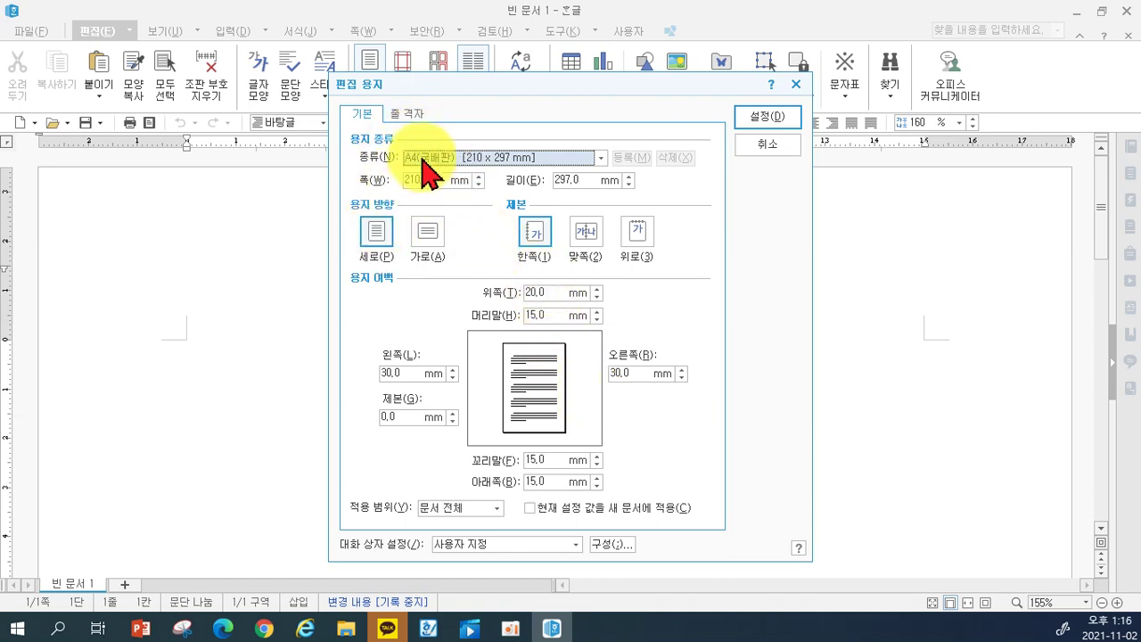
Set the page margins to 10 mm for top and bottom and 11 mm for left and right.
left_click(551, 290)
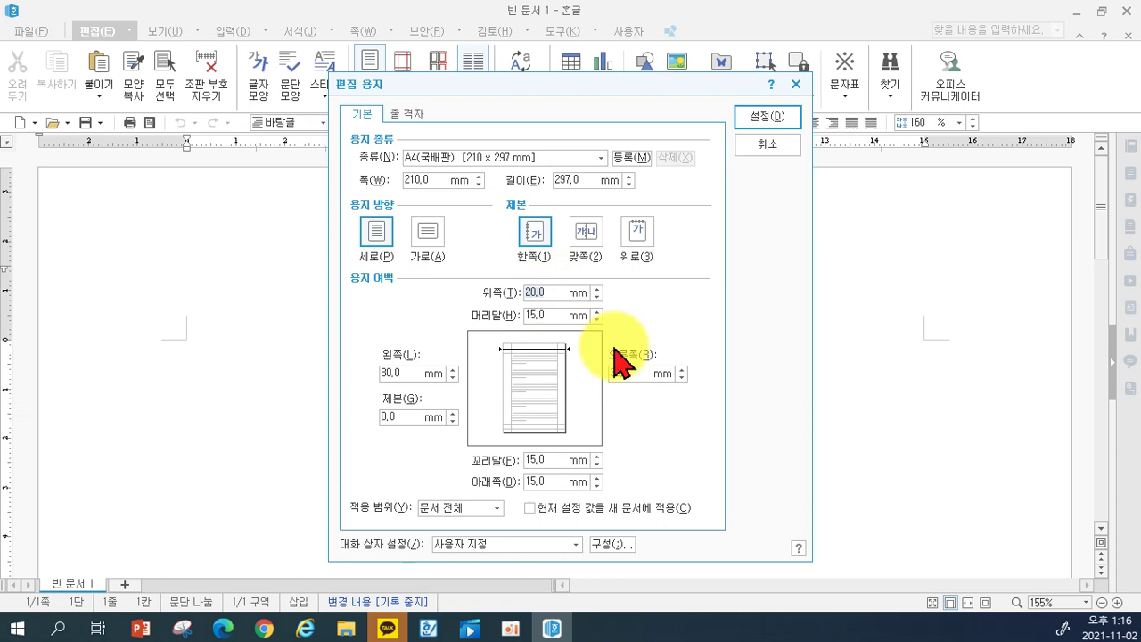
type("10")
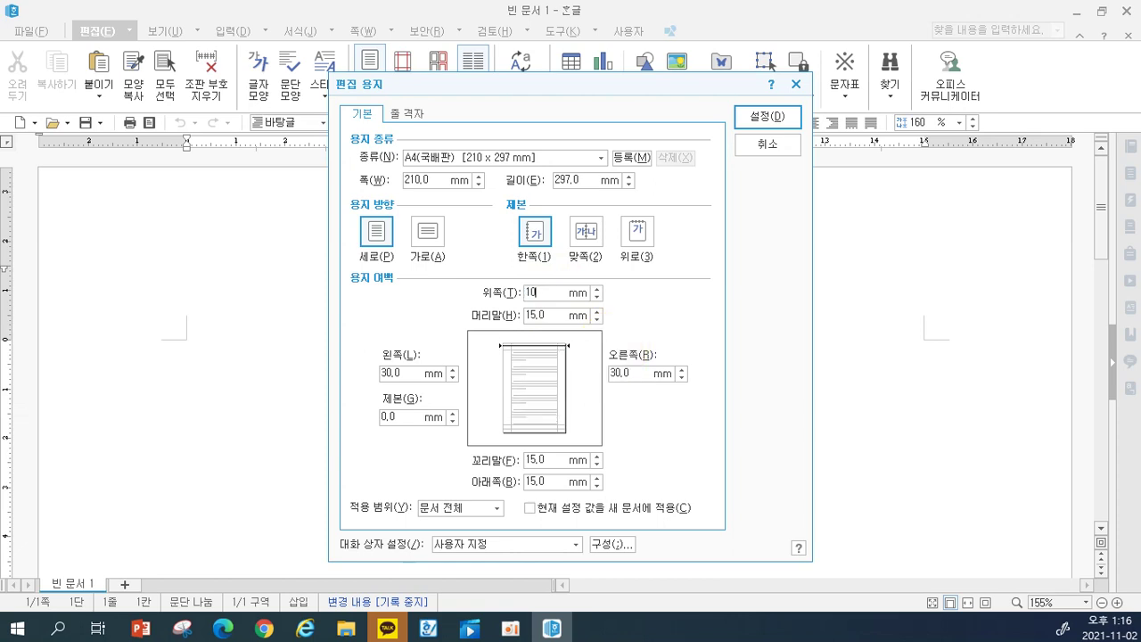
left_click(544, 482)
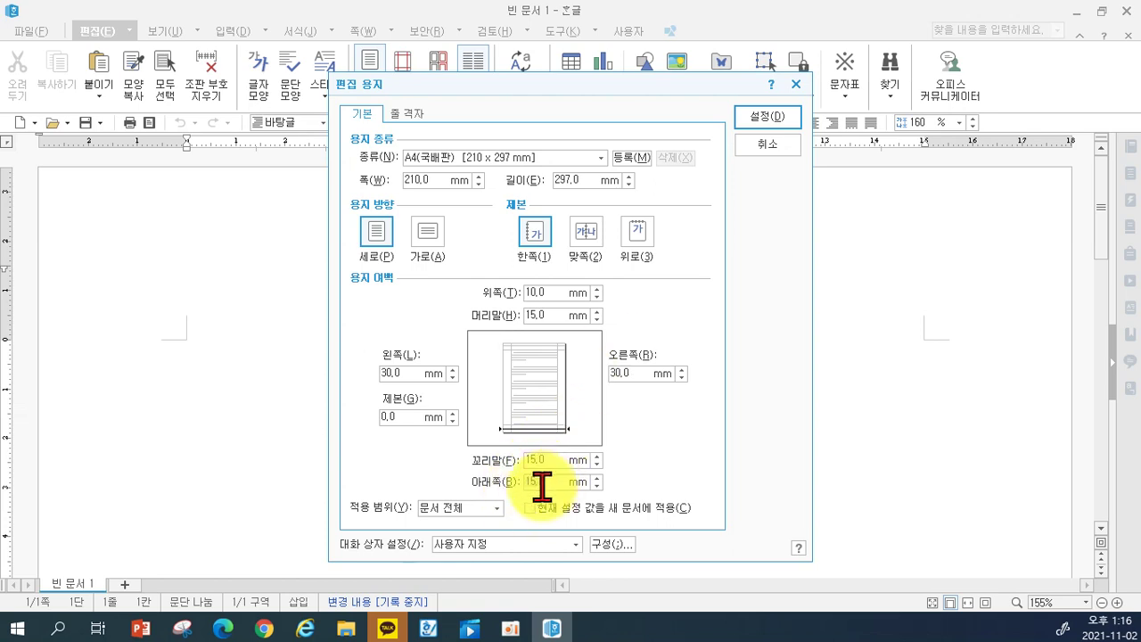
type("1")
key("Tab")
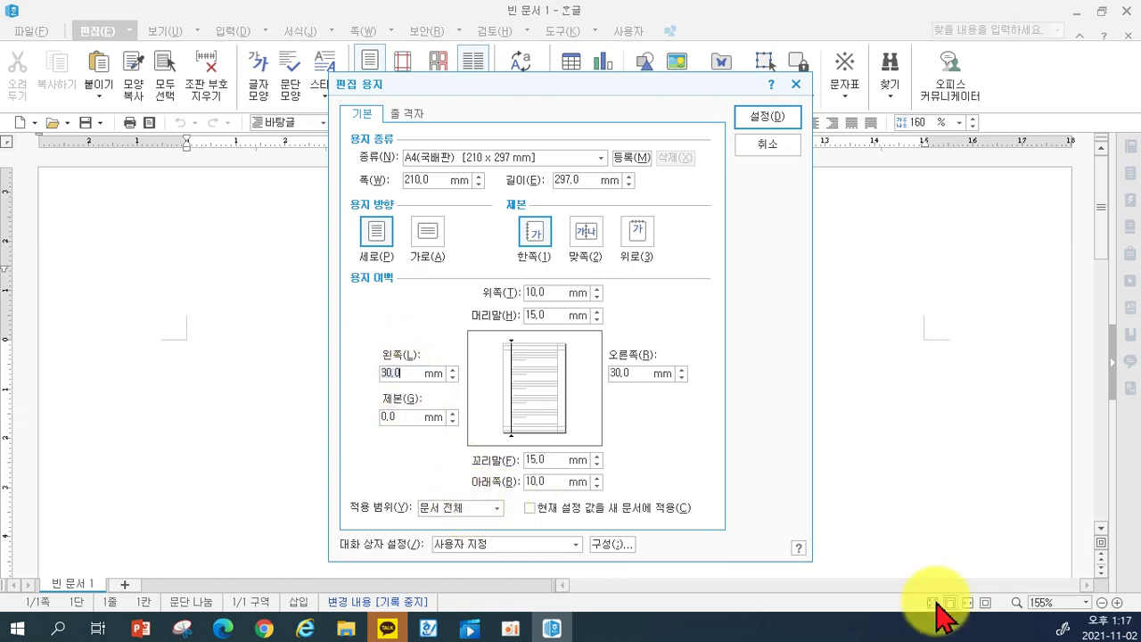
type("11")
key("Tab")
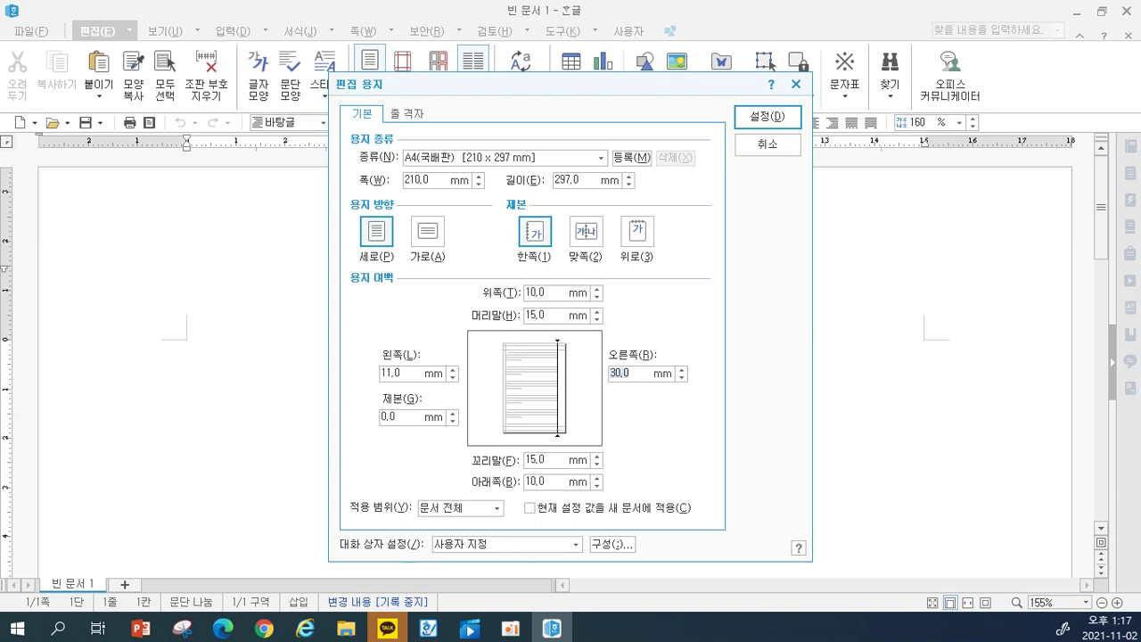
type("11")
key("Tab")
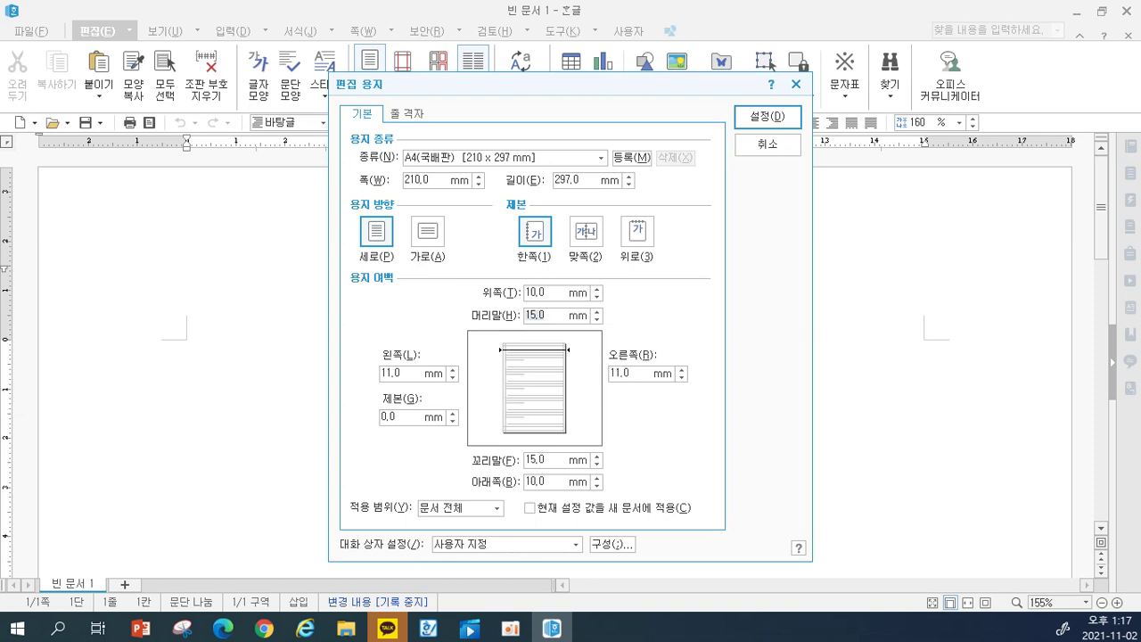
Set the header and footer margins to 10 mm and apply the page setup.
type("15,")
type("0")
key("Tab")
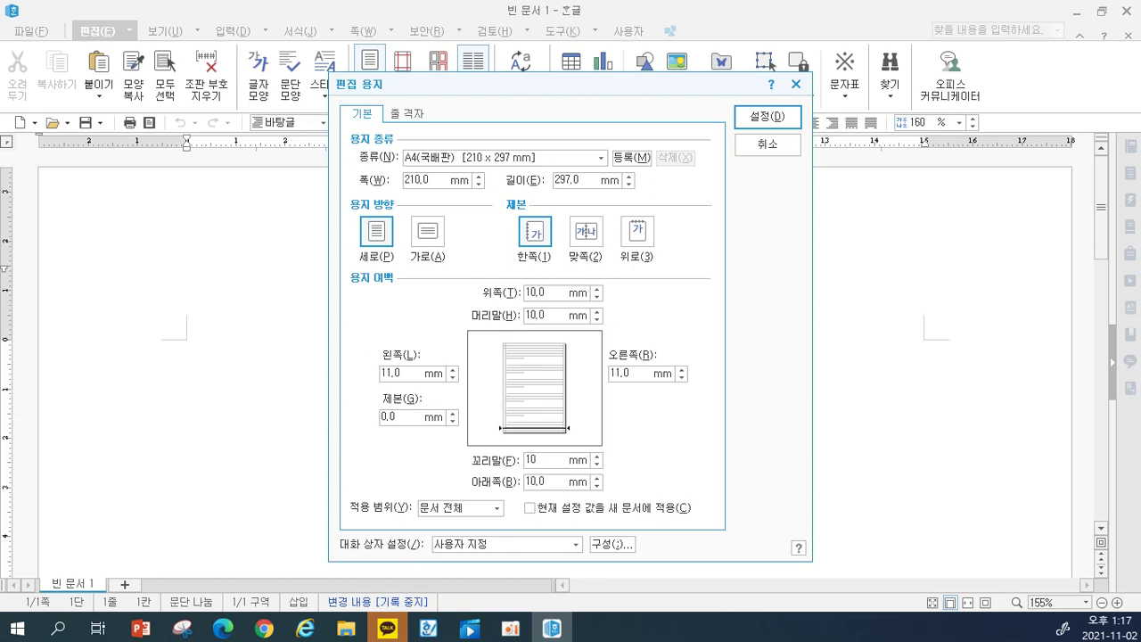
key("Return")
key("F7")
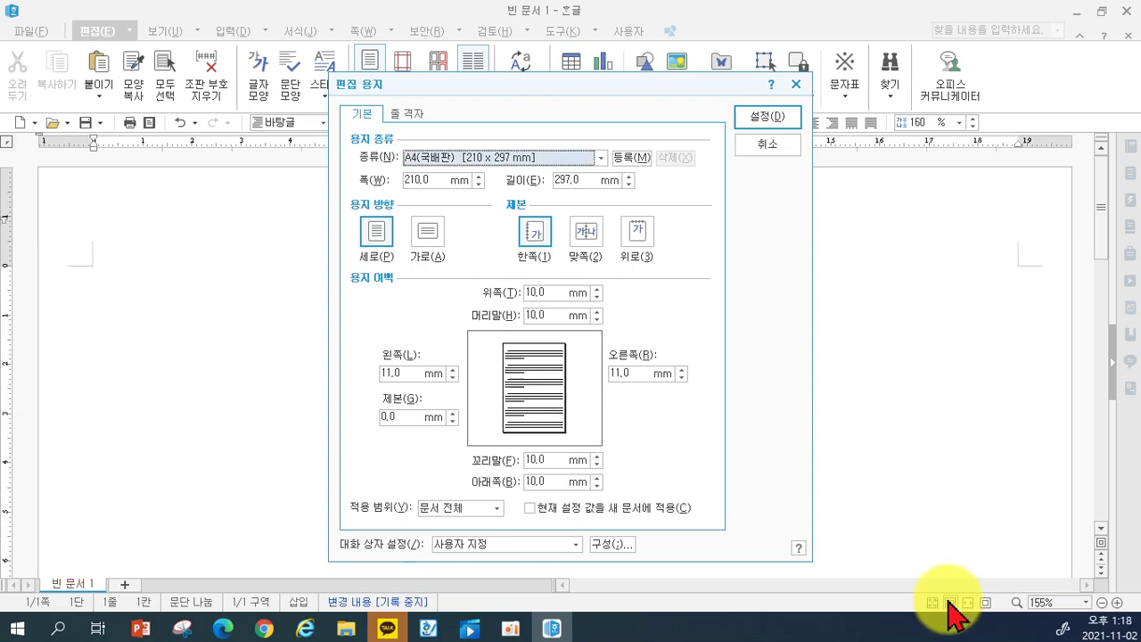
key("Escape")
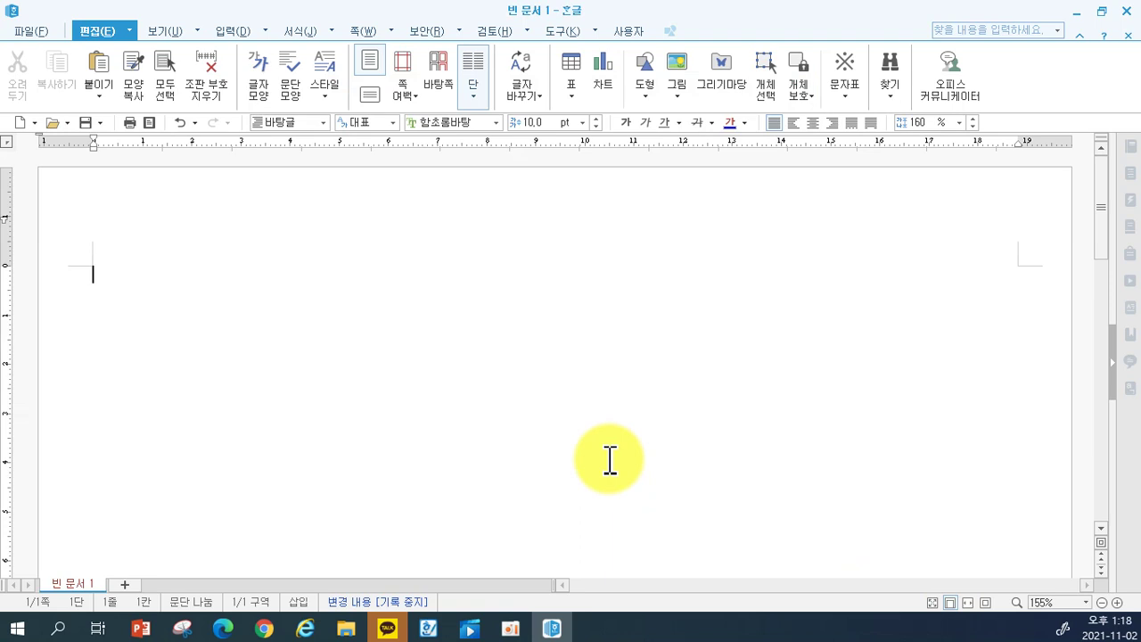
Enter the title "체질별 특징" on the first line and start a new line.
type("제")
key("BackSpace")
key("BackSpace")
type("체질벼ㄹ ")
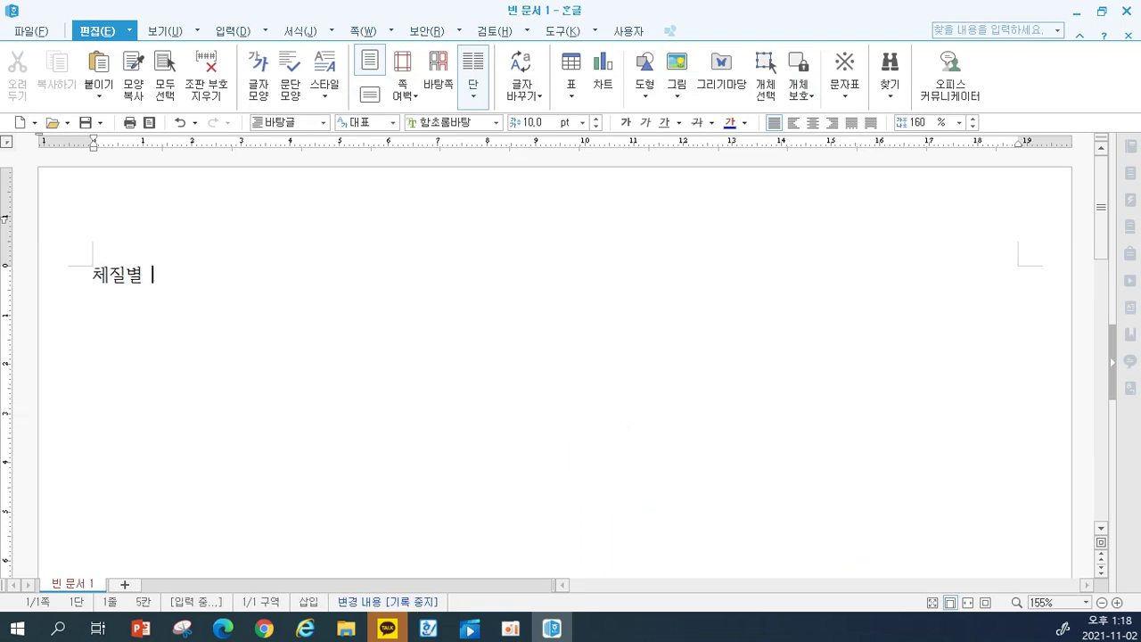
type("특징")
key("Return")
Add the heading "1. 태양인" and start an unnumbered line below it.
type("1.태양이")
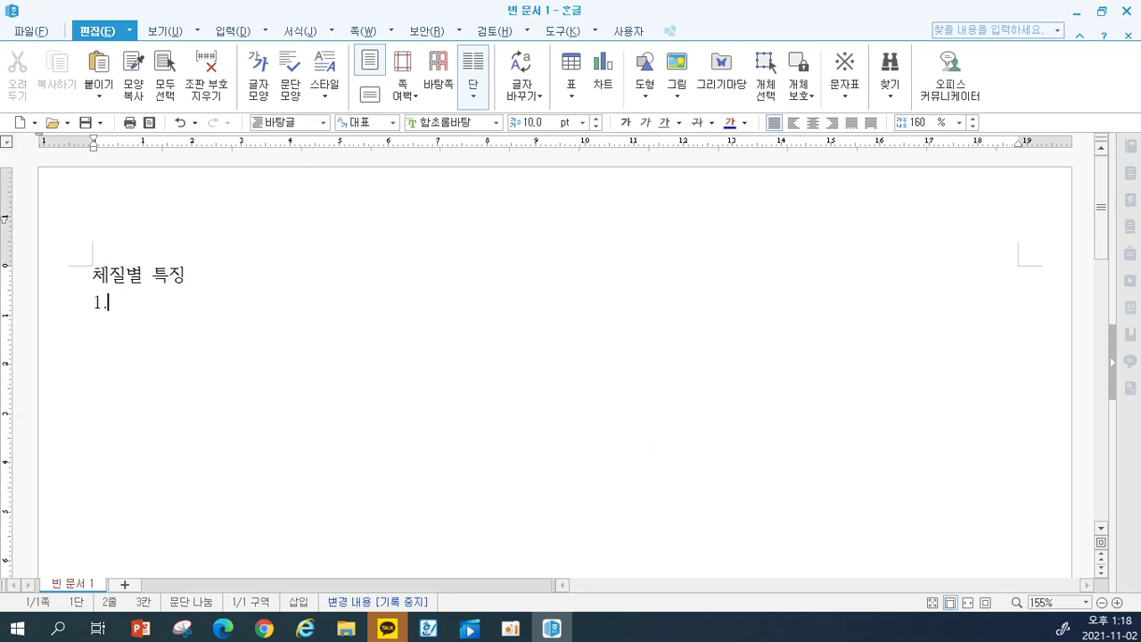
key("BackSpace")
key("BackSpace")
key("BackSpace")
type("태양이")
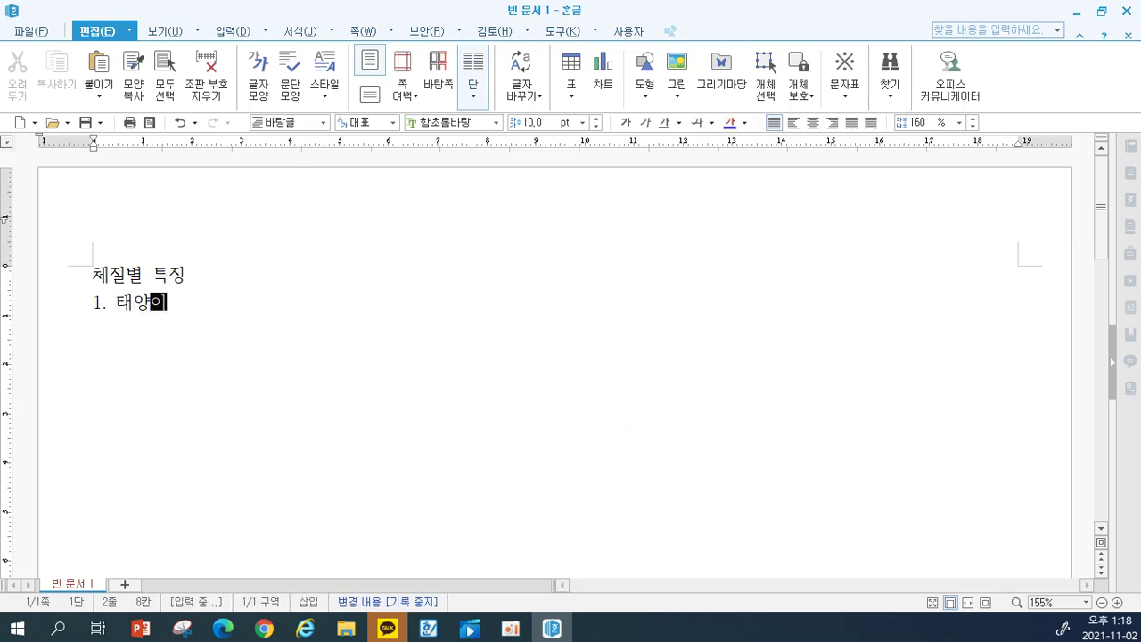
type("ㄴ")
key("Return")
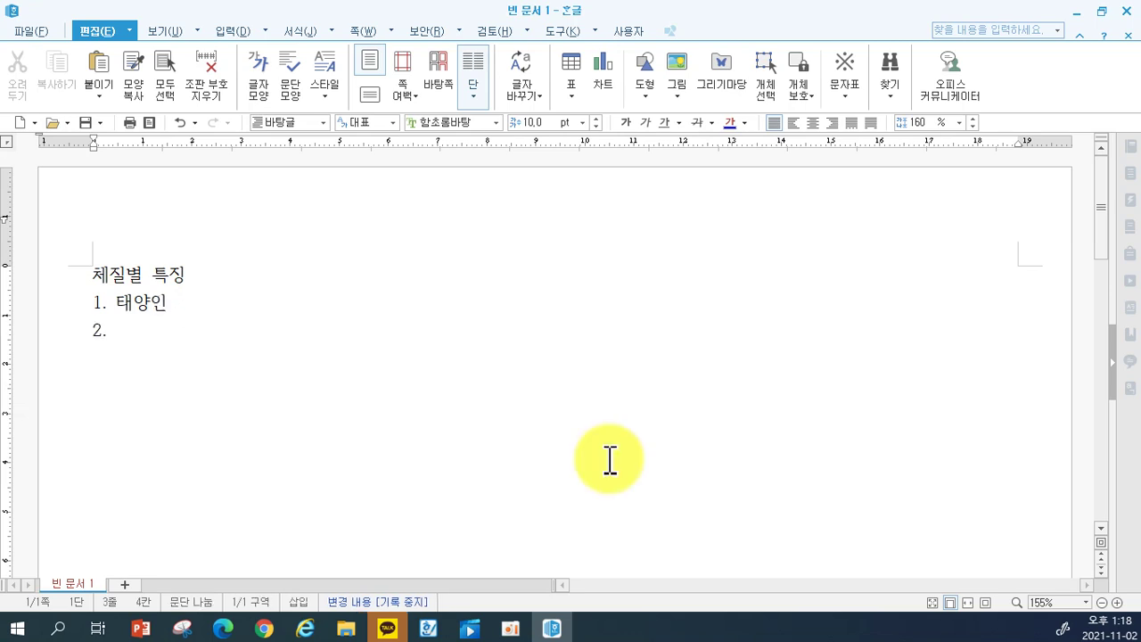
key("BackSpace")
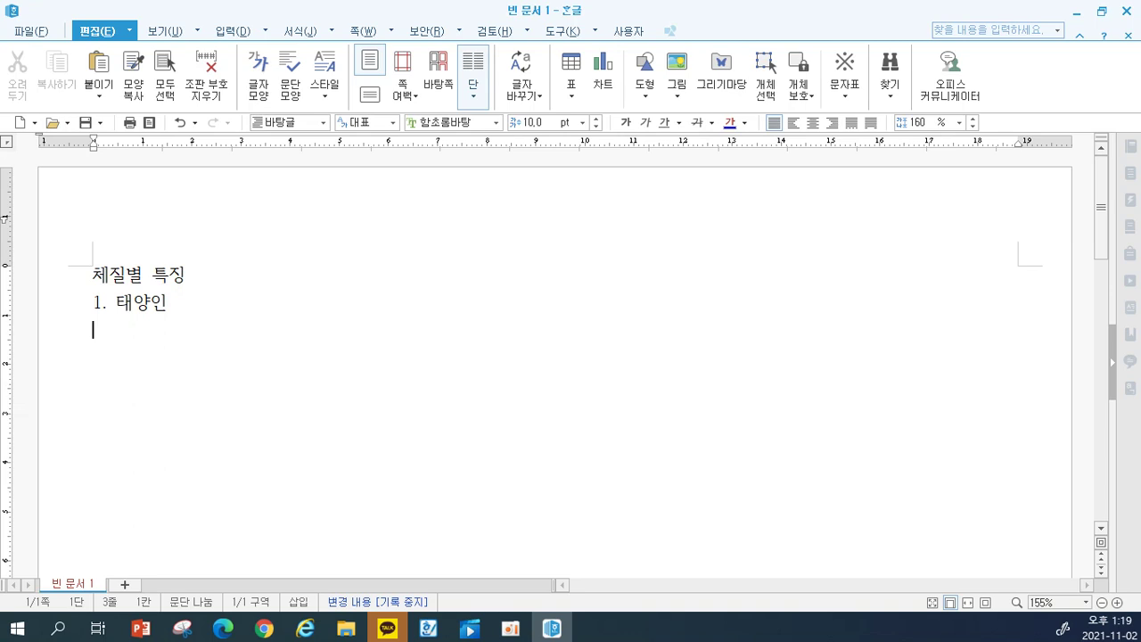
Write the line "체형 : 가슴 윗부분인 발달된 체형으로 목덜미가 굵고 건실하여 큰 반면, 허리 아래 부분이 약한 편이다." under the heading.
type("체형 ")
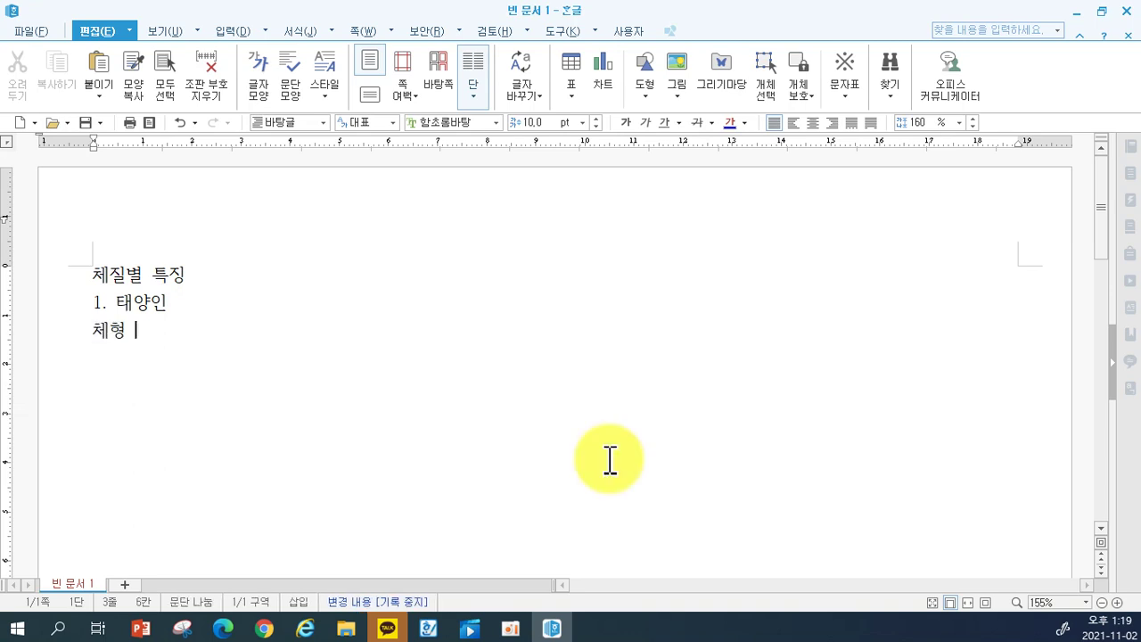
type(": 가슴 윗부분이")
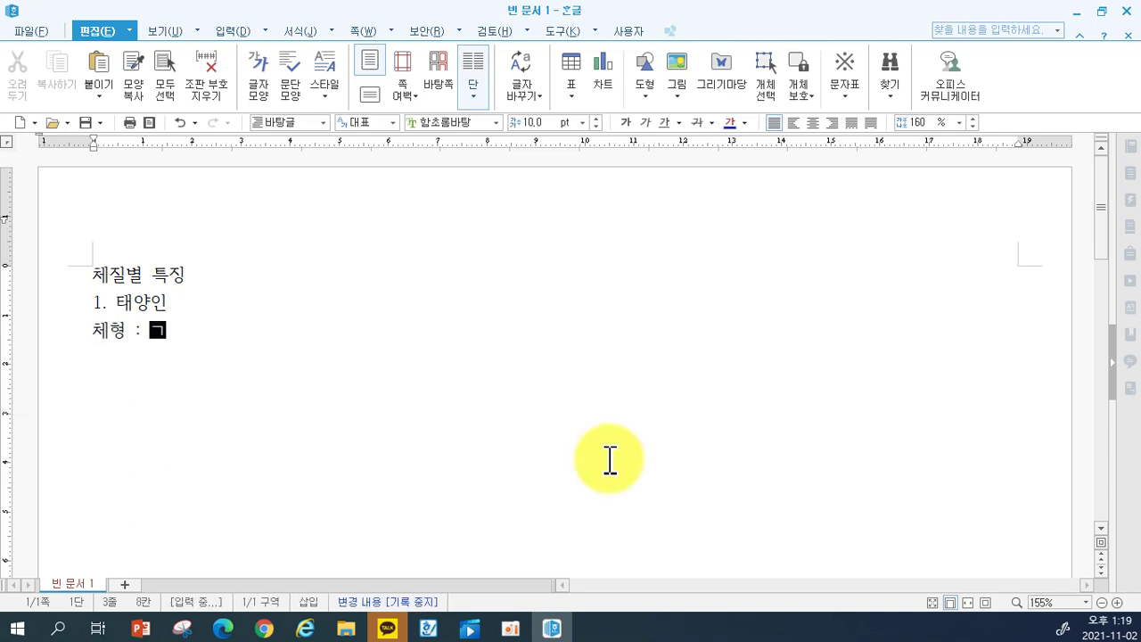
type("ㄴ 발달된 챙")
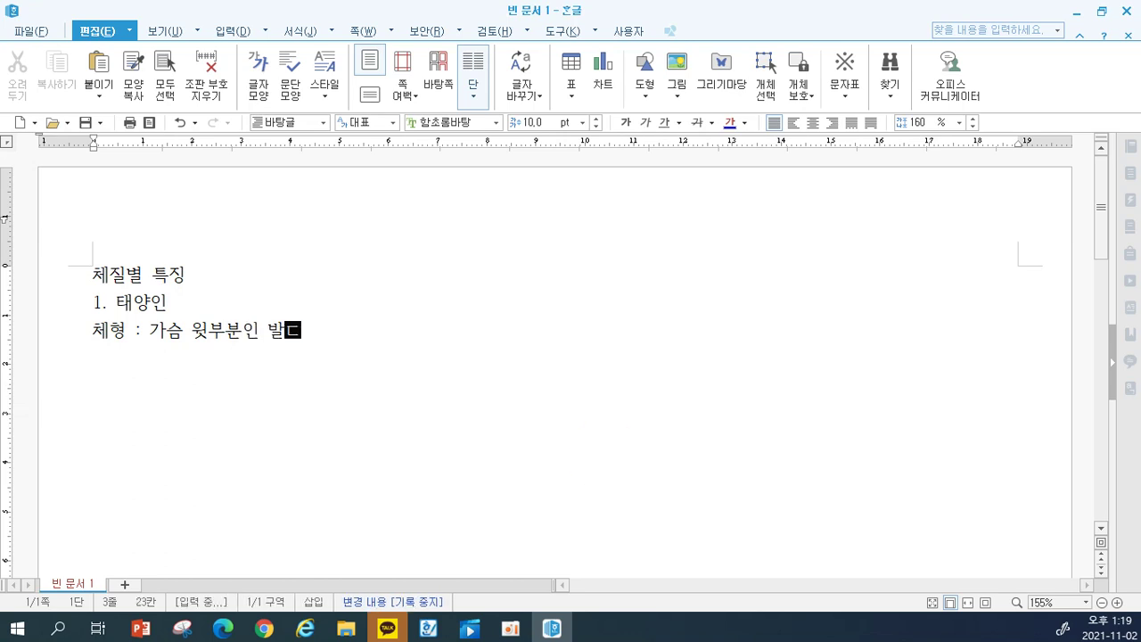
type("ㅔ형으로 목더ㅣ가 굵고 건ㅅ")
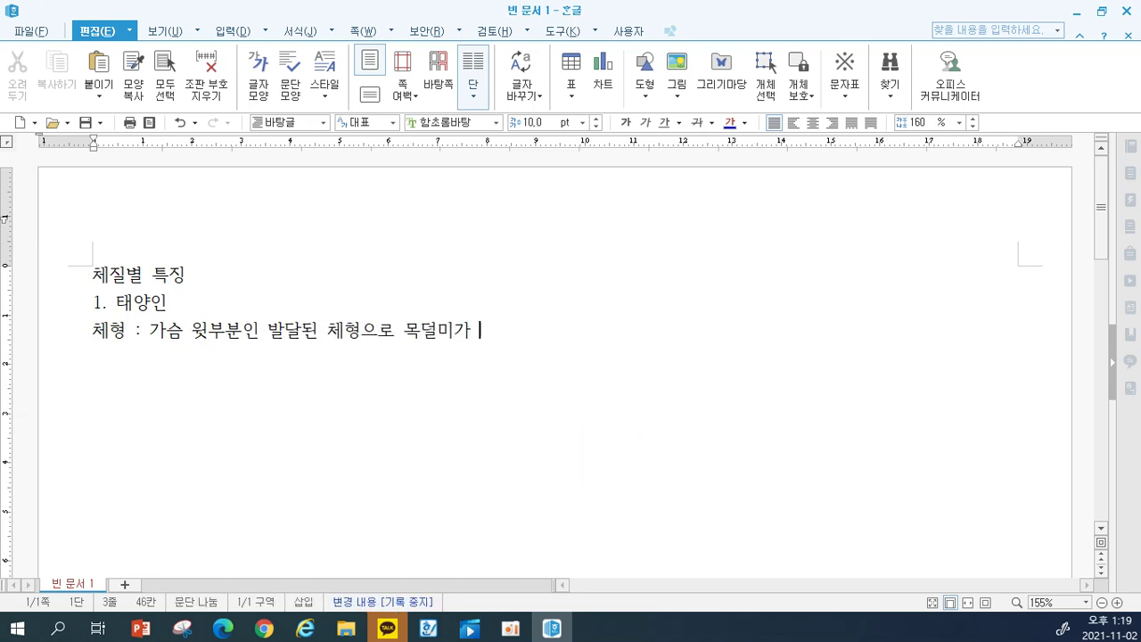
type("ㅣㄹ하여 큰 바")
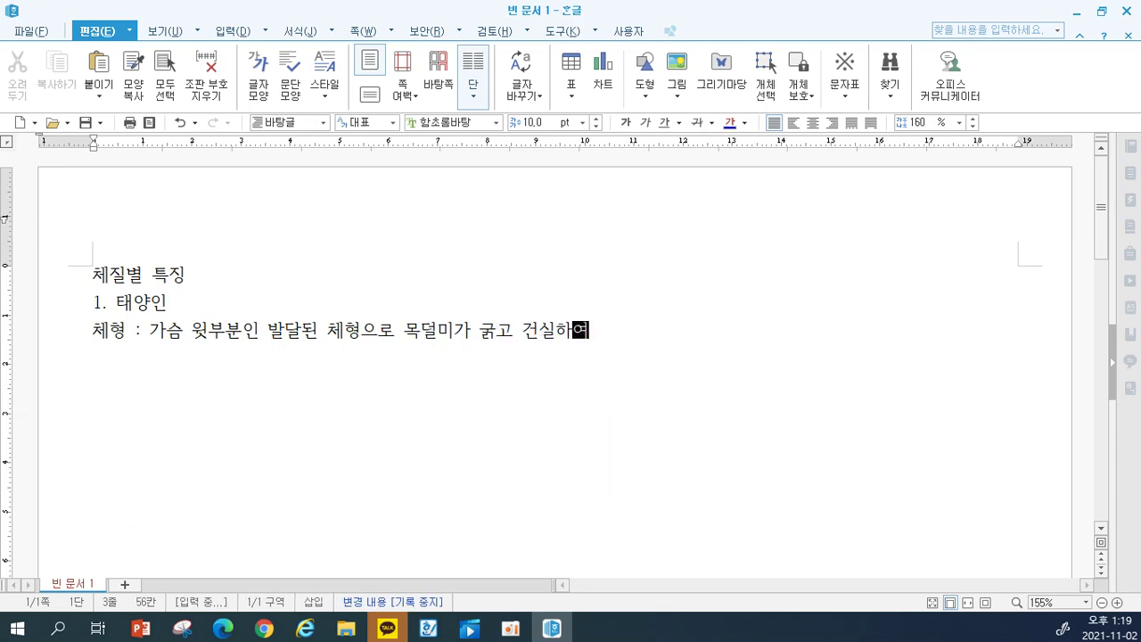
type("ㄴ면")
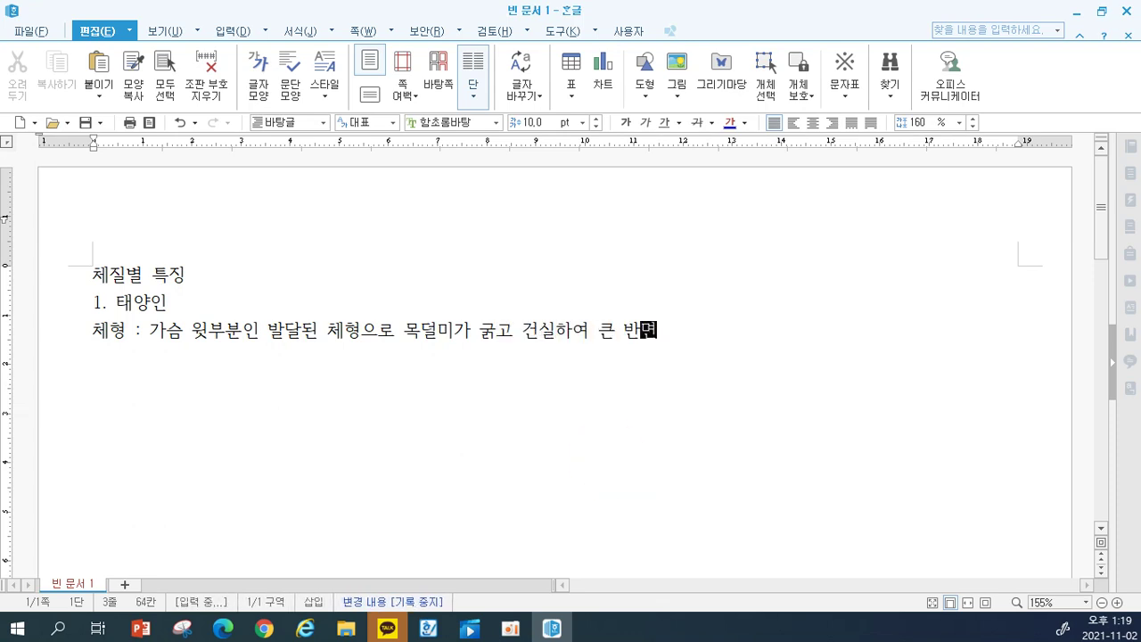
type(". 허리 아래 ")
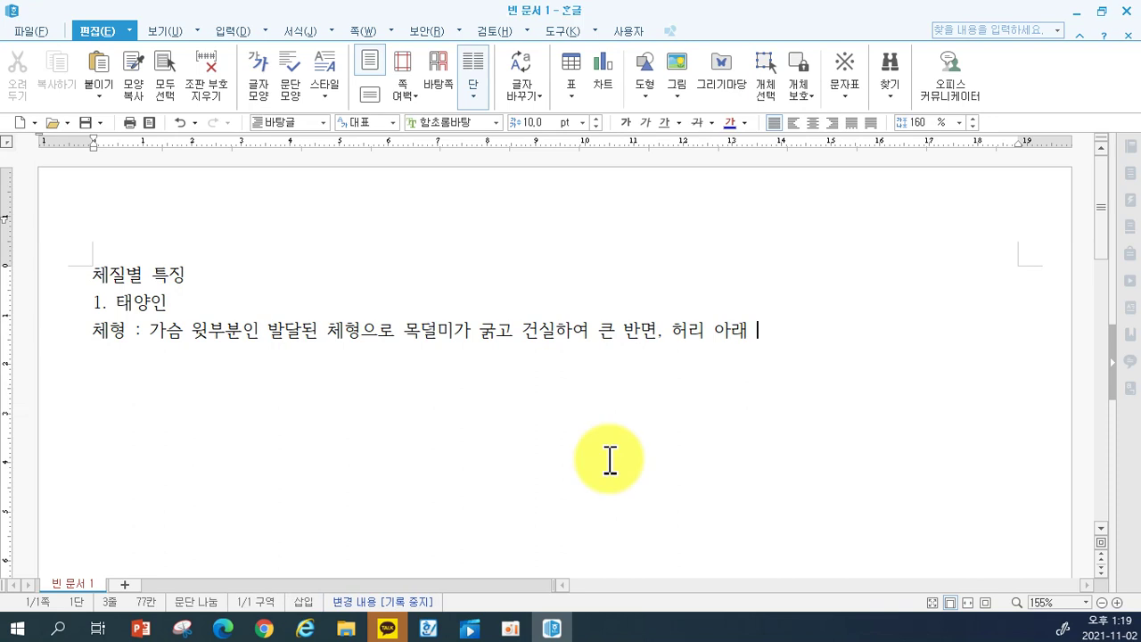
type("부분을 약하")
type("ㄴ 편이다.")
key("Return")
Begin the personality line with "성격 : 과단성이 있고 창조적이다. 비교적 드문".
type("성격 ")
type(": 과단성이 ")
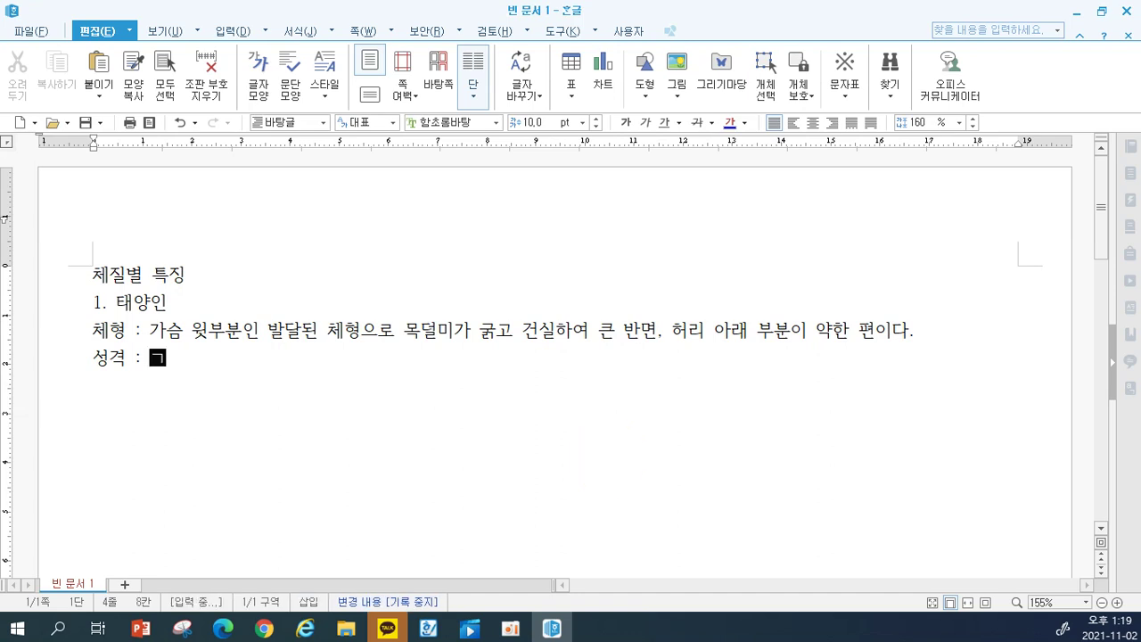
type("있고 창")
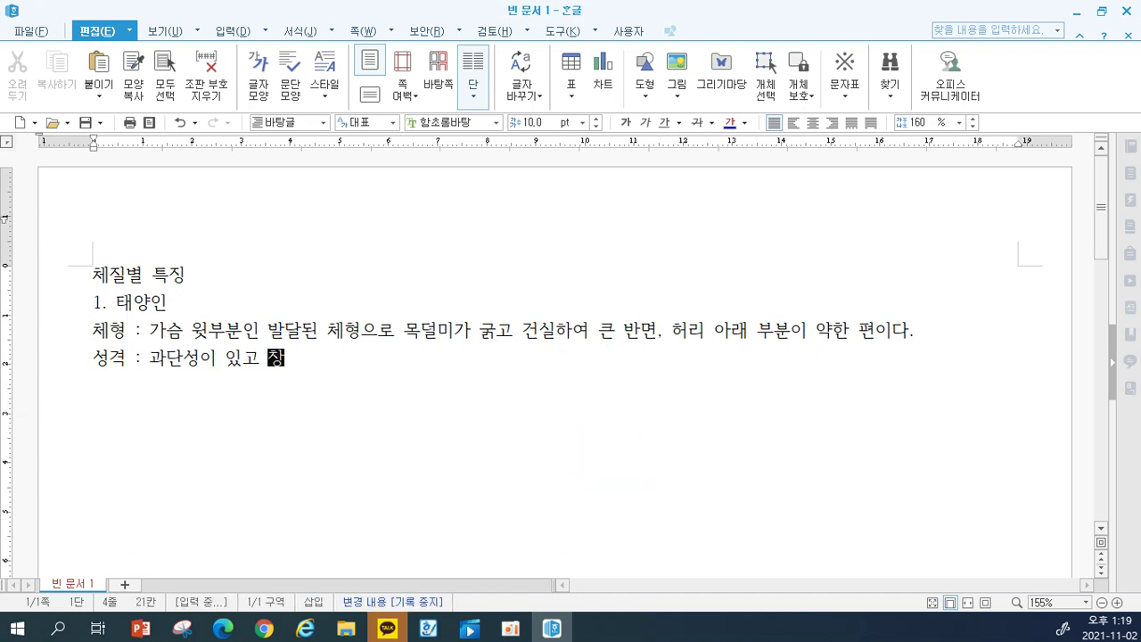
type("조적이다. 비교적 드문 ")
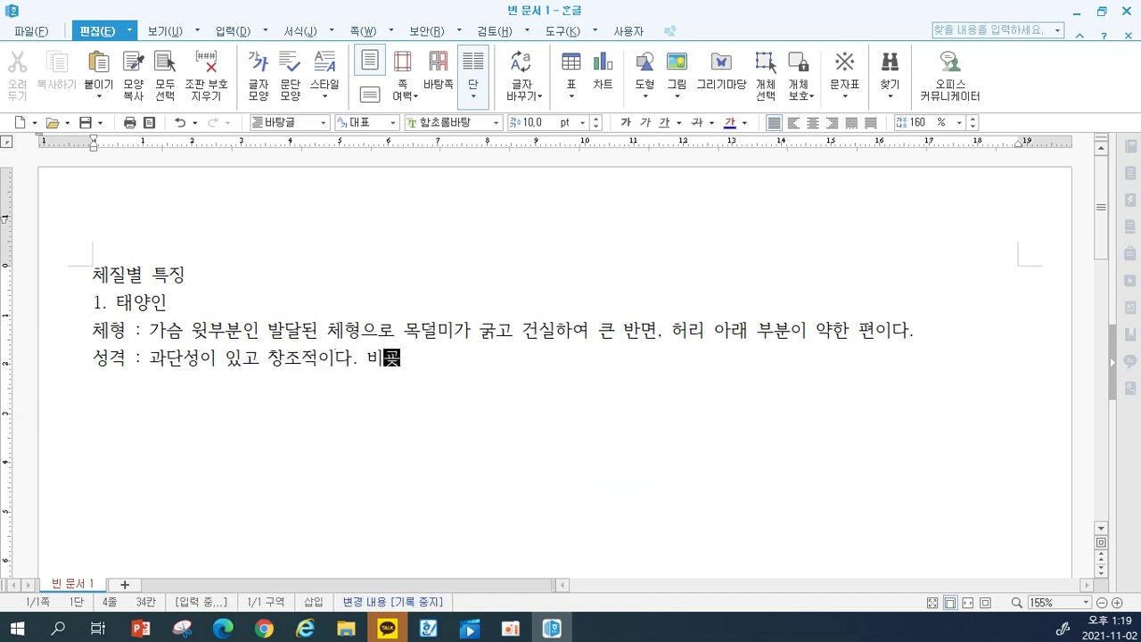
Finish the personality line with "체질로 강직하여 주위 사람들과 융화가 잘 안되는 단점이 있다." and start a new line.
type("체질로 강지강ㄱ")
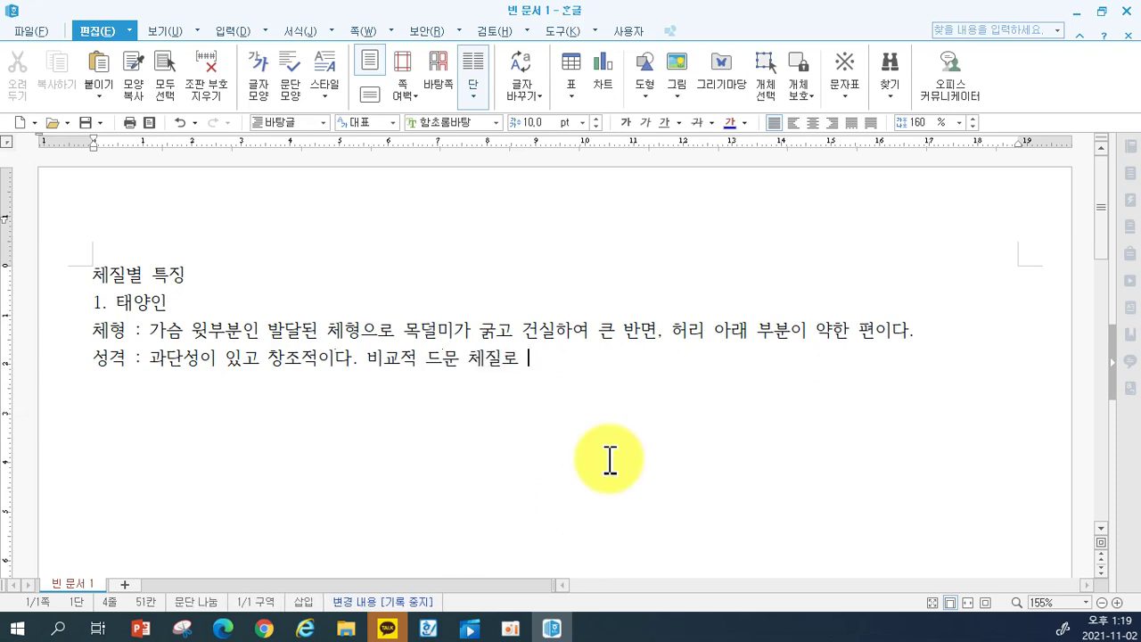
key("BackSpace")
key("BackSpace")
key("BackSpace")
type("직하")
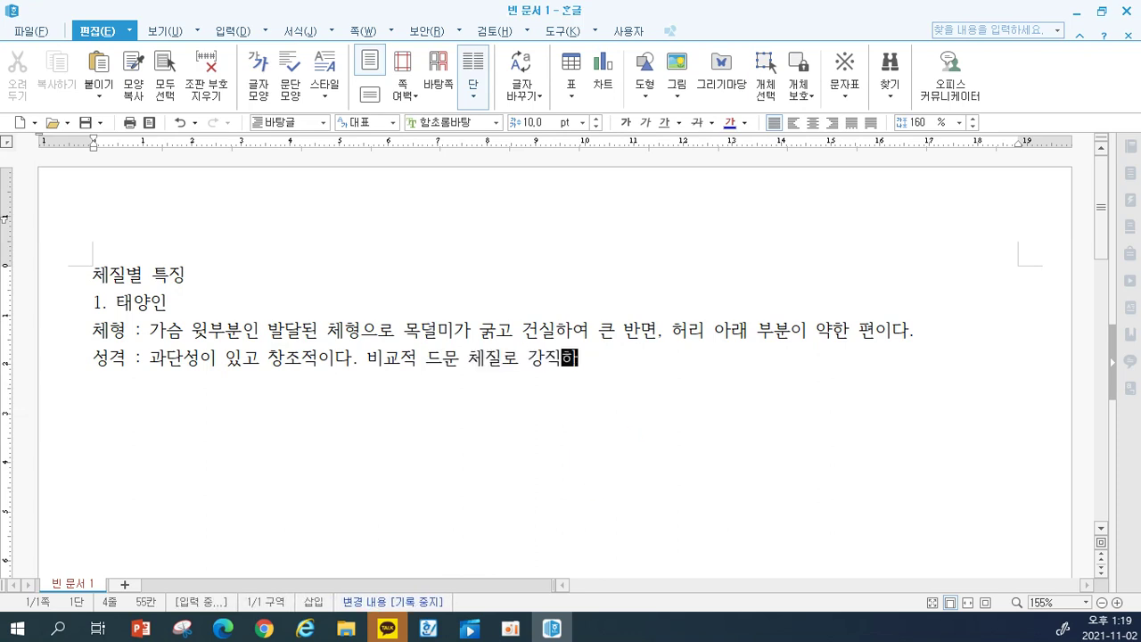
type("여 주의 사람들고")
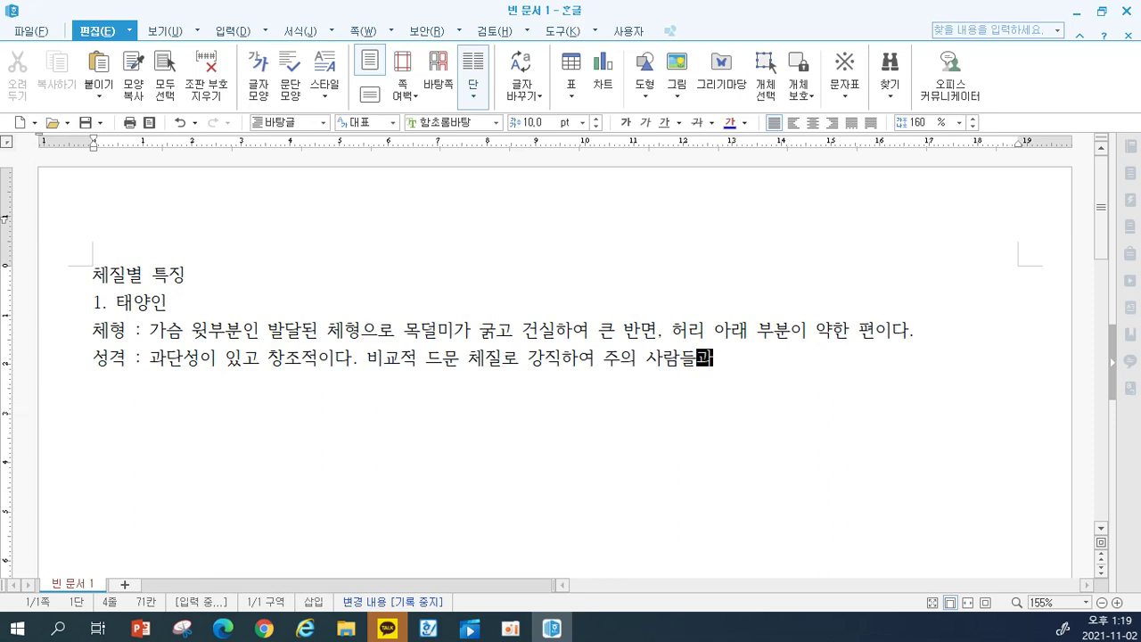
key("BackSpace")
key("BackSpace")
key("BackSpace")
key("BackSpace")
key("BackSpace")
key("BackSpace")
type("위")
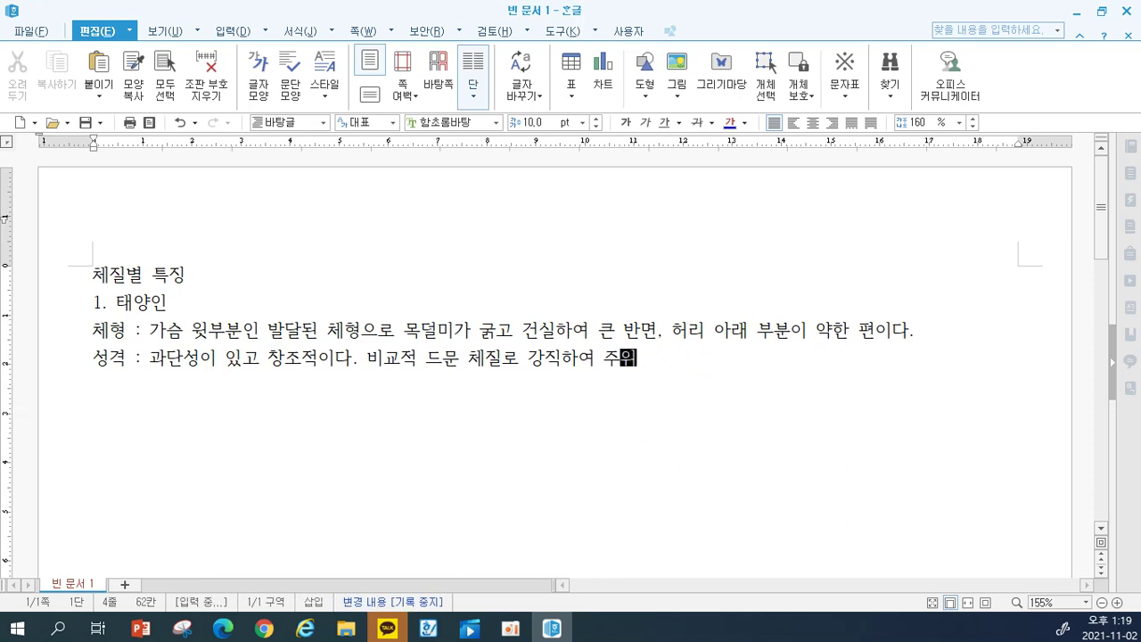
type(" 사람들과 옹")
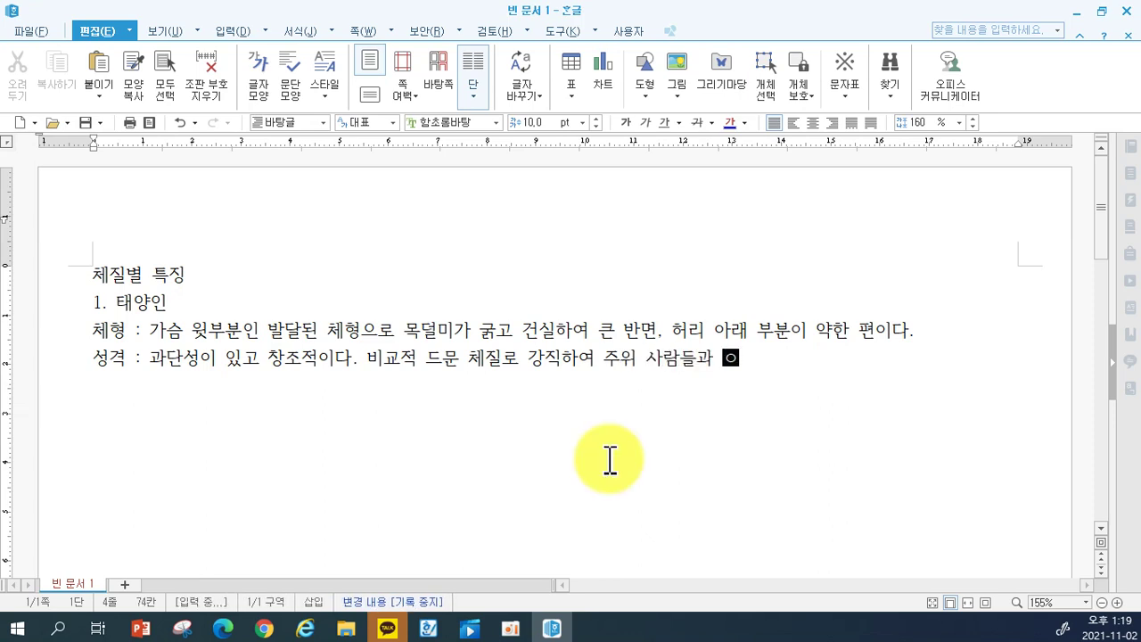
type("화가 잘 안되는")
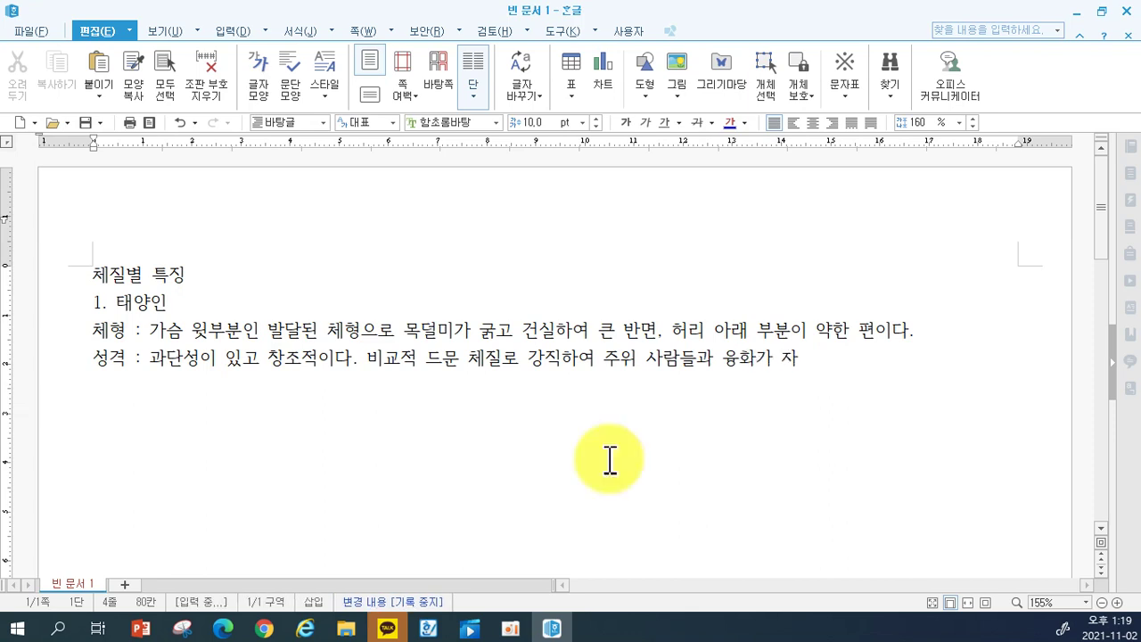
type(" 단점이 있다.")
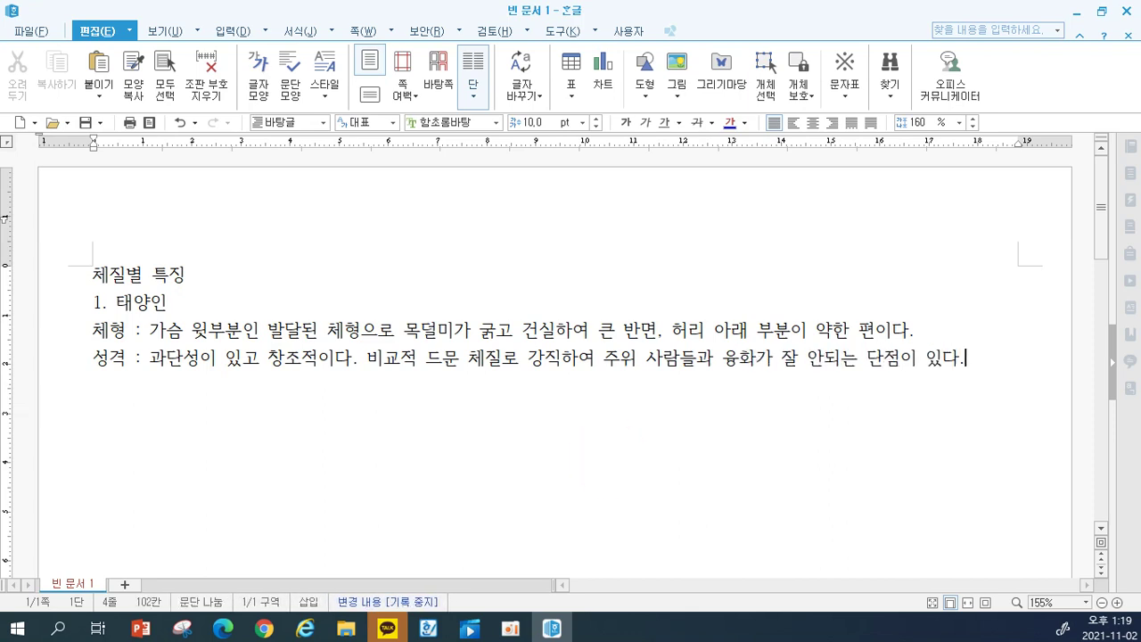
key("Return")
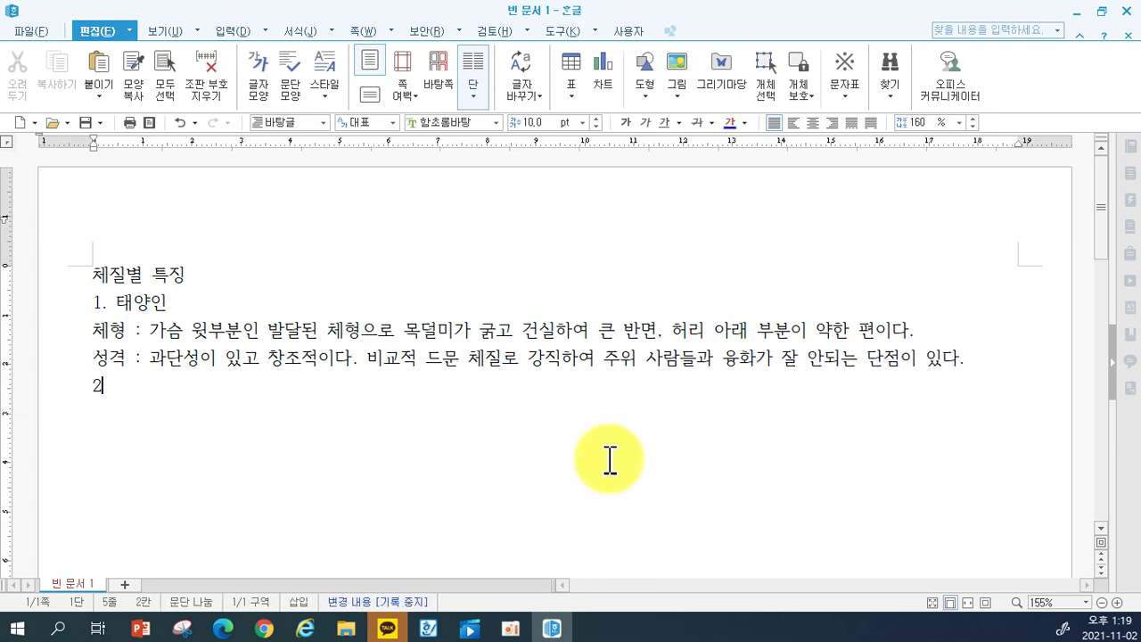
Add the heading "2. 소양인" and the line "체형 : 가슴 부위가 잘 발달하여 어깨가 딱 벌어진 느낌을 주는 반면, 엉덩이 부위가 빈약하게 보인다.".
type("2. 소양인")
key("Return")
type("체형 : 가슴 아")
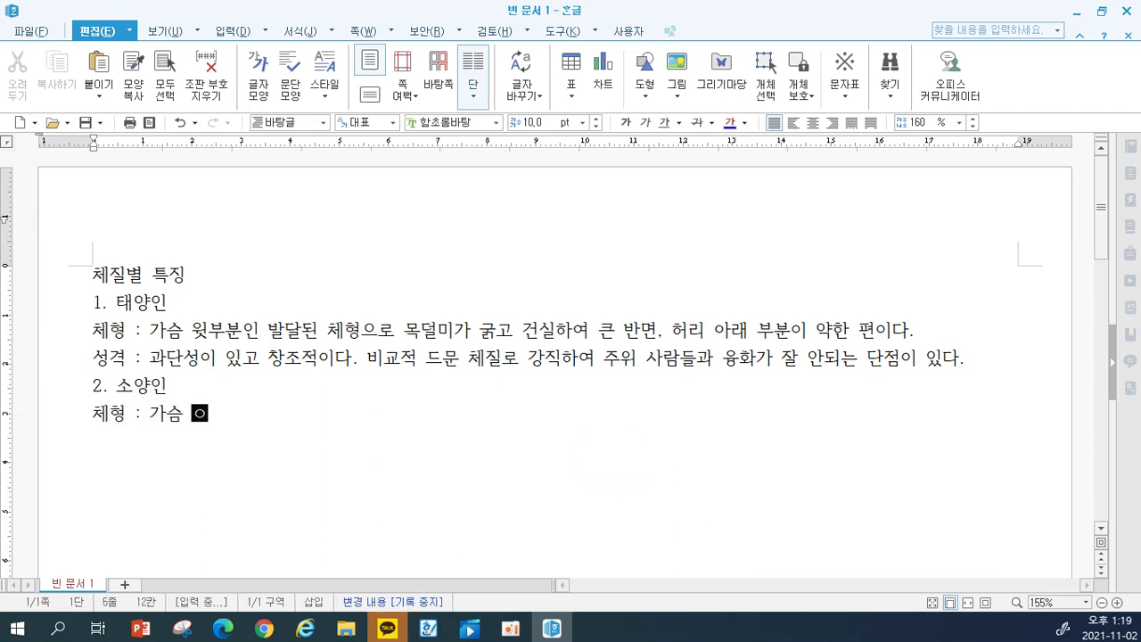
key("BackSpace")
type("부위가 잘 발ㄷ달하여 어깨가 딱 벌어진 느낌음")
key("BackSpace")
type("을 준")
type("는 반")
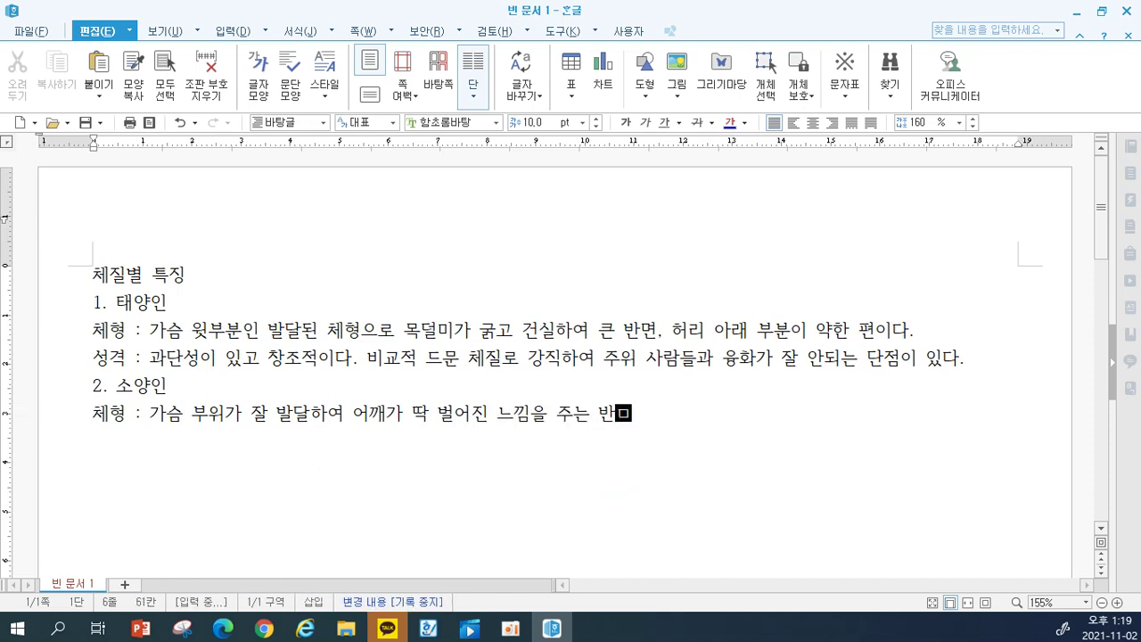
type("면, 엉덩이 부위가 ")
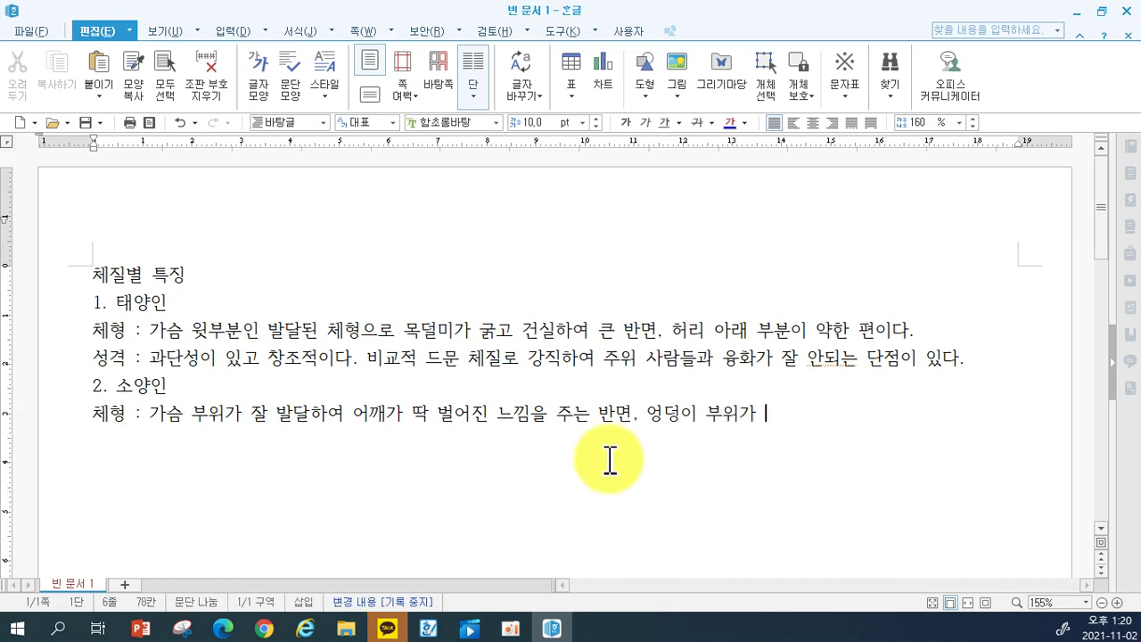
type("비약하게 ")
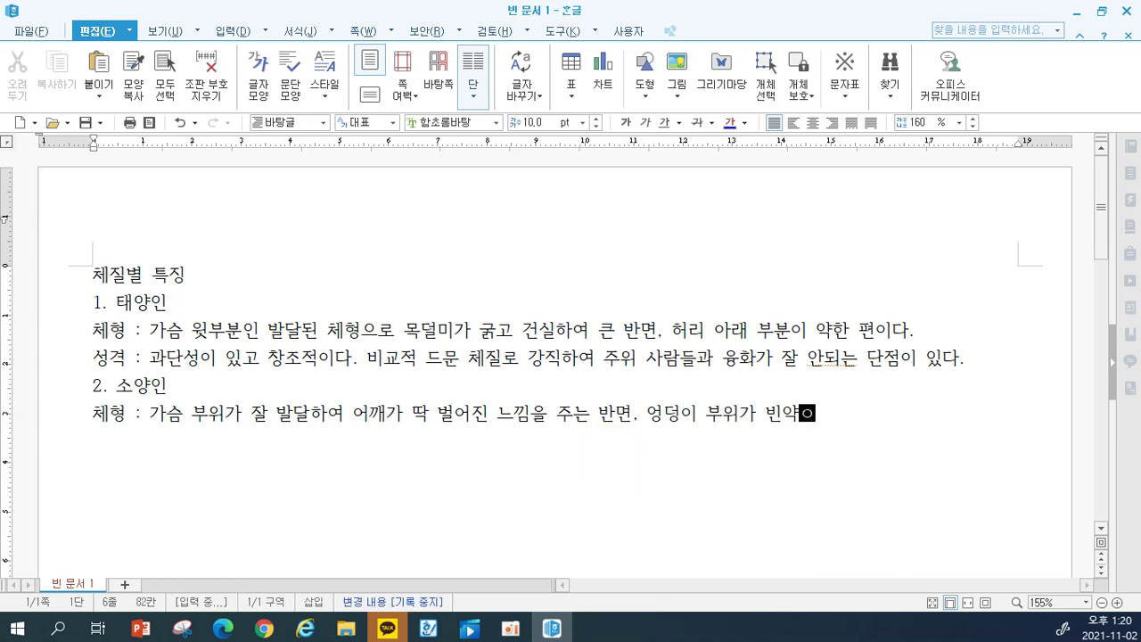
type("보인다.")
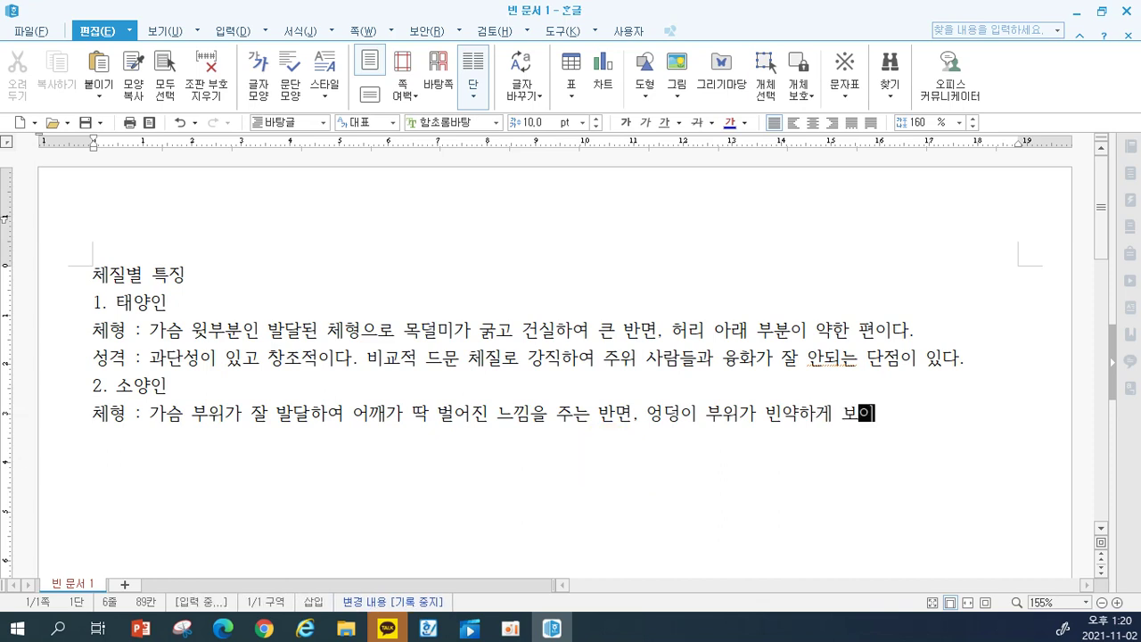
key("Return")
Write the 소양인 personality line "성격 : 민첩하고 명쾌하며 발랄한 편이다. 성격이 비교적 날카로우며 급하고 화를 잘 내는 경향이 있다.".
type("성격 :")
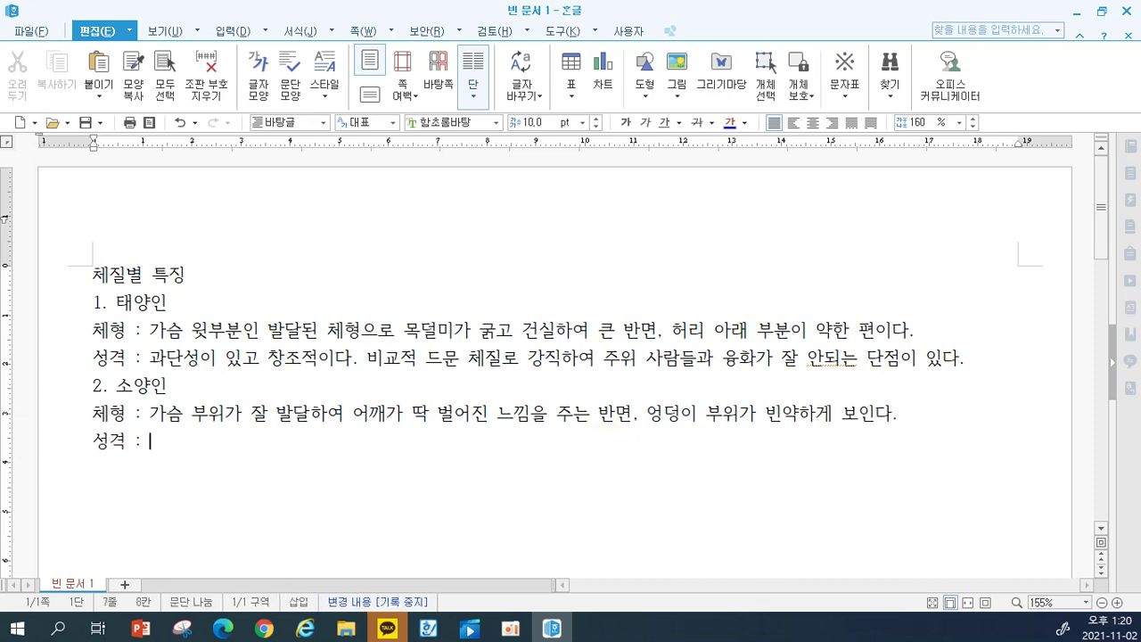
type(" 민첩하고")
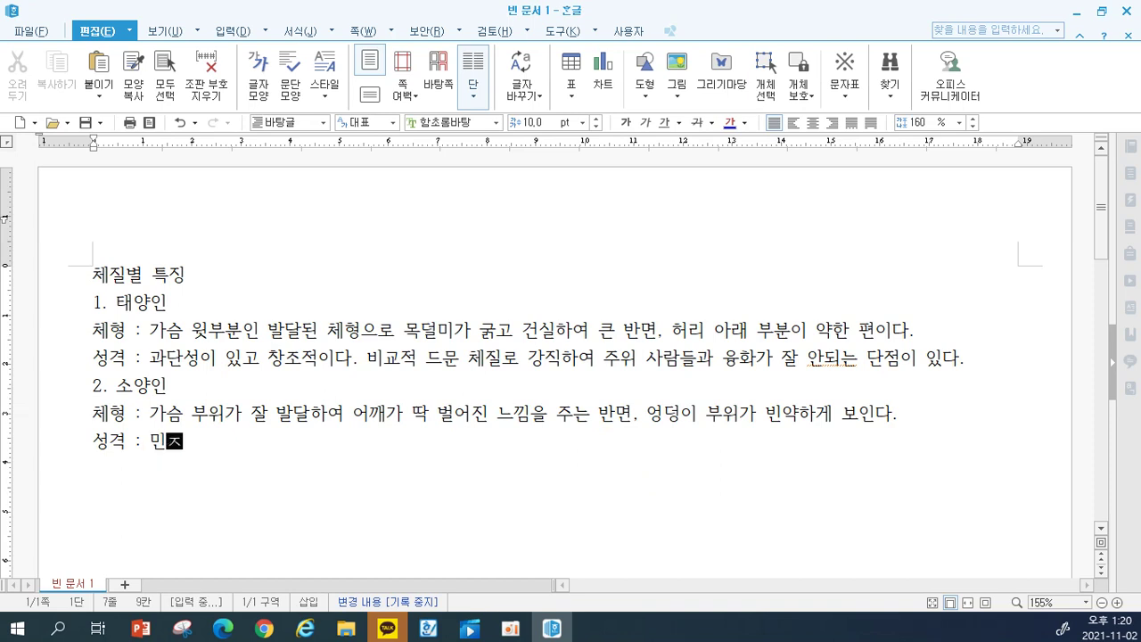
type(" 명")
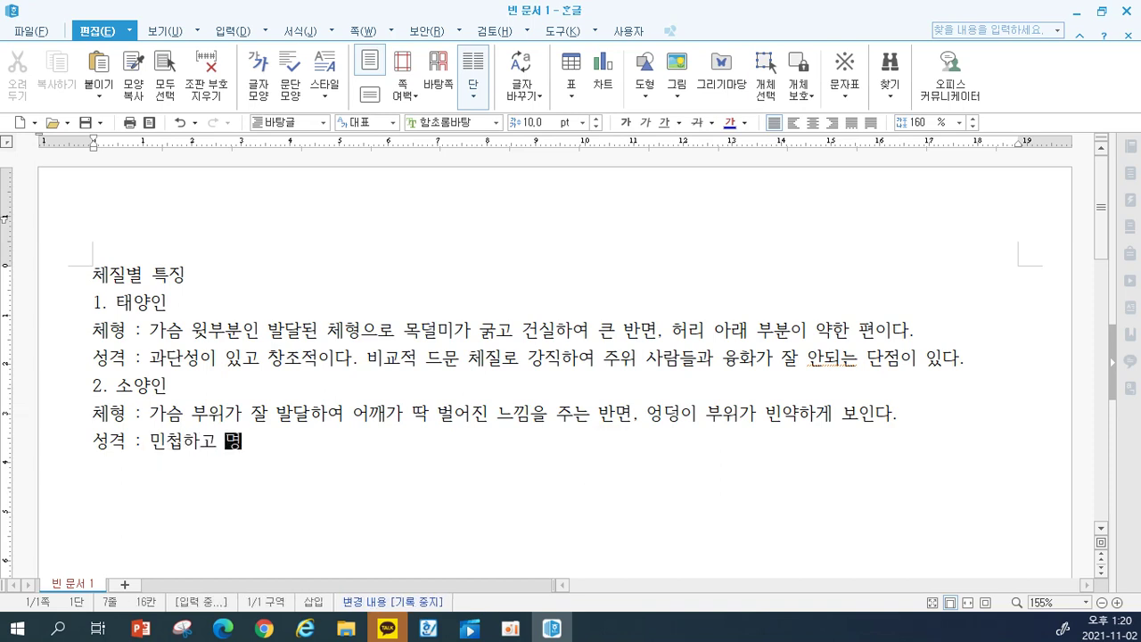
type("쾌하며 발")
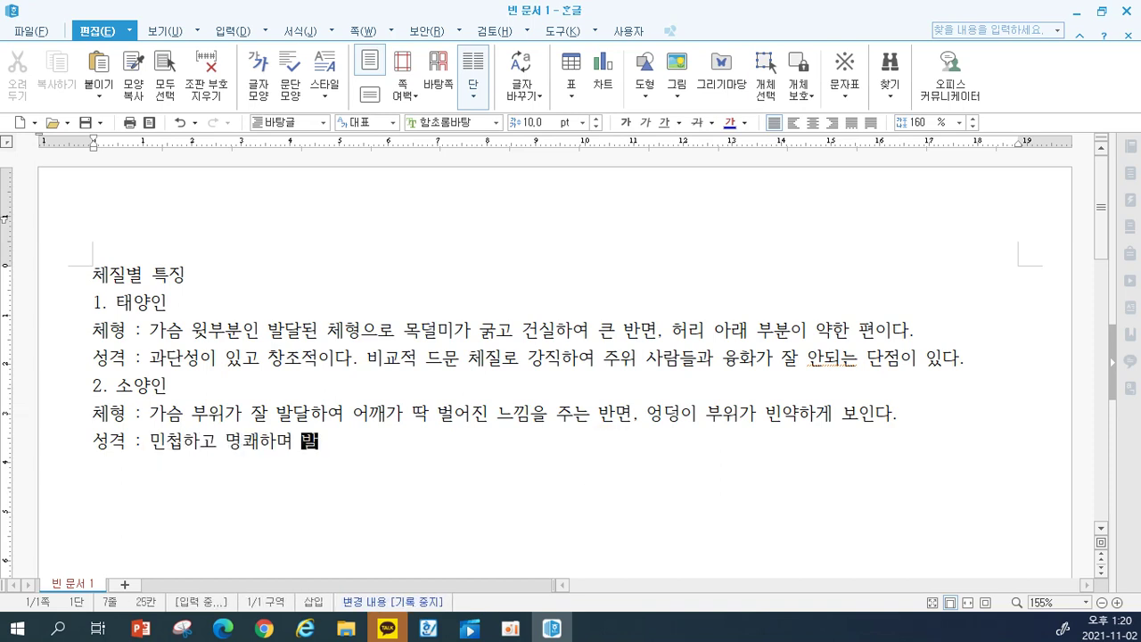
type("랄한 펴이다. ")
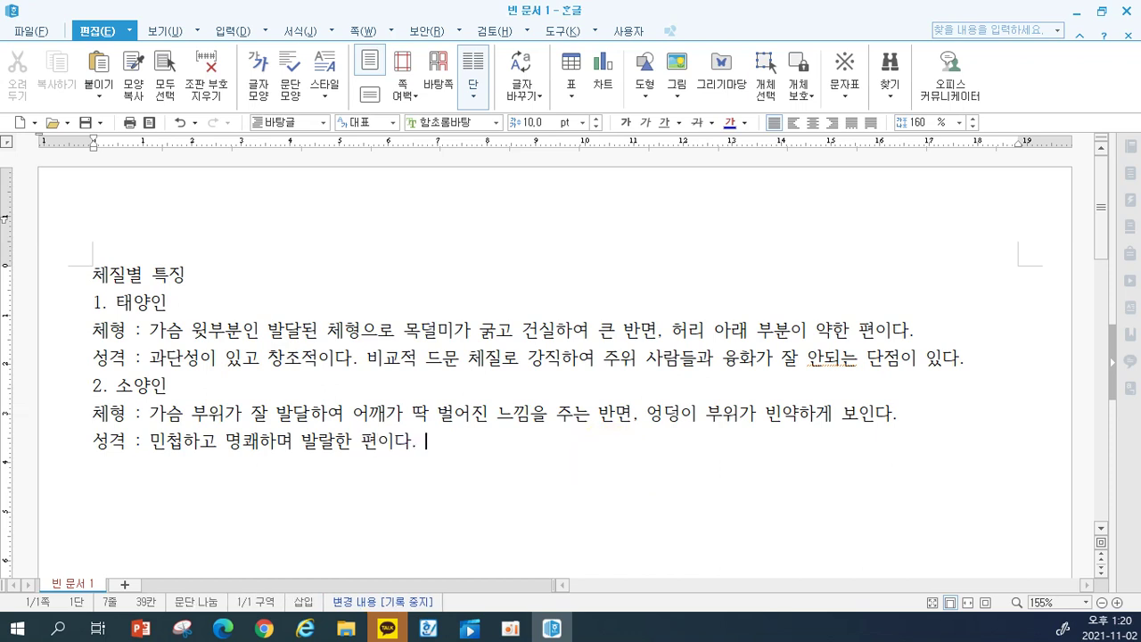
type("성격이 비교적 날카롭")
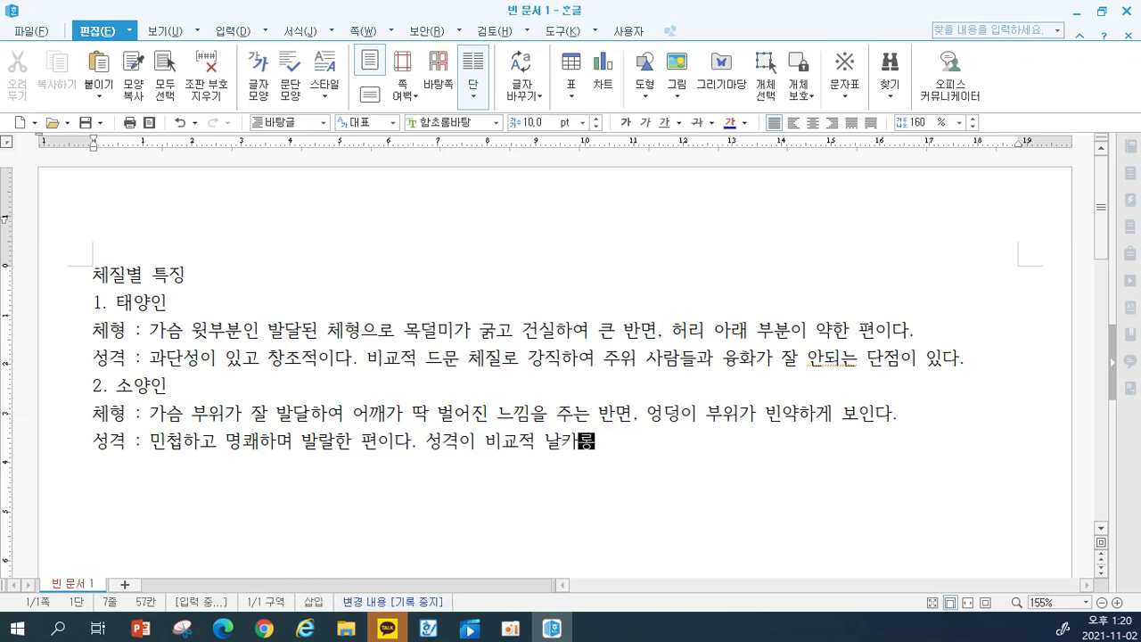
key("BackSpace")
type("우며 급하고 ")
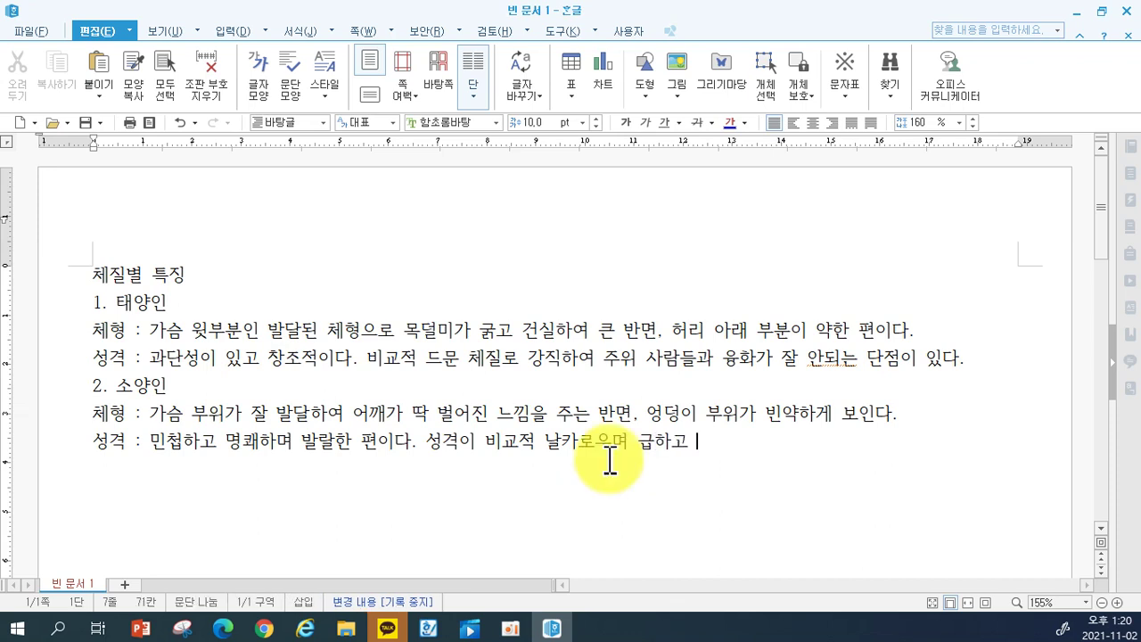
type("화를 잘 내는 경ㅎ향이 있다.")
key("Return")
Add the heading "3. 태음인" and begin the body-type line below it with "체형 : 허리 부위가".
type("3. 태음인")
key("Return")
type("체형 : 허리 아")
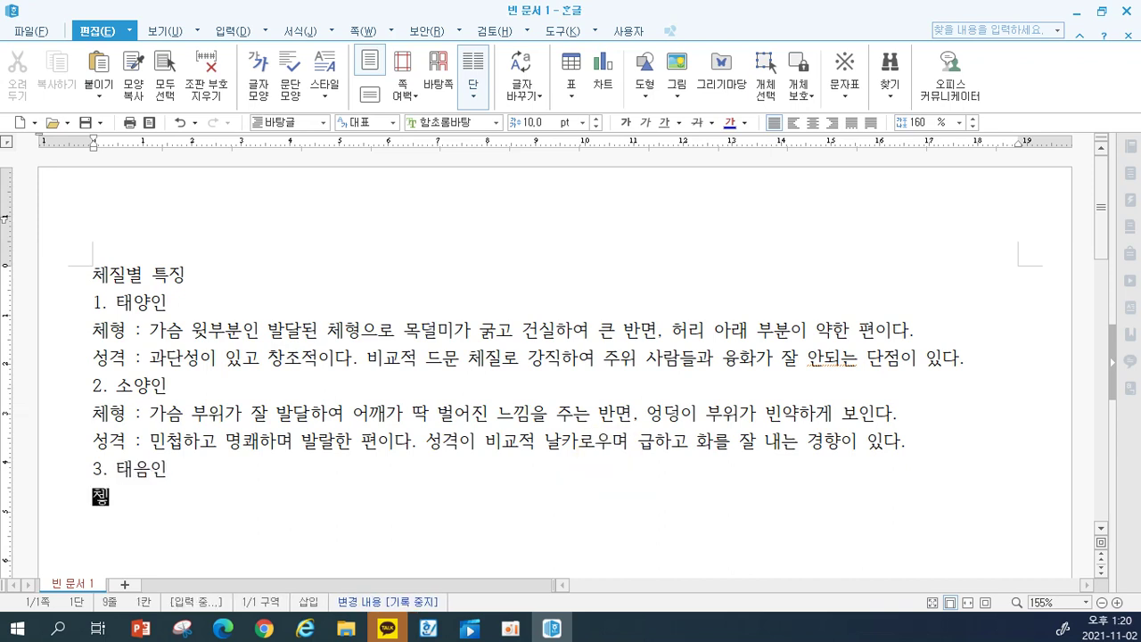
type("래 ㅂ")
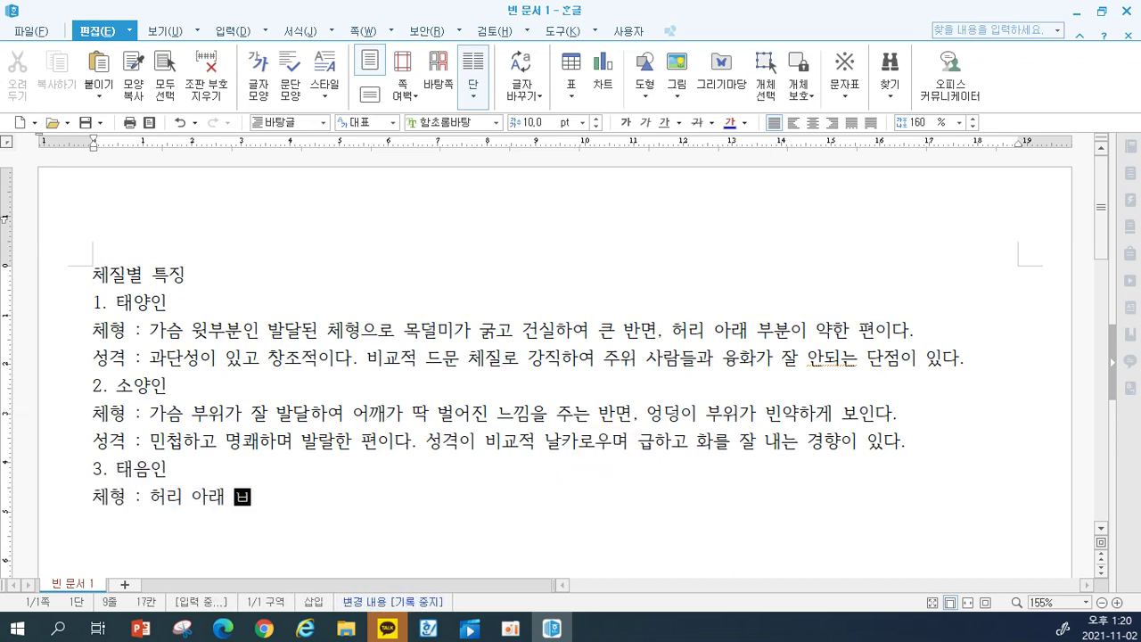
key("BackSpace")
key("BackSpace")
key("BackSpace")
key("BackSpace")
type("부위가 ")
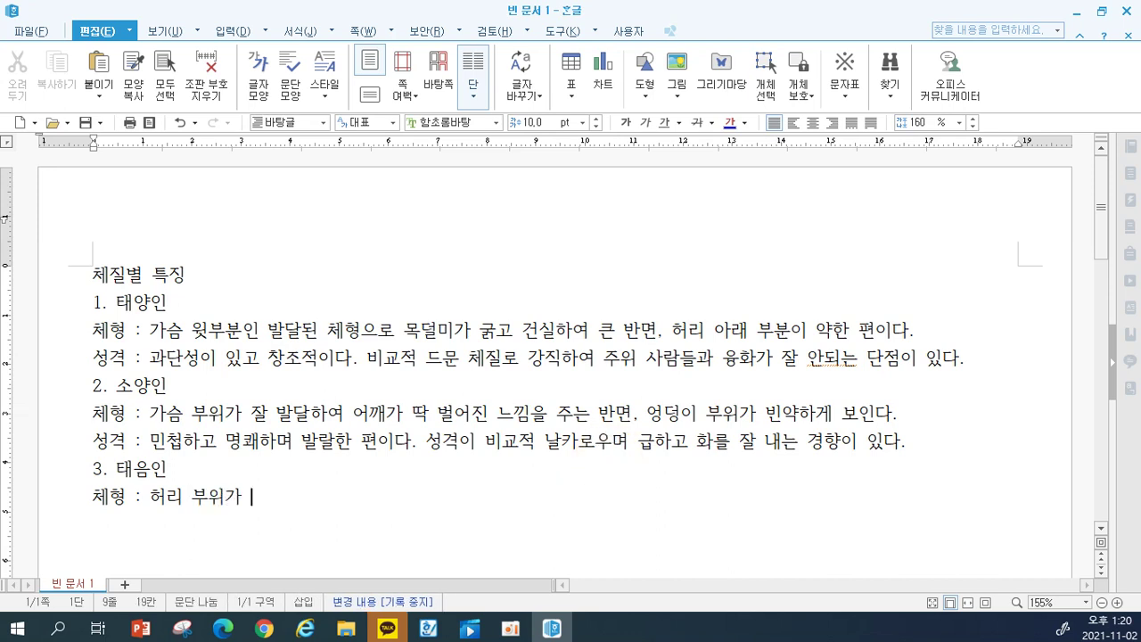
Finish the 태음인 body-type line with "발달하여 서 있는 자세가 굳건하고 안정감 있어 보이나 목덜미의 기세가 약하다." and start a new line.
type("발달하여 서 있느")
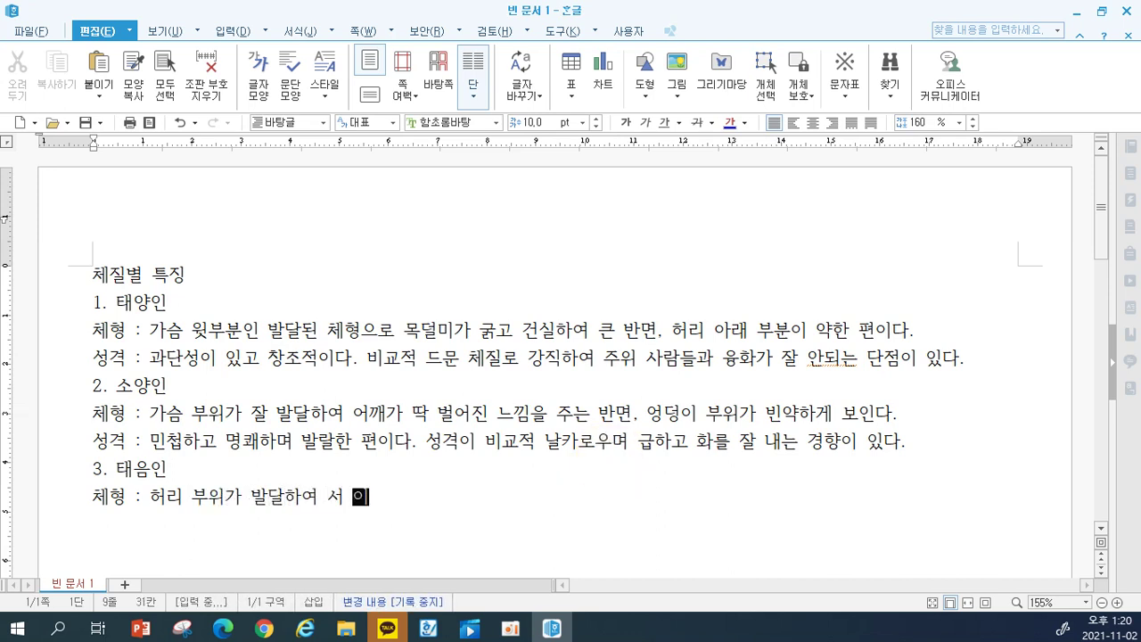
type("ㄴ 자세가 굳건학")
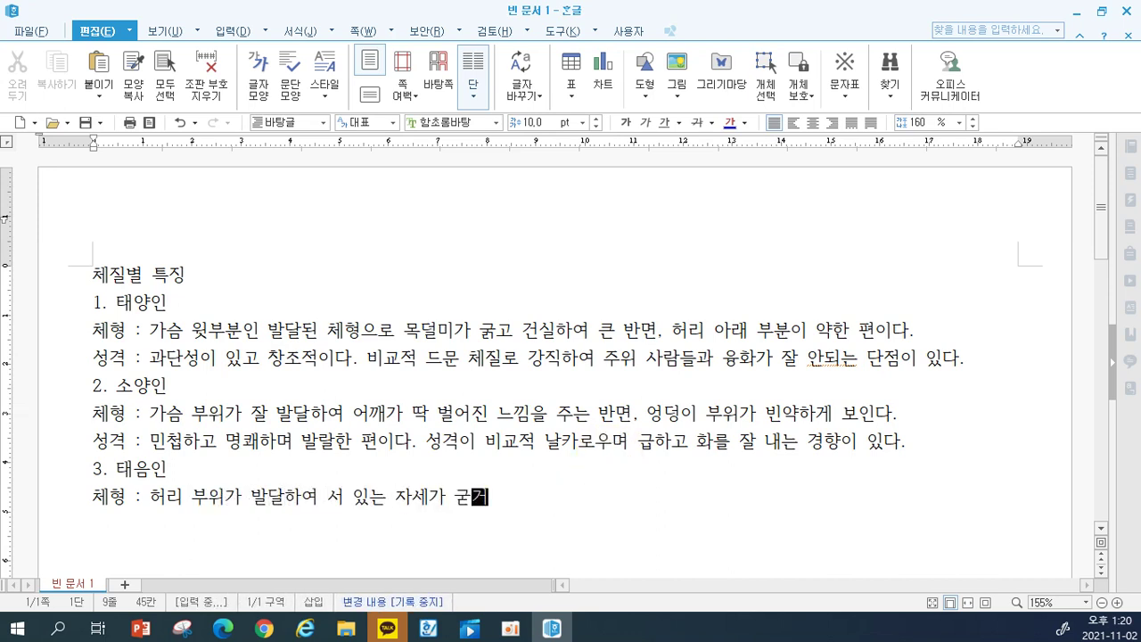
type("ㅗ 안정감 있")
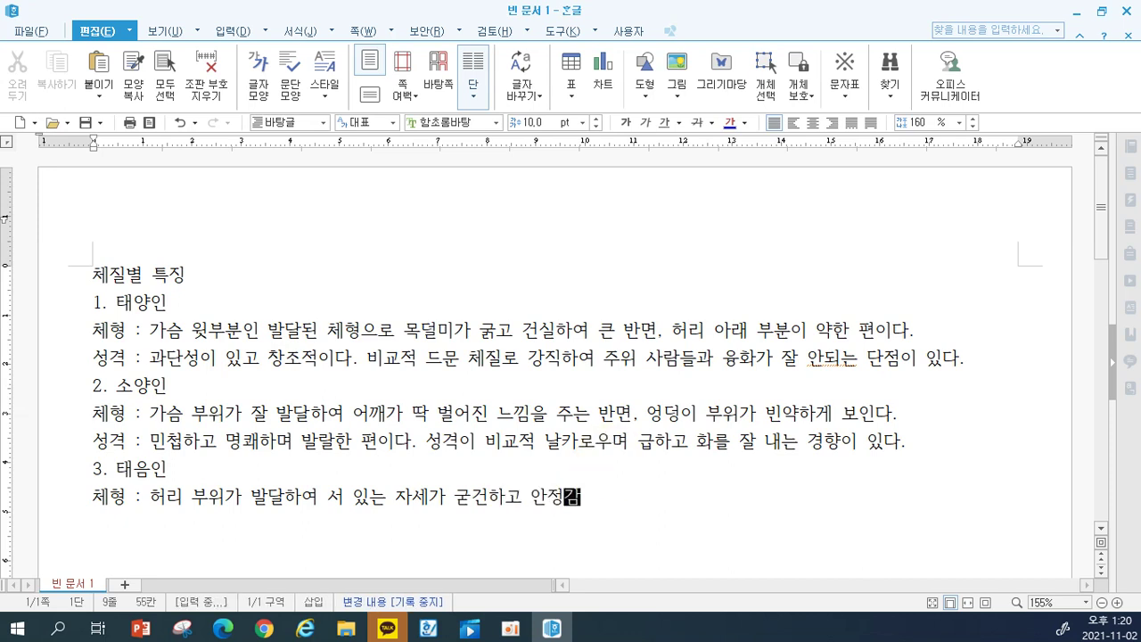
type("어 보이나 ")
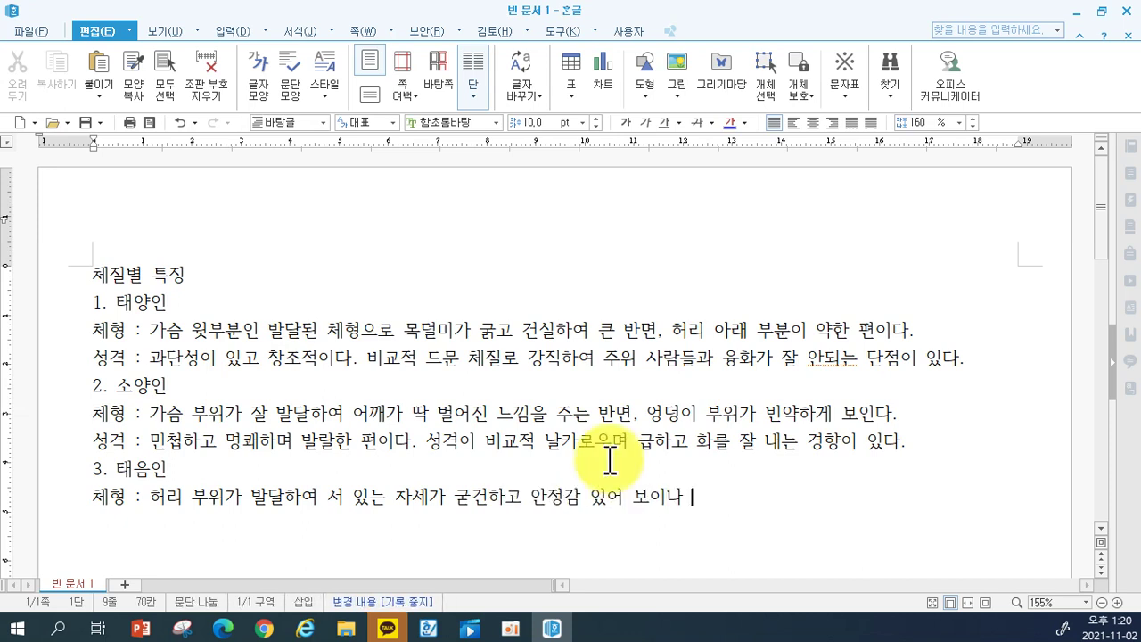
type("목덜미의 기세가 ")
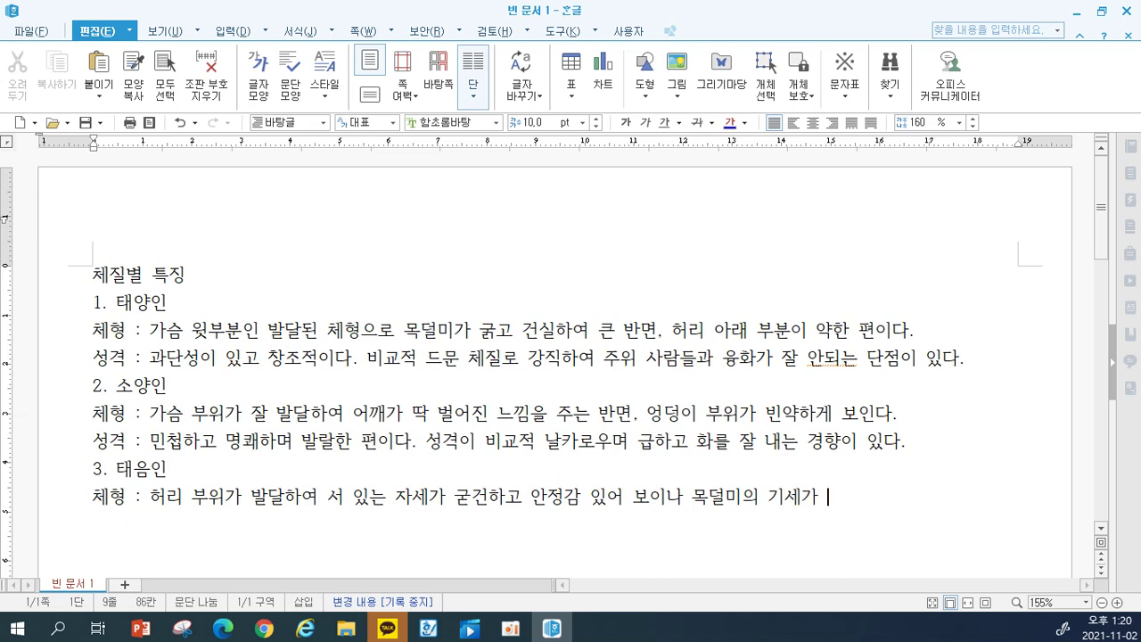
type("약하다.")
key("Return")
Write the 태음인 personality line "성격 : 마음이 너그러우며 체격이 듬직하고 일을 꾸준히 추진하다. 자기 의사 표현을 잘하지 않는다.".
type("성격 :")
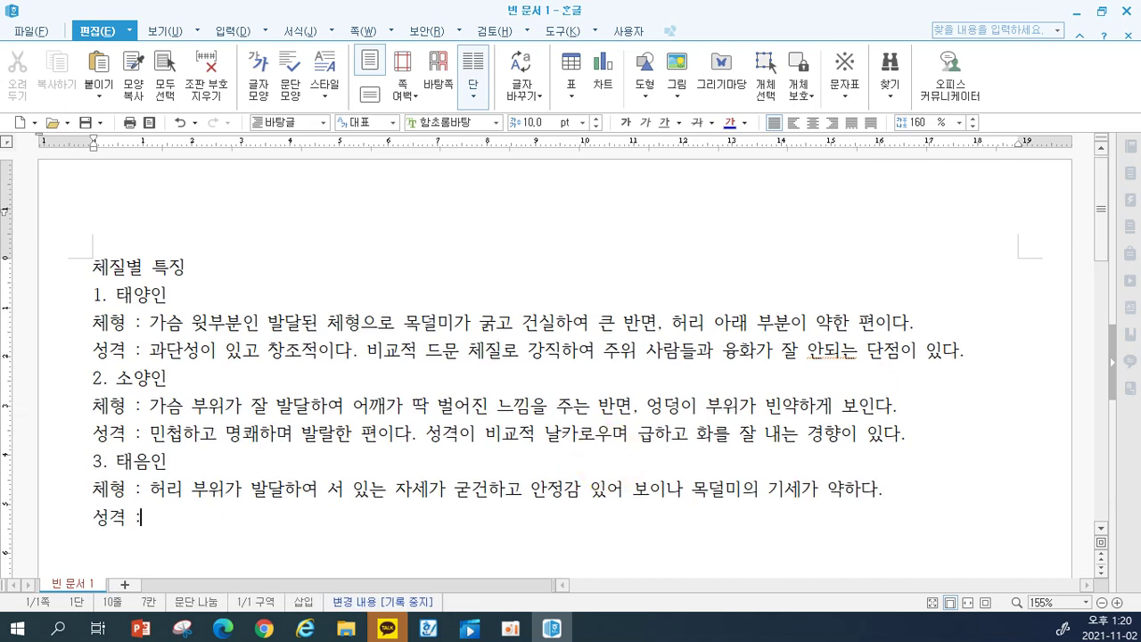
type(" 마음이 너")
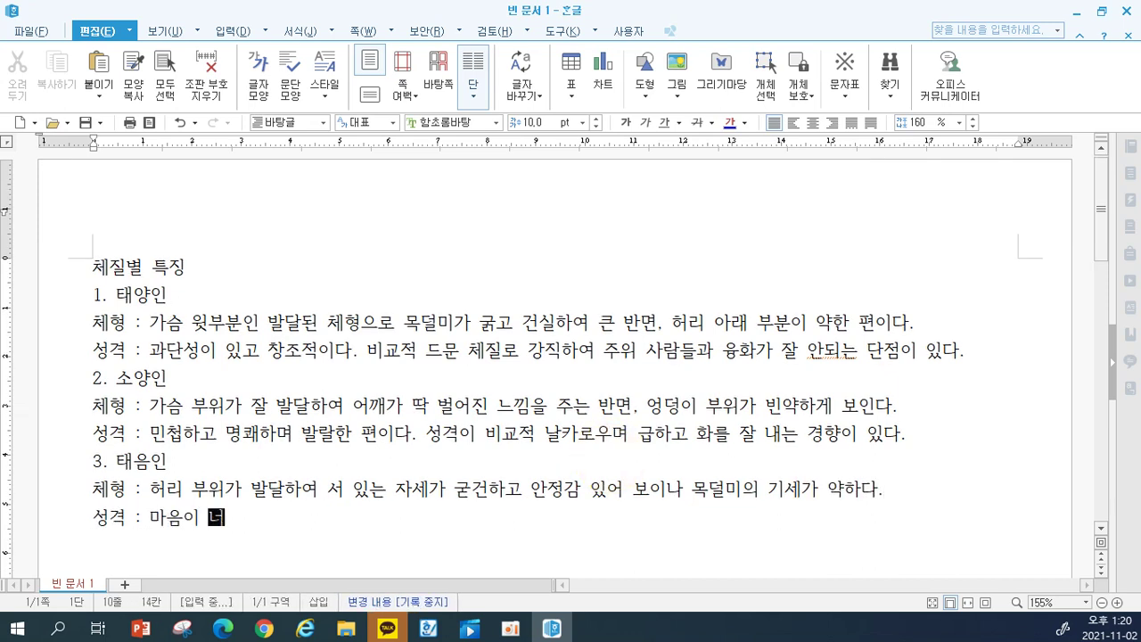
type("그렇우며 체격이 듬")
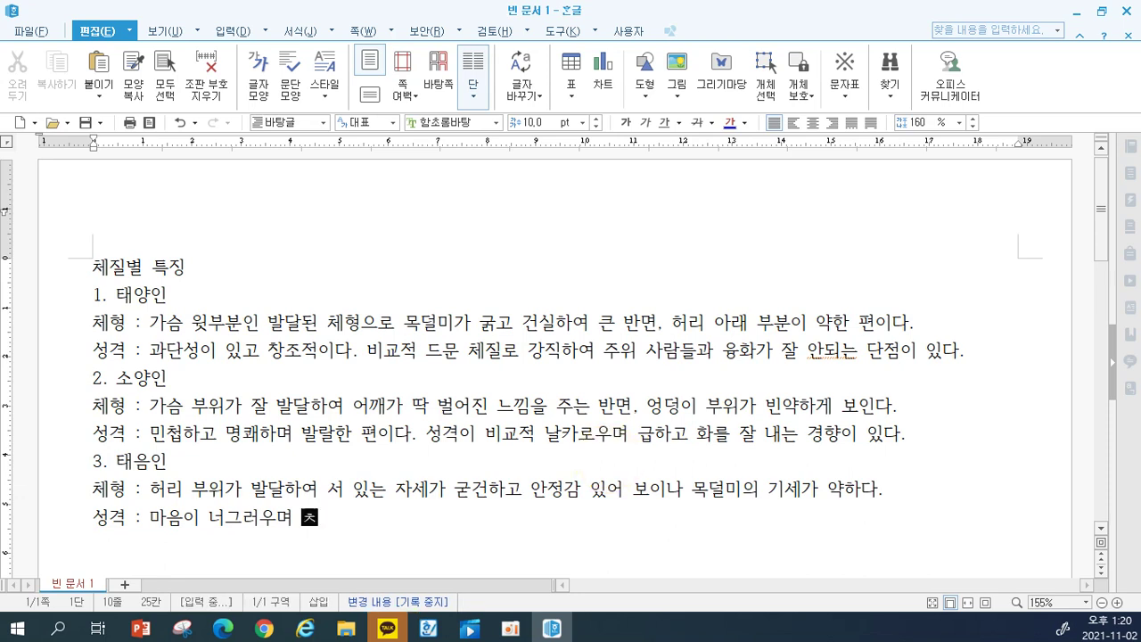
type("직하고 일을 꾸준히 추진하다. ")
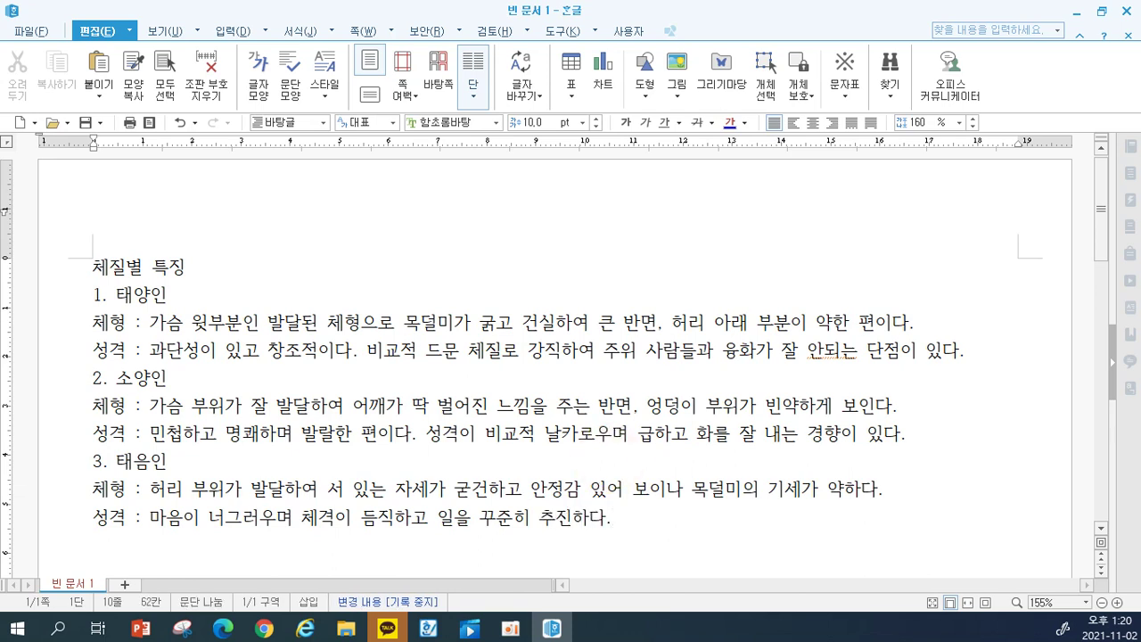
type("자기 의사 표현을 잘하지 않는다.")
key("Return")
Add the heading "4. 소음인" and the line "체형 : 엉덩이가 잘 발달하여 앉아 있는 모습이 안정감이 있으나, 가슴 부위가 빈약하여 움츠리고 있는 느낌을 준다.".
type("4. ")
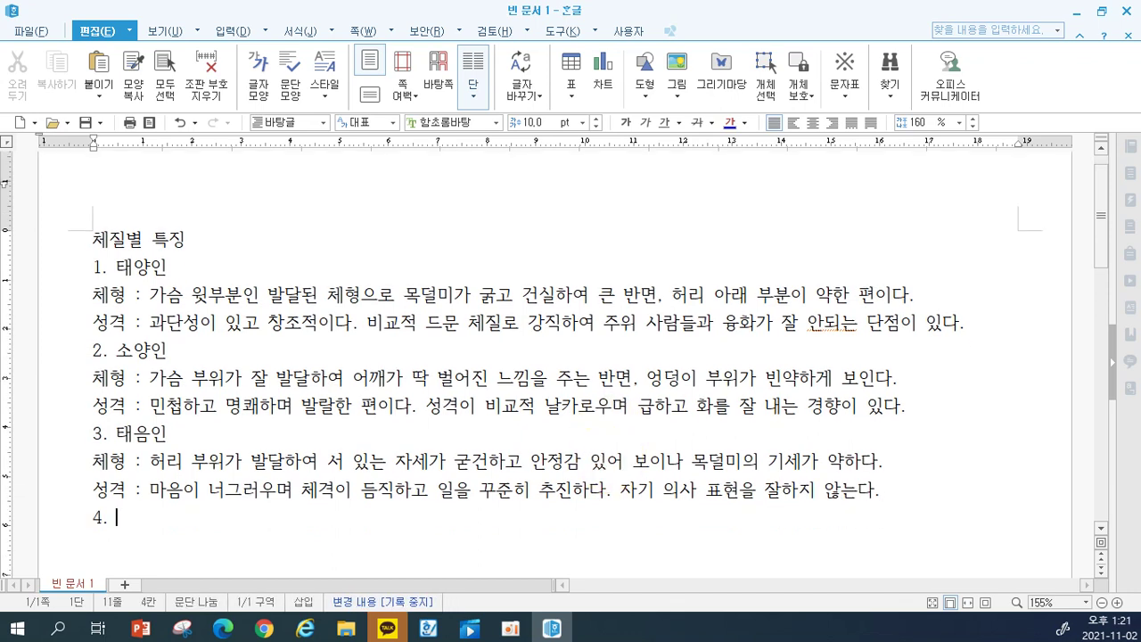
type("소음인")
key("Return")
type("체형 : 엉덩이")
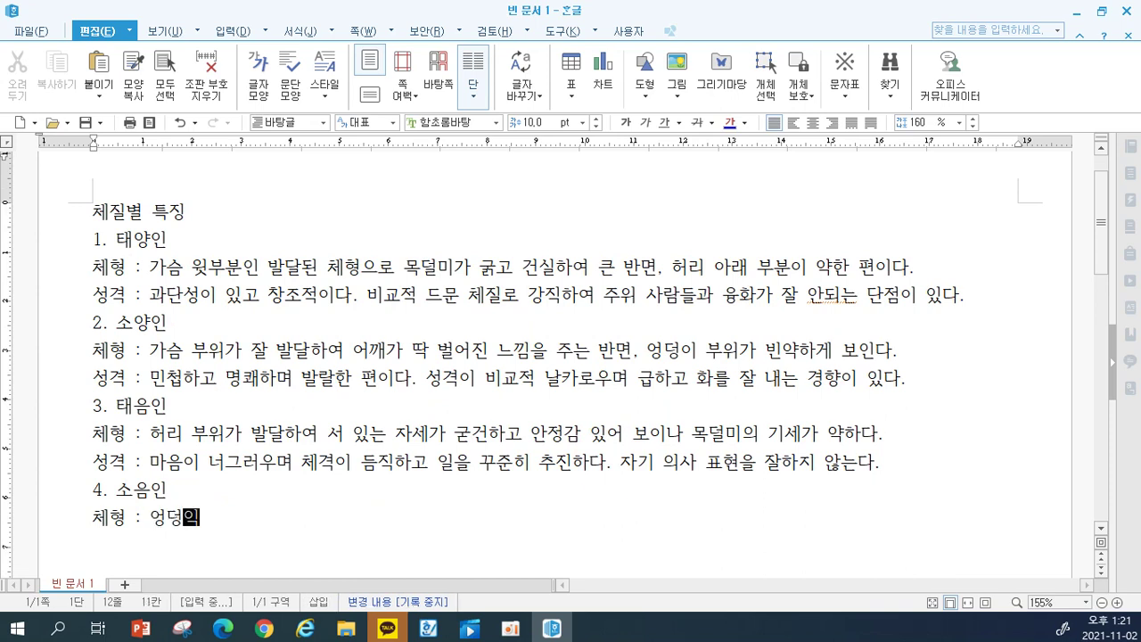
type("가 잘 발달하여 앉")
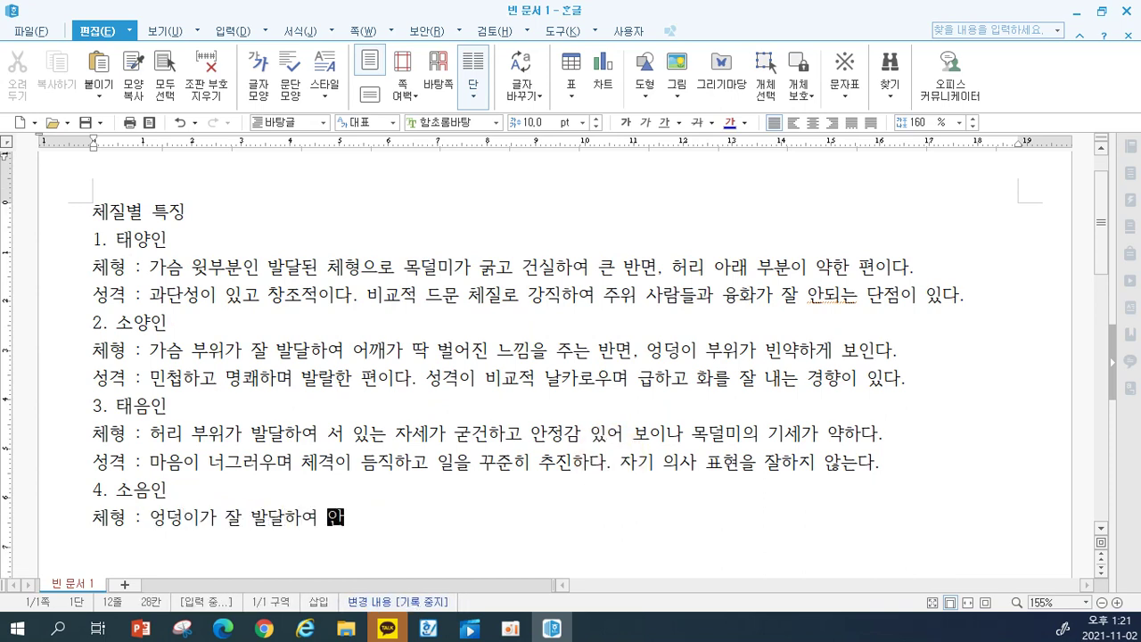
type("아 있는 모습이 안정감이 있으")
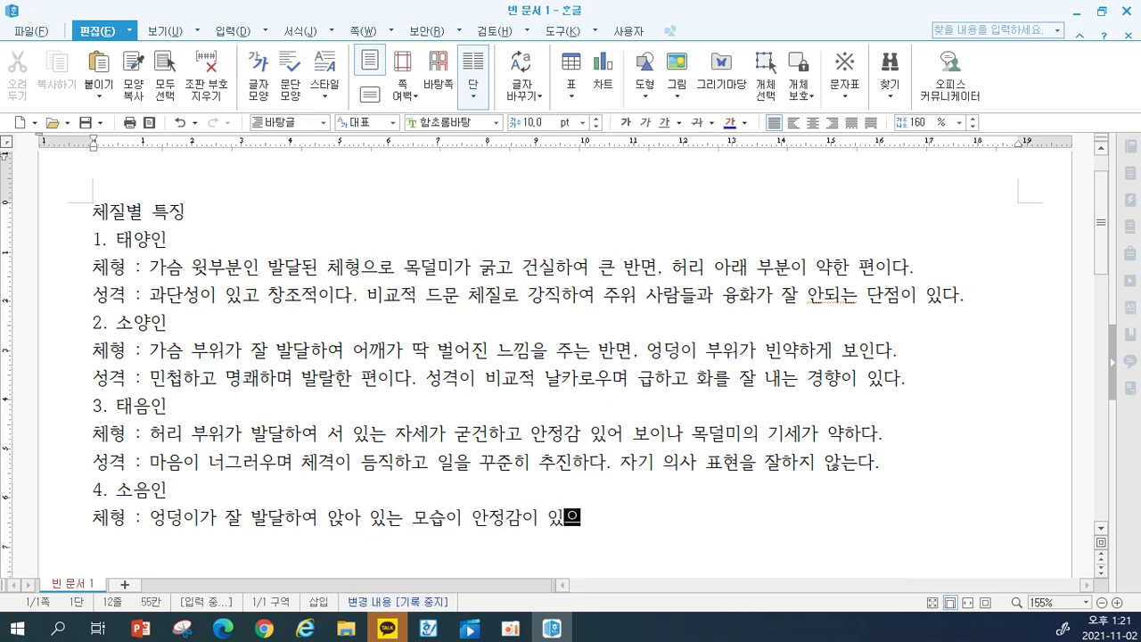
type("나, 가슴 부위가 빈약학")
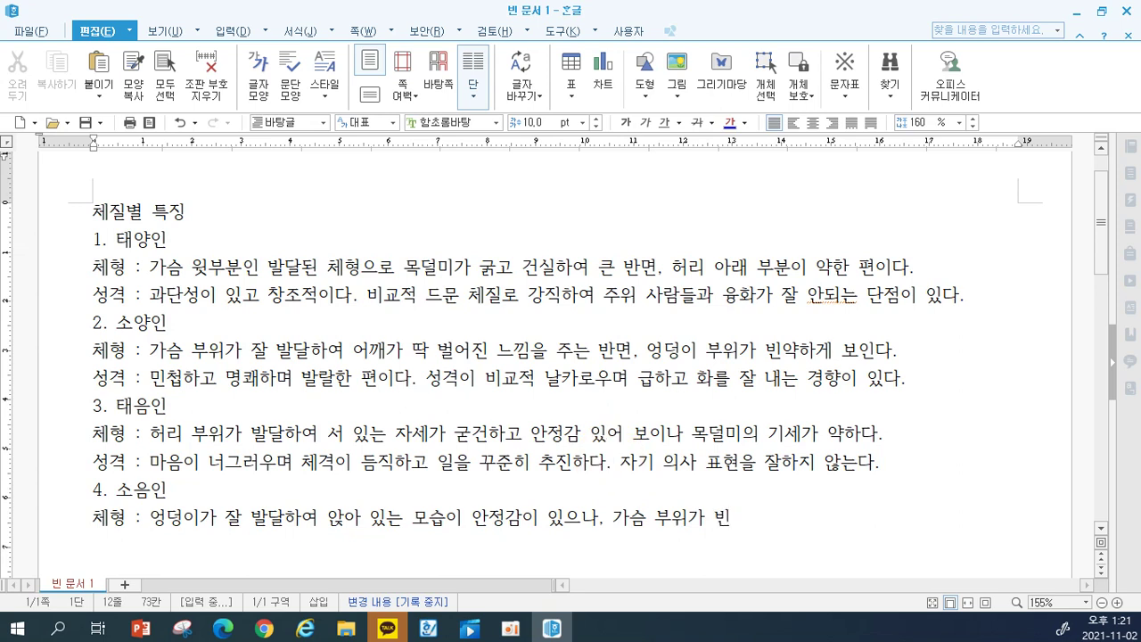
type("ㄱ하여 움츠리고 있는 ㄴ")
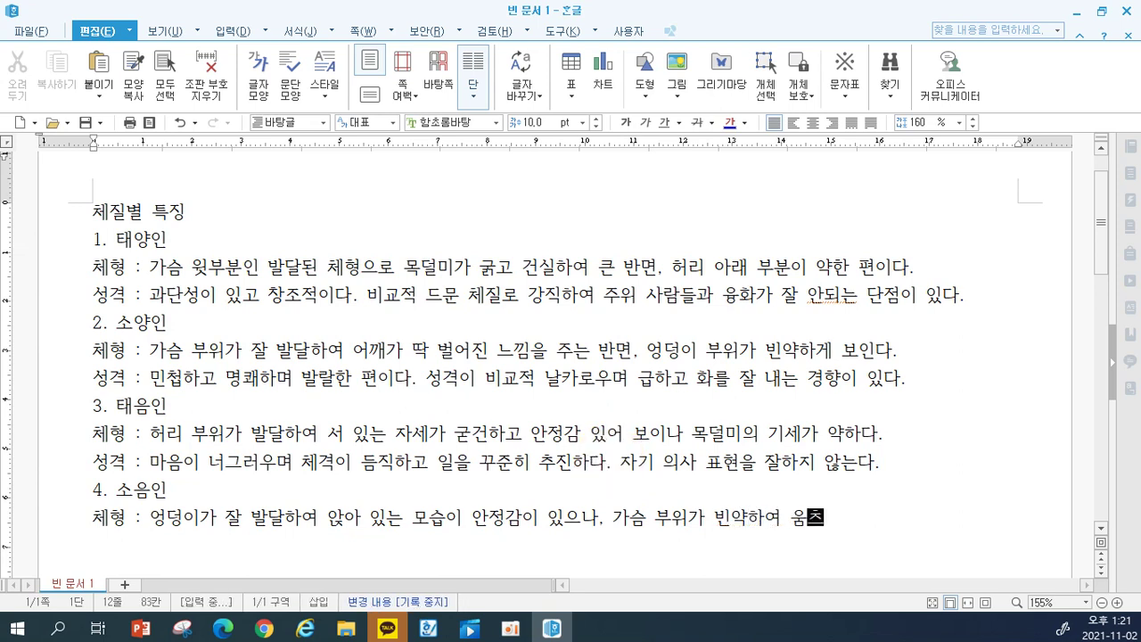
type("ㅡ낌을 준다.")
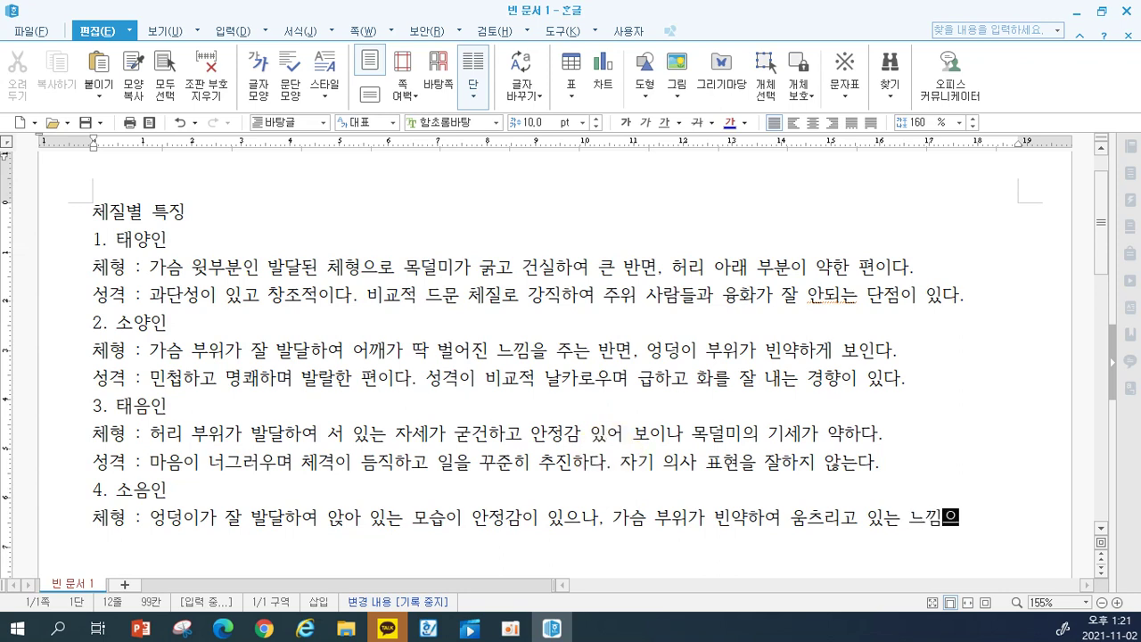
key("Return")
Write the 소음인 personality line "성격 : 성격이 내성적이고 온순하며 섬세하여 잔재주가 많다. 매사에 소극적이어서 우유부단한 단점이 있다.".
type("성격")
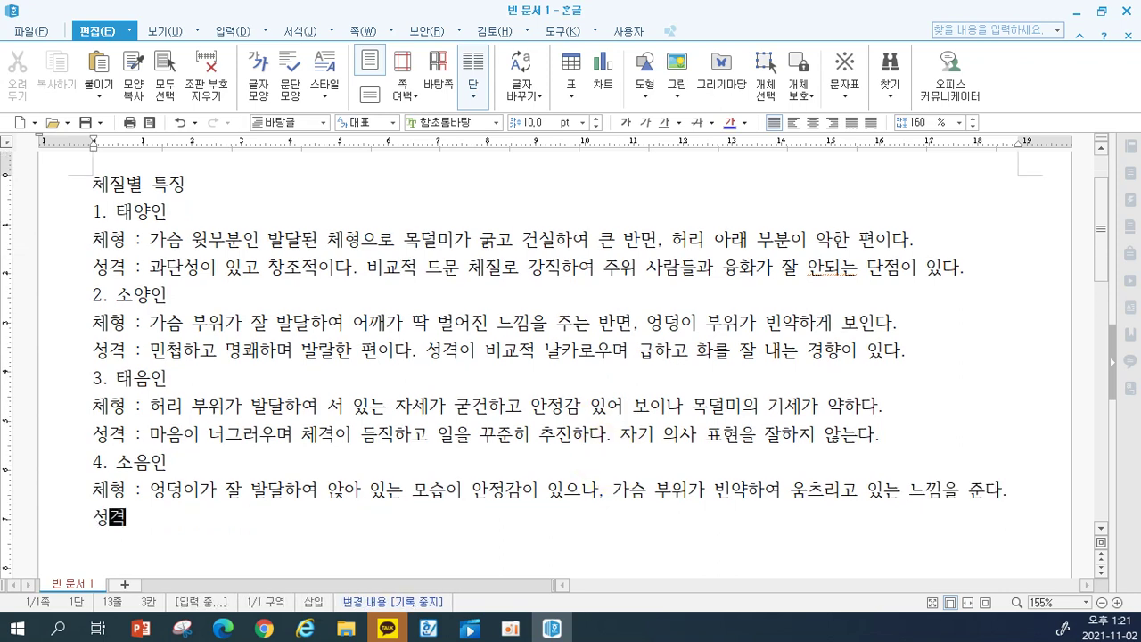
type(" : 성격")
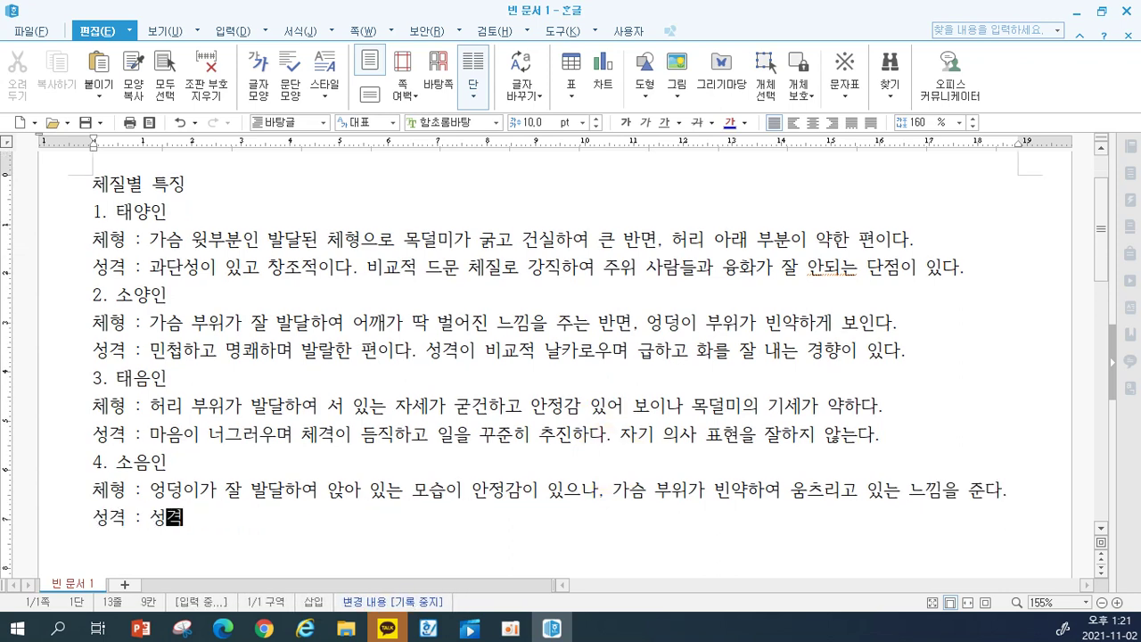
type("이 내성적인고 온순하며")
type(" 섬세하여 자")
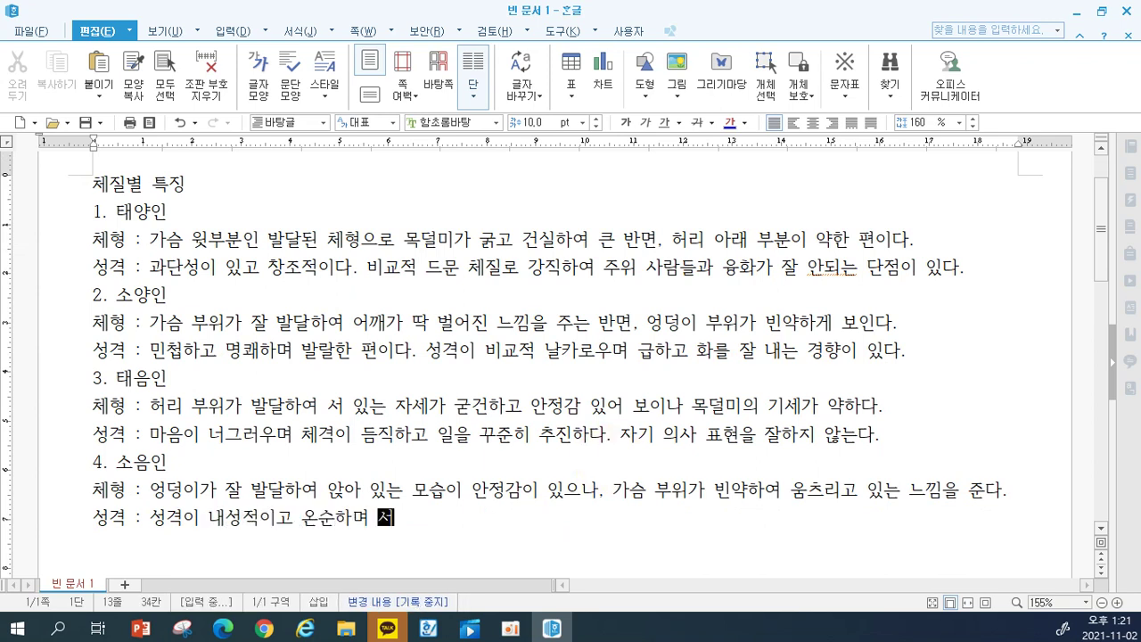
type("ㄴ재주")
type("가 많다")
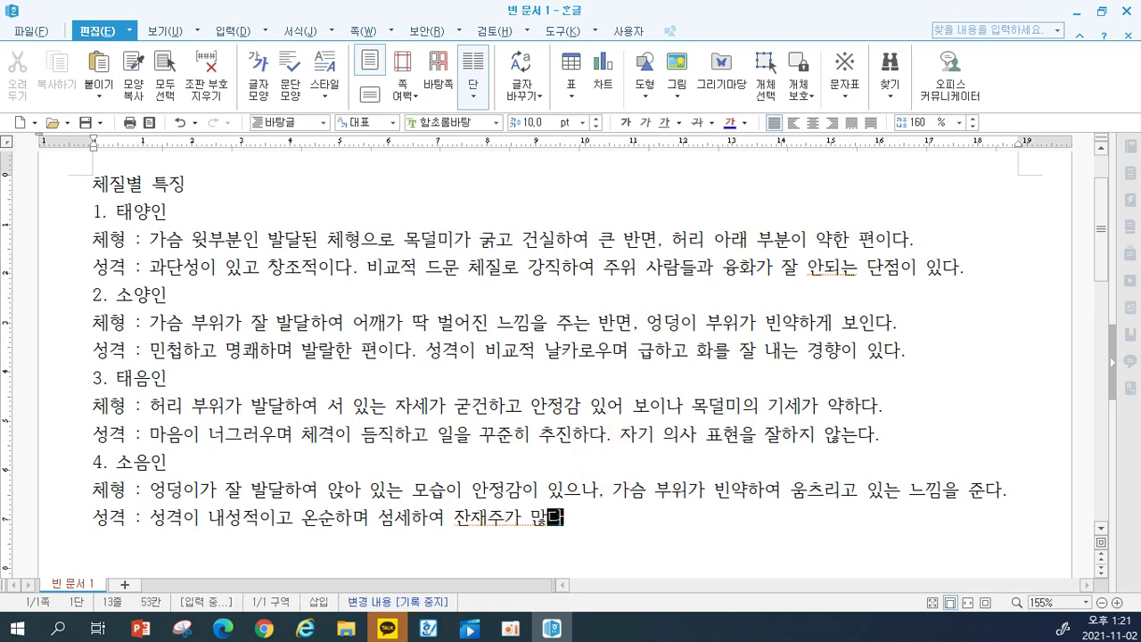
type(". 매사에 ")
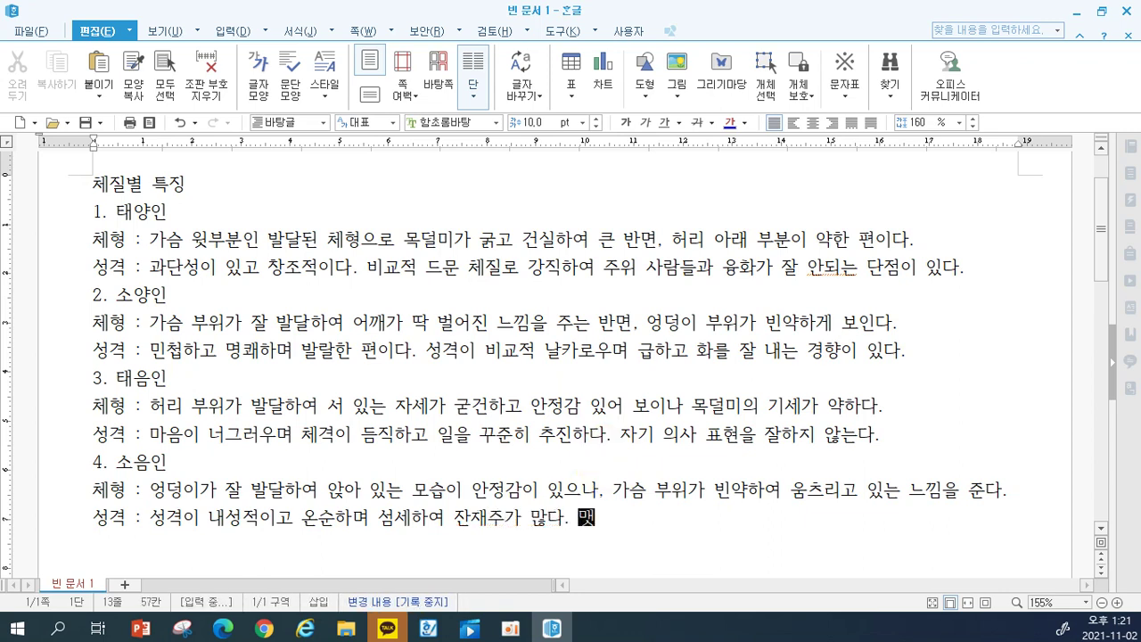
type("소")
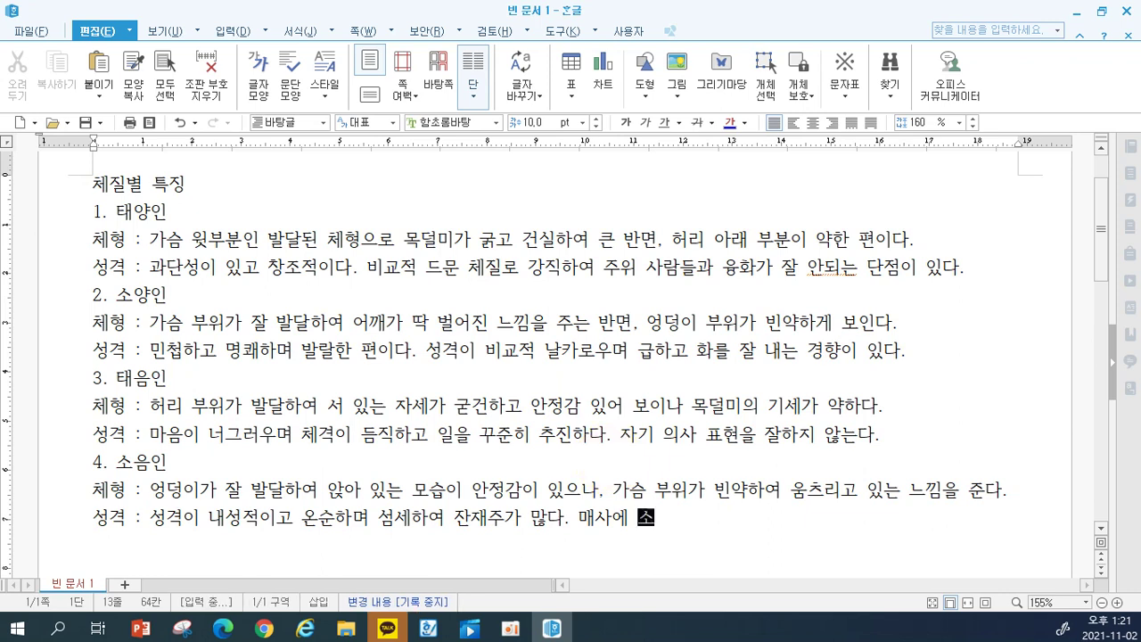
type("극적이엇서 우유붐")
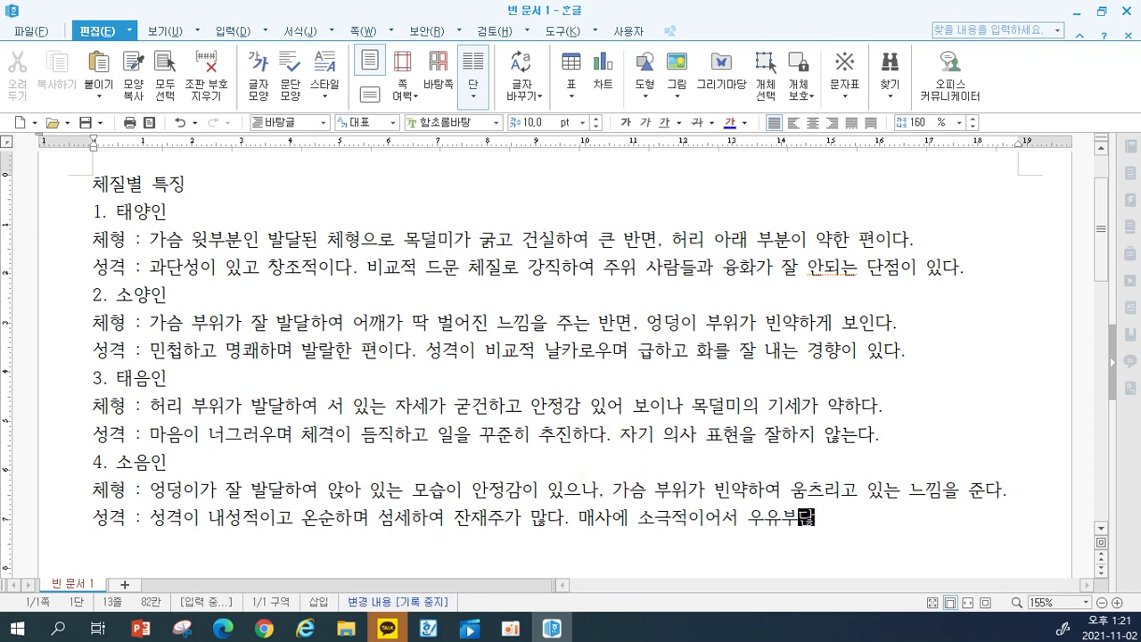
type("단한 단점이 있다.")
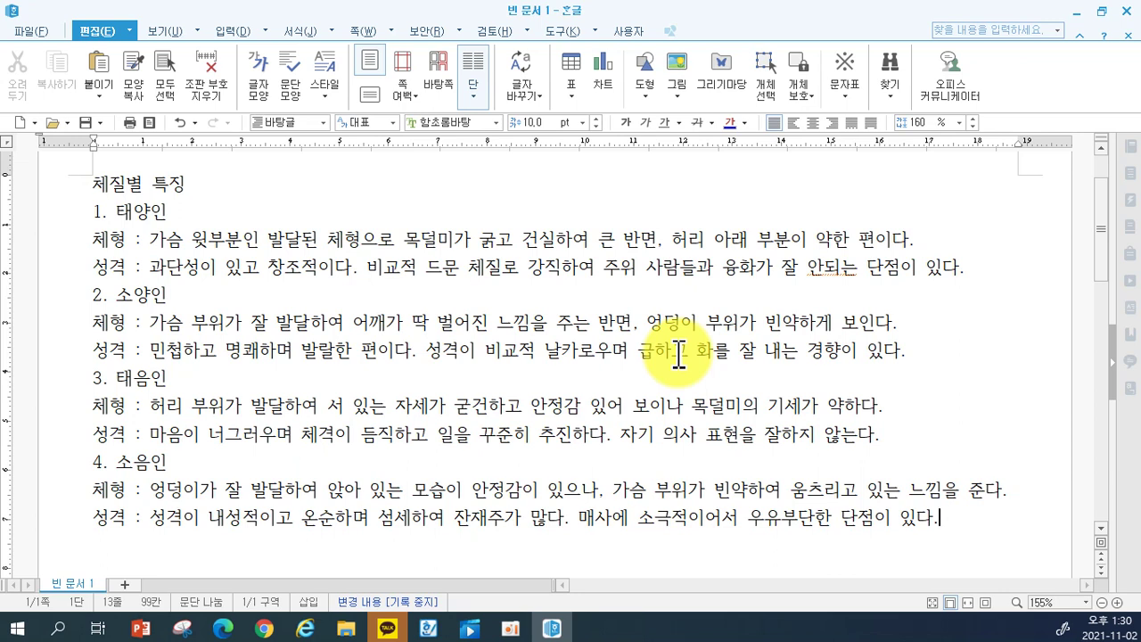
Change the font of the title line "체질별 특징" to HY헤드라인M.
left_click(82, 189)
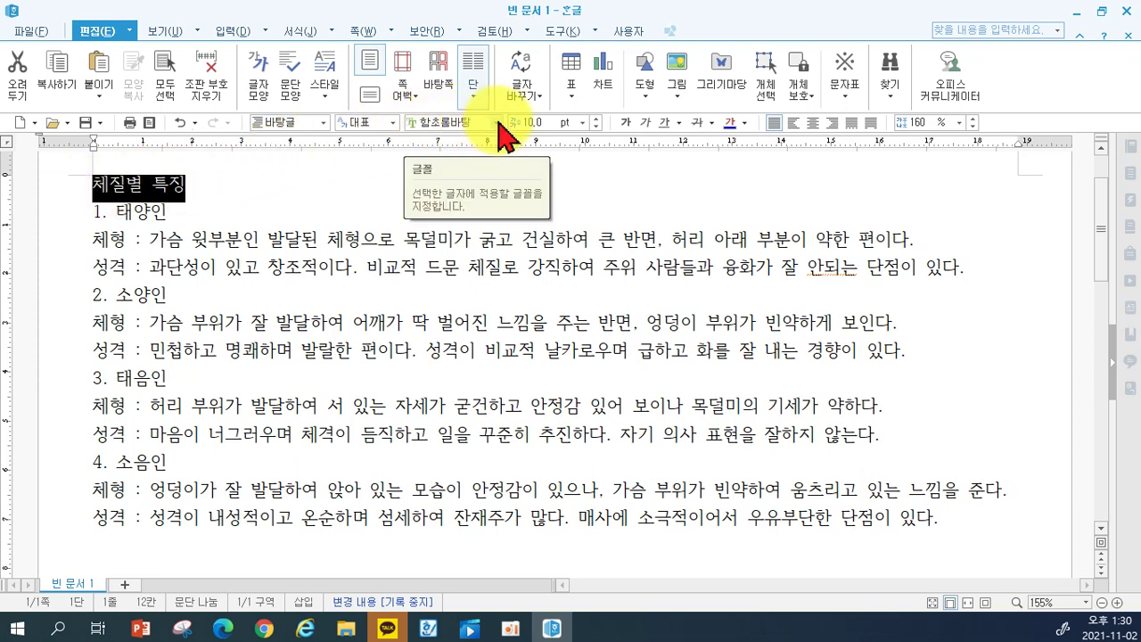
left_click(497, 123)
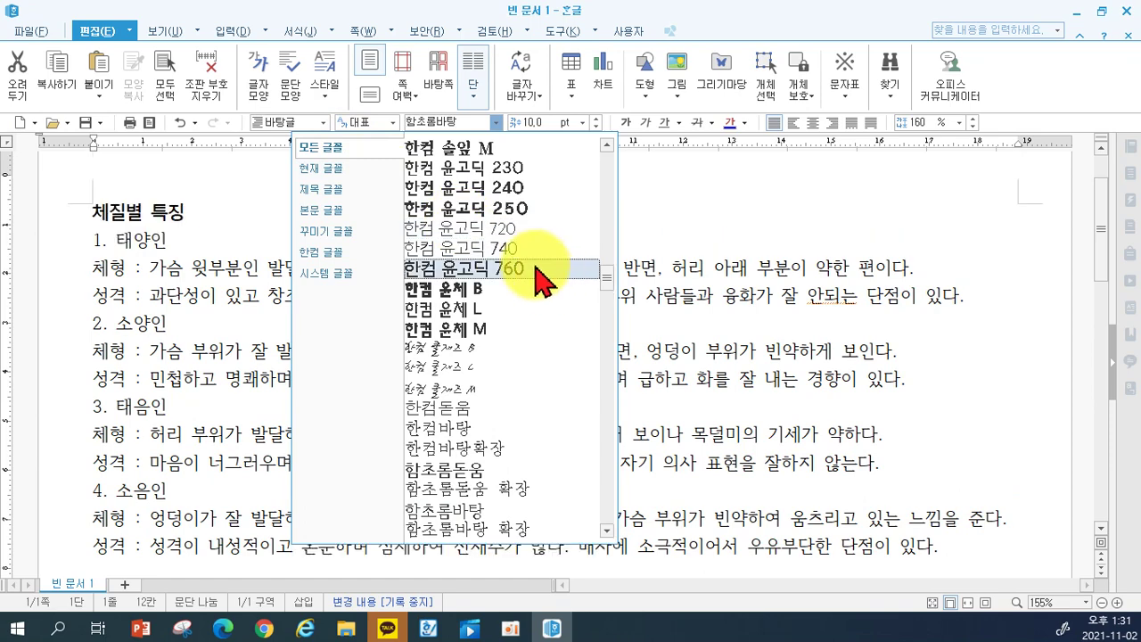
scroll(526, 375, "down", 12)
scroll(533, 383, "down", 2)
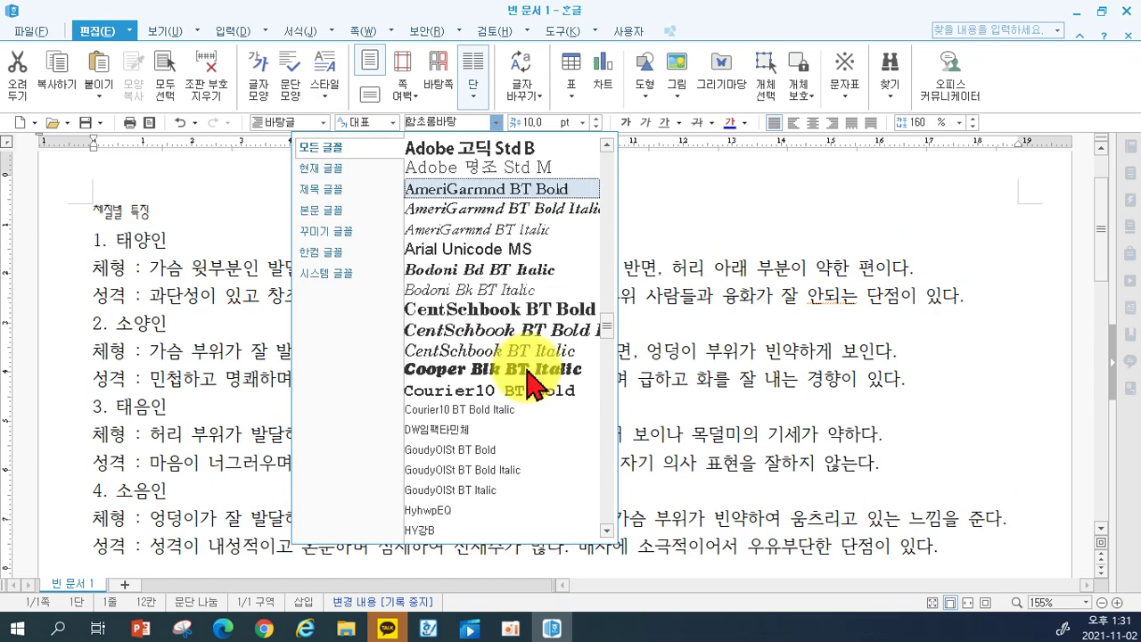
scroll(525, 454, "down", 3)
scroll(526, 457, "down", 14)
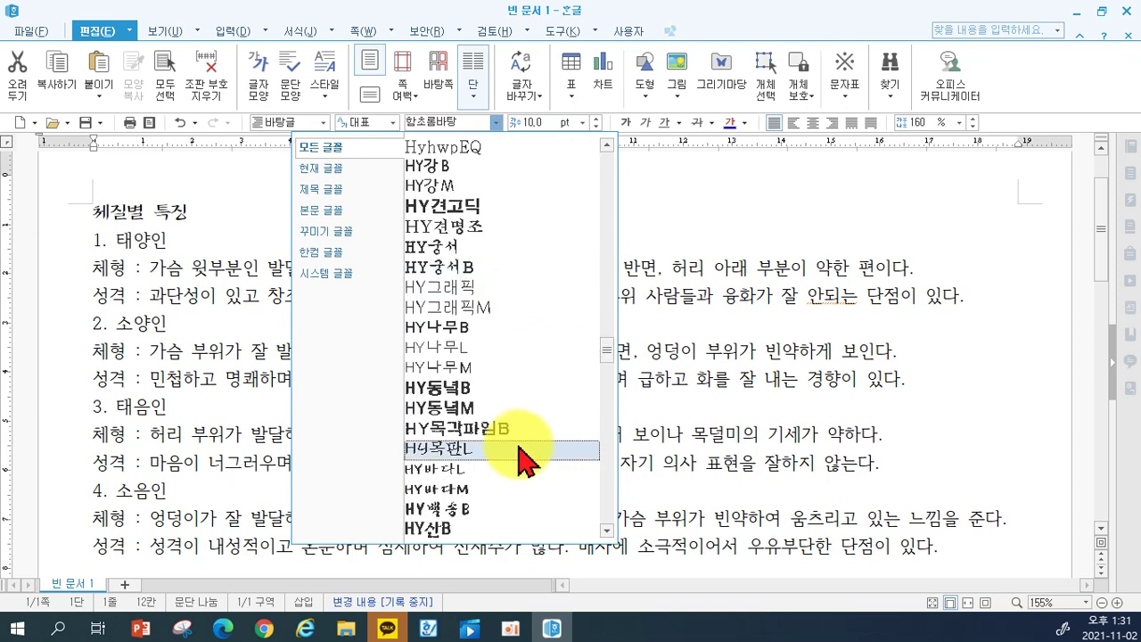
scroll(526, 455, "up", 3)
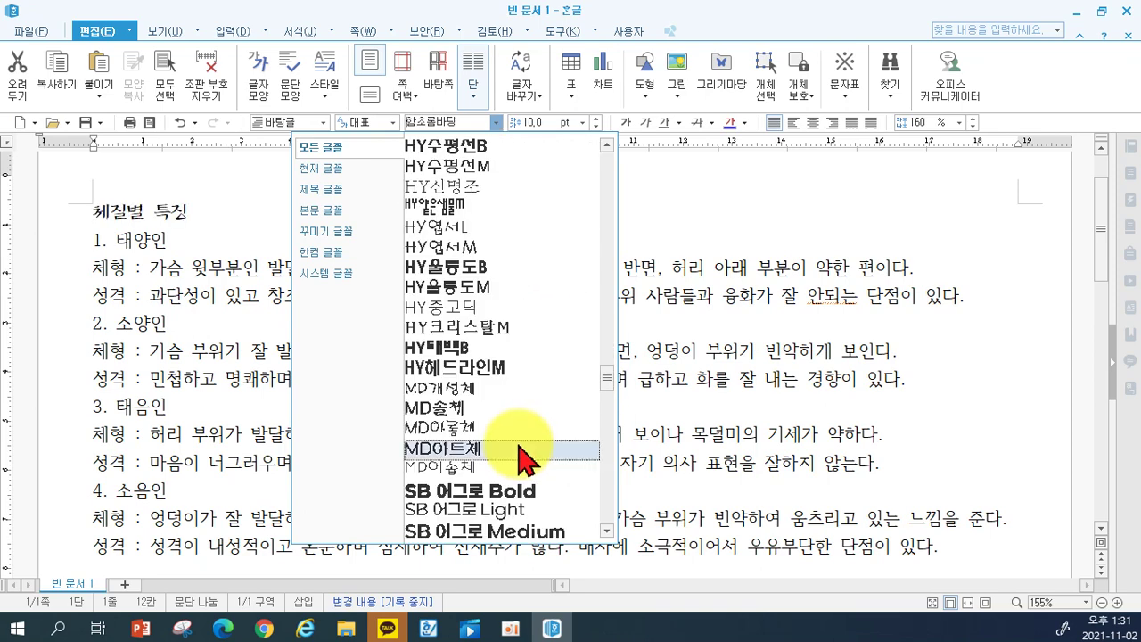
left_click(473, 369)
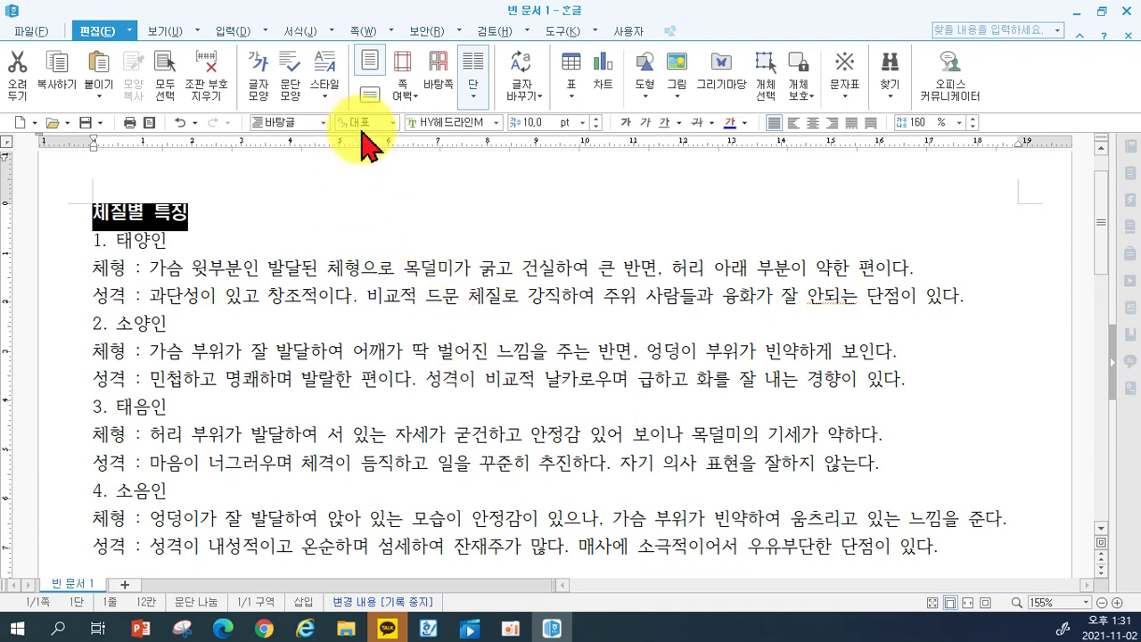
Set the font size of the title "체질별 특징" to 25 pt.
left_click(534, 122)
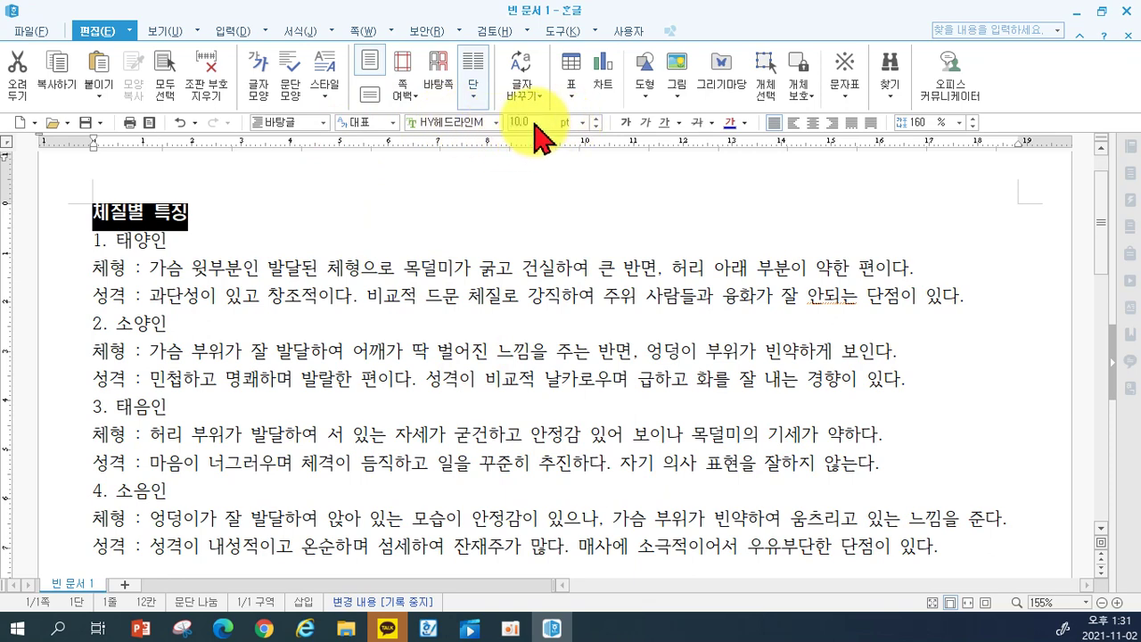
type("25")
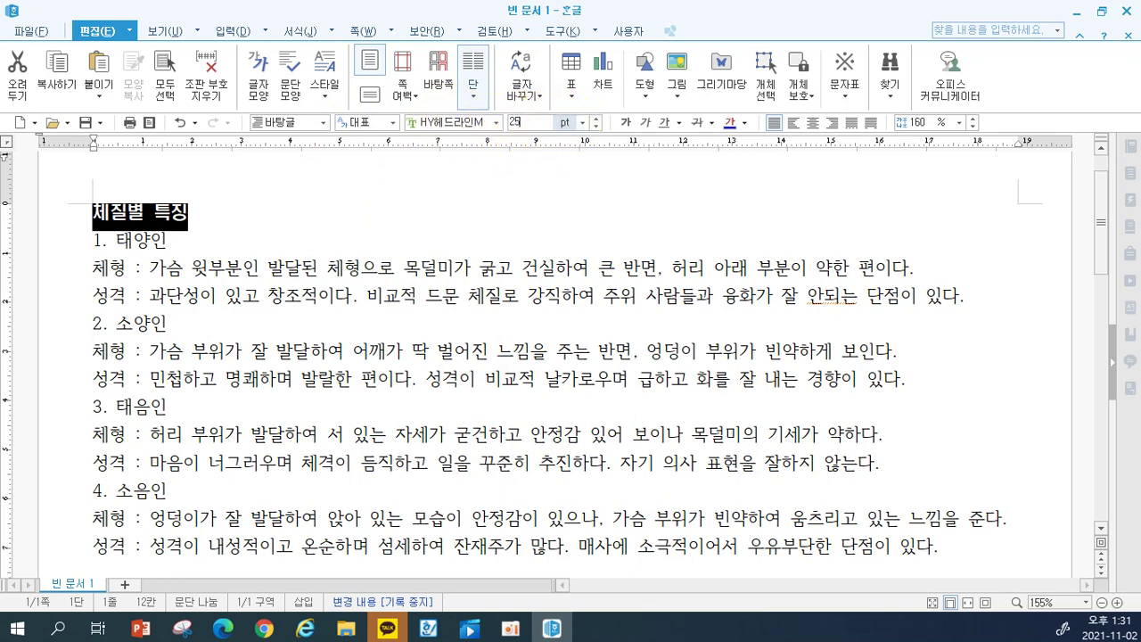
key("Return")
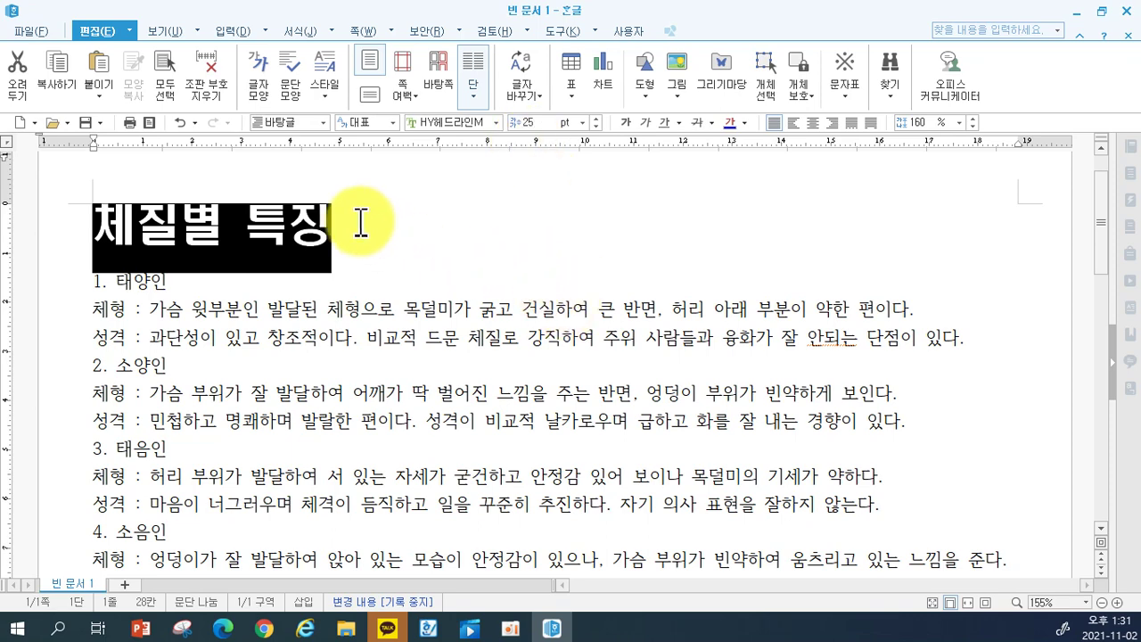
Change the font of the whole "1. 태양인" section, heading and both description lines, to 맑은 고딕.
left_click(57, 287)
left_click_drag(54, 294, 54, 341)
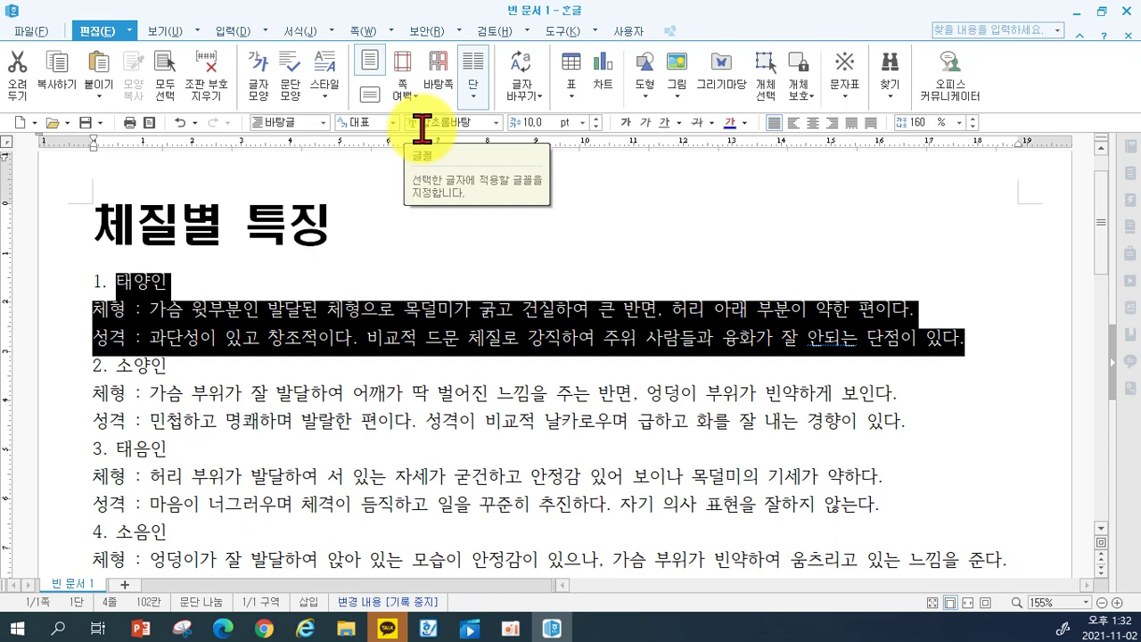
left_click(498, 123)
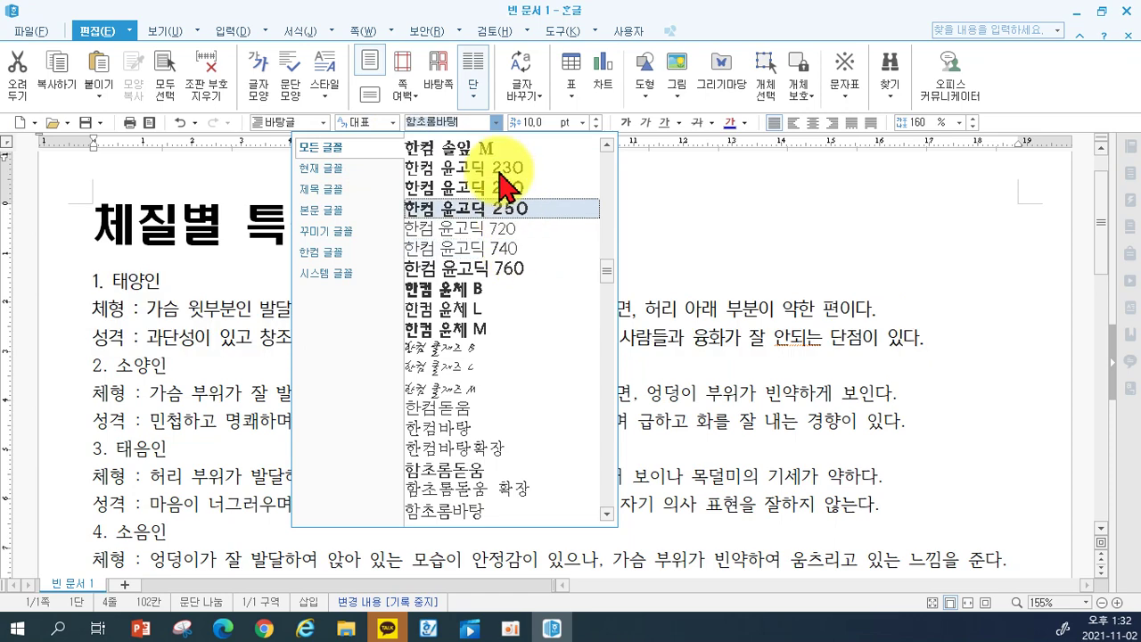
scroll(503, 189, "up", 4)
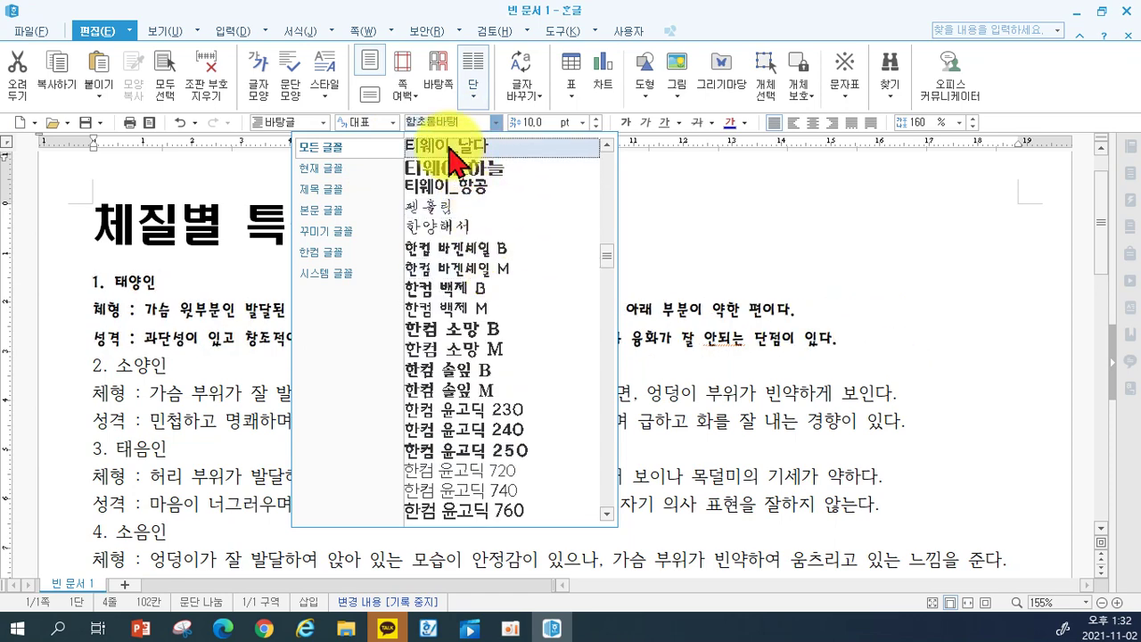
type("ㅁ")
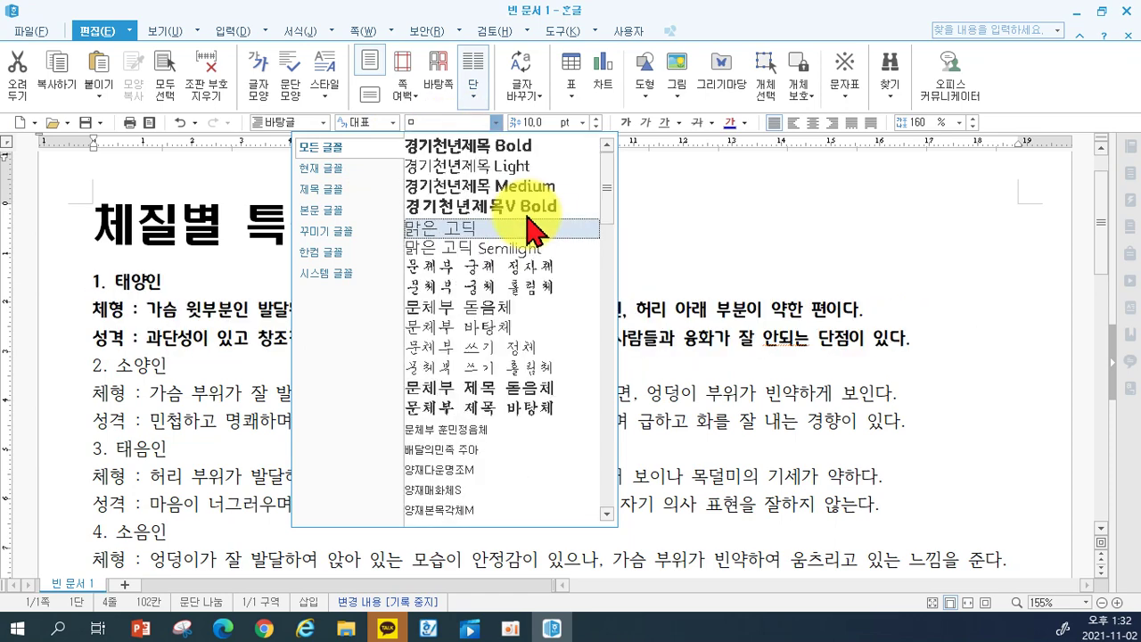
left_click(462, 232)
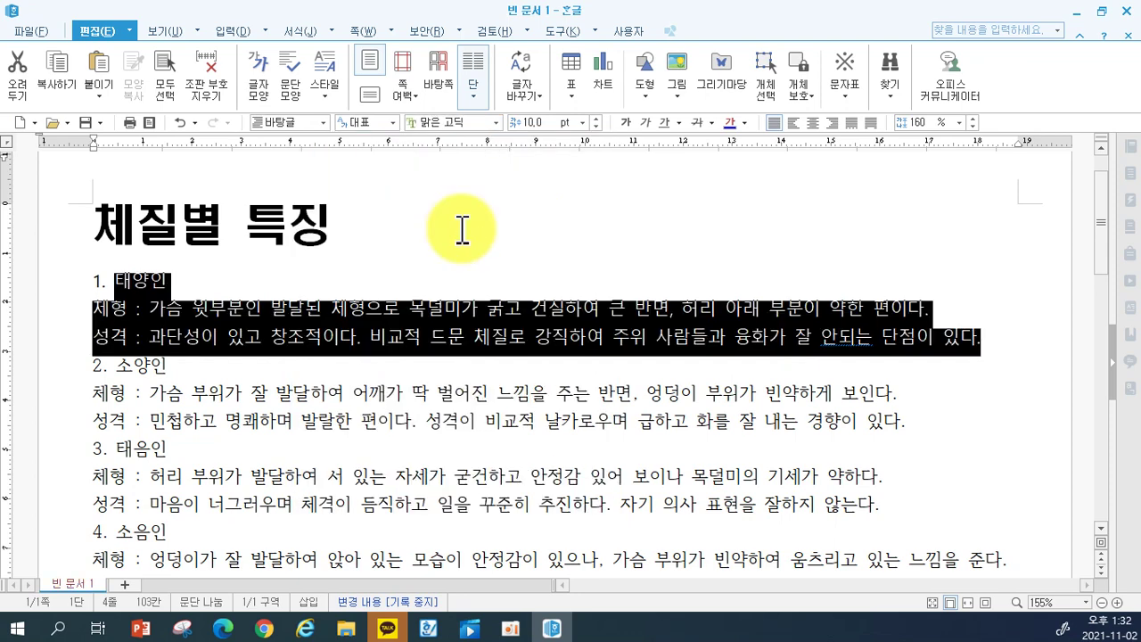
Set the font size of the "1. 태양인" section to 12 pt.
left_click(544, 125)
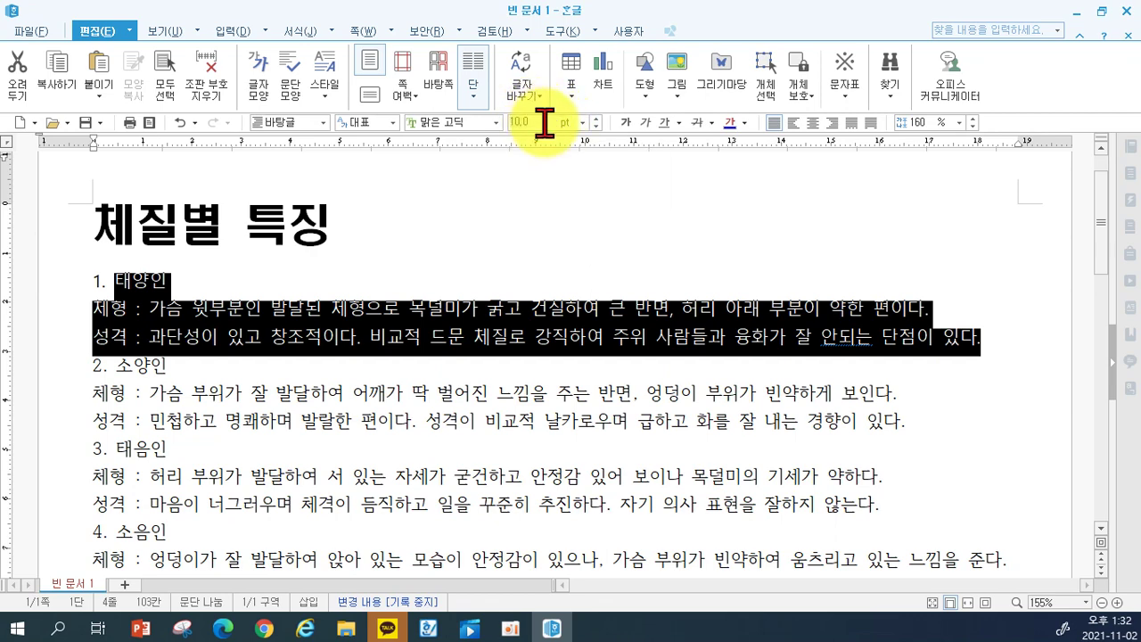
type("12")
key("Return")
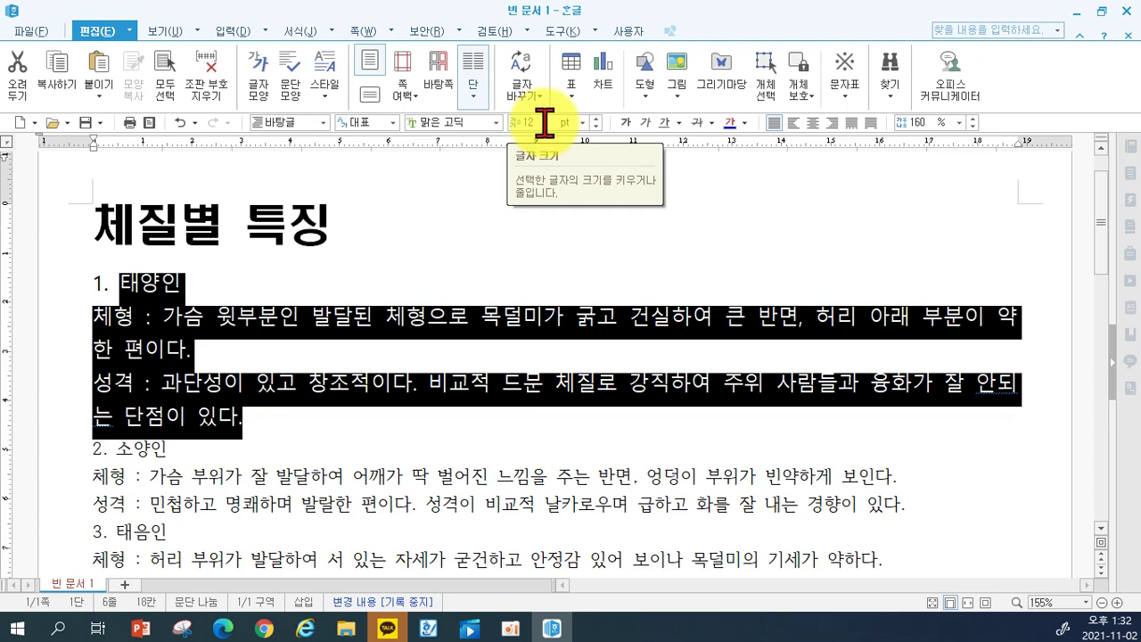
Color the text of the "1. 태양인" section blue.
left_click(745, 127)
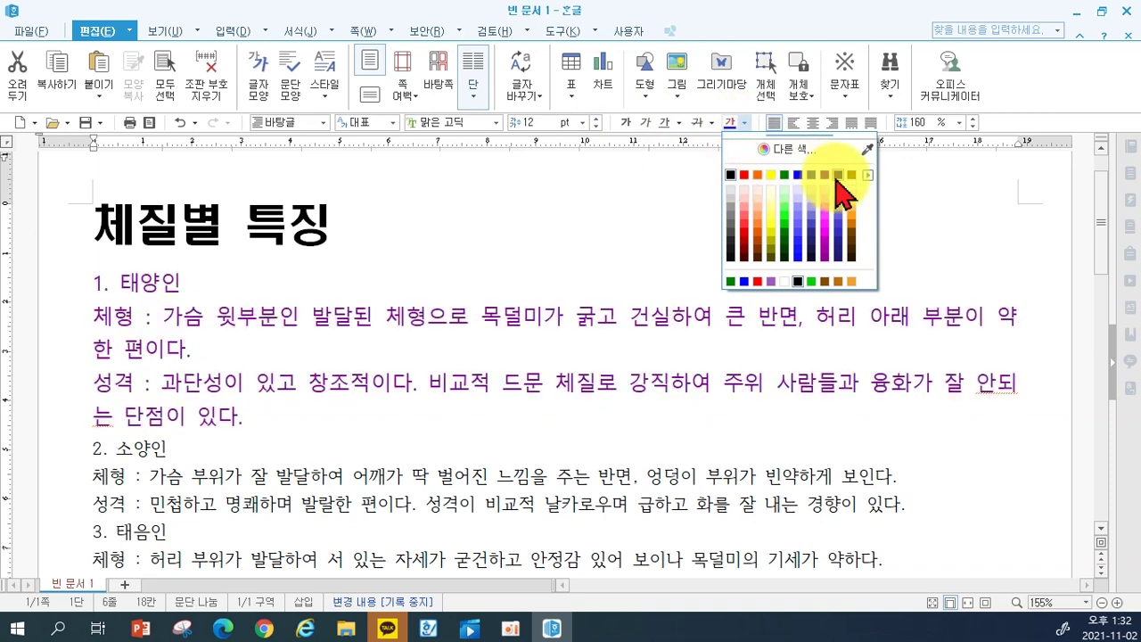
left_click(867, 176)
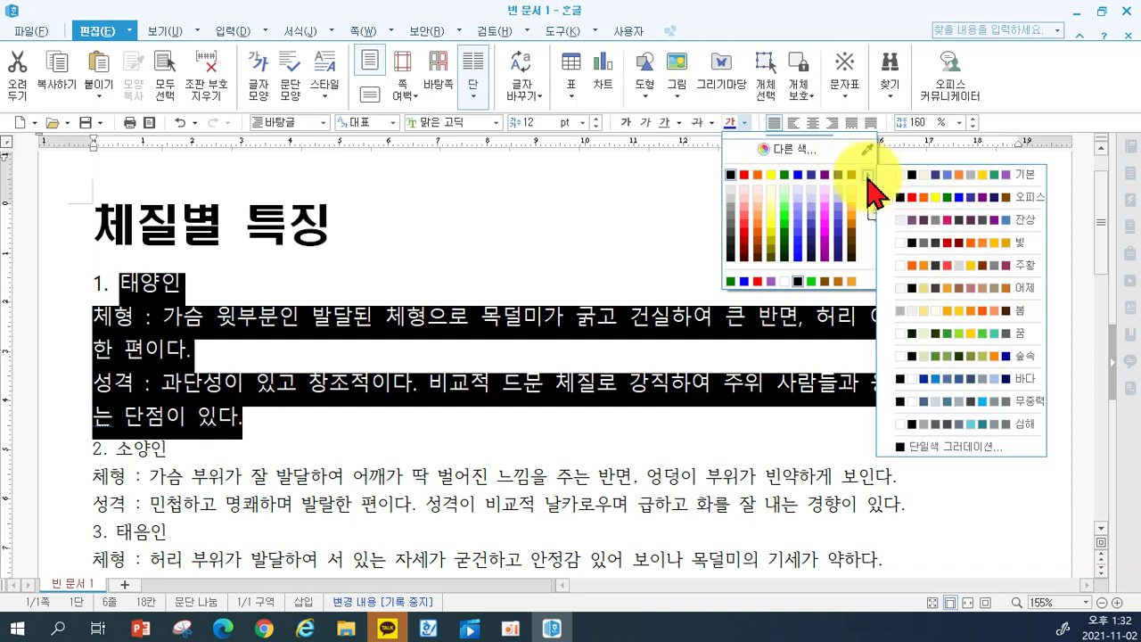
left_click(928, 214)
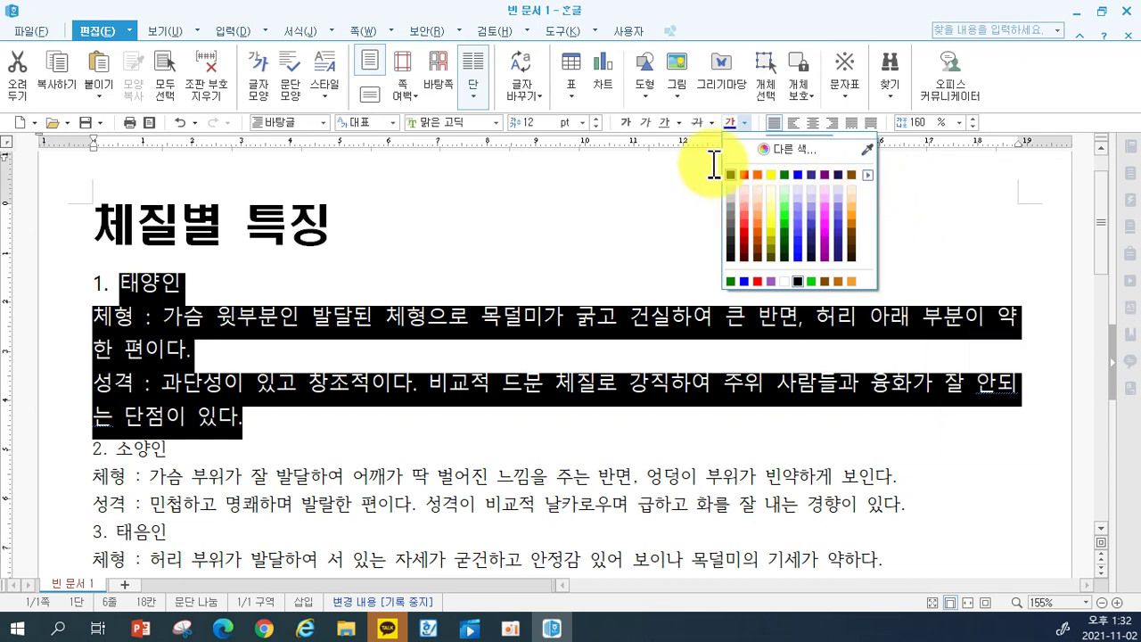
left_click(799, 206)
left_click(796, 178)
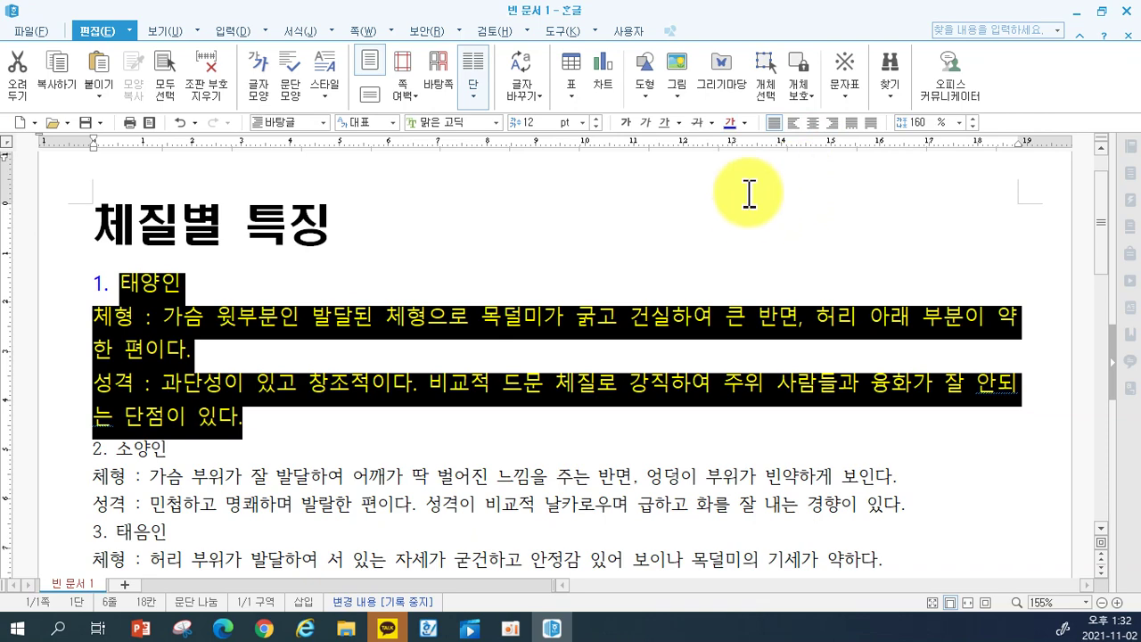
Change the font of the whole "2. 소양인" section, heading and both description lines, to 휴먼모음T.
left_click_drag(79, 450, 59, 515)
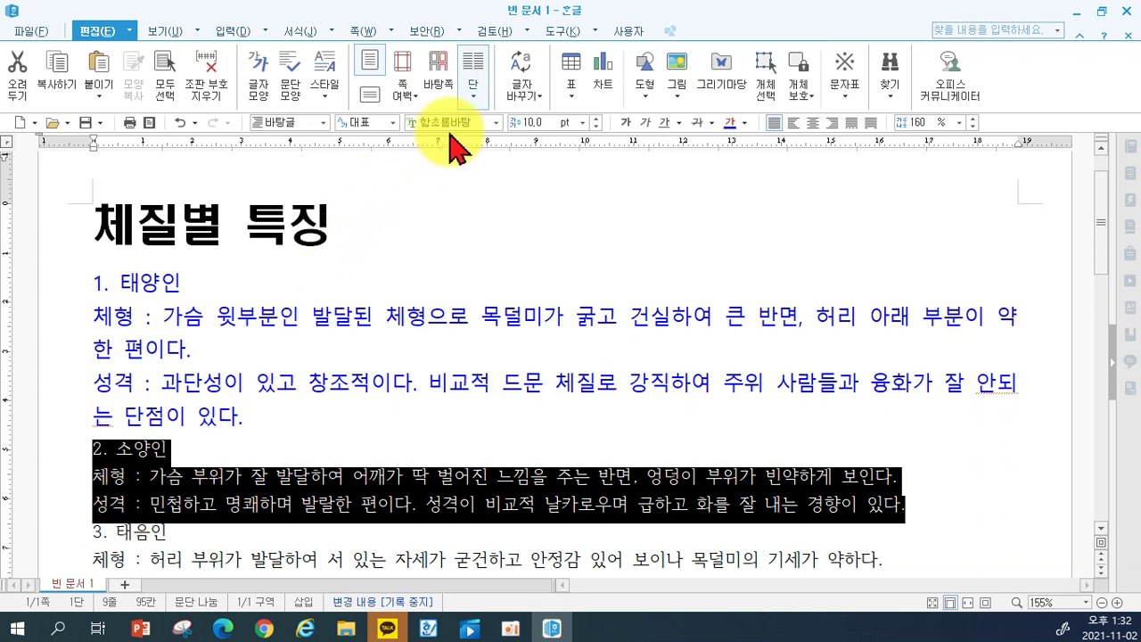
left_click(497, 123)
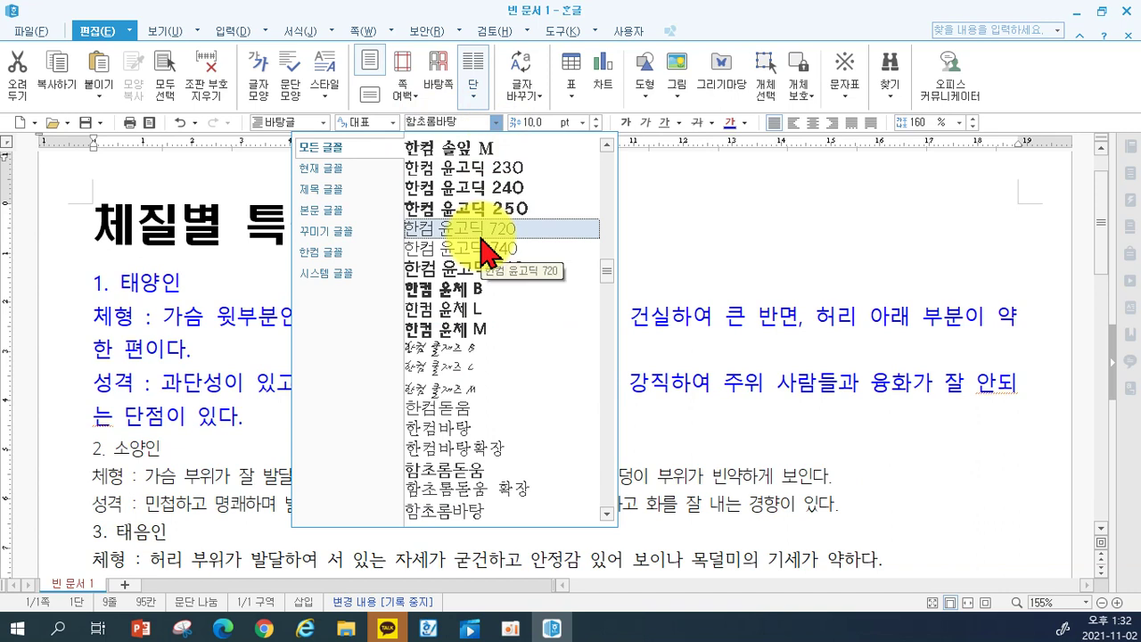
type("휴")
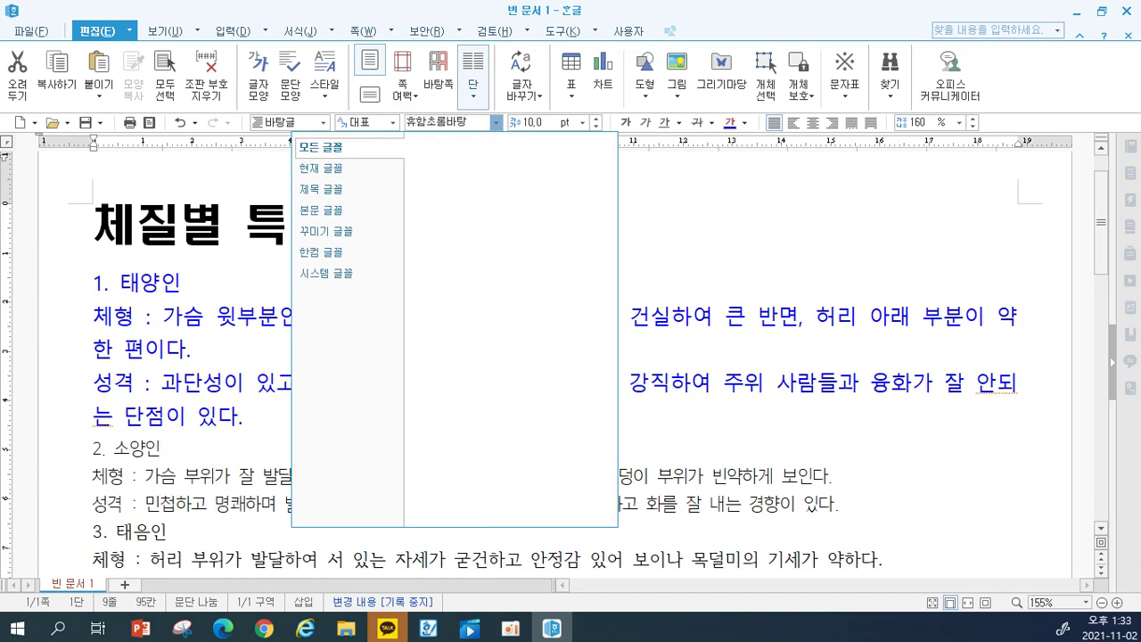
key("Delete")
key("Delete")
key("Delete")
key("Delete")
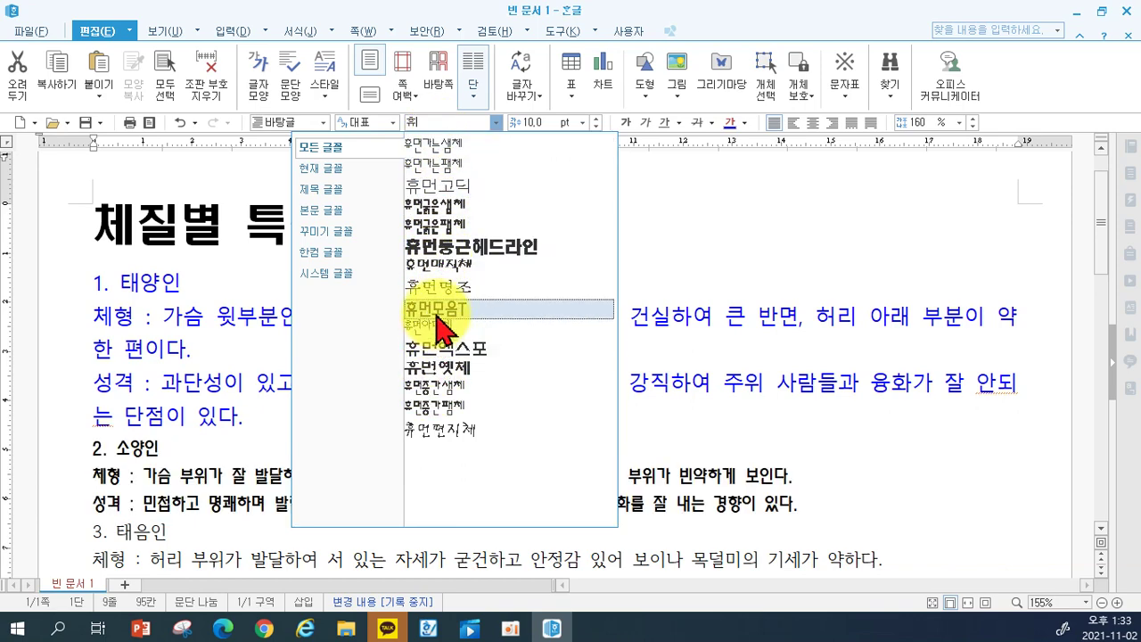
left_click(440, 311)
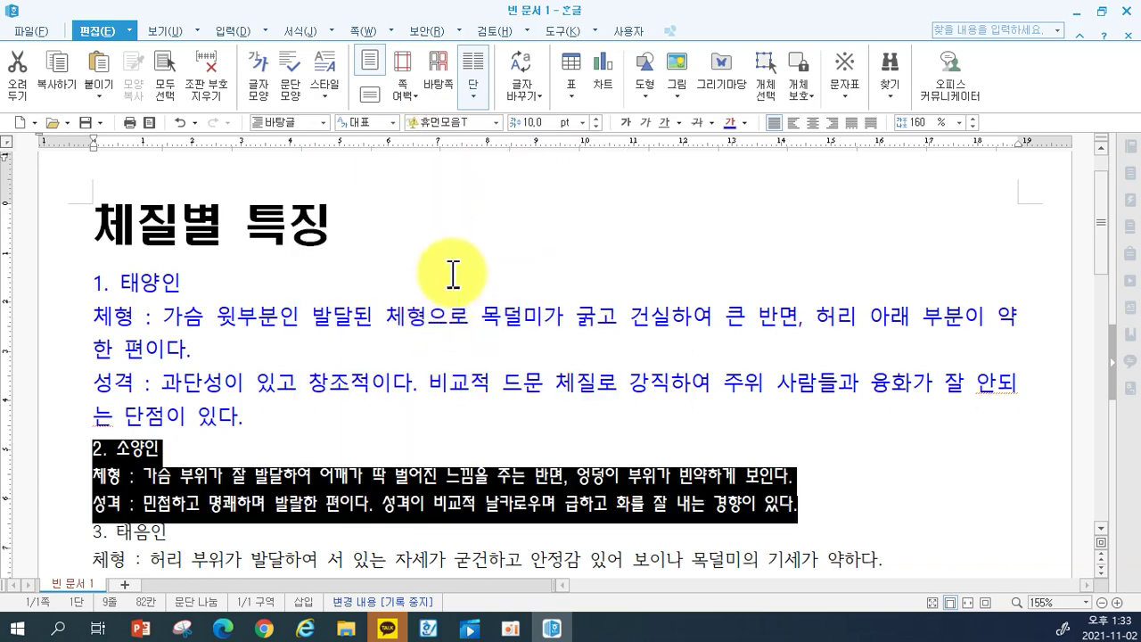
Set the font size of the "2. 소양인" section to 12 pt.
left_click(533, 122)
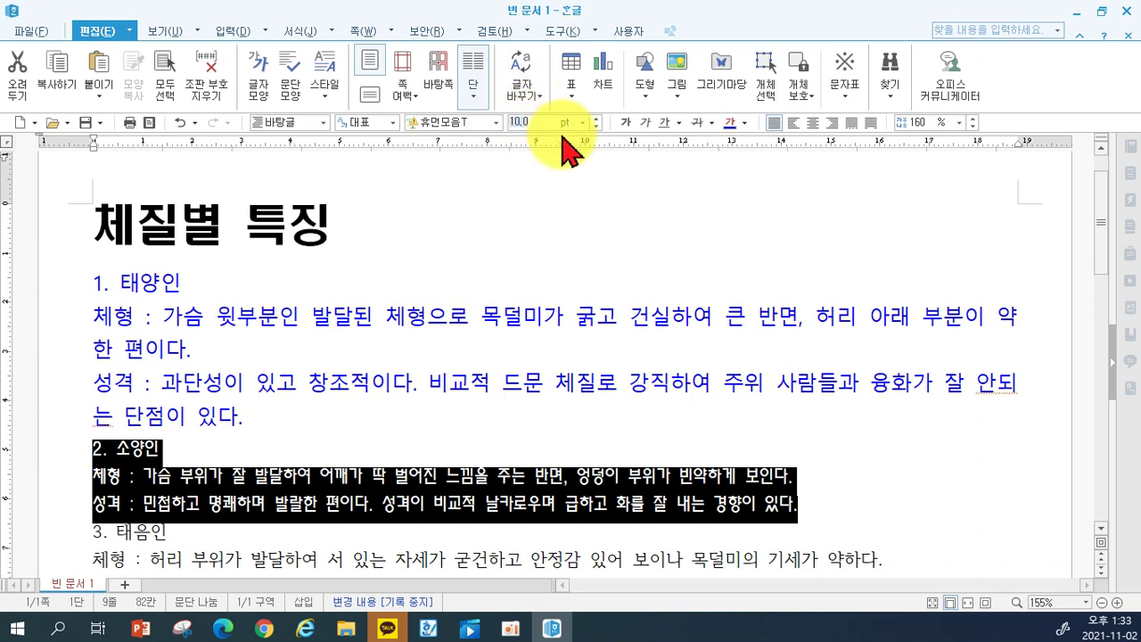
type("12")
key("Return")
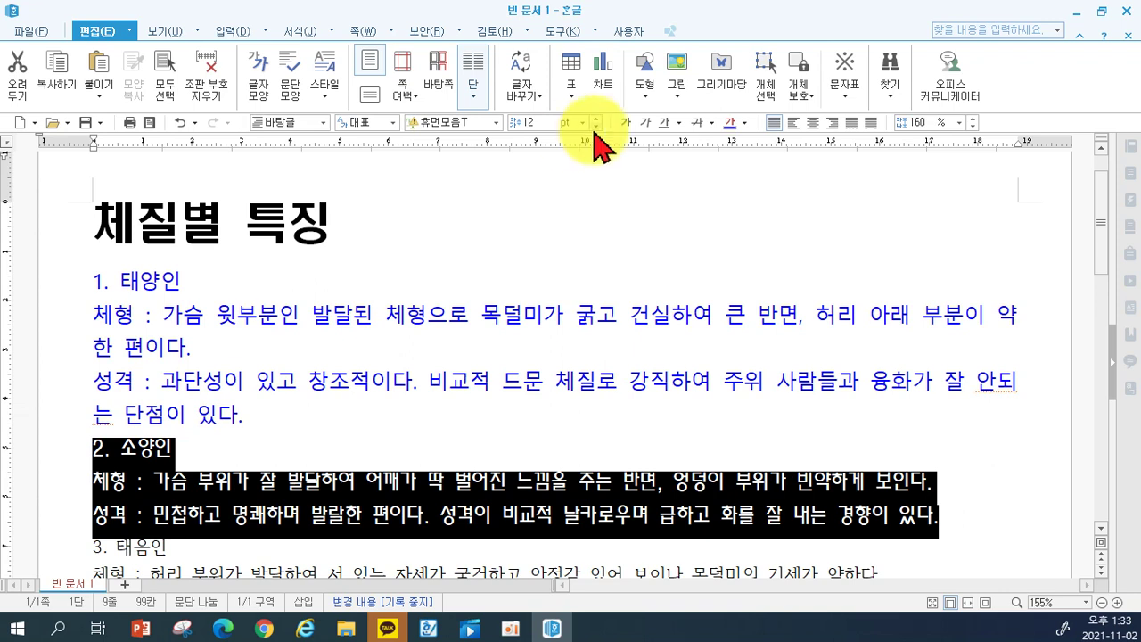
Underline the "2. 소양인" section and color its text red.
left_click(668, 141)
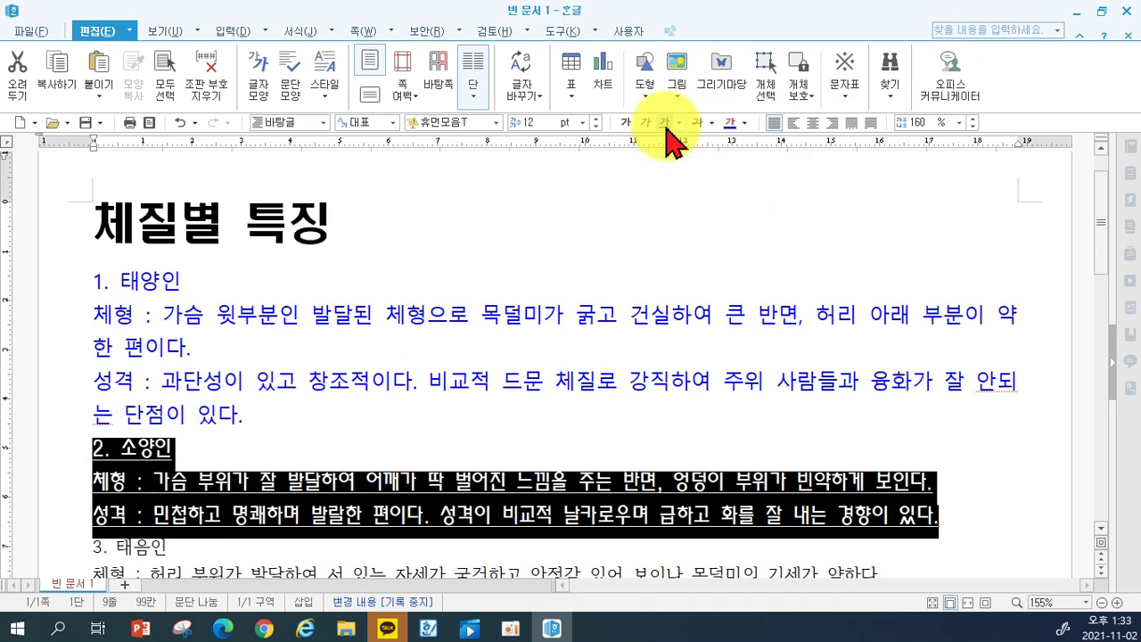
left_click(744, 125)
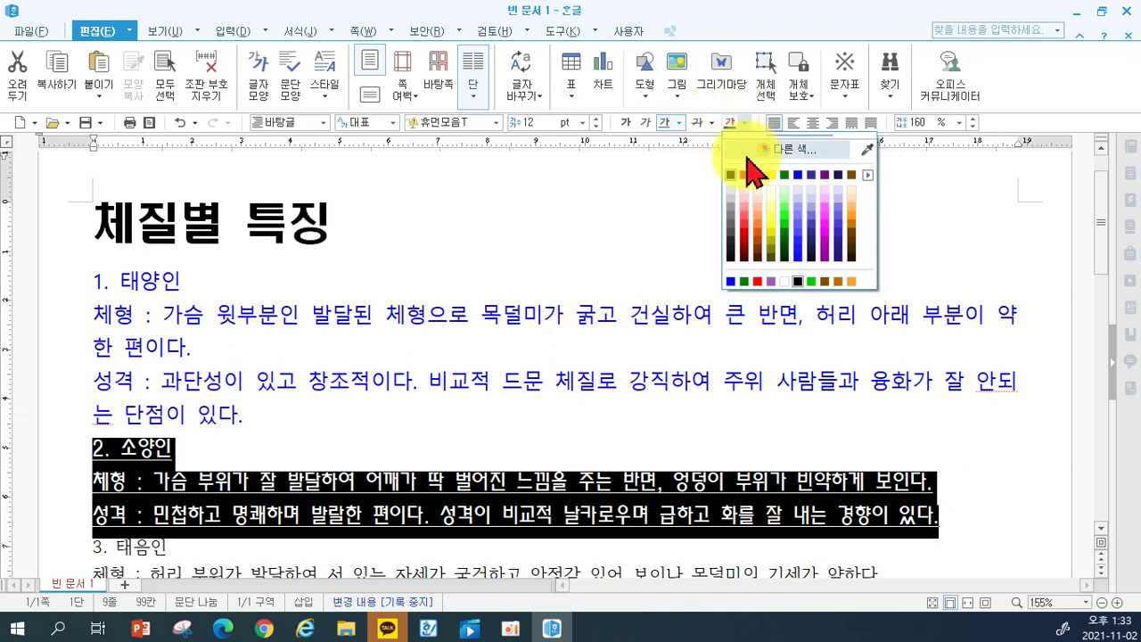
left_click(566, 419)
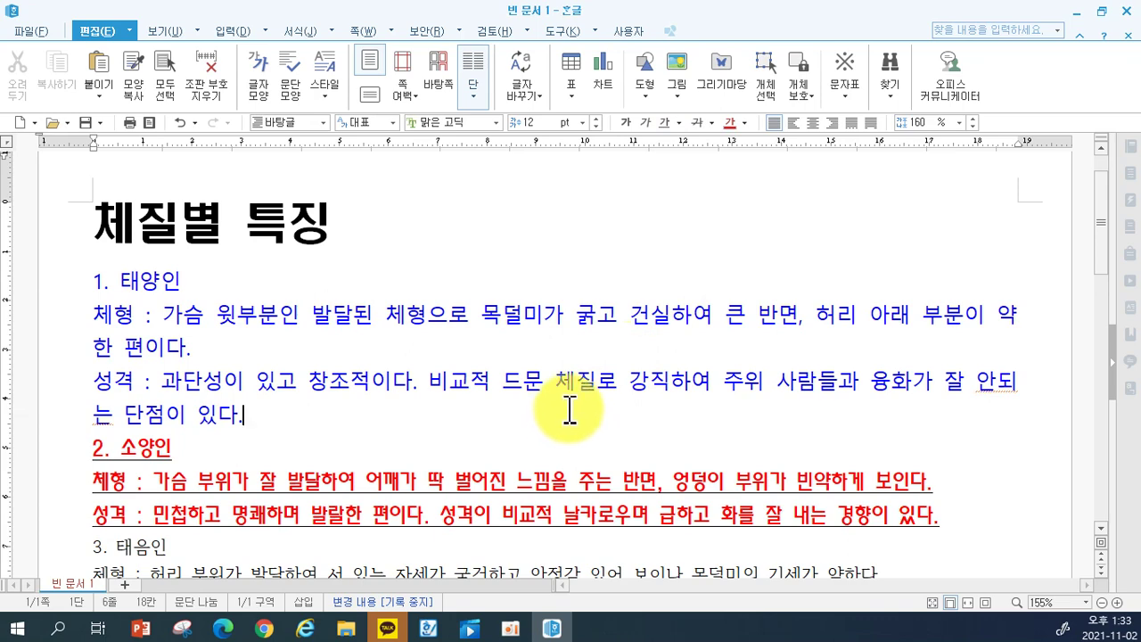
Change the font of the whole "3. 태음인" section, heading and both description lines, to 함초롬돋움.
scroll(569, 410, "down", 4)
left_click(50, 398)
left_click_drag(49, 401, 50, 456)
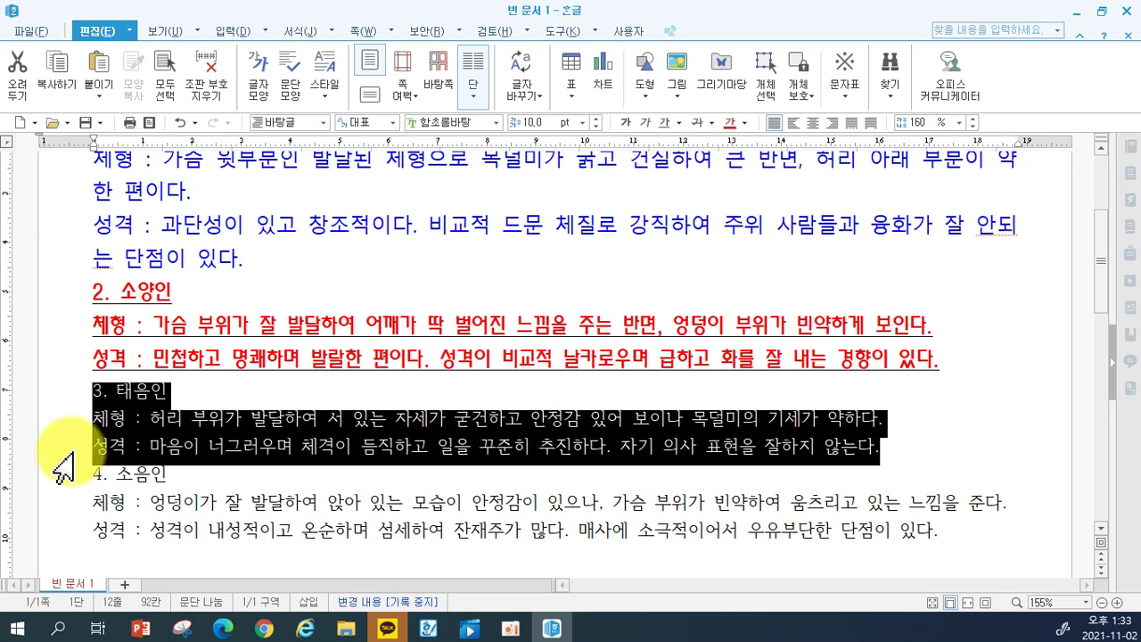
left_click(422, 125)
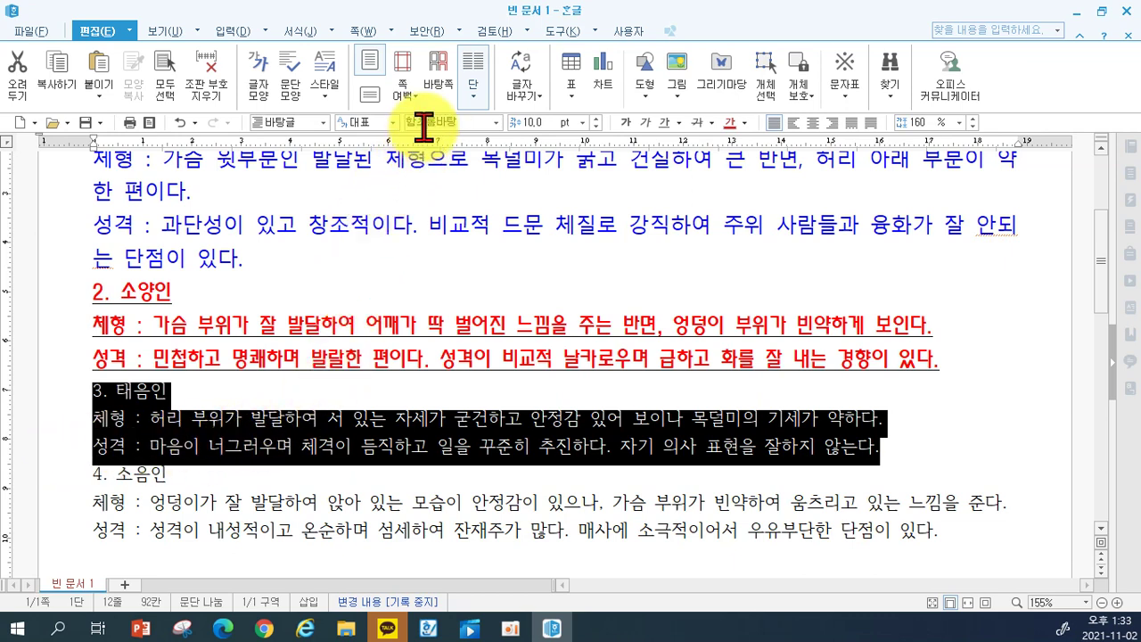
type("한")
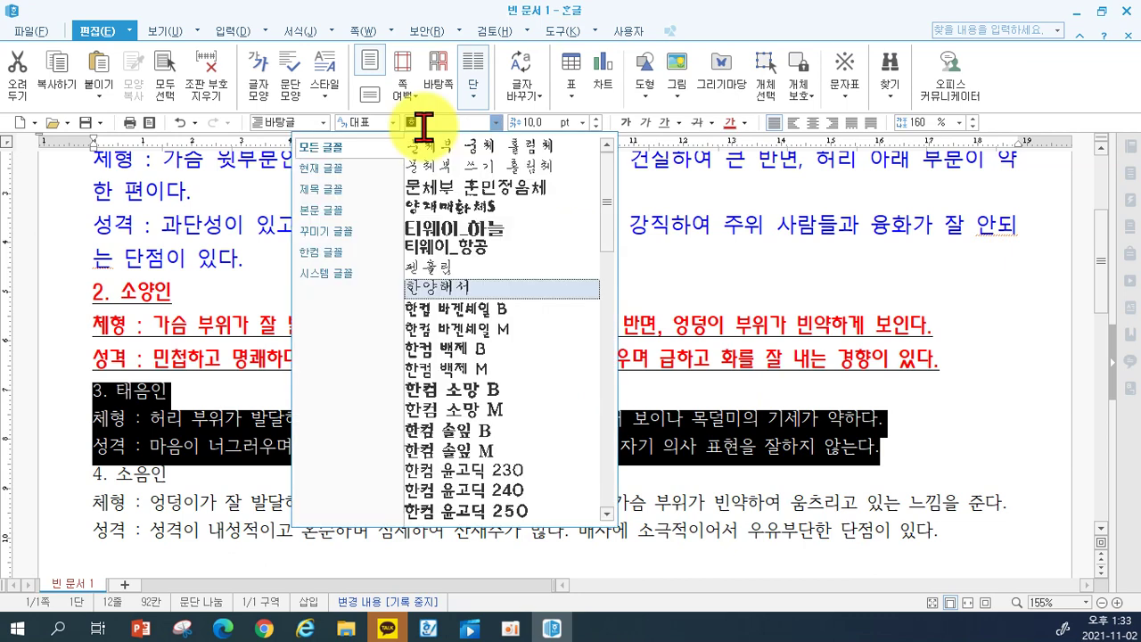
key("BackSpace")
type("함초롬돋움")
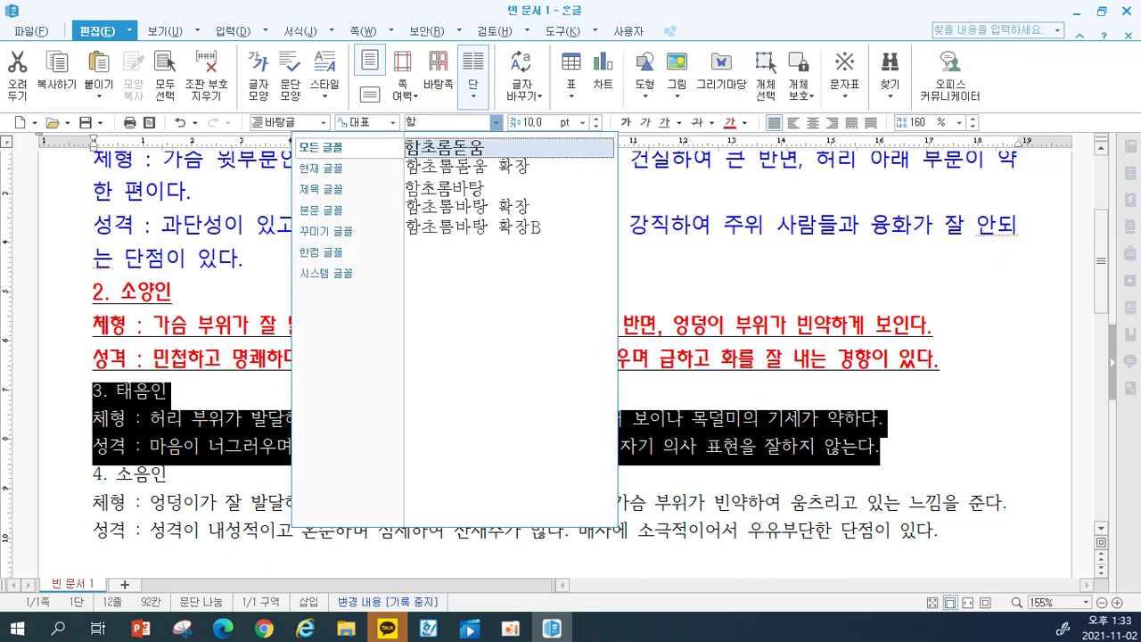
left_click(501, 150)
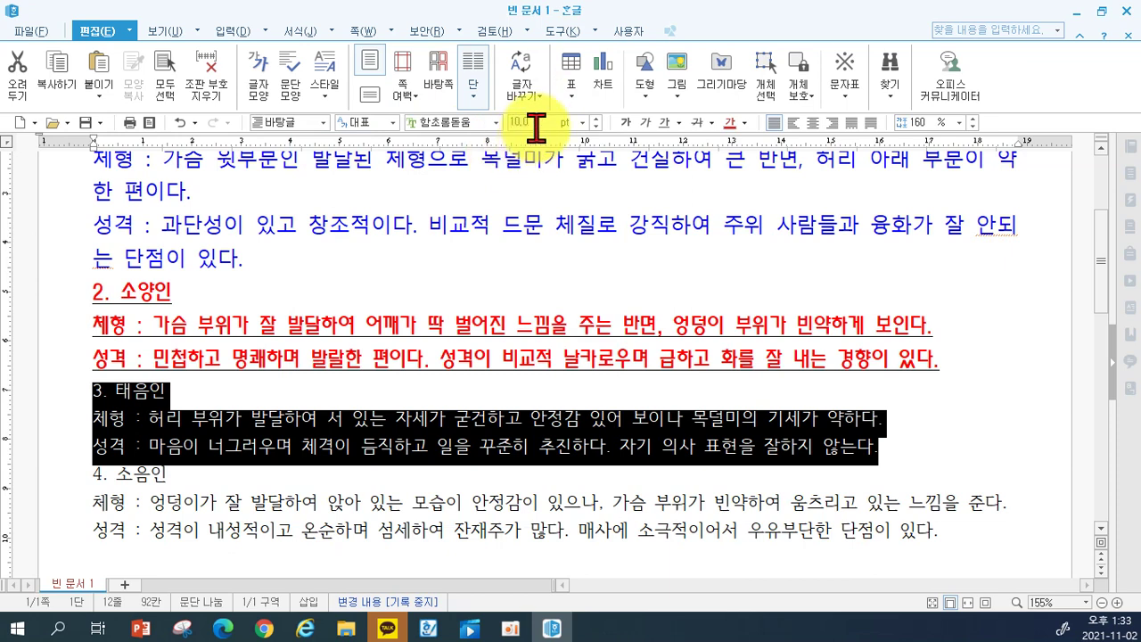
Set the font size of the "3. 태음인" section to 12 pt and color its text purple.
left_click(535, 128)
type("12")
key("Return")
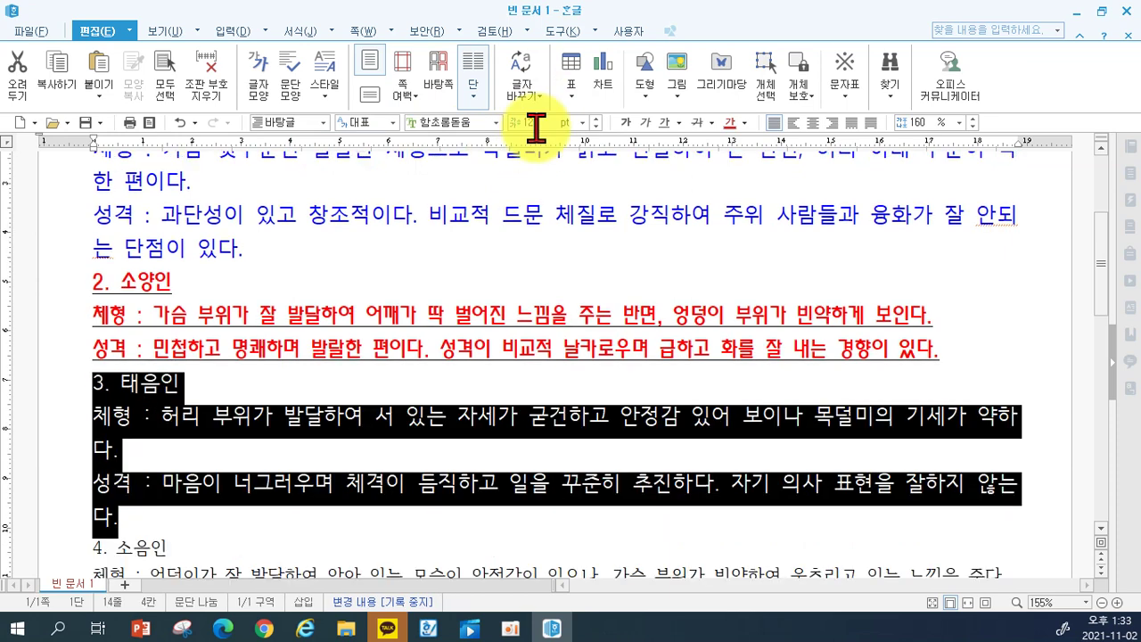
left_click(743, 123)
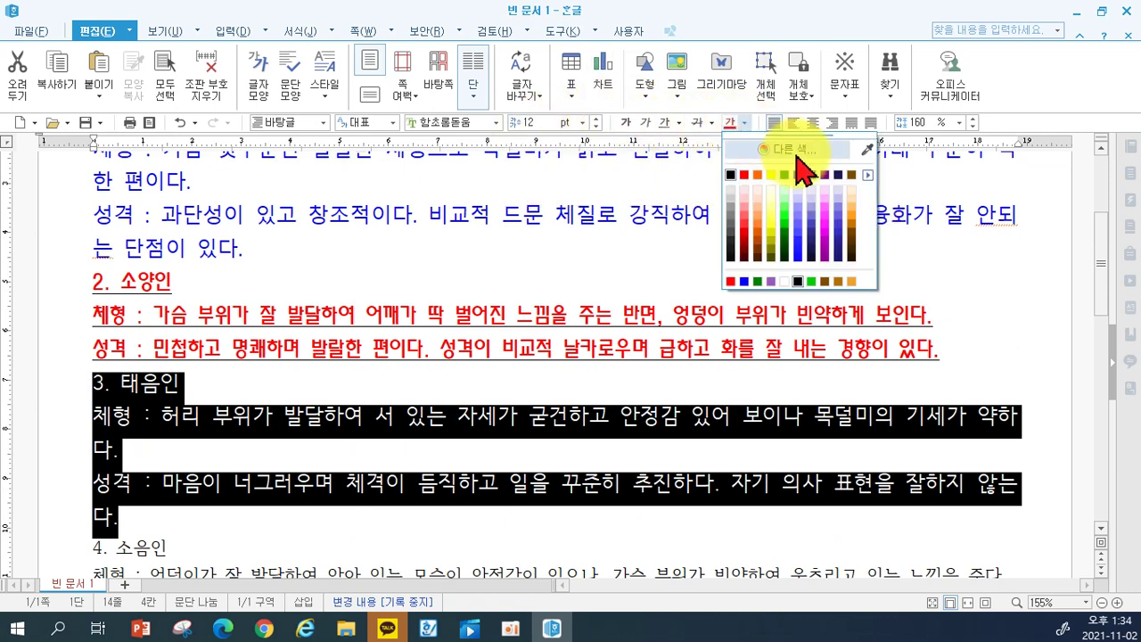
left_click(826, 175)
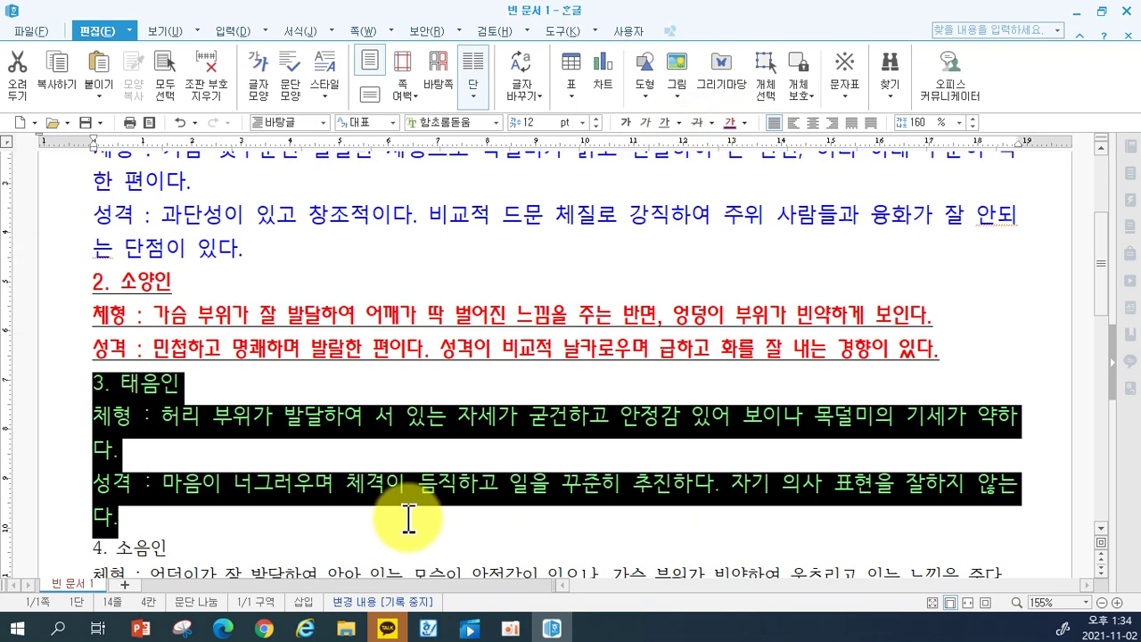
Change the font of the whole "4. 소음인" section, heading and both description lines, to 굴림.
scroll(370, 527, "down", 3)
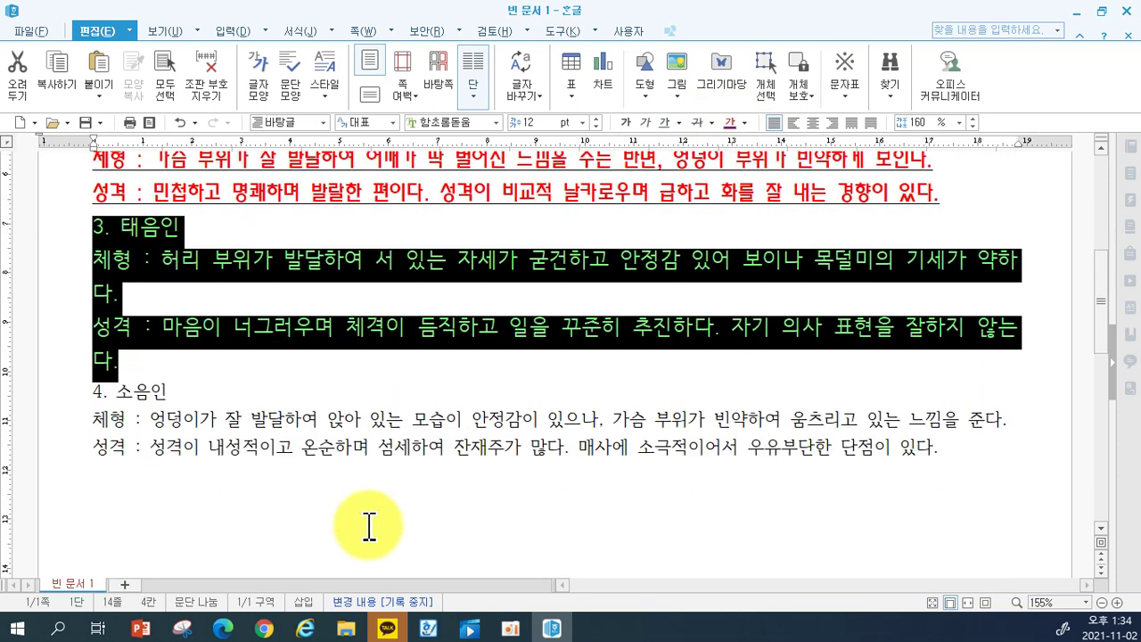
left_click_drag(72, 393, 64, 471)
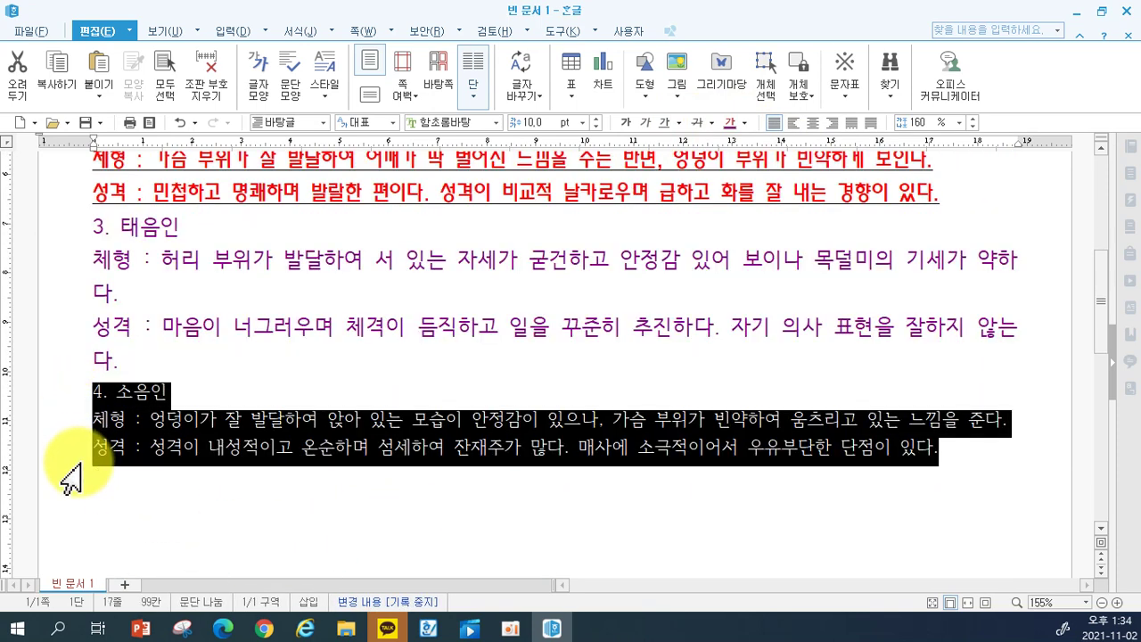
left_click(462, 125)
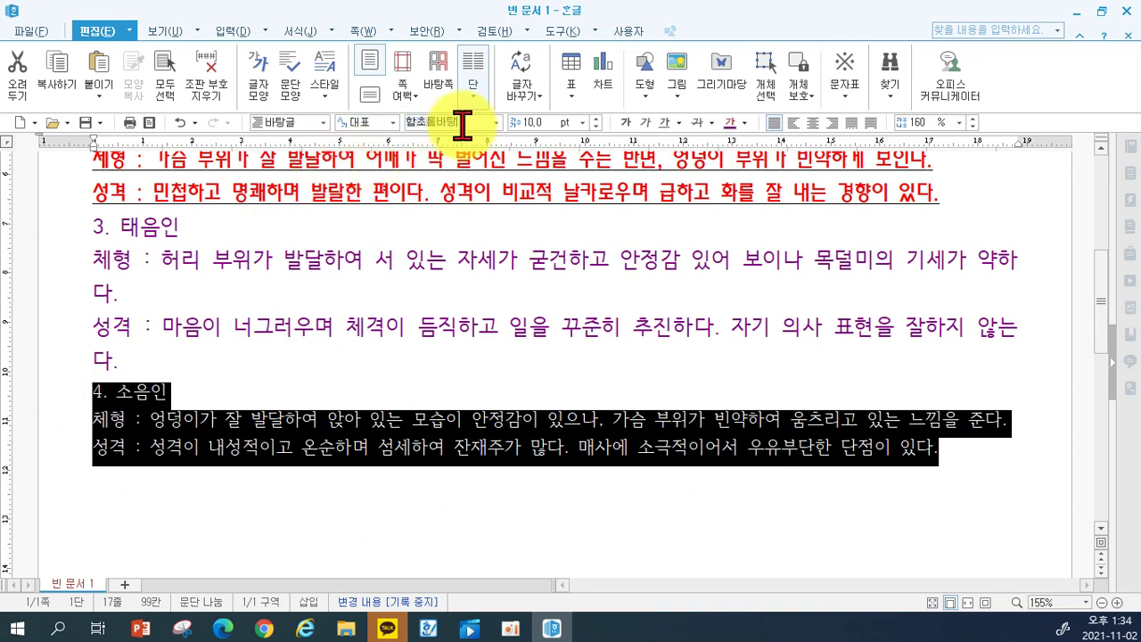
type("구")
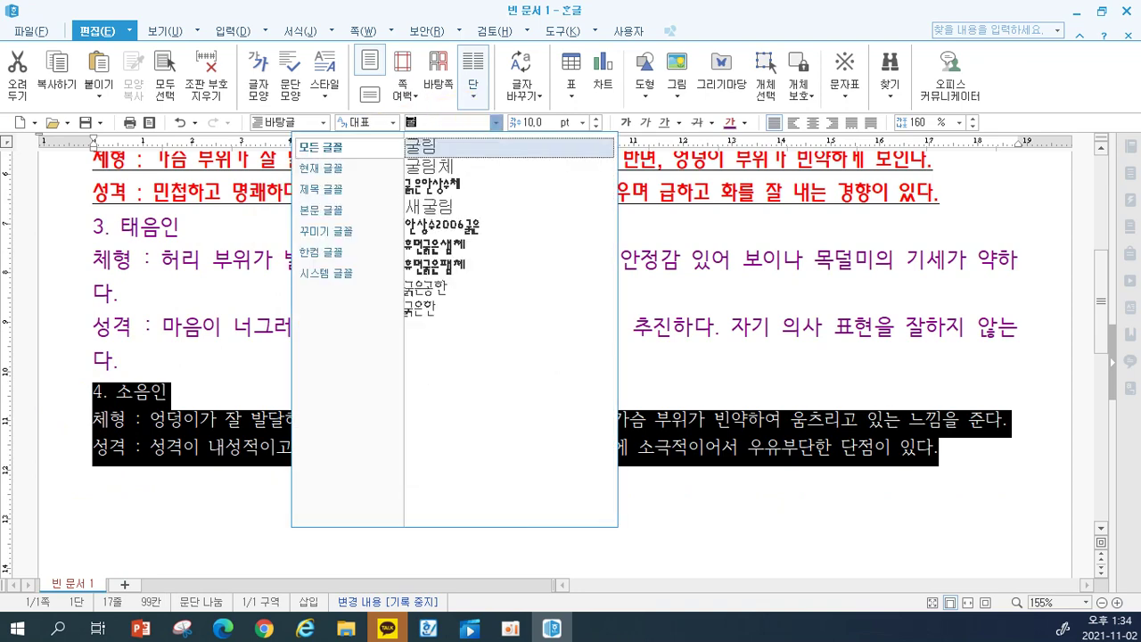
left_click(481, 149)
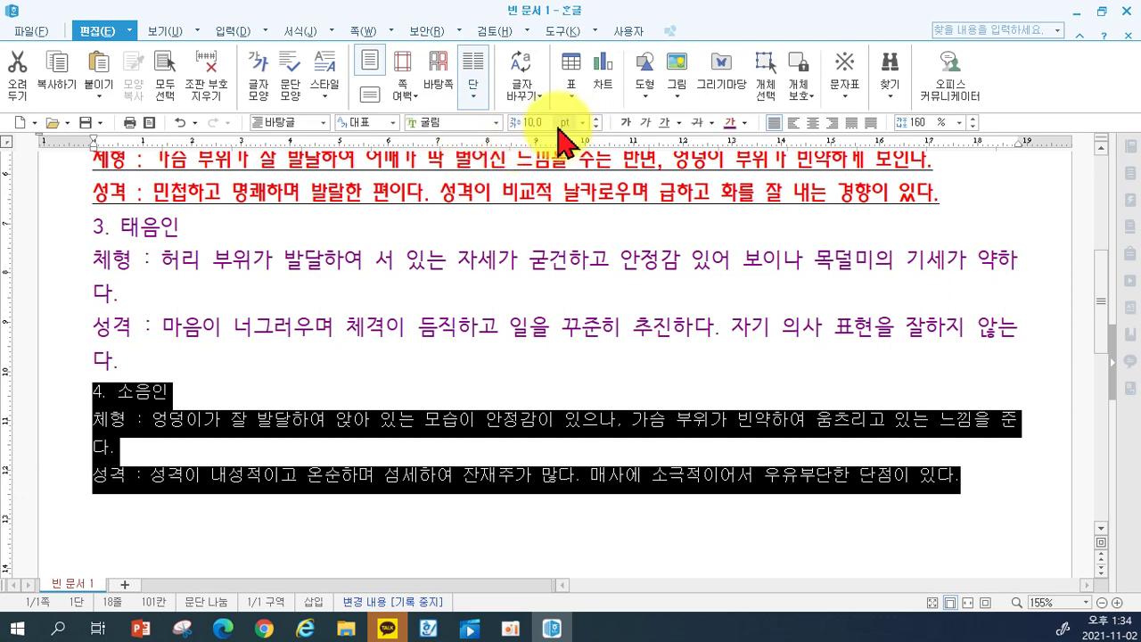
Set the font size of the "4. 소음인" section to 13 pt and color its text green.
left_click(540, 125)
type("13")
key("Return")
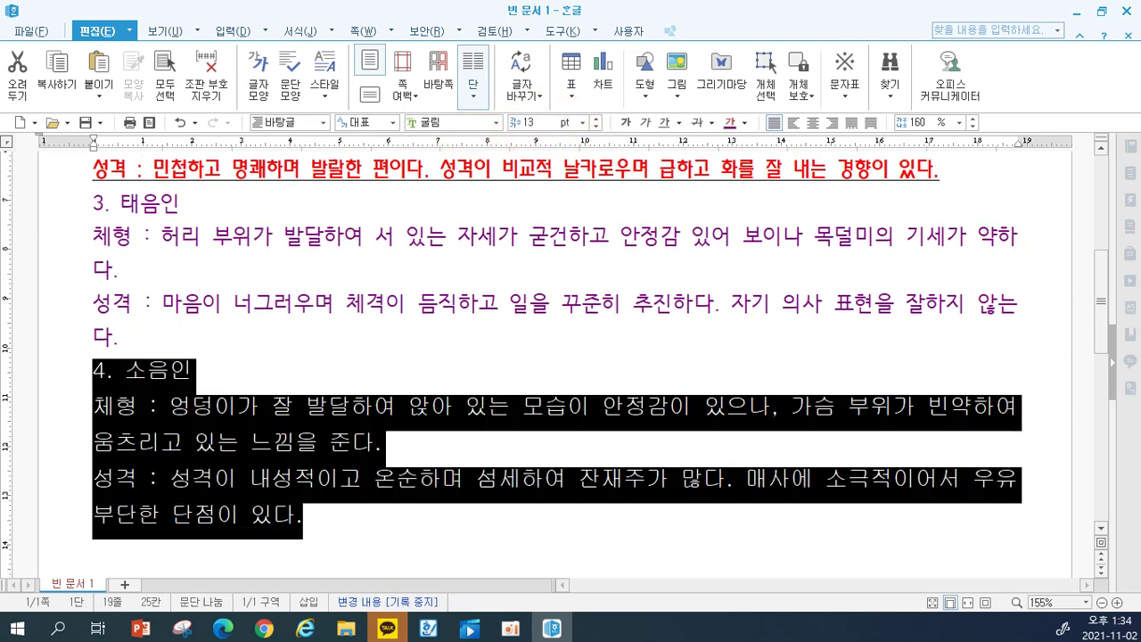
left_click(743, 123)
left_click(783, 183)
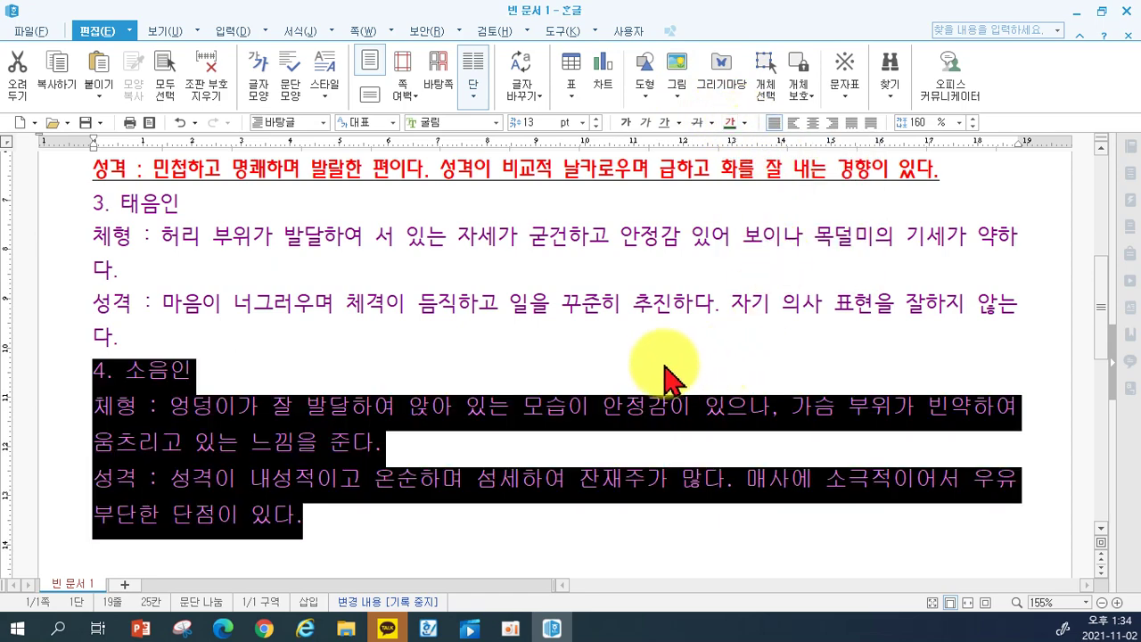
left_click(657, 365)
scroll(660, 365, "up", 5)
scroll(660, 366, "down", 5)
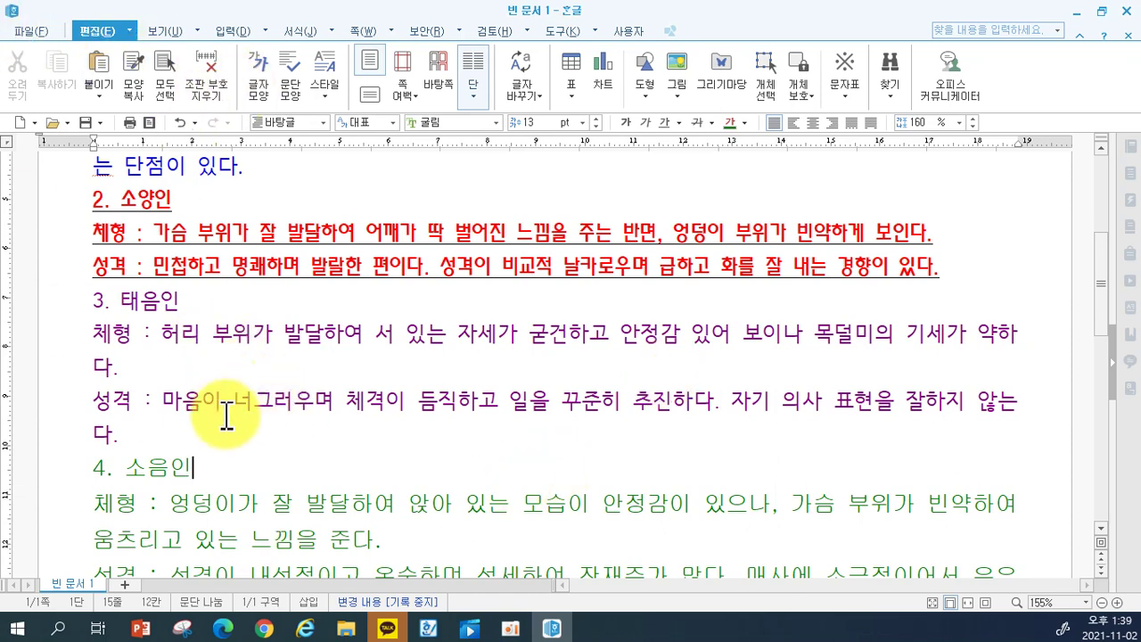
Start saving the document and create a new folder in 문서, named with the person's name followed by 5.
left_click(32, 34)
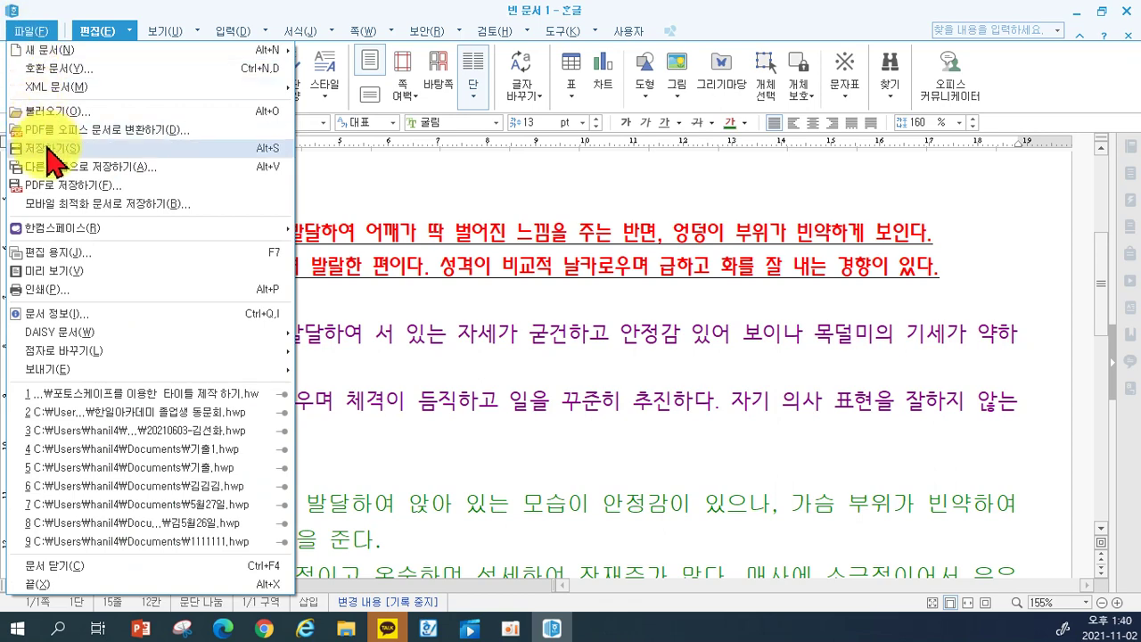
left_click(49, 151)
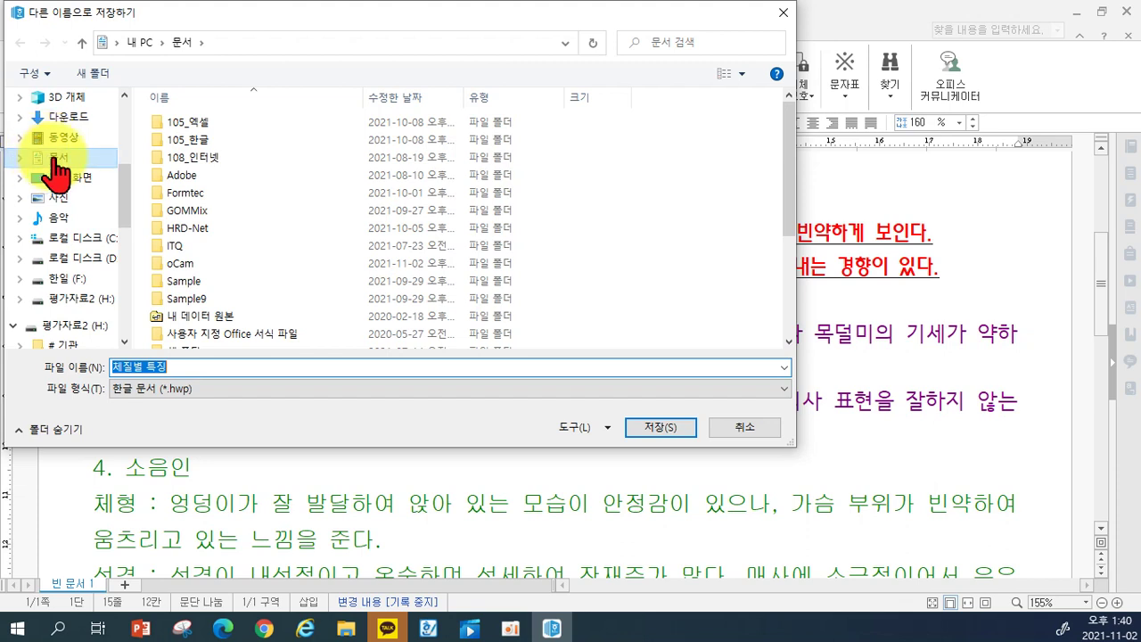
left_click(56, 160)
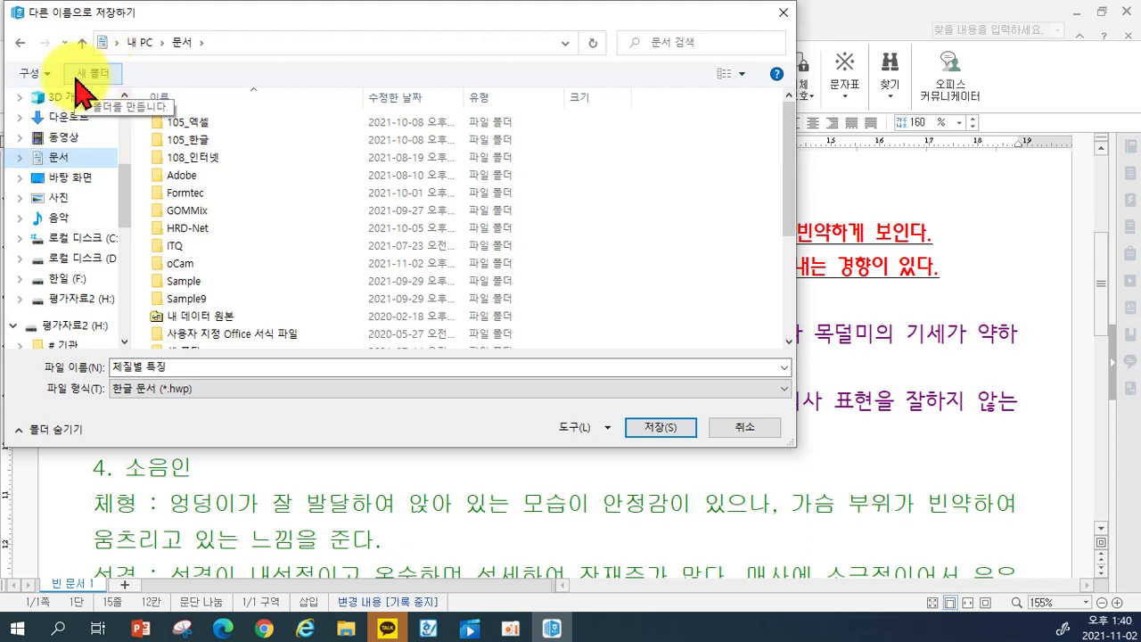
left_click(78, 79)
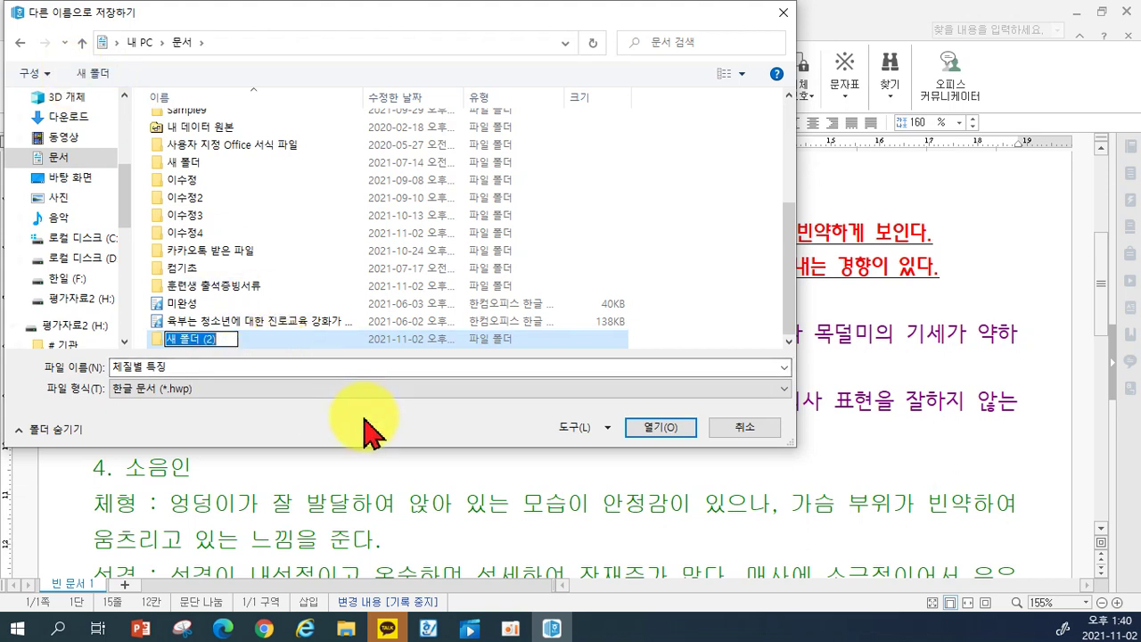
key("BackSpace")
type("ㅇ")
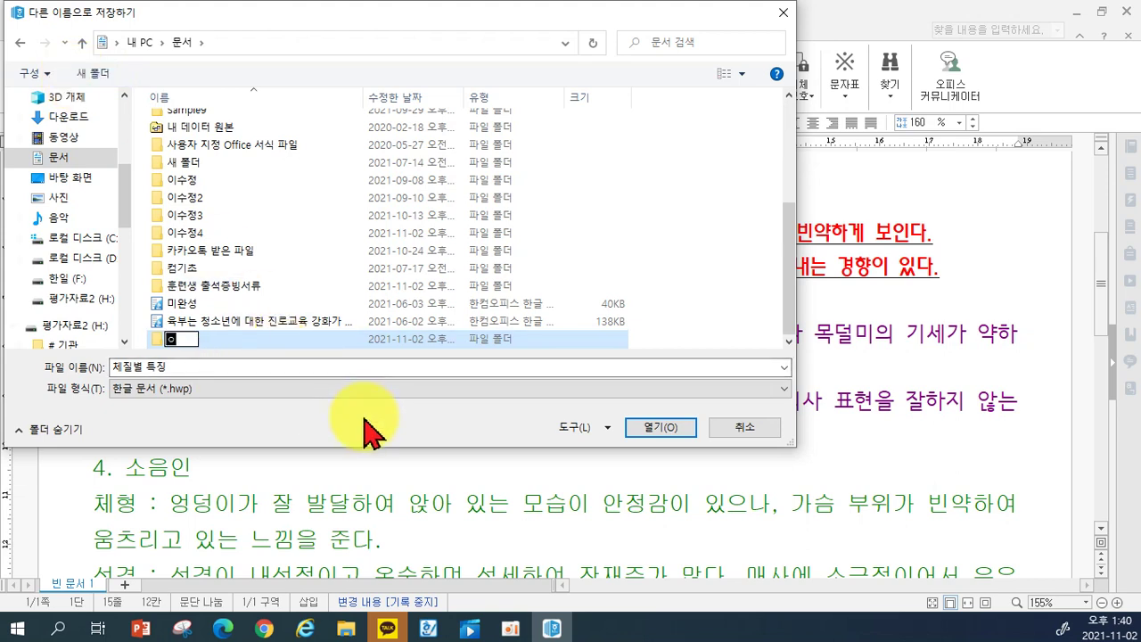
type("수정5")
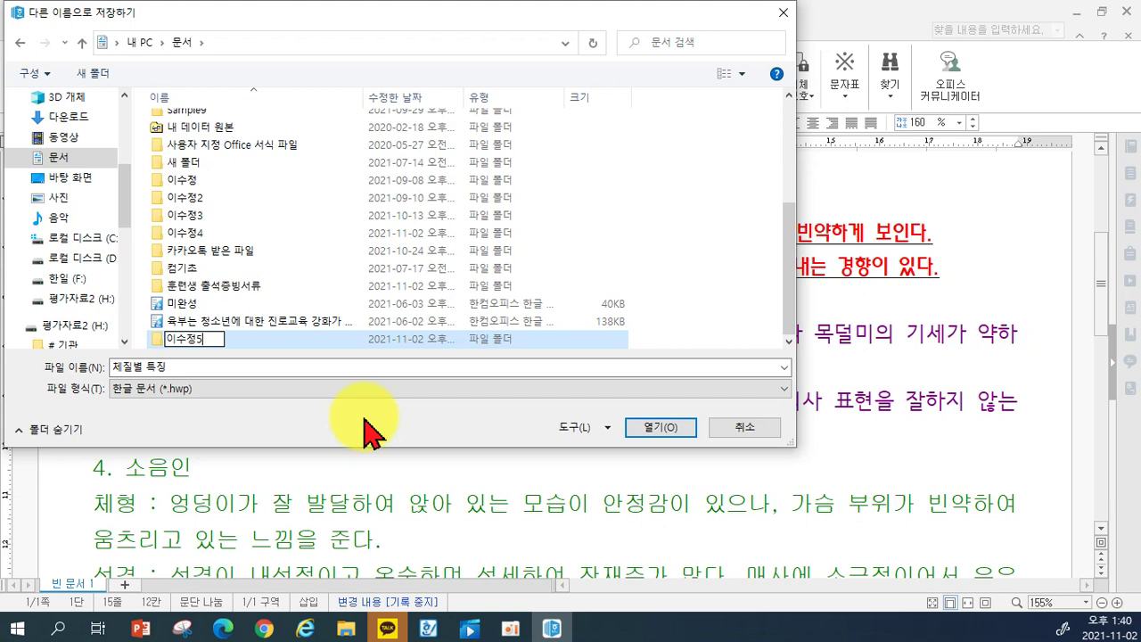
key("Return")
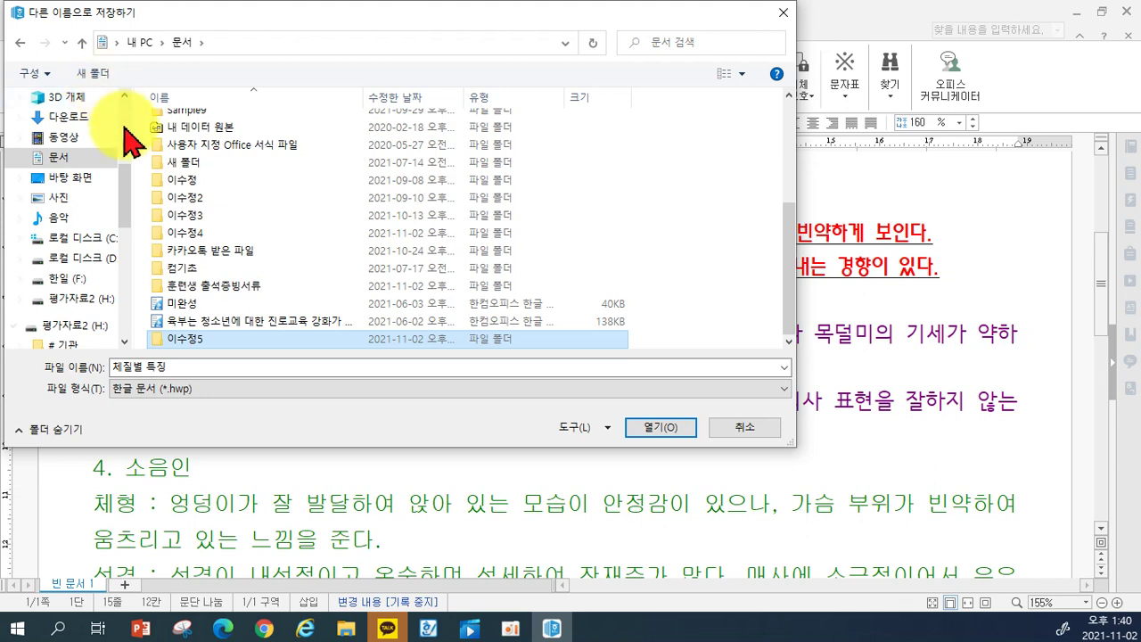
Save the document in the newly created folder as a 한글 문서 (*.hwp) file named "체질별 특징".
double_click(188, 339)
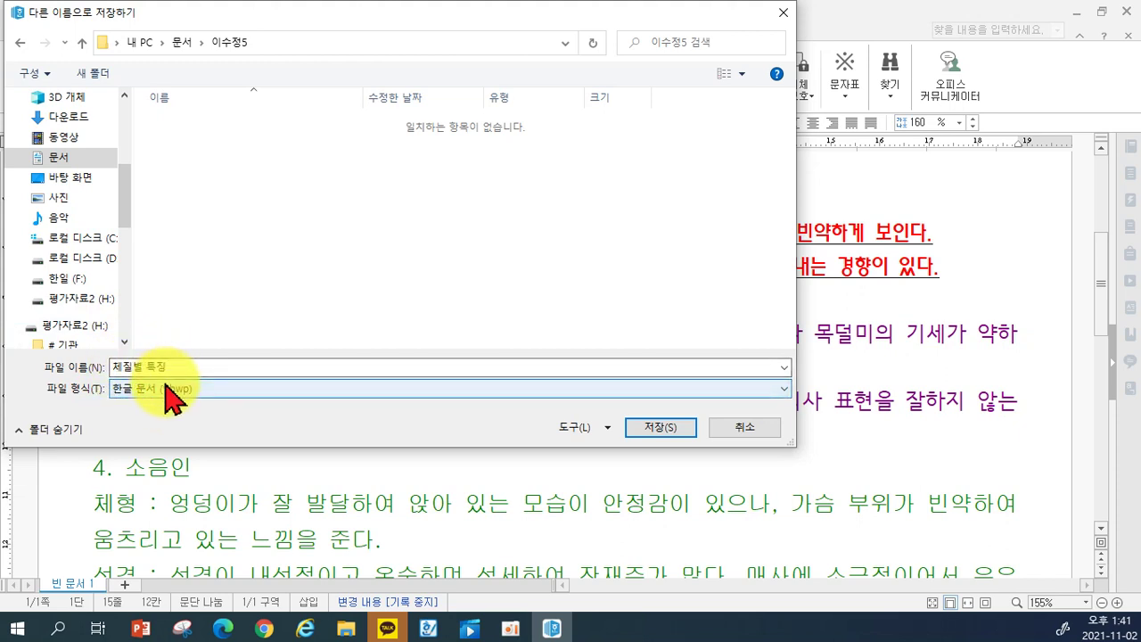
left_click(645, 431)
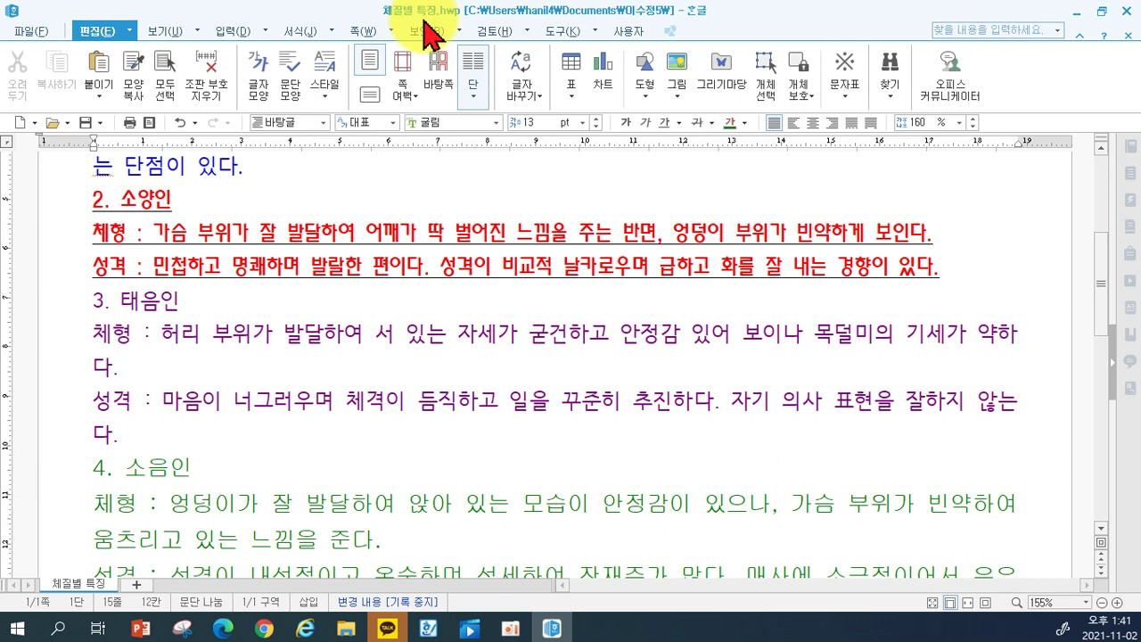
left_click(406, 400)
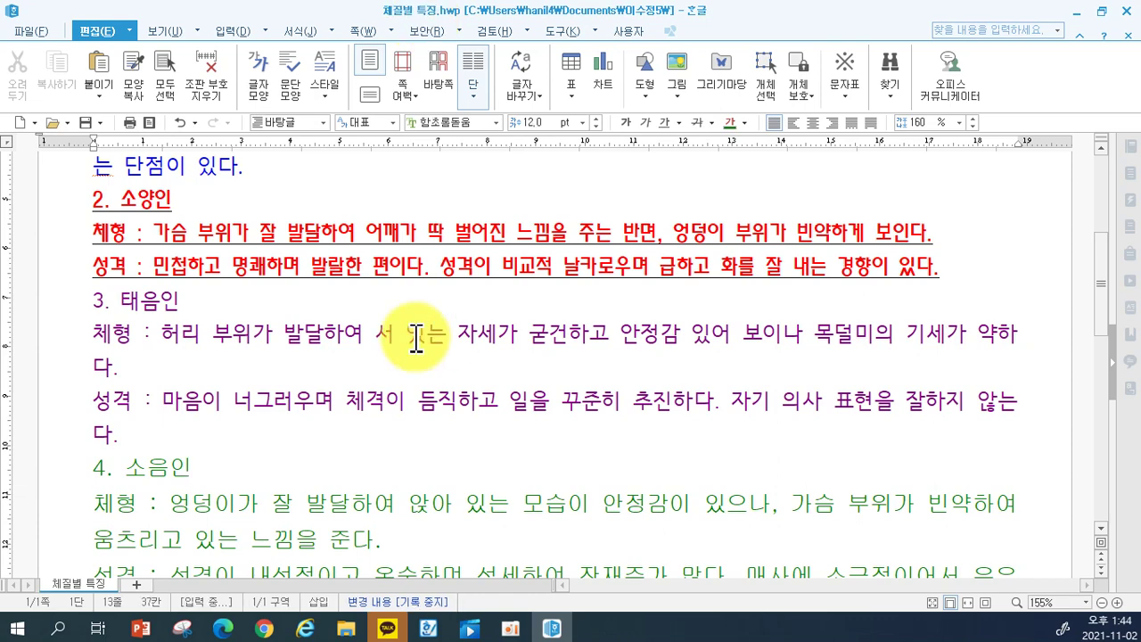
Create a new blank document.
left_click(30, 30)
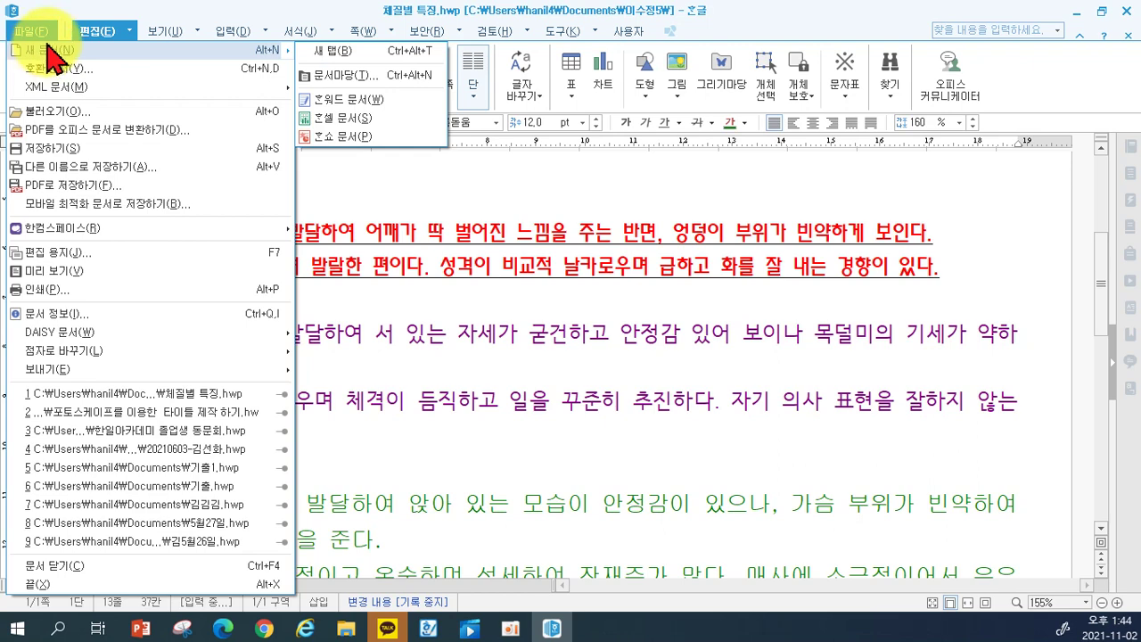
left_click(212, 12)
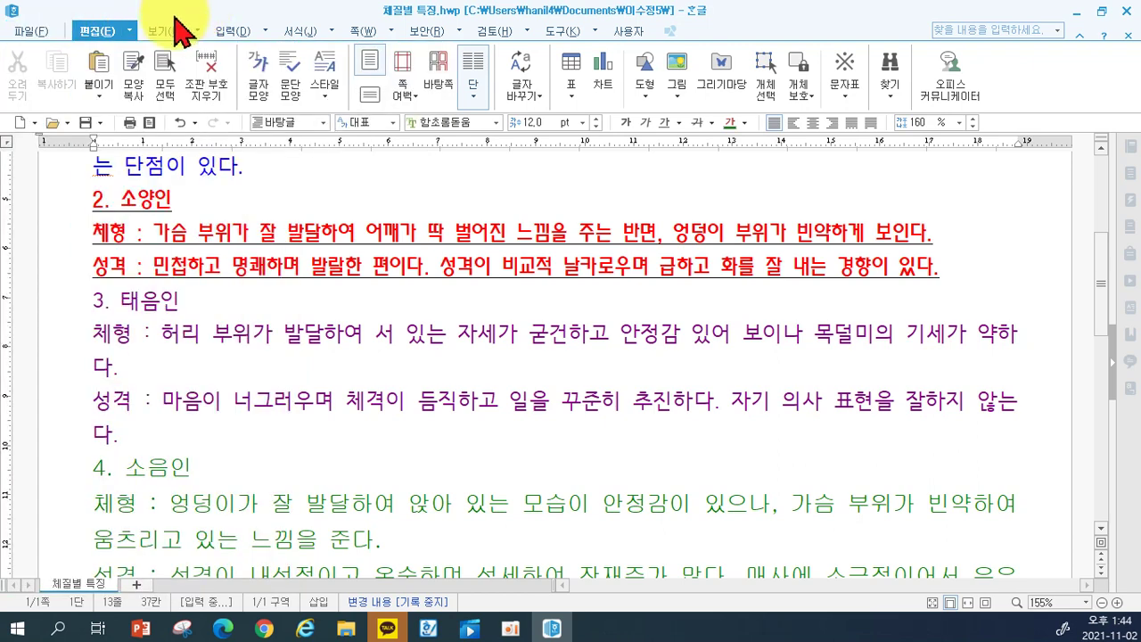
left_click(18, 126)
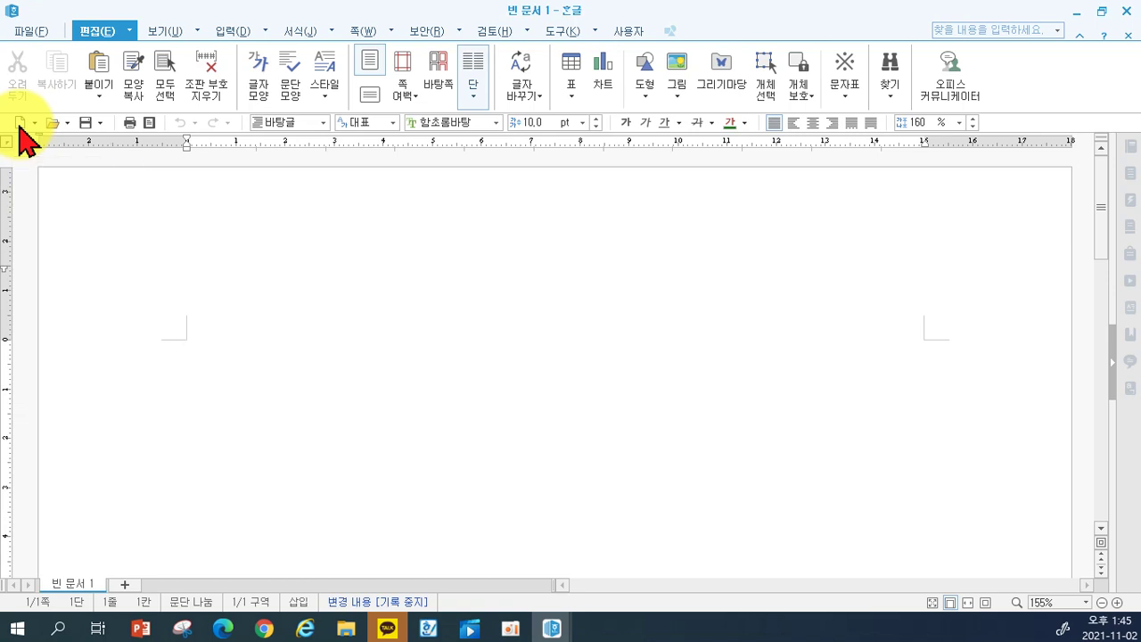
Set the new document's top and bottom page margins to 10 mm.
key("F7")
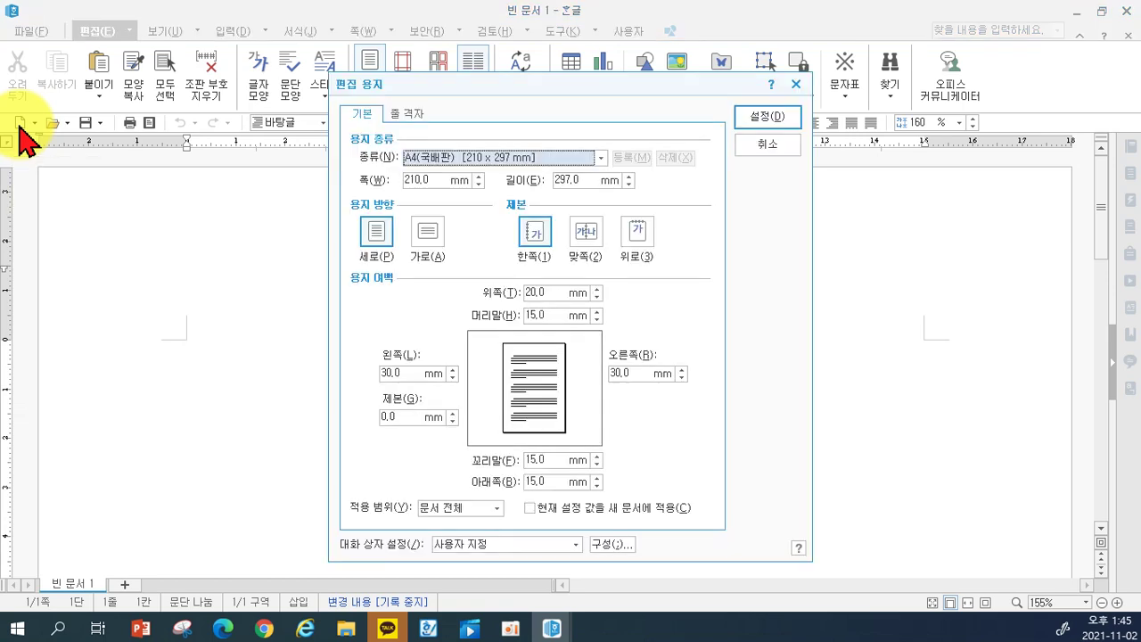
left_click(549, 293)
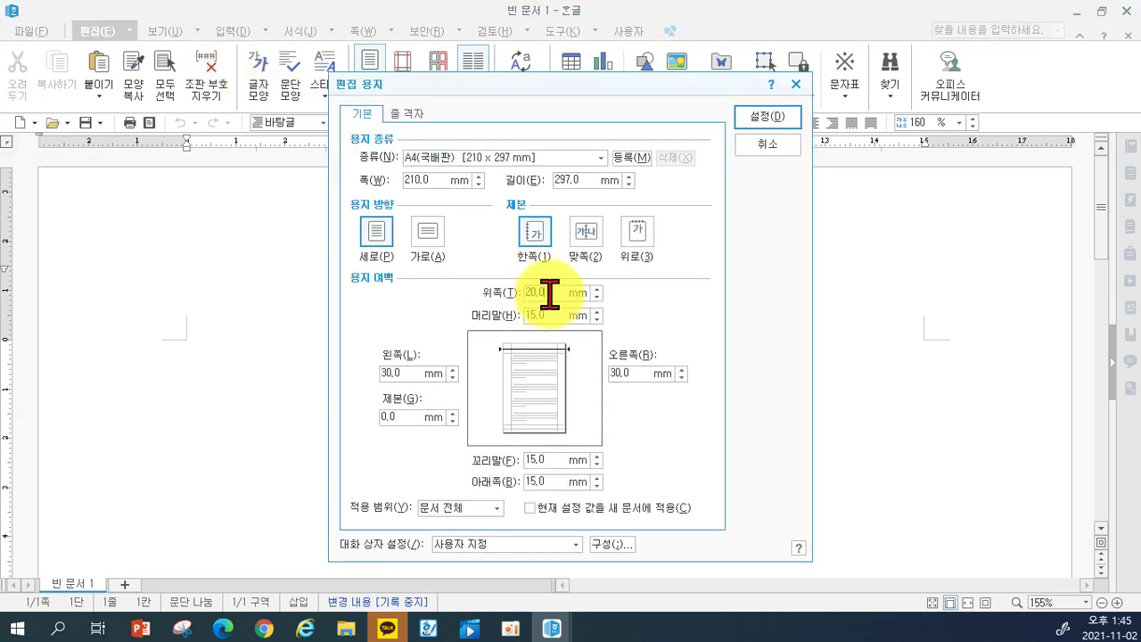
type("10")
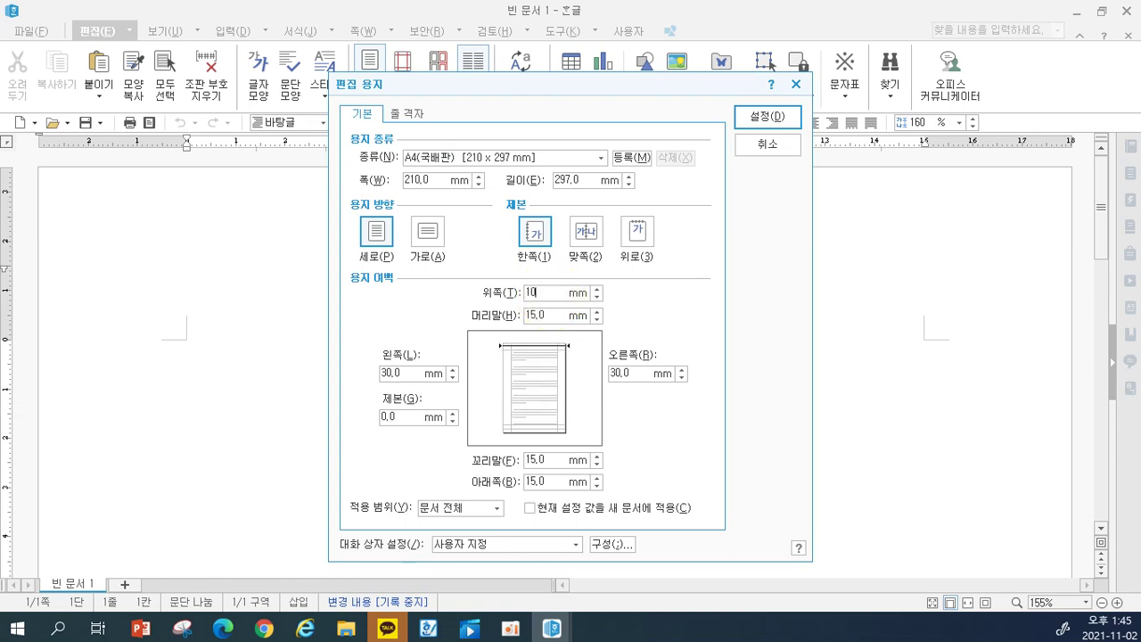
left_click(544, 482)
key("BackSpace")
key("BackSpace")
key("BackSpace")
key("BackSpace")
type("10")
Set the left and right page margins to 11 mm.
left_click(393, 373)
type("11")
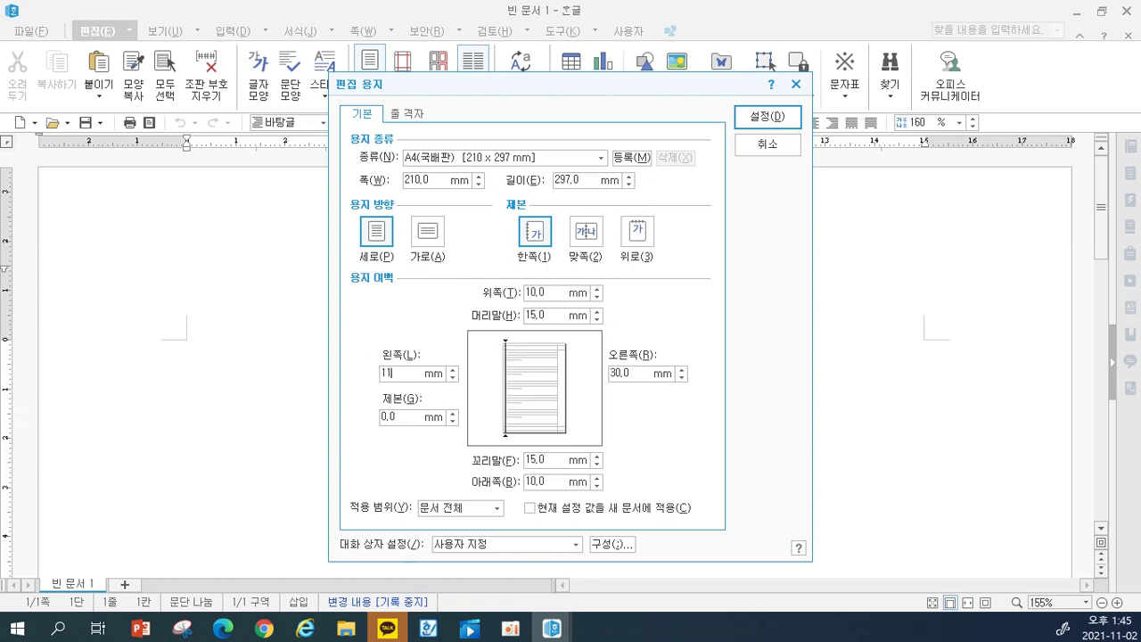
key("Tab")
type("11")
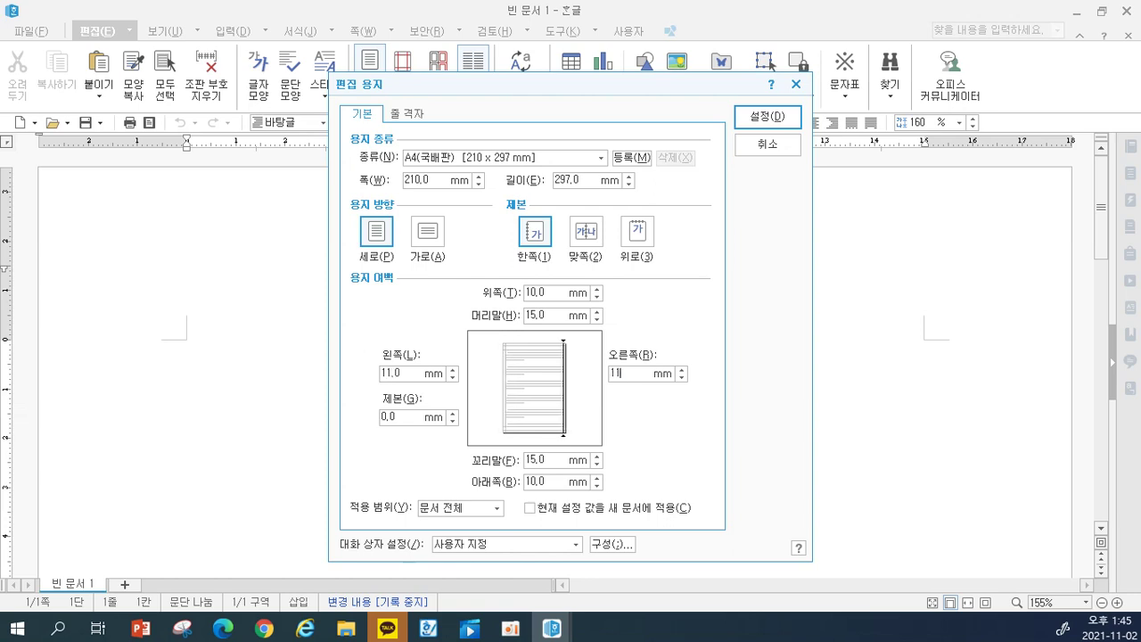
Set the header and footer margins to 10 mm and apply the page settings.
key("Tab")
type("10")
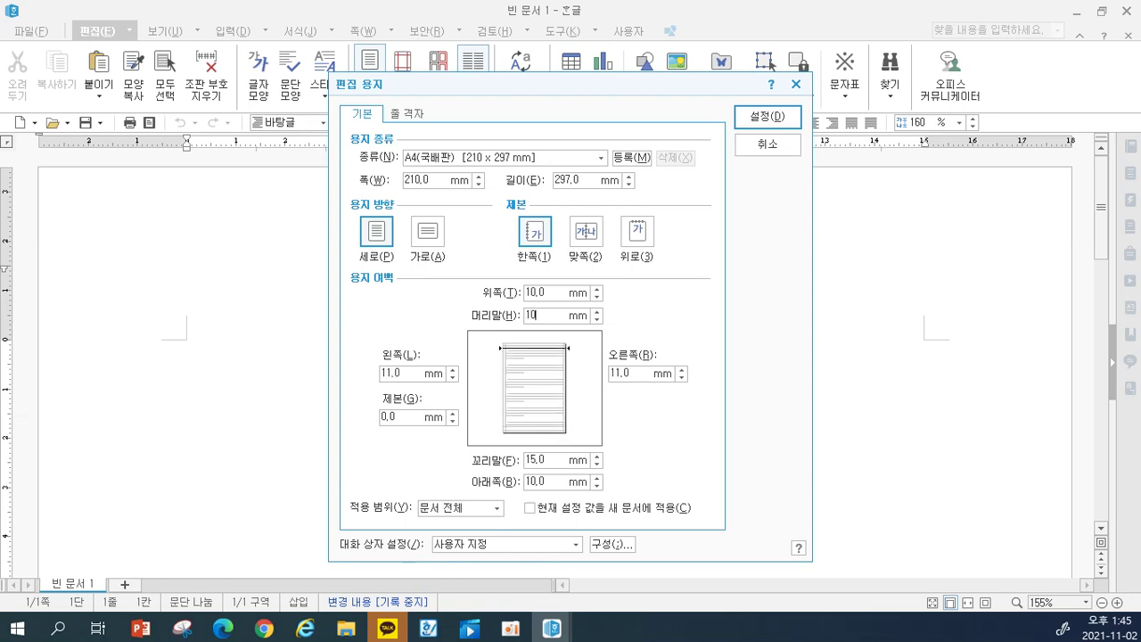
key("Tab")
type("10")
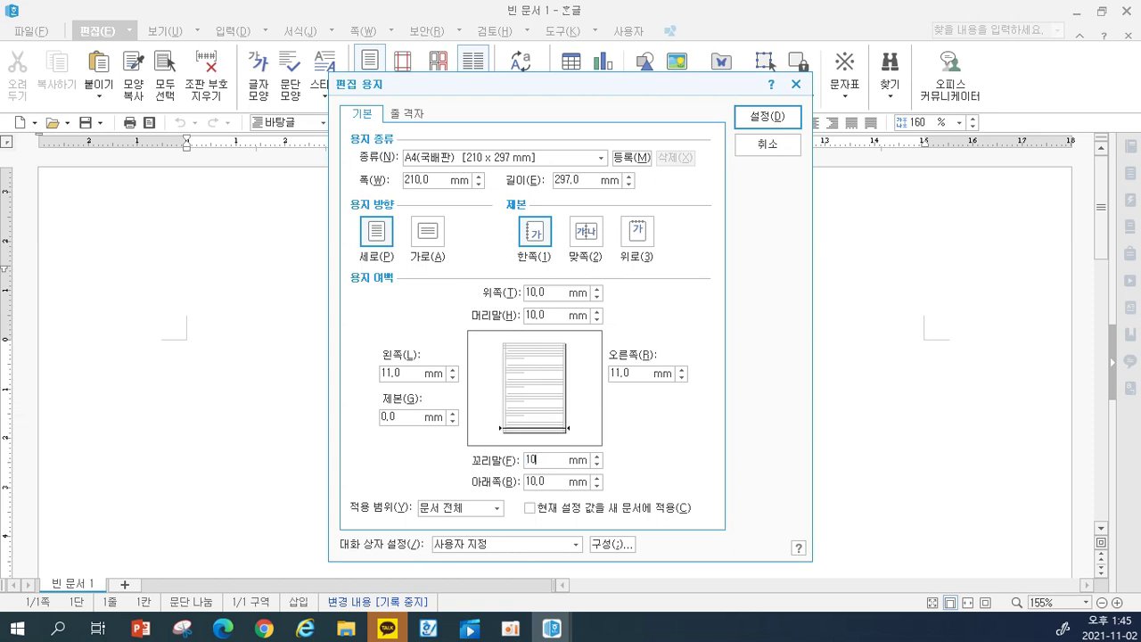
key("Return")
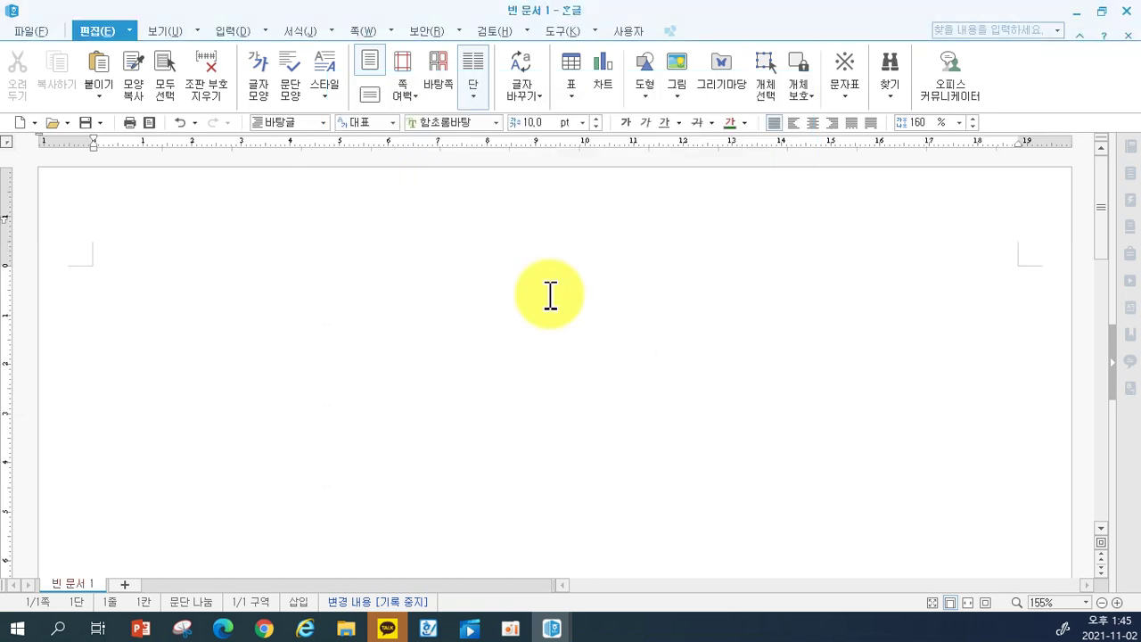
key("F7")
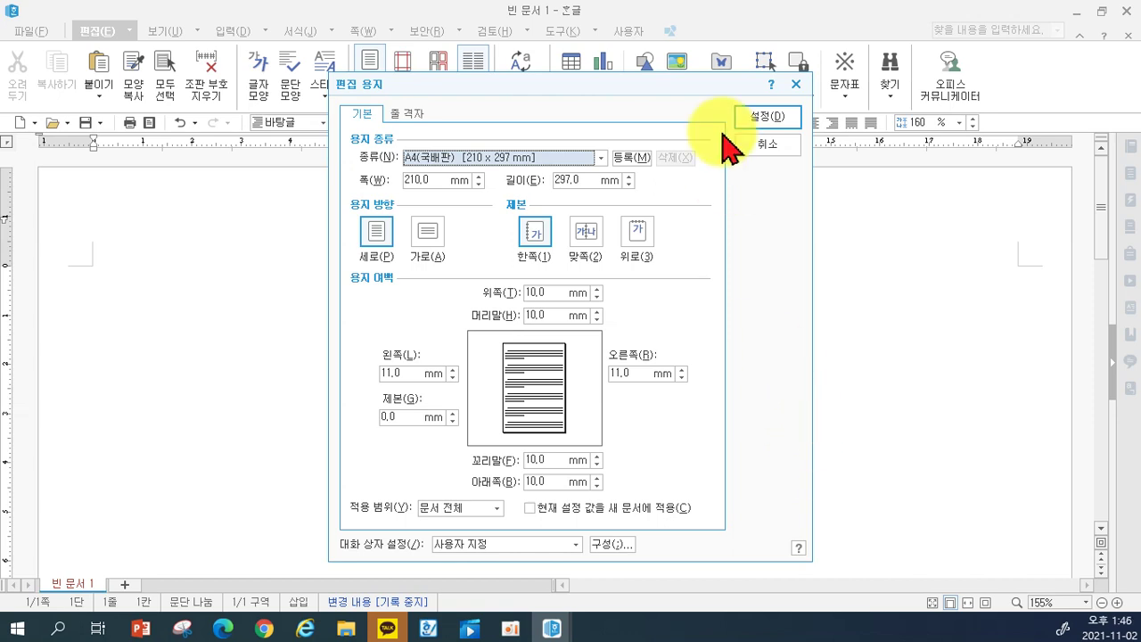
left_click(749, 121)
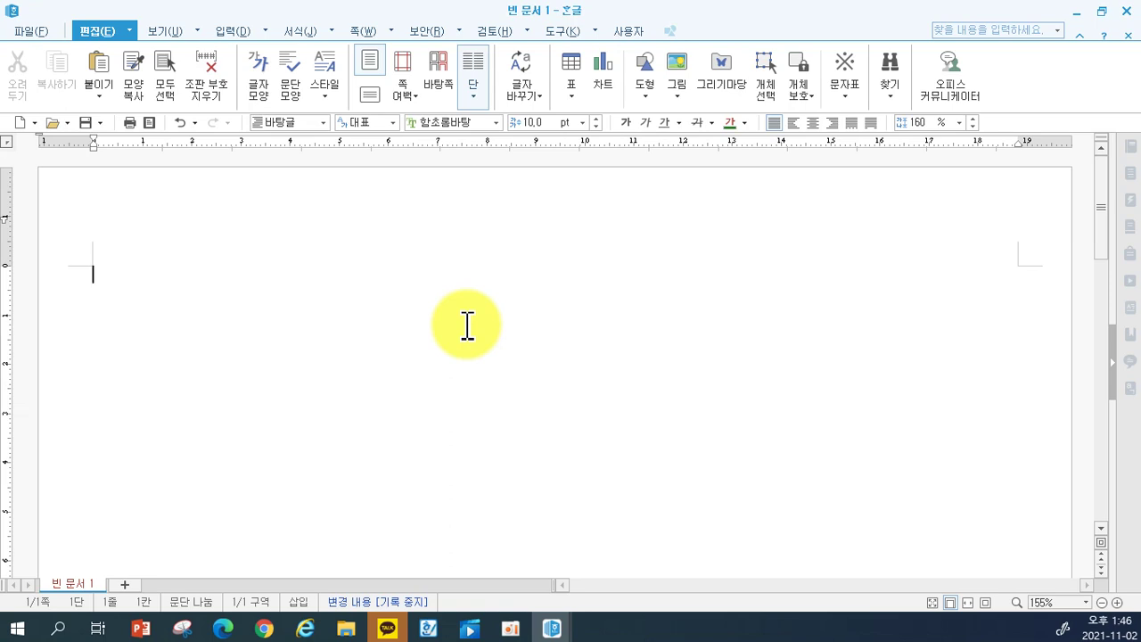
Enter the title "금연하면 좋은점" and, below it, the numbered item "1. 아침에 일어나면 기분이 상쾌하다.".
type("금연하면 좋은점")
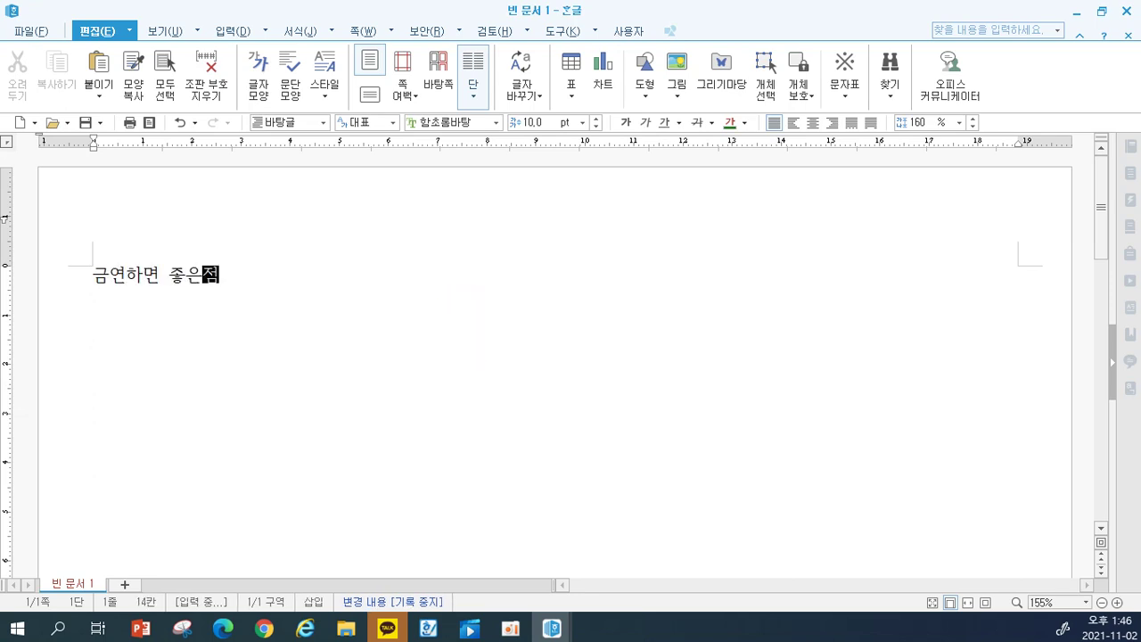
key("Return")
type("1. 아침에 ㅇ일어나면 기분이 상쾌하다")
key("Return")
key("BackSpace")
type(".")
key("Return")
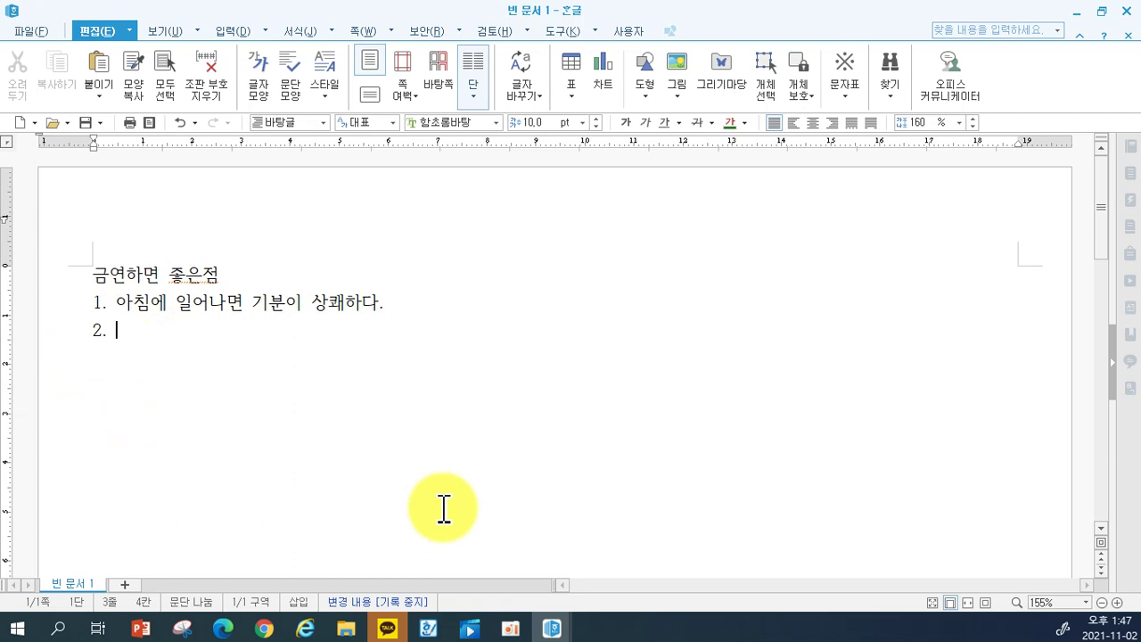
Write item 2 of the list as "손가락이나 입안이 깨끗해진다.".
type("손가락이나 이바닝 깨끗해진다")
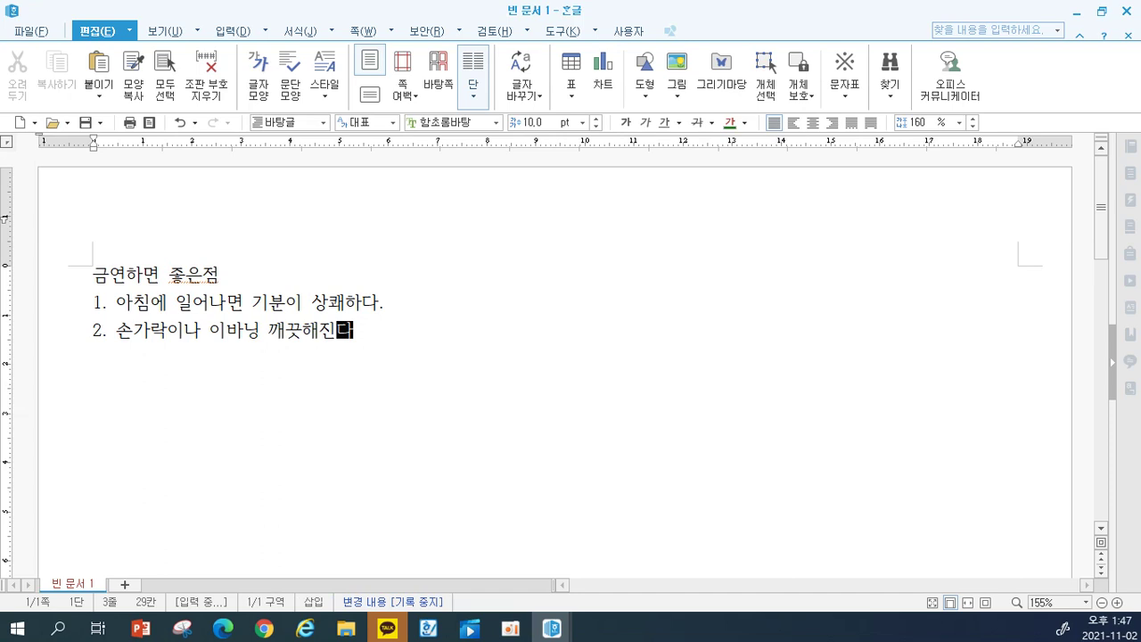
type(".")
key("Left")
key("Left")
key("Left")
key("Left")
key("Left")
key("Left")
key("Left")
key("Left")
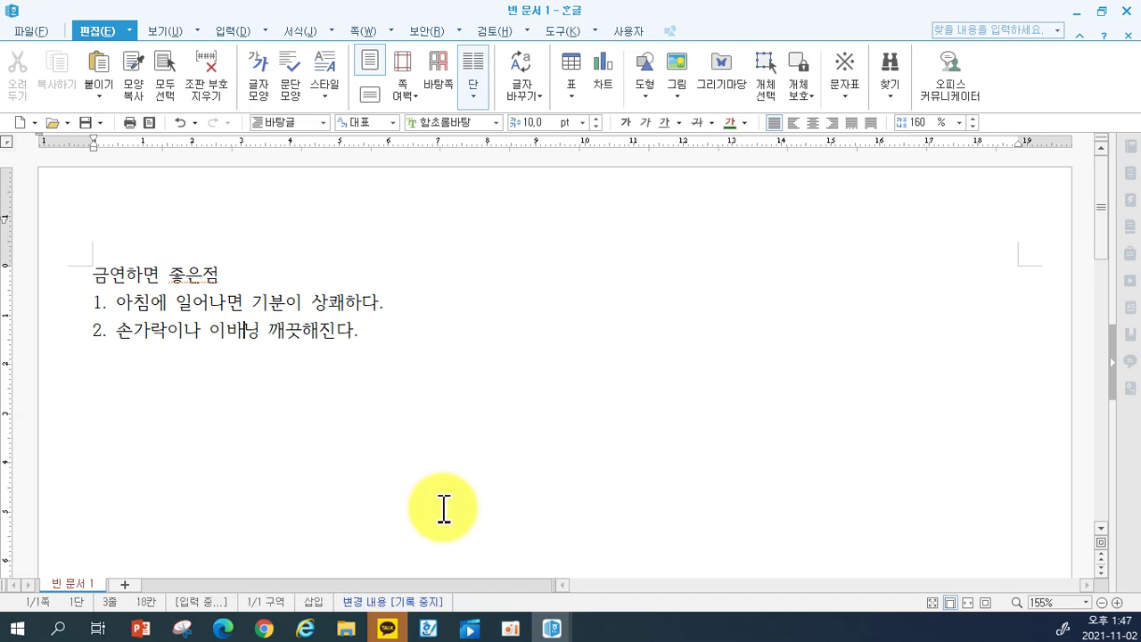
key("BackSpace")
key("BackSpace")
type("입안이")
key("Delete")
Add item 3 to the list: "음식 맛과 냄새가 더 좋아진다.".
key("End")
key("Return")
type("음식 맛과 냄새")
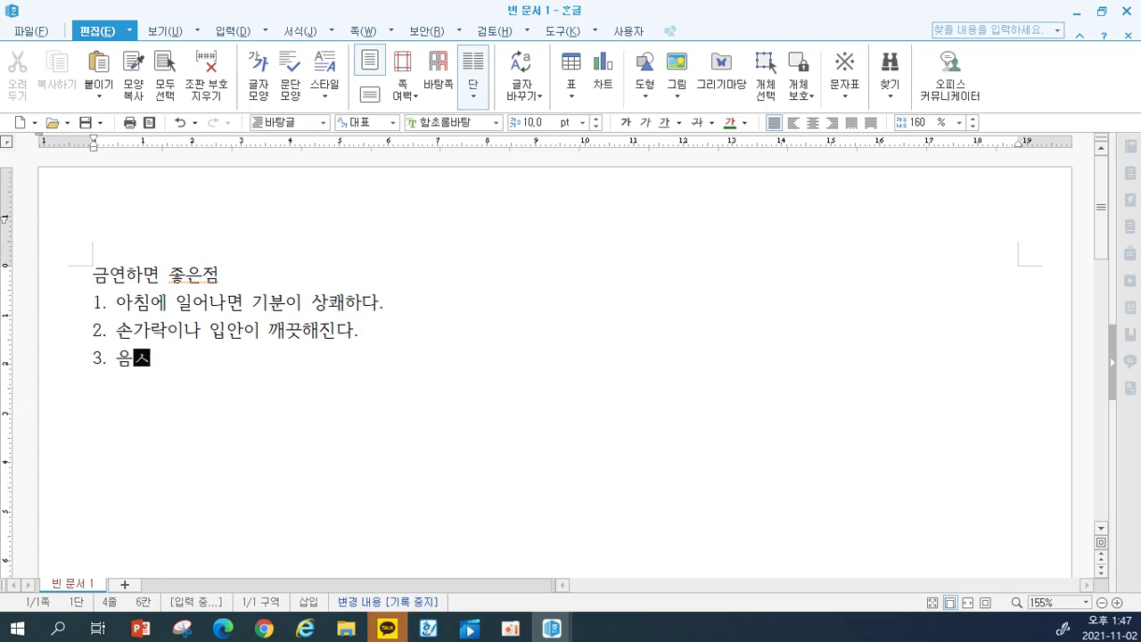
type("가 ")
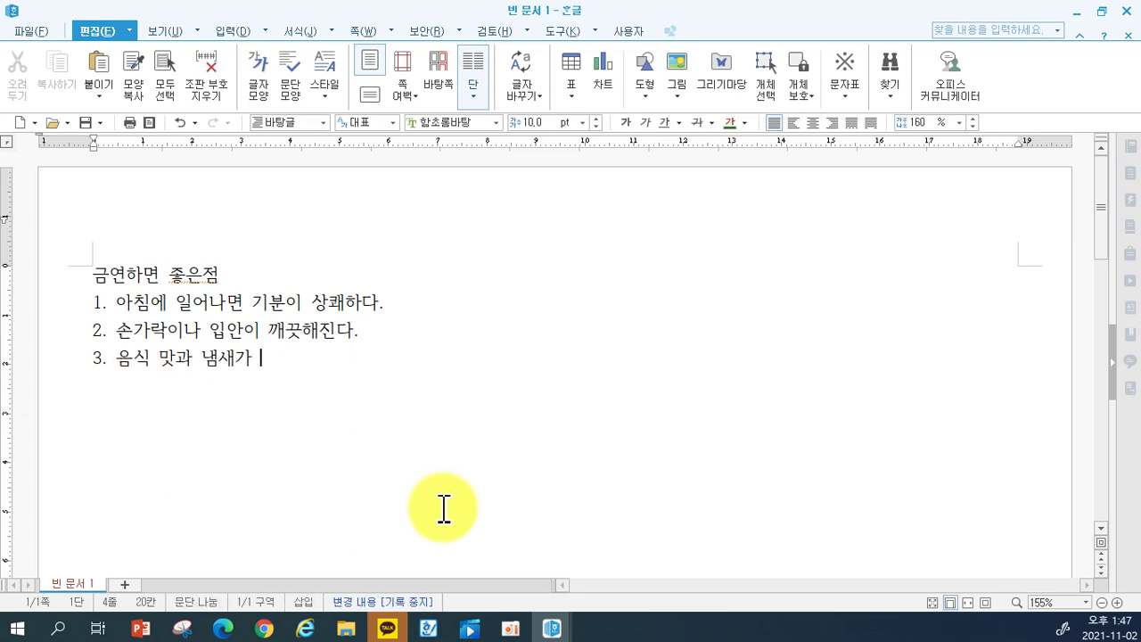
type("더 좋아지ㄴ다.")
key("Return")
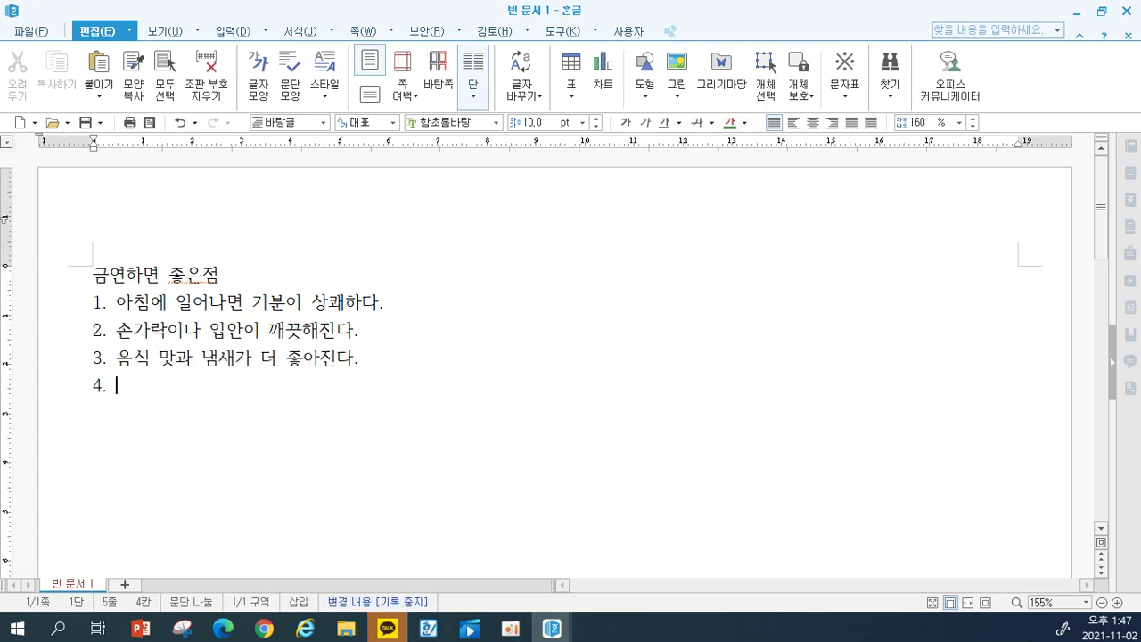
Add item 4 "손과 발이 따뜻해진다." and item 5 "정신력과 의지가 강해진다." to the list.
type("손과 발이")
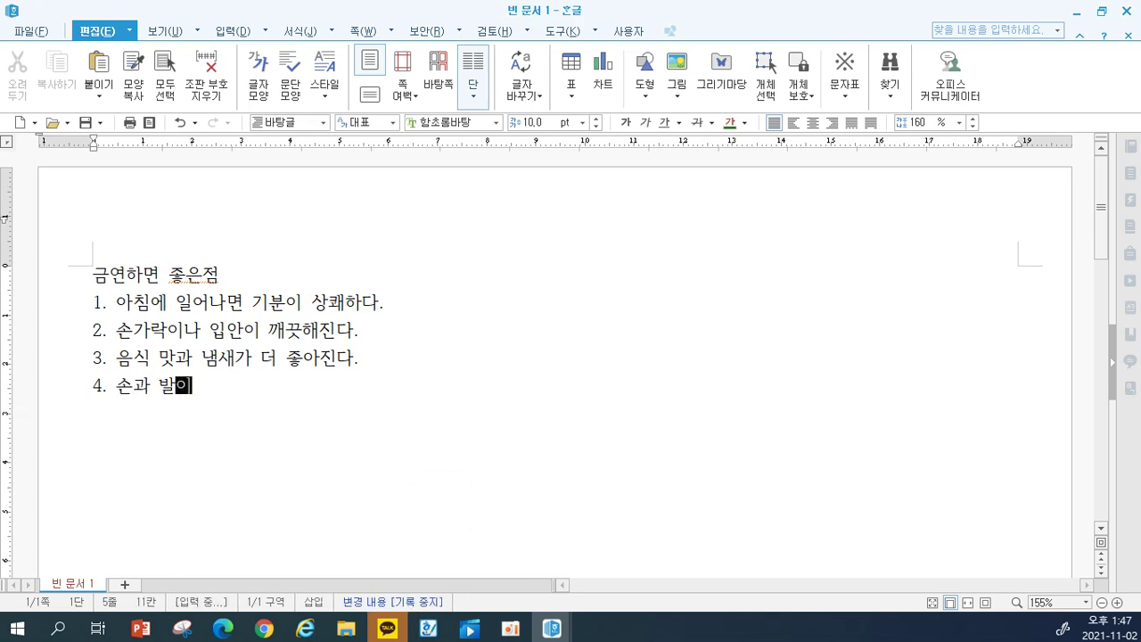
type(" 따뜻ㅎㅐ진다.")
key("Return")
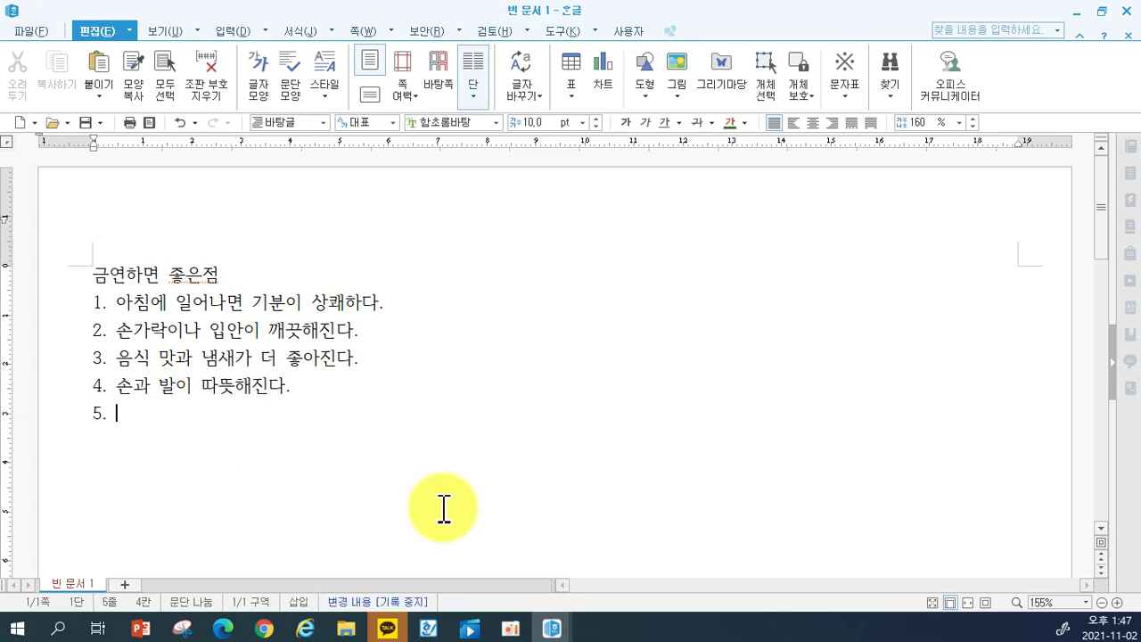
type("정신력과 의지가 ")
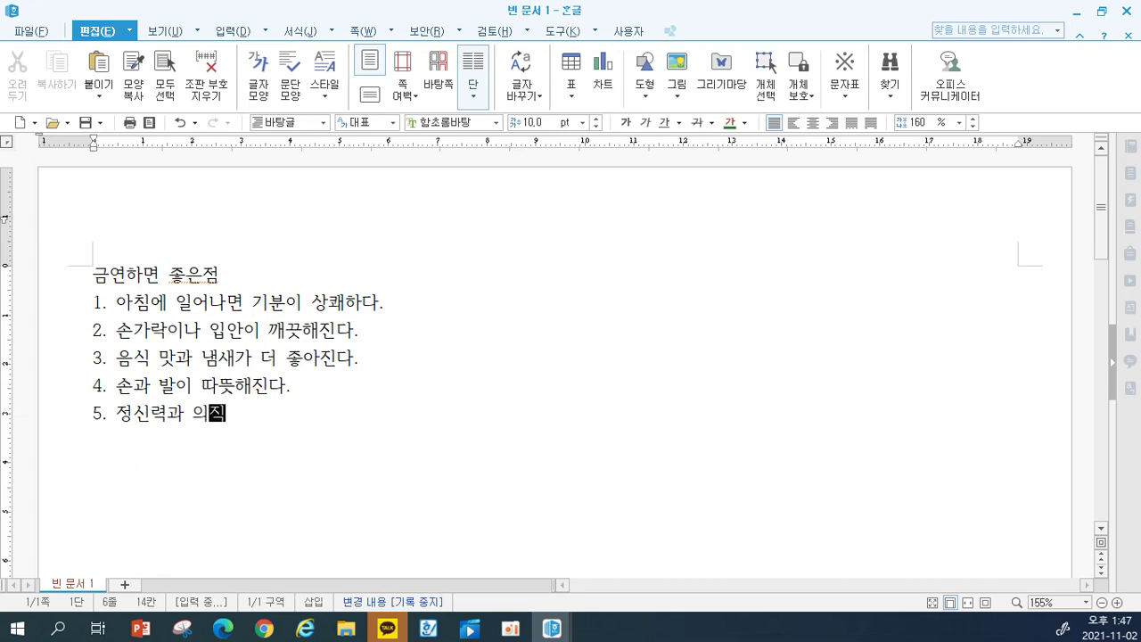
type("강해진다.")
key("Return")
Add item 6 "운동할 때 더 힘이 생긴다." and item 7 "인간으로서 더 자유스러움을 느낀다." to the list.
type("운동할 때")
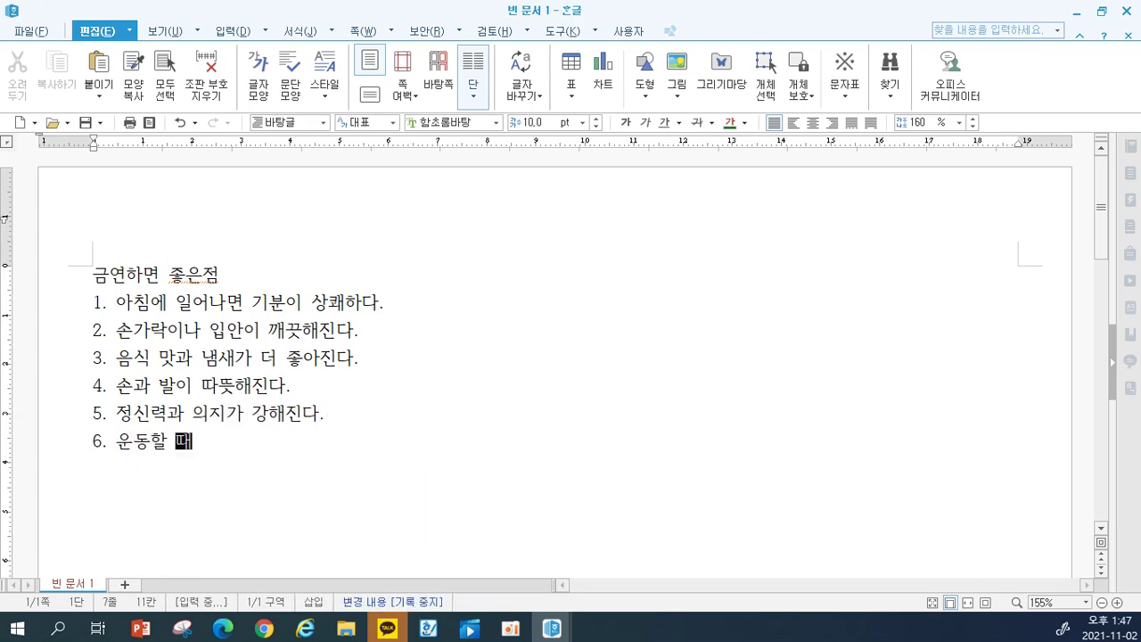
type(" 더 힘이 ")
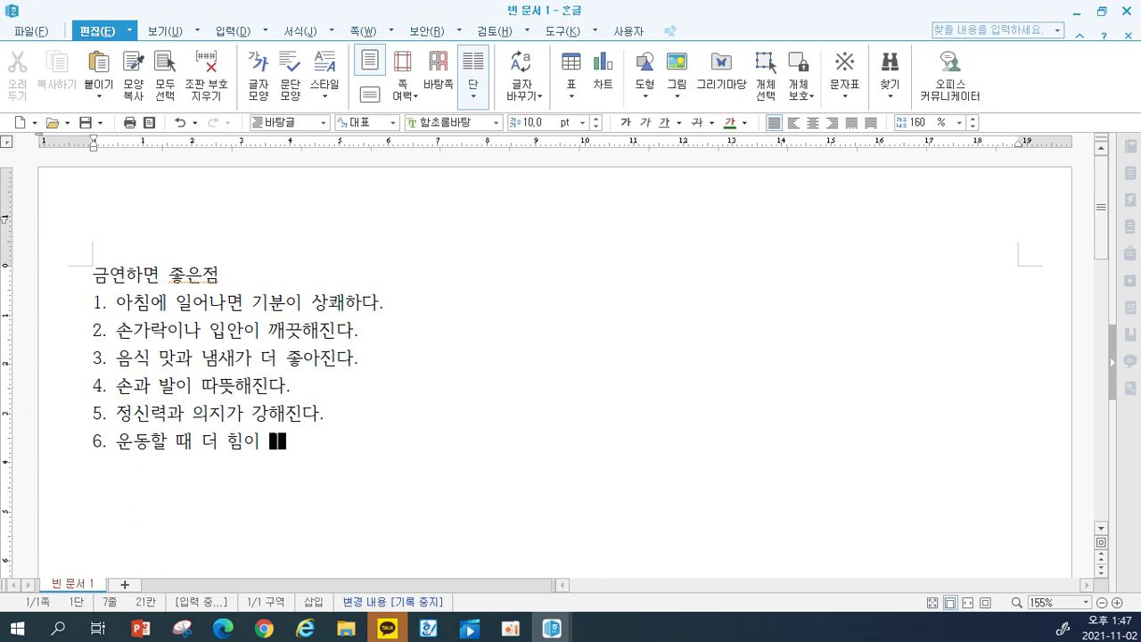
type("생긴다.")
key("Return")
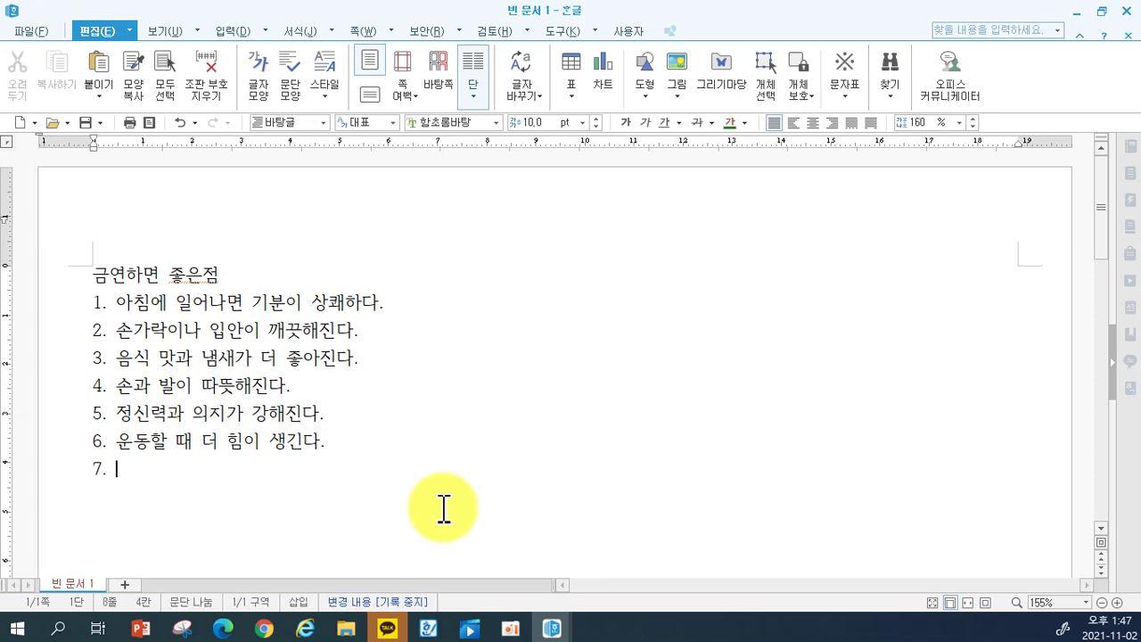
type("인간으로서")
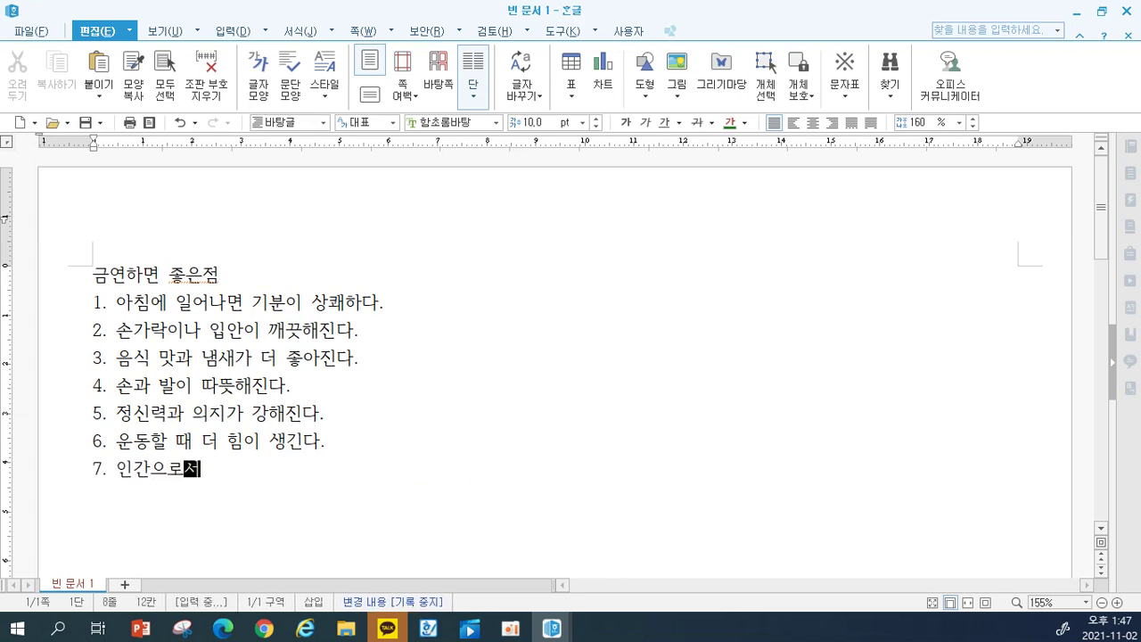
type(" 더 자유스")
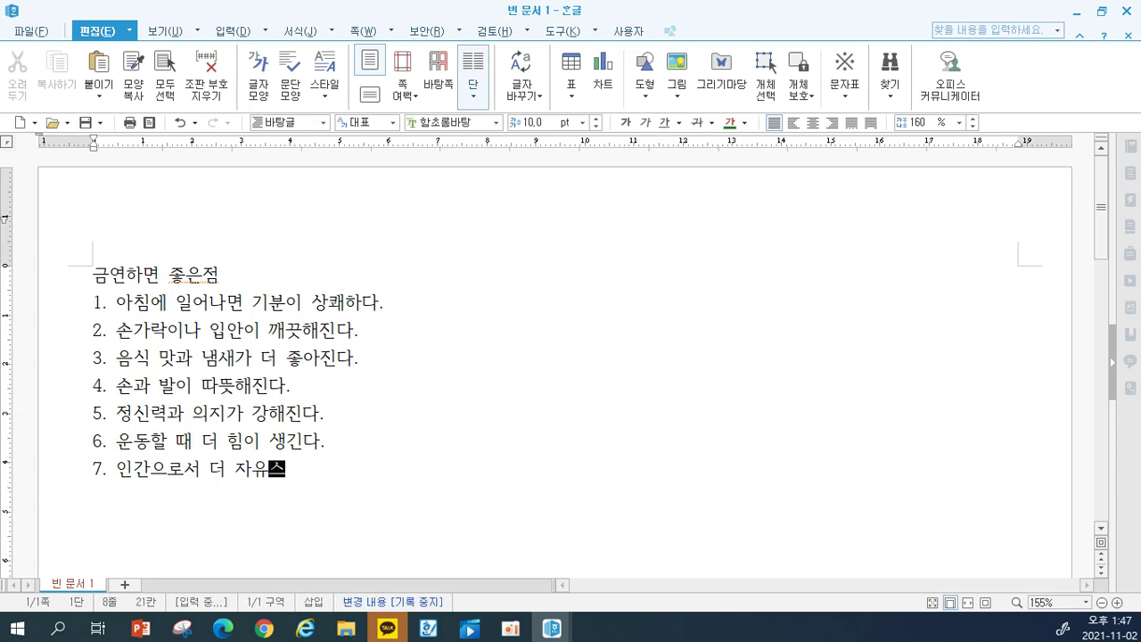
type("러움을 느낀다.")
key("Return")
Add item 8 to the list: "입에서 냄새가 없어져 더 매력적인 사람이 된다.".
type("입에서 냄새가 ")
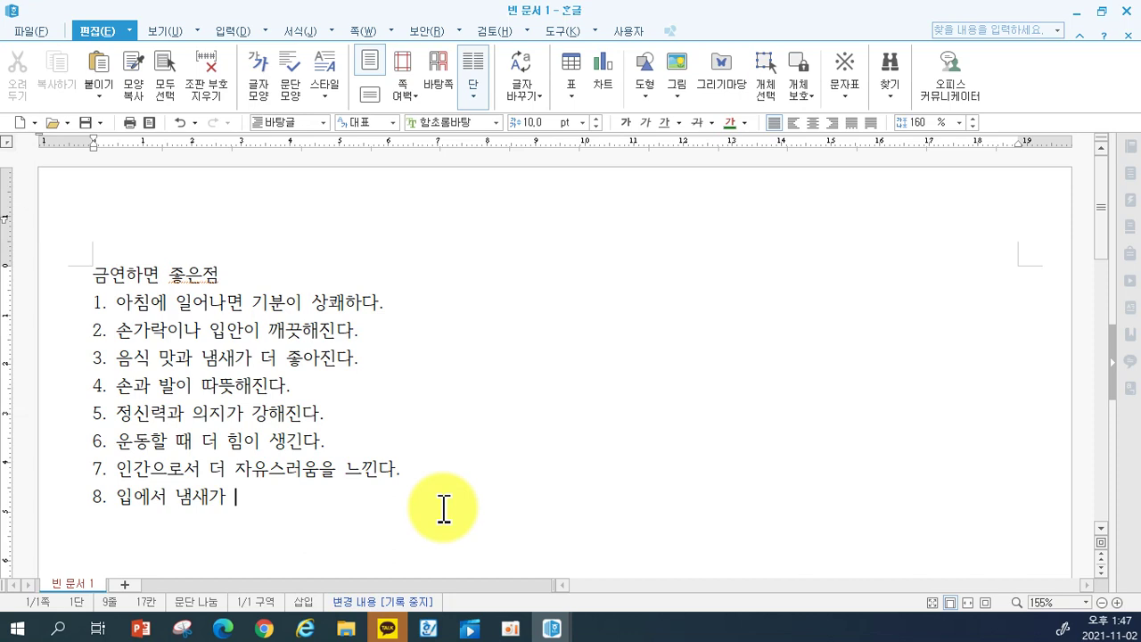
type("없어ㅈ")
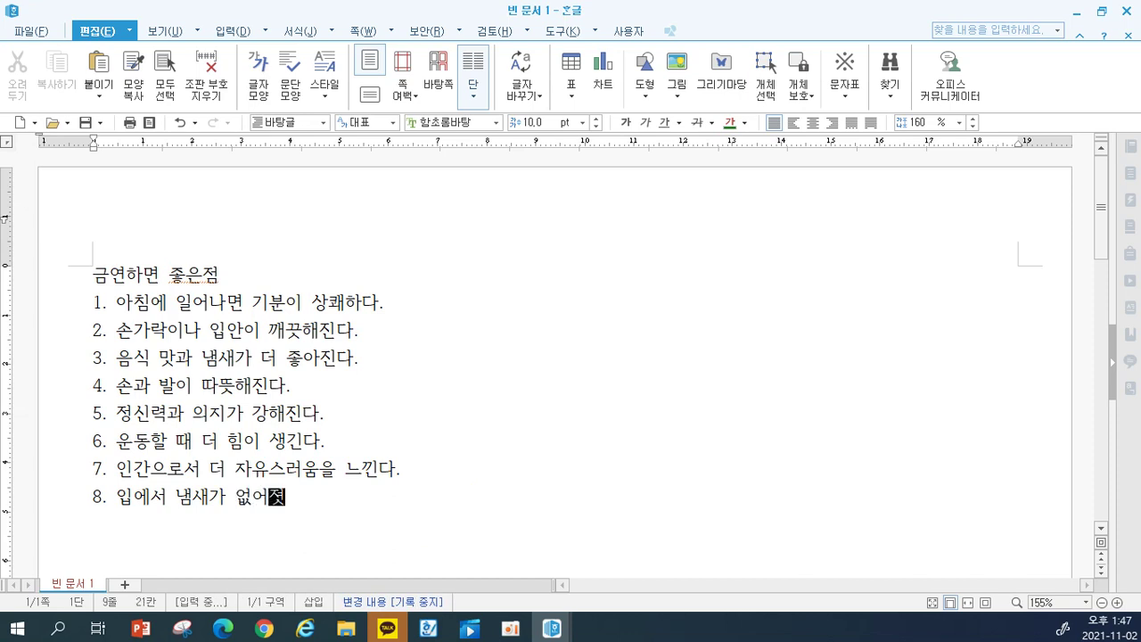
type("ㅕ 더 매력")
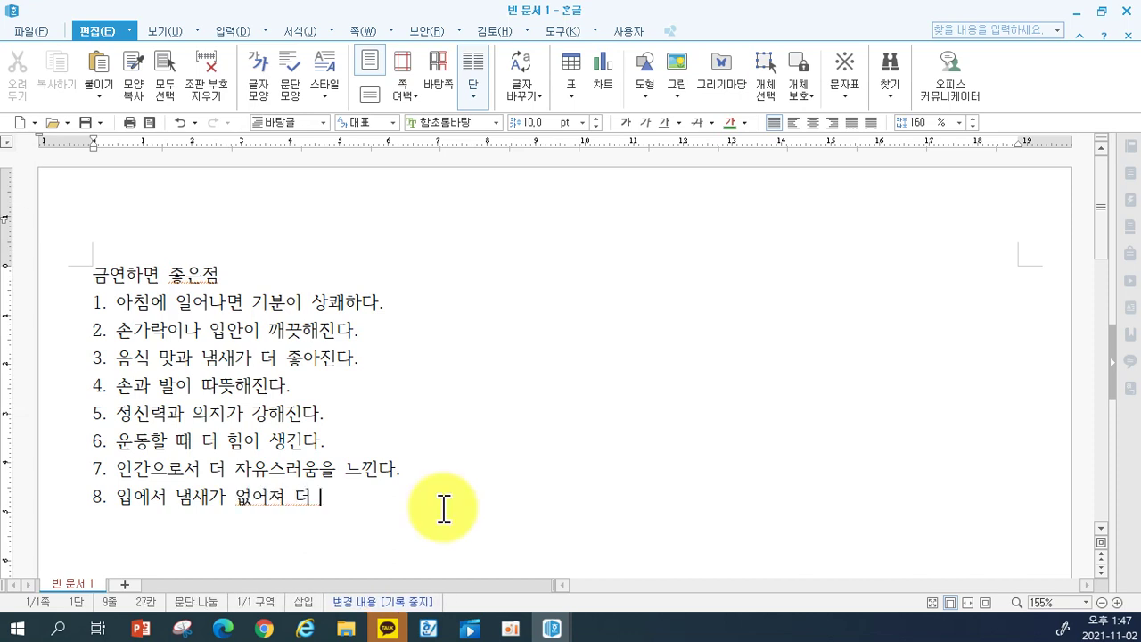
type("적인 사람이")
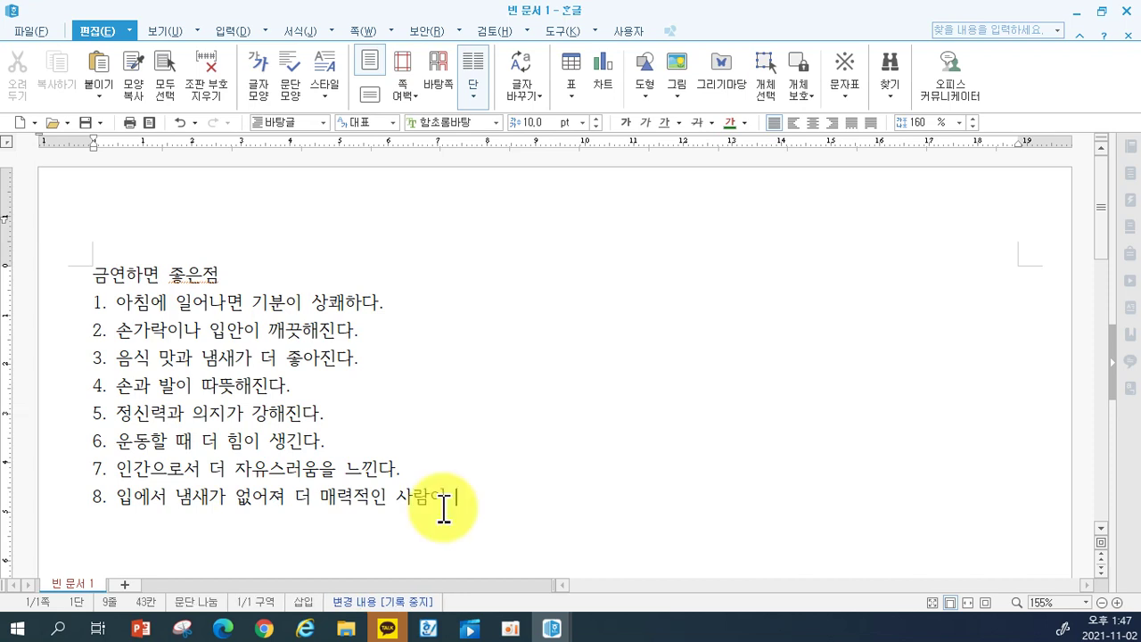
type(" 된다.")
key("Return")
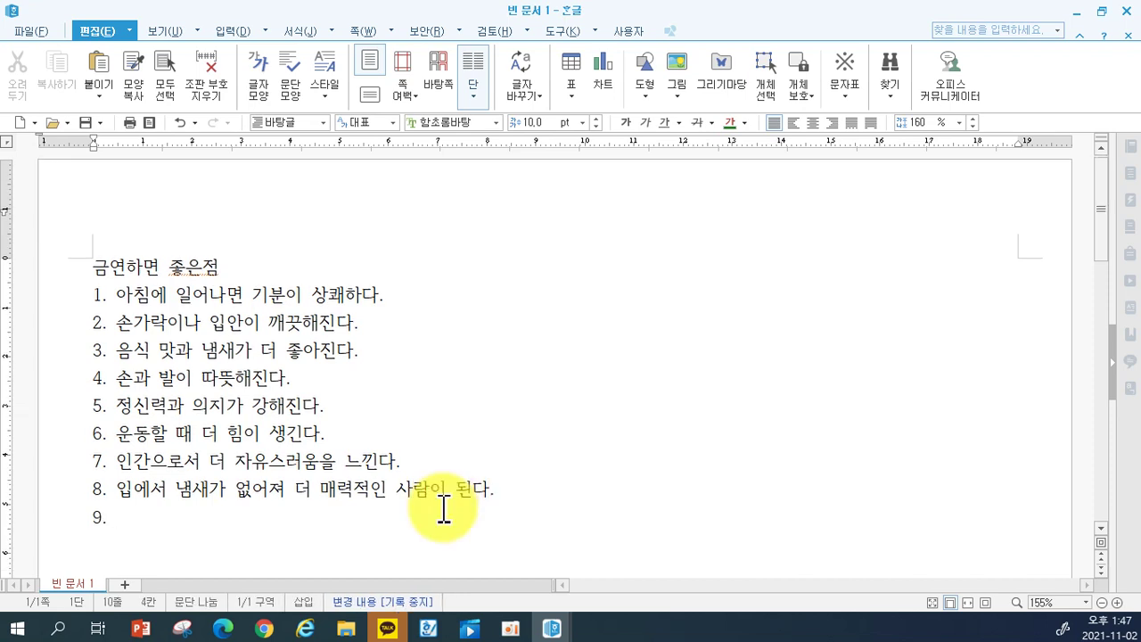
Add item 9 "피부가 더 건강해진다." and item 10 "정신이 더 맑아지고 모든 일을 긍정적으로 생각한다." to the list.
type("피부가 더 건강ㅎ")
type("ㅐ진다.")
key("Return")
type("정신이 더 ")
type("맑아지고 모든 일ㅇ")
type("ㅡㄹ 긍정적을")
type("ㅗ 생각한다.")
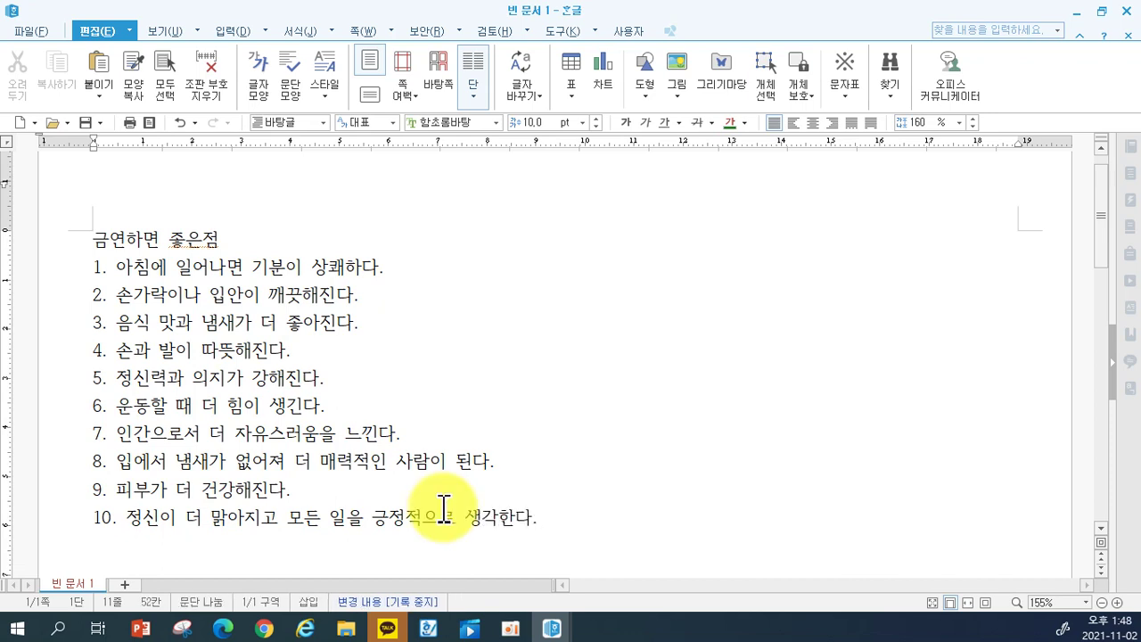
Correct the spacing in the title so it reads "금연하면 좋은 점".
left_click(832, 370)
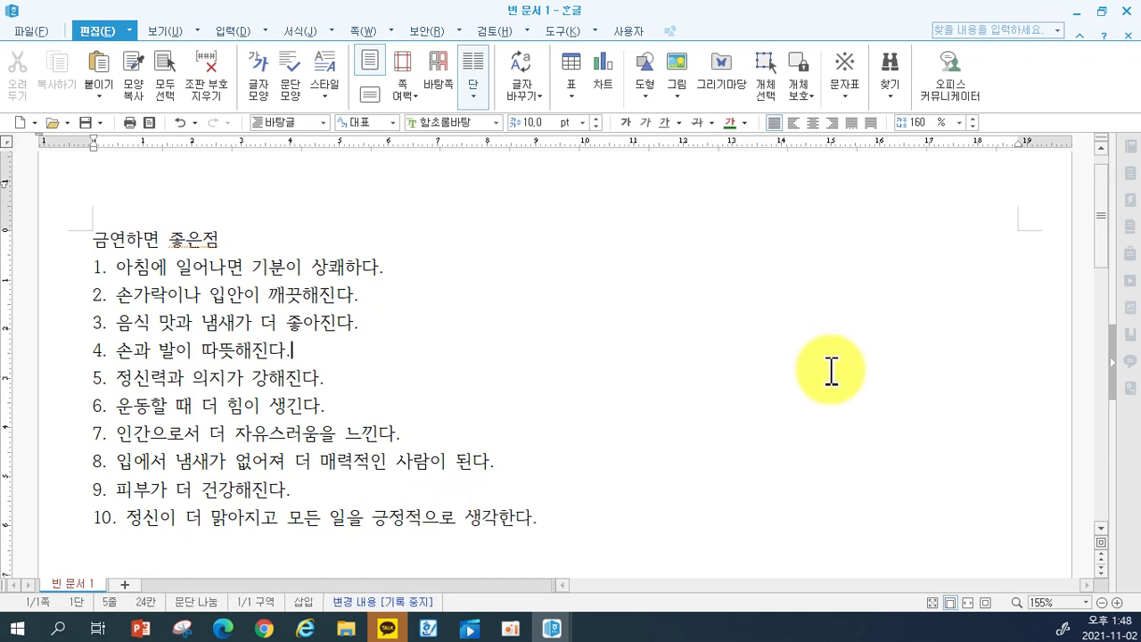
left_click(205, 239)
left_click(577, 383)
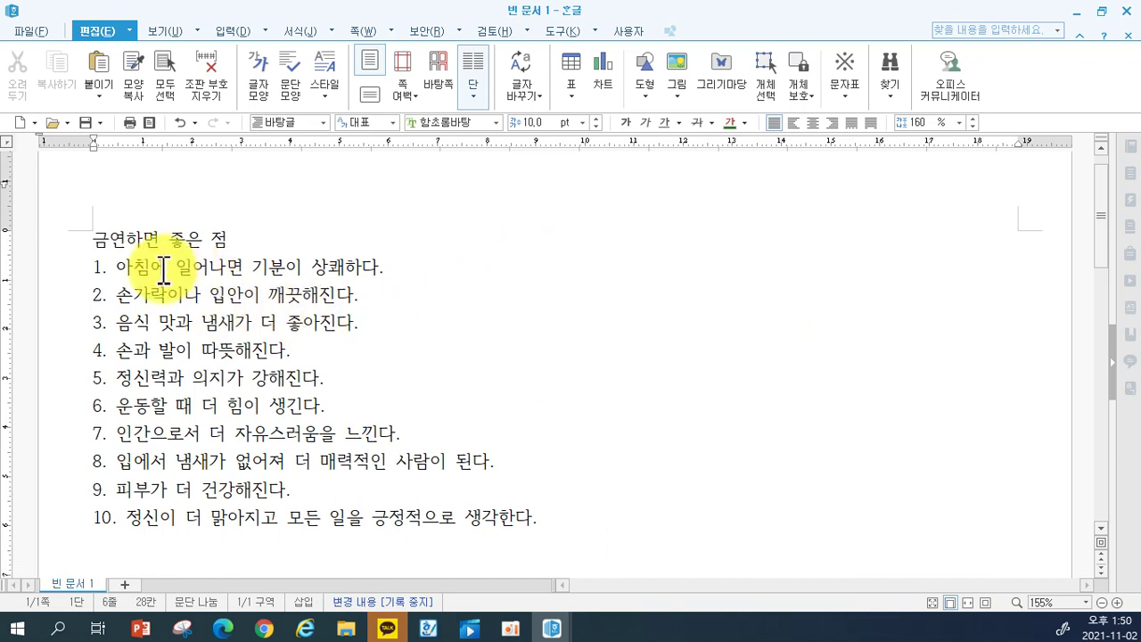
Change the font of the title line "금연하면 좋은 점" to 휴먼둥근헤드라인.
left_click(43, 250)
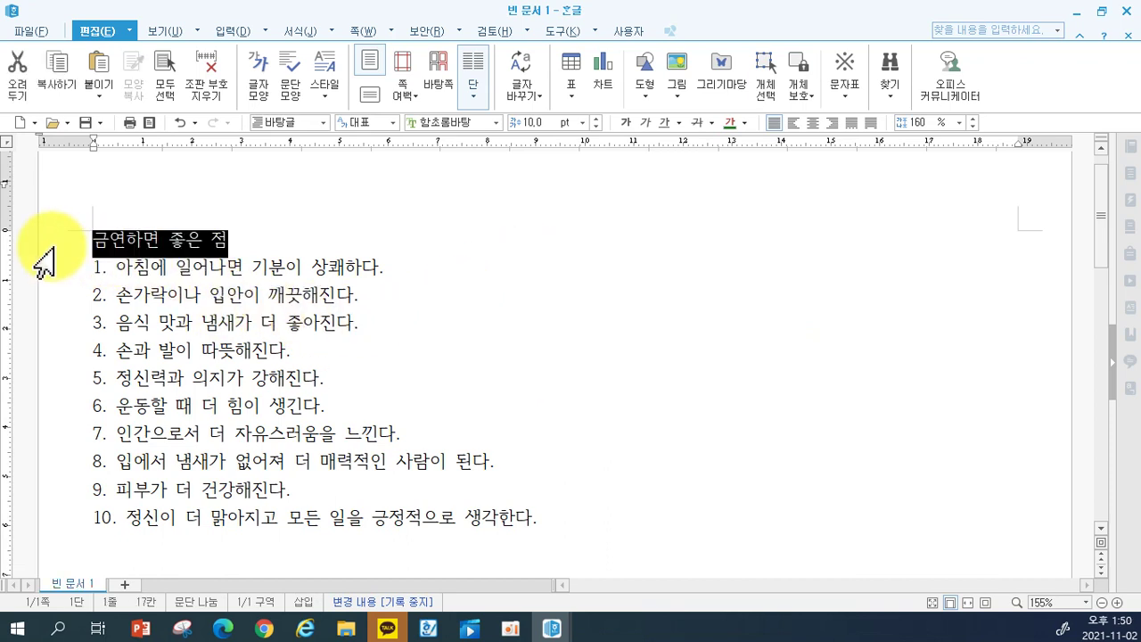
left_click(442, 128)
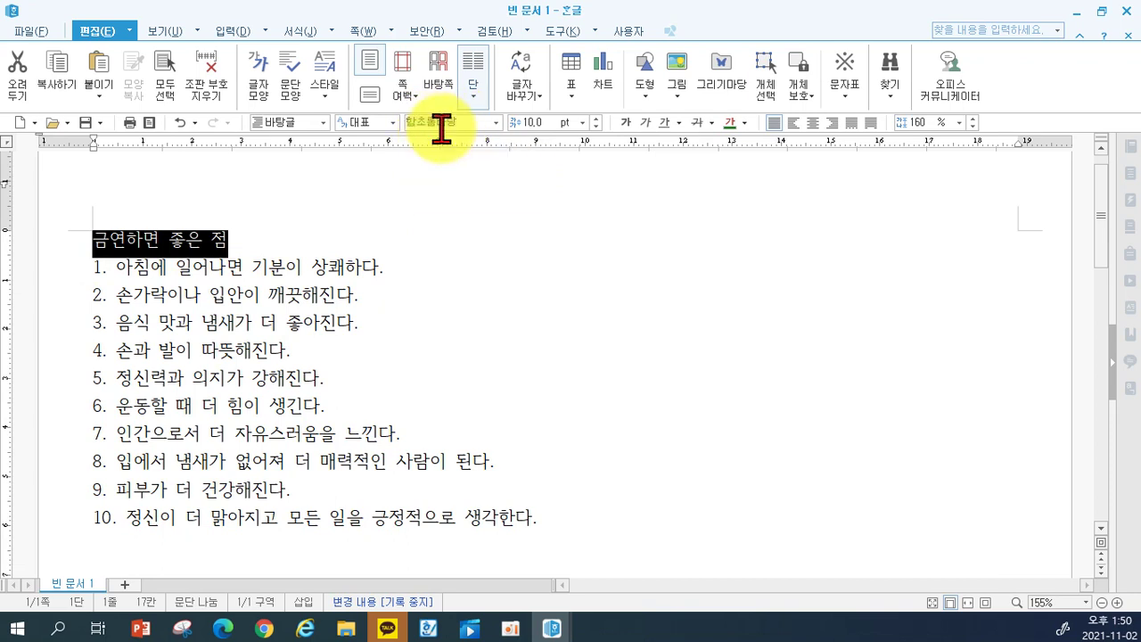
type("둥근")
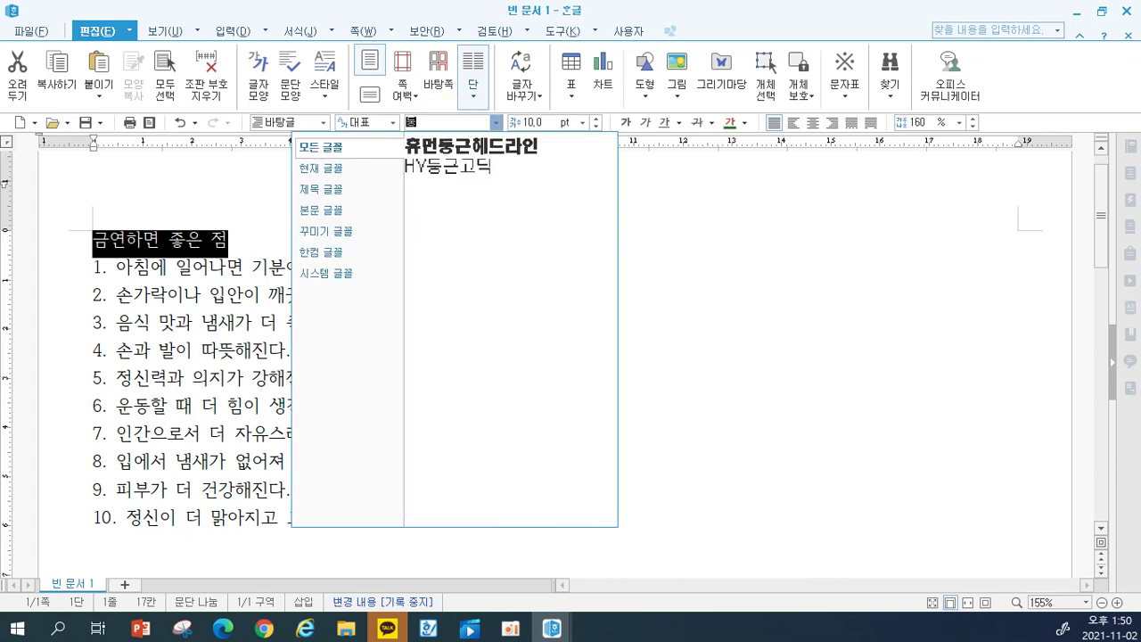
left_click(489, 128)
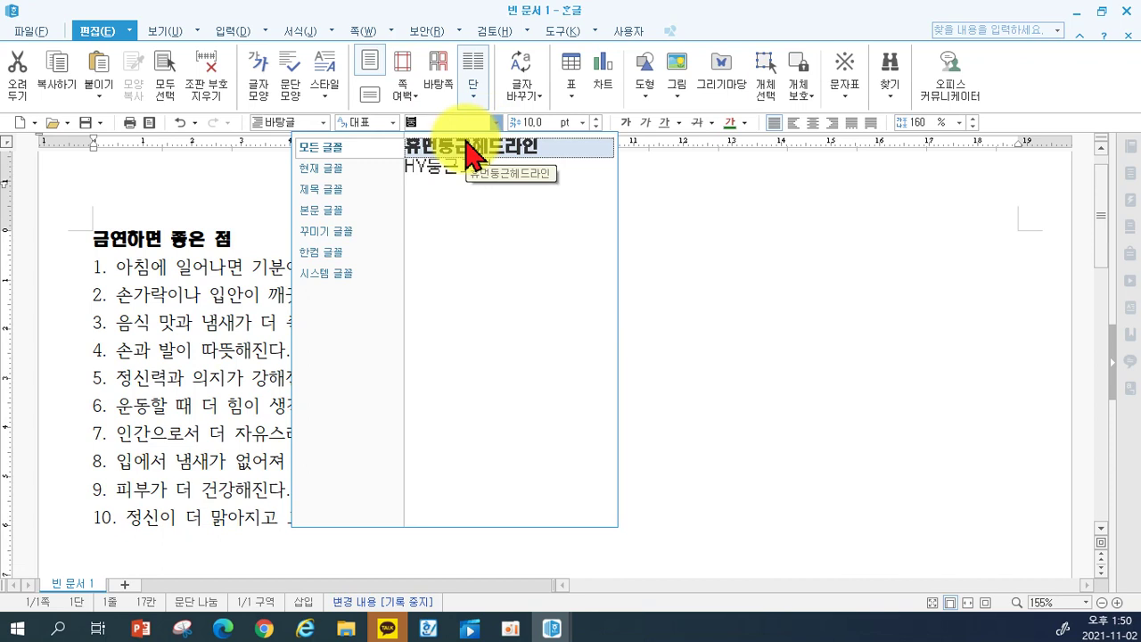
left_click(466, 142)
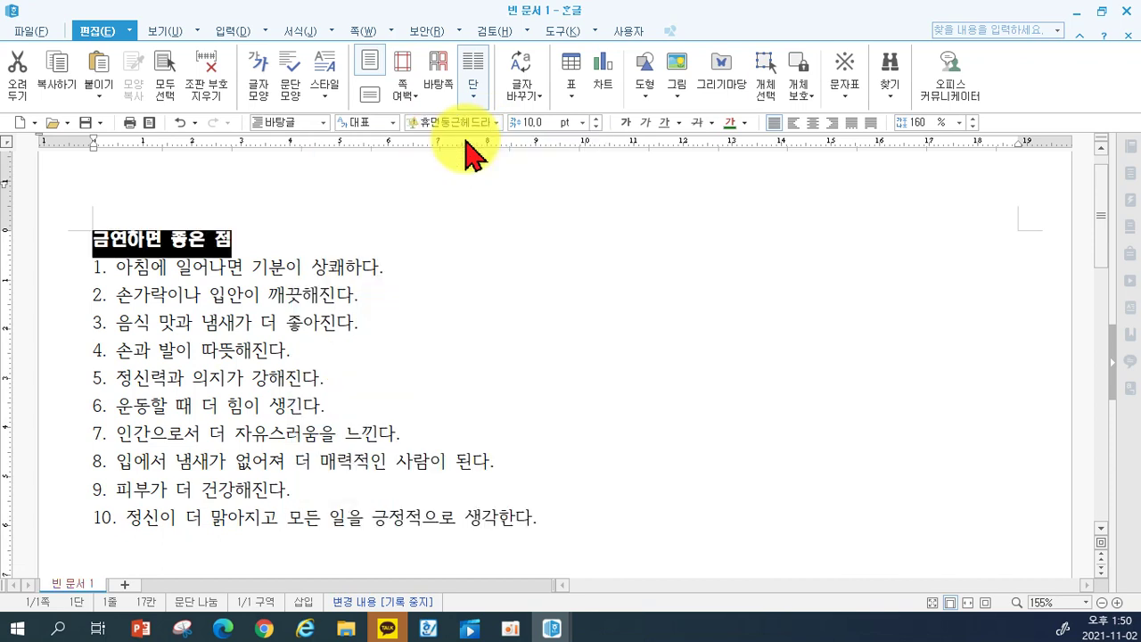
Set the title text to 30 pt and colour it blue.
left_click(538, 121)
type("30")
key("Return")
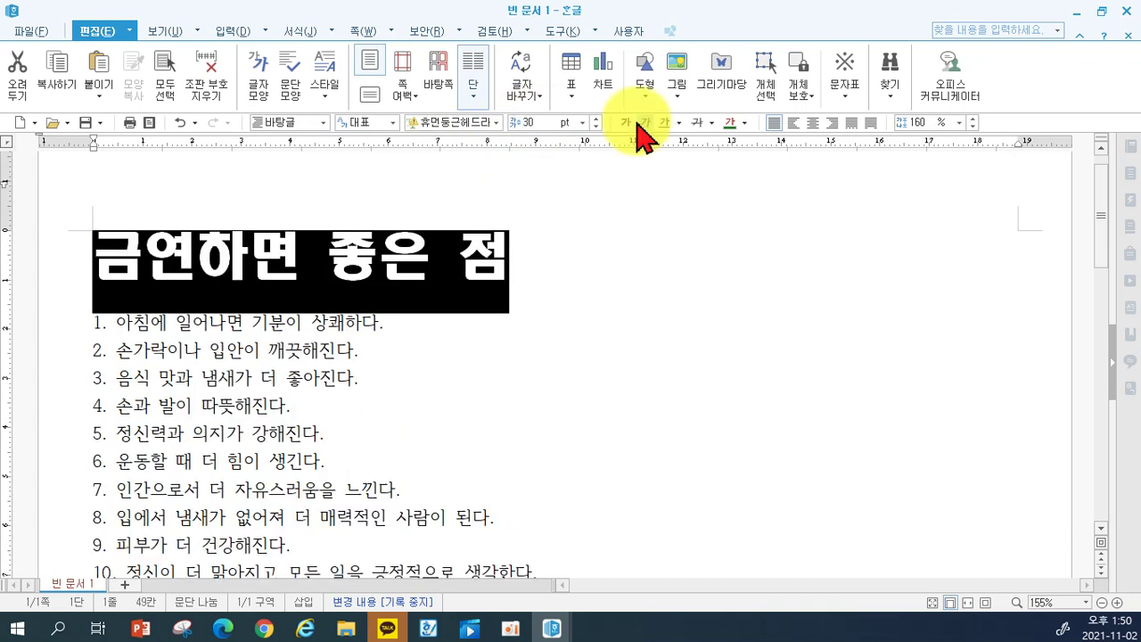
left_click(744, 122)
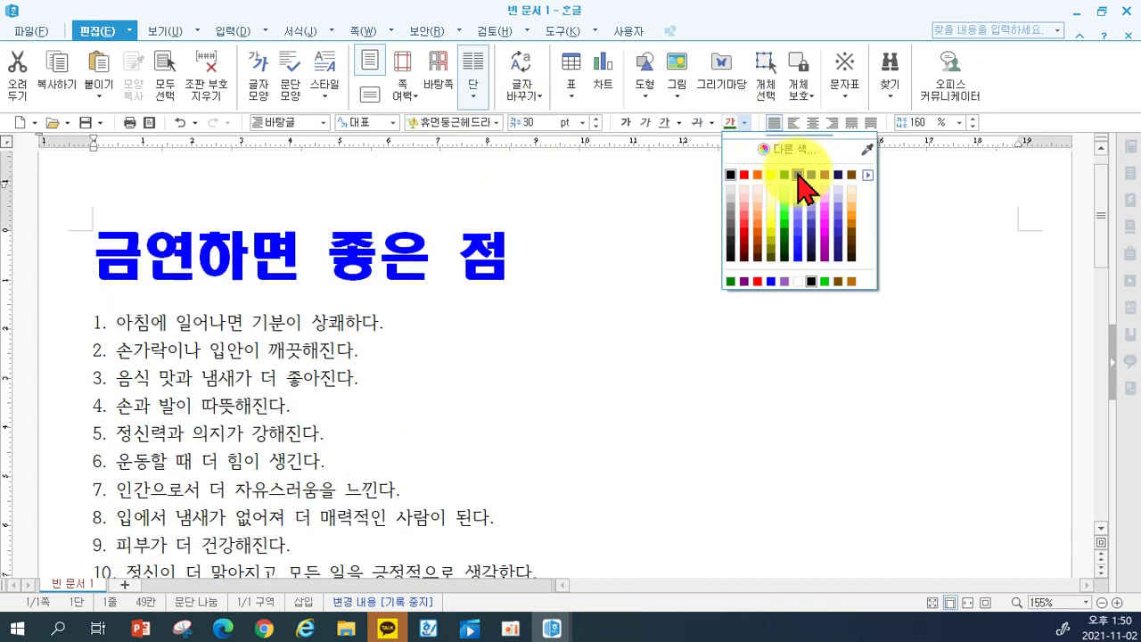
left_click(798, 183)
left_click(746, 488)
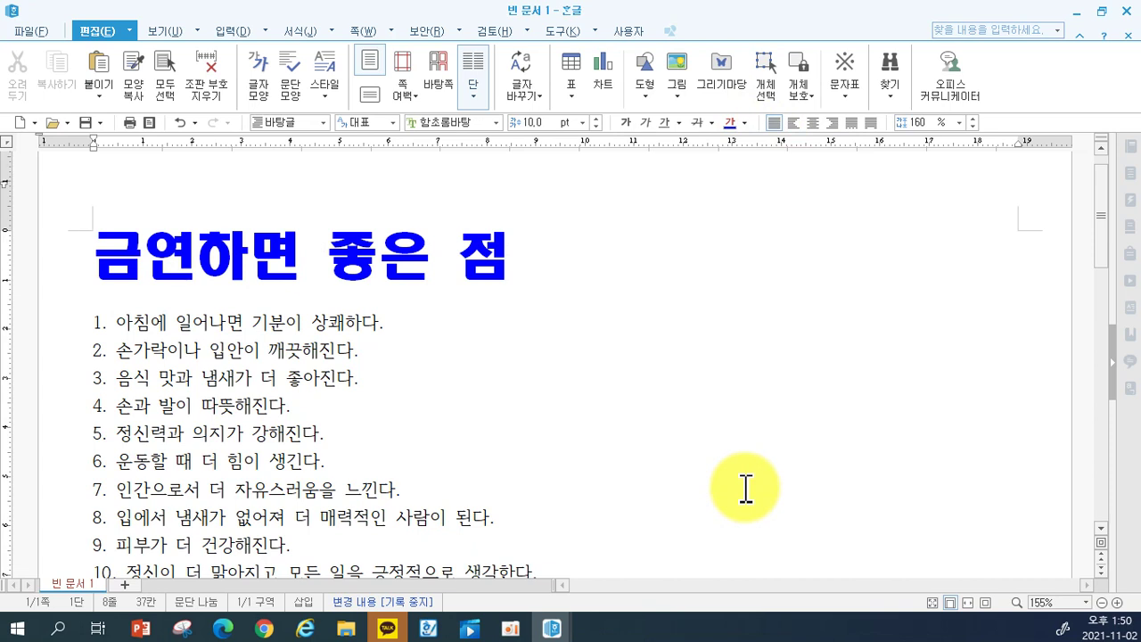
Change the font of list items 1 and 2 to 한컴 바겐세일 M.
left_click_drag(30, 321, 32, 363)
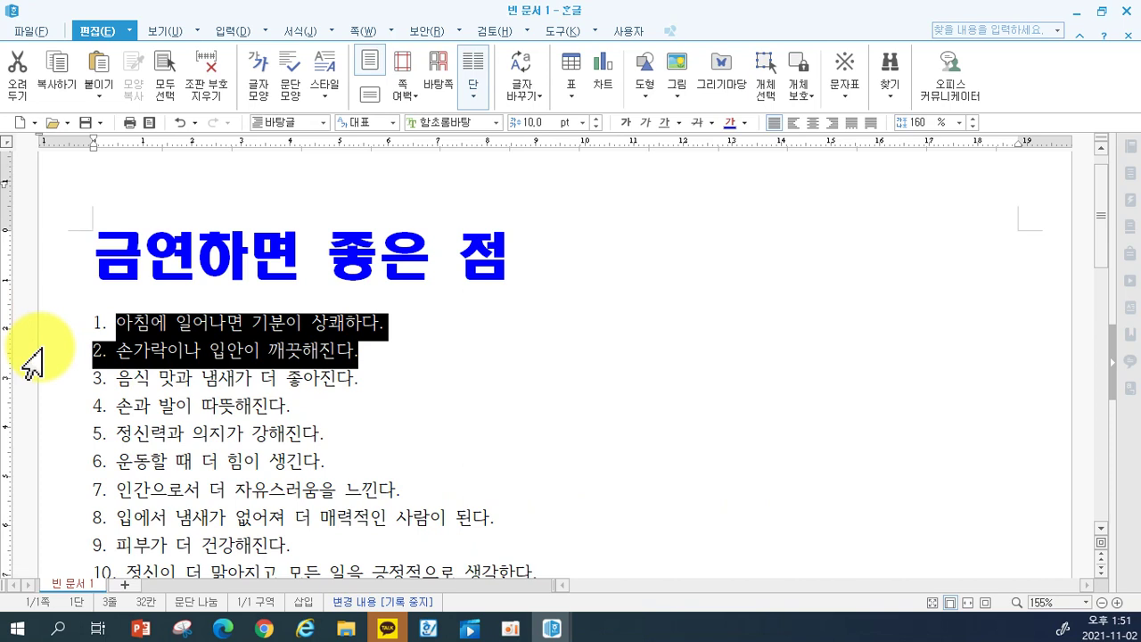
left_click(443, 123)
type("한컴")
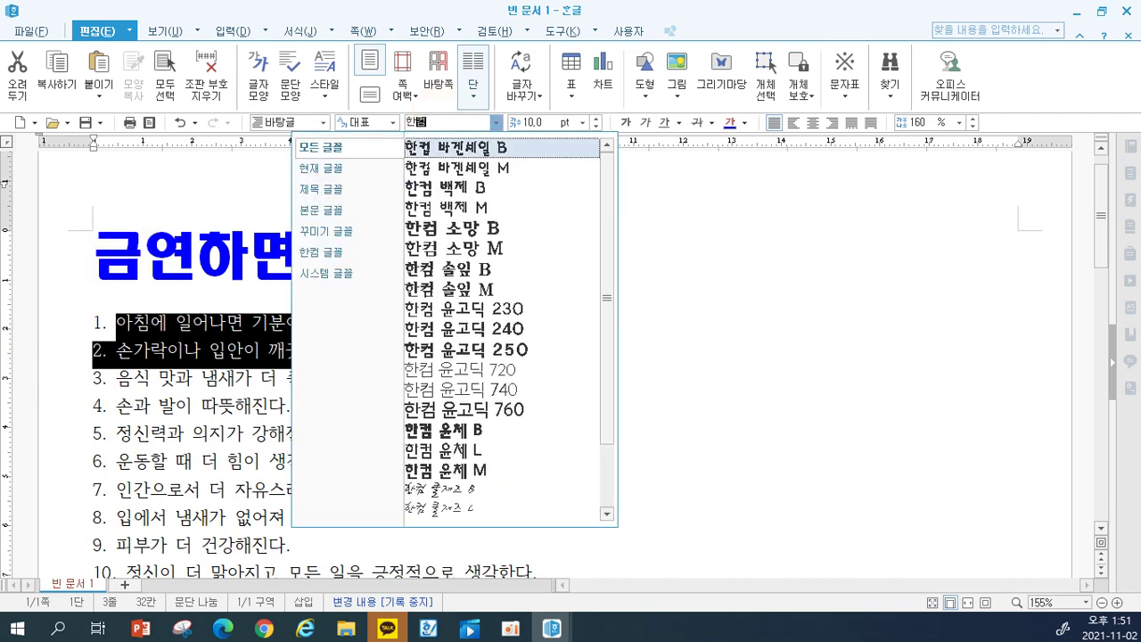
left_click(486, 168)
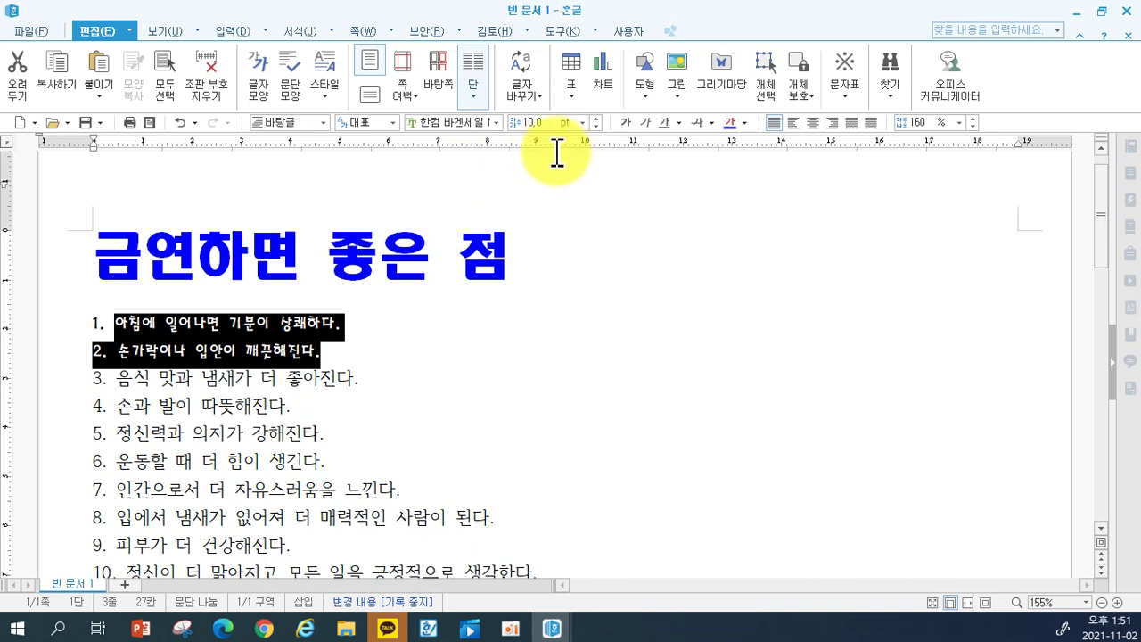
Set list items 1 and 2 to 20 pt and colour their text red.
left_click(531, 125)
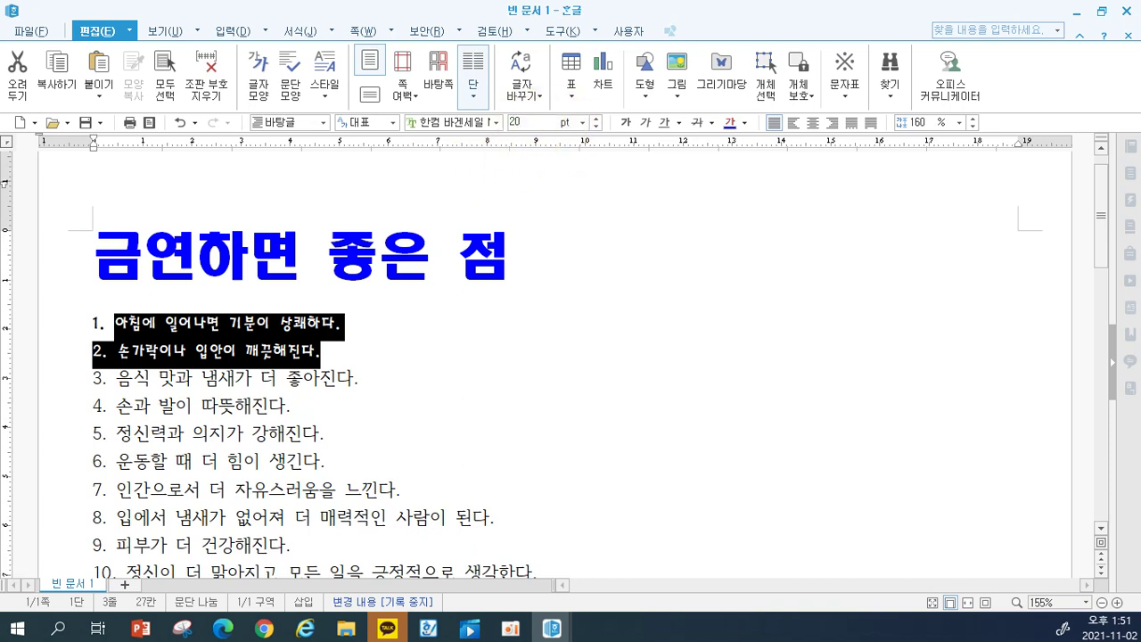
type("20")
key("Return")
left_click(747, 122)
left_click(747, 183)
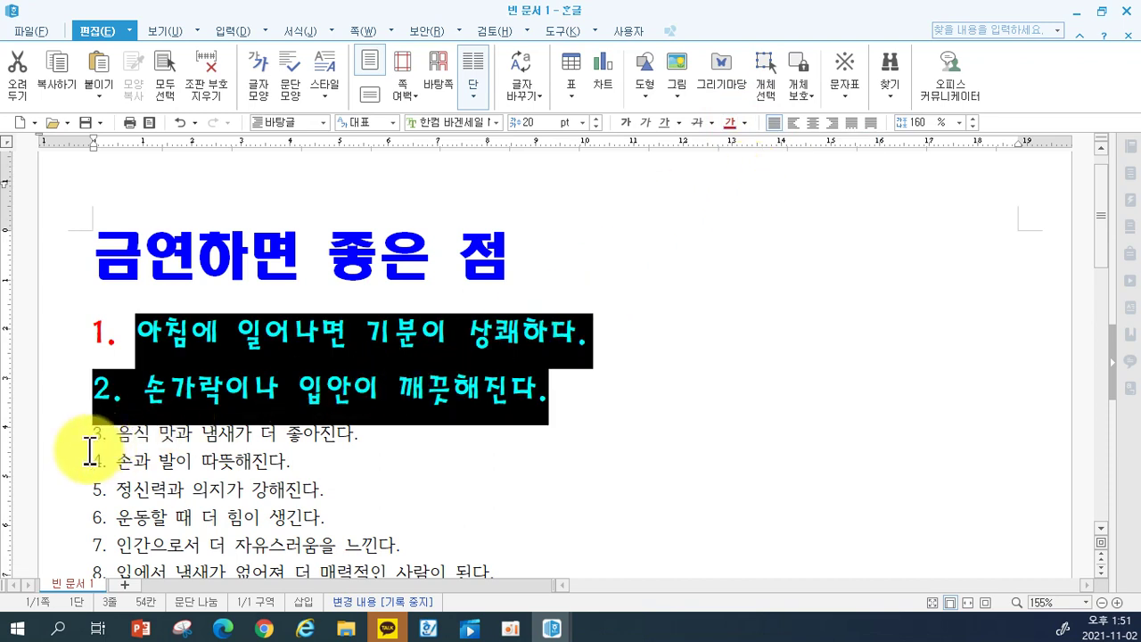
left_click_drag(44, 435, 46, 464)
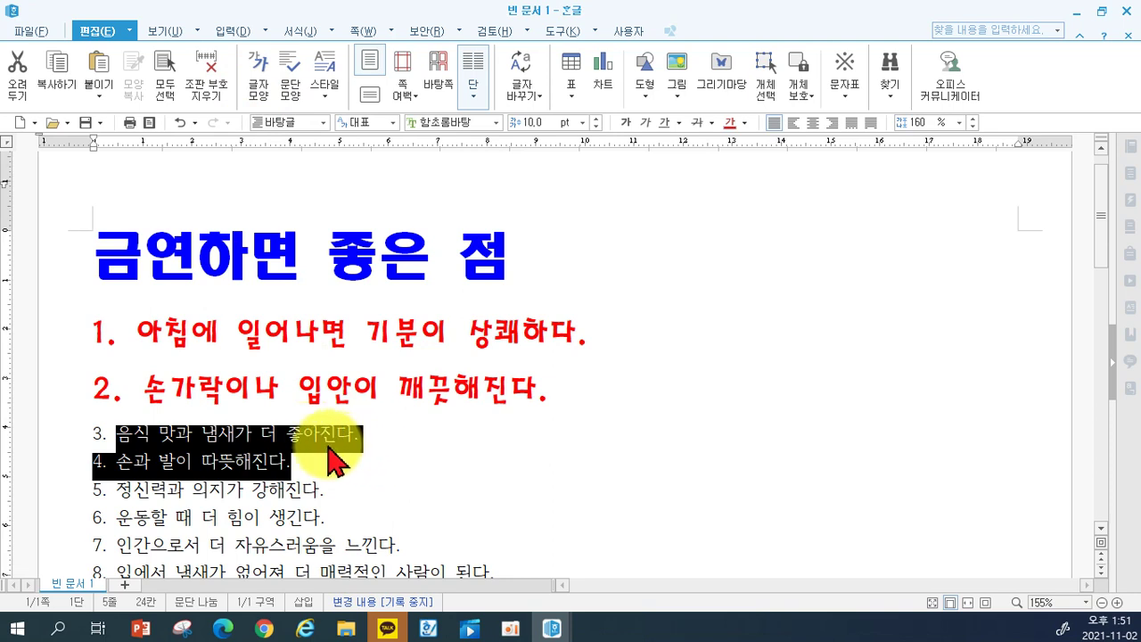
key("alt+l")
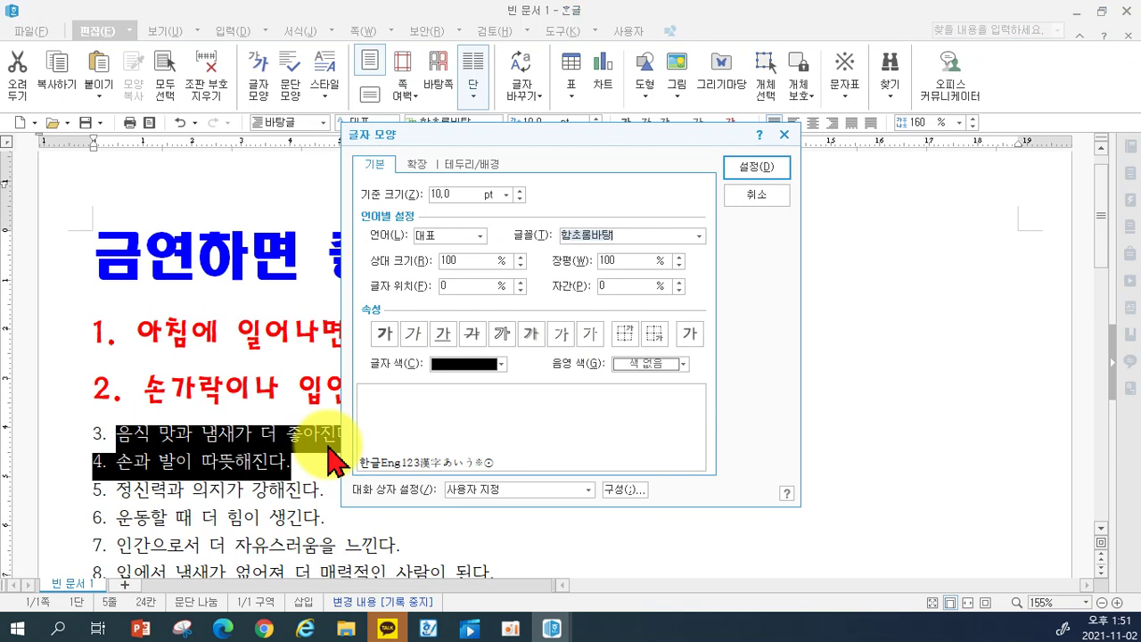
key("Escape")
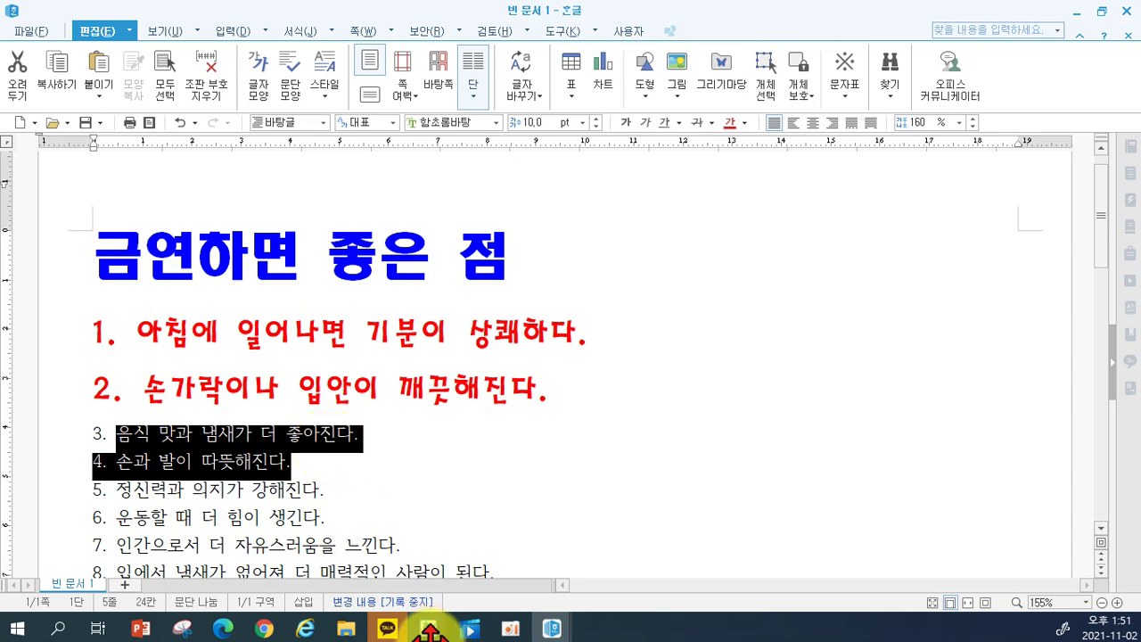
Open Windows Notepad (메모장) and write the note "ALT + L 글자모양", followed by a blank line.
left_click(58, 629)
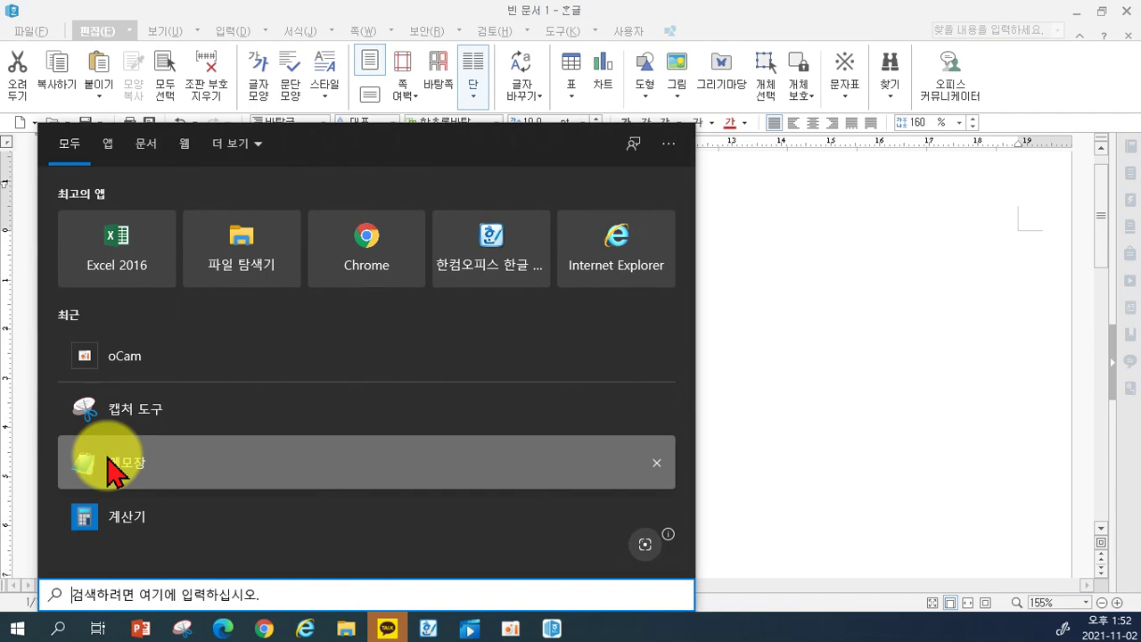
left_click(115, 465)
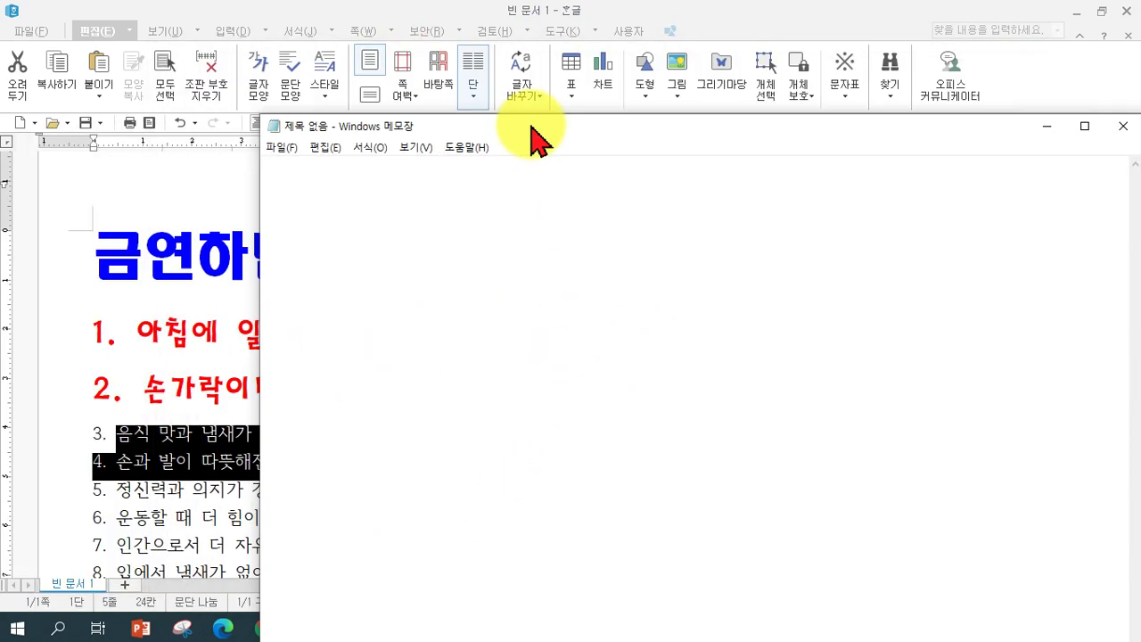
type("AT")
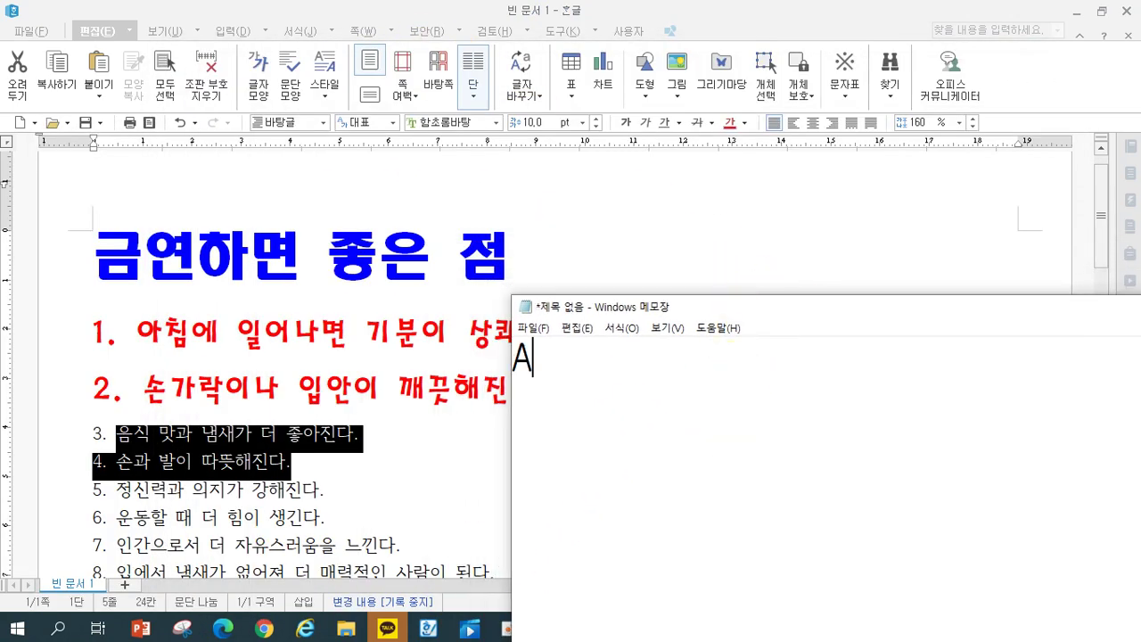
key("BackSpace")
type("LT + L 글자모양")
key("Return")
key("Return")
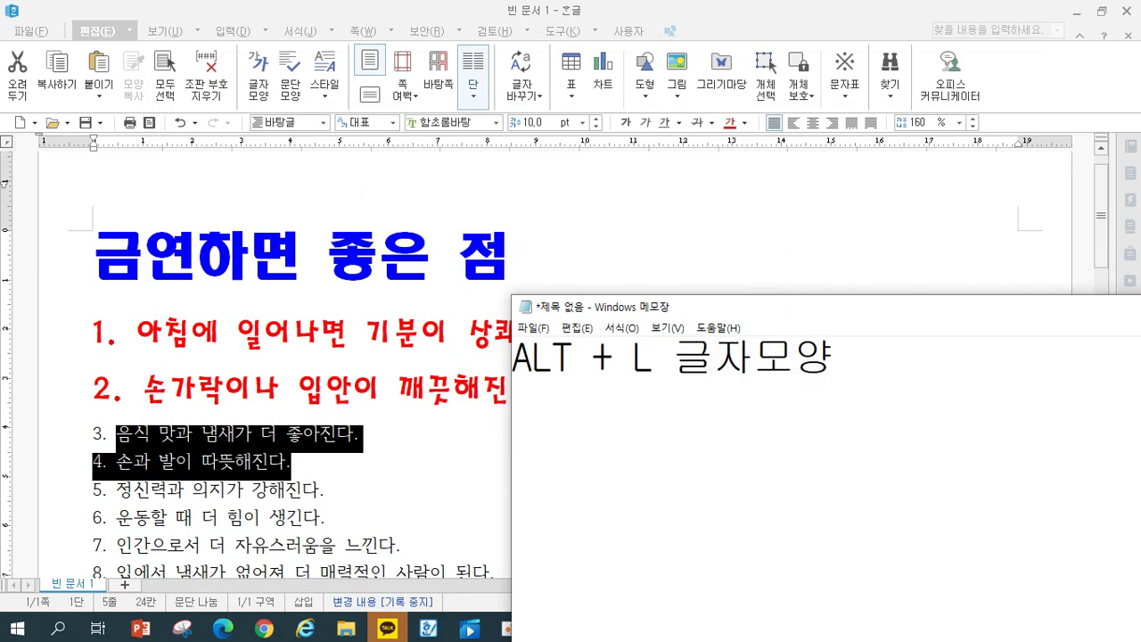
Add a second note below the first in Notepad: "ALT + T 문단모양".
type("ALT + T ")
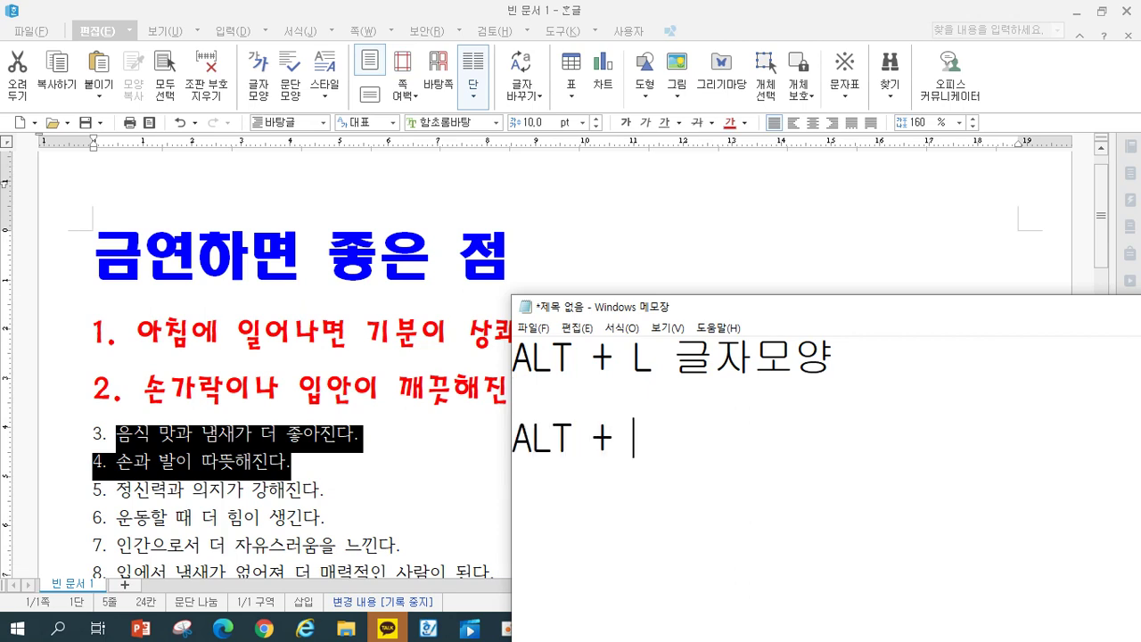
type("문자")
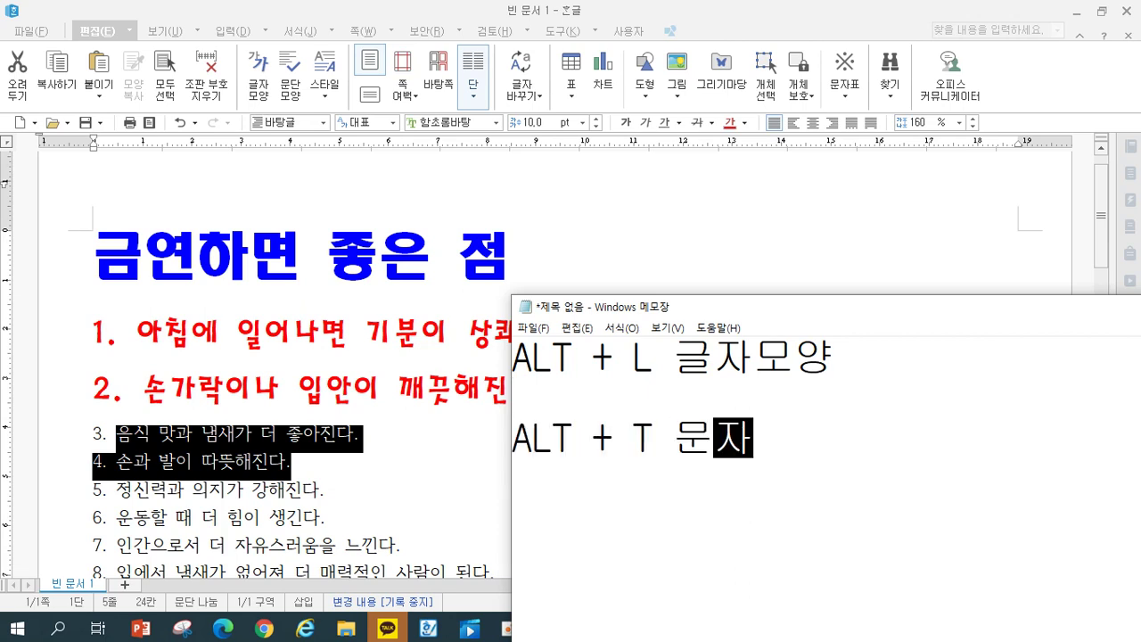
key("BackSpace")
key("BackSpace")
type("단모양")
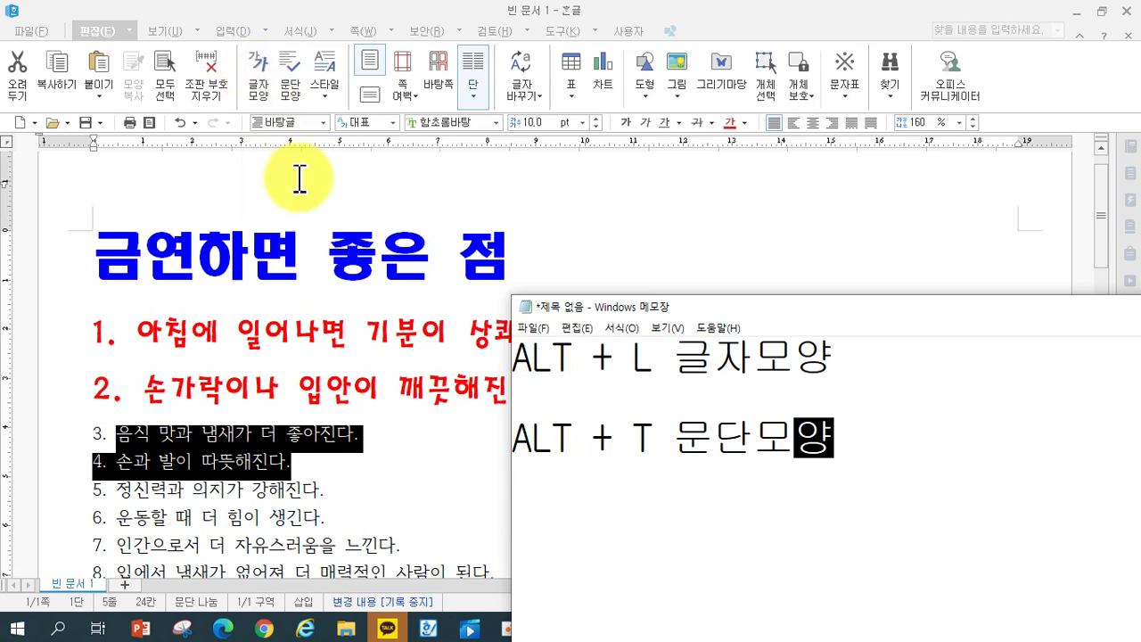
Switch back to the Hangul document and change the font of list items 3 and 4 to 한컴 소망 M.
left_click(387, 484)
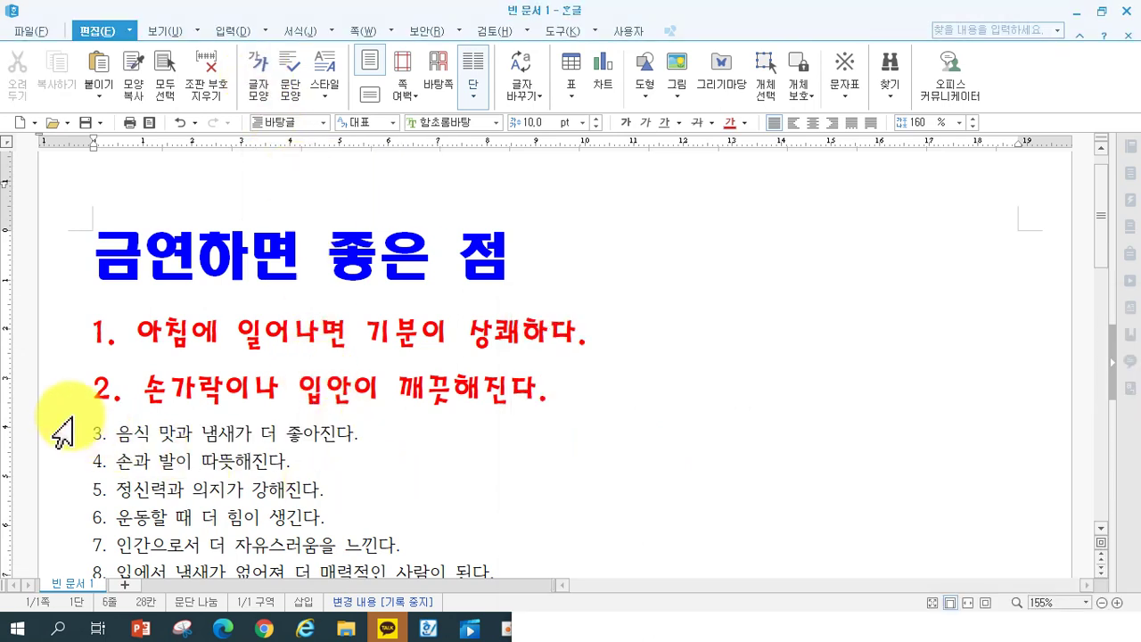
left_click_drag(49, 434, 62, 471)
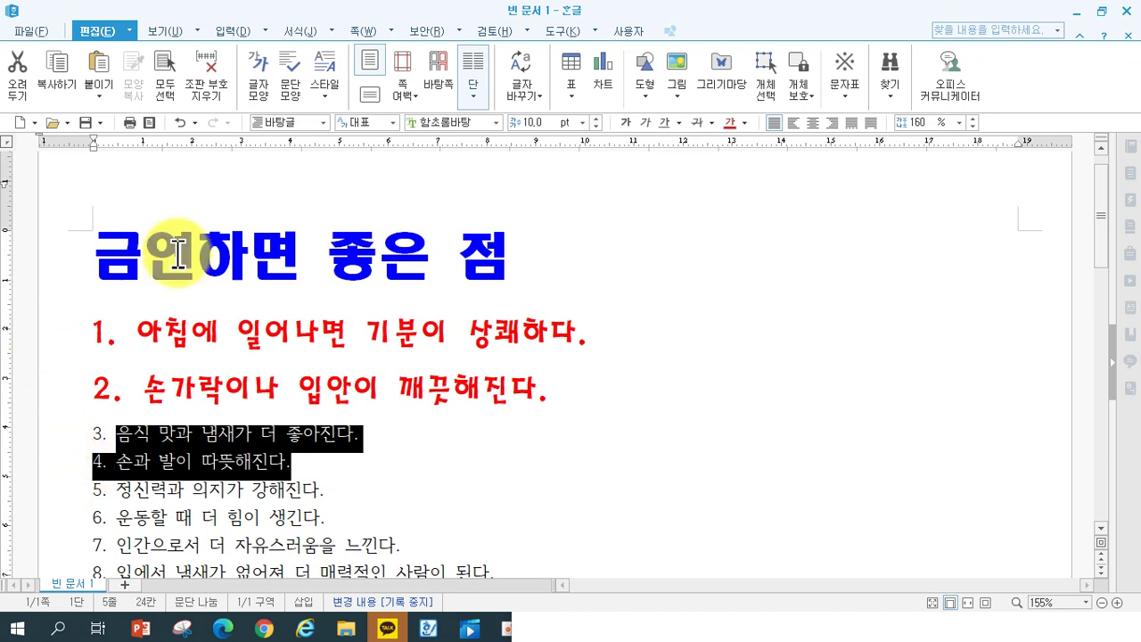
left_click(455, 125)
type("한컴")
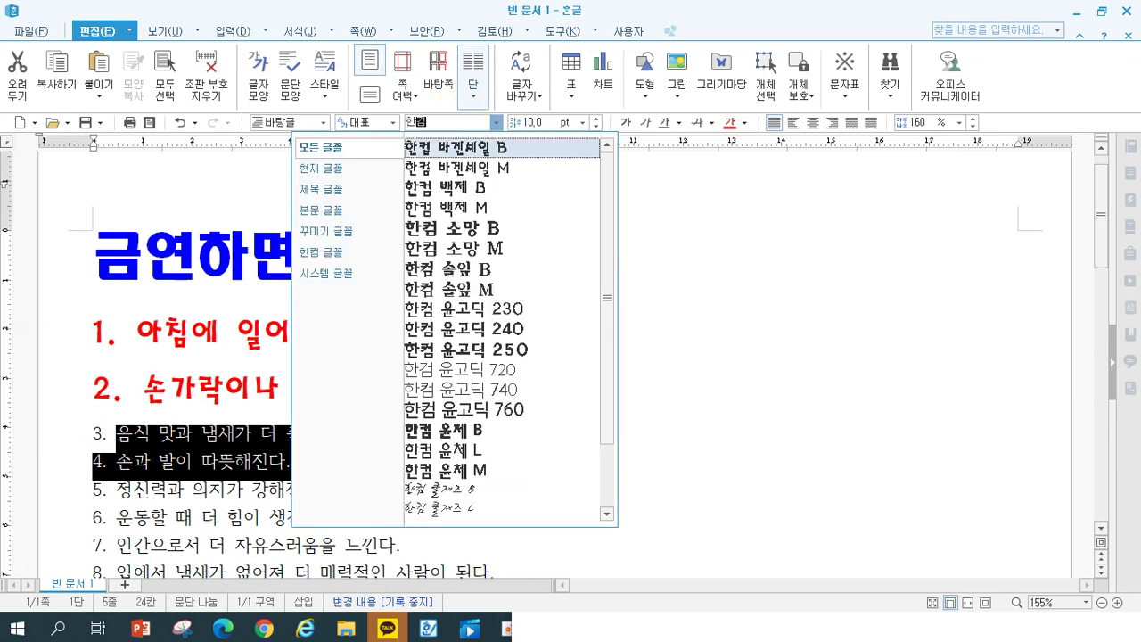
left_click(470, 252)
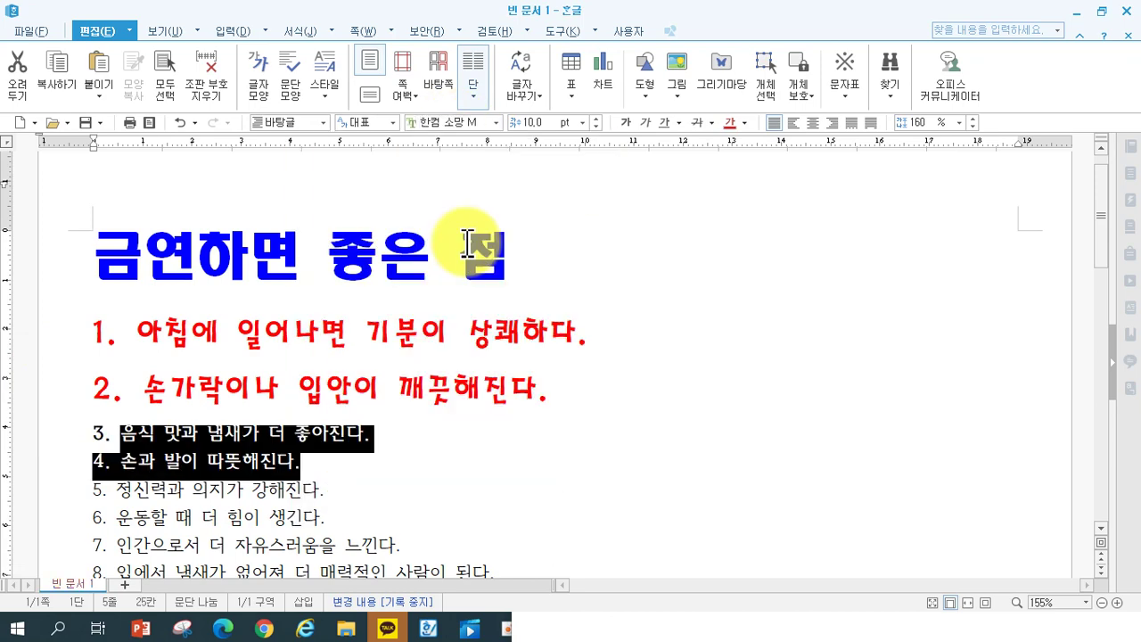
Set list items 3 and 4 to 15 pt and colour their text purple.
left_click(551, 118)
type("15")
key("Return")
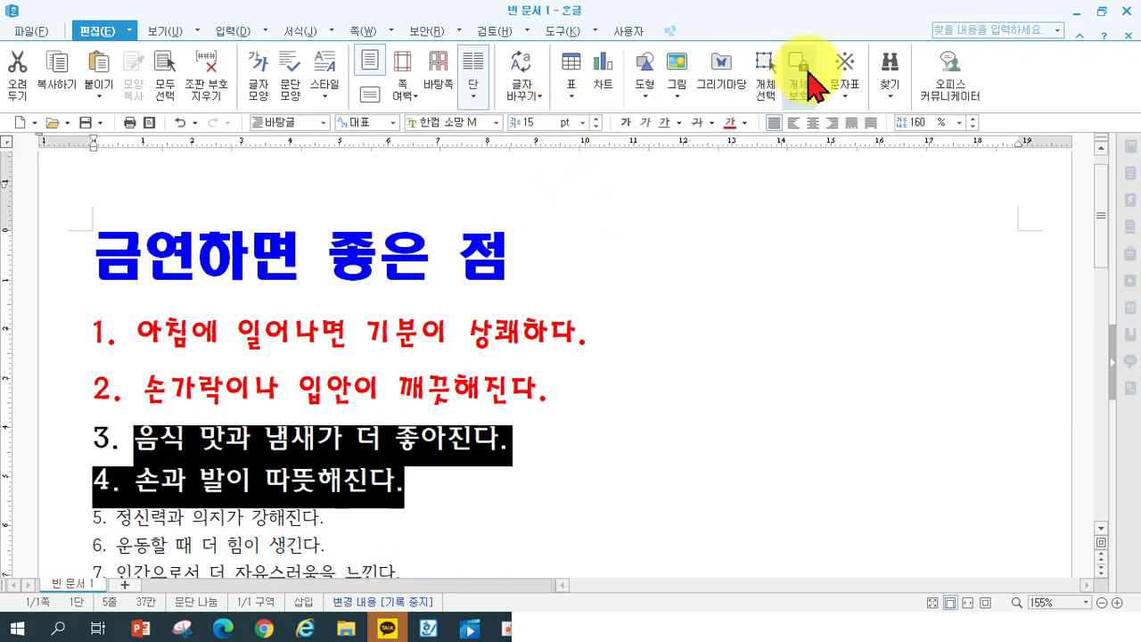
left_click(743, 122)
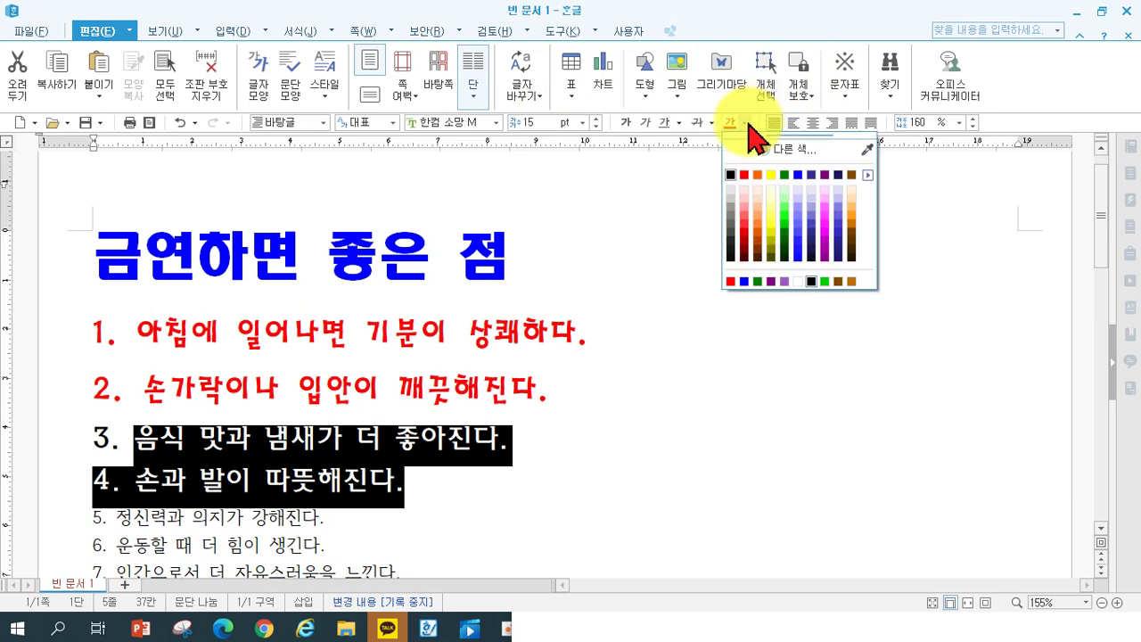
left_click(823, 182)
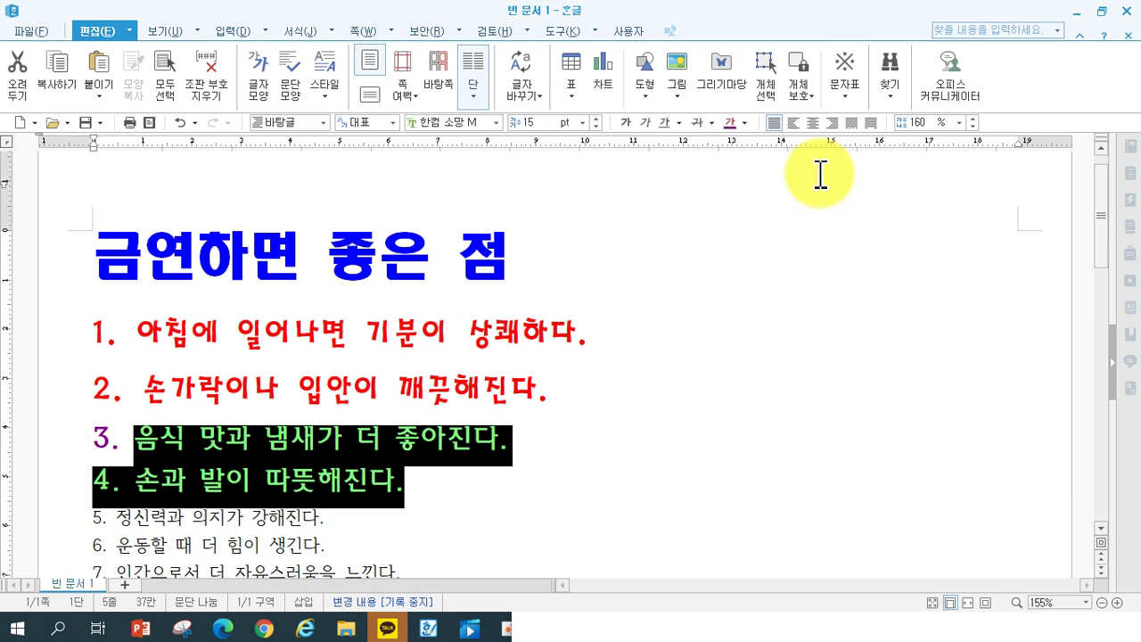
Give the selected text of list items 3 and 4 a solid red 0.1 mm character border on all sides.
key("alt+l")
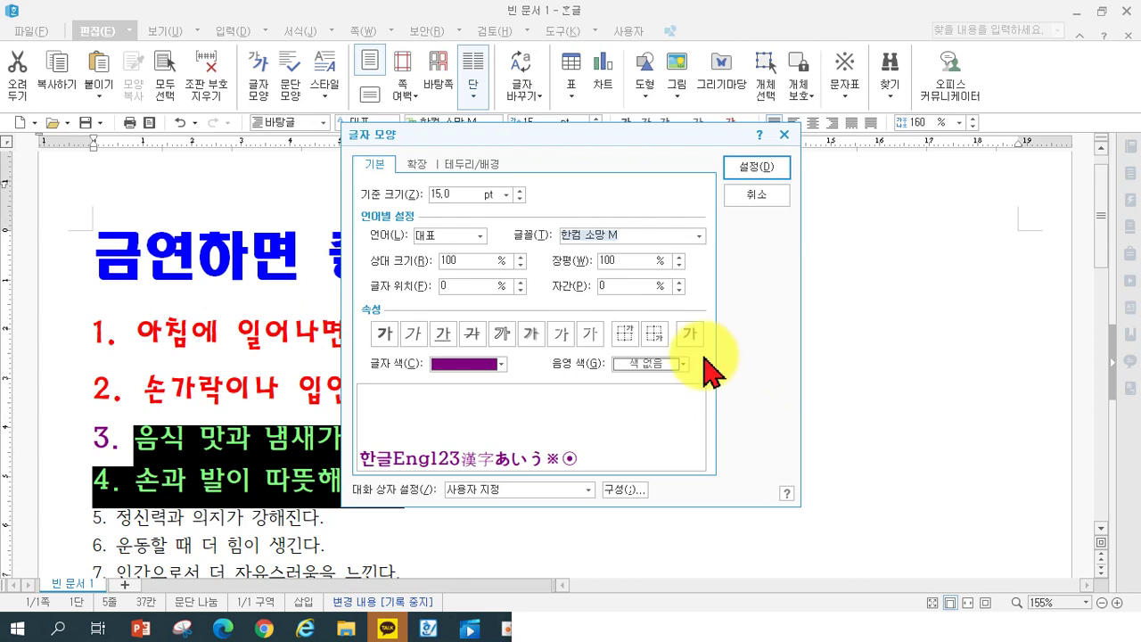
left_click(466, 166)
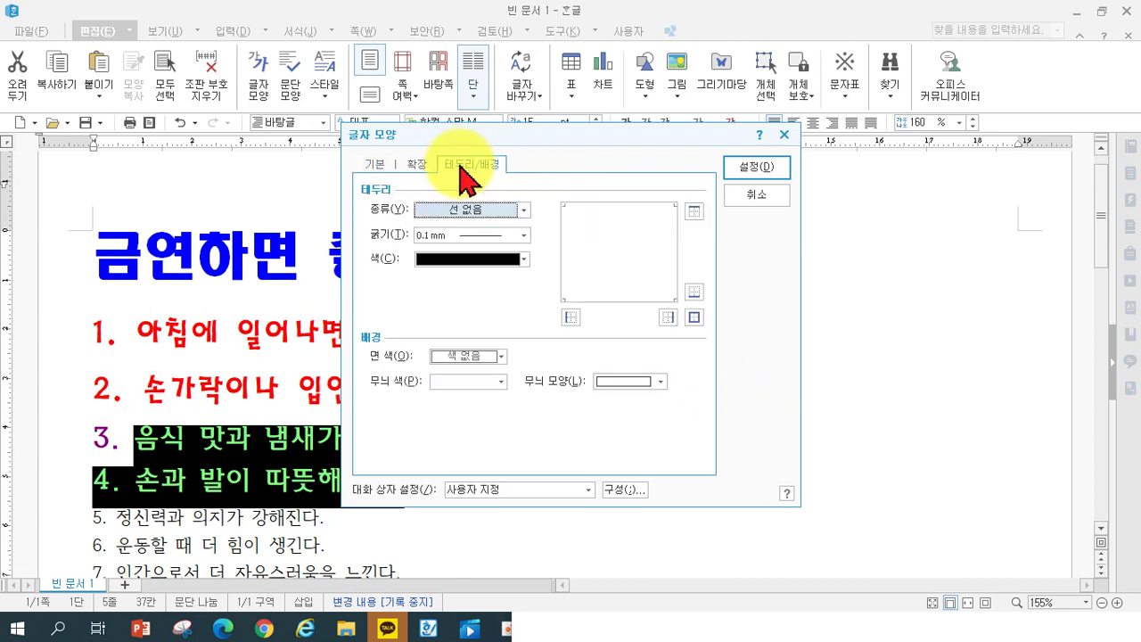
left_click(464, 210)
left_click(464, 254)
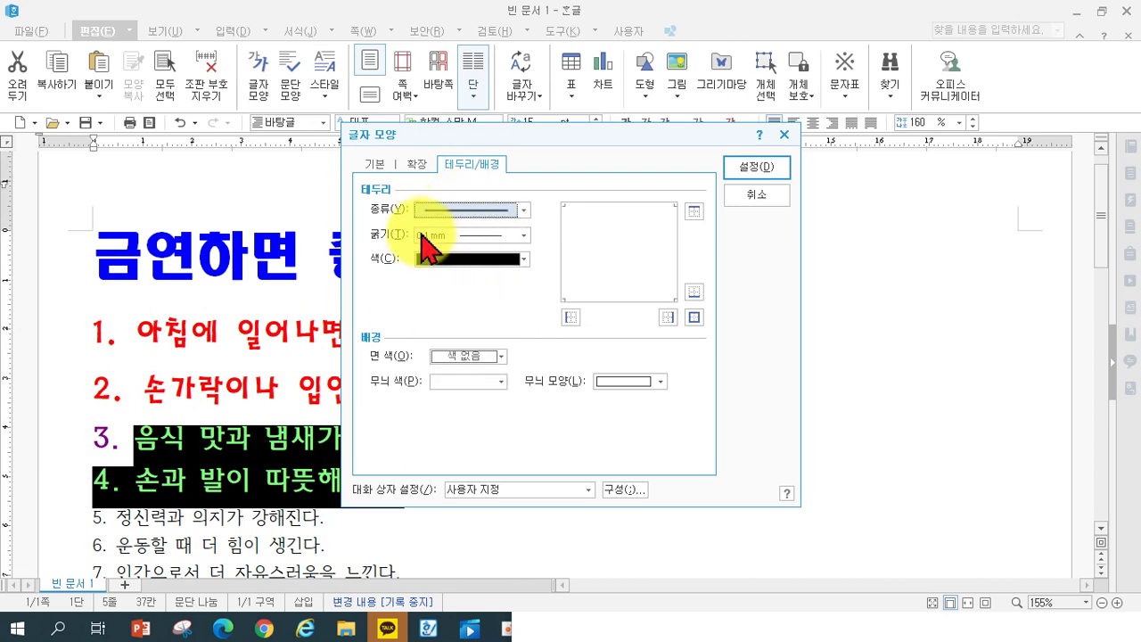
left_click(450, 259)
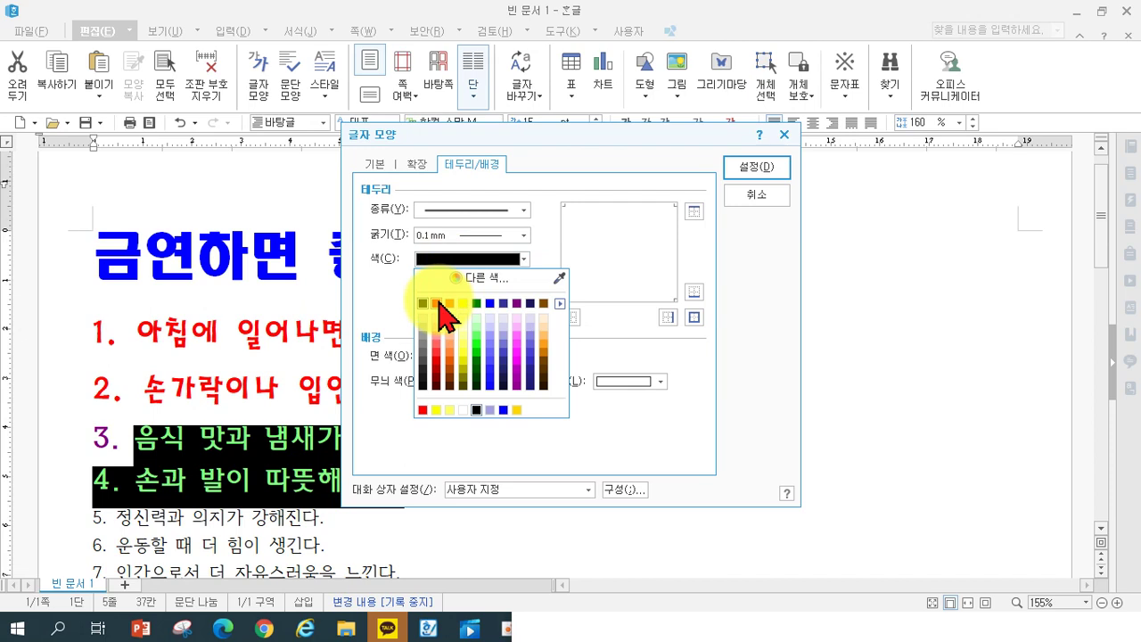
left_click(442, 314)
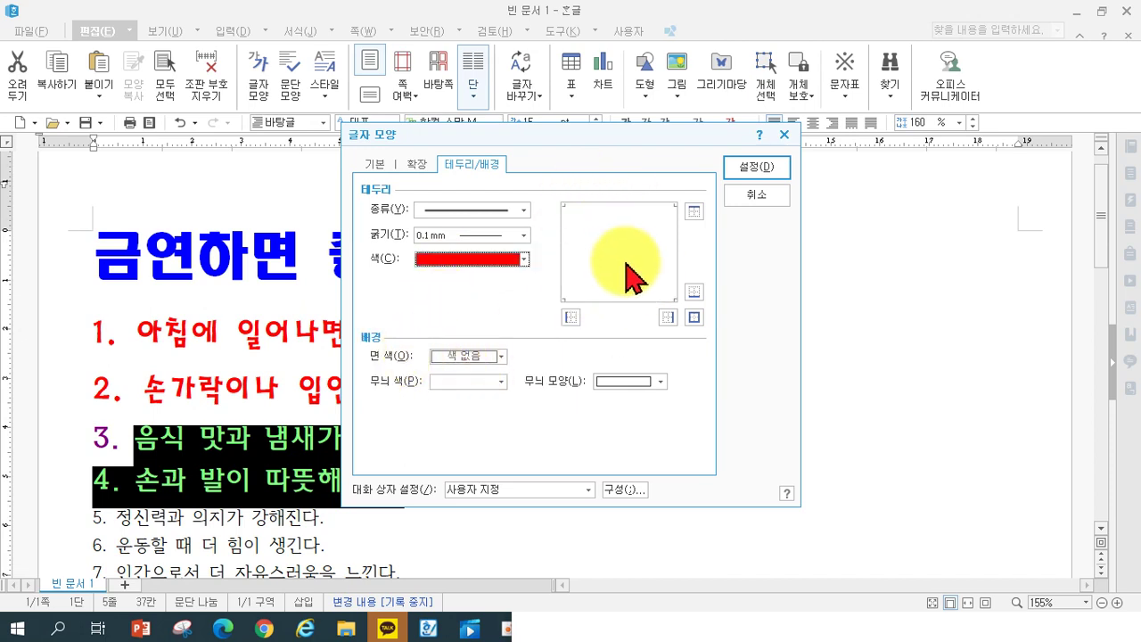
left_click(694, 317)
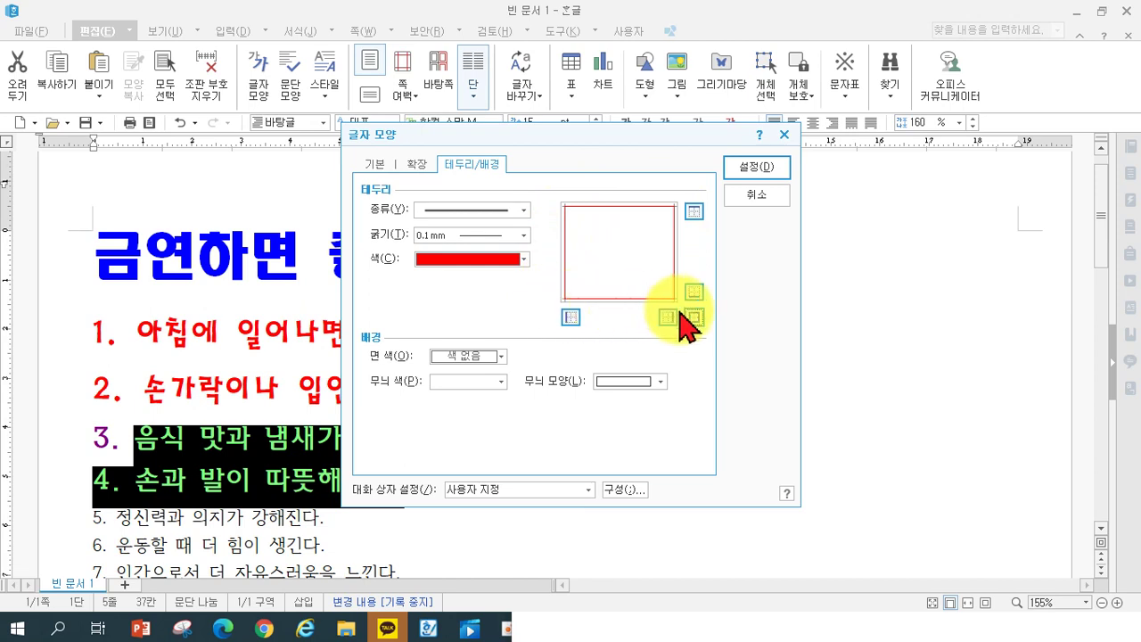
Set a yellow background fill for the bordered text of items 3 and 4 and apply the character formatting.
left_click(479, 355)
left_click(483, 405)
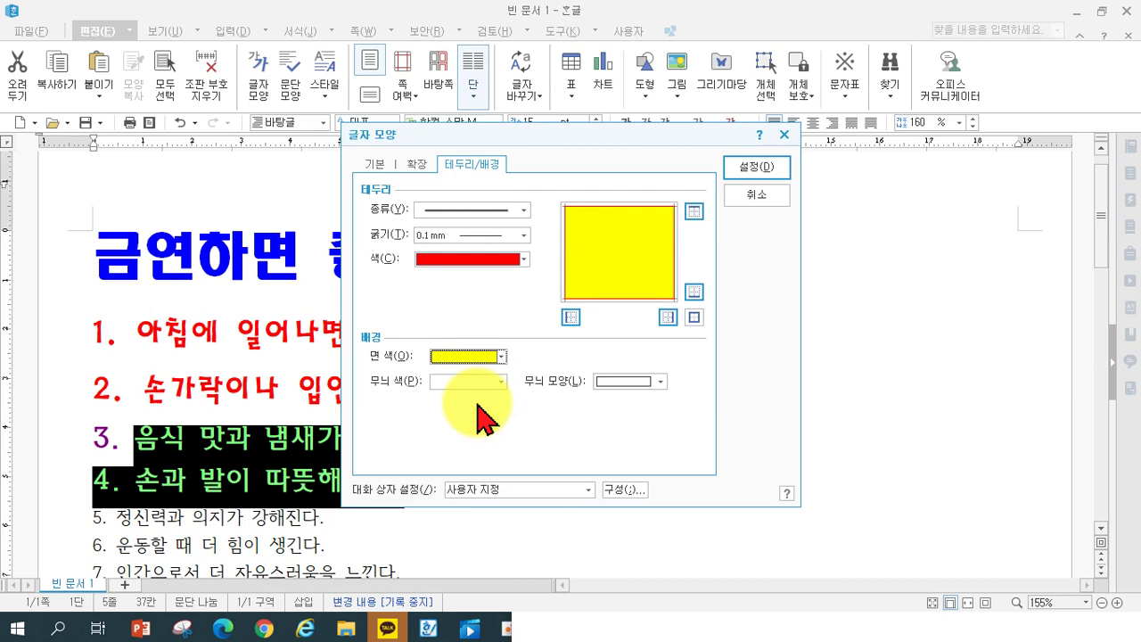
left_click(740, 171)
left_click(771, 370)
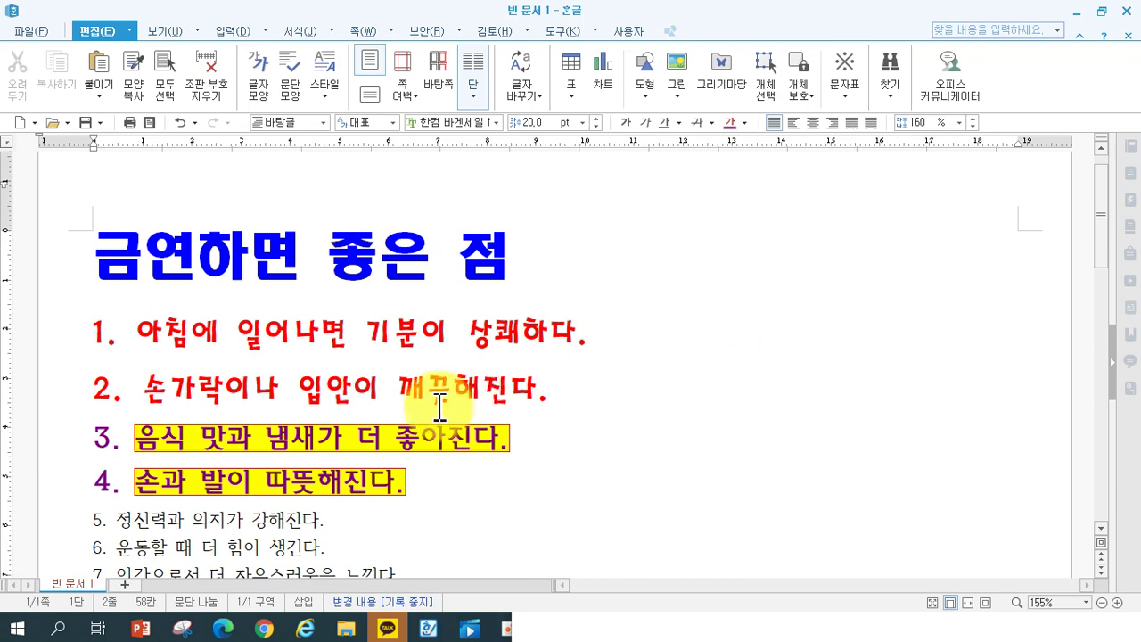
Change list items 5 and 6 to the 휴먼모음T font at 16 pt.
scroll(395, 408, "down", 3)
left_click_drag(75, 361, 64, 410)
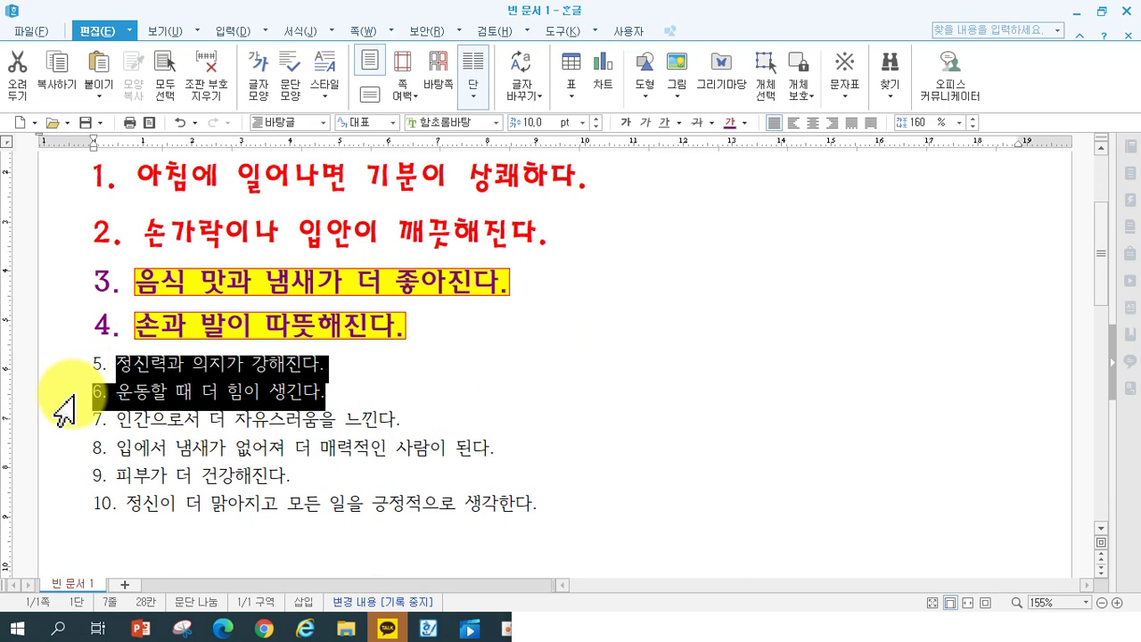
left_click(446, 121)
type("휴")
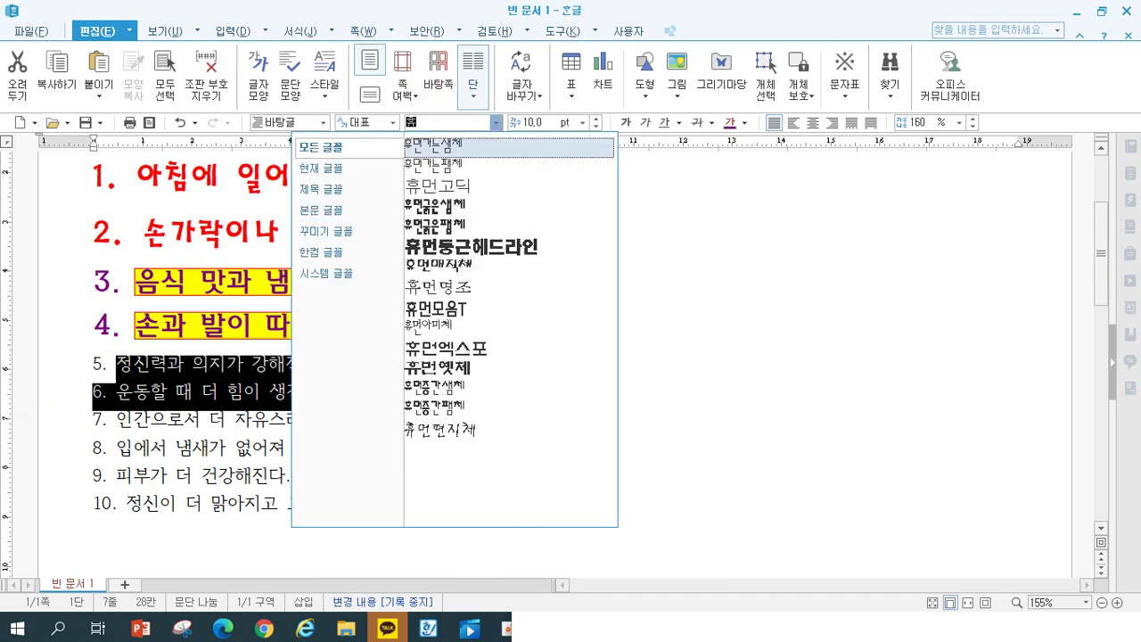
left_click(459, 311)
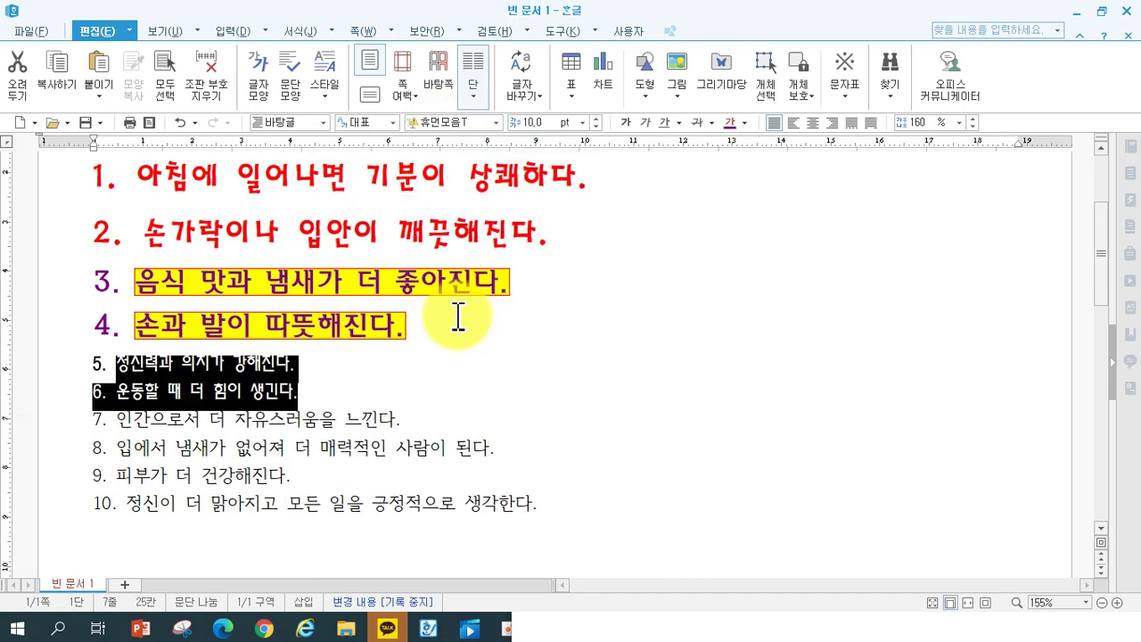
left_click(543, 121)
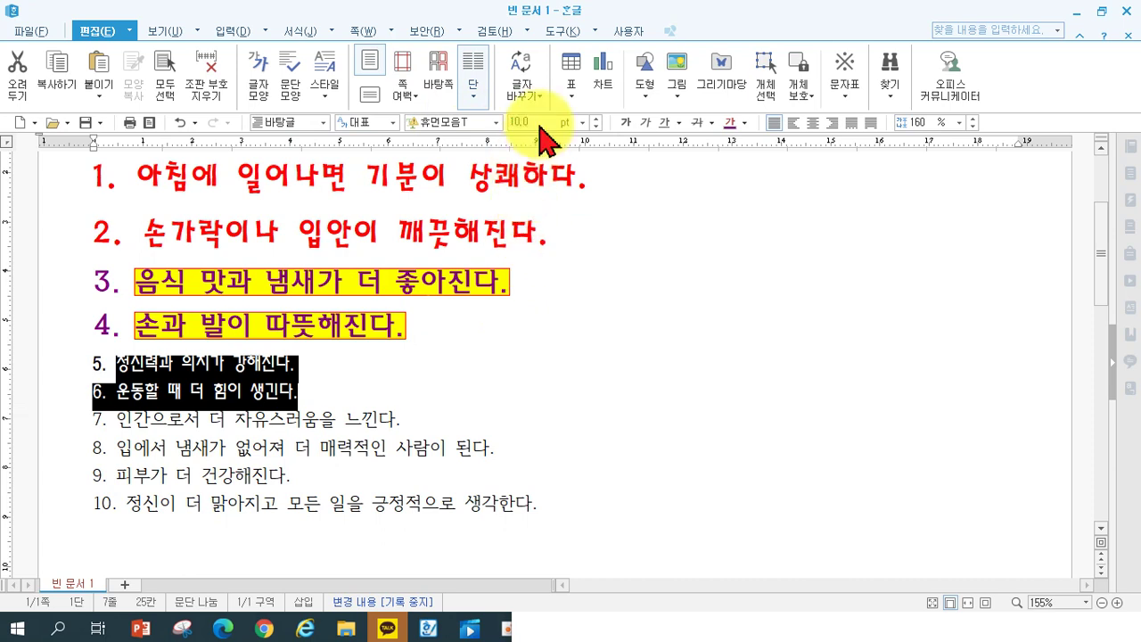
type("16")
key("Return")
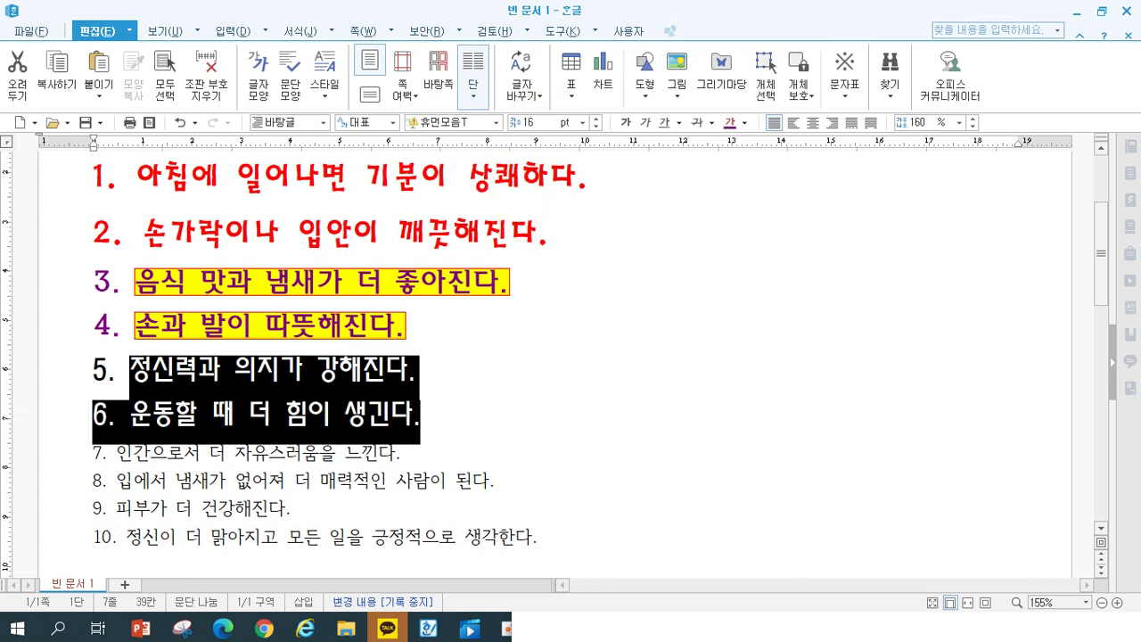
Italicize list items 5 and 6 and colour their text brown.
left_click(646, 124)
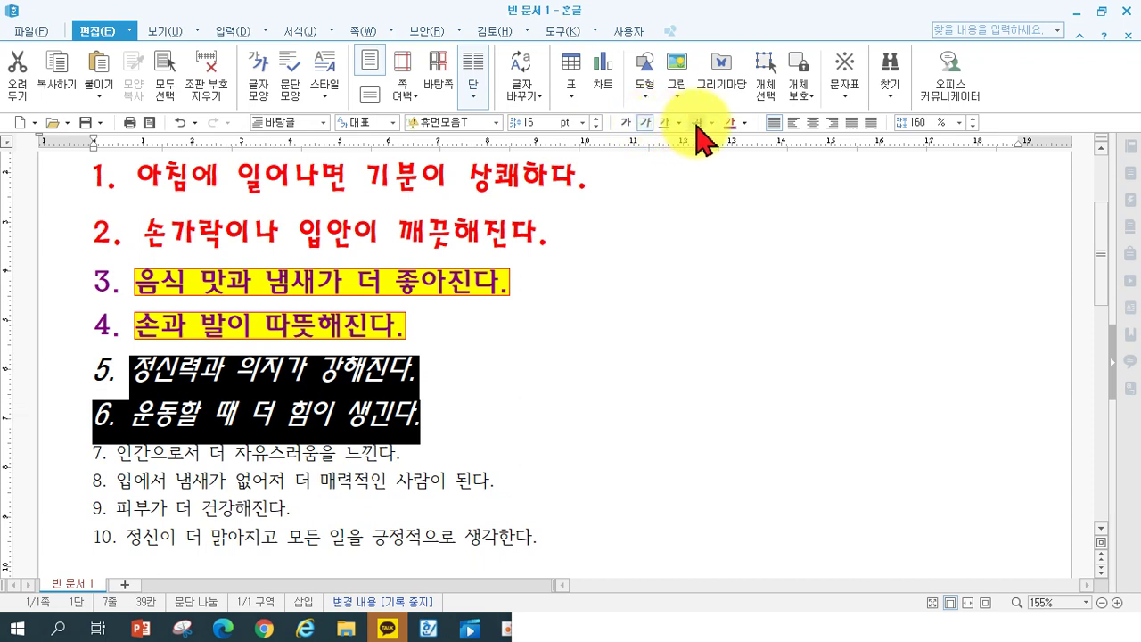
left_click(745, 122)
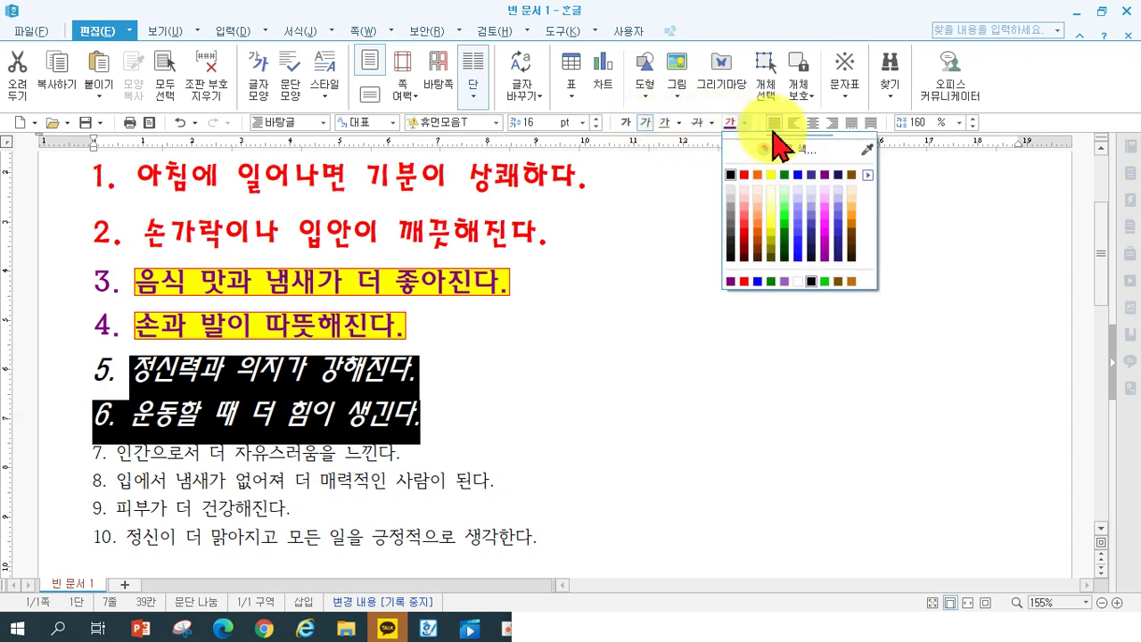
left_click(852, 184)
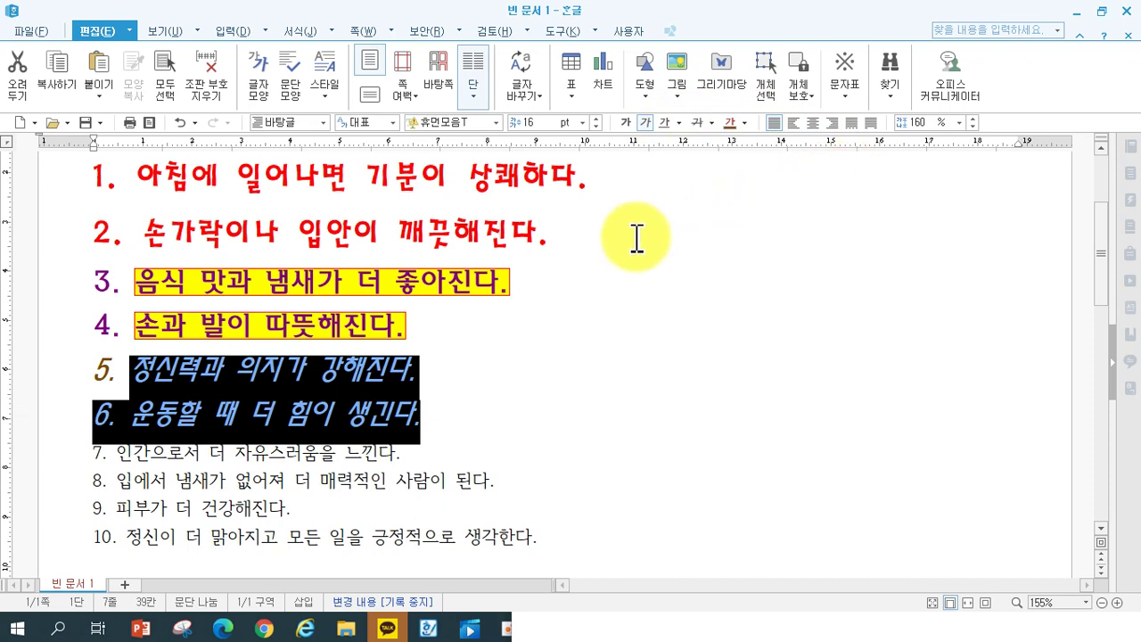
Change list items 7 and 8 to the 휴먼엑스포 font and give them a double underline.
left_click_drag(45, 457, 46, 495)
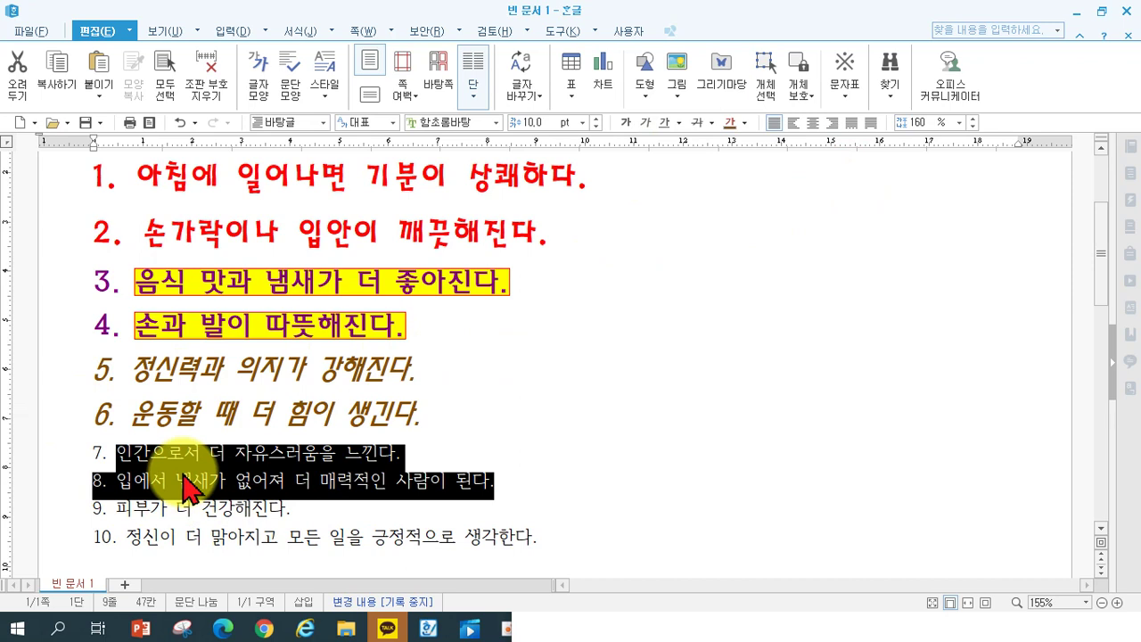
left_click(419, 123)
scroll(580, 223, "down", 5)
left_click(541, 348)
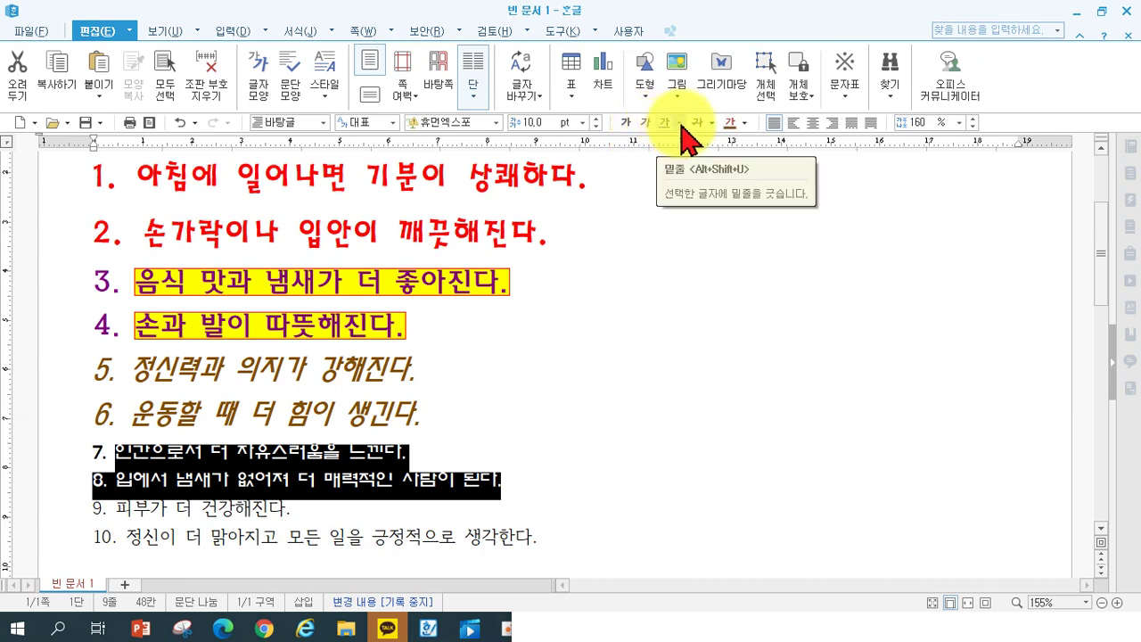
left_click(680, 124)
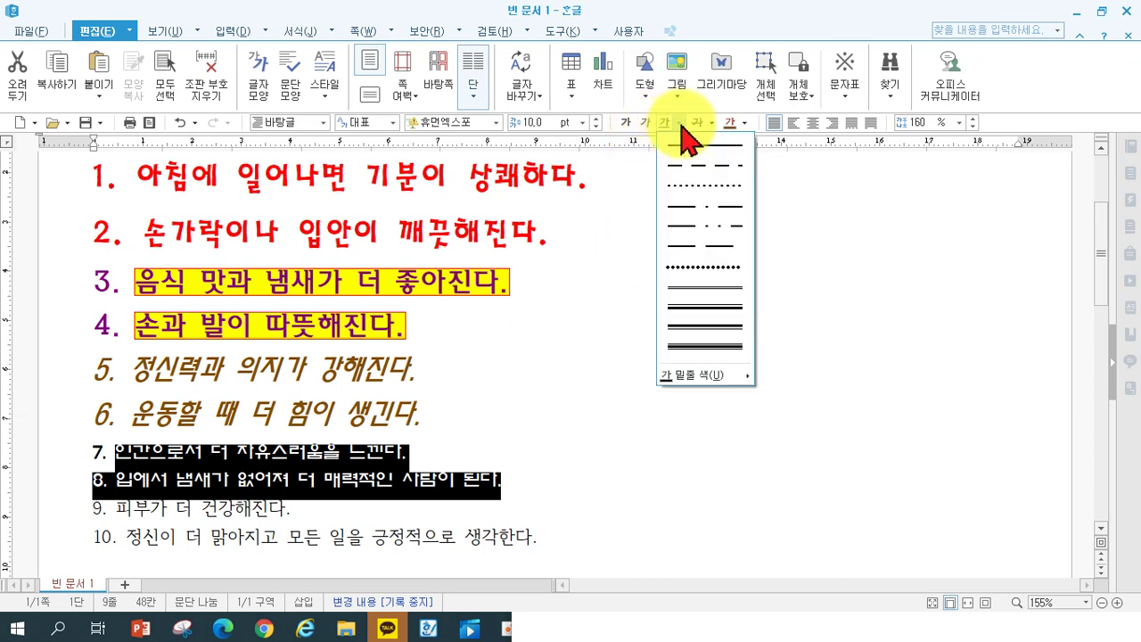
left_click(692, 290)
Set list items 7 and 8 to 16 pt and colour their text blue.
left_click(546, 127)
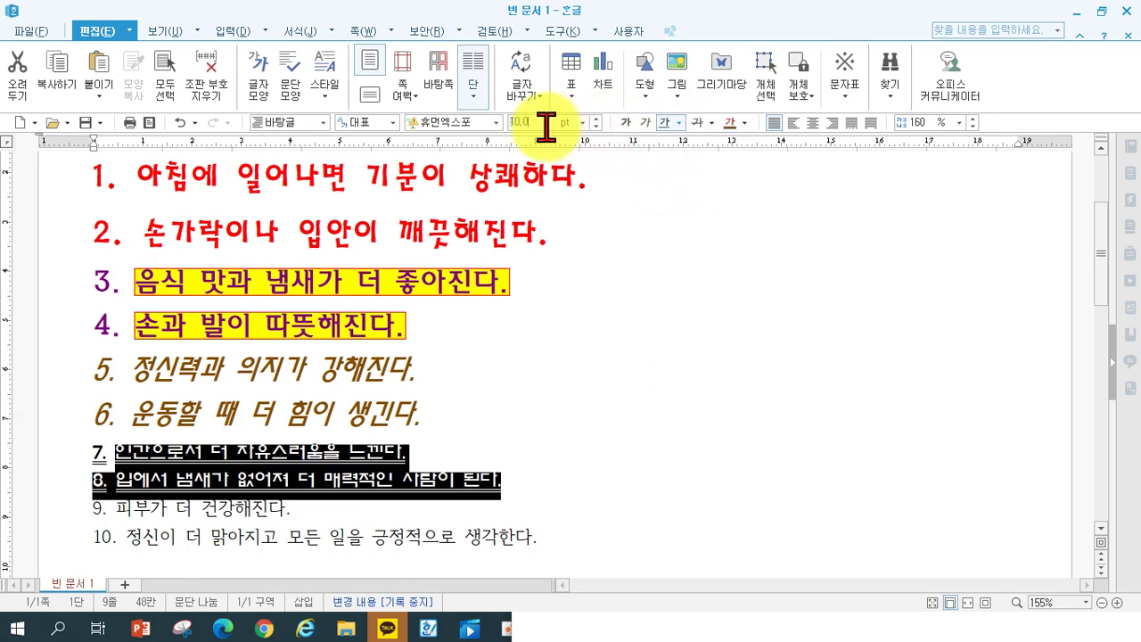
type("16")
key("Return")
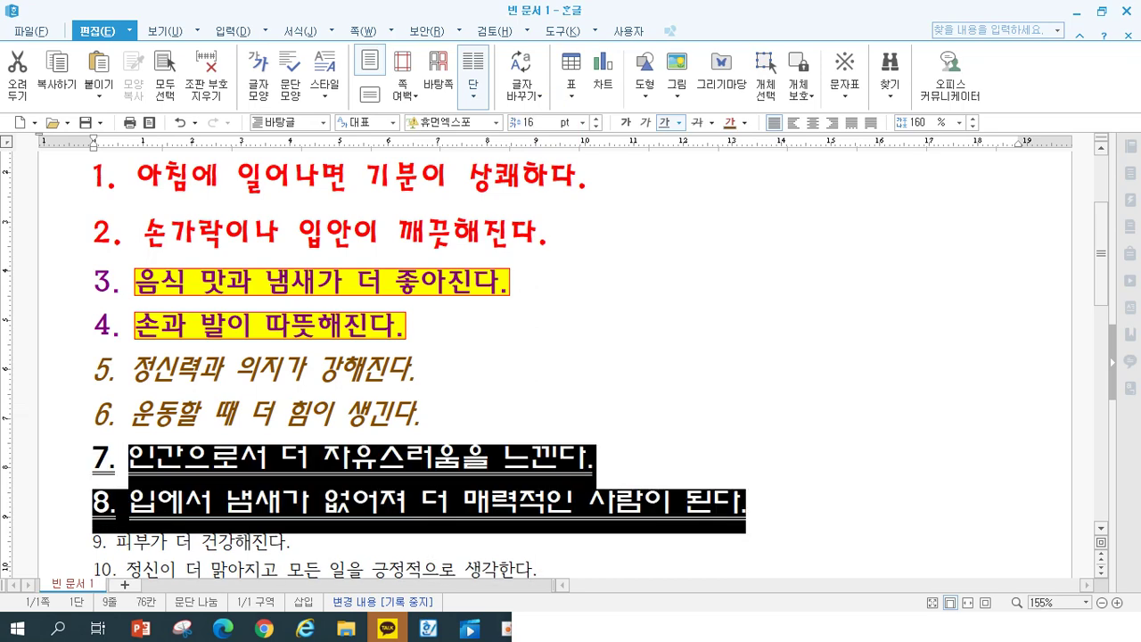
left_click(744, 123)
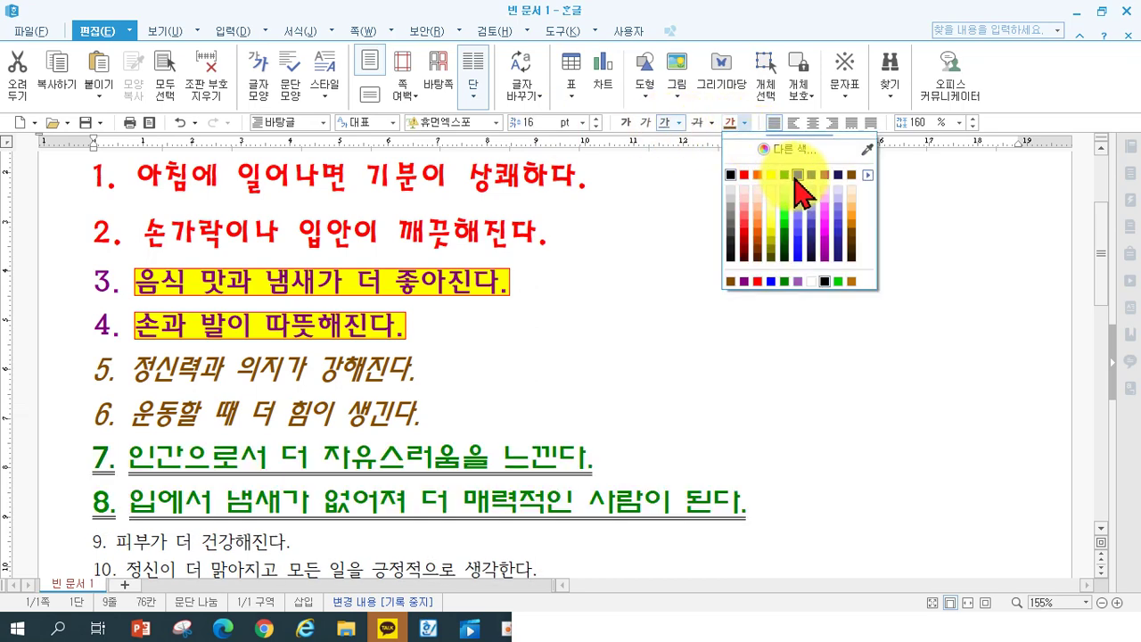
left_click(797, 190)
left_click(658, 361)
Change the font of list items 9 and 10 to 옥수수.
scroll(454, 390, "down", 3)
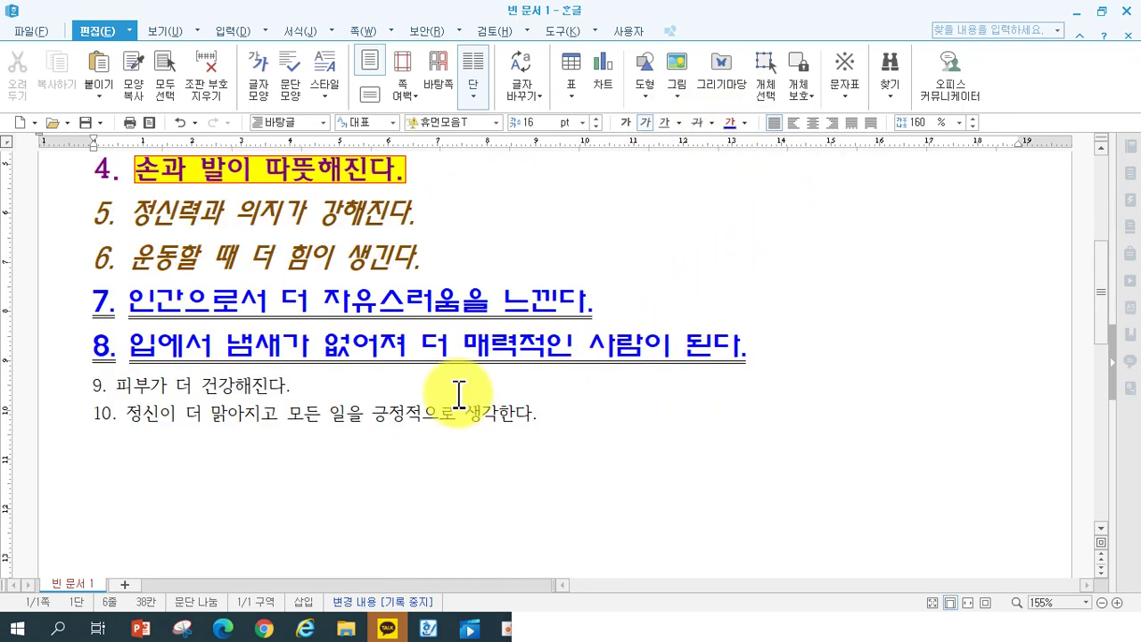
left_click_drag(26, 387, 55, 437)
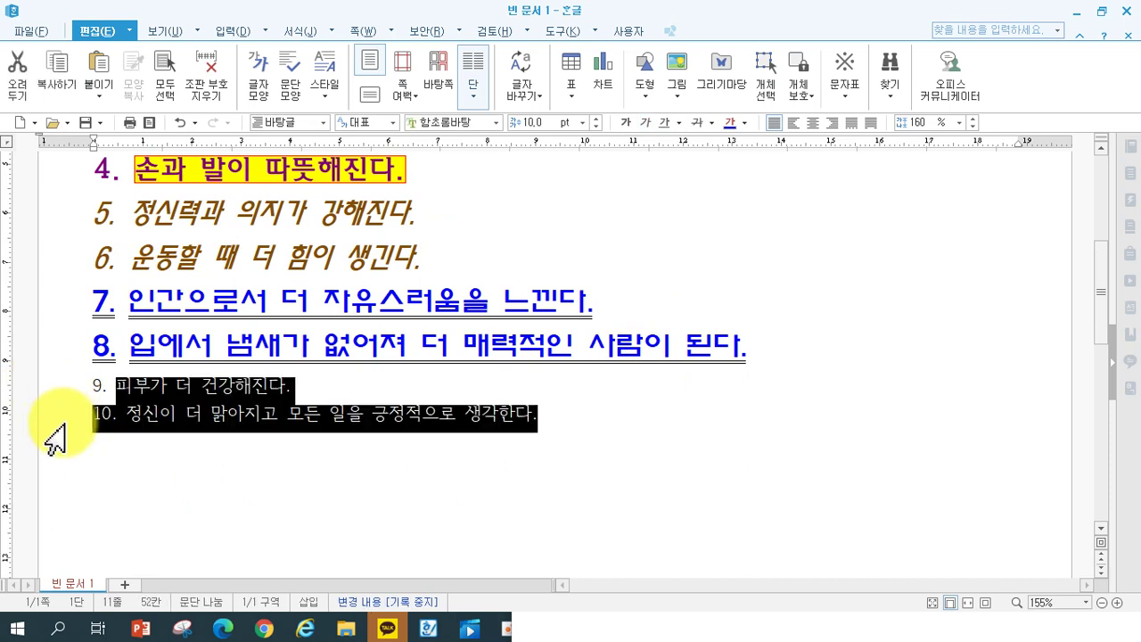
left_click(428, 123)
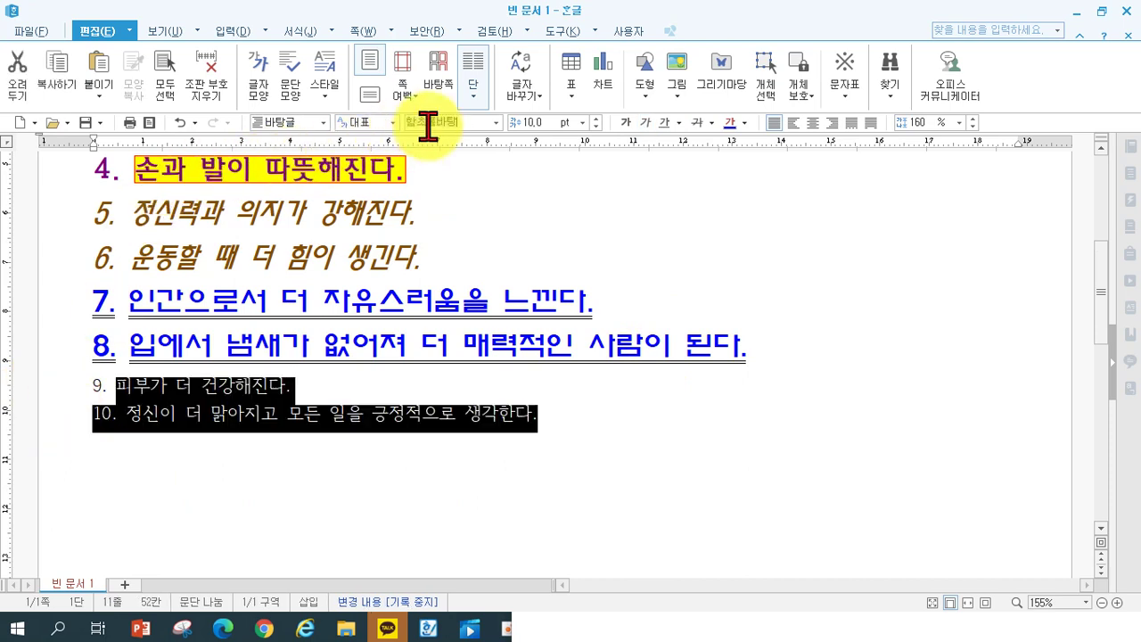
type("휴수수")
key("Return")
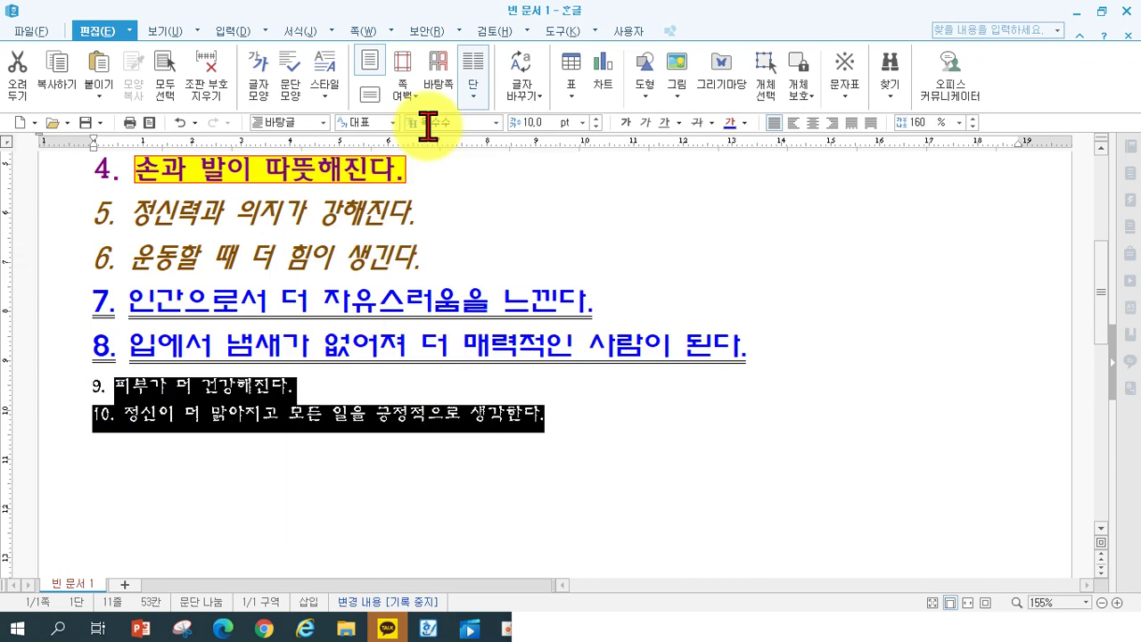
Set list items 9 and 10 to 16 pt and colour their text red.
left_click(546, 122)
type("16")
key("Return")
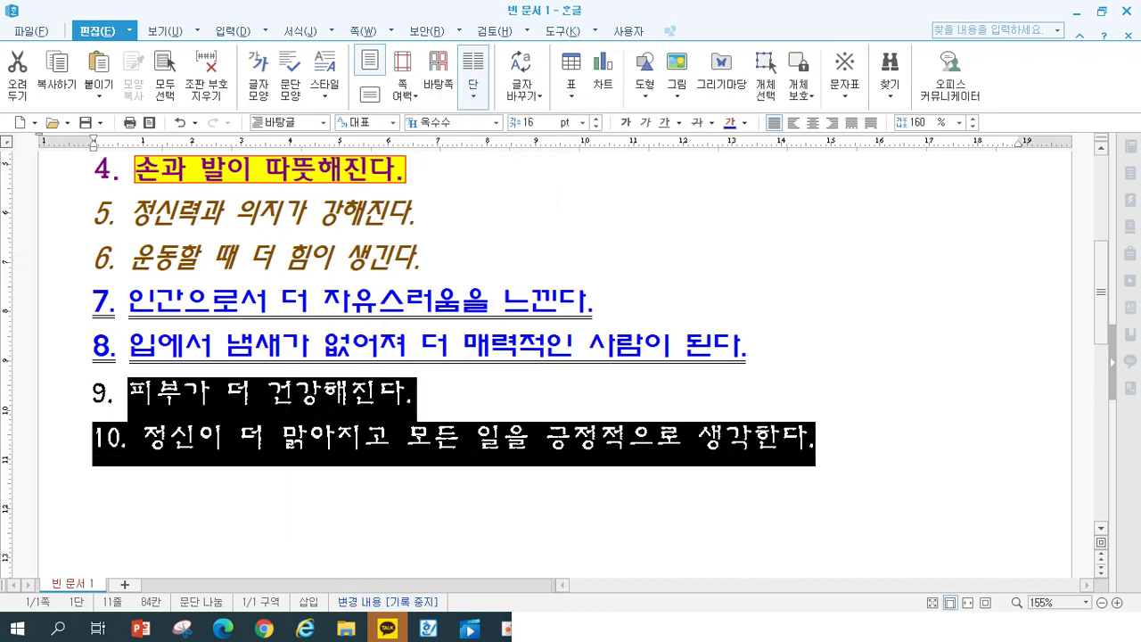
left_click(744, 124)
left_click(742, 179)
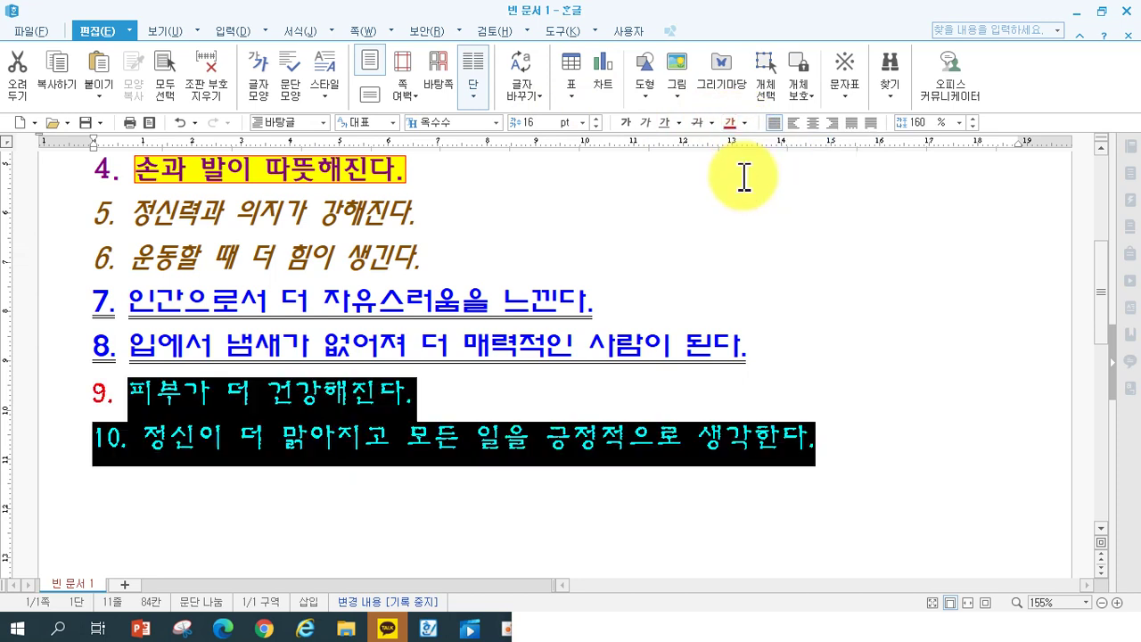
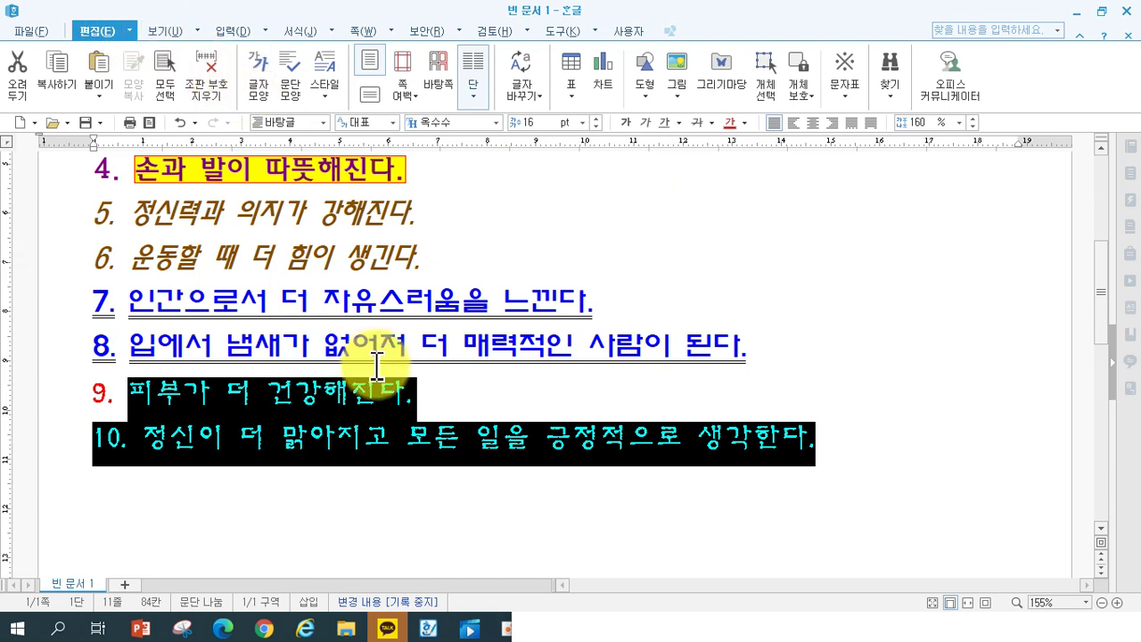
Apply yellow character shading (음영 색) to list items 9 and 10 and clear the selection.
key("alt+l")
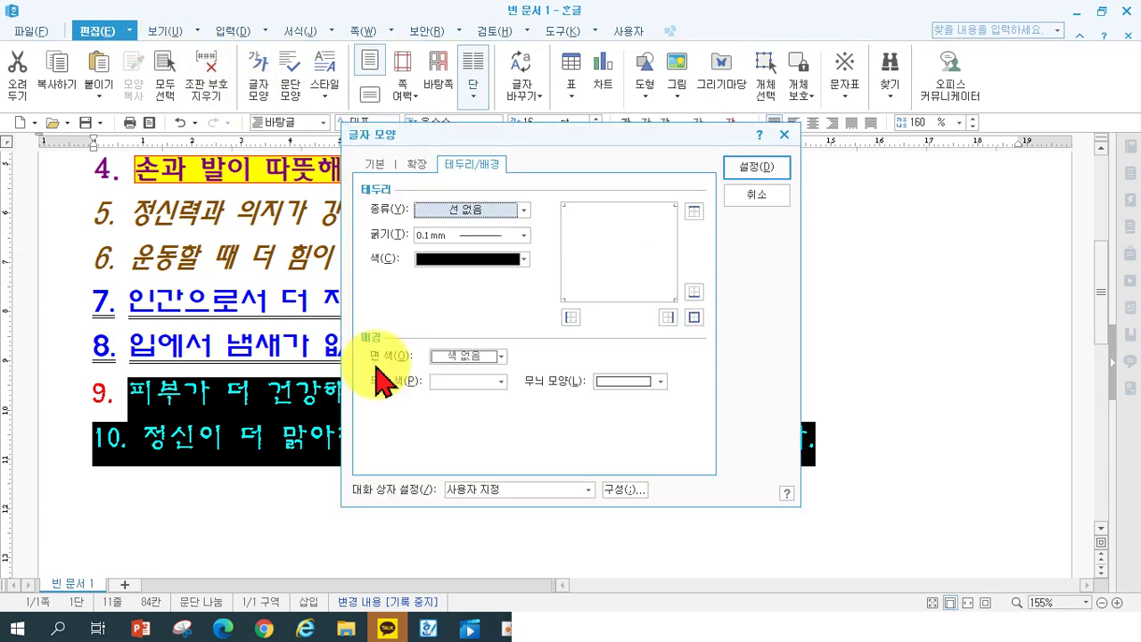
left_click(375, 164)
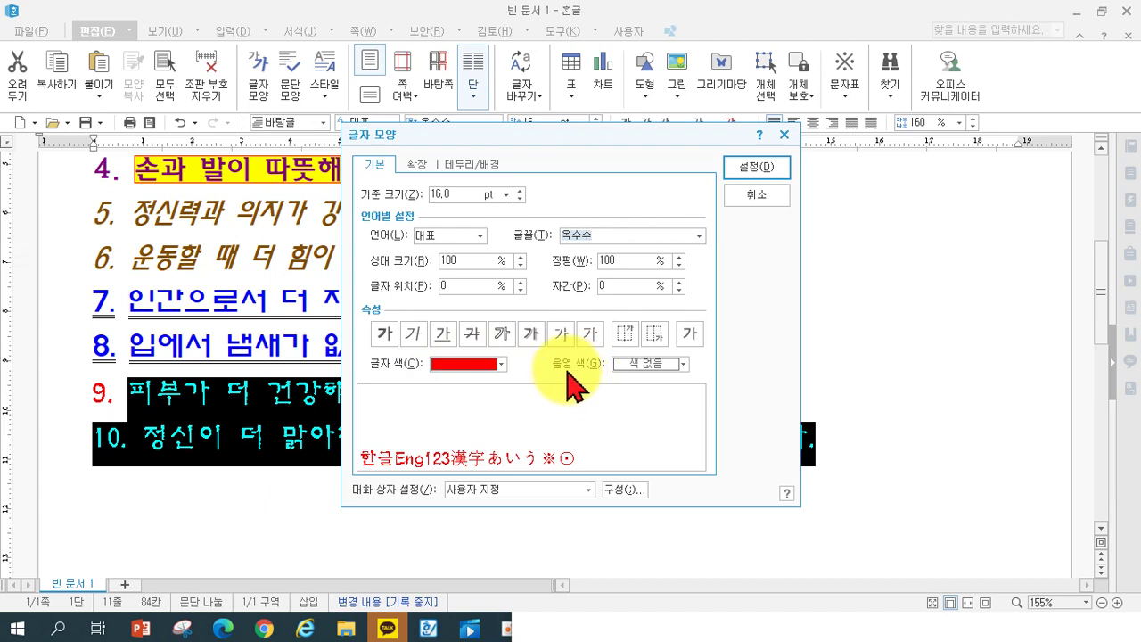
left_click(639, 366)
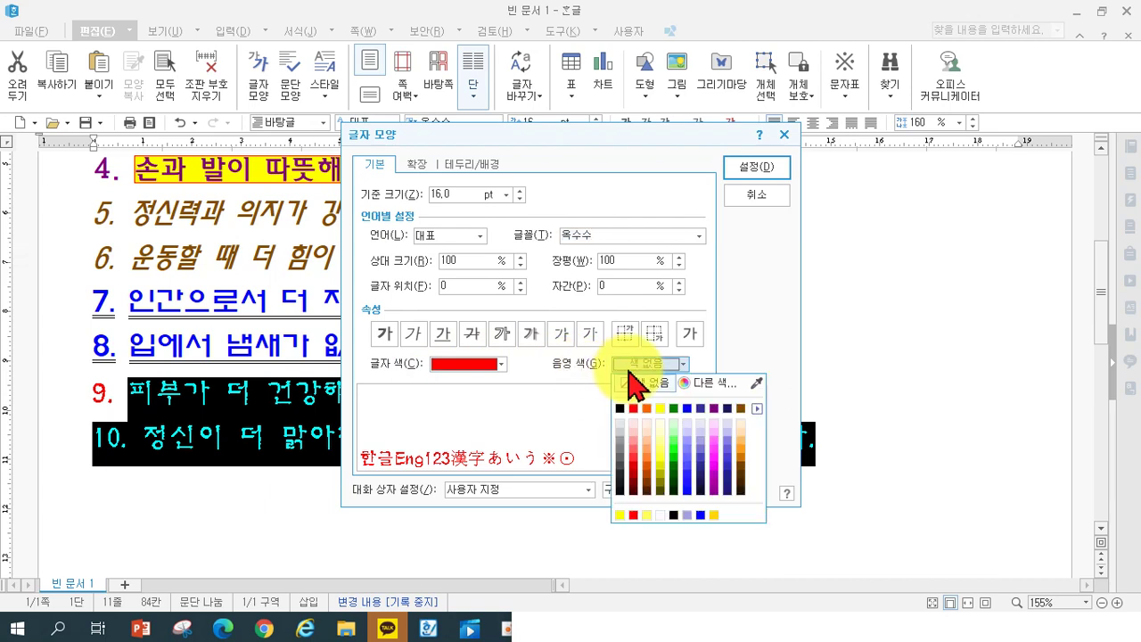
left_click(660, 410)
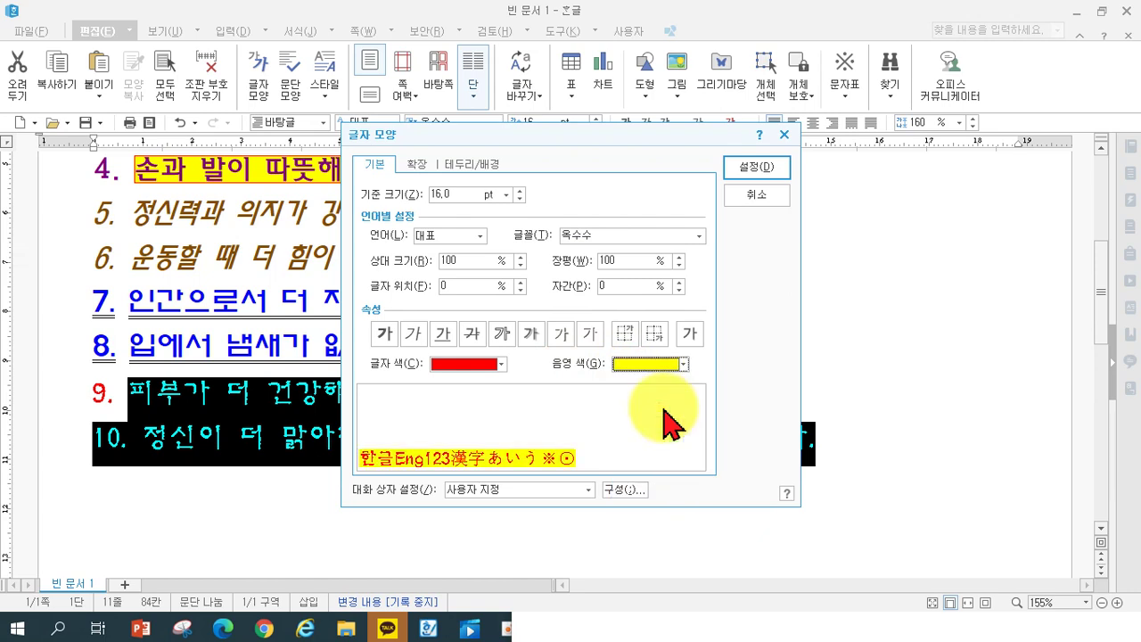
left_click(785, 168)
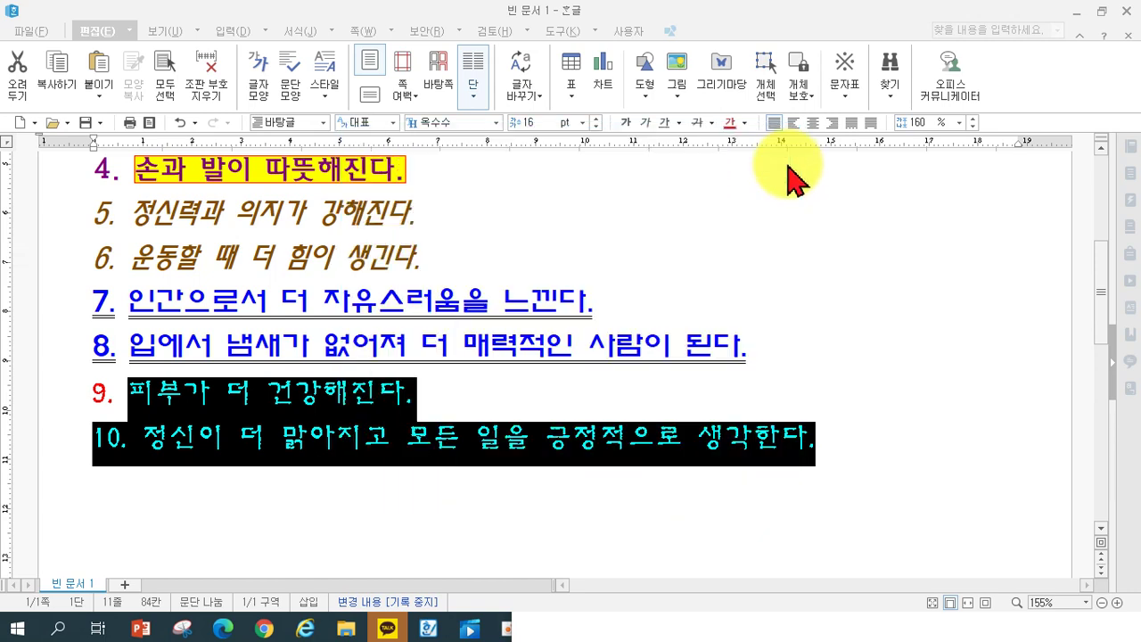
left_click(963, 349)
scroll(880, 356, "up", 3)
scroll(880, 357, "down", 3)
scroll(879, 359, "up", 2)
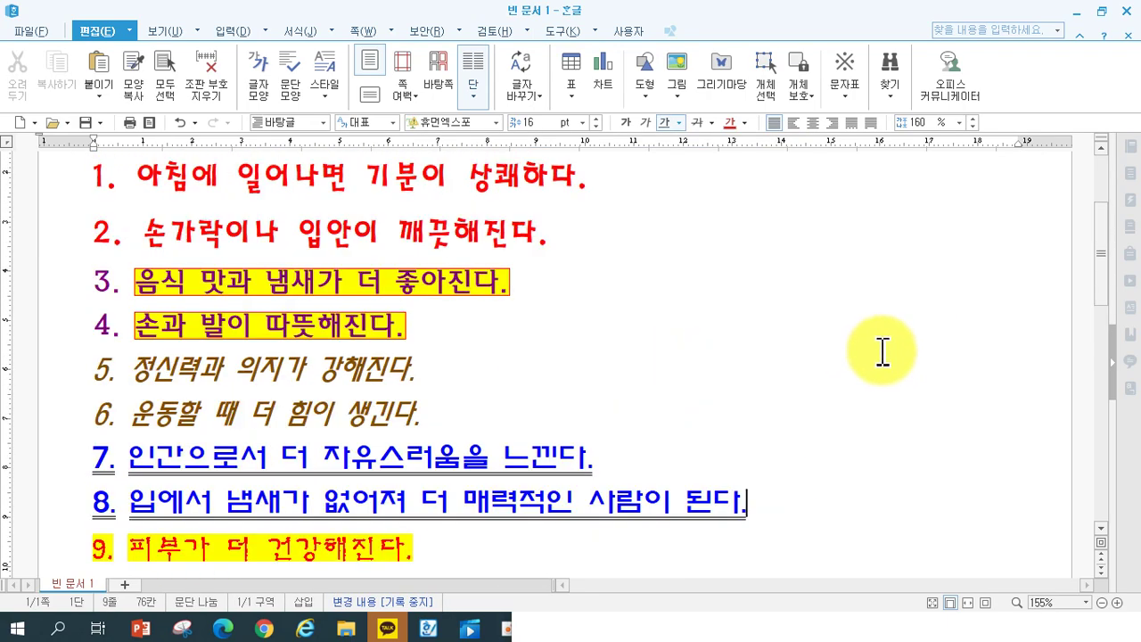
Save the document as 금연하면 좋은 점 in 한글 문서 (*.hwp) format, in the folder that holds 체질별 특징.
scroll(883, 352, "down", 2)
left_click(32, 30)
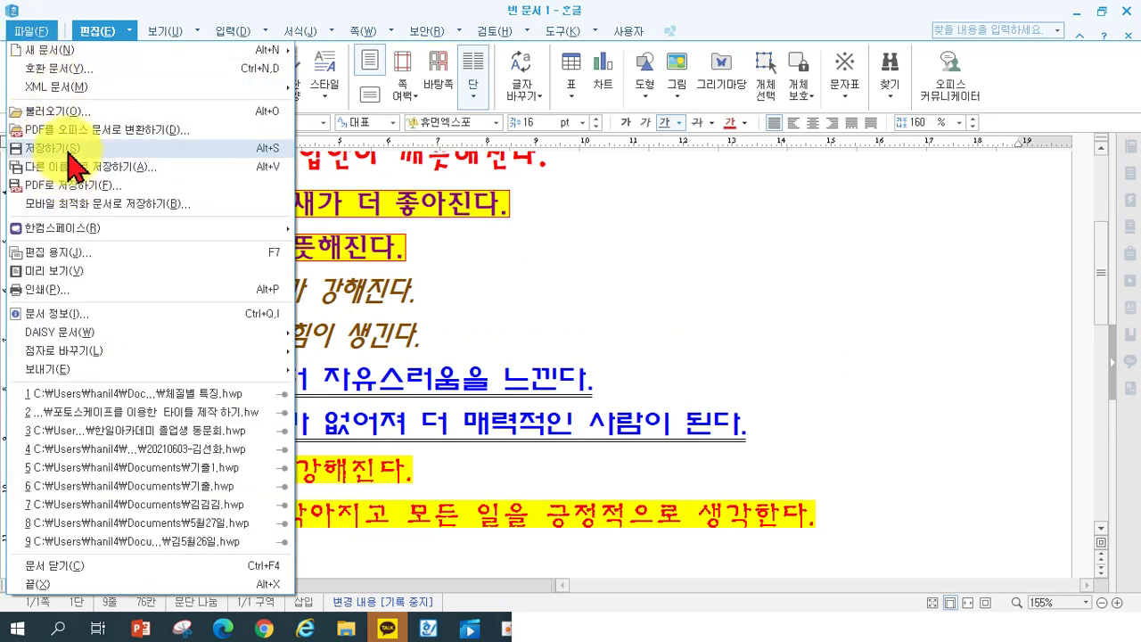
left_click(72, 162)
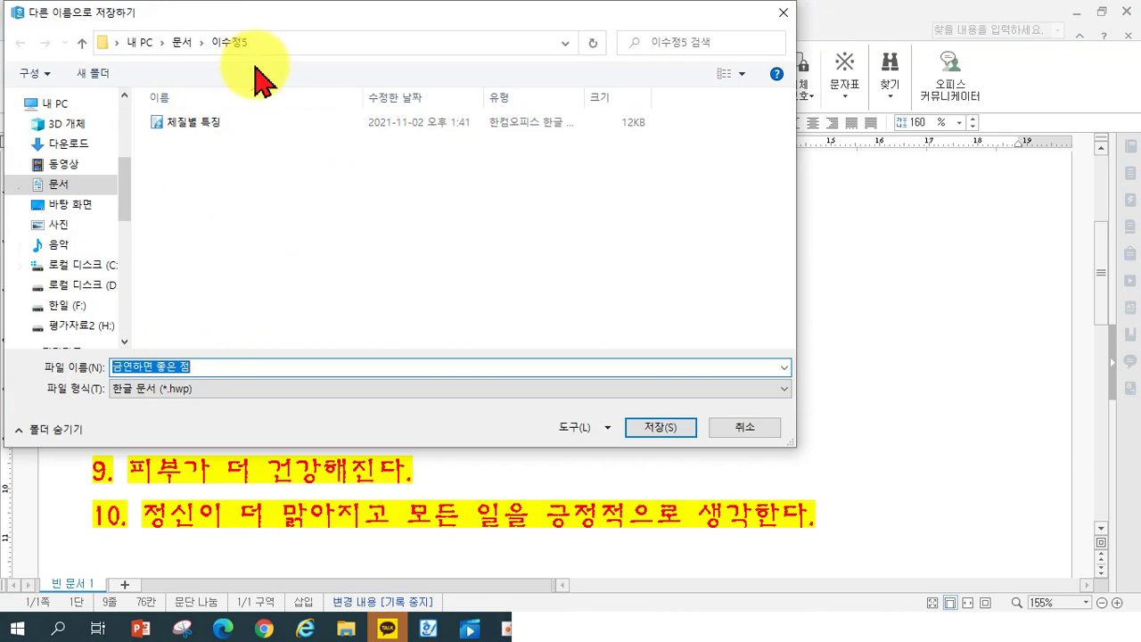
left_click(651, 432)
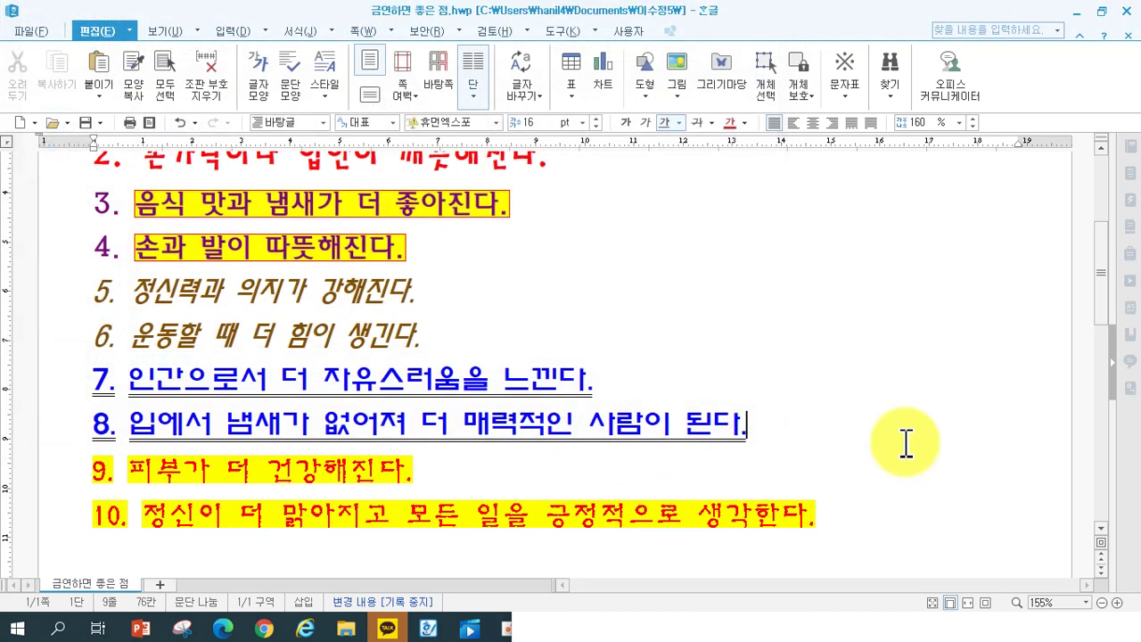
Create a new blank document and set its top and bottom page margins to 10 mm.
left_click(20, 122)
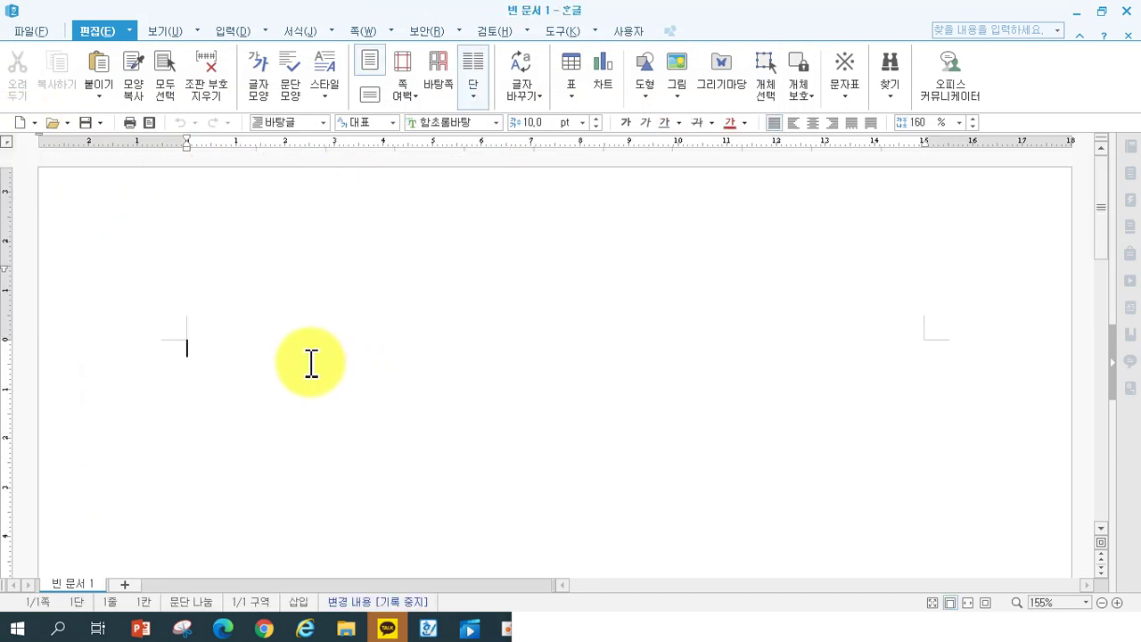
key("F7")
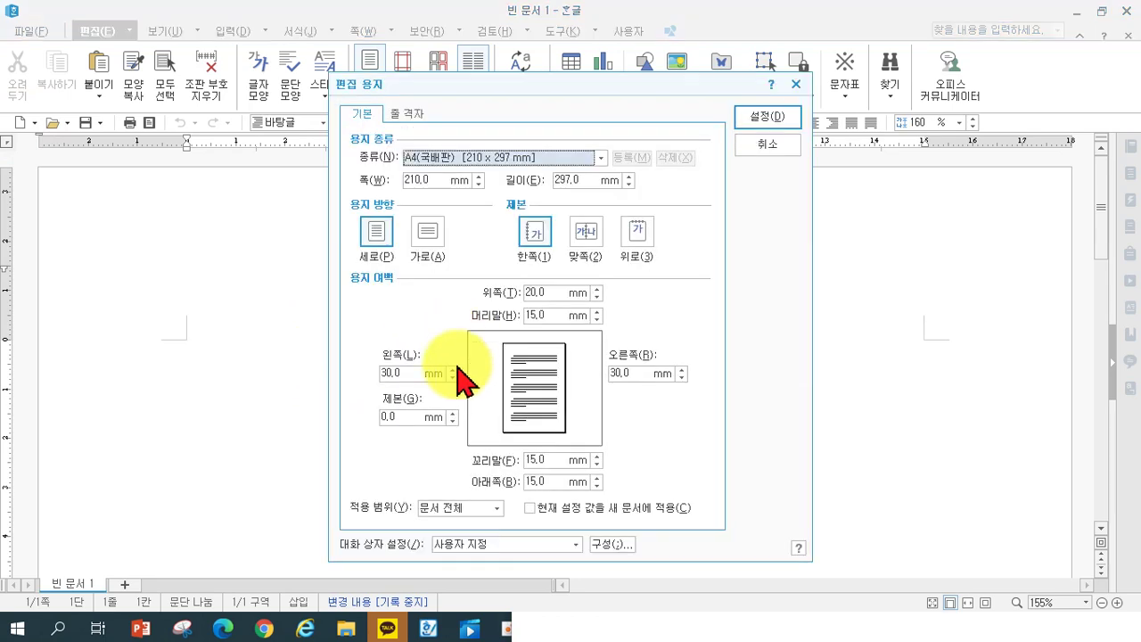
left_click(555, 293)
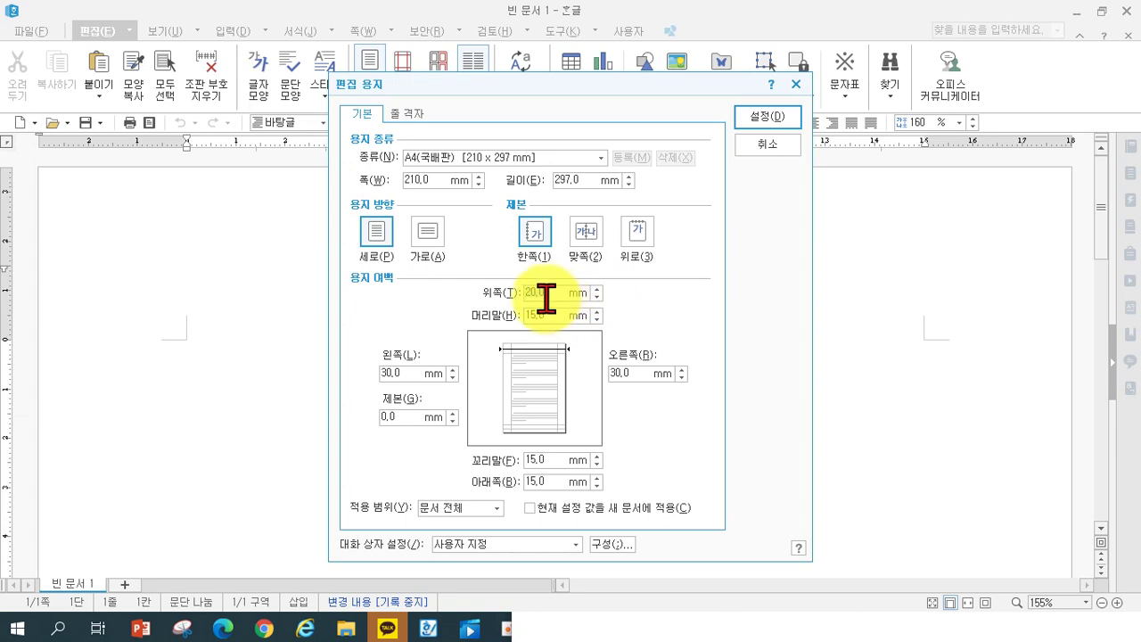
type("10")
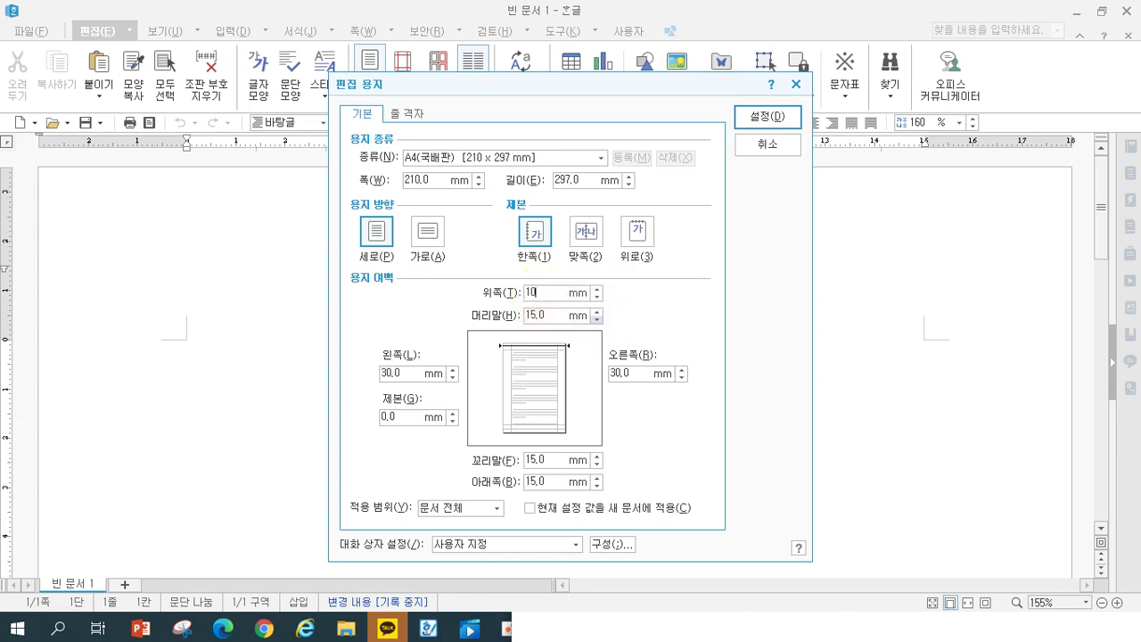
left_click(544, 481)
key("BackSpace")
key("BackSpace")
key("BackSpace")
key("BackSpace")
type("10")
Set the left and right margins to 11 mm and the header and footer margins to 10 mm, and apply the page setup.
key("alt+l")
type("11")
key("alt+r")
type("11")
key("alt+h")
type("10")
key("alt+f")
type("10")
key("Return")
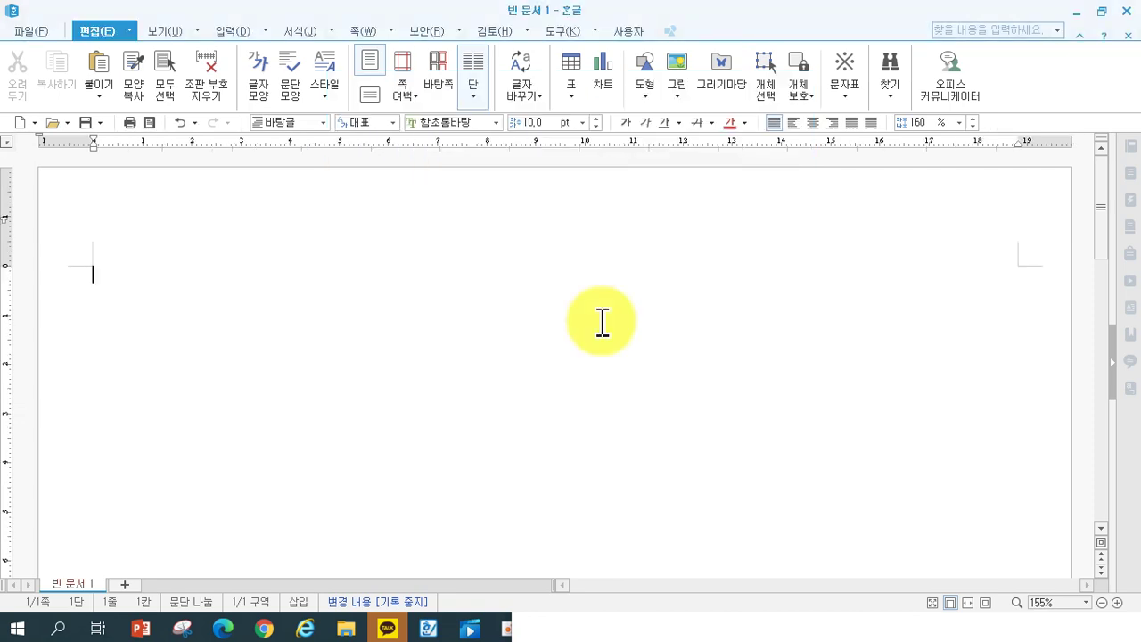
Re-enter the page margins with 10 mm for top, header, footer and bottom, and 11 mm for left and right.
key("F7")
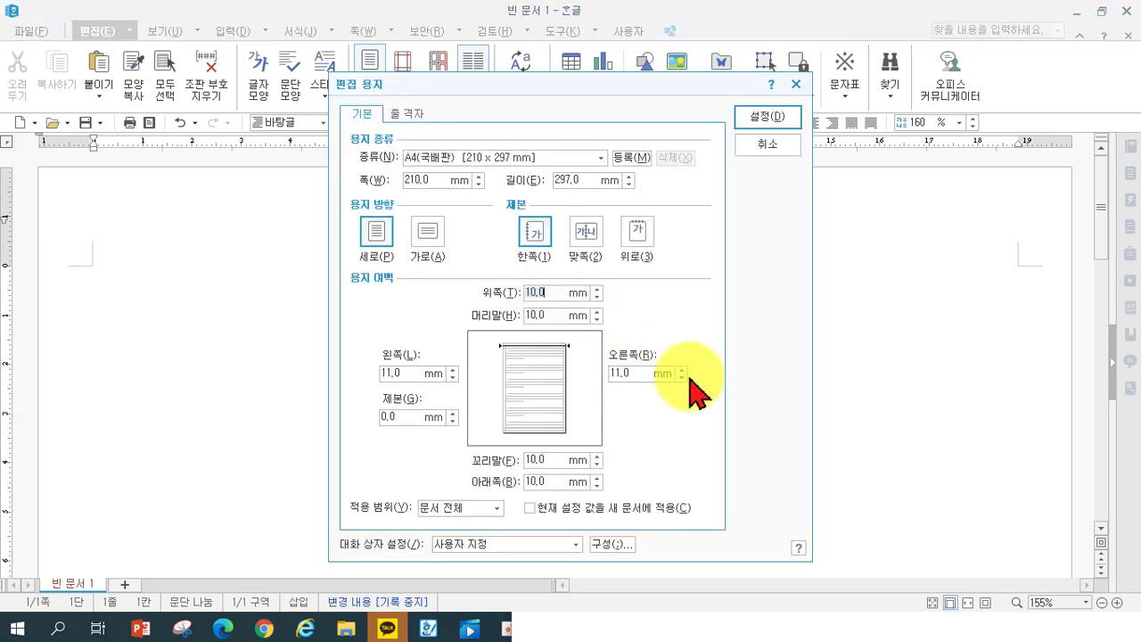
type("10")
key("Tab")
type("10")
key("Tab")
type("1")
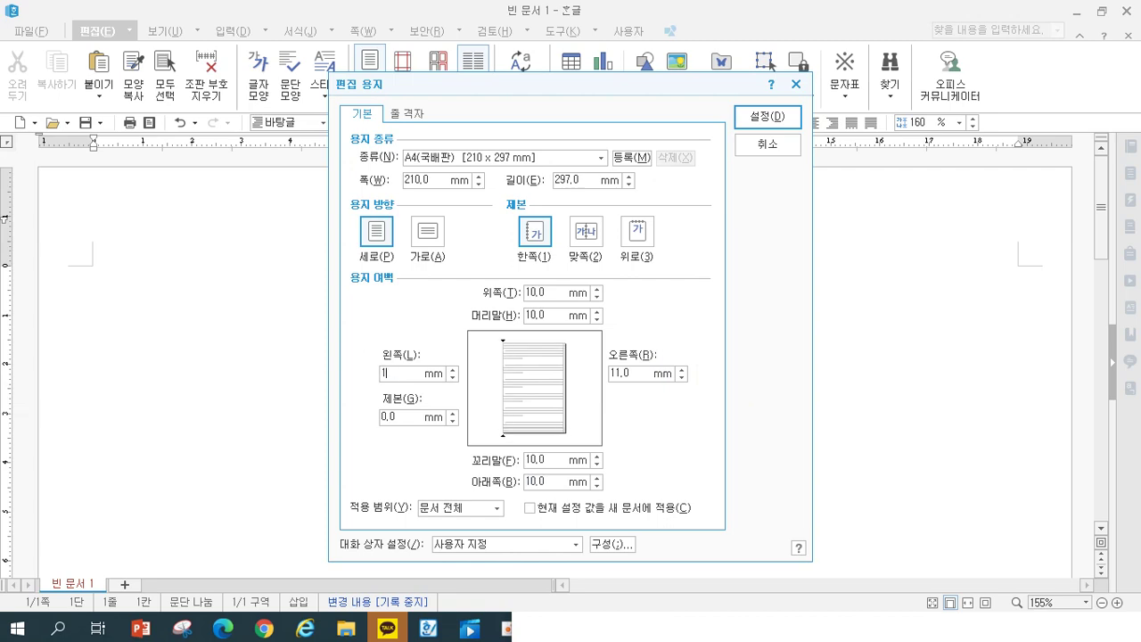
type("1")
key("Tab")
type("11")
key("Tab")
type("160")
key("Tab")
type("10")
key("Return")
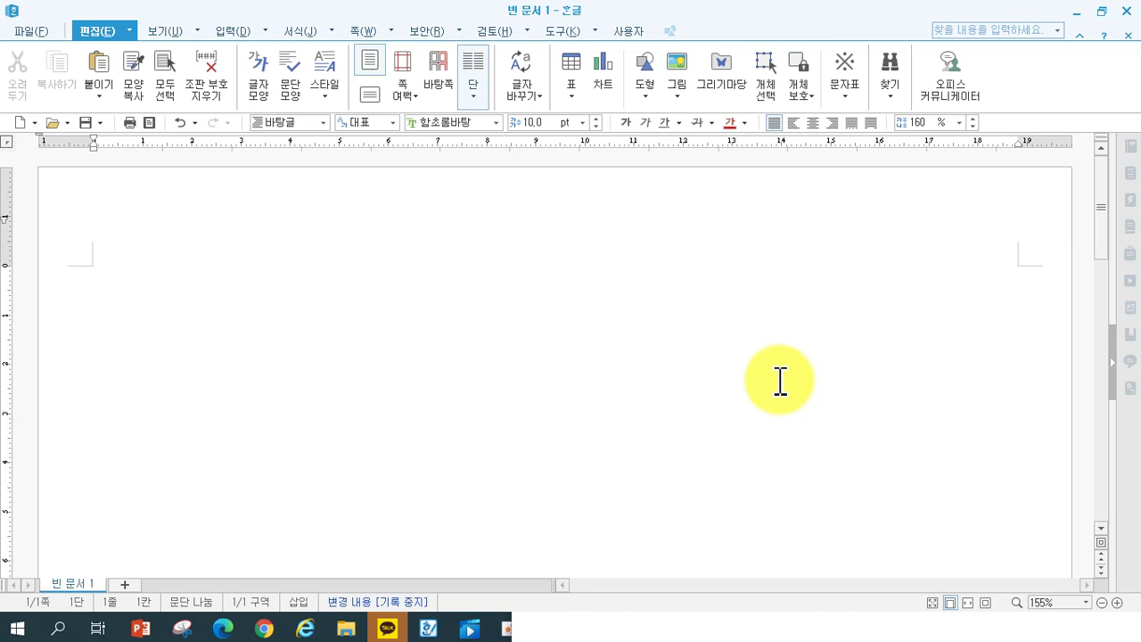
Begin the body text with "쇠비름은 돼지풀 또는 도둑풀, 말비름이라고도 불리며, 쇠비름과에".
type("쇠비름은 돼")
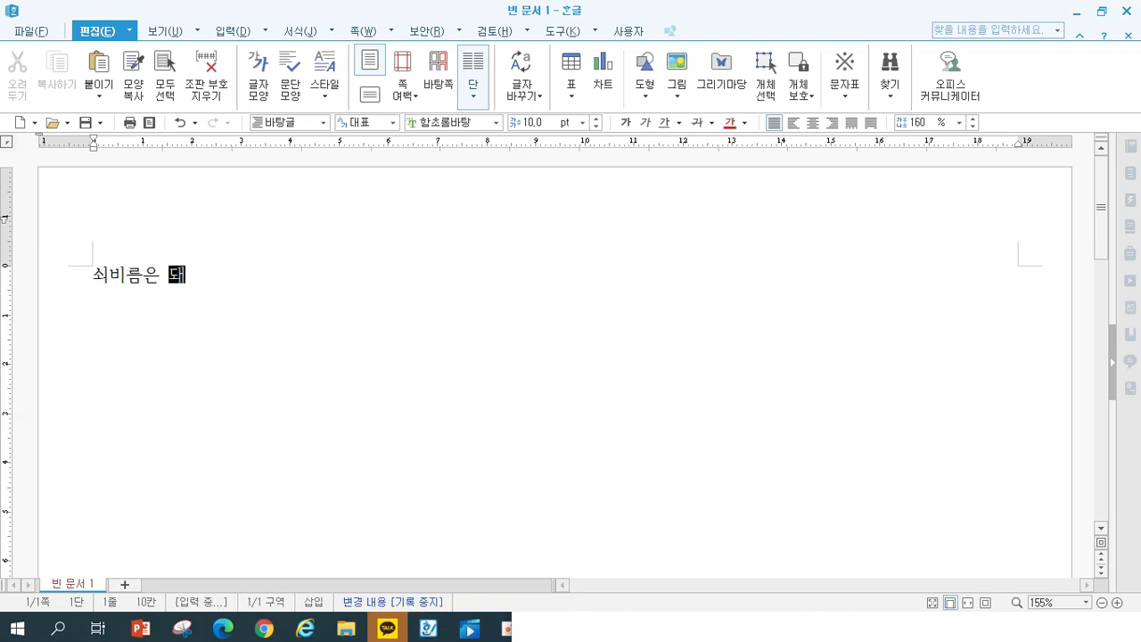
type("짚풀 또는 도ㄷ")
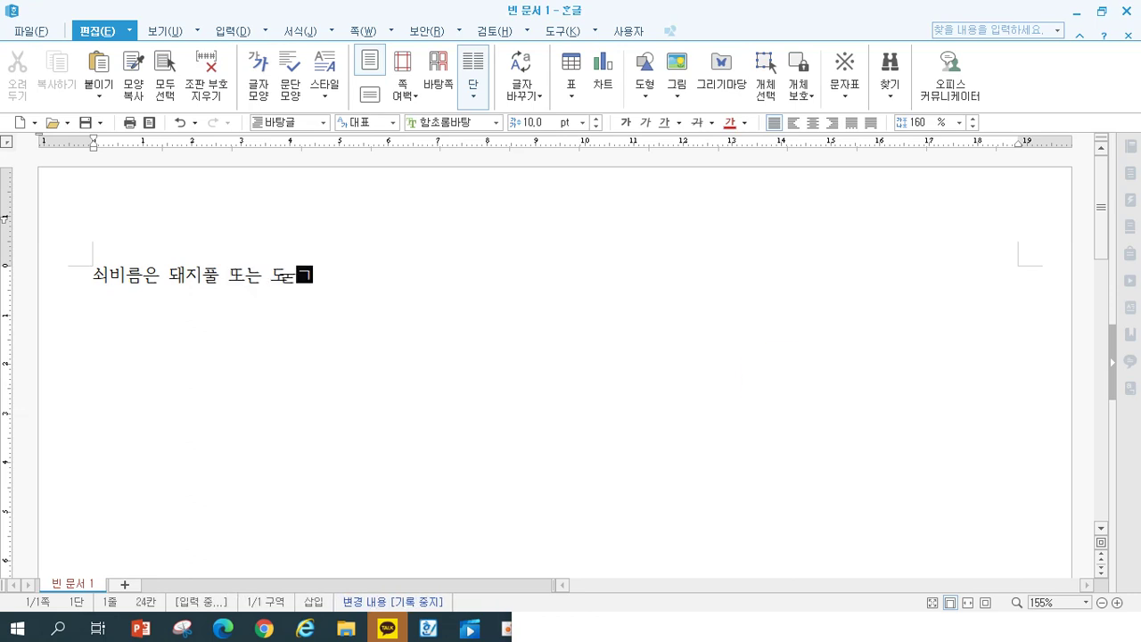
type("ㅜㄱ")
type("풀, 말")
type("비름이라고도 불리며")
type(", 쇠비름과에 소")
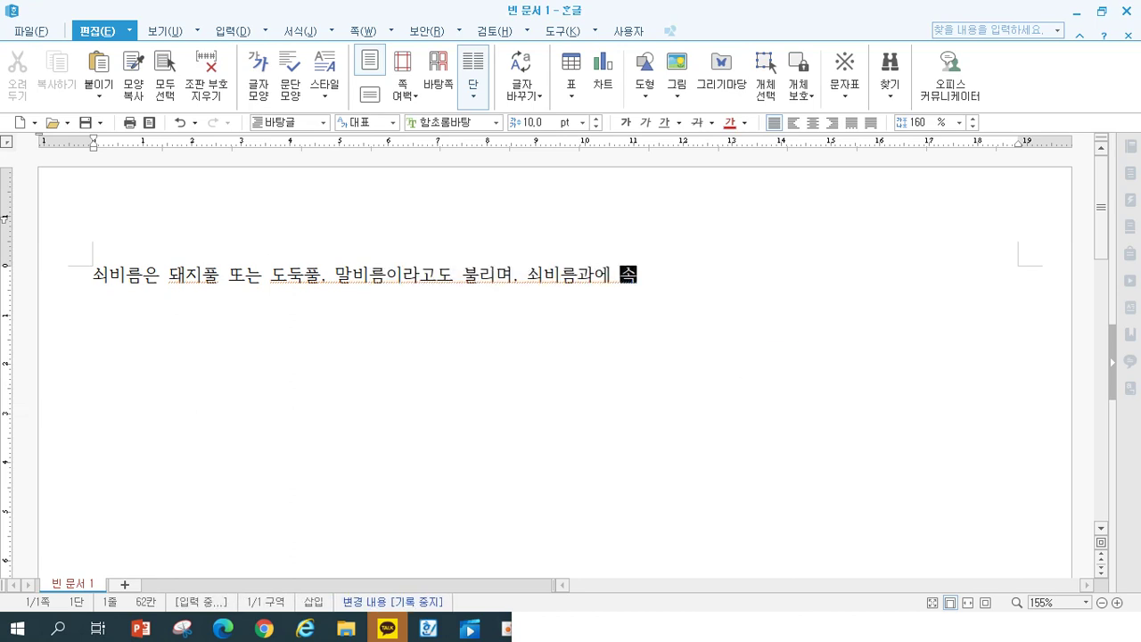
Continue the paragraph with "속하는 1년생 잡초로 길가, 채소밭, 빈터에서 흔히 볼 수 있는 다육질의 식물이다. 키는 20cm".
type("속하는 1년생 자")
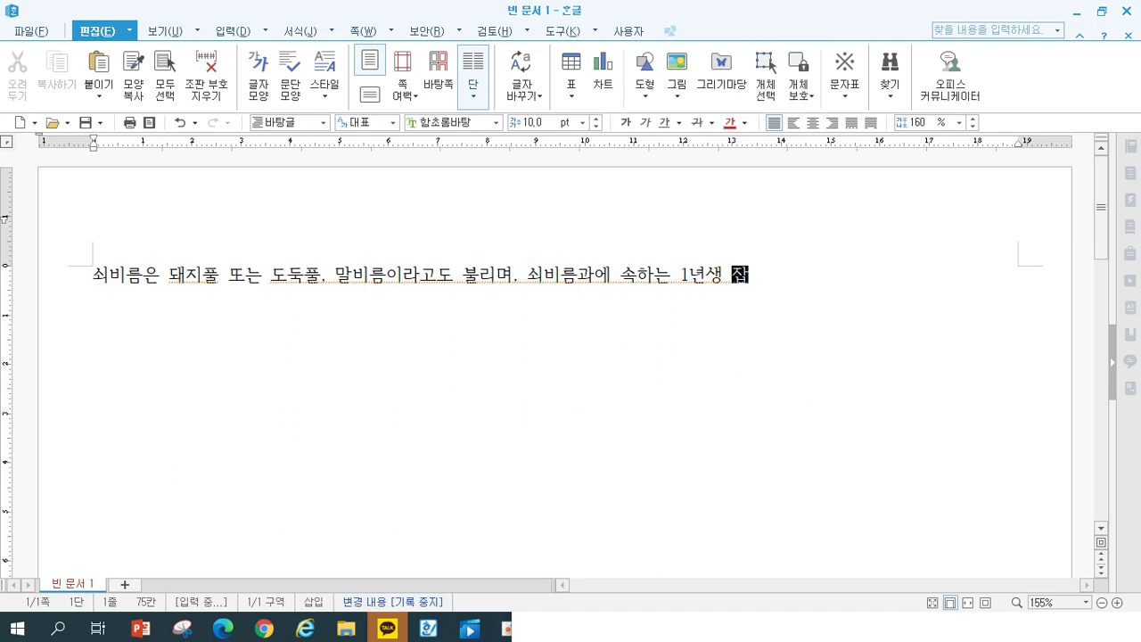
type("초로 길가, ")
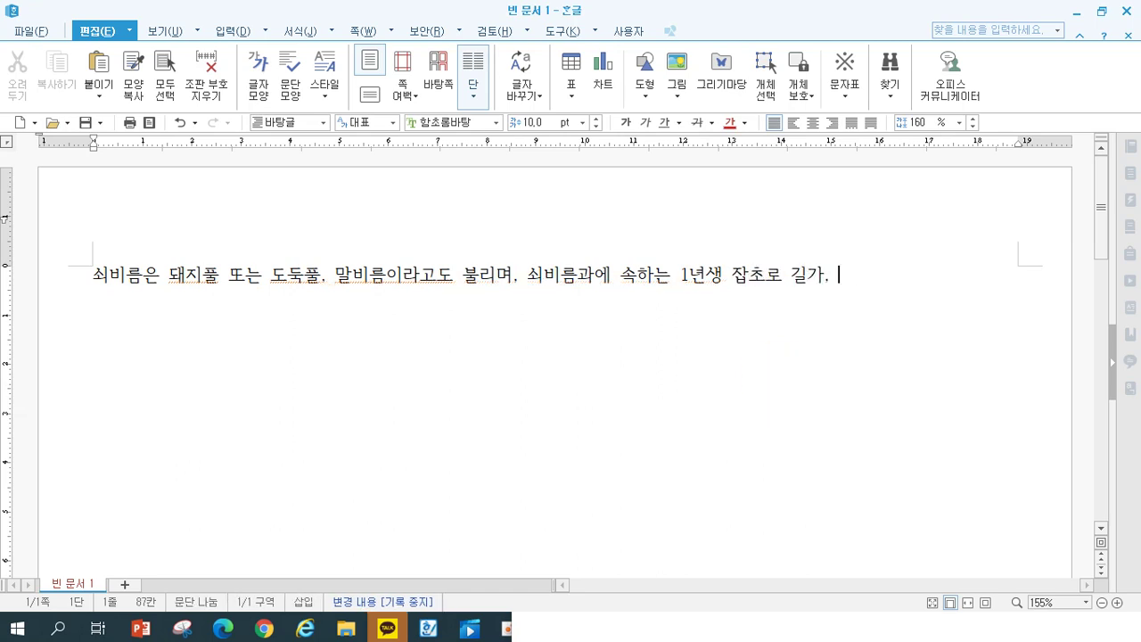
type("챌소밭, ")
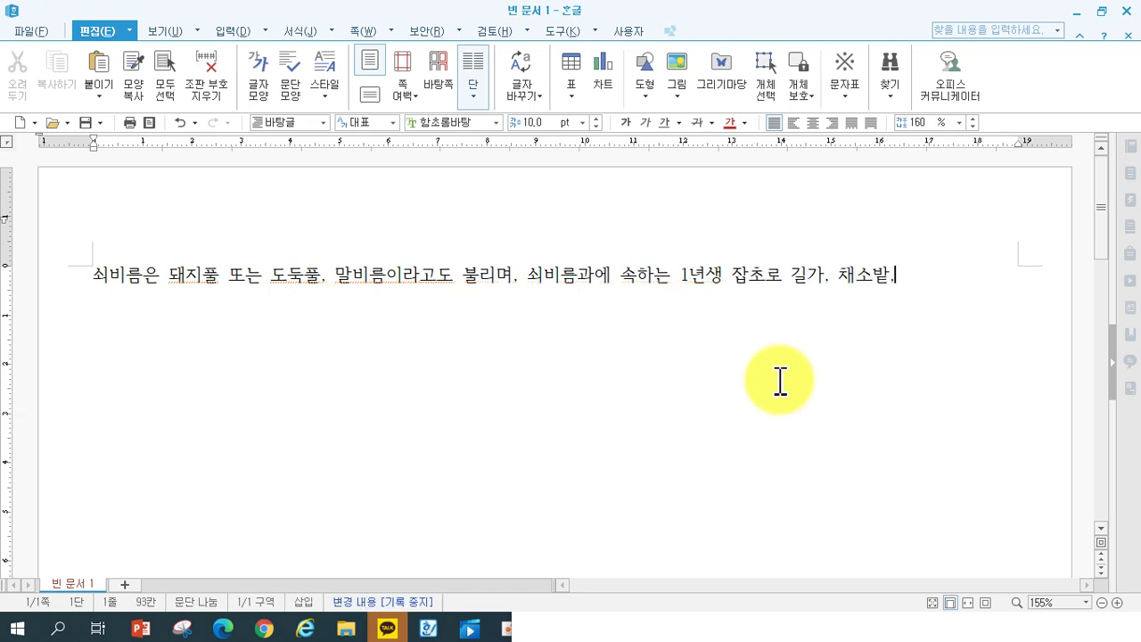
type("빈터에서 ")
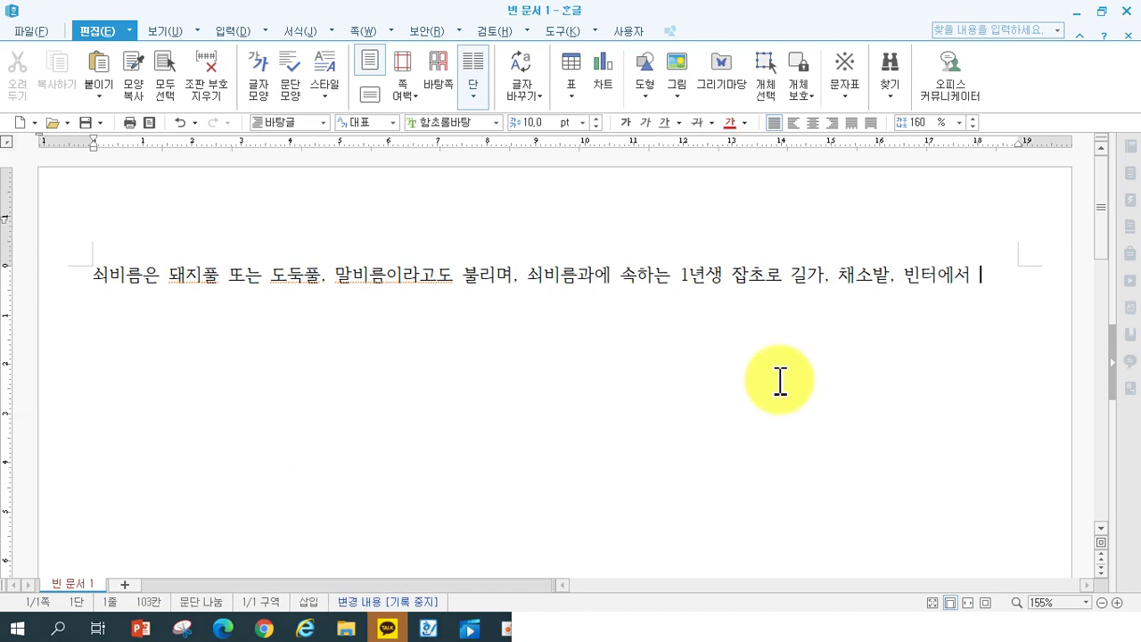
type("흔히 볼 수 있는")
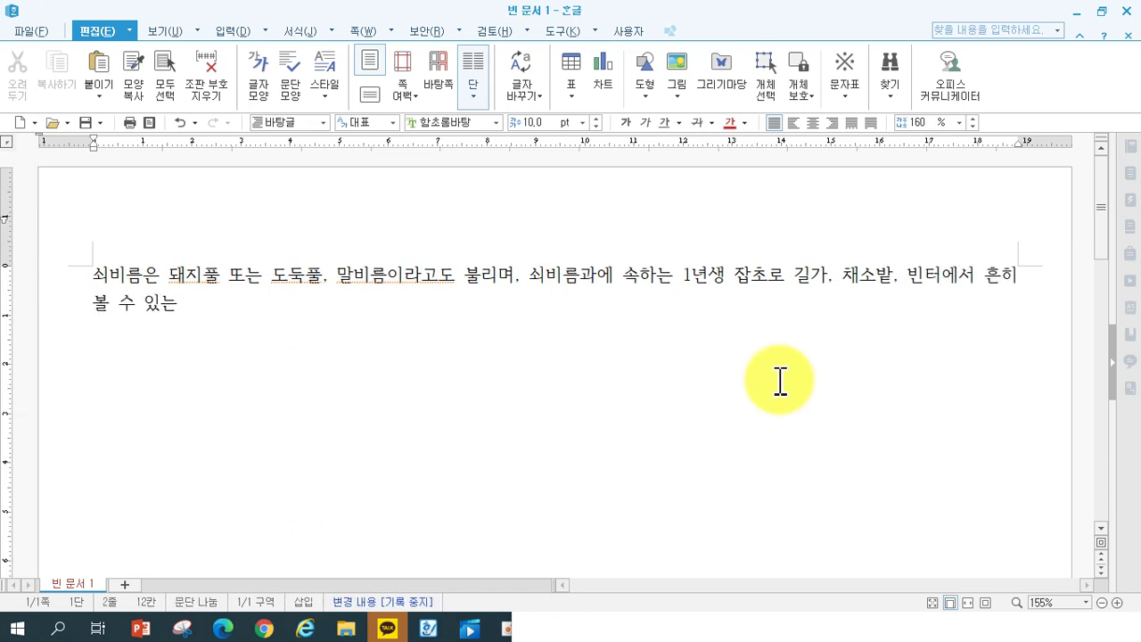
type(" 다육지")
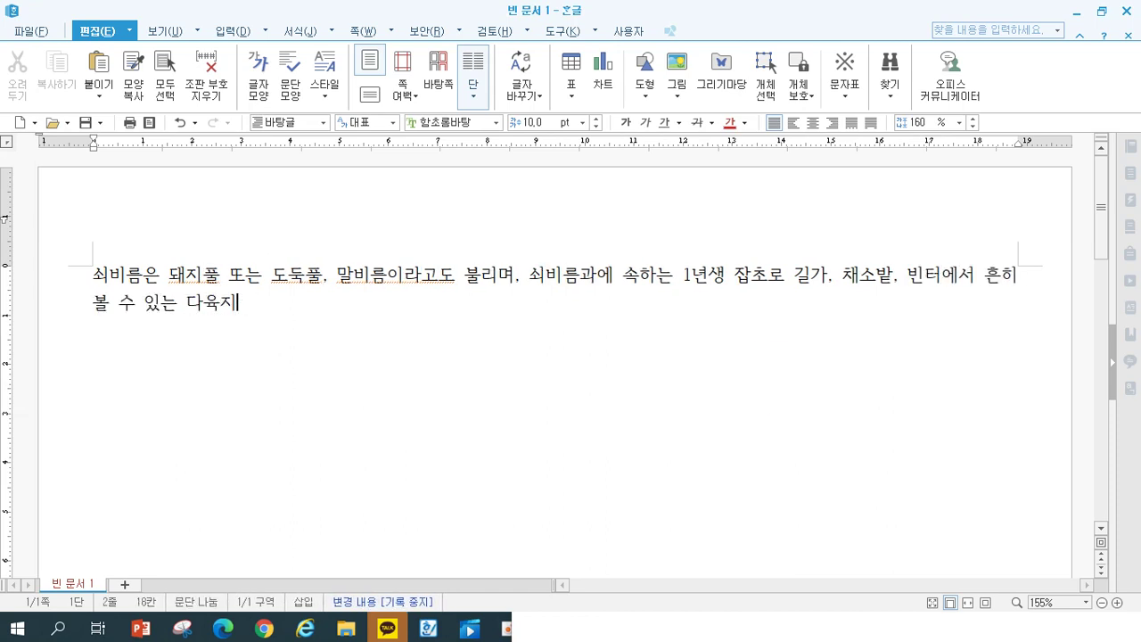
type("ㄹ의 ㅅㅣㄱ물이다. 키는 2")
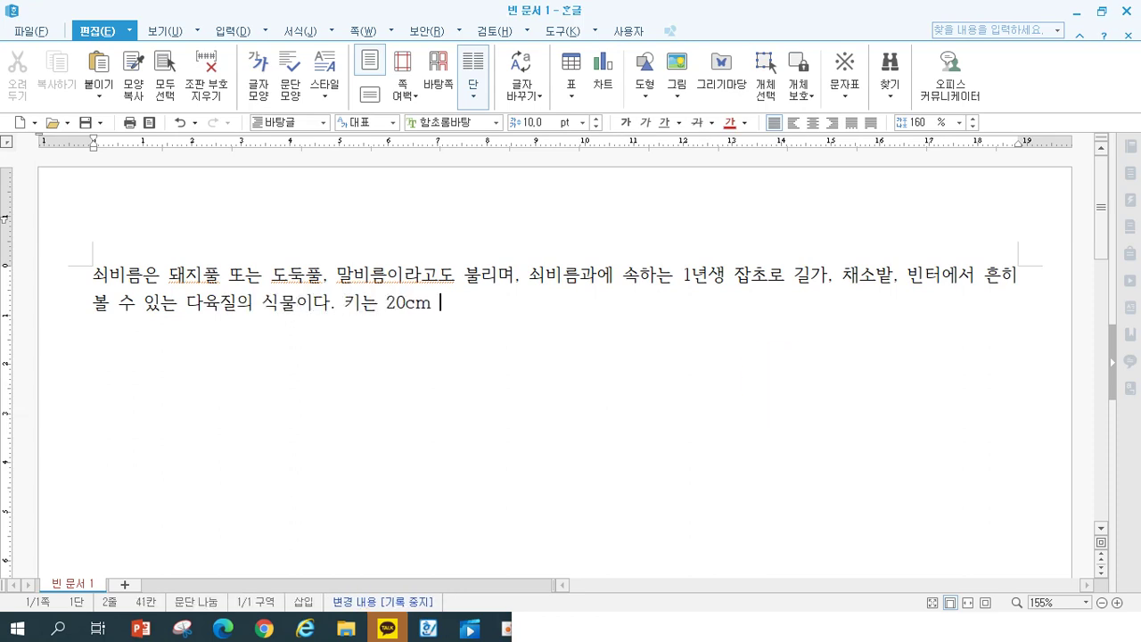
Continue the sentence with "내외로 줄기는 적갈색을 띠며 비스듬히 옆으로 자라고, 뿌리는 흰색이지만 손으로".
type("0cm sodhl로 줄기는 저ㄱ")
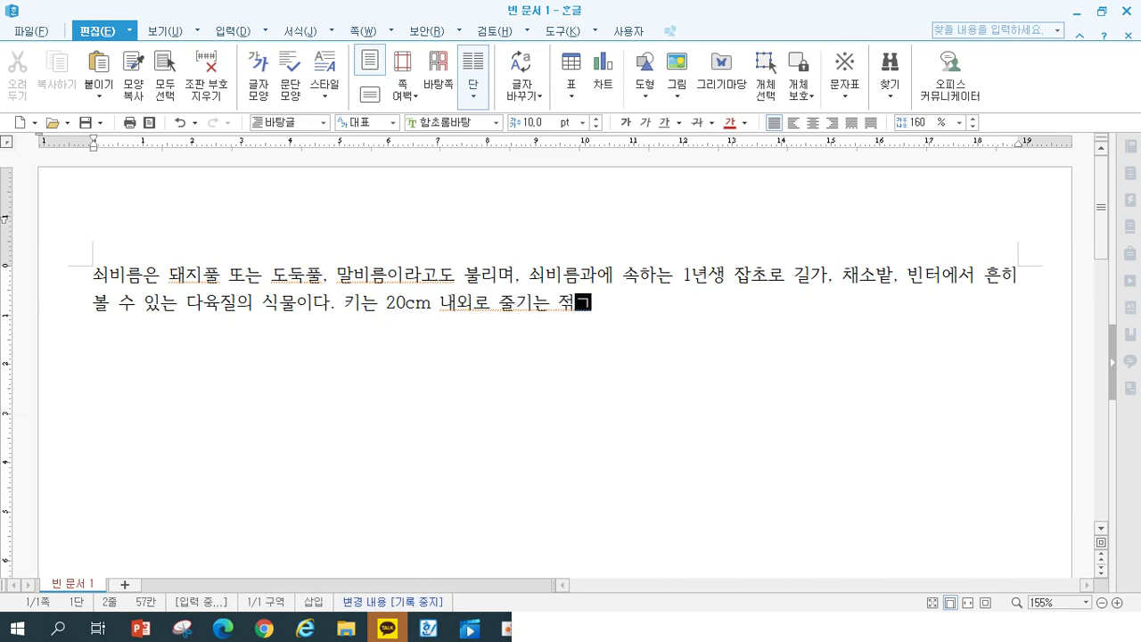
type("갈색을 띄")
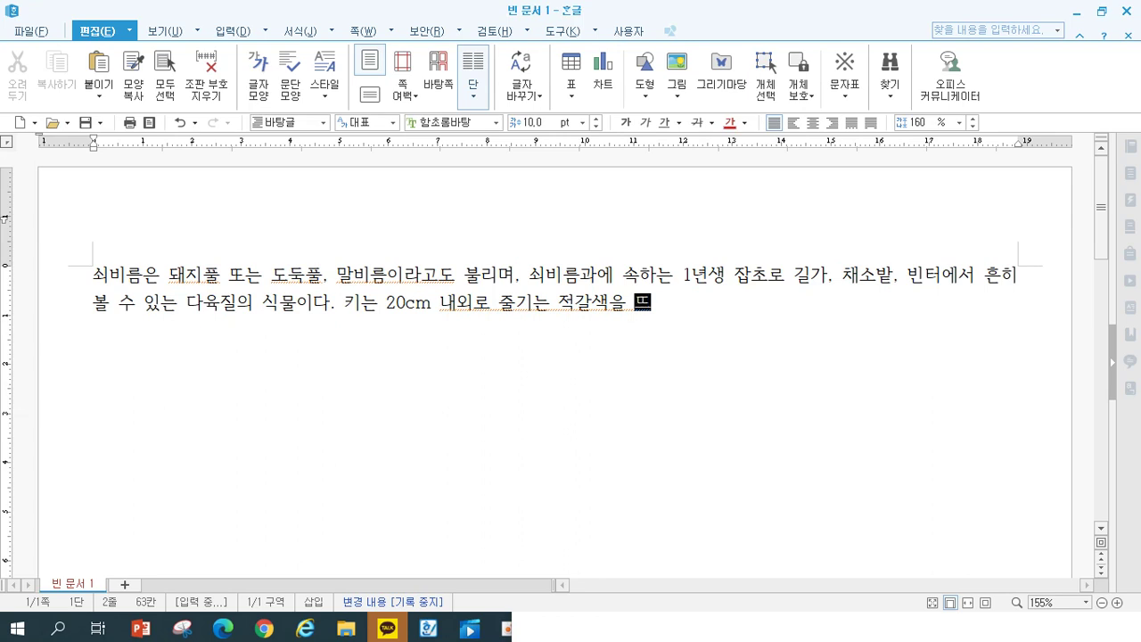
type("며 비스")
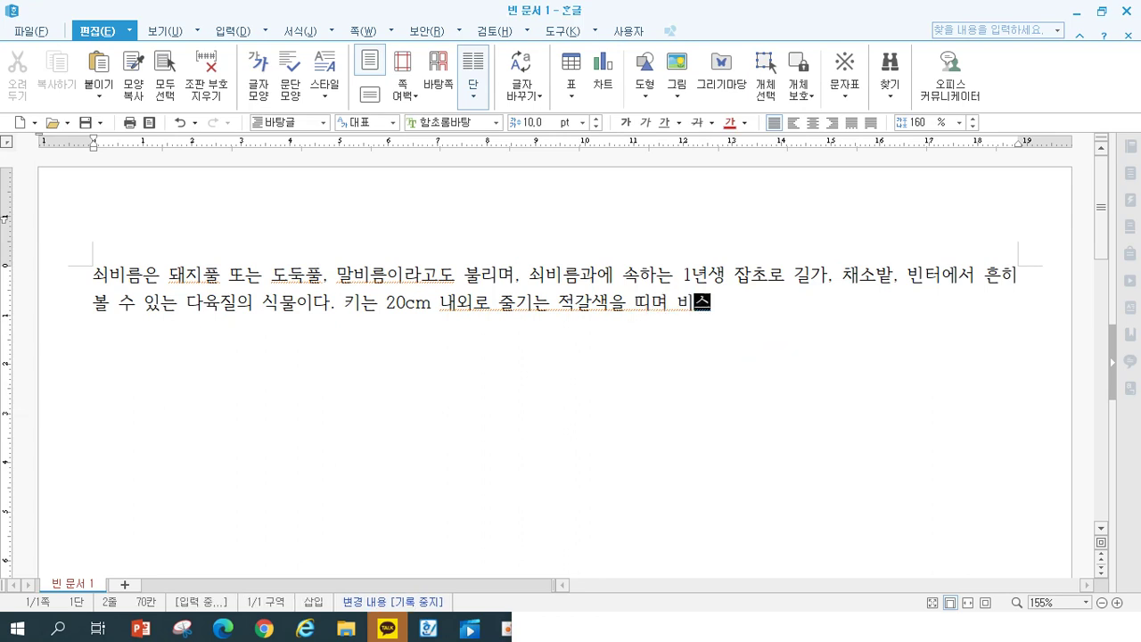
type("듬ㅎㅣ 옆으로 자라고,")
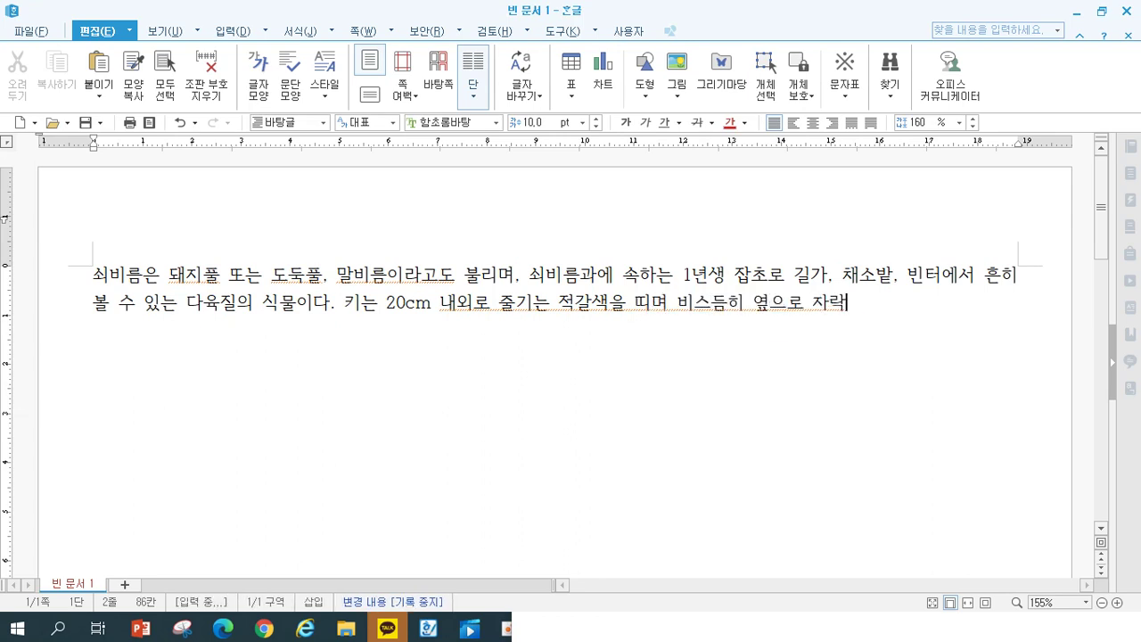
type(" 뿌리는 흰색이")
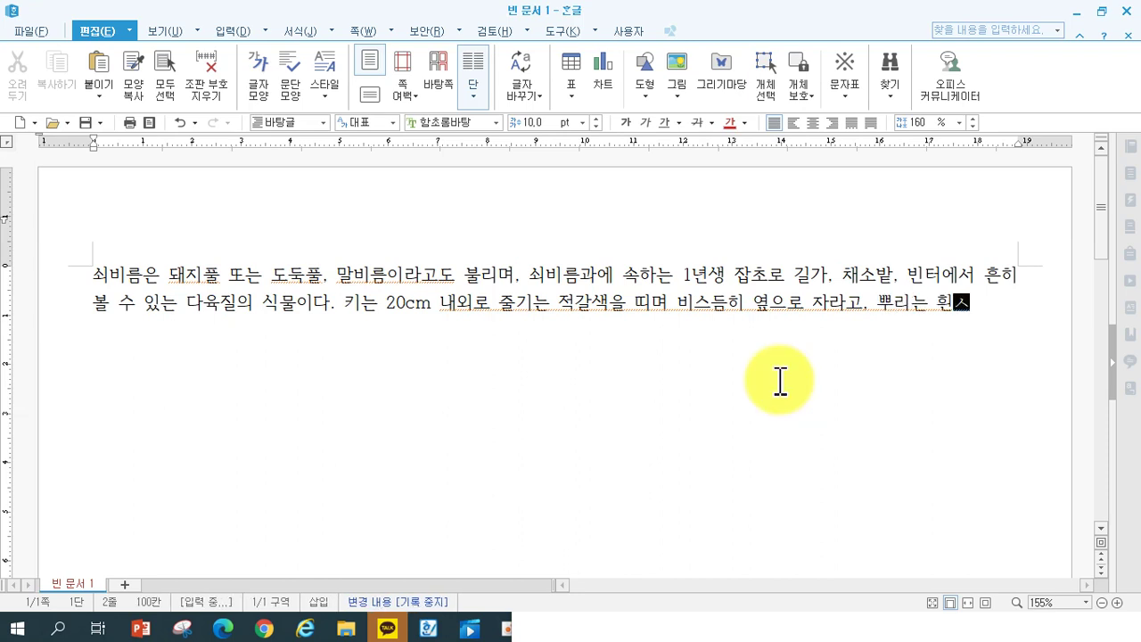
type("지만 손으로 ")
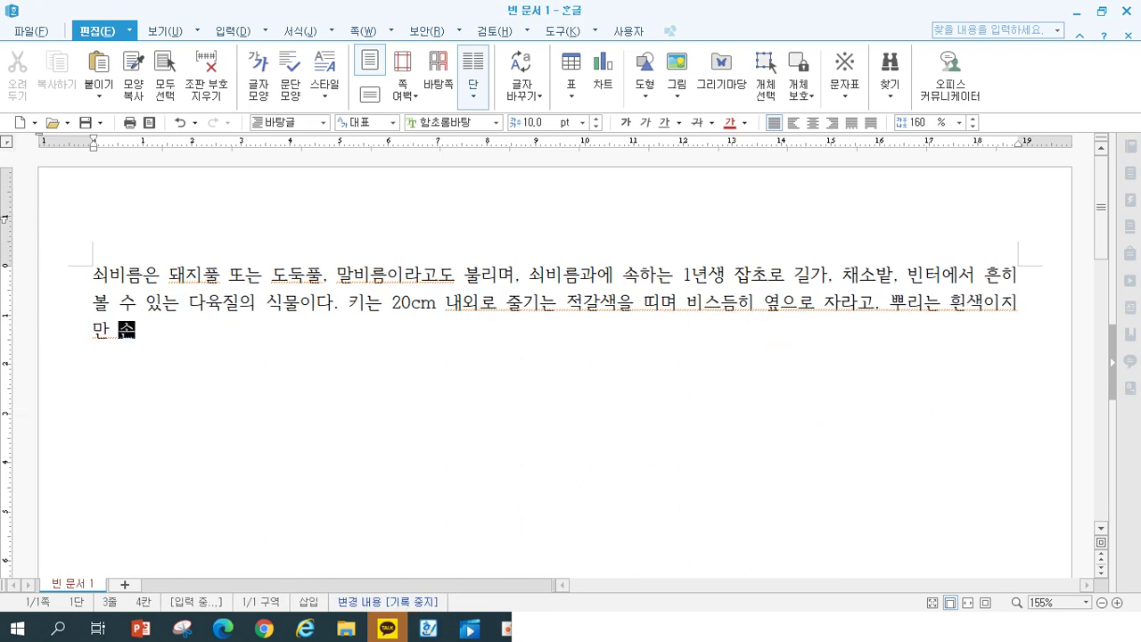
Finish the paragraph with "훑으면 원줄기와 같이 붉은색이 되어 어린이들이 갖고 놀기에 좋다." and start a new line.
type("훌")
type("훑으면 부")
type("줄")
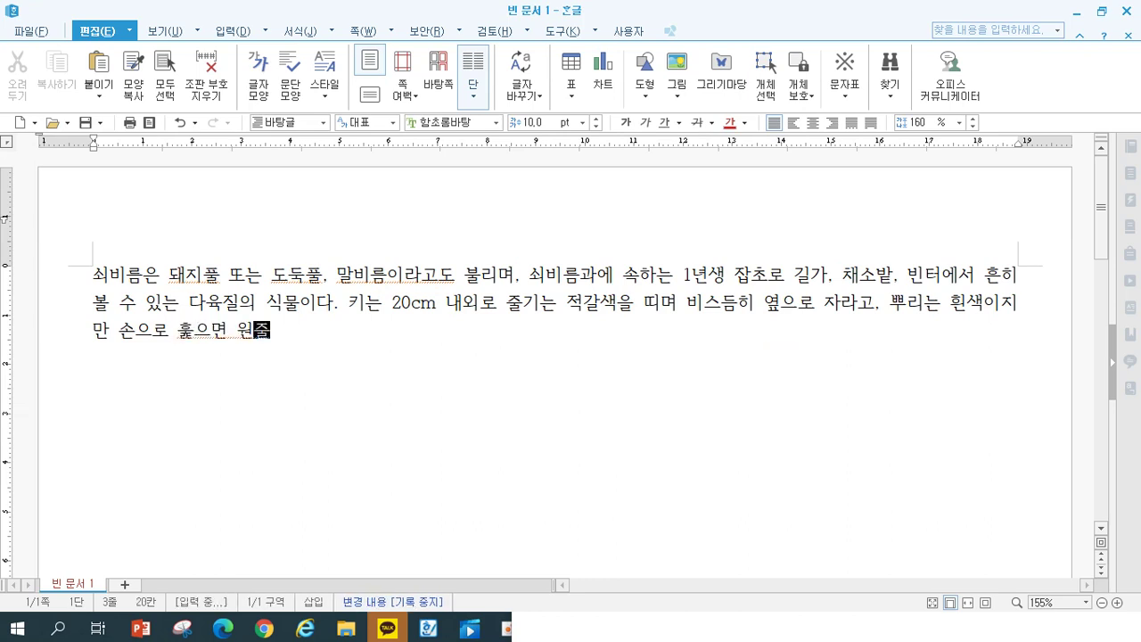
type("기와 같이")
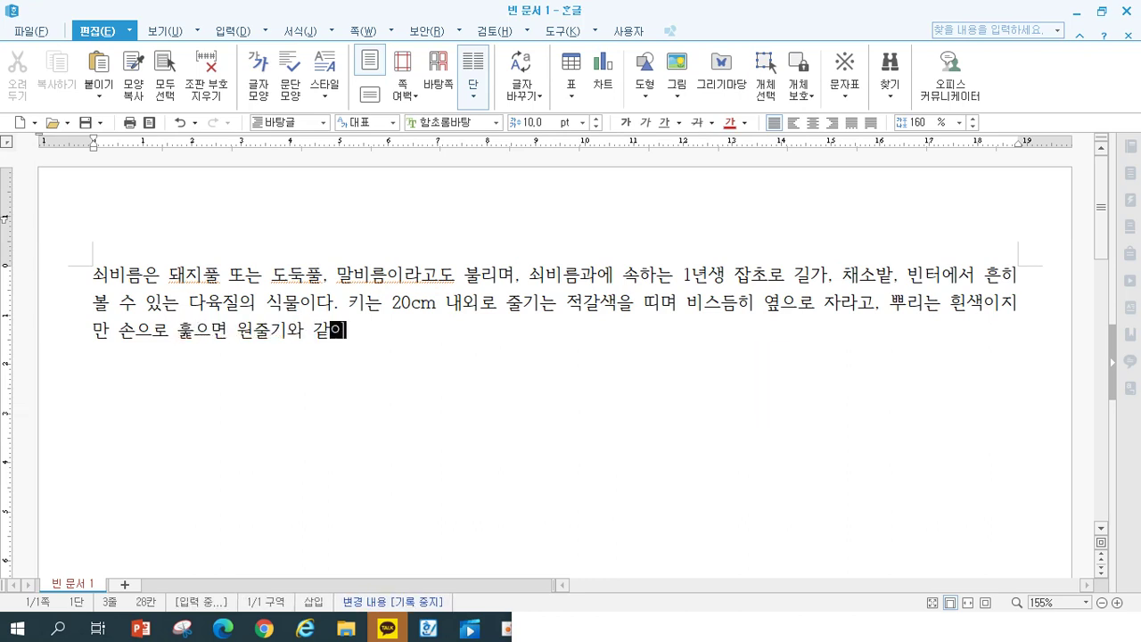
type(" 붉은색이 도되어 ")
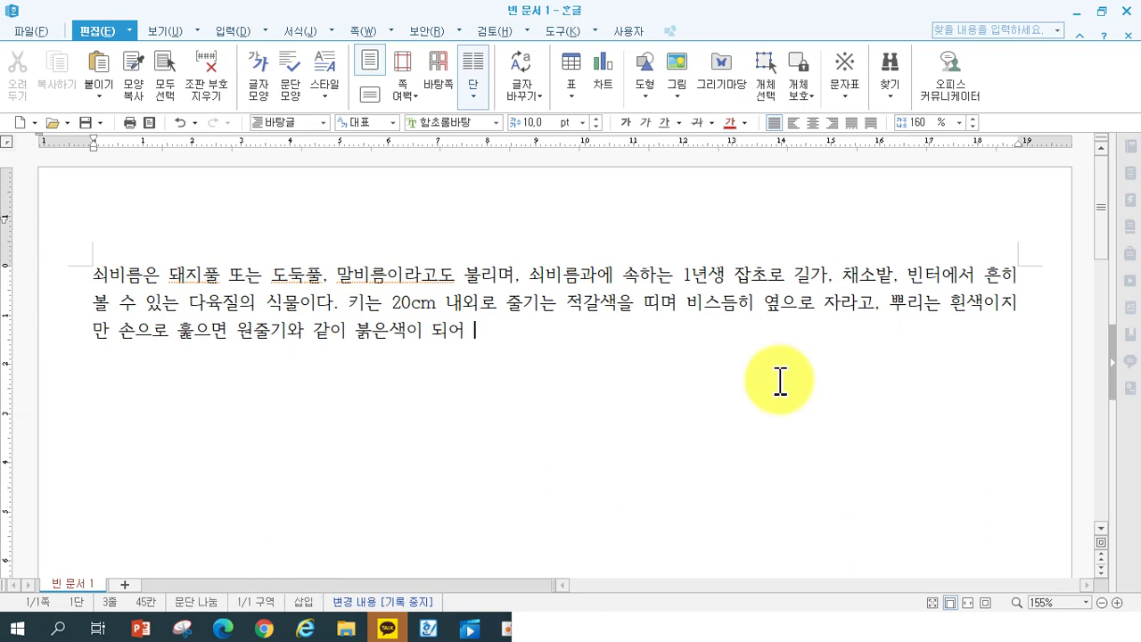
type("어린이들이 ㄱ갖고 놀기에 좋다.")
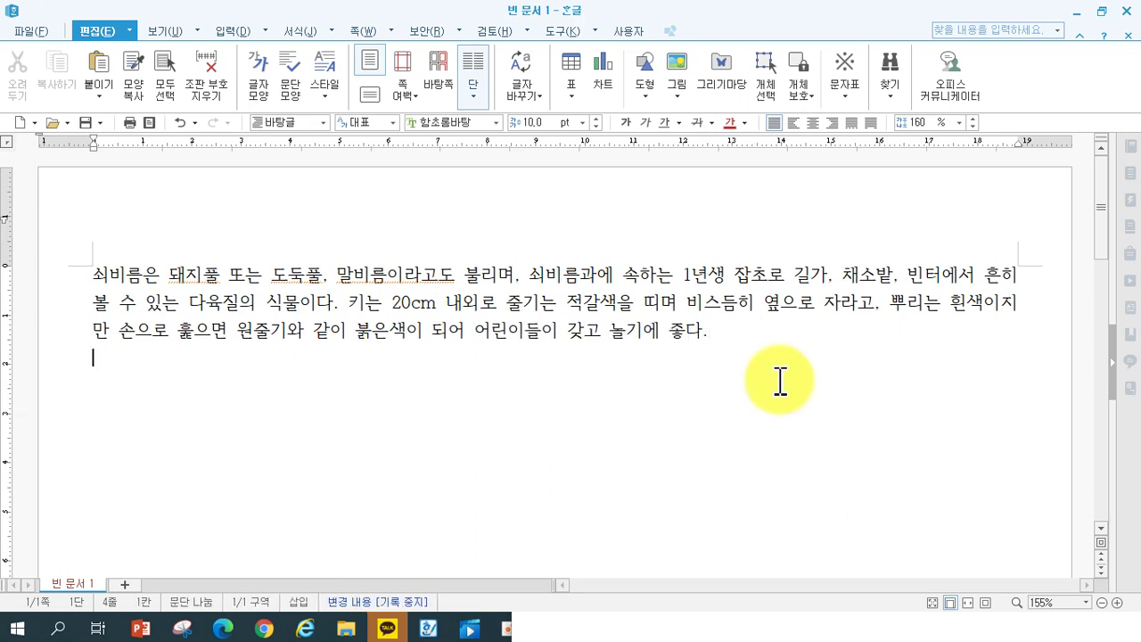
Begin the second paragraph with "전세계적으로 분포하며, 서양에서는 상추와 더불어 샐러드에".
type("전세계적으로 ")
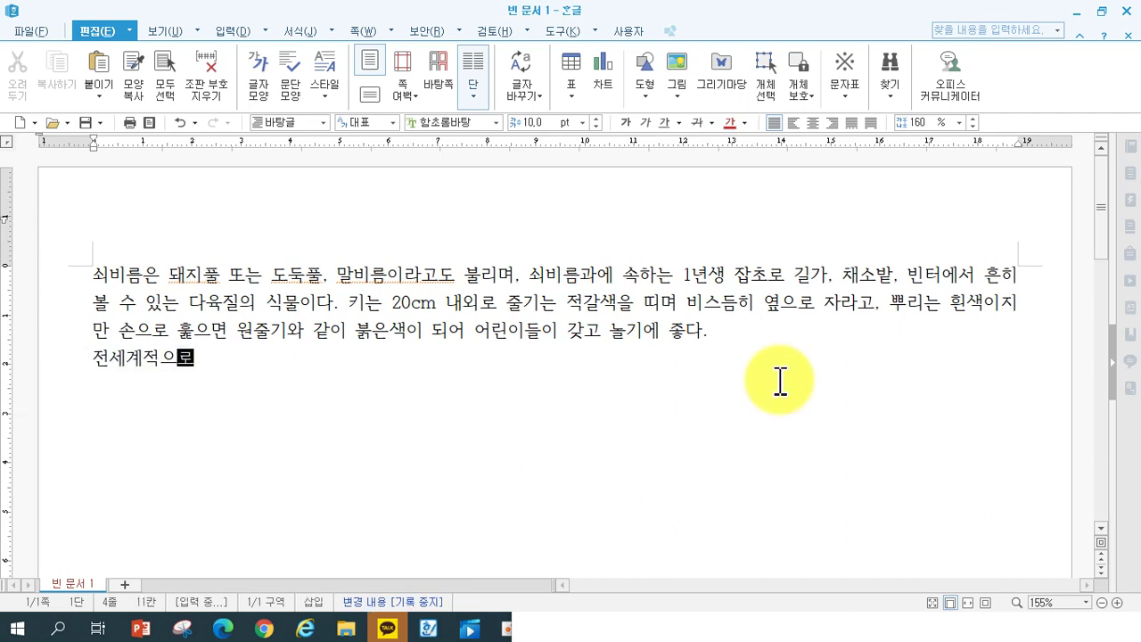
type("분포하며, ")
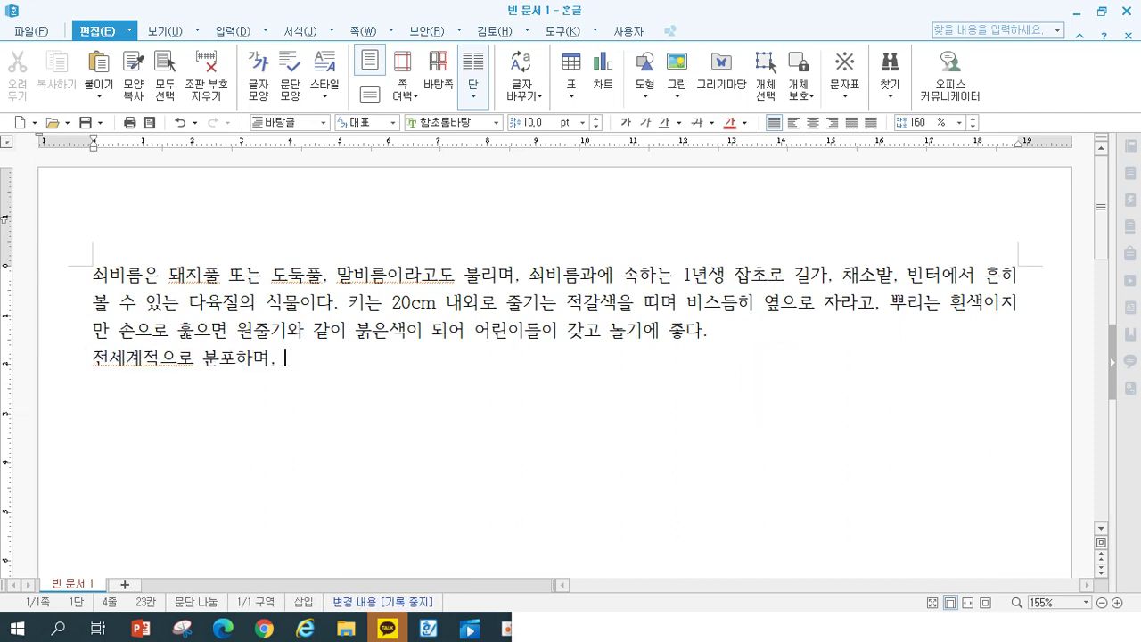
type("서아양에서는 상추와 더")
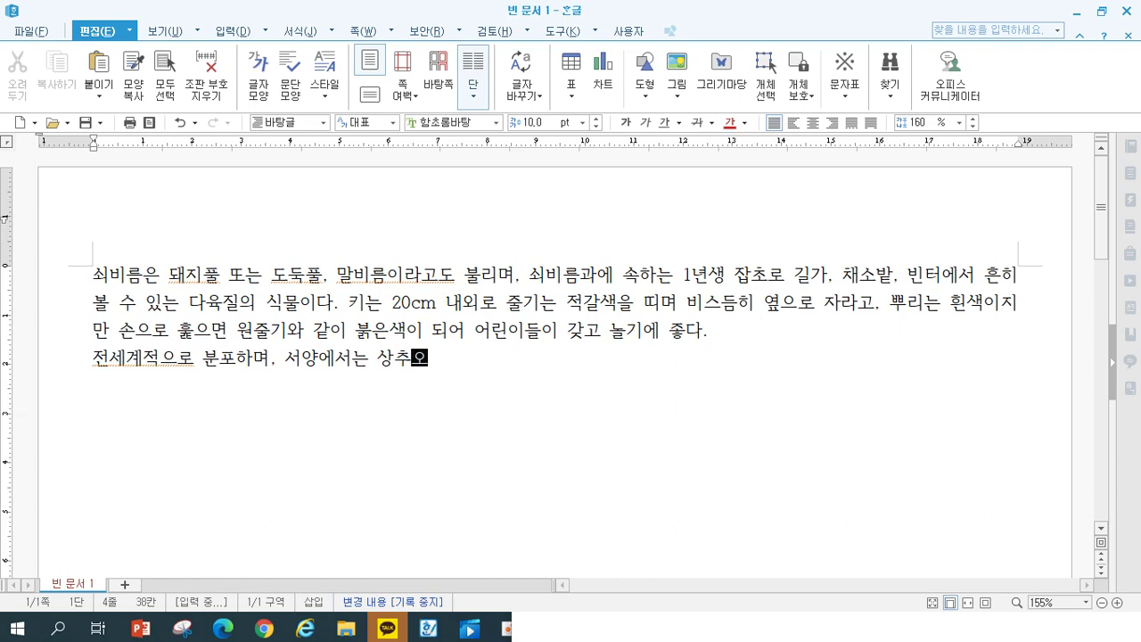
type("불어 새")
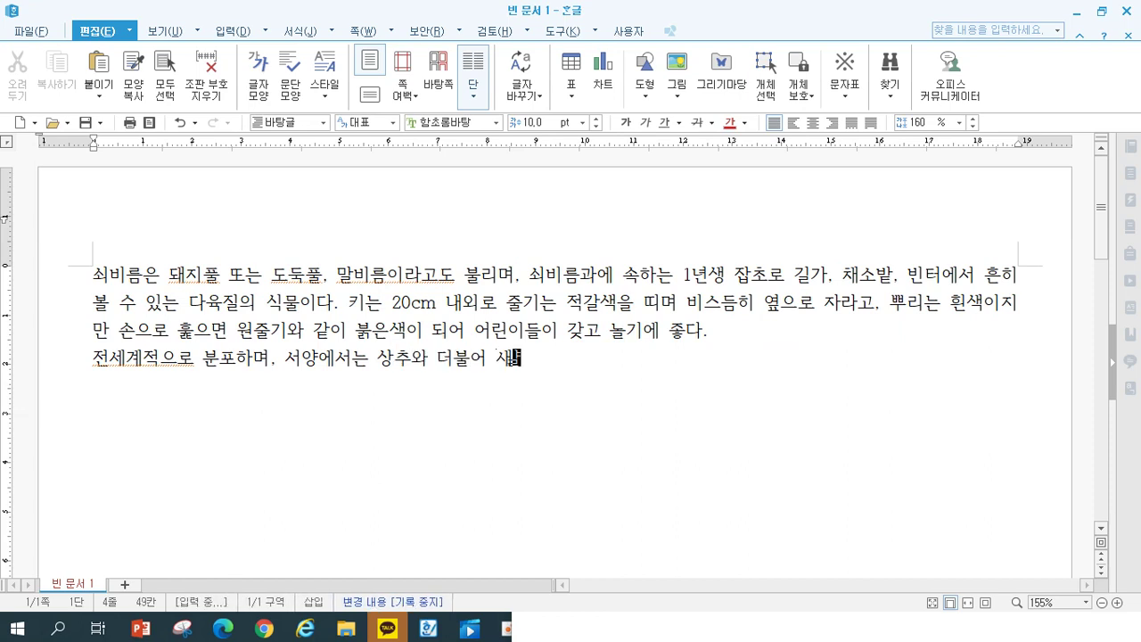
type("샐러드에 쓰")
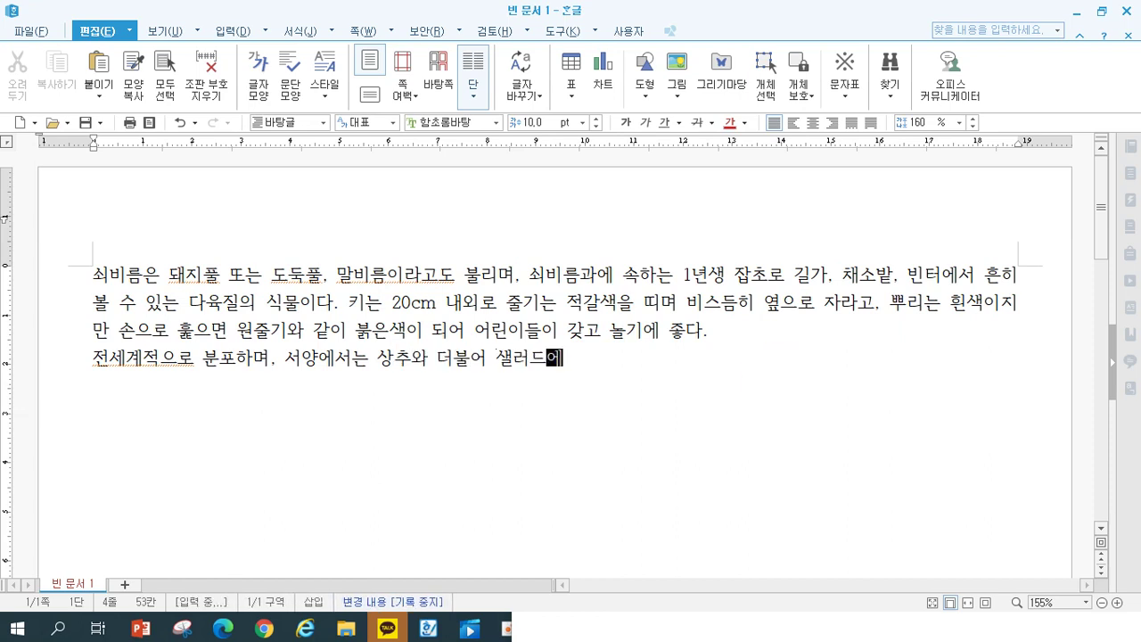
Continue the sentence with "쓰며, 한국에서는", correcting the typing mistakes.
key("BackSpace")
key("BackSpace")
type("ㅁ")
key("BackSpace")
type("쓰며, 한궁")
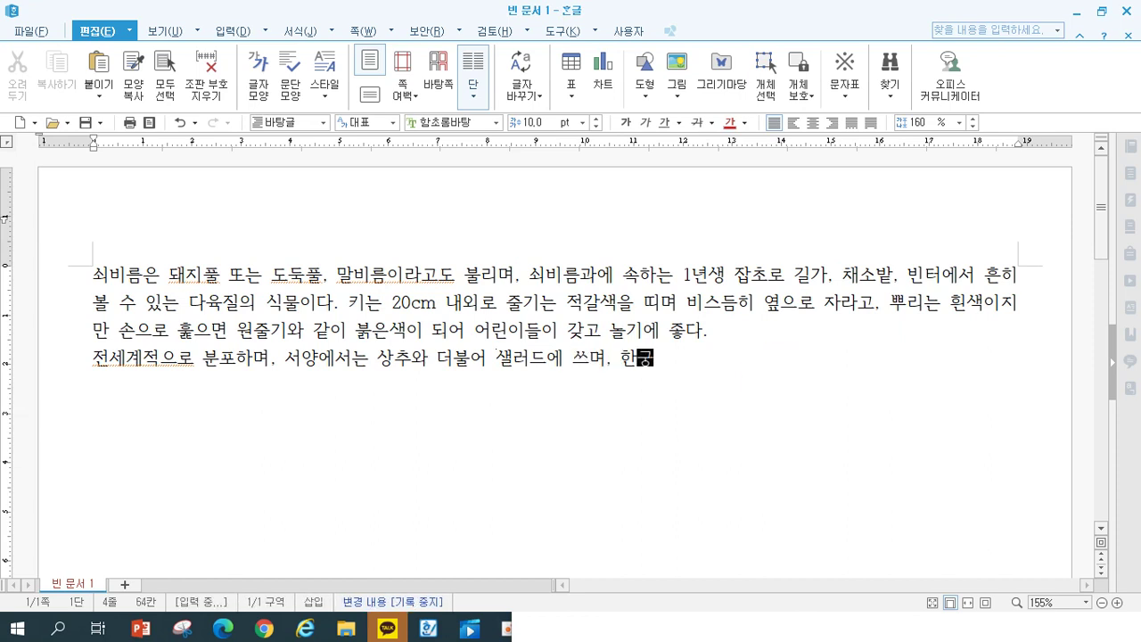
key("BackSpace")
type("국에서는 ")
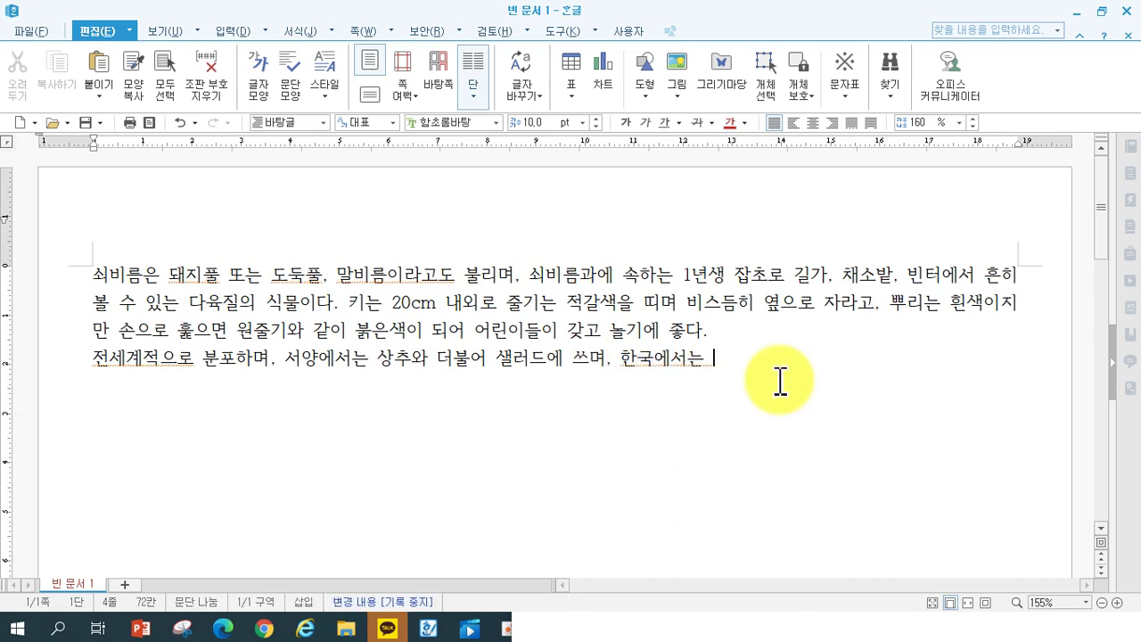
Continue the sentence with "연한 부분을 여름에 끓는 물에 데쳐 말렸다가 겨울철에 나물로".
type("연한 부분을 ㅇ")
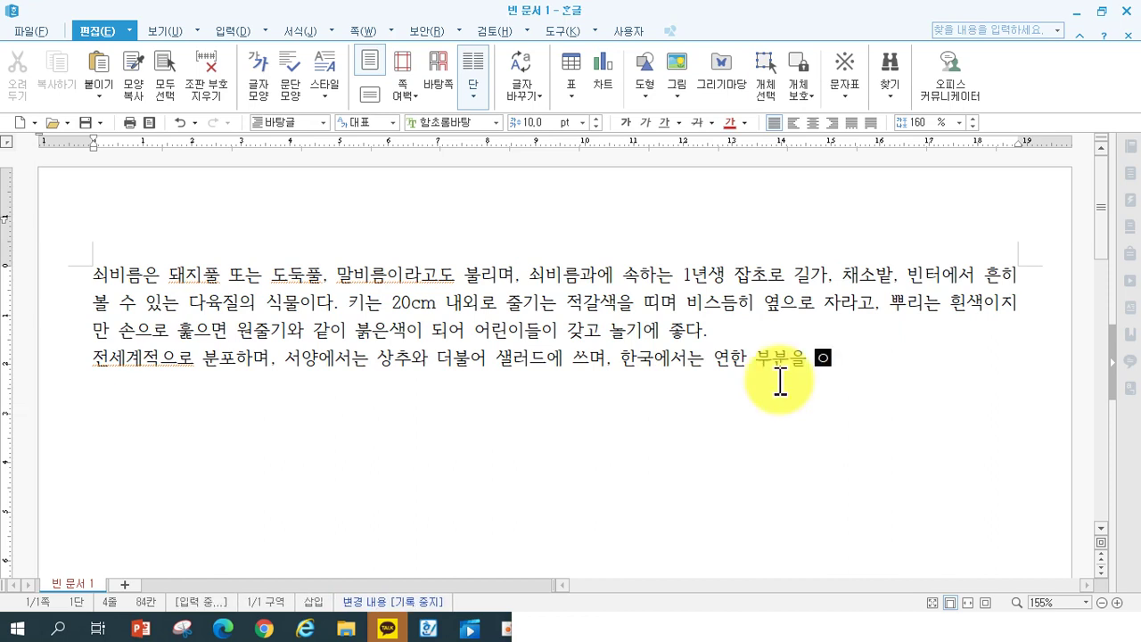
type("여름에 끓는 물ㅇ")
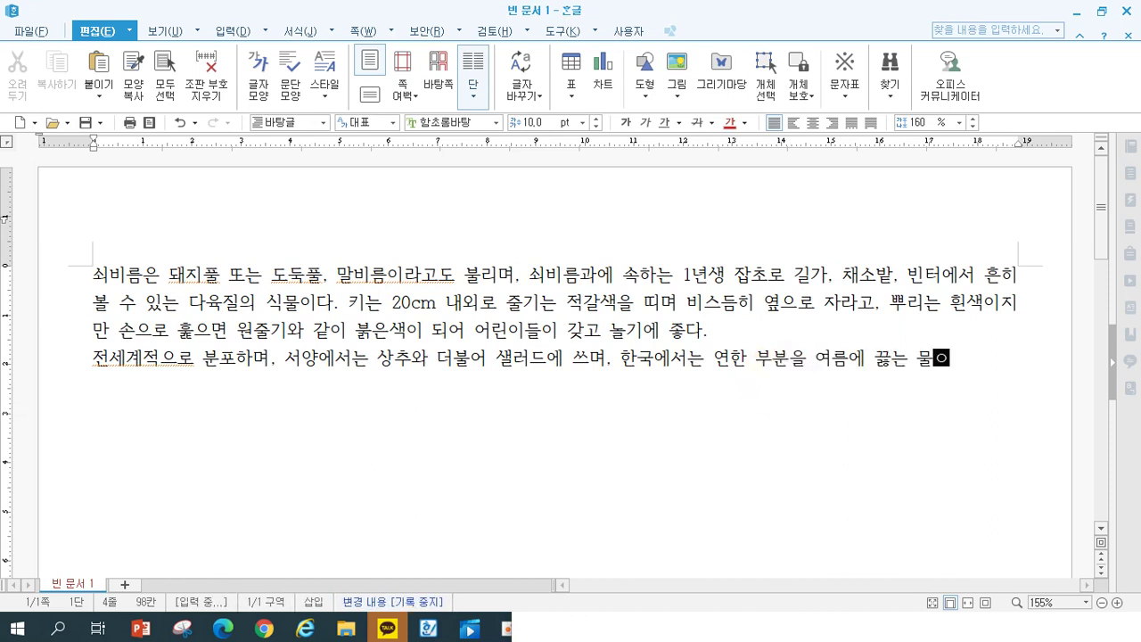
type("에 ")
type("데쳐 말렸다가")
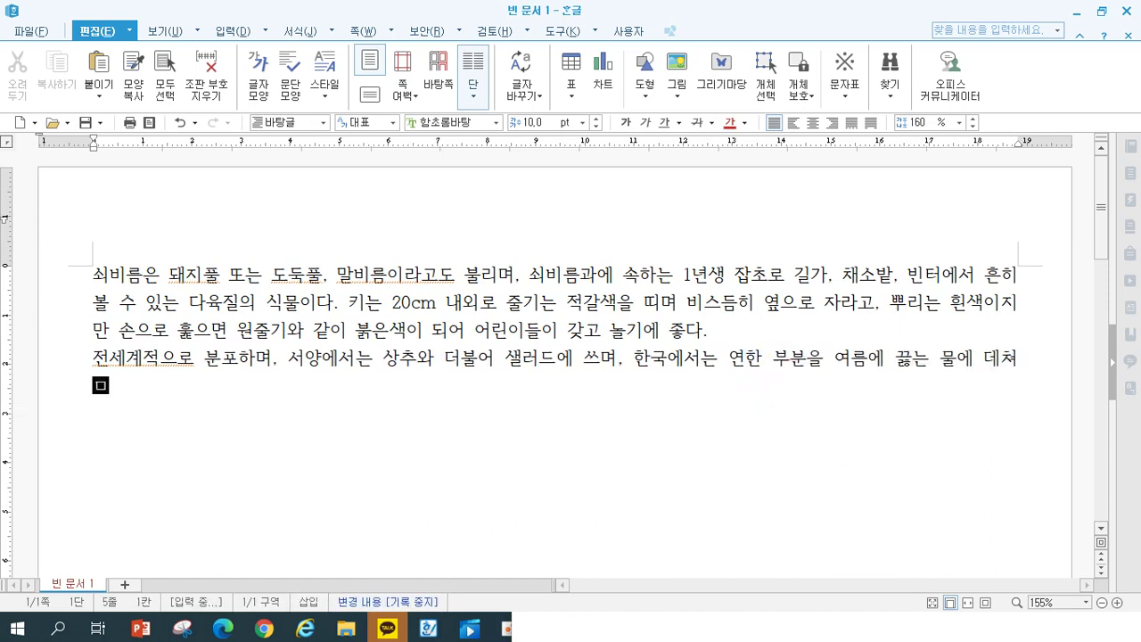
type(" 겨울철에 나무")
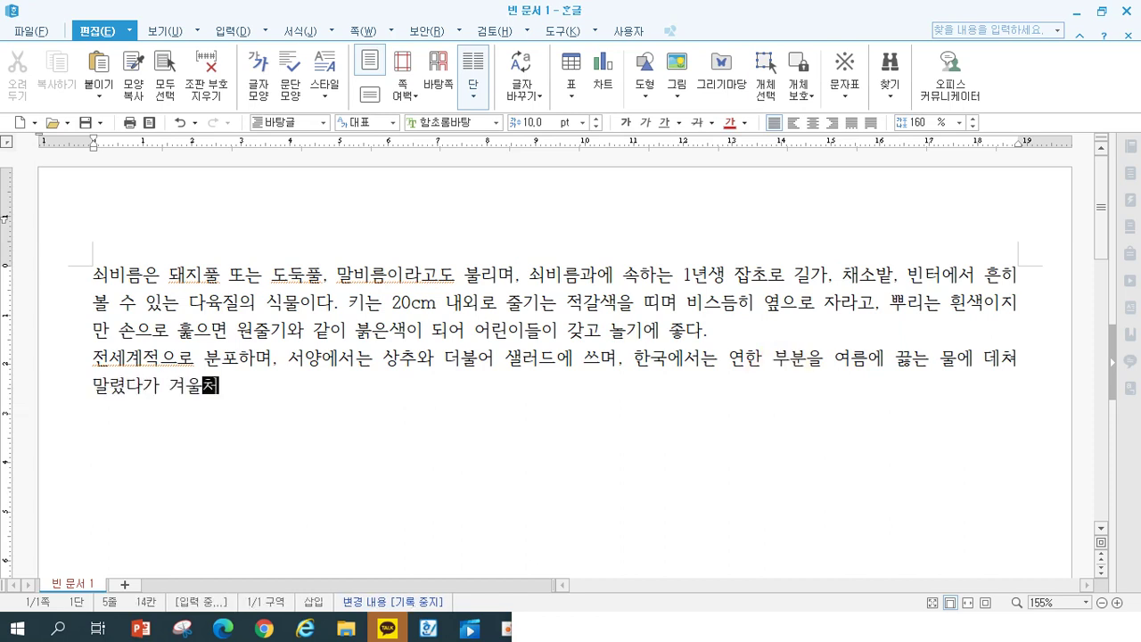
type("로")
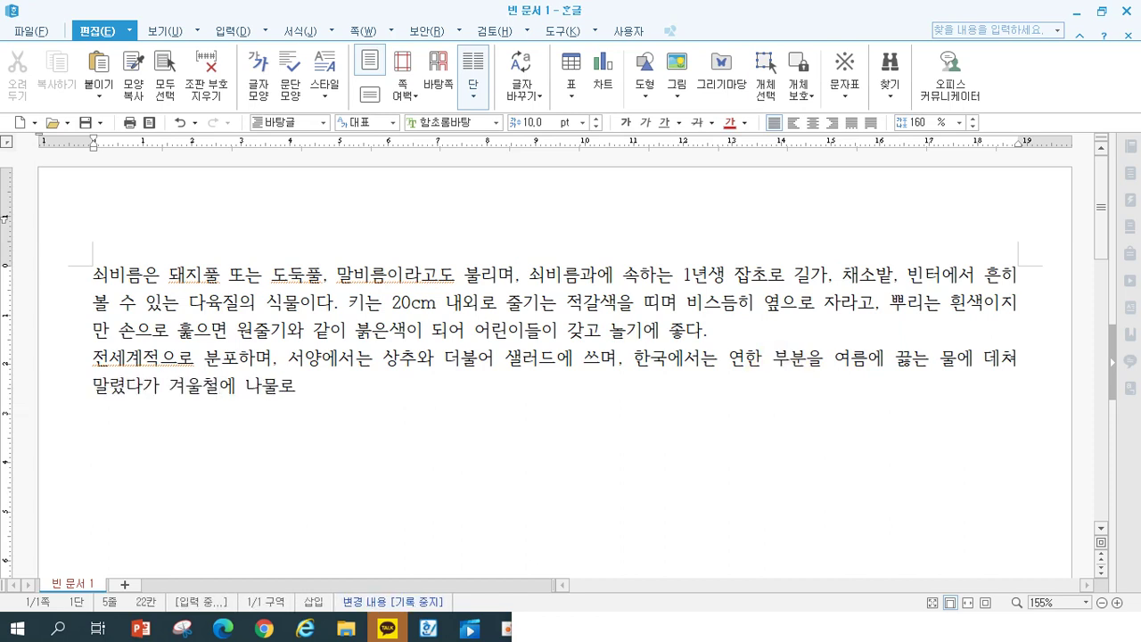
End the sentence with "무쳐 먹는다." and continue with "쇠비름을 먹으면 오래 산다고 하여 장명채".
type(" 무쳐 먹는다. ")
type("쇠ㅂ")
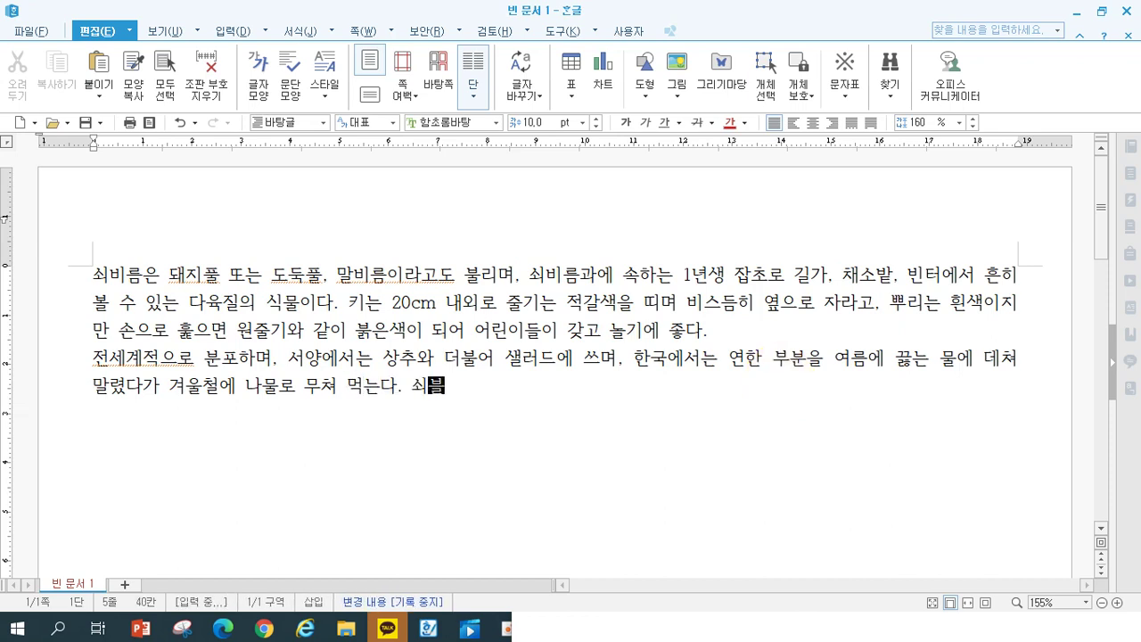
type("ㅣ름을 먹으며")
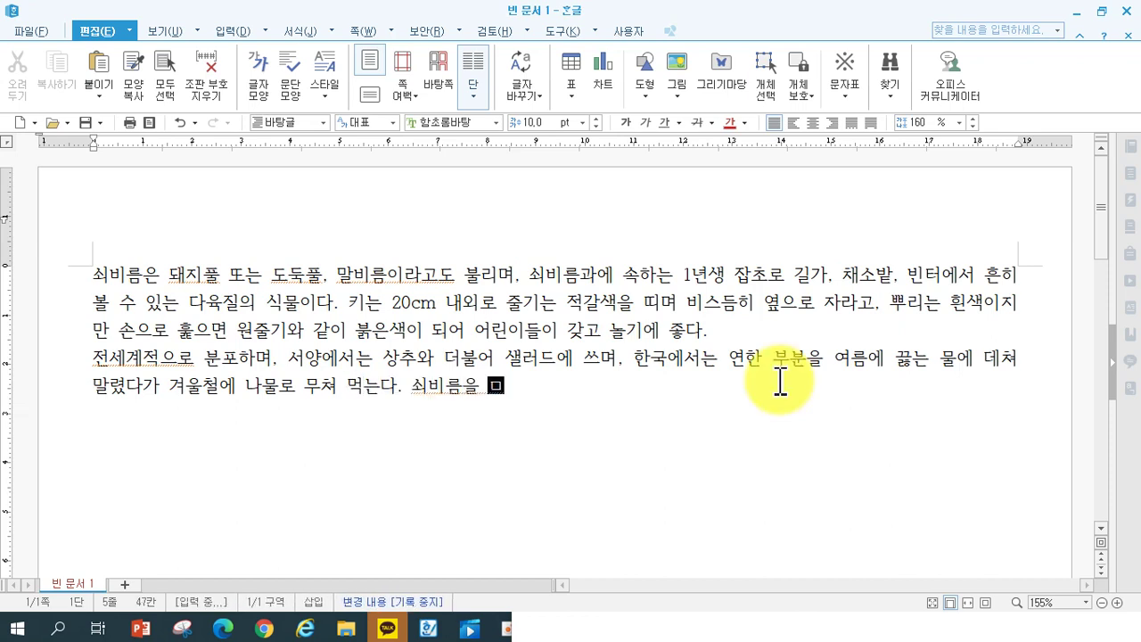
type(" 오래 산다")
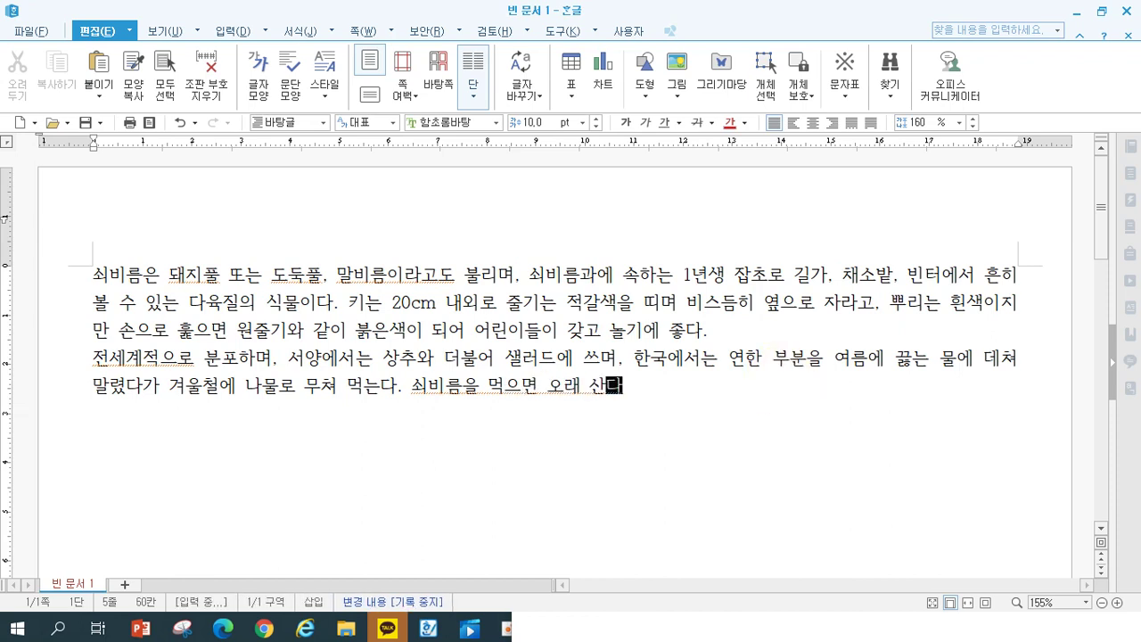
type("고 하여 장명채")
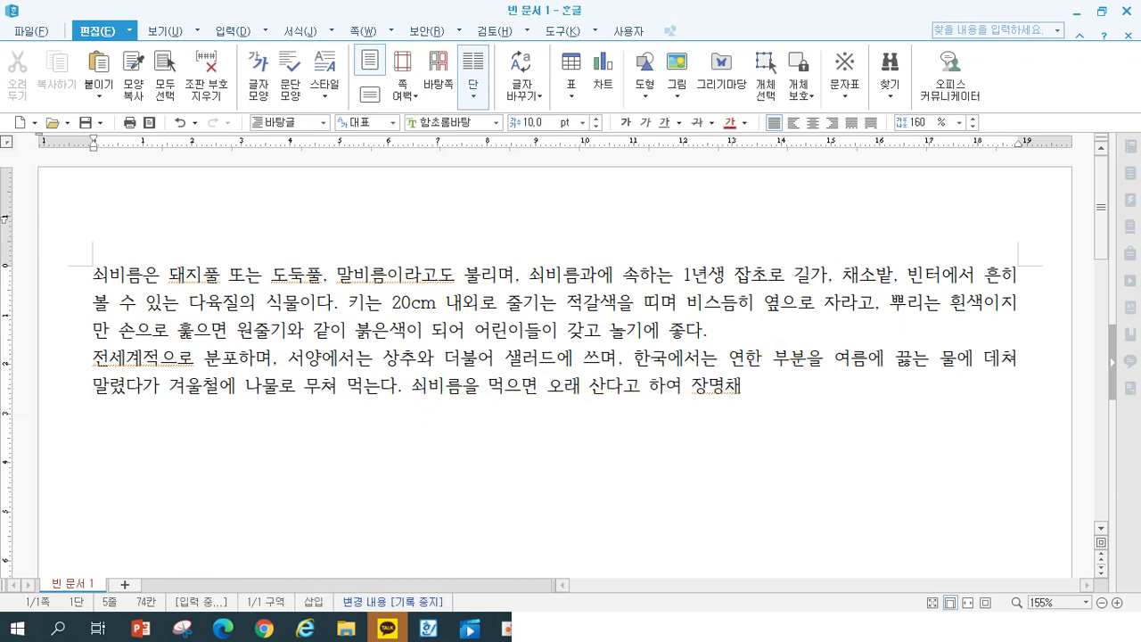
key("Left")
key("F9")
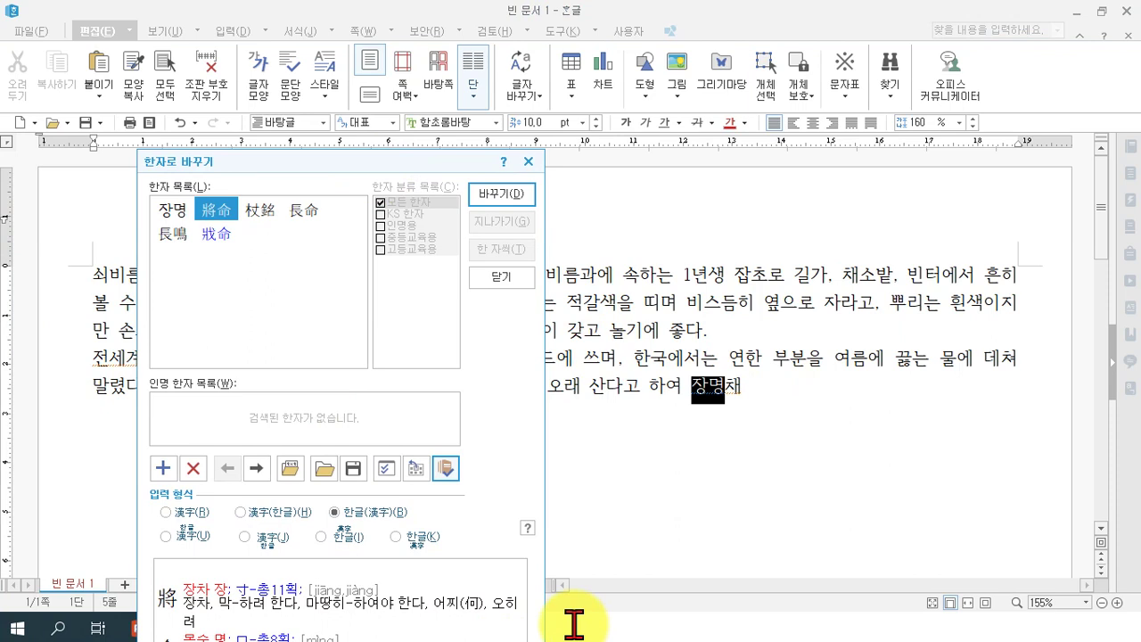
key("Escape")
left_click(789, 433)
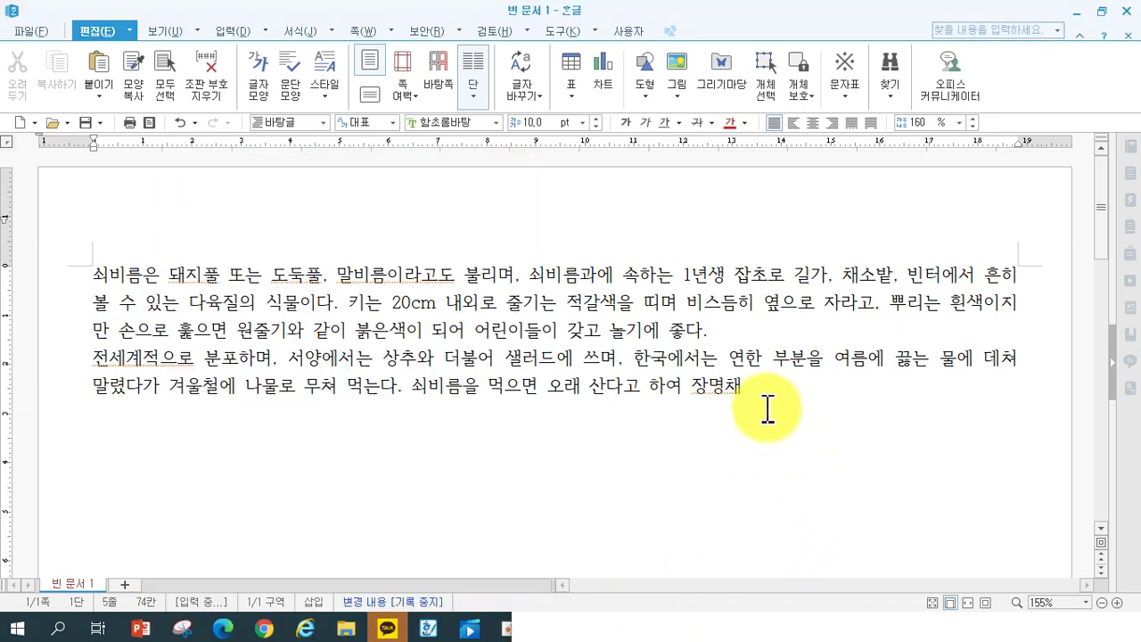
left_click_drag(693, 387, 744, 387)
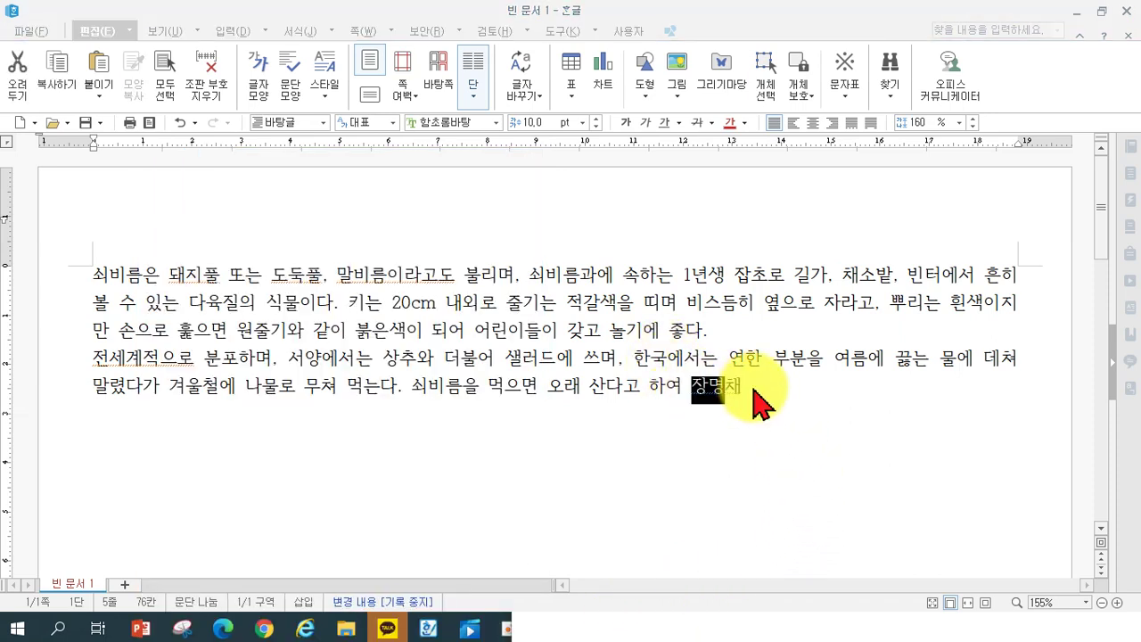
key("shift+Left")
key("F9")
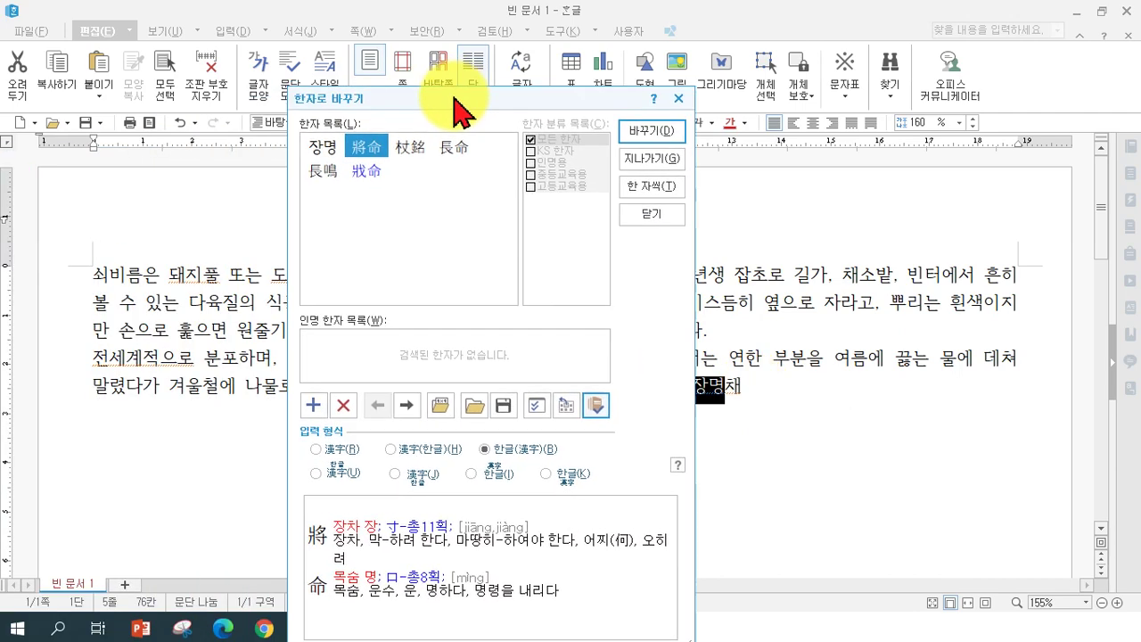
left_click(320, 175)
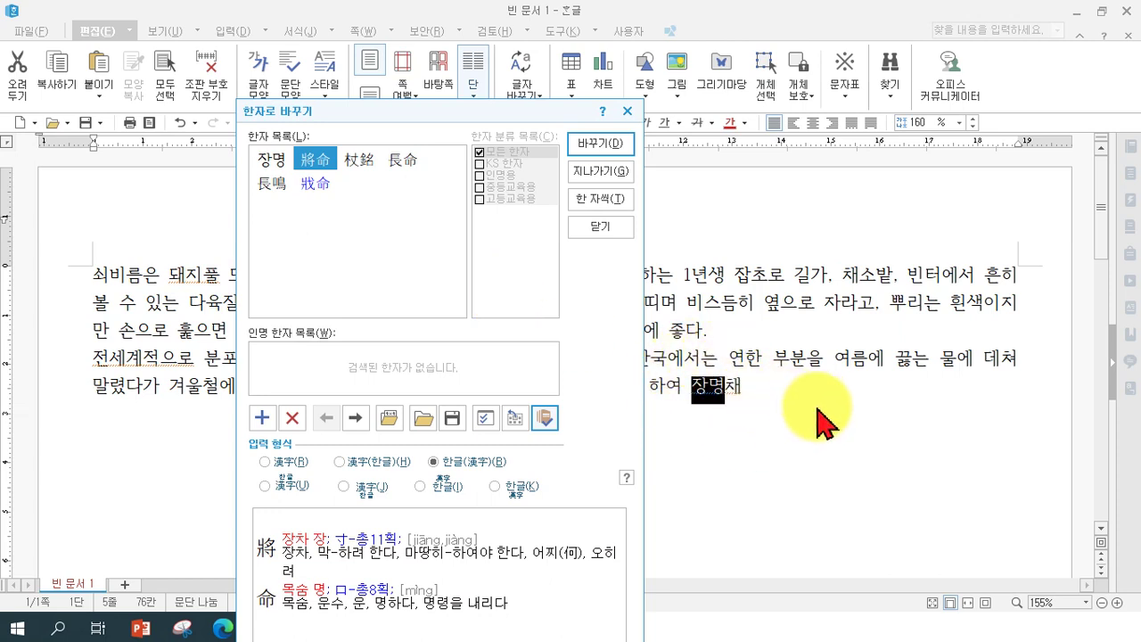
left_click(261, 417)
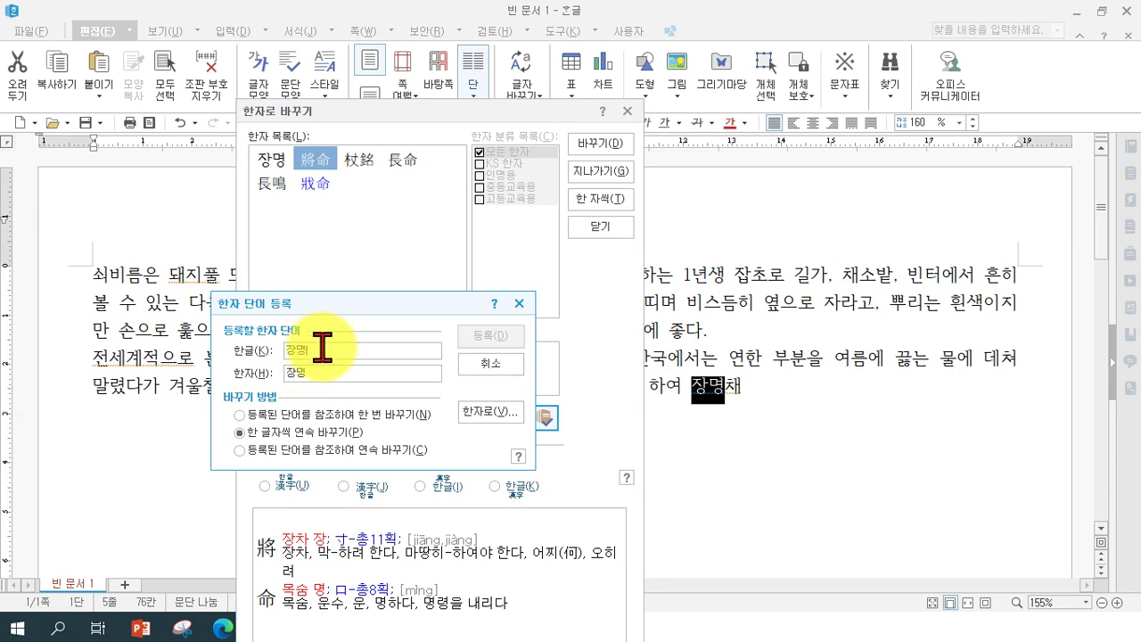
type("채")
Convert the new entry character by character to 長命菜, register it in the Hanja dictionary and close the conversion dialog.
left_click(493, 413)
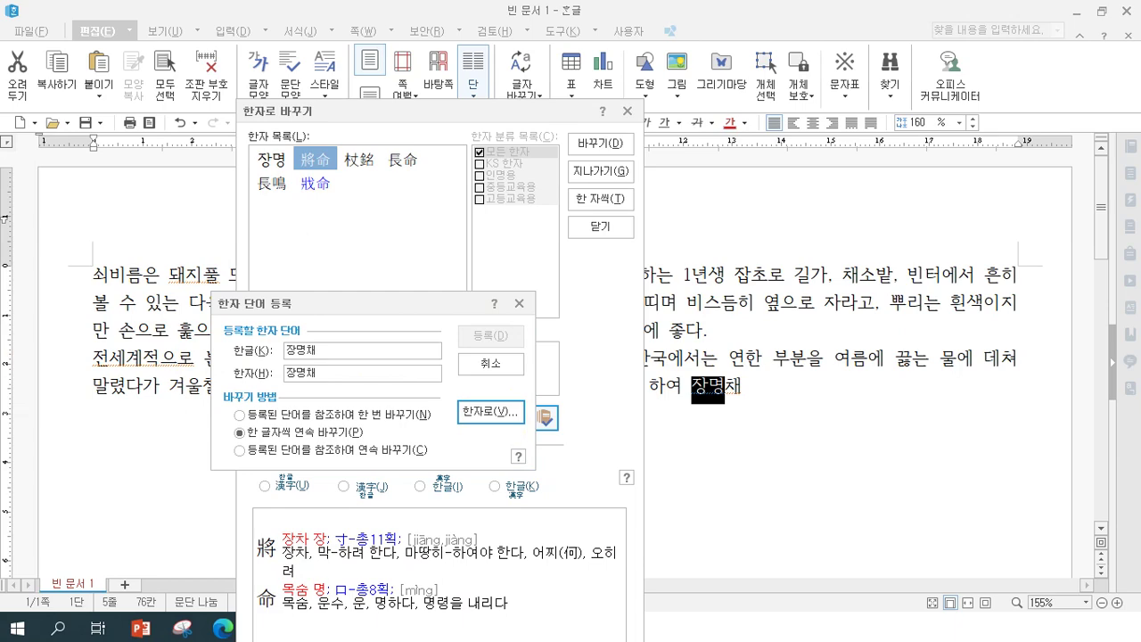
left_click_drag(701, 127, 710, 135)
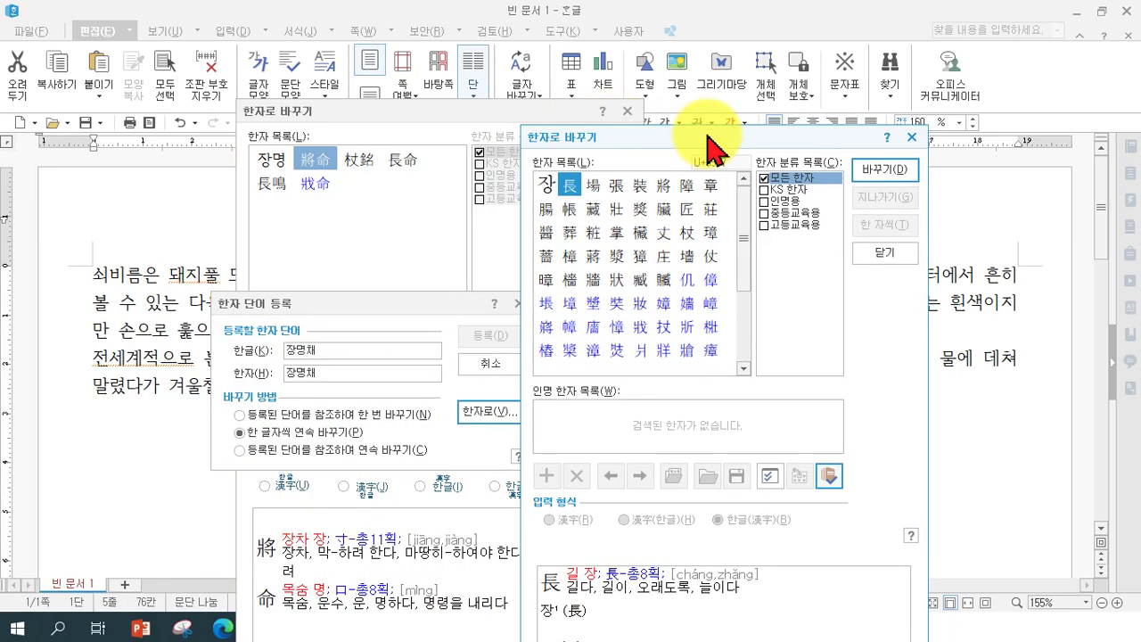
double_click(575, 187)
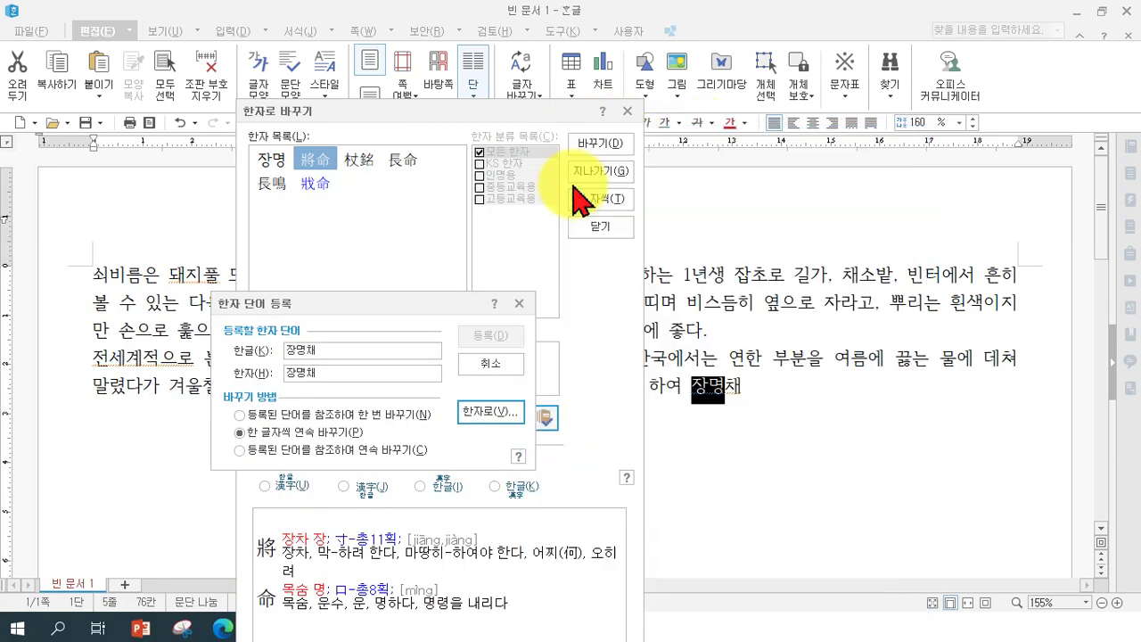
double_click(594, 187)
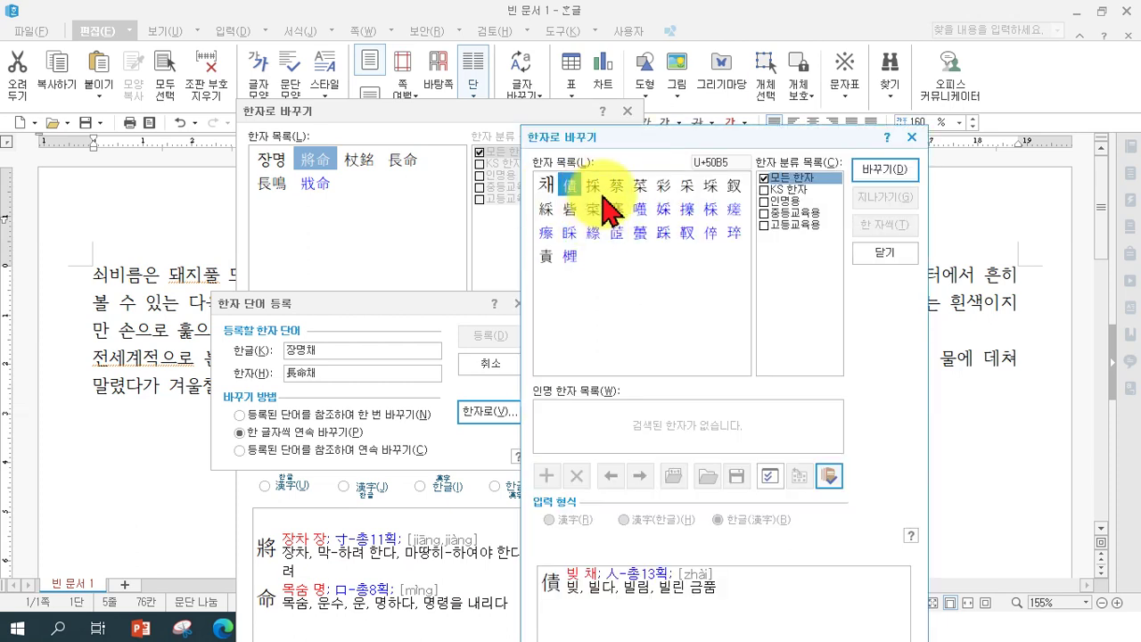
left_click(616, 189)
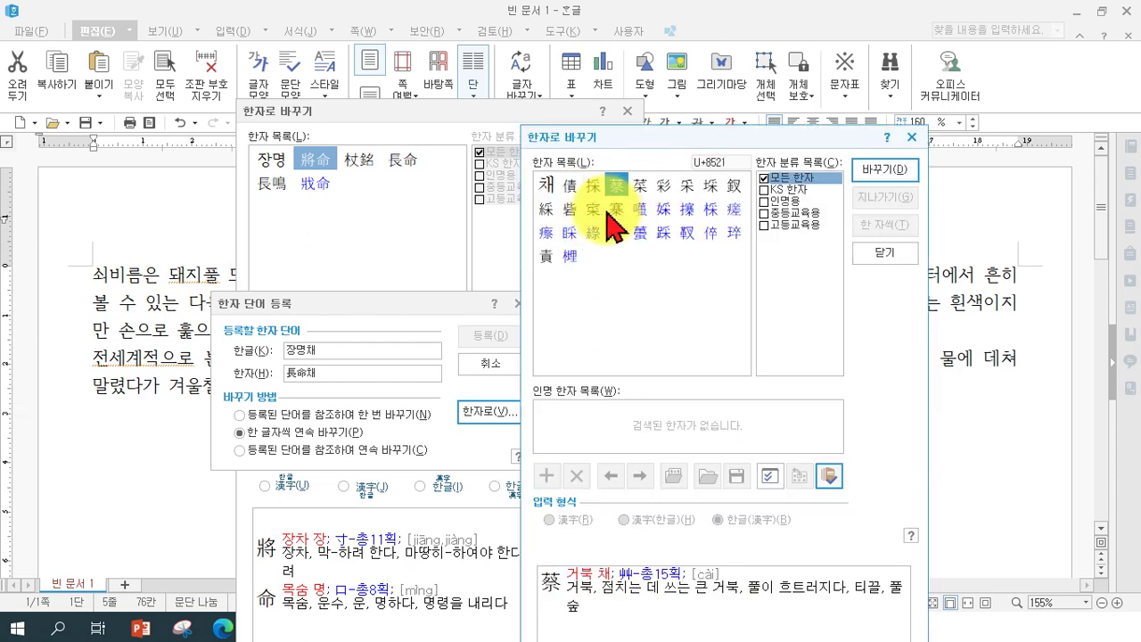
left_click(643, 189)
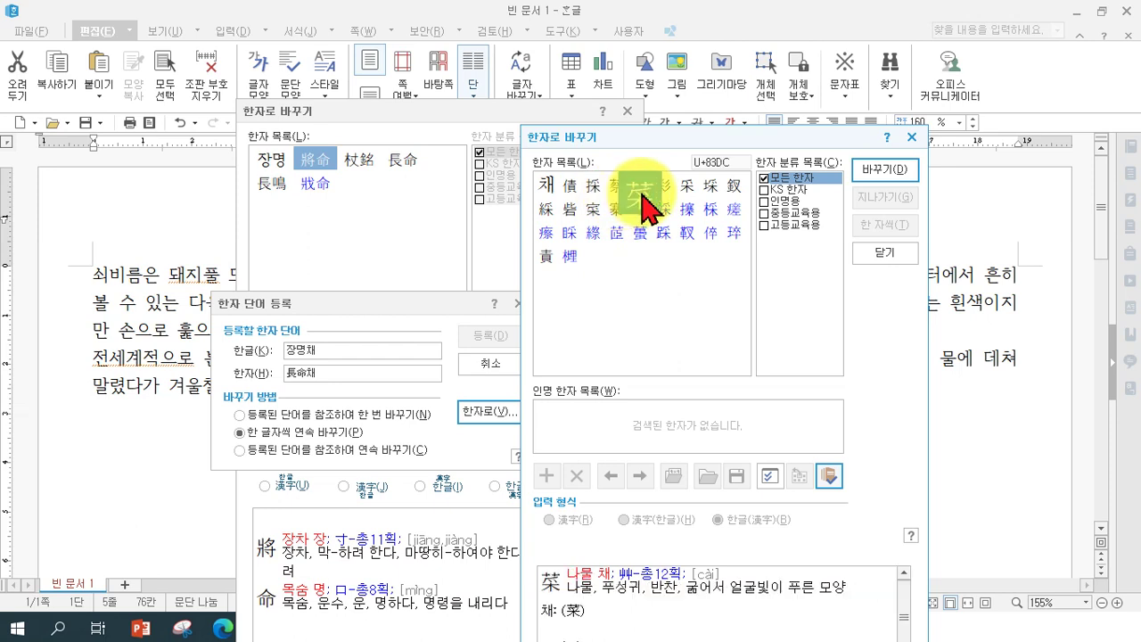
double_click(642, 195)
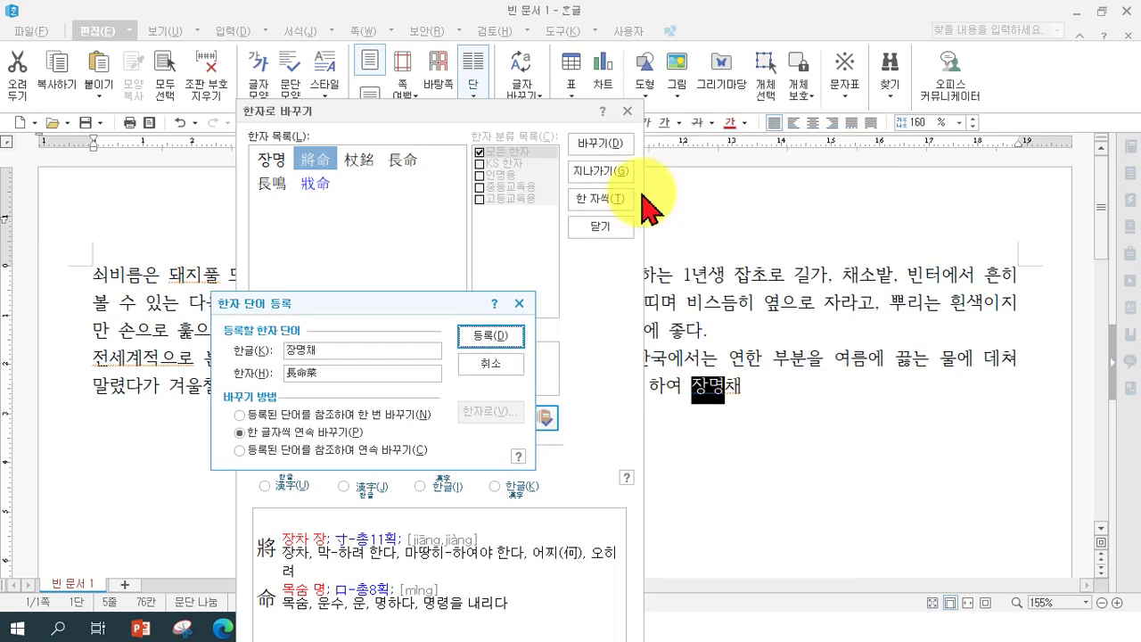
left_click(481, 343)
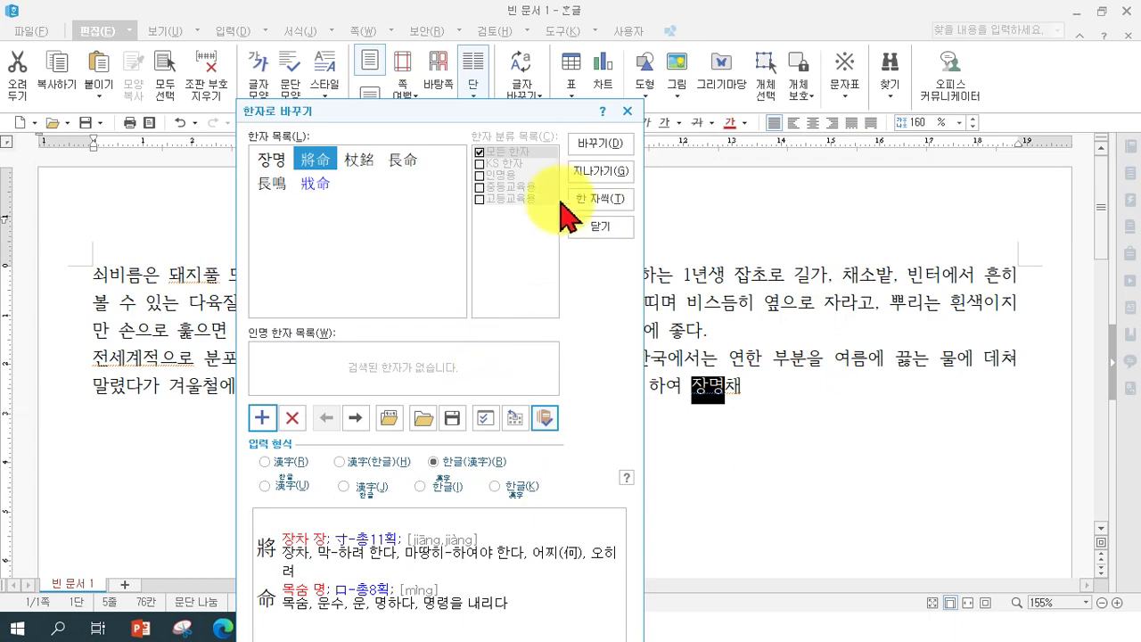
left_click(600, 230)
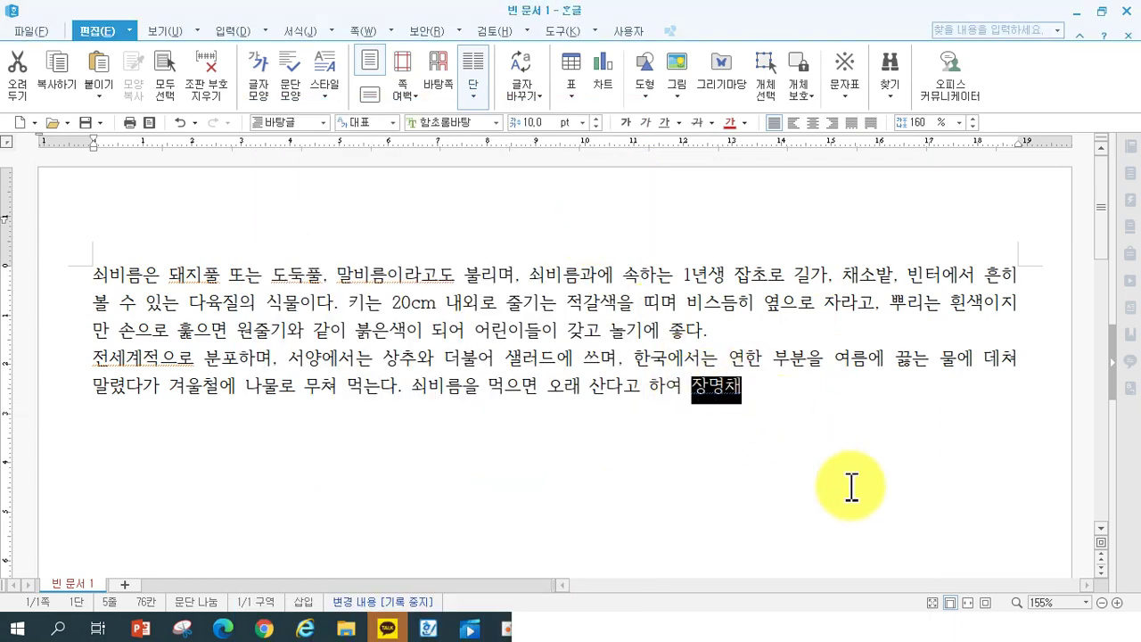
Convert 장명채 to 장명채(長命菜) in the Hangul(Hanja) format and finish the sentence with "라고도 한다.".
key("F9")
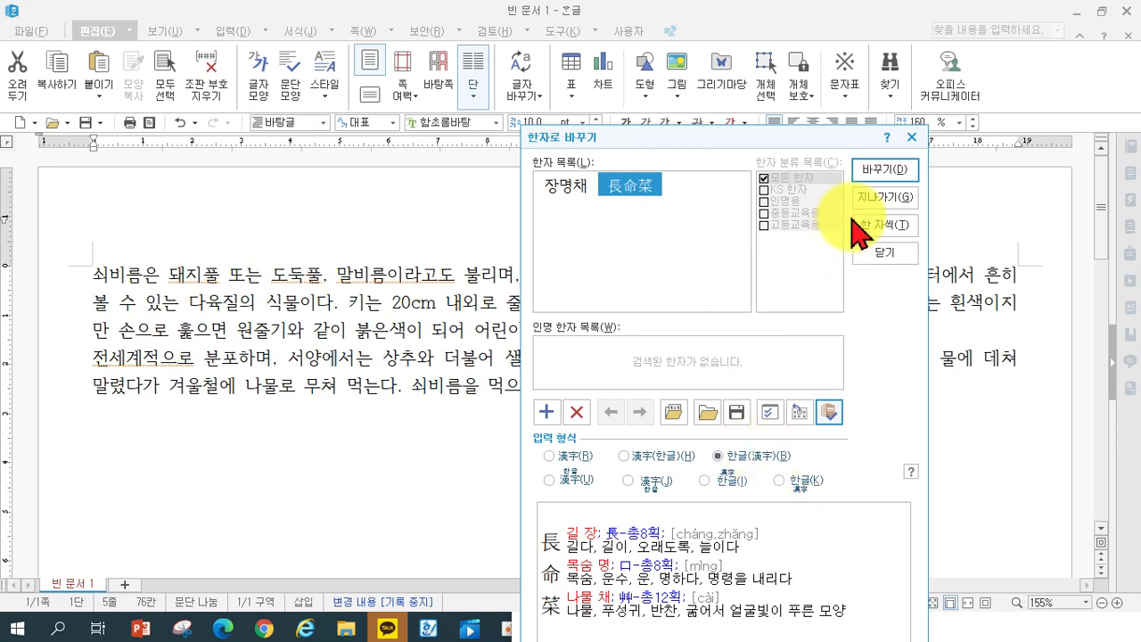
left_click(878, 171)
left_click(874, 419)
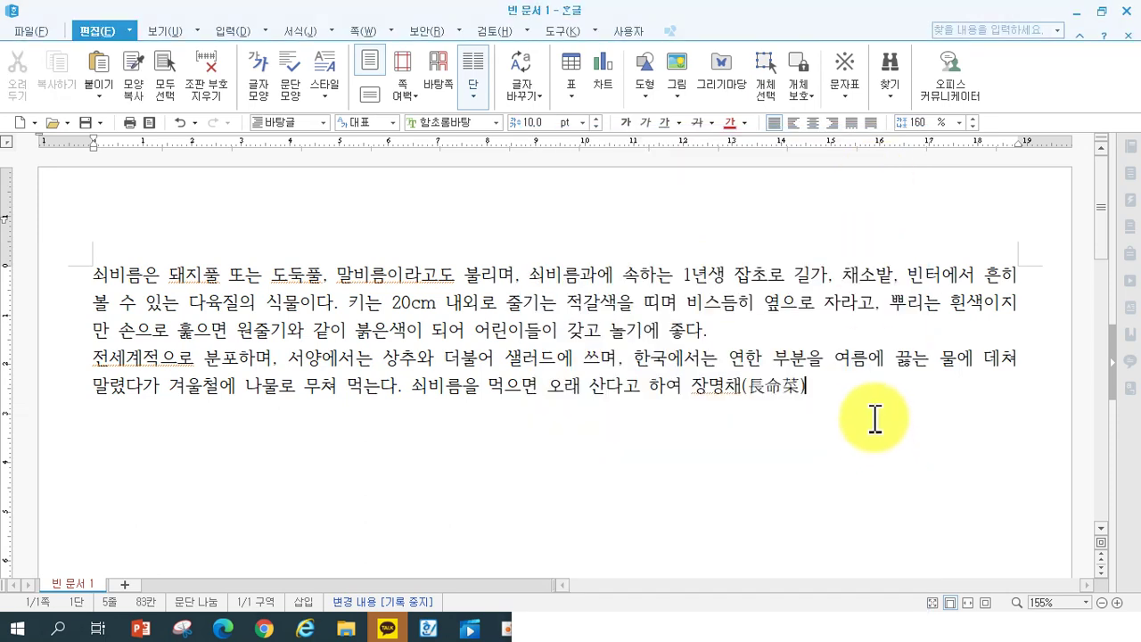
type("라고도 한다.")
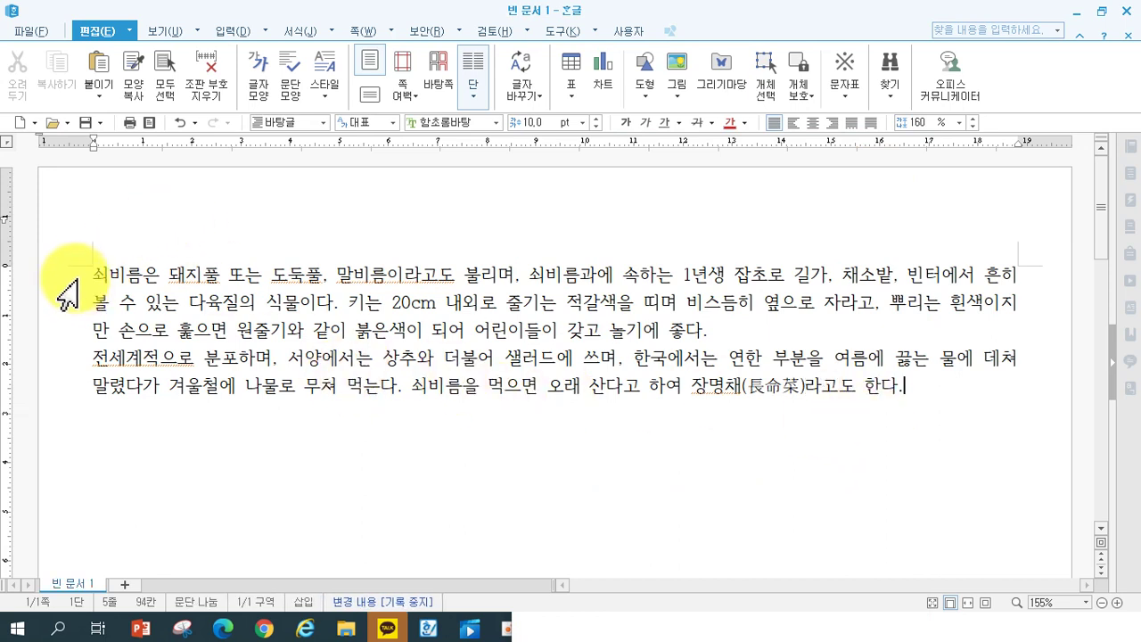
left_click_drag(94, 273, 715, 332)
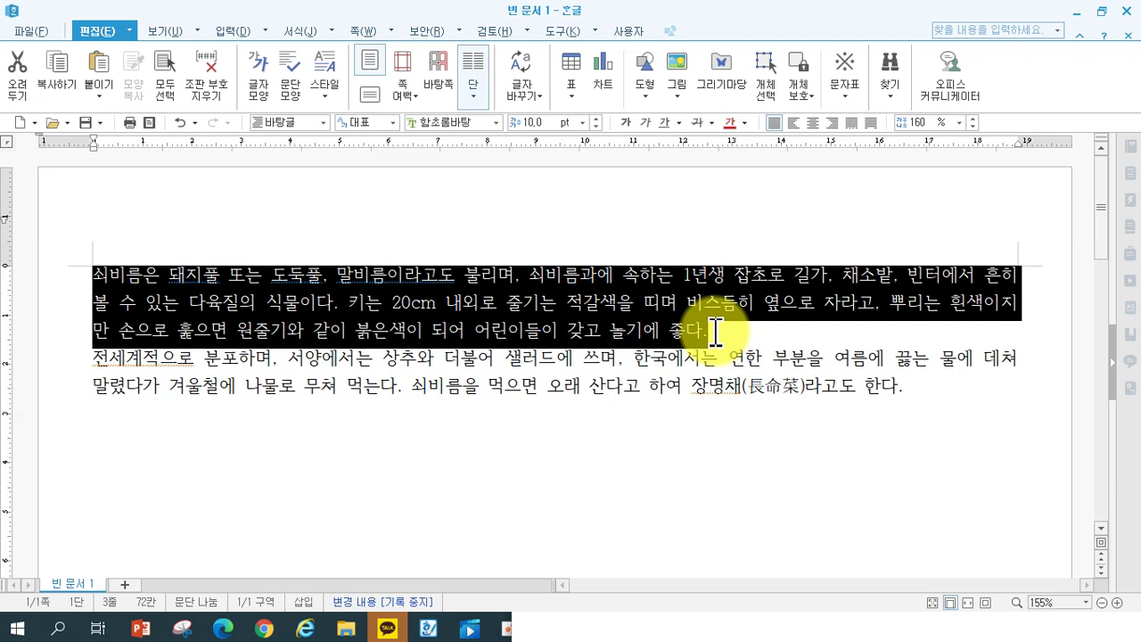
left_click(1021, 273)
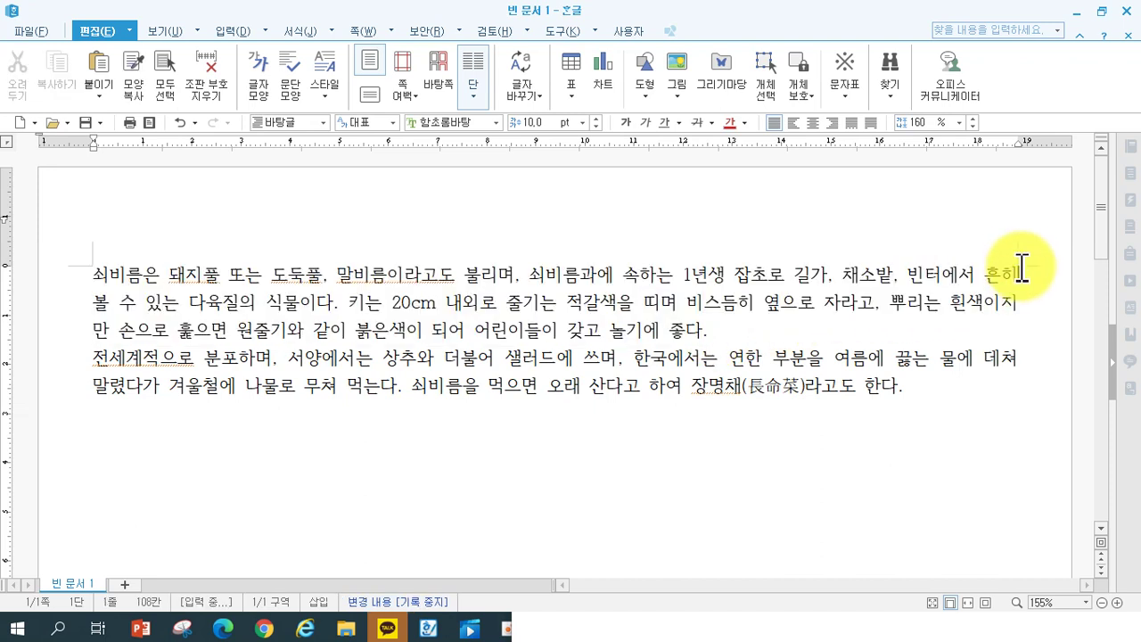
left_click(87, 278)
left_click_drag(86, 277, 718, 327)
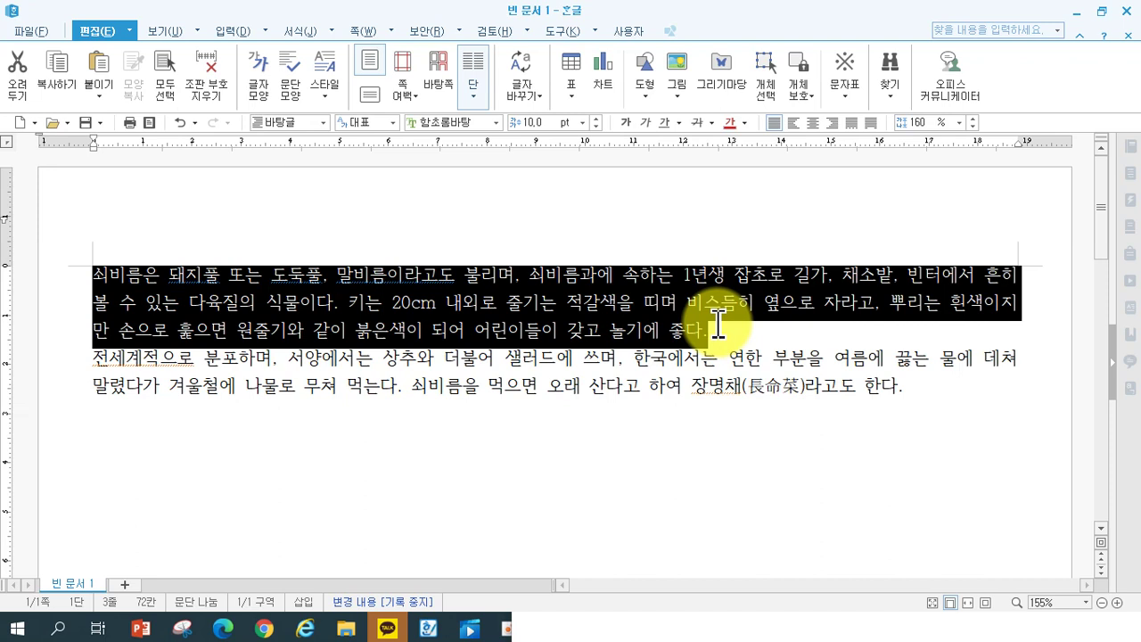
left_click(558, 399)
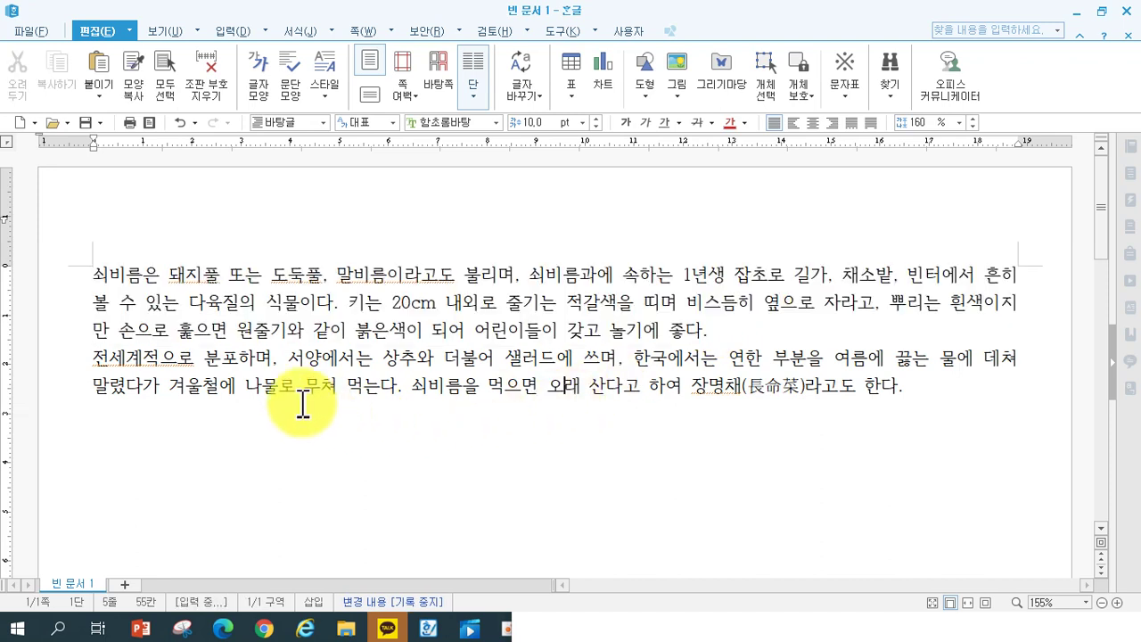
left_click_drag(95, 361, 913, 390)
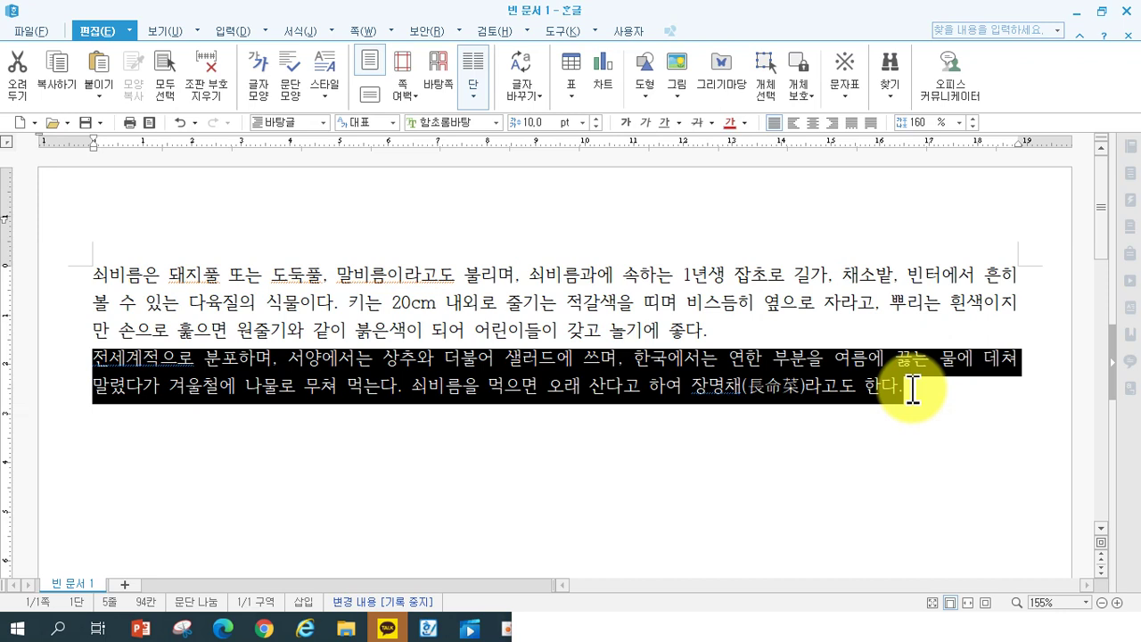
left_click(794, 451)
left_click(651, 362)
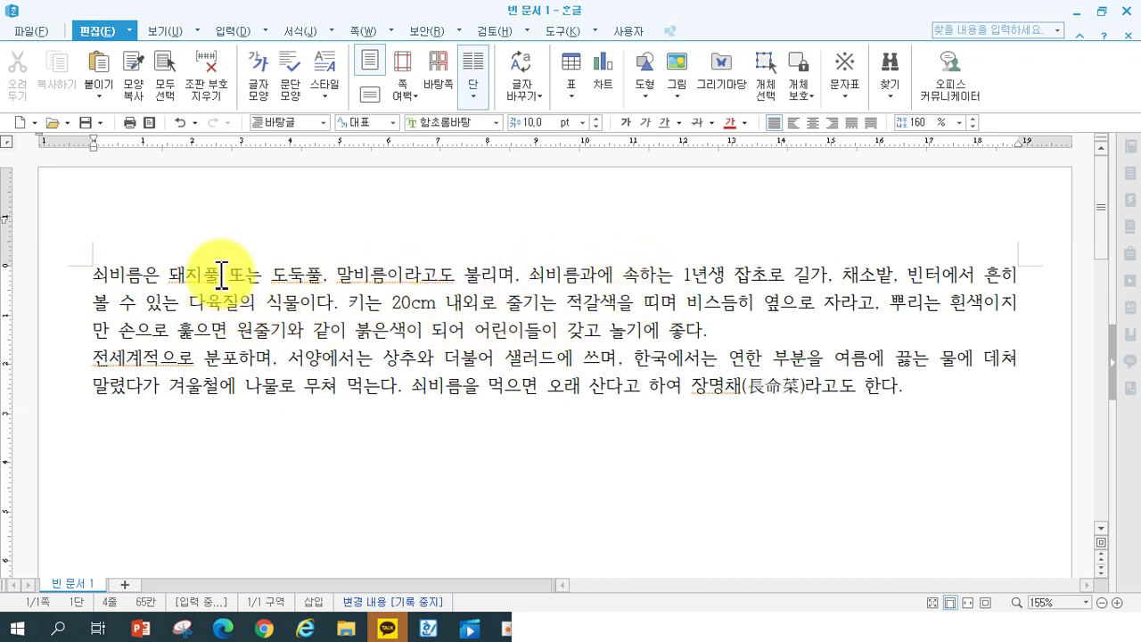
left_click(145, 273)
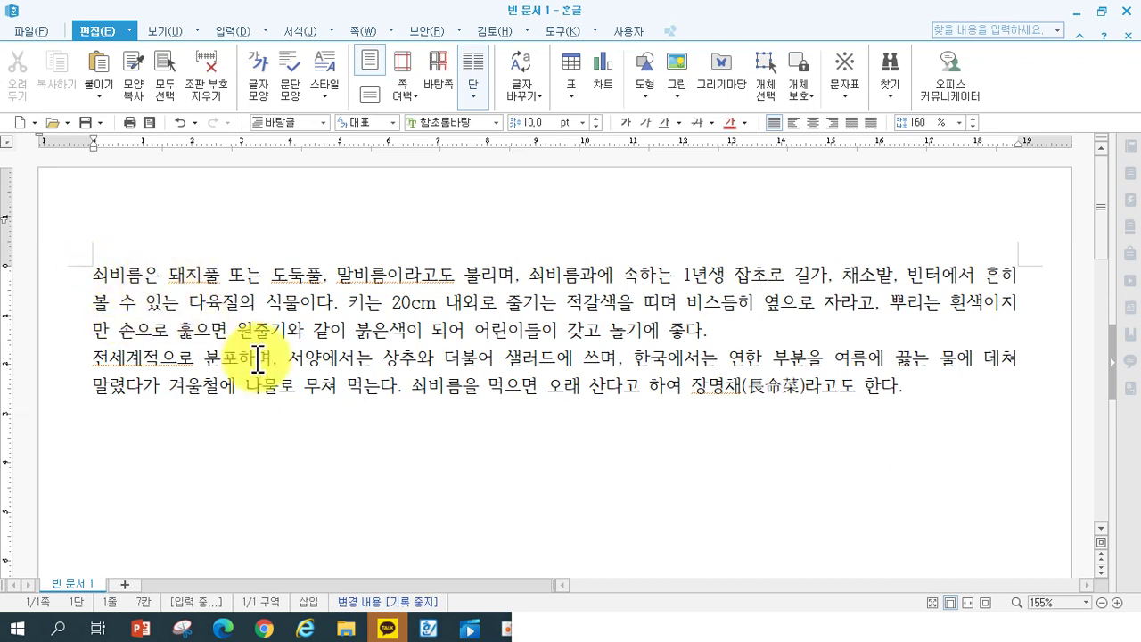
left_click(109, 273)
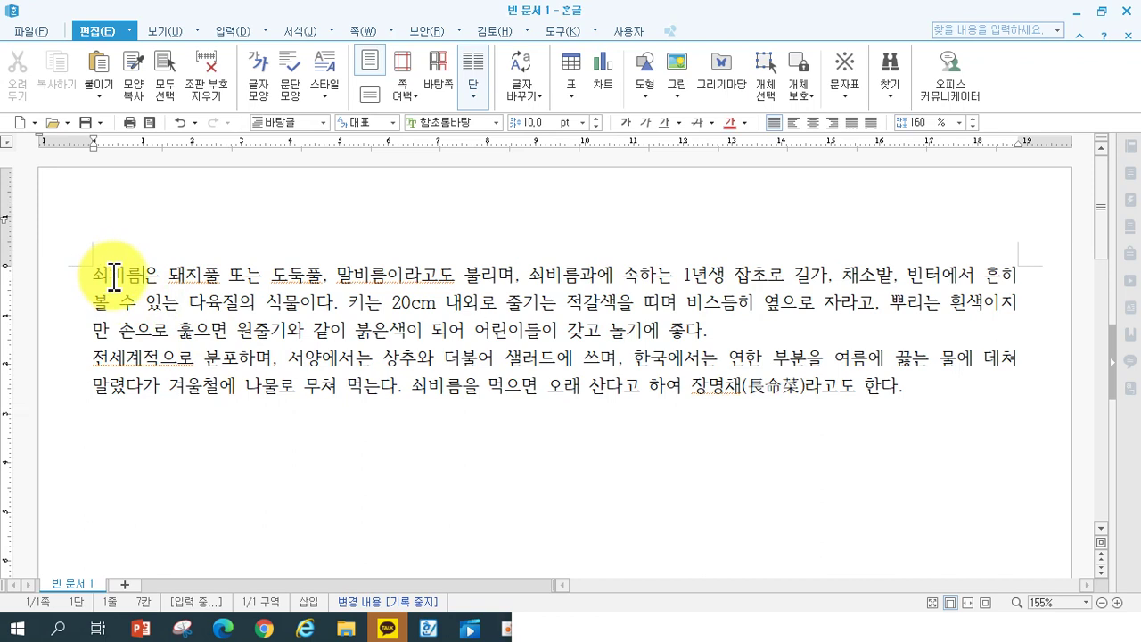
left_click(201, 303)
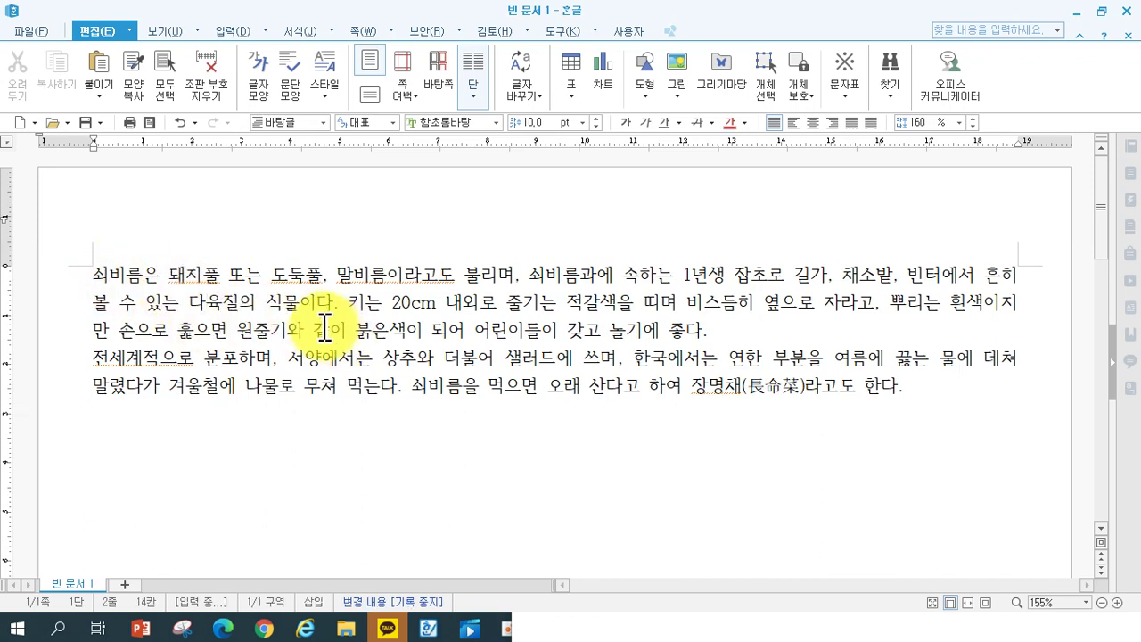
left_click_drag(91, 272, 761, 336)
Start a first-letter decoration (문단 첫 글자 장식) for the first paragraph and choose the three-line drop cap shape.
left_click(148, 273)
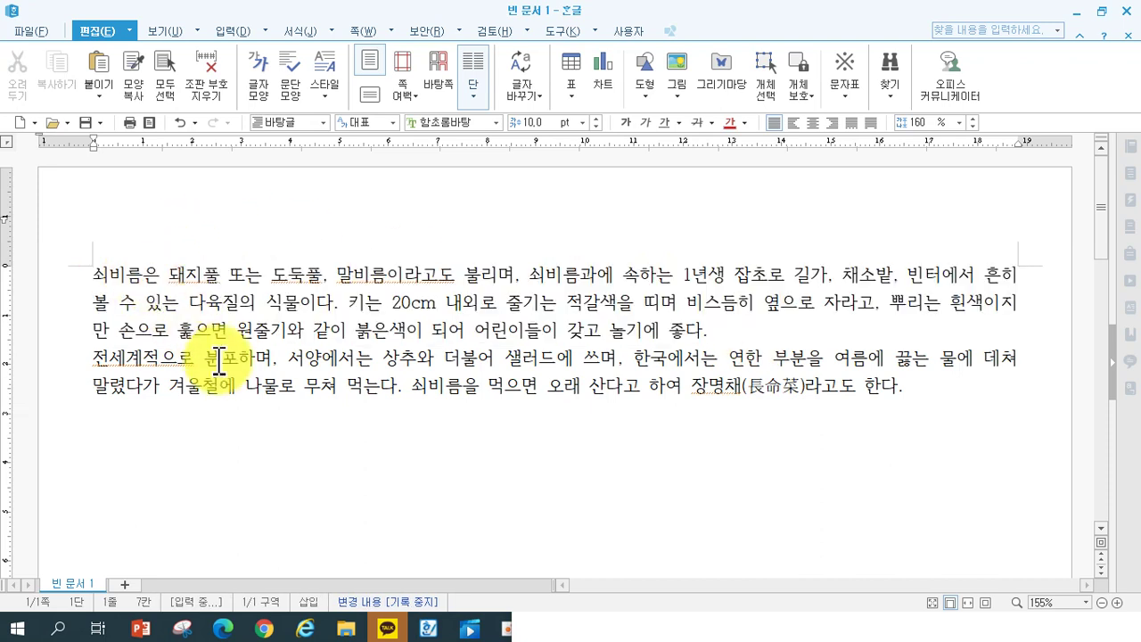
left_click(329, 32)
left_click(331, 36)
left_click(331, 35)
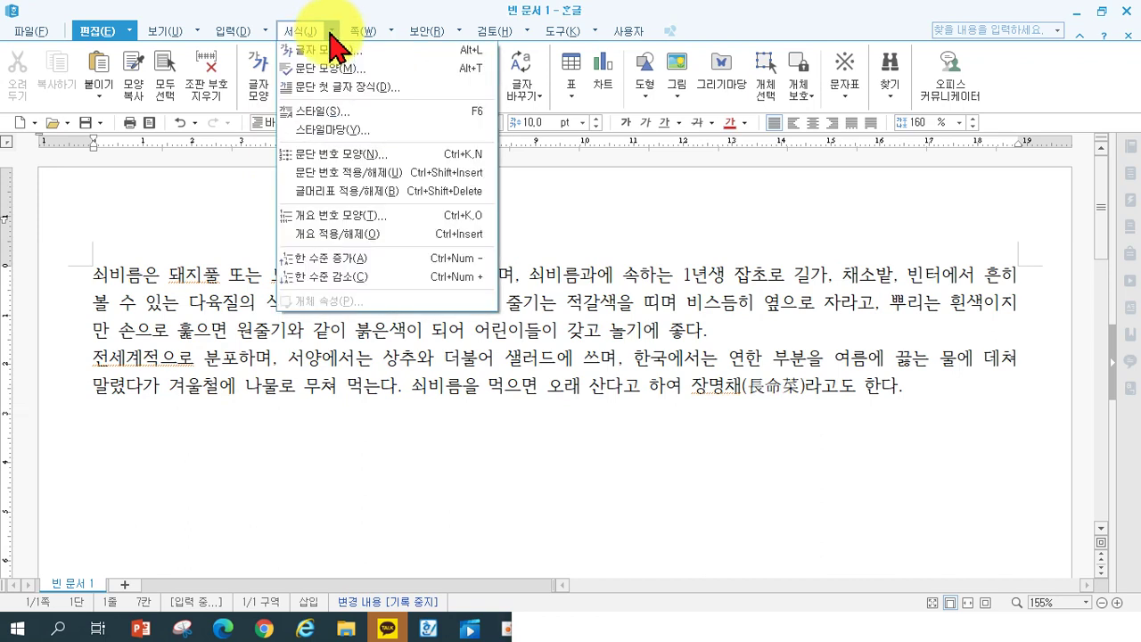
left_click(350, 86)
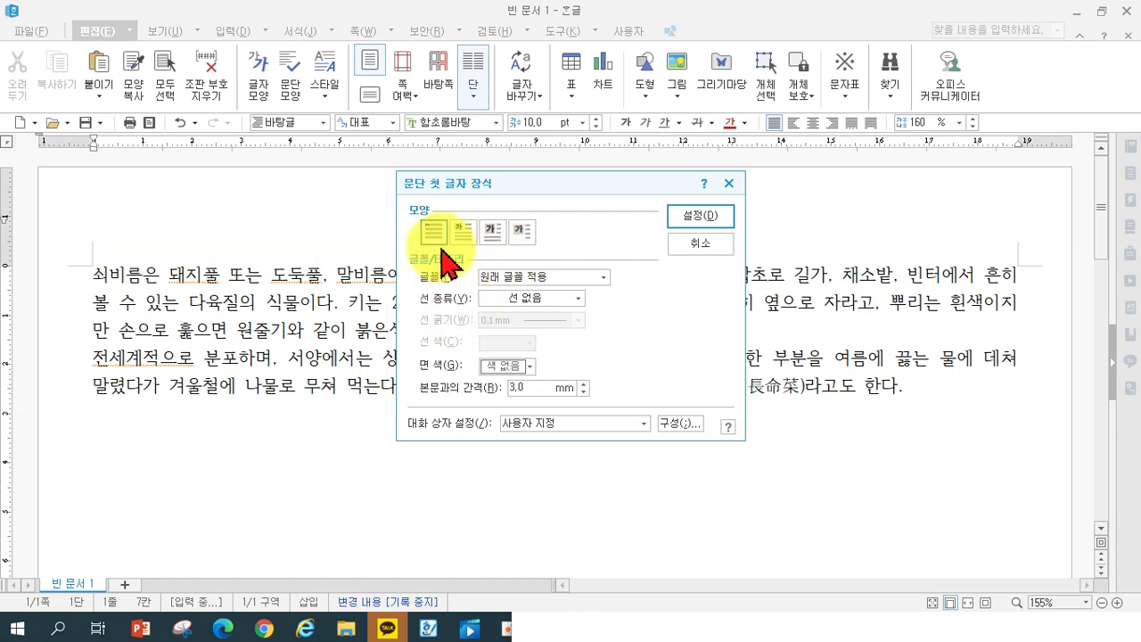
left_click(490, 237)
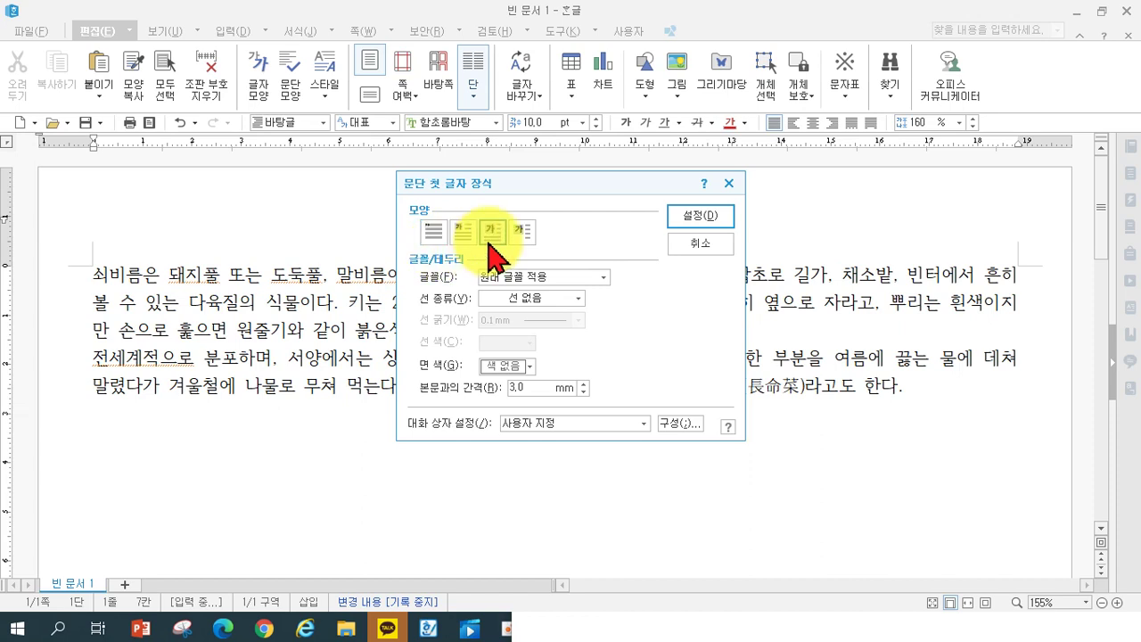
Set the drop cap's font to 헤드라인.
left_click(506, 278)
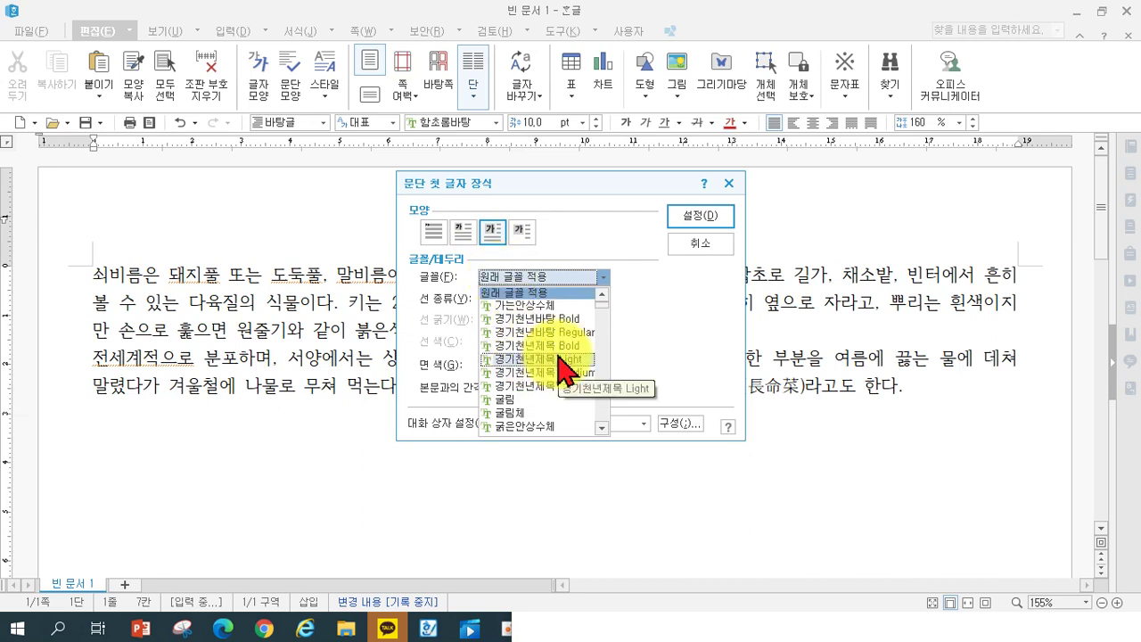
scroll(561, 365, "down", 5)
key("End")
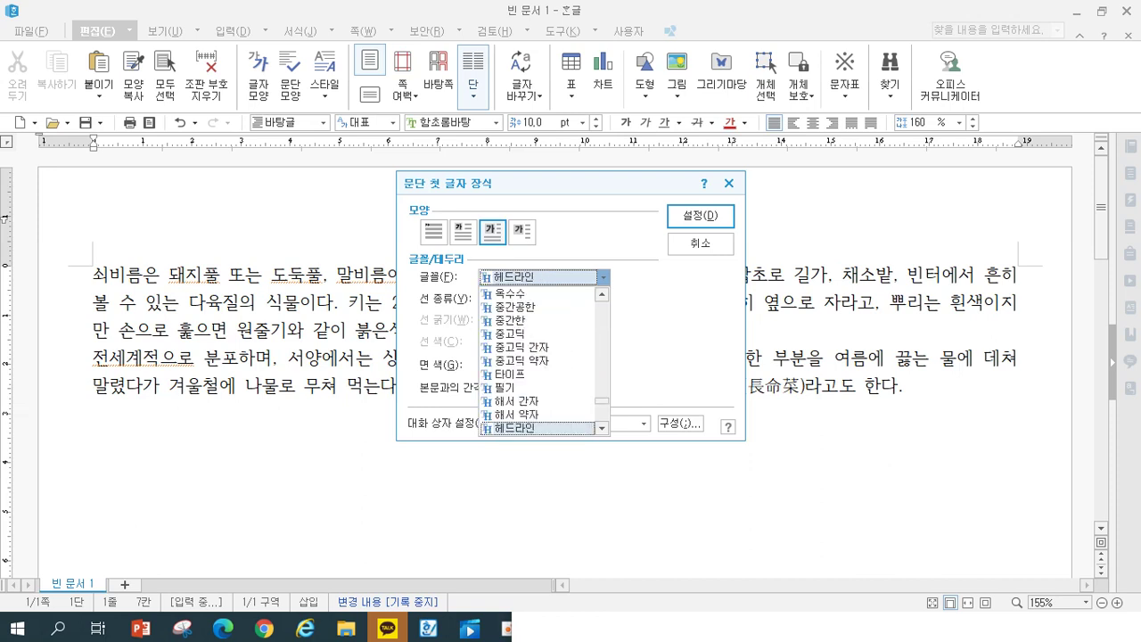
scroll(528, 419, "down", 1)
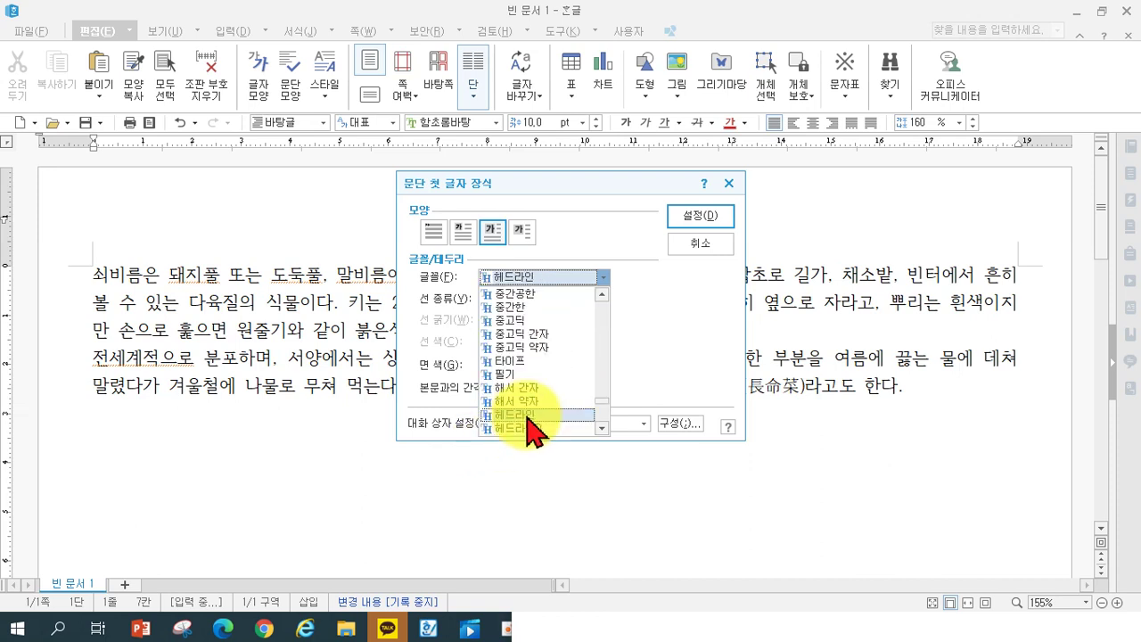
left_click(527, 415)
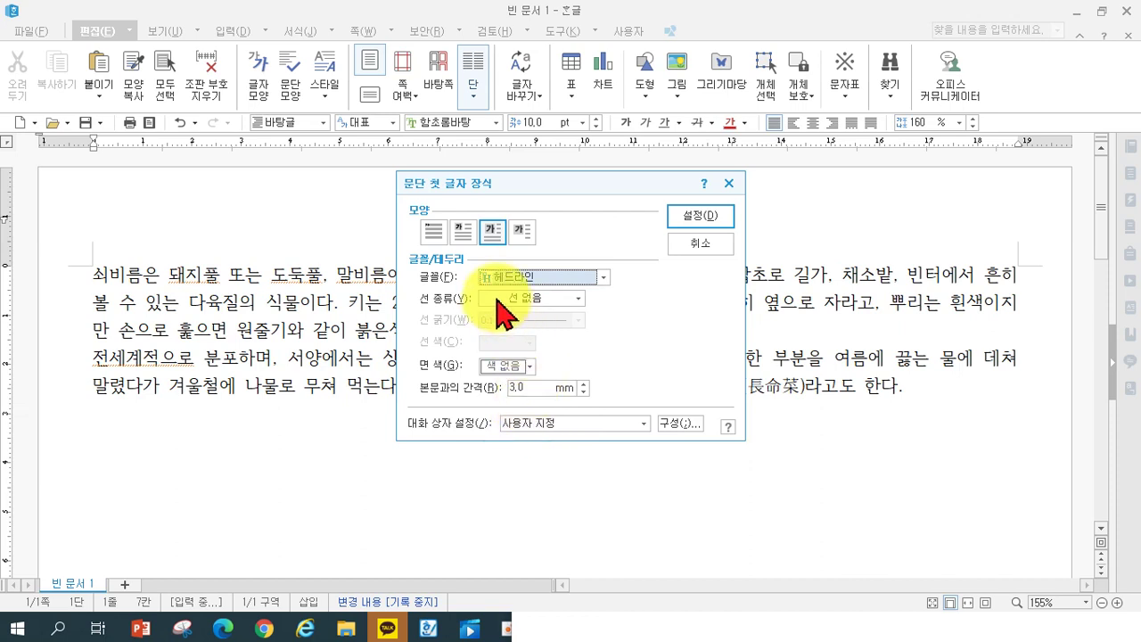
Give the drop cap a solid red border line and a yellow fill, and apply the decoration to the first paragraph.
left_click(498, 297)
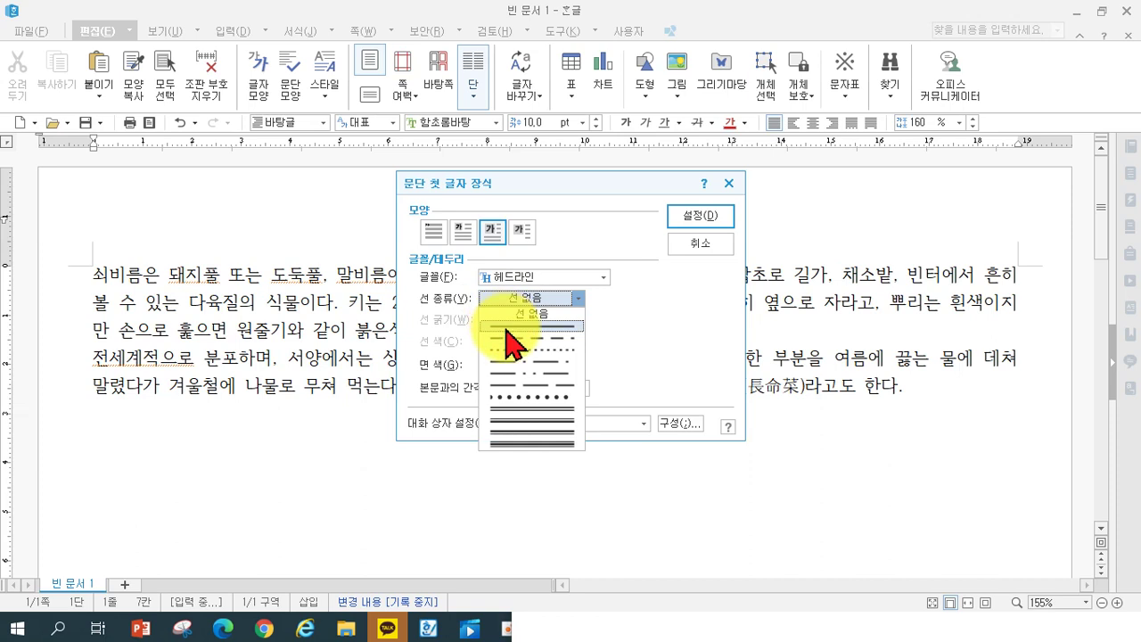
left_click(501, 316)
left_click(501, 342)
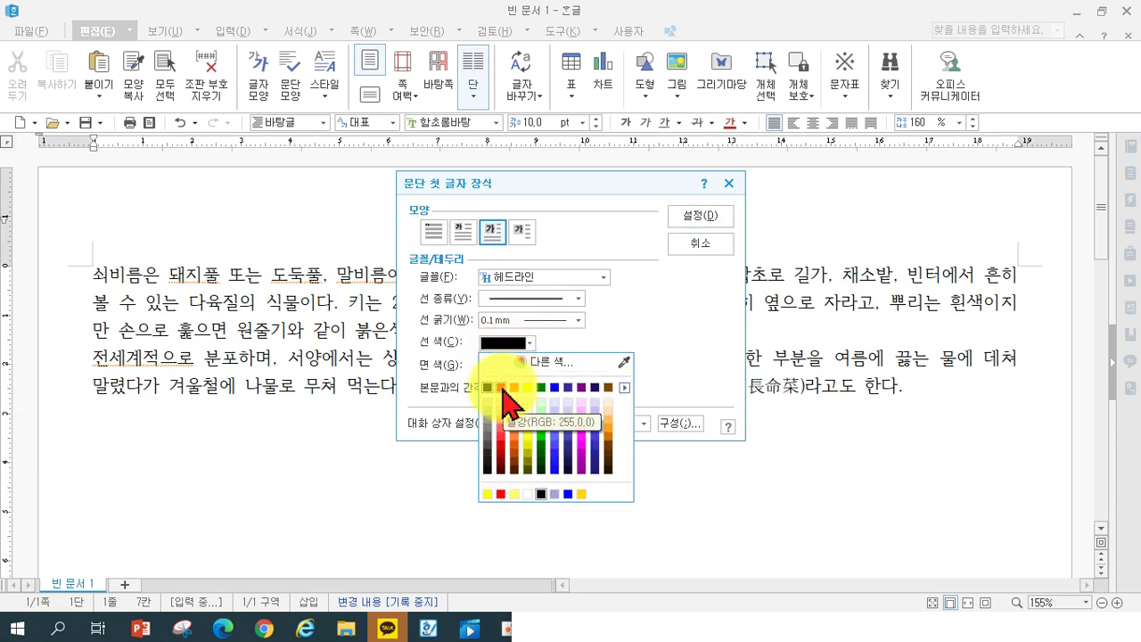
left_click(502, 389)
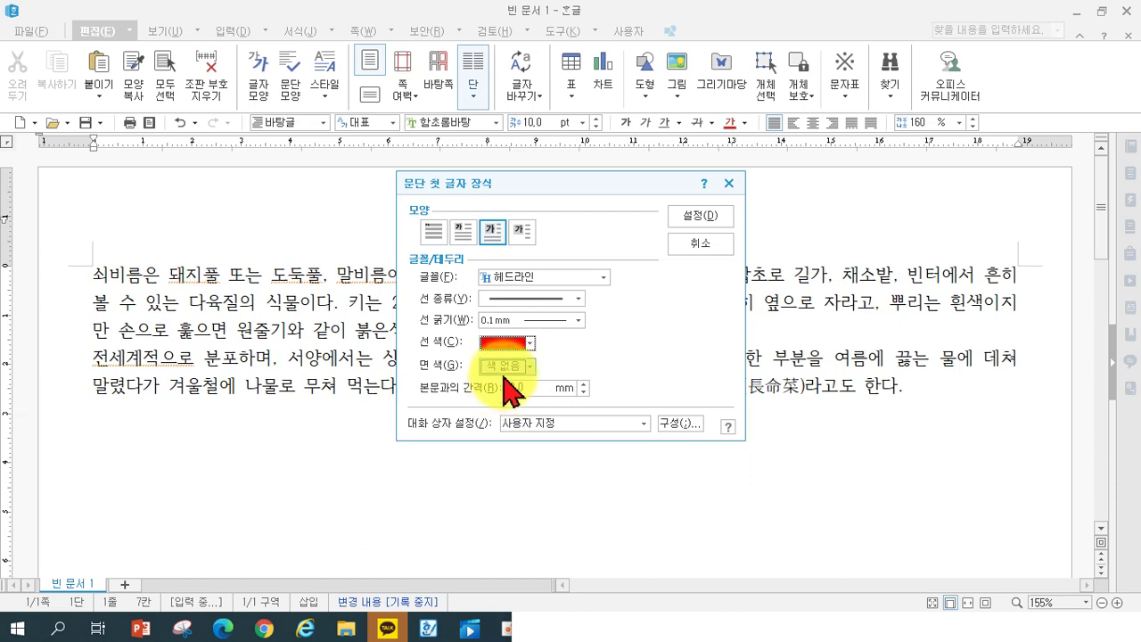
left_click(506, 368)
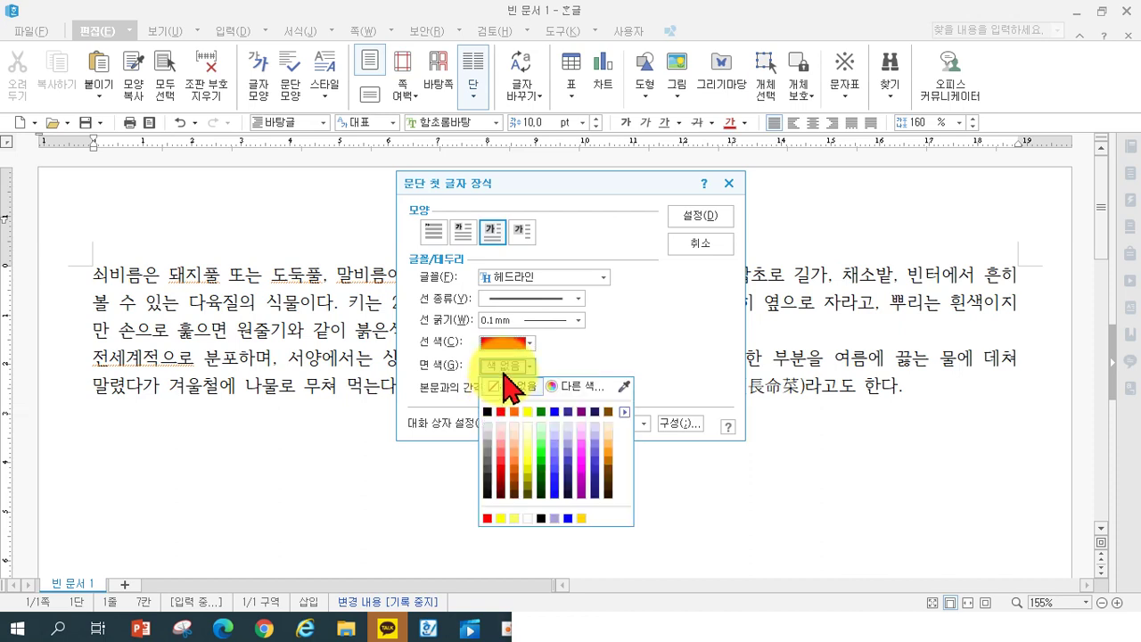
left_click(530, 412)
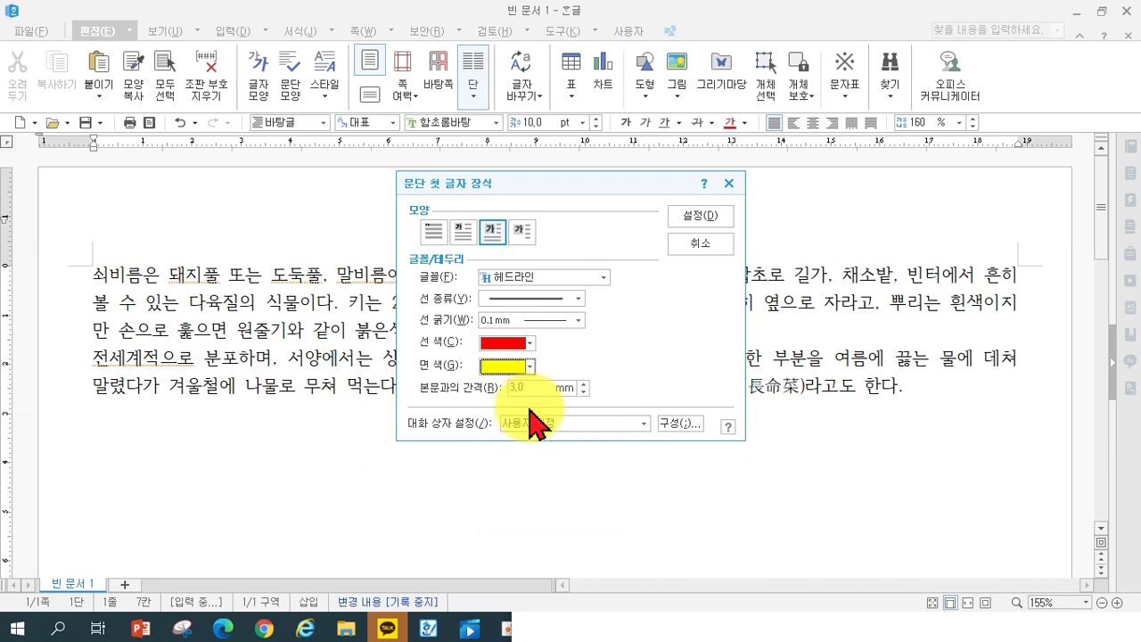
left_click(694, 224)
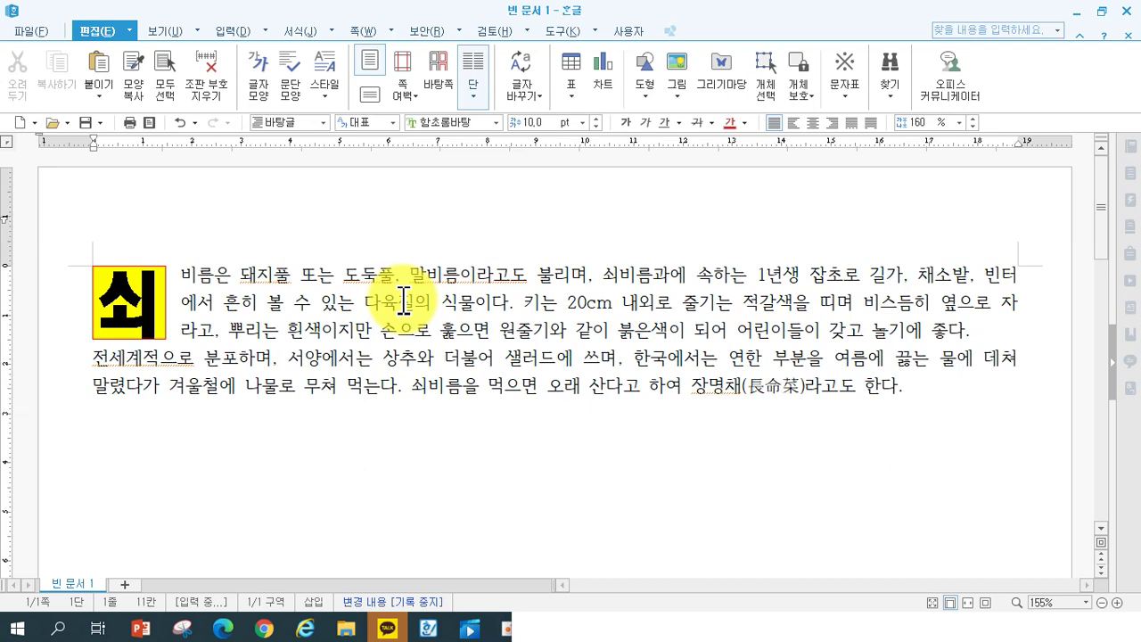
Remove the first paragraph's drop cap by setting its first-letter decoration shape to none and applying it.
left_click(300, 31)
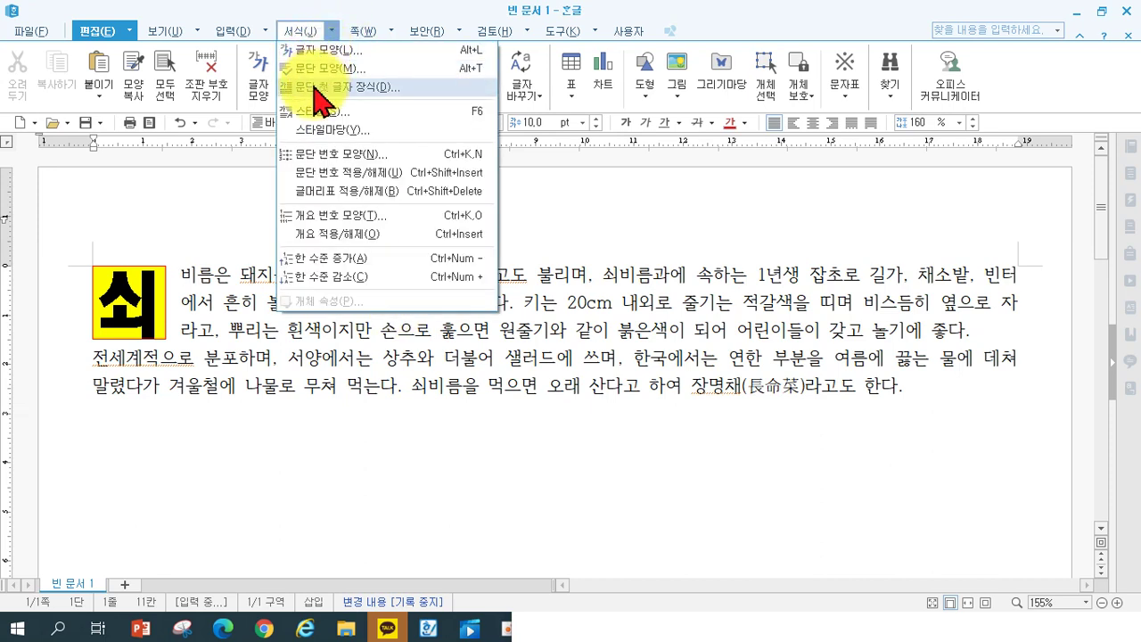
left_click(255, 298)
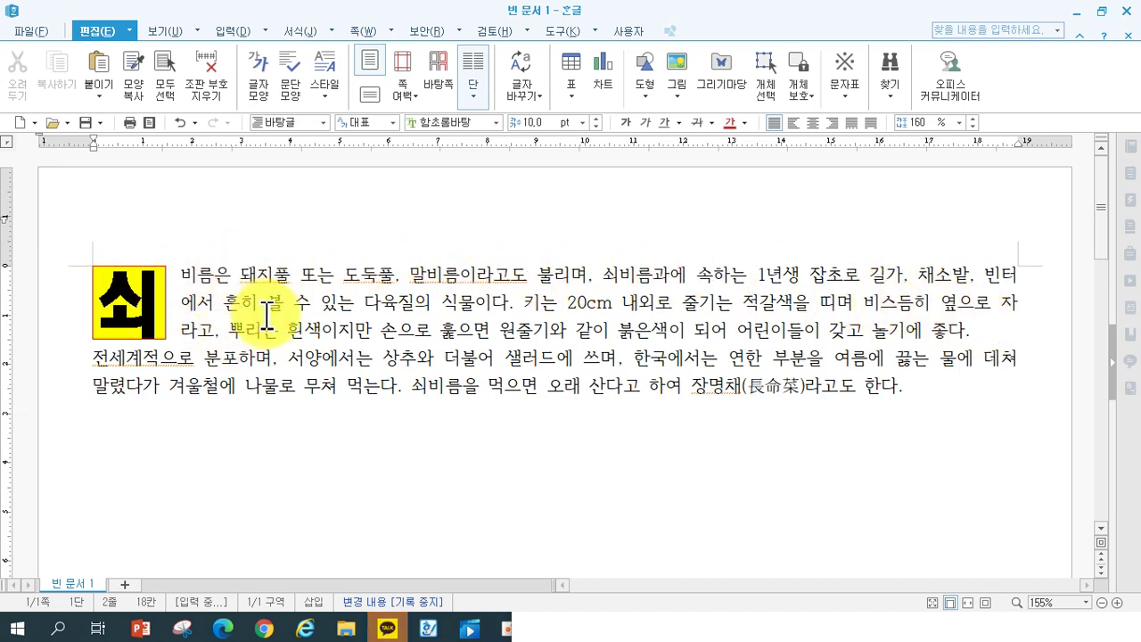
left_click(332, 31)
left_click(335, 87)
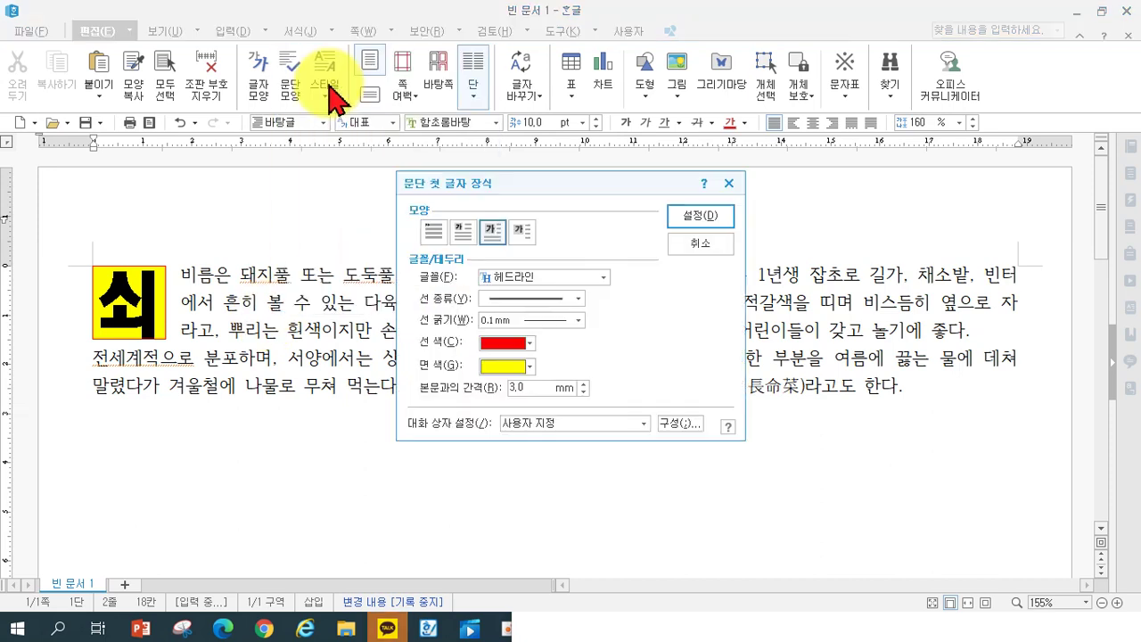
left_click(435, 233)
left_click(699, 215)
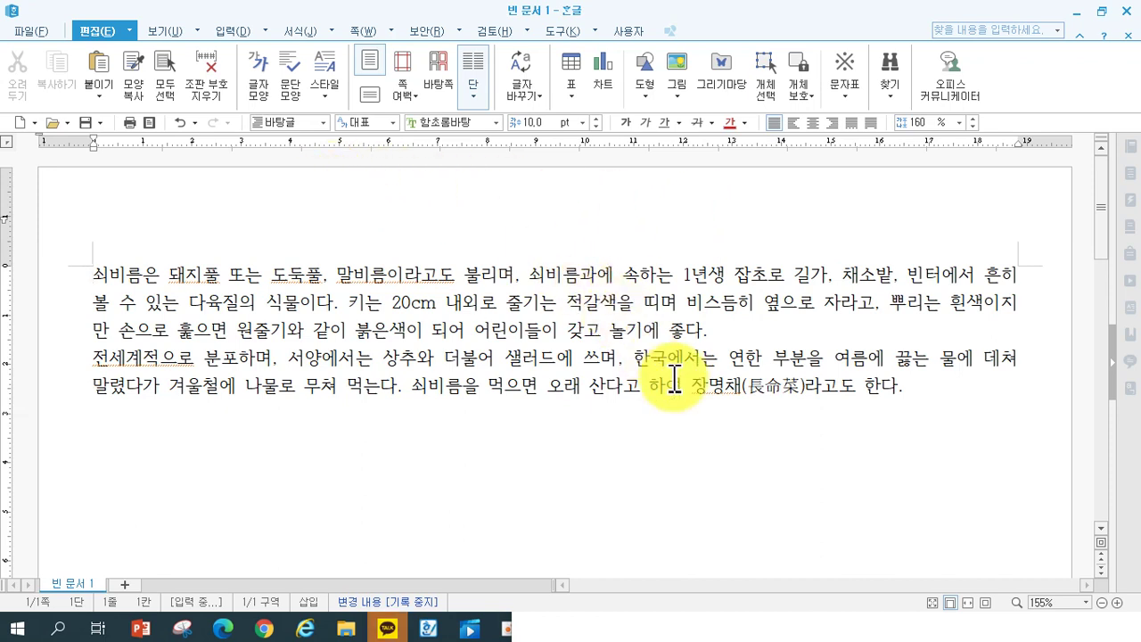
Undo the last change to bring back the decorated drop cap 쇠 in the first paragraph.
key("ctrl+z")
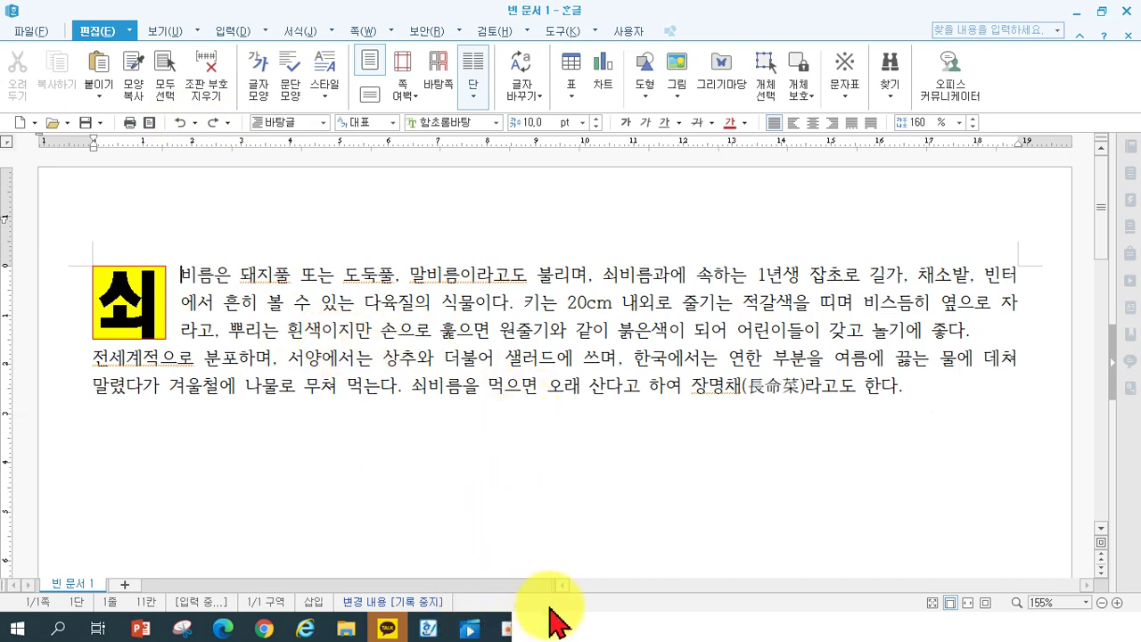
Switch to the Notepad notes and add the line "CTRL + Z 실행취소" below the ALT + T entry.
left_click(571, 627)
left_click(912, 472)
key("Return")
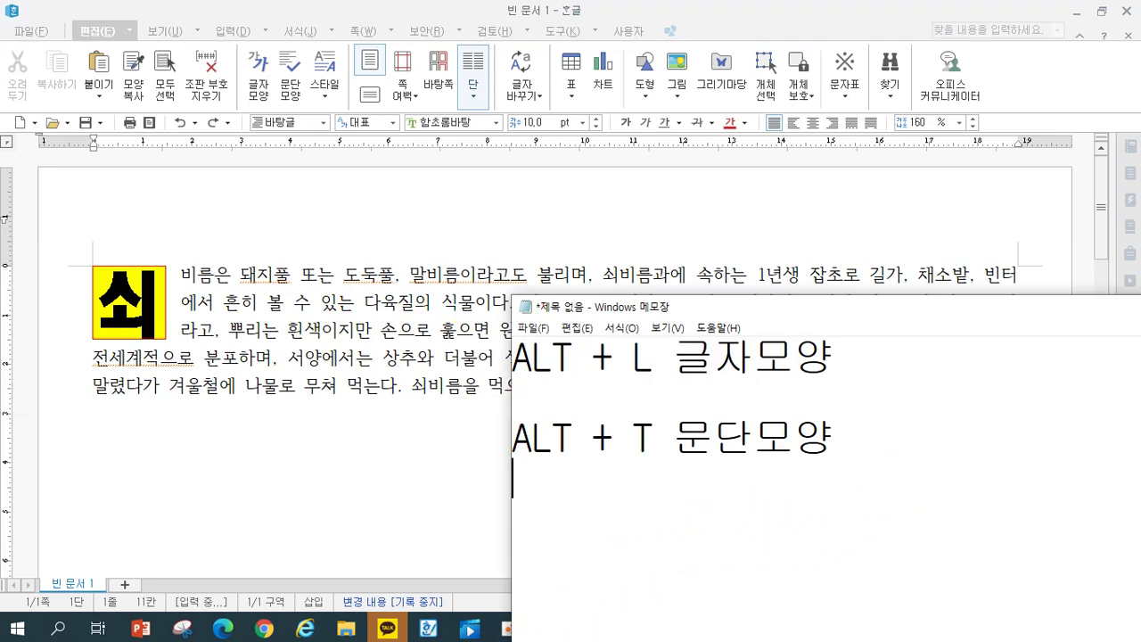
type("ㅋ")
key("BackSpace")
key("Hangul")
type("CTRL +")
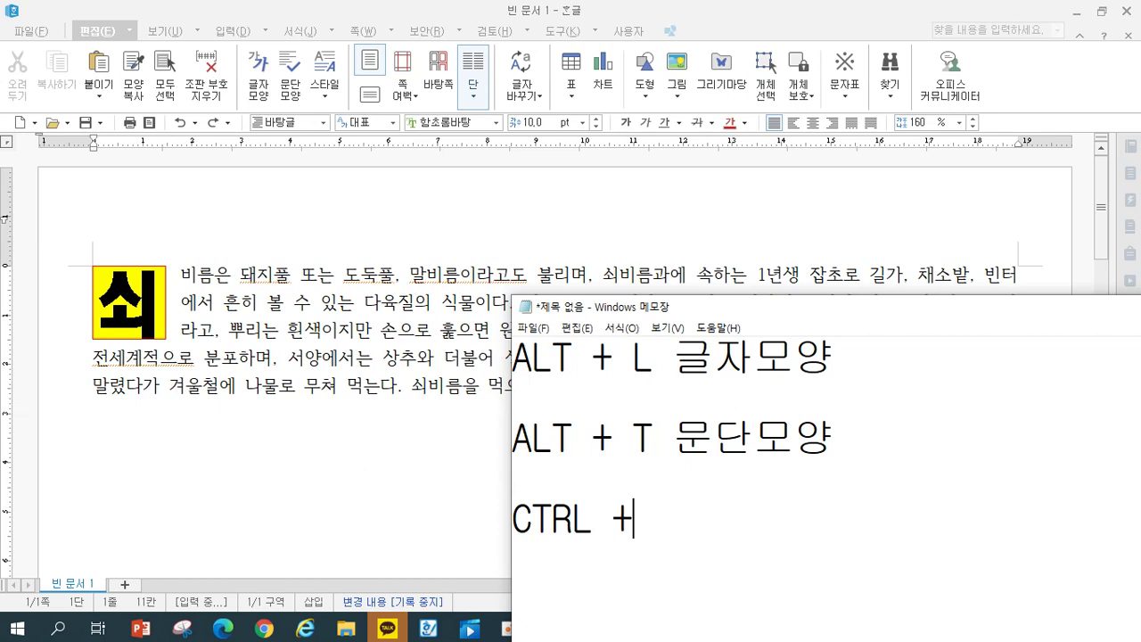
type(" z")
key("BackSpace")
key("BackSpace")
type("Z 실행취소")
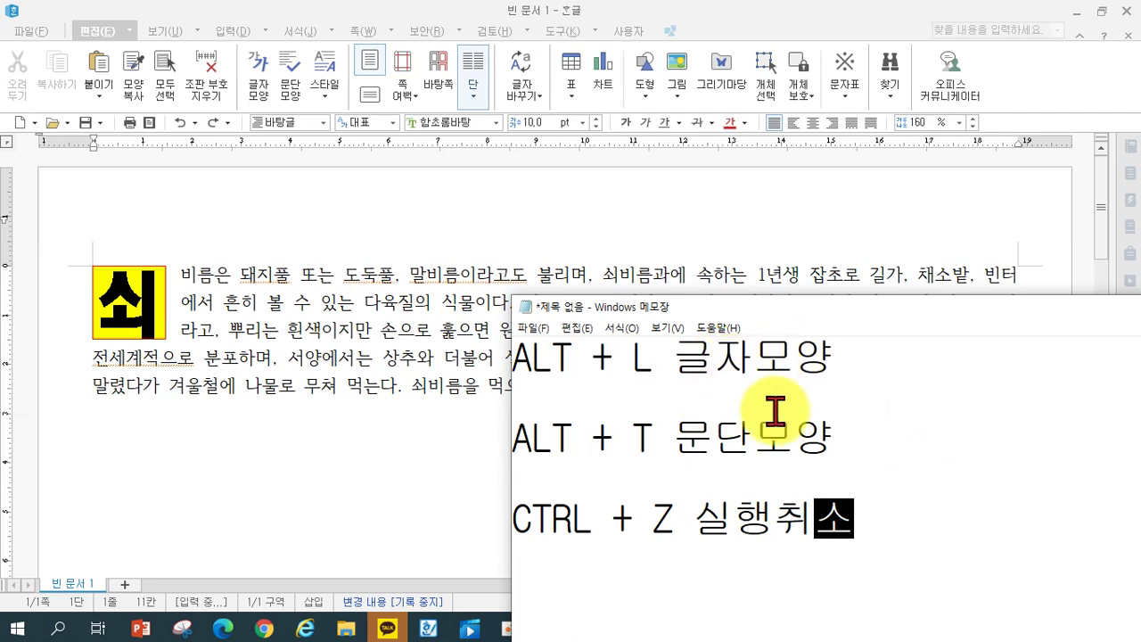
left_click(906, 521)
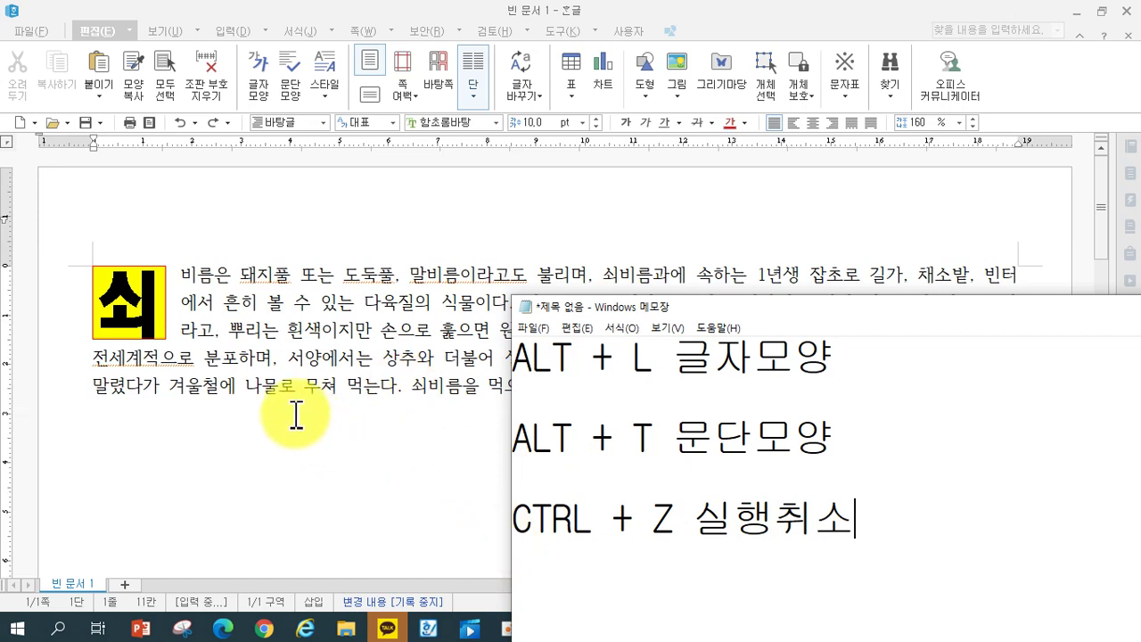
Return to the Hangul document and give the second paragraph a first-line indent (들여쓰기) of 10 pt.
left_click(254, 386)
left_click(169, 361)
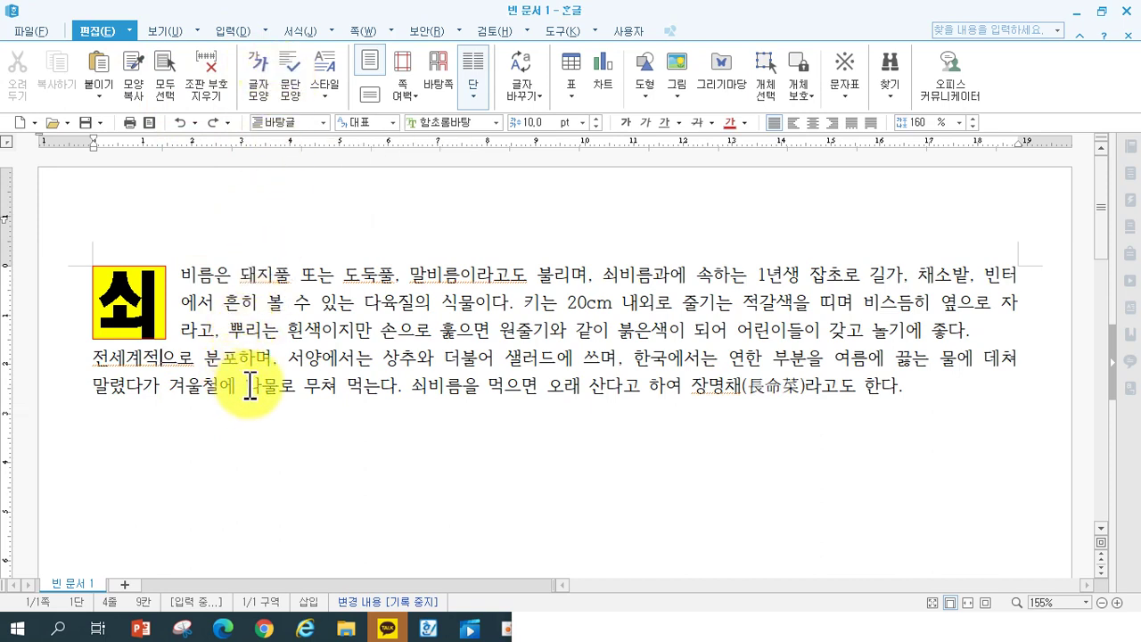
left_click(540, 628)
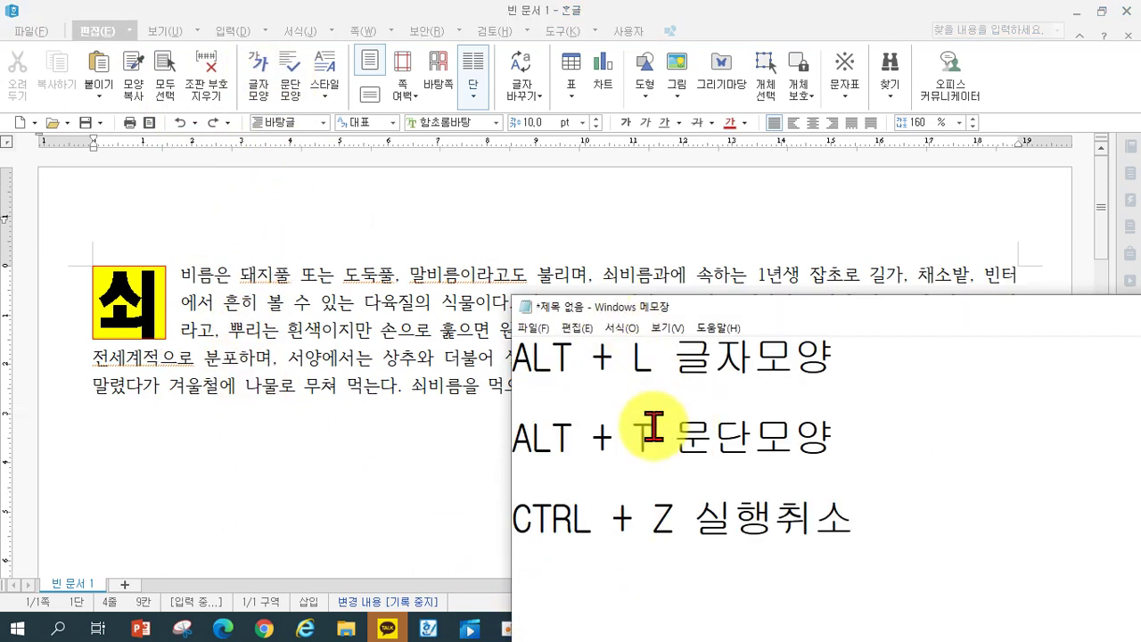
left_click(141, 358)
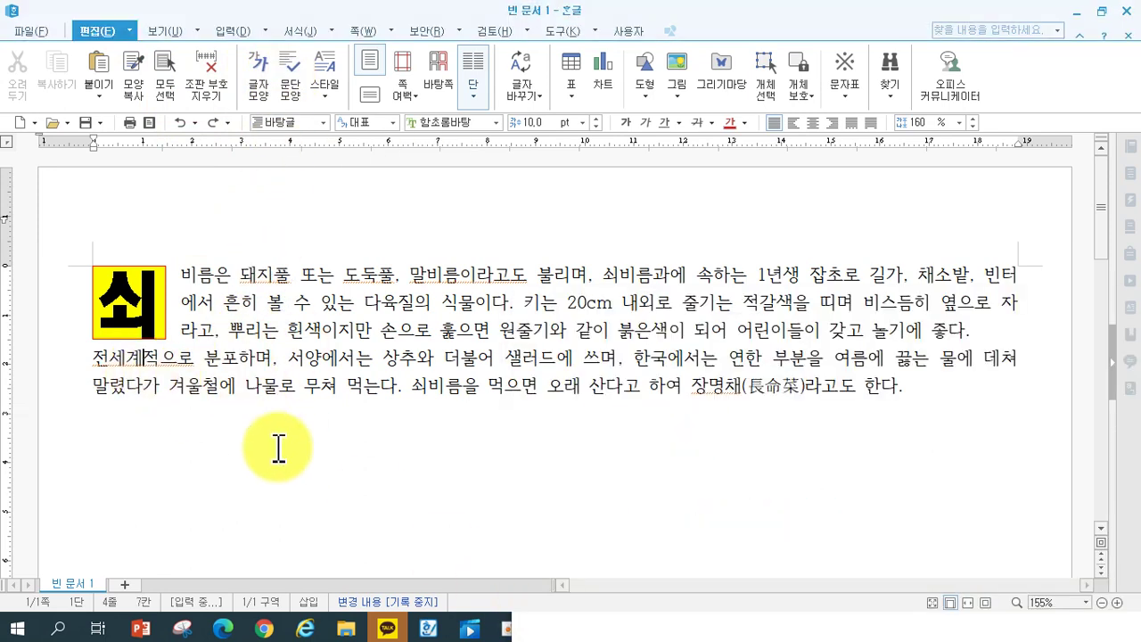
key("alt+t")
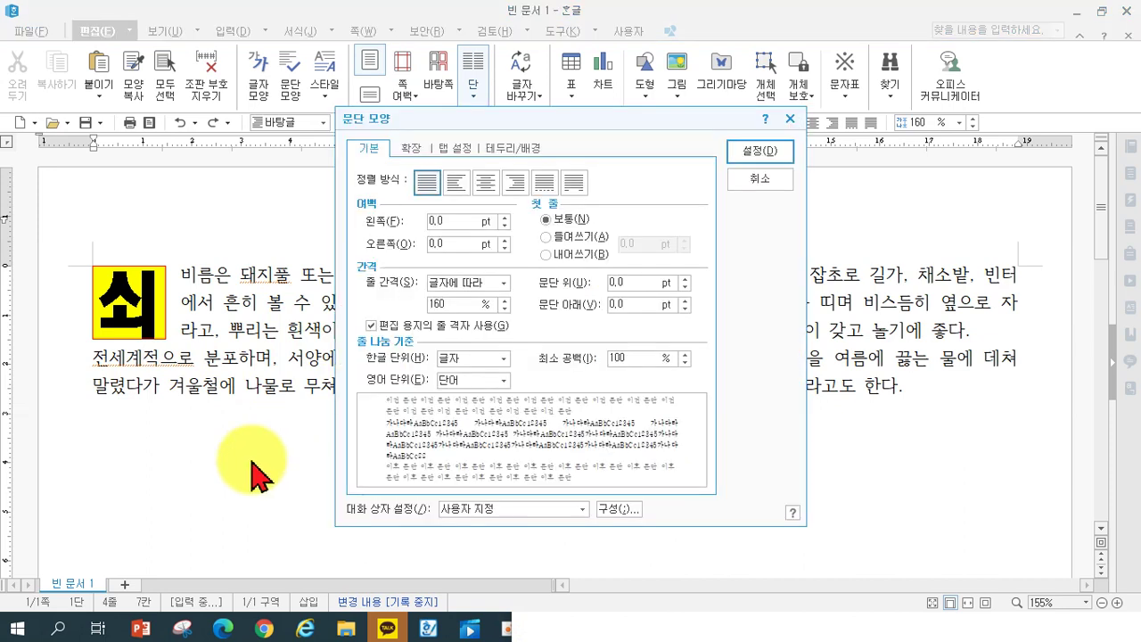
left_click(566, 237)
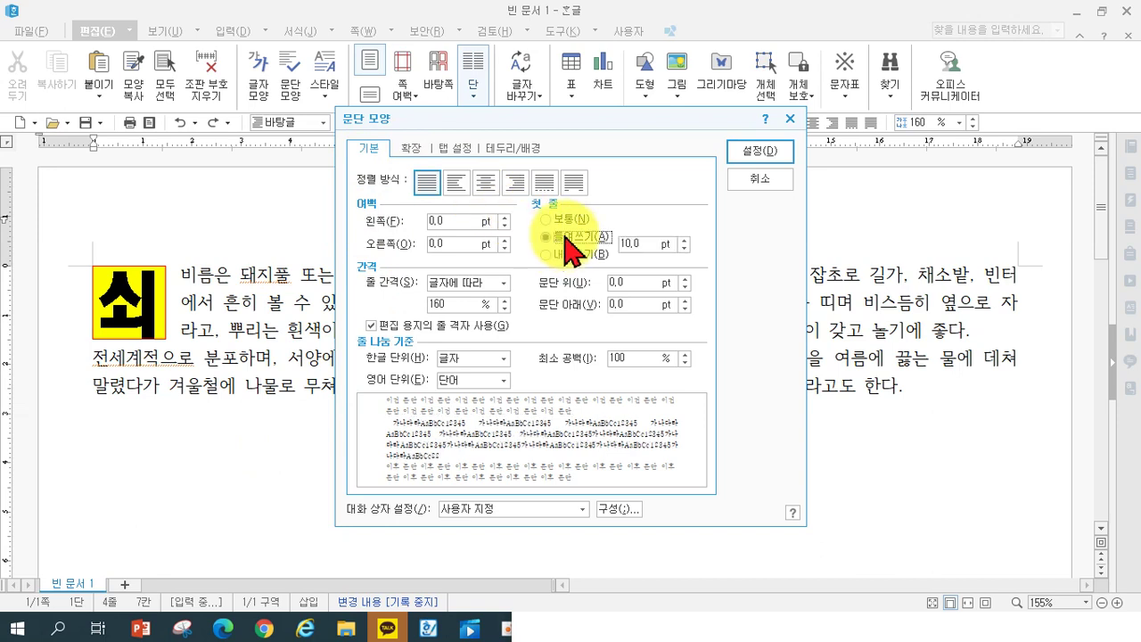
left_click(761, 154)
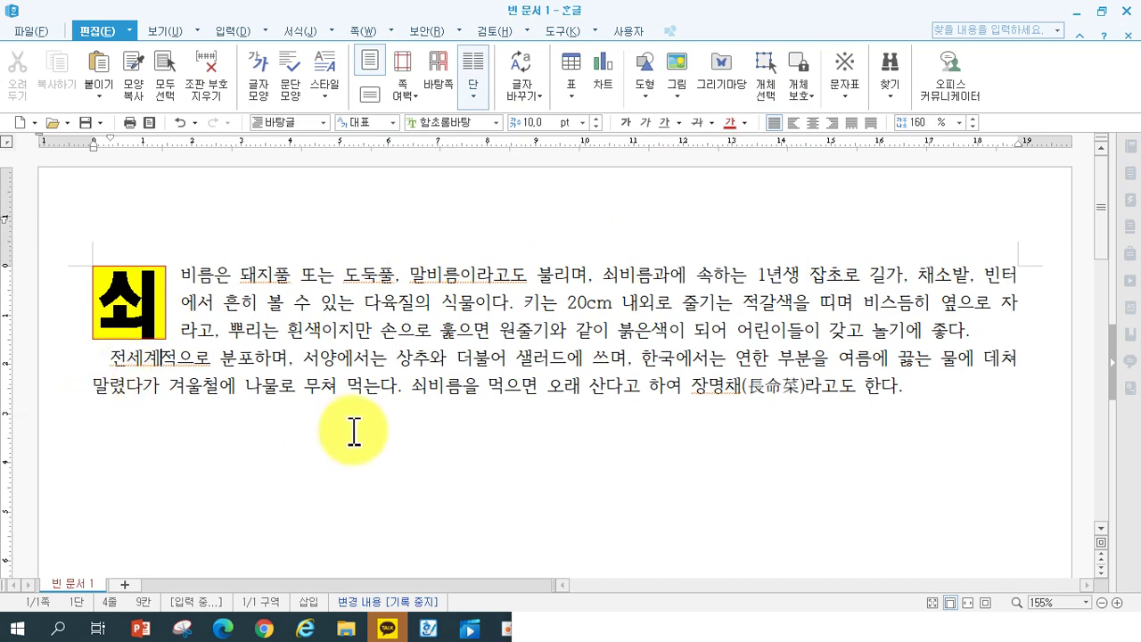
key("alt+t")
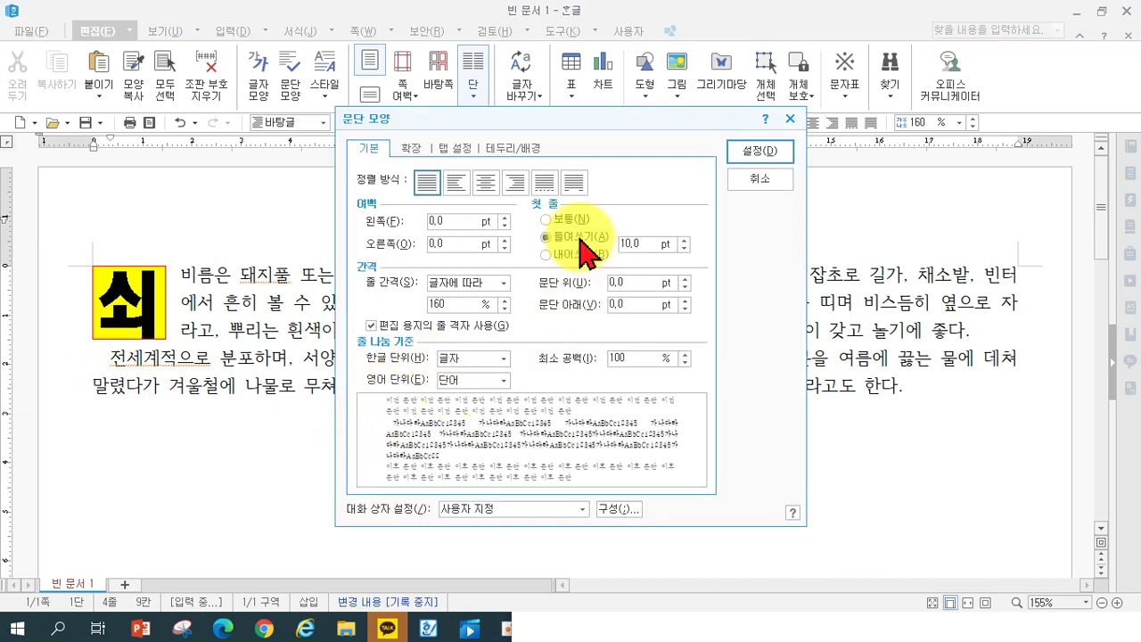
left_click(760, 152)
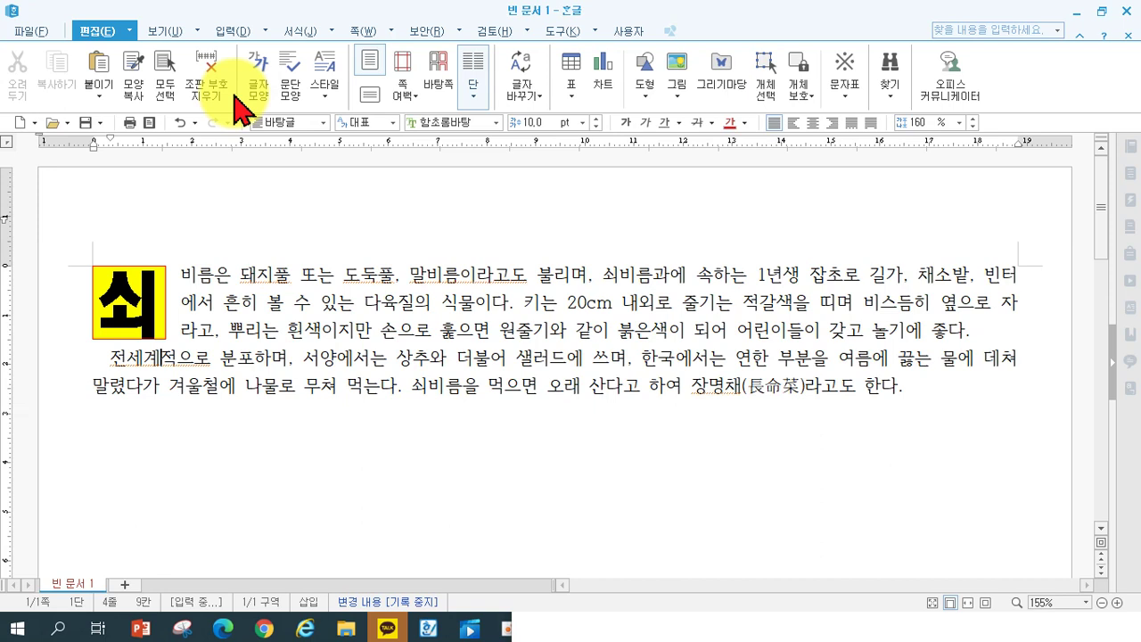
Open the save dialog for the untitled document.
left_click(31, 30)
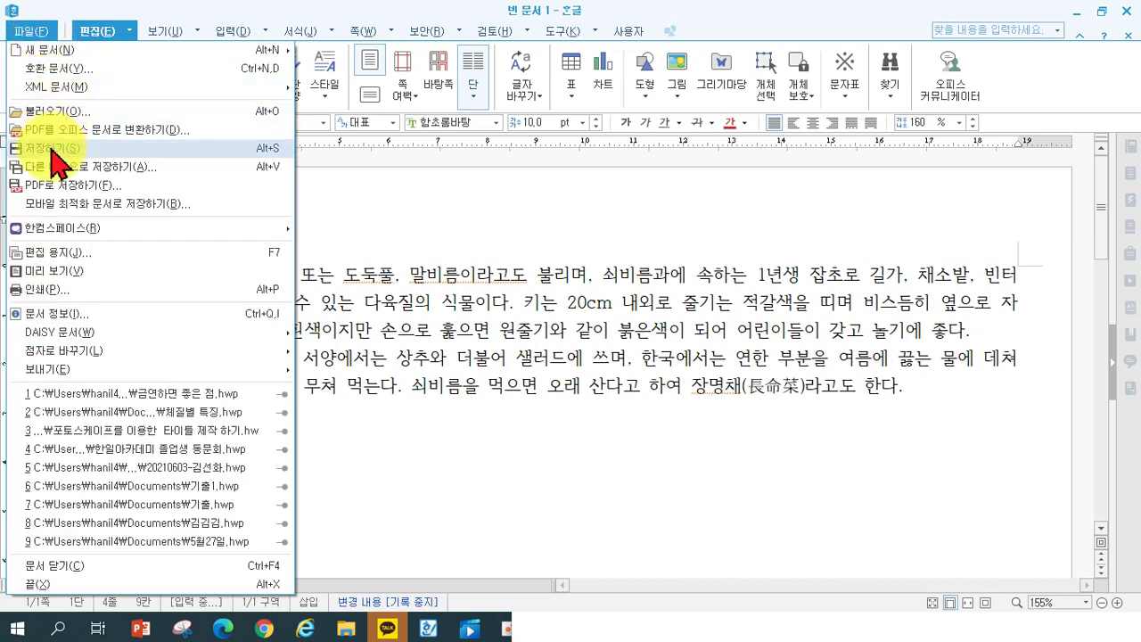
left_click(507, 307)
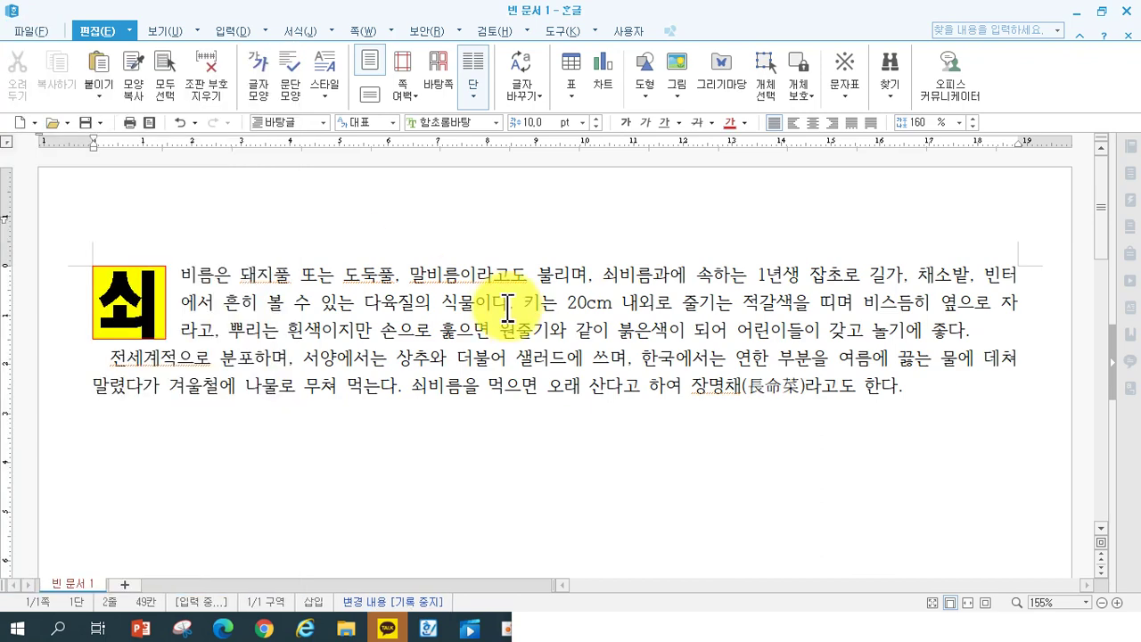
key("alt+s")
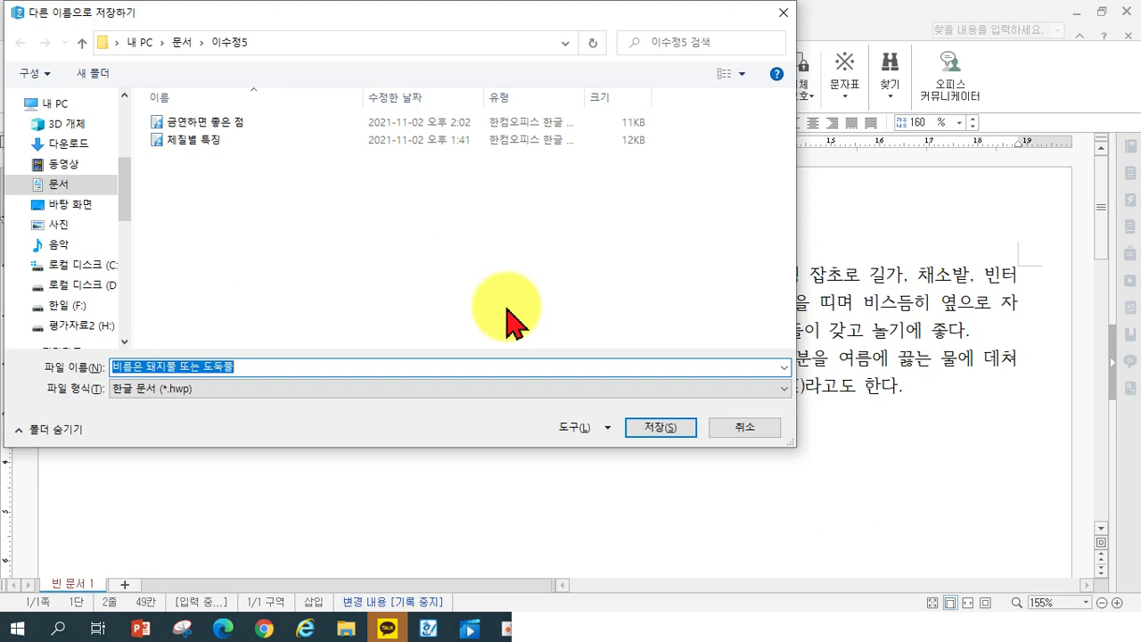
Switch to the Notepad notes and add the line "CTRL + S 저장하기" under the undo shortcut.
left_click(611, 627)
key("Return")
type("ㅊ")
key("BackSpace")
type("CTRL")
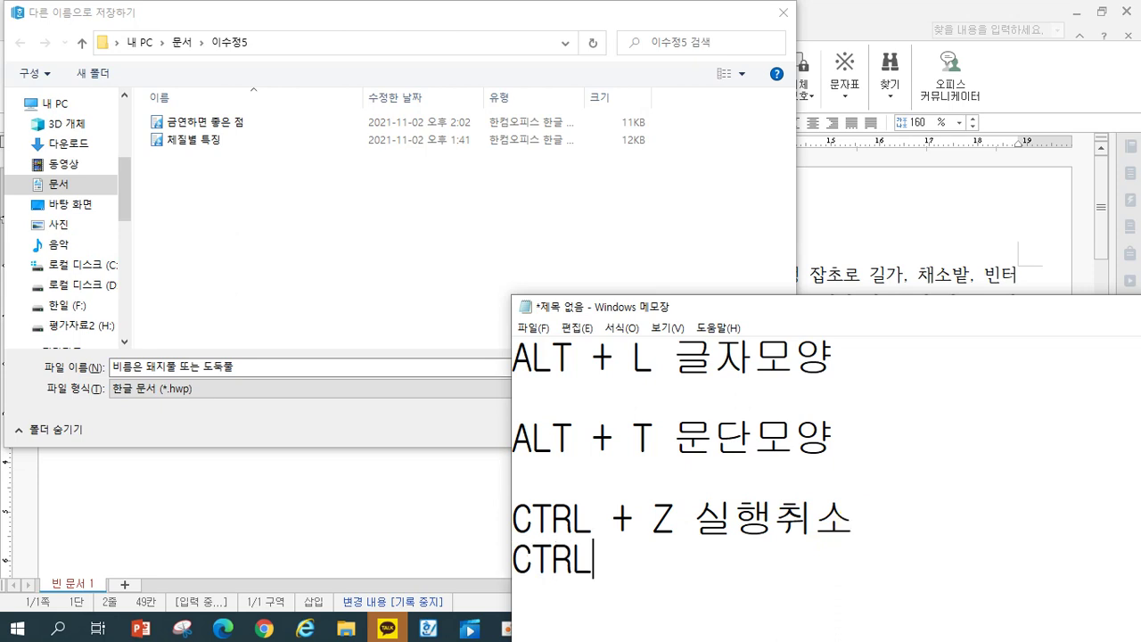
type(" + S ㅈ저장하기")
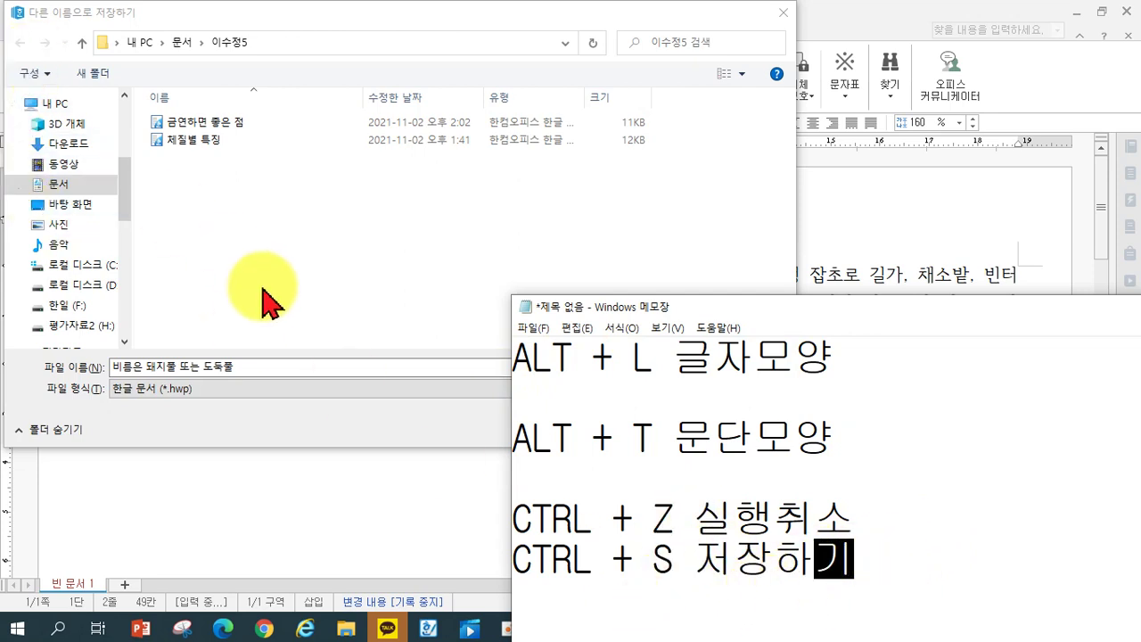
Return to the save dialog and save the document under the file name 쇠비름.
left_click(300, 454)
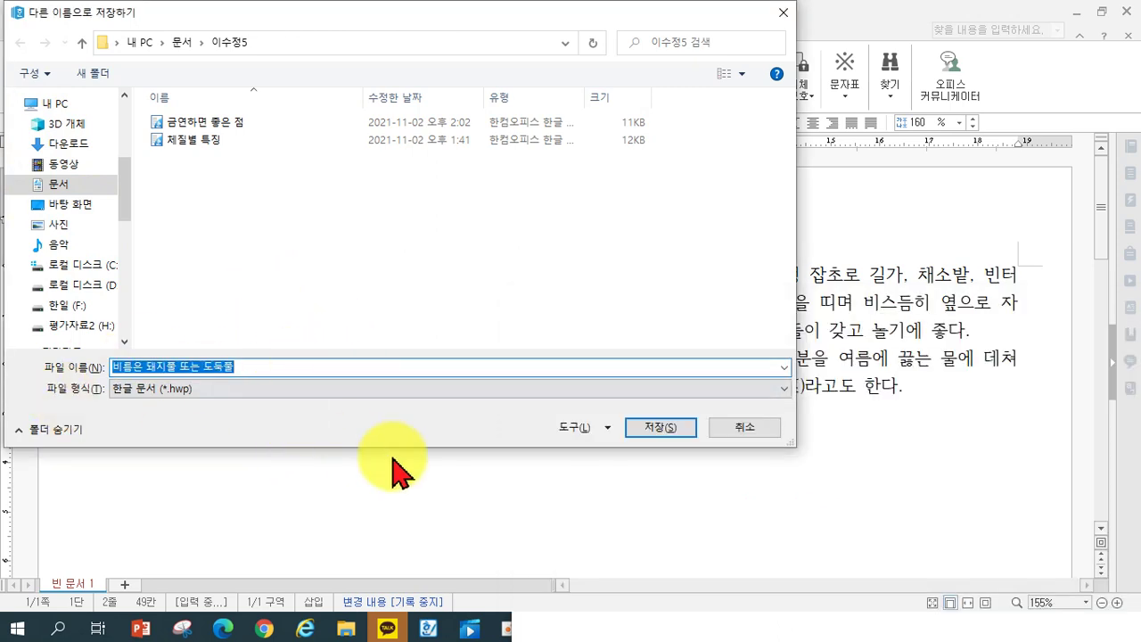
type("쇠")
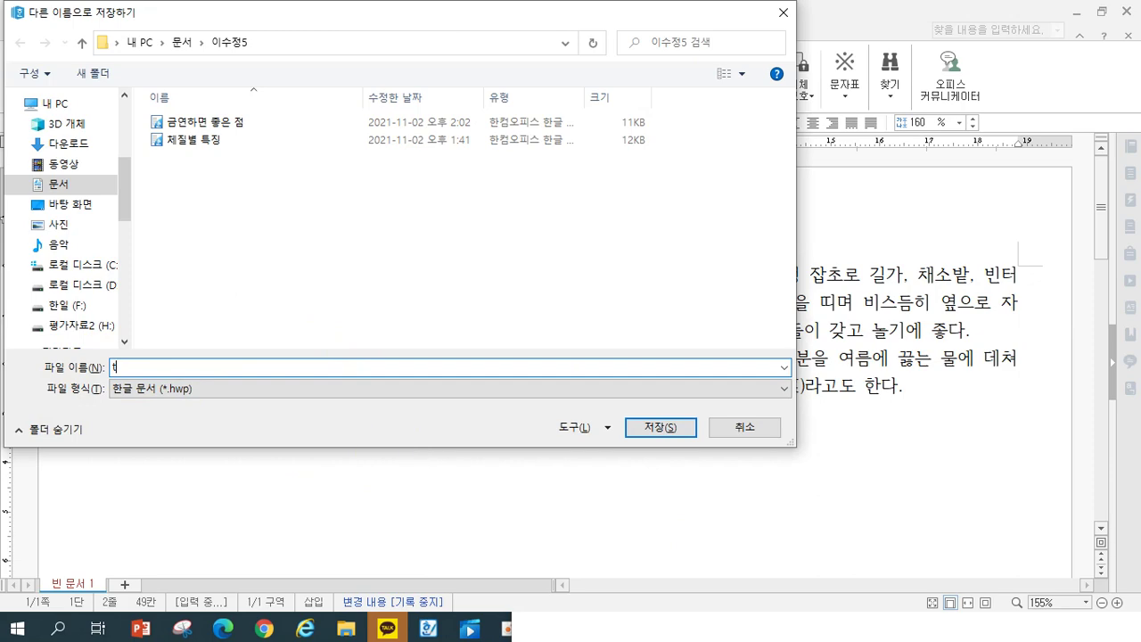
type("비름")
key("Return")
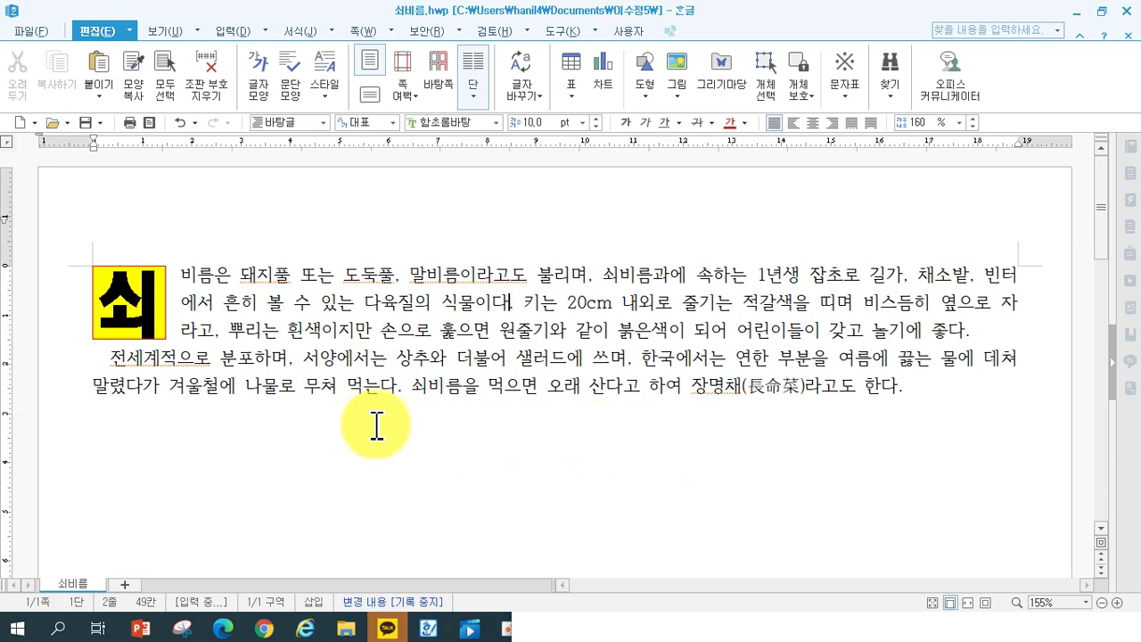
Create a new document and set its page margins to 10 mm above and below and 11 mm on both sides.
left_click(20, 124)
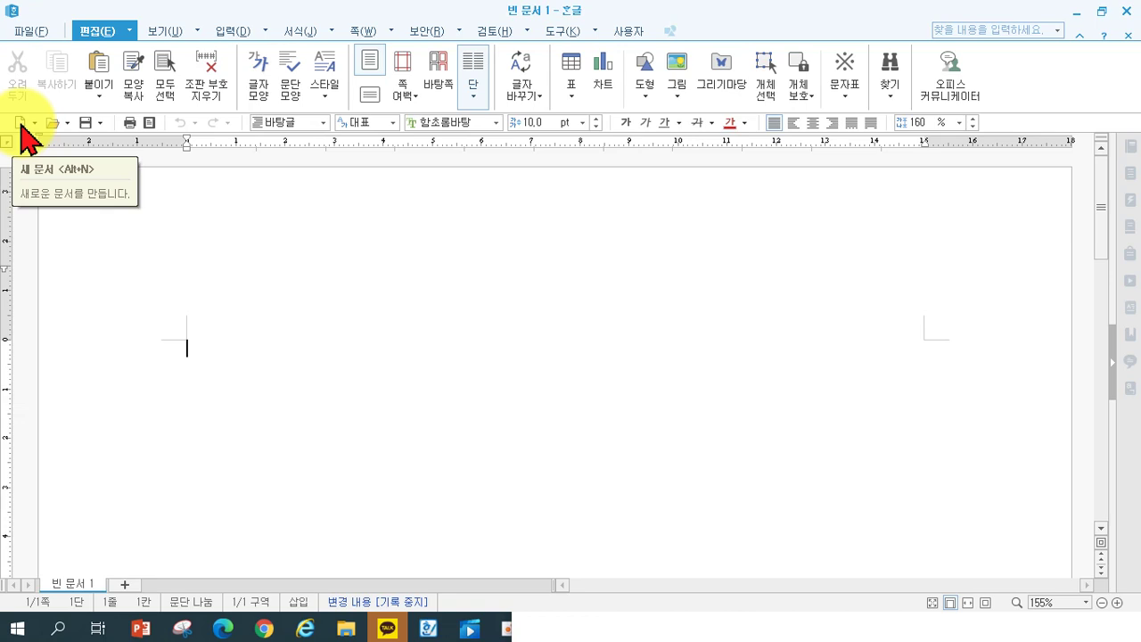
key("F7")
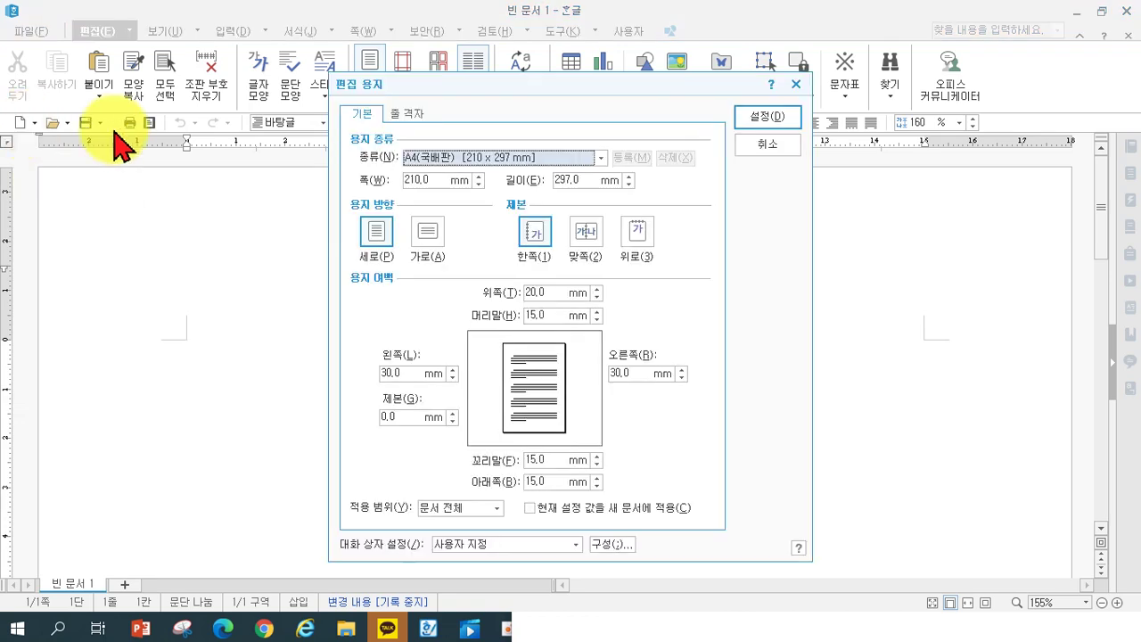
left_click(541, 294)
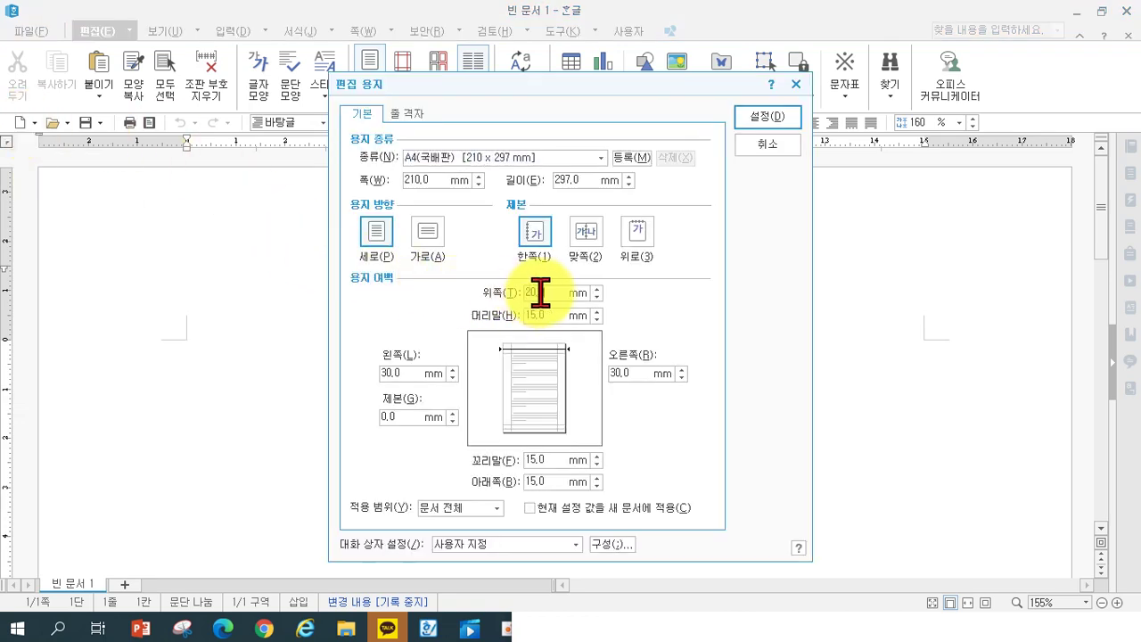
type("10")
key("Tab")
type("10")
key("Tab")
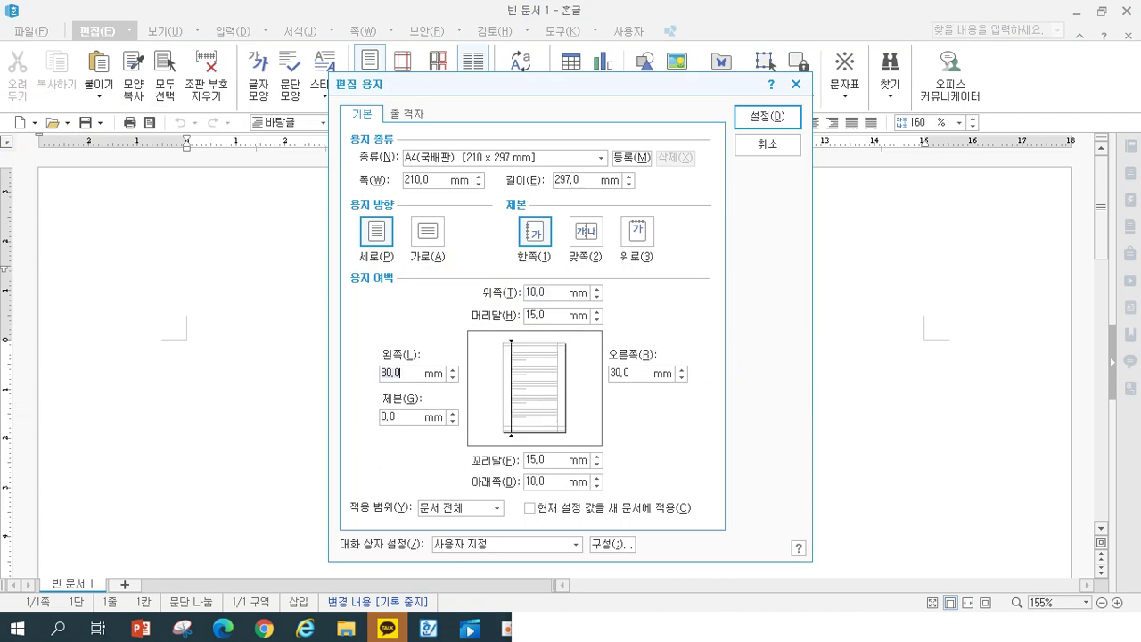
type("11")
key("Tab")
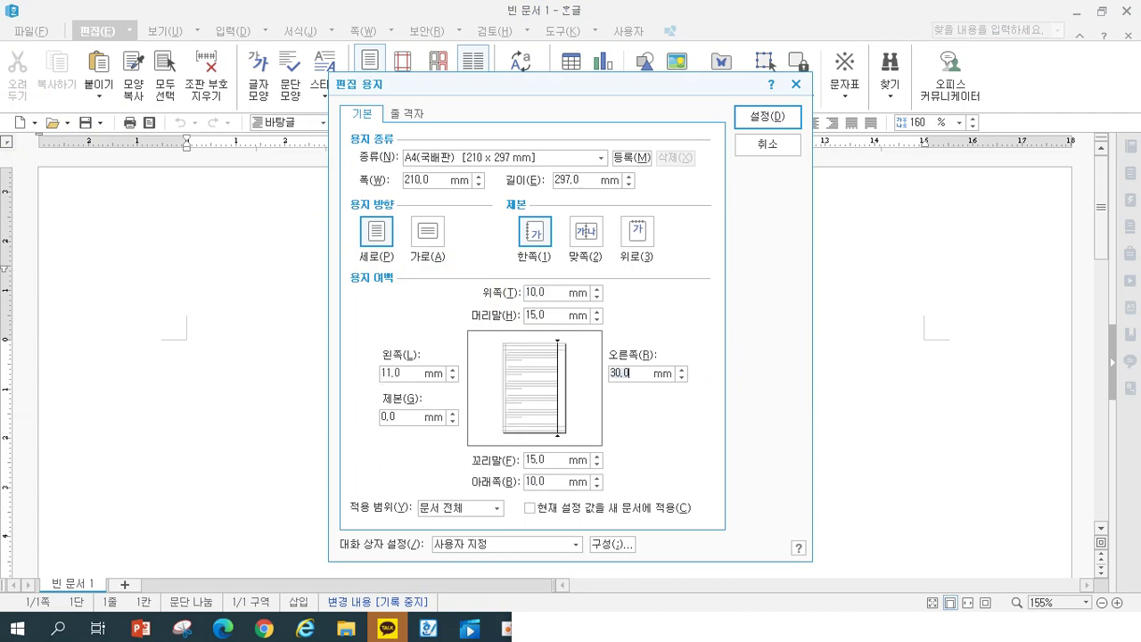
type("11")
Set the header and footer margins to 10 mm and apply the page setup.
key("Tab")
type("10")
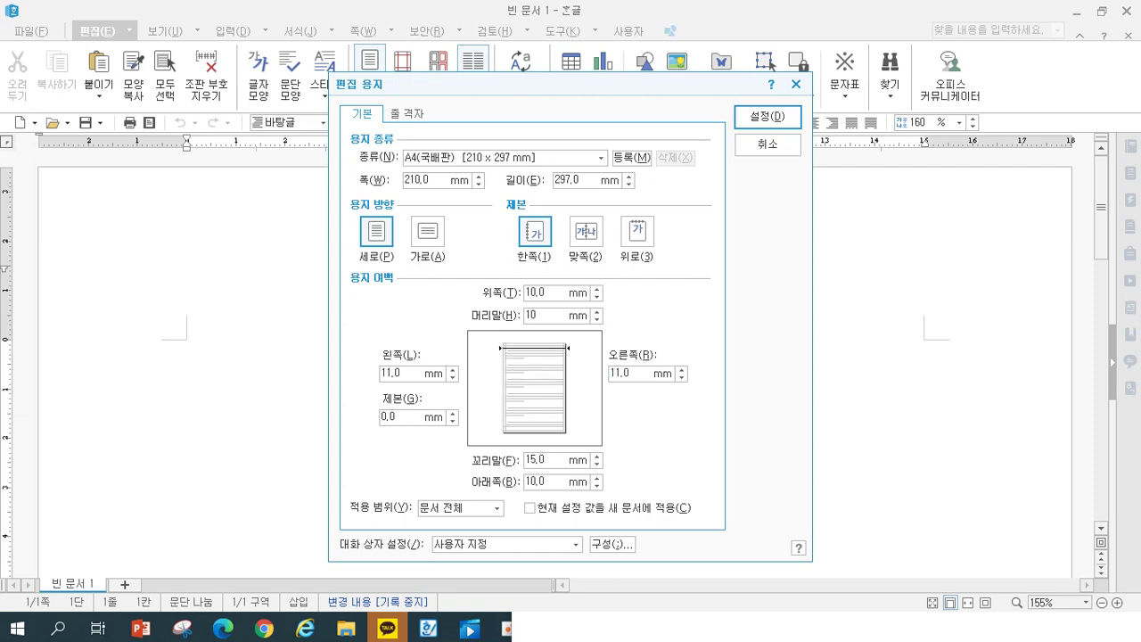
key("Tab")
type("10")
key("Return")
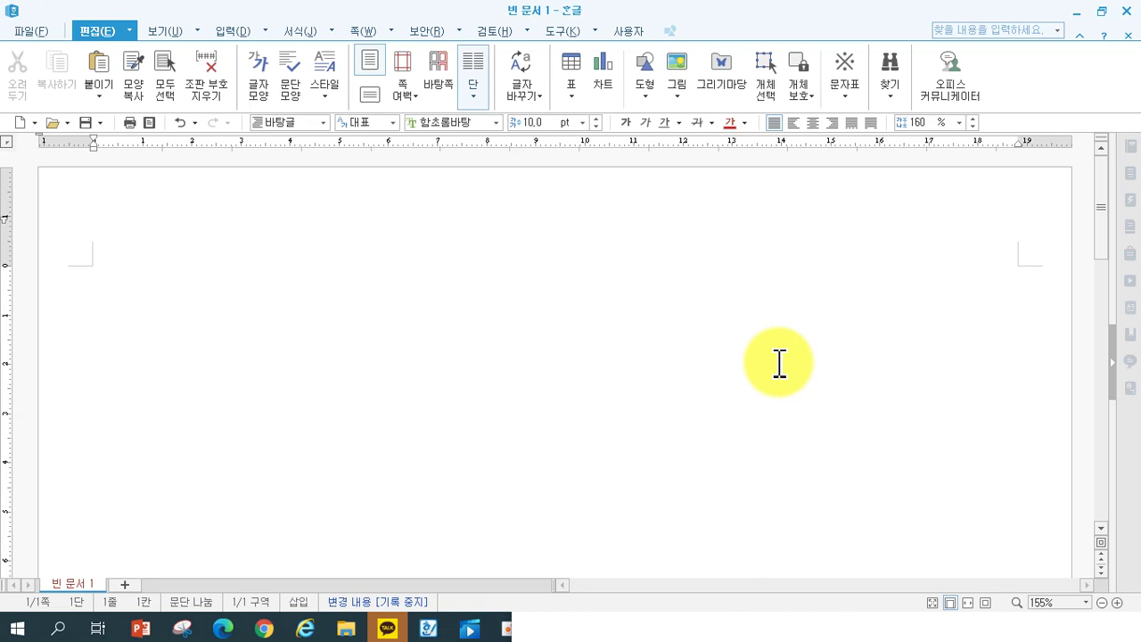
Enter the title "교육 수강생 모집" and, after a blank line, the heading "접수기간".
type("교육 숙")
type("강생 모집")
key("Return")
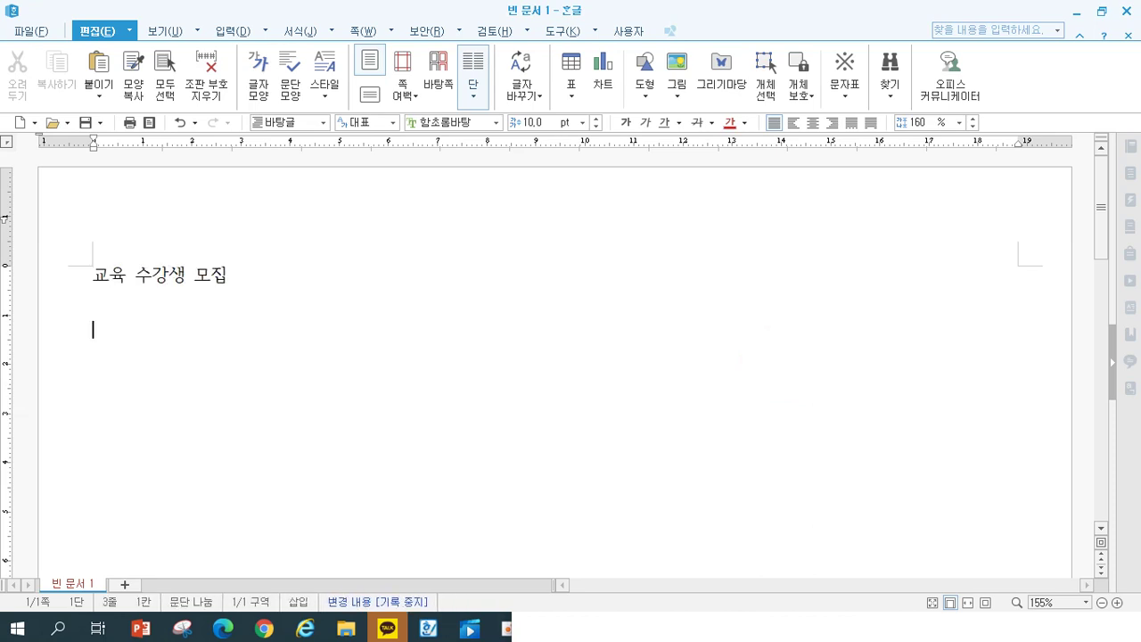
type("접수기간")
key("Return")
Add the line "서울지역 : 2013. 3. 4(월요일)" under the 접수기간 heading.
type("서울ㅈ")
type("지역 : 201")
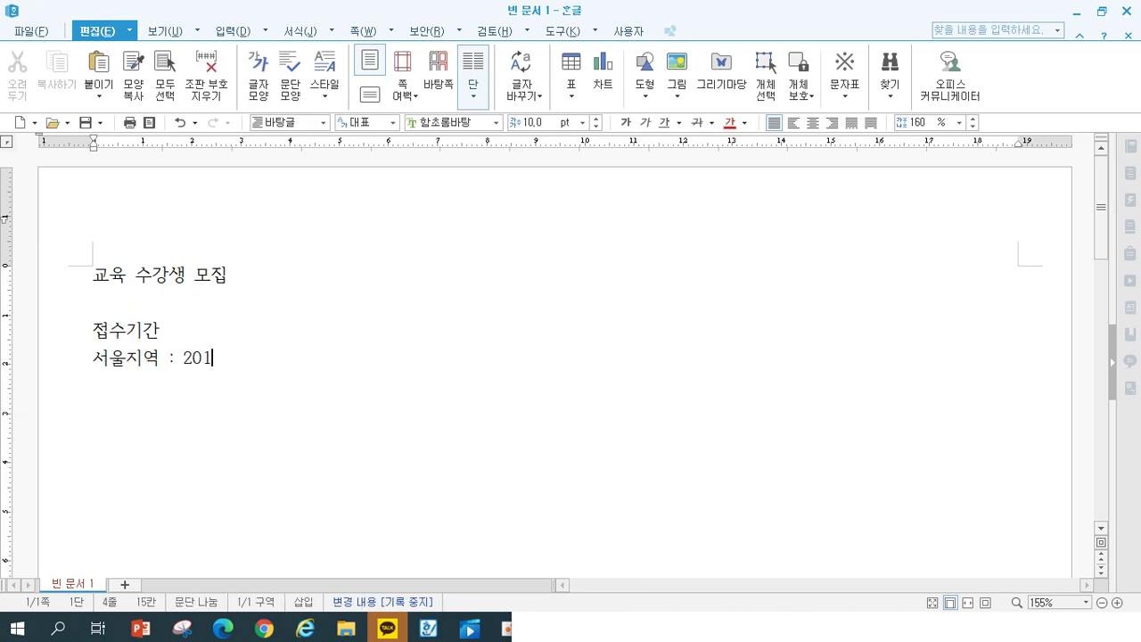
type("3. 3. 4(월요")
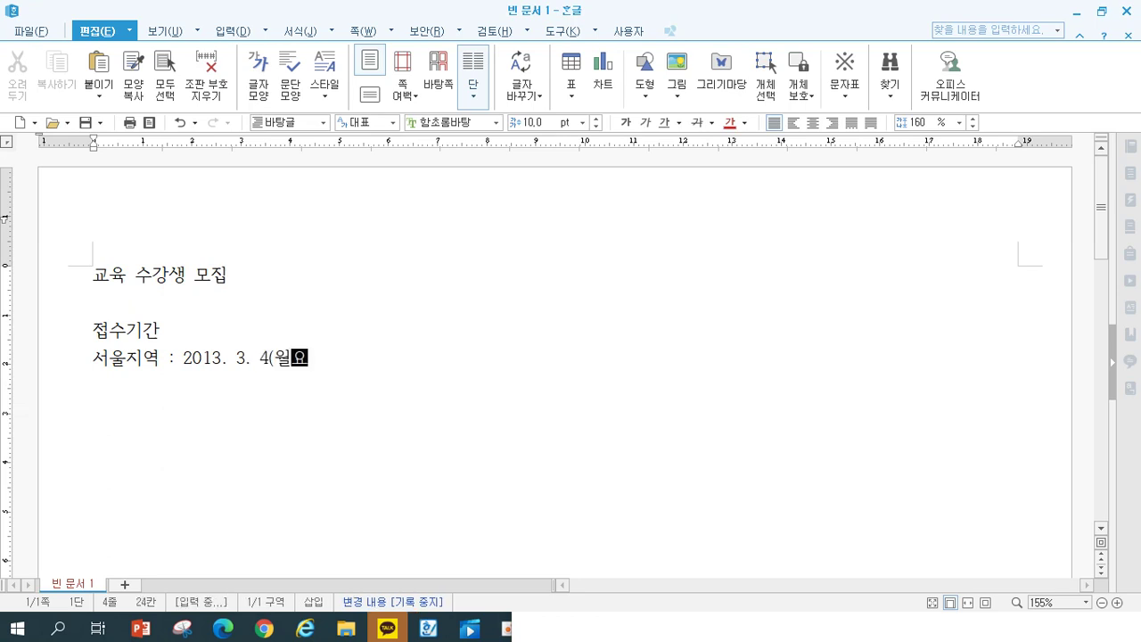
type("일)")
key("Return")
Add the line "경기지역 : 2013. 3. 6(수요일)" below the 서울지역 line.
type("경")
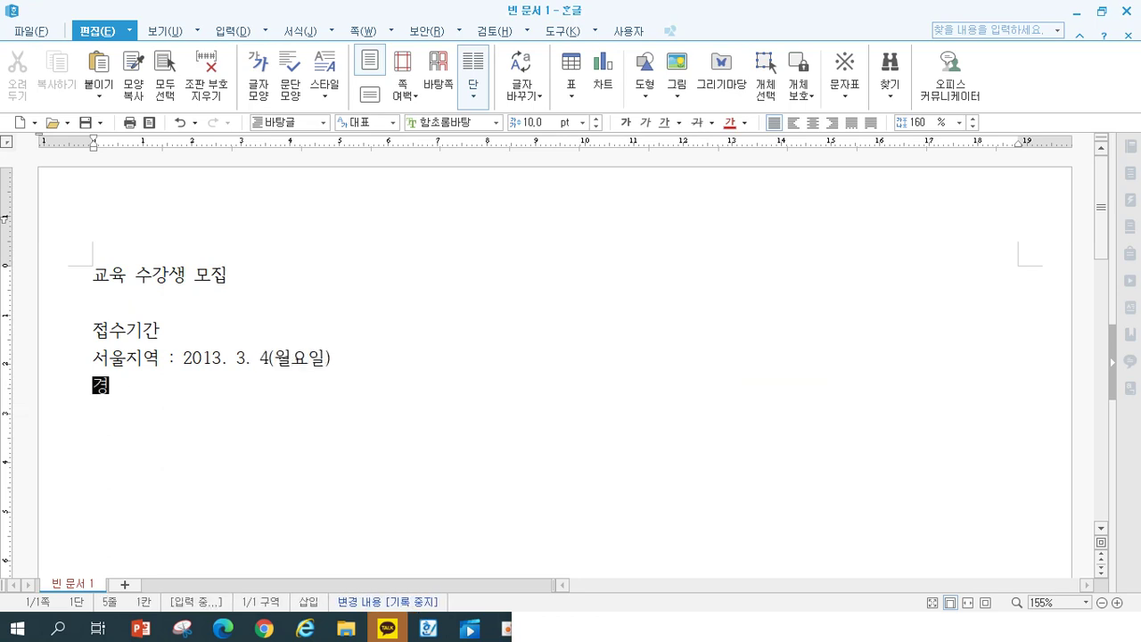
type("기지역 : 2013. ")
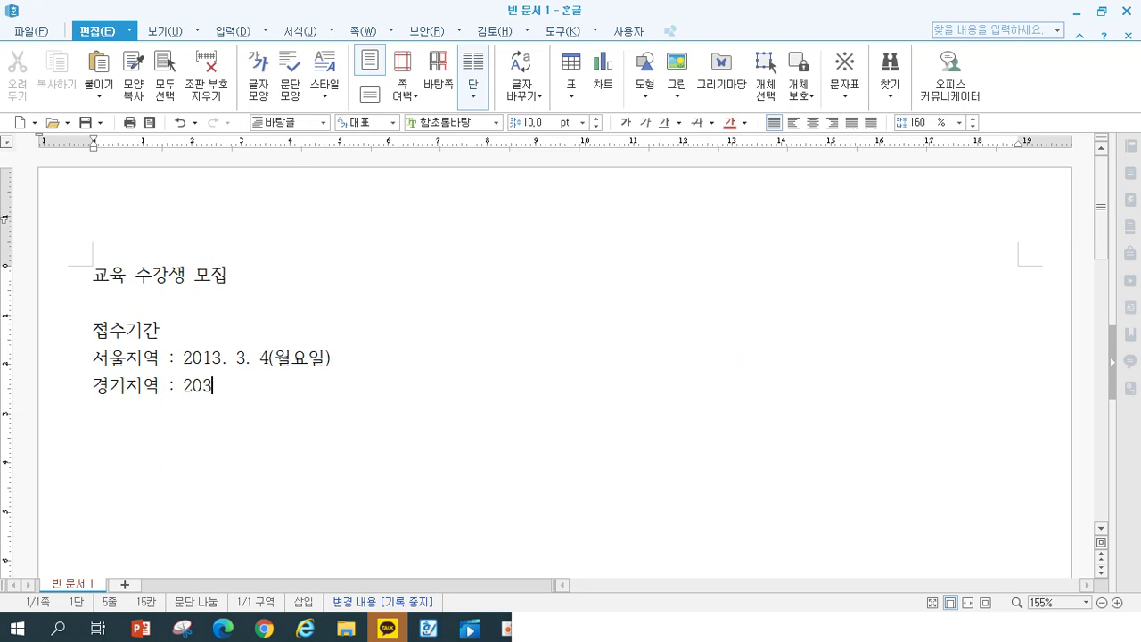
type("3. 6(수요일)")
key("Return")
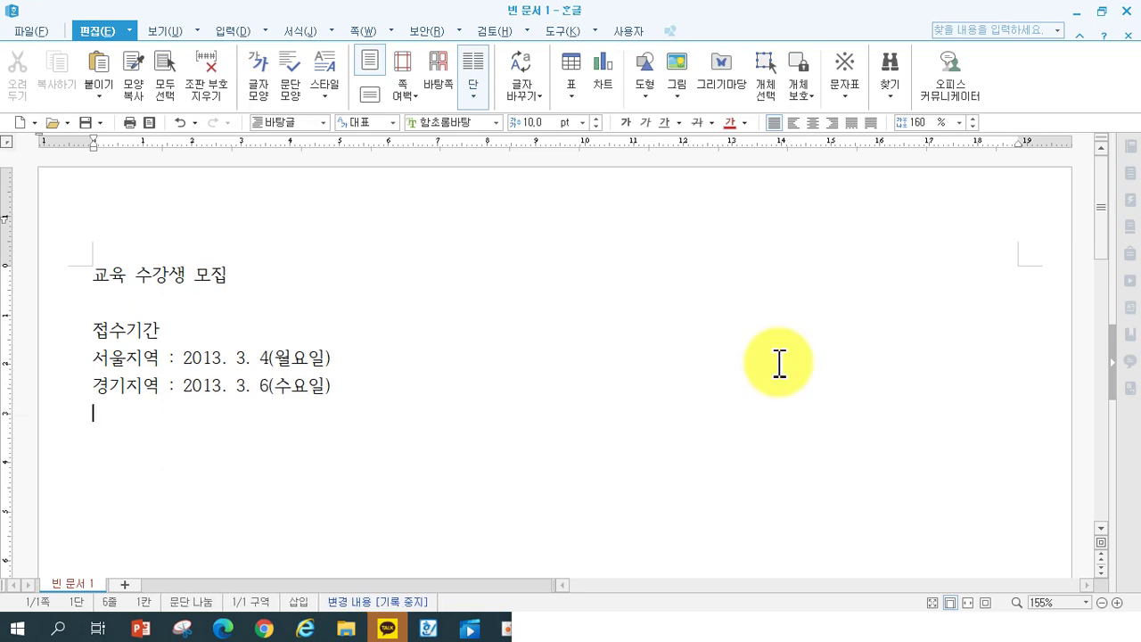
Add the line "인천지역 : 2013. 3. 8(금요일)" followed by the heading "교육일정" and a new line.
type("인천지역 ")
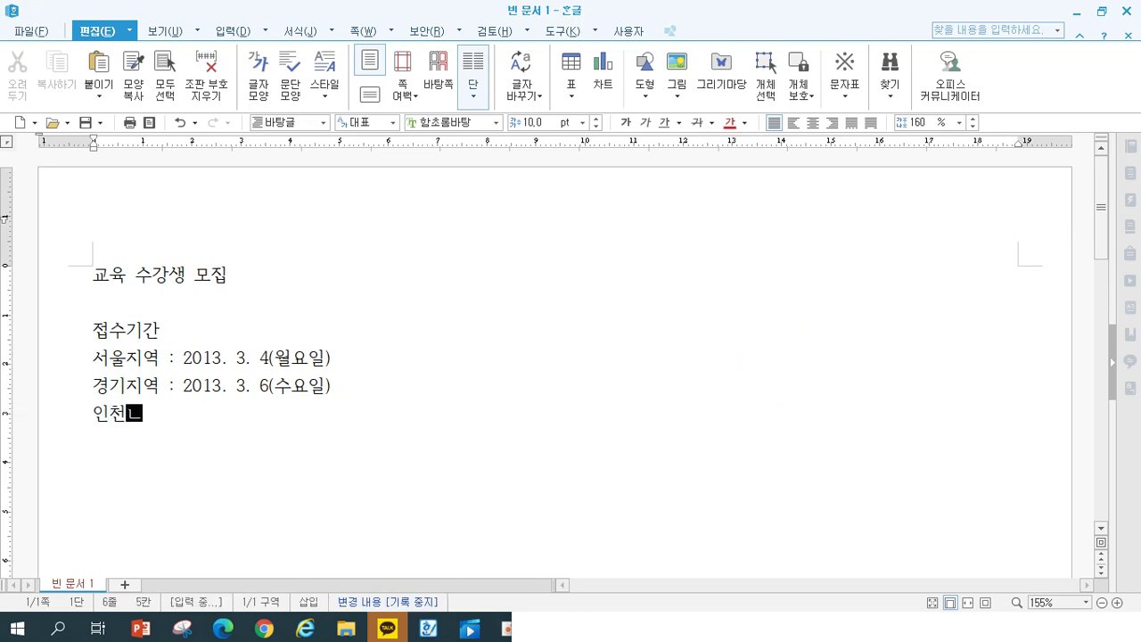
type(": 203")
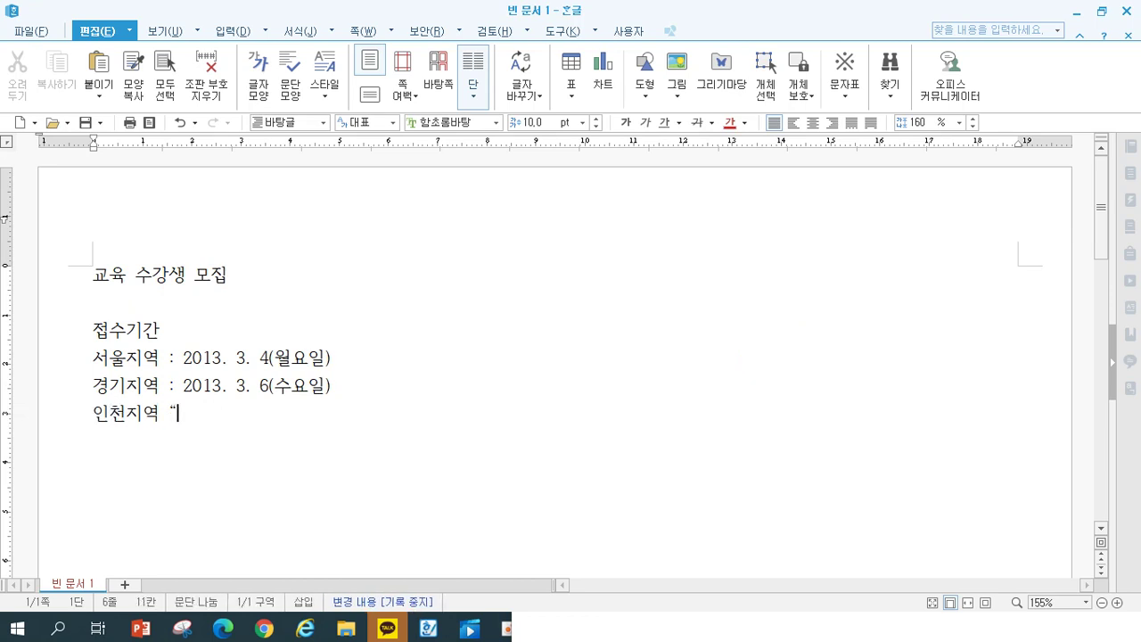
key("BackSpace")
type("13. 3. 8(금요일)")
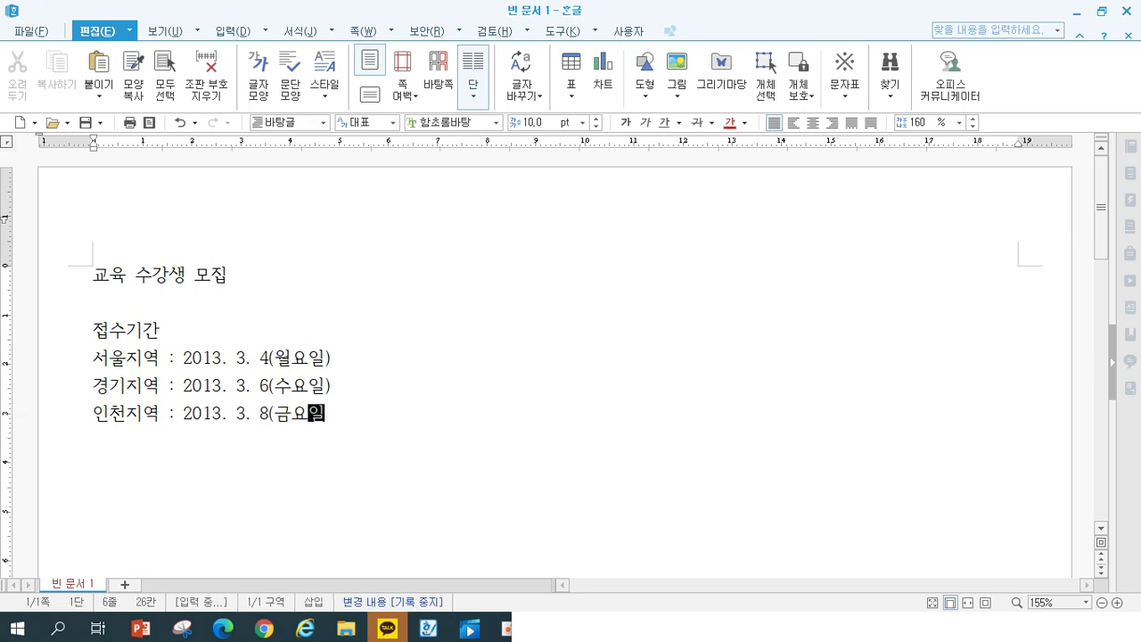
key("Return")
type("교육일정")
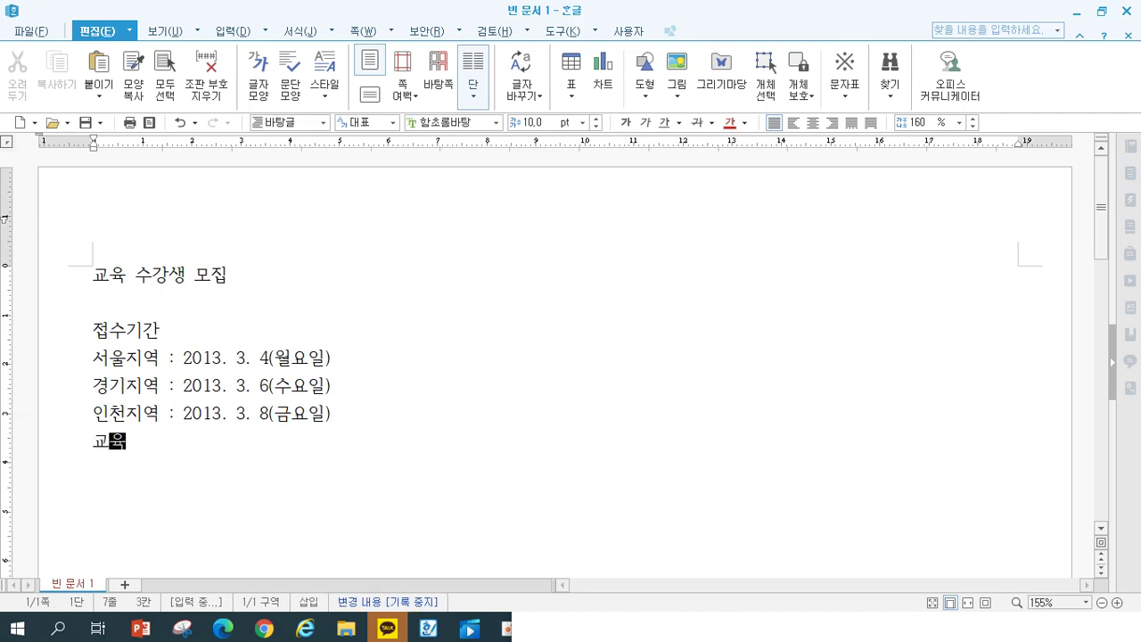
key("Return")
type("ㅅㅓㅇ루지역")
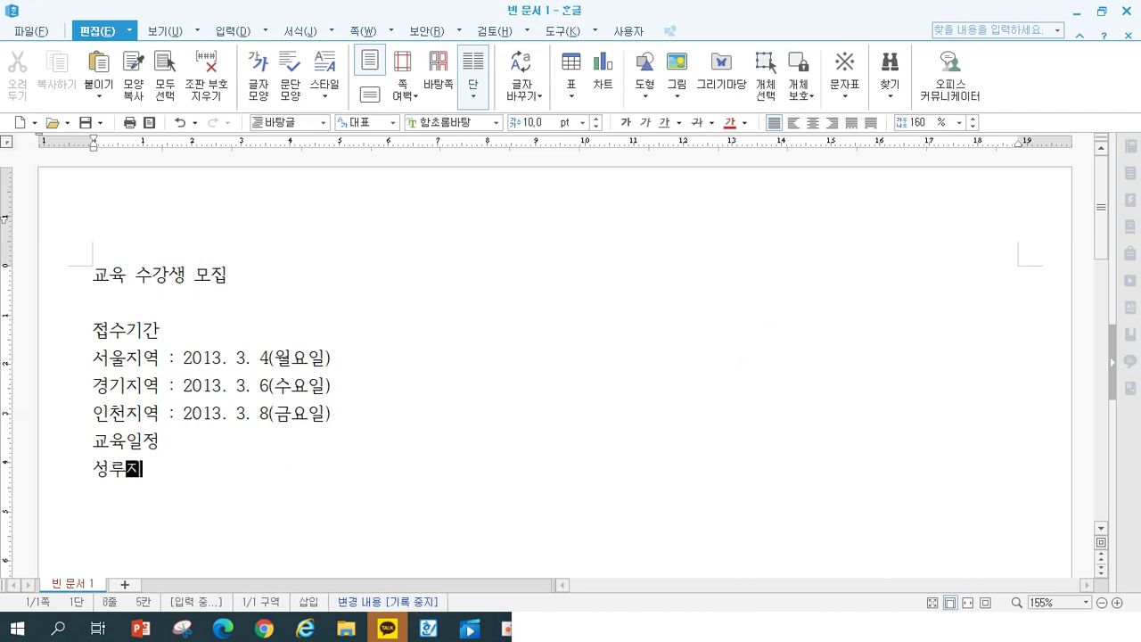
key("BackSpace")
key("BackSpace")
key("BackSpace")
key("BackSpace")
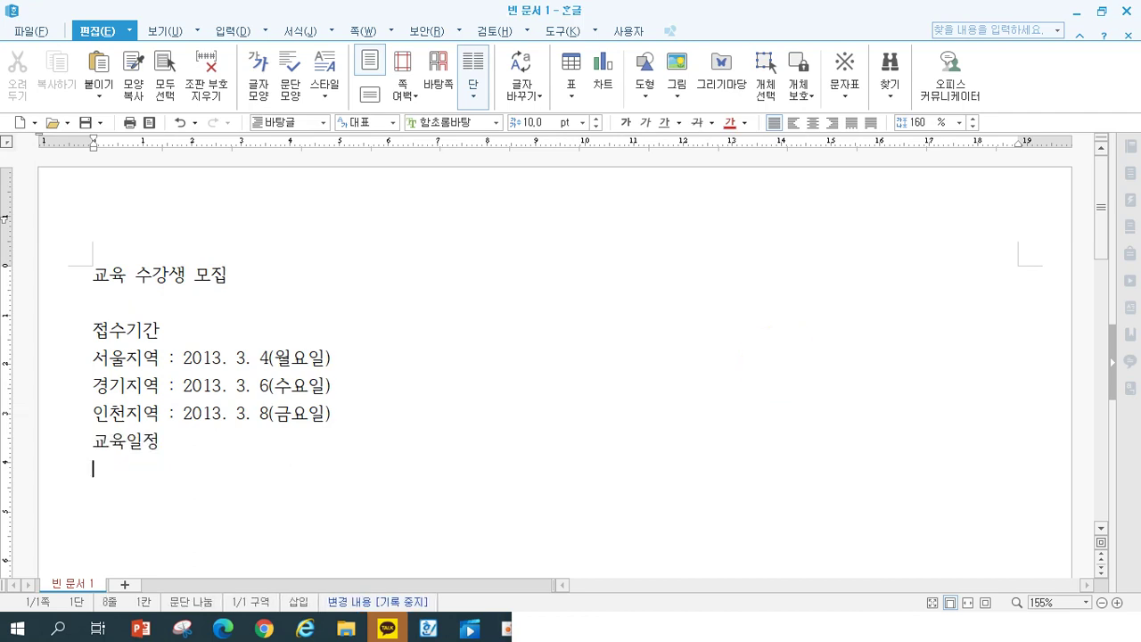
type("서울지역")
key("BackSpace")
key("BackSpace")
key("BackSpace")
key("BackSpace")
key("BackSpace")
key("BackSpace")
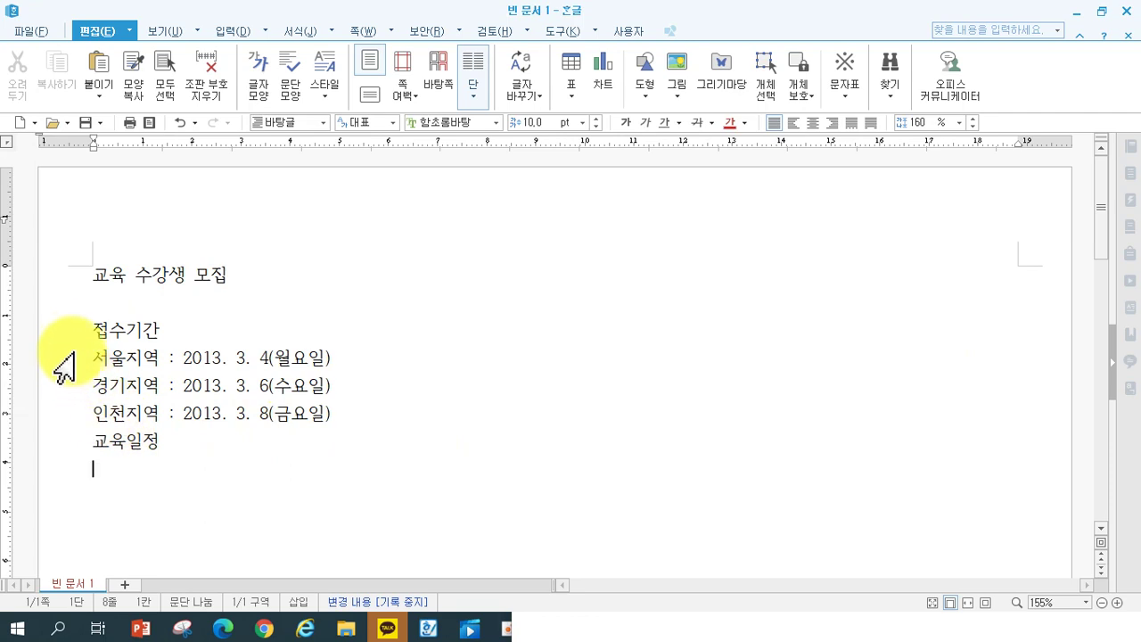
Copy the three regional date lines under 접수기간 and paste them below the 교육일정 heading.
left_click_drag(57, 356, 57, 421)
key("ctrl+c")
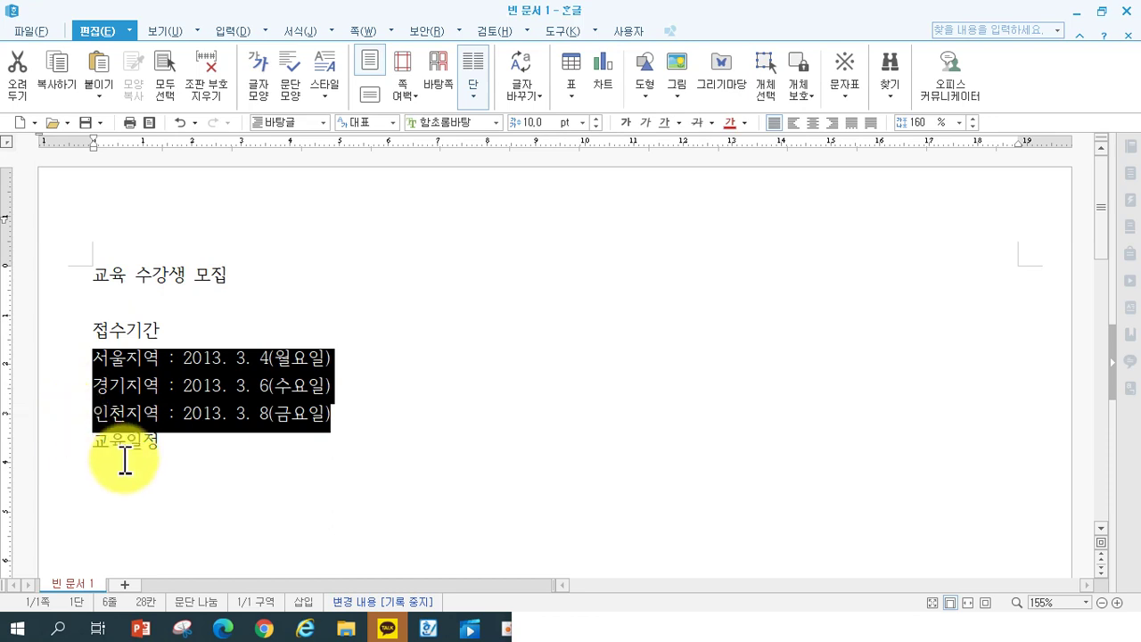
left_click(95, 473)
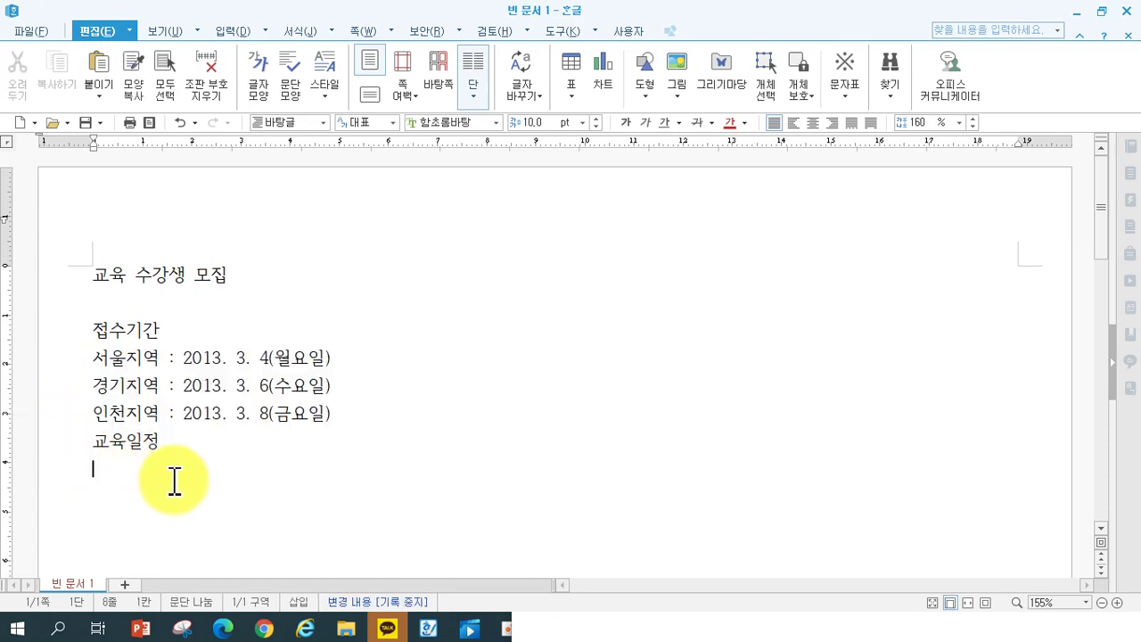
key("ctrl+v")
Change the days in the 교육일정 lines to 11 for 서울지역, 12 for 경기지역 and 13 for 인천지역.
left_click(262, 462)
left_click_drag(261, 462, 269, 462)
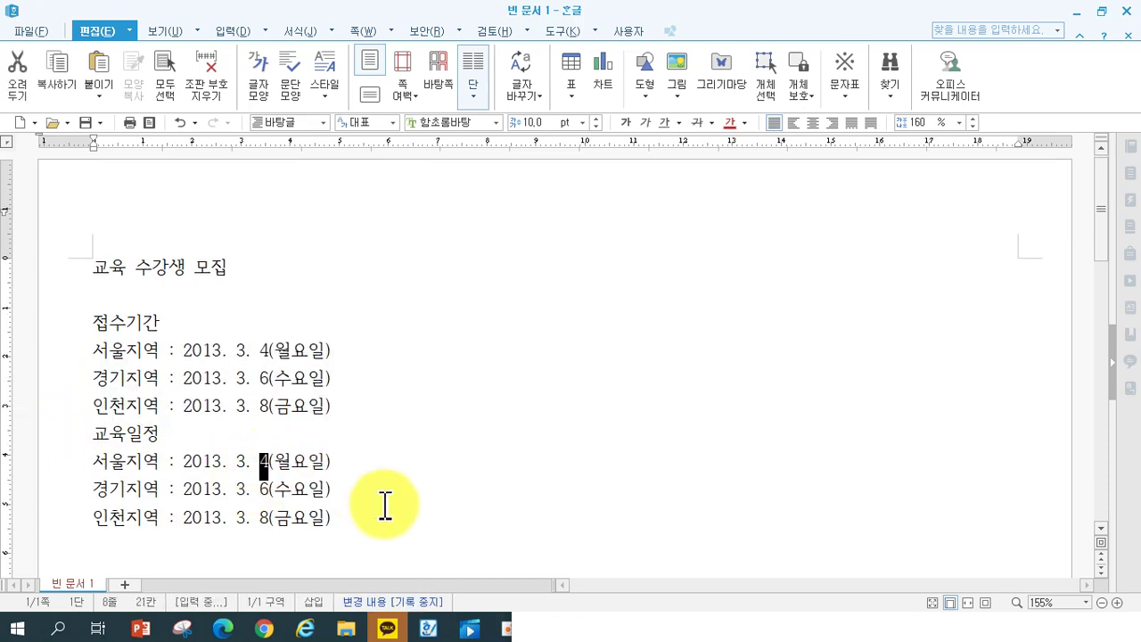
type("11")
key("Down")
key("shift+Left")
key("Delete")
type("20")
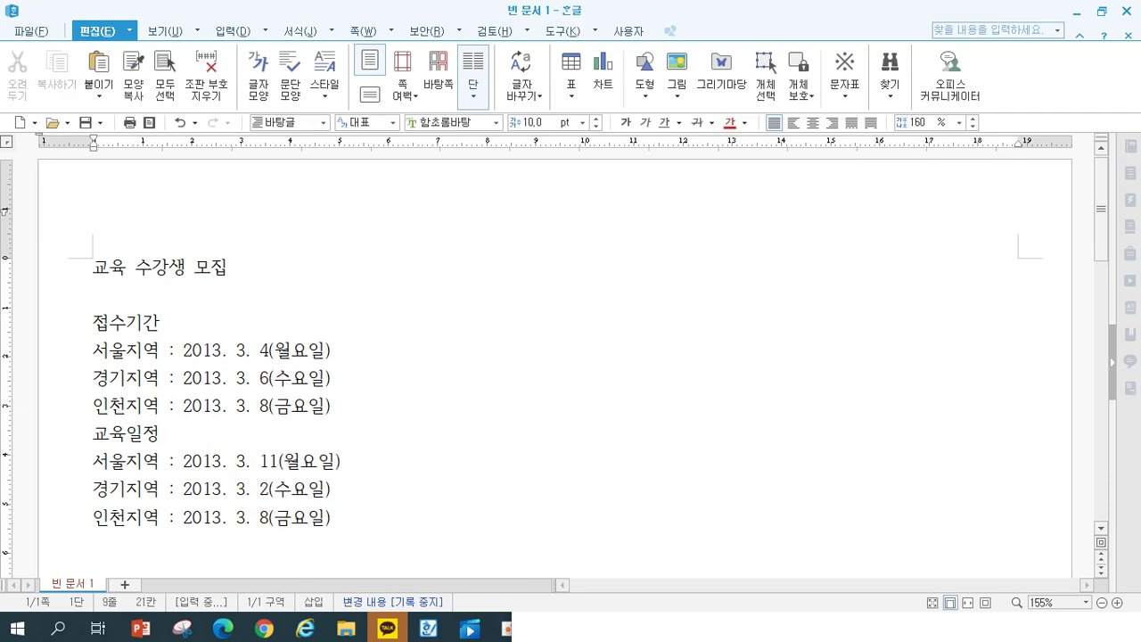
type("1")
key("Down")
key("shift+Left")
key("Delete")
type("13")
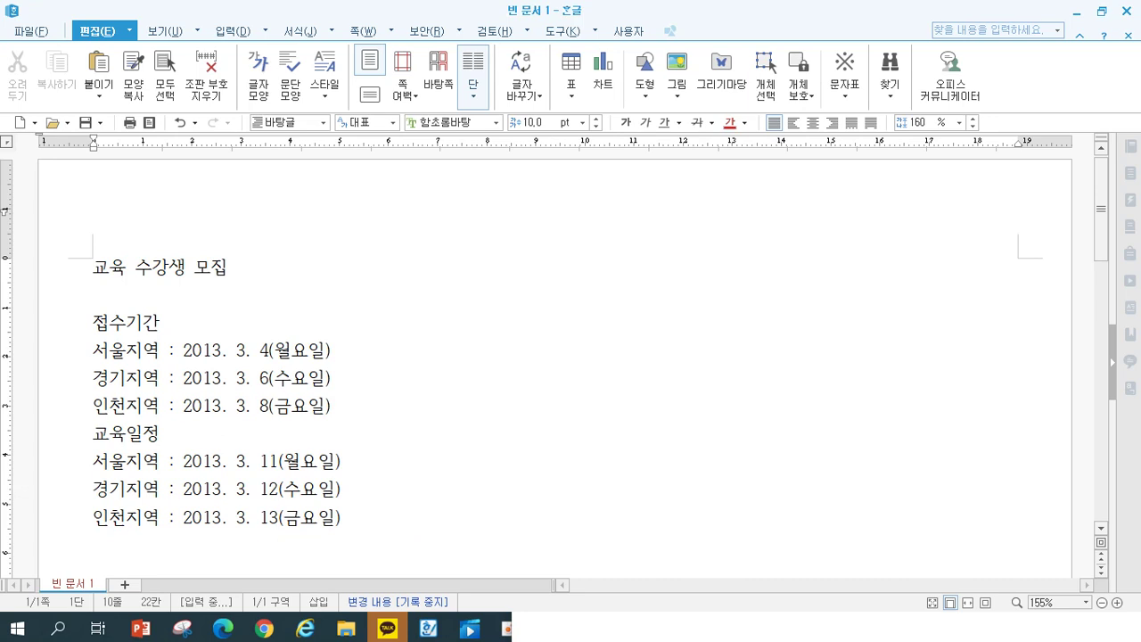
Switch to the Notepad shortcut list and add the line "CTRL + C 복사하기" at its end.
left_click(569, 624)
key("Return")
type("CTRL + C ㅋ")
key("BackSpace")
type("복상")
key("BackSpace")
type("하기")
key("Return")
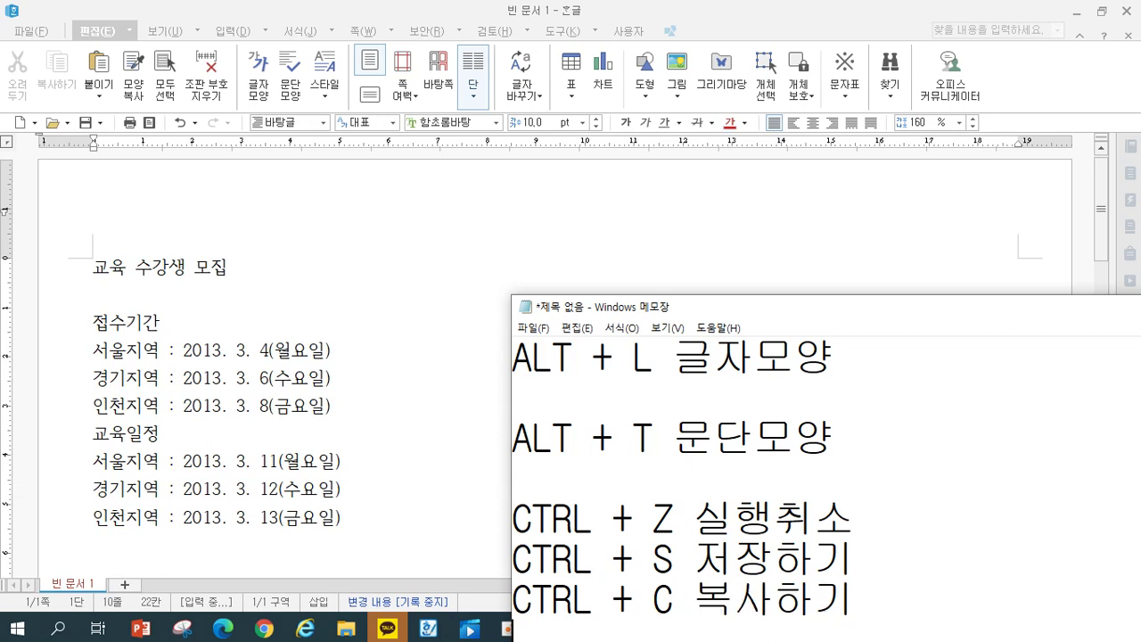
Add the line "CTRL + V 붙여넣기" to the shortcut notes and move the Notepad window up.
type("CTRL + ")
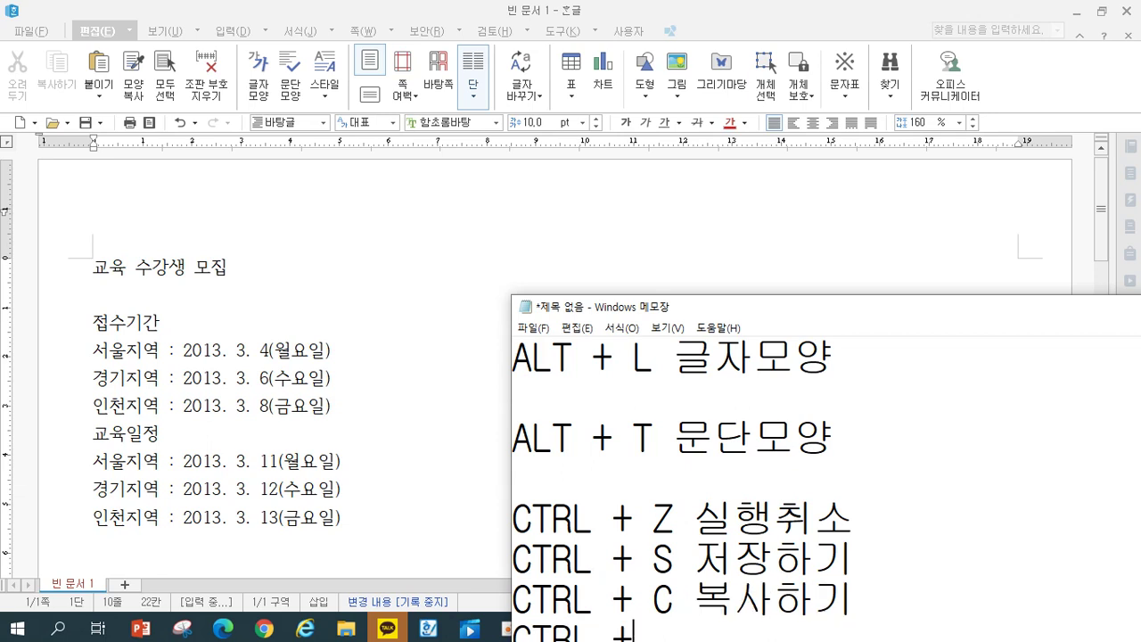
type("V 붙")
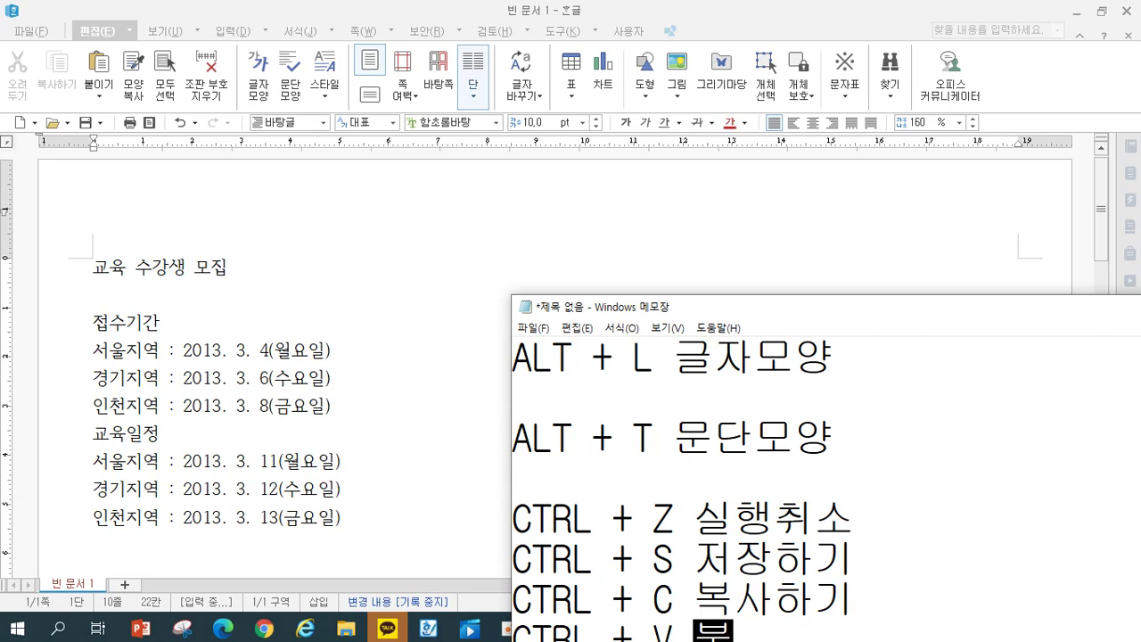
type("어너ㅎ기")
key("Return")
left_click_drag(879, 295, 879, 242)
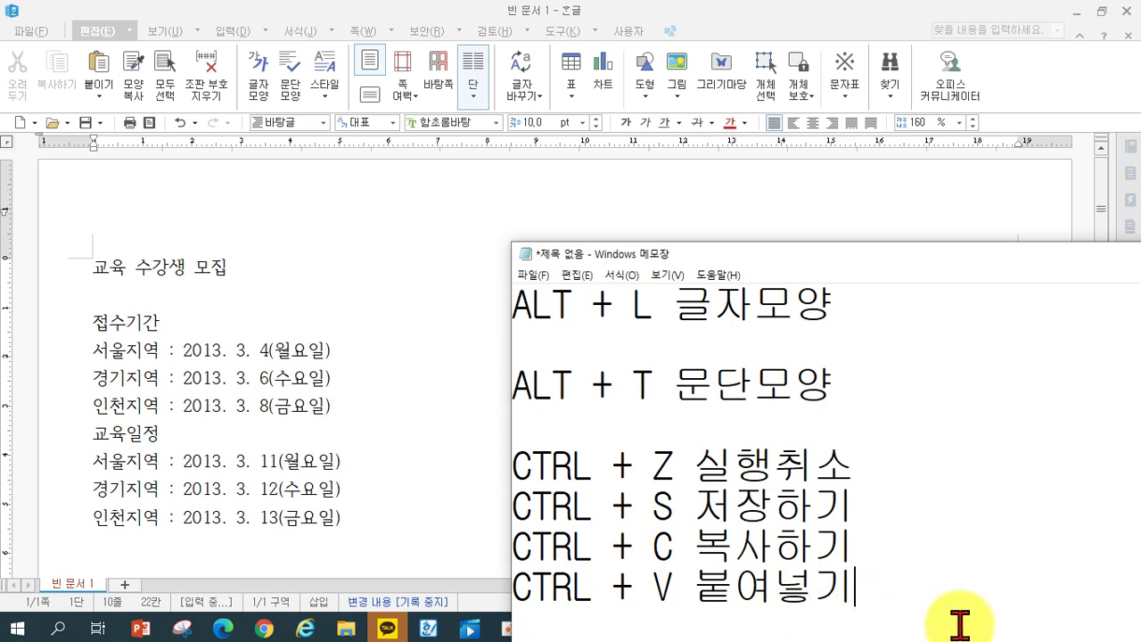
Return to the Hangul document and enter "1. 한국" below the 교육일정 lines, leaving blank lines between.
left_click(471, 577)
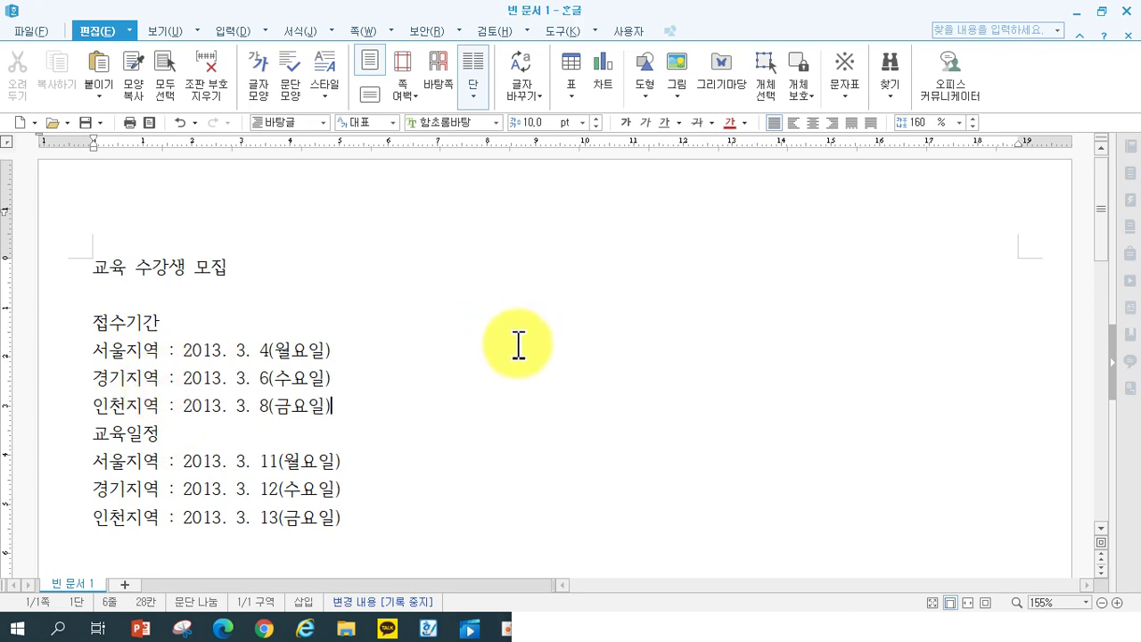
left_click_drag(114, 323, 132, 350)
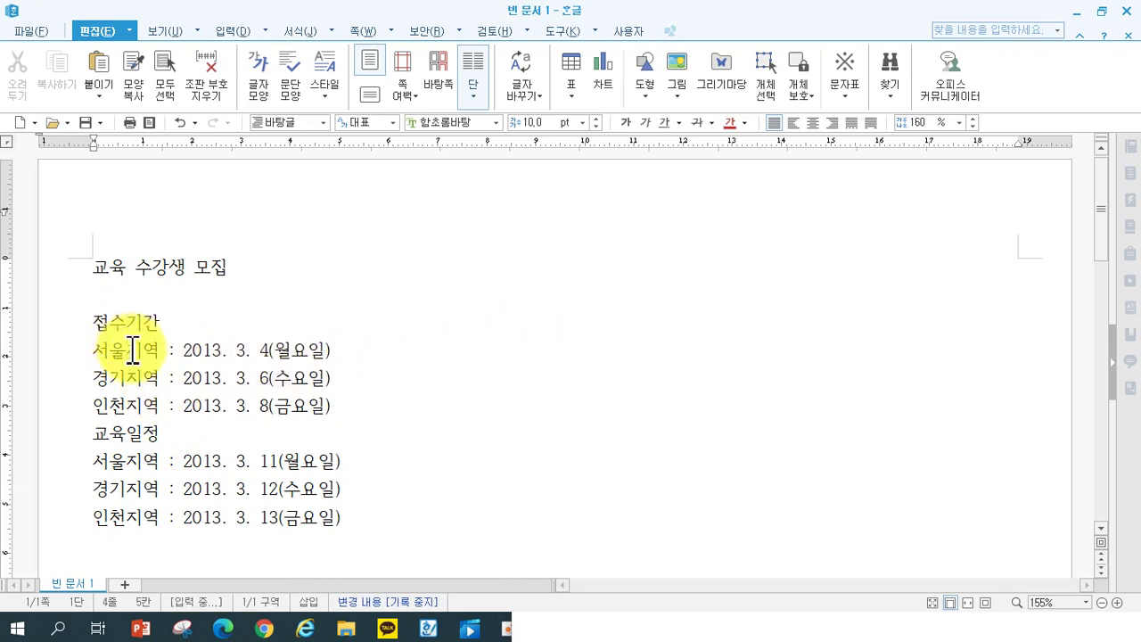
scroll(484, 466, "down", 5)
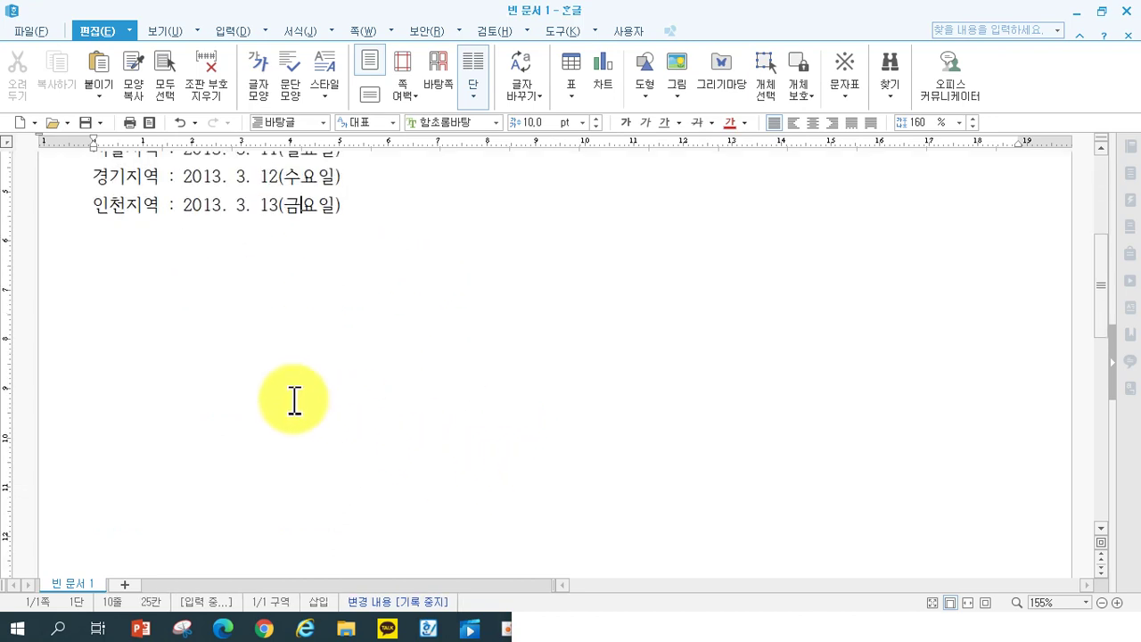
left_click(417, 247)
key("Return")
key("Return")
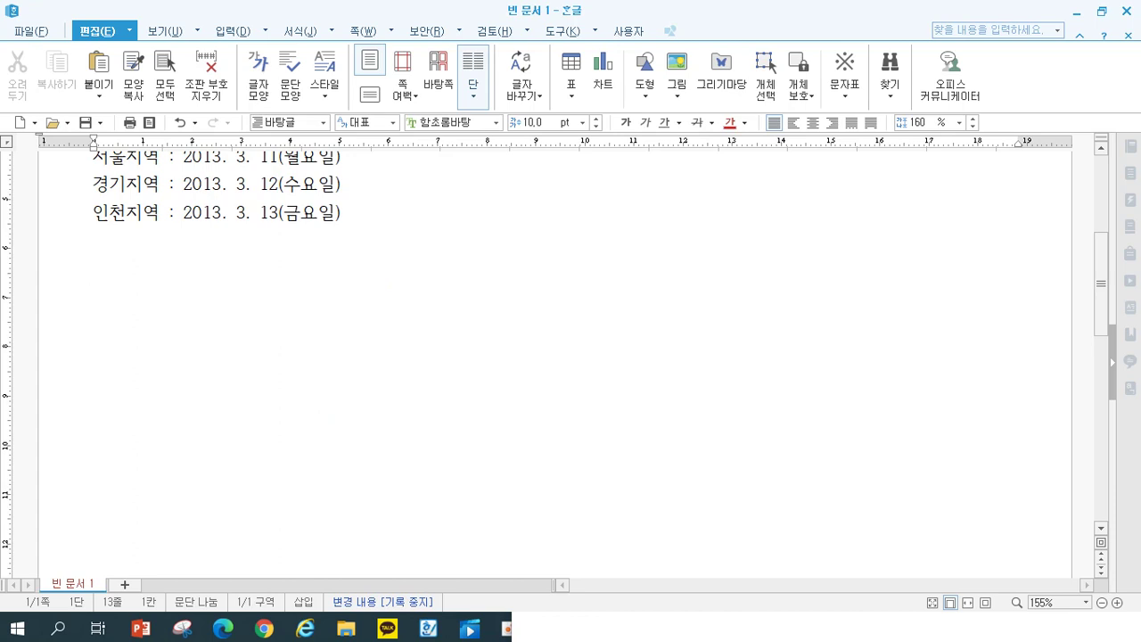
type("핸")
left_click(438, 257)
key("BackSpace")
type("1. 한국")
key("Return")
Enter the indented sub-items "가. 남한" and "나. 북한" under "1. 한국".
key("BackSpace")
key("Tab")
type("가. 남한")
key("Return")
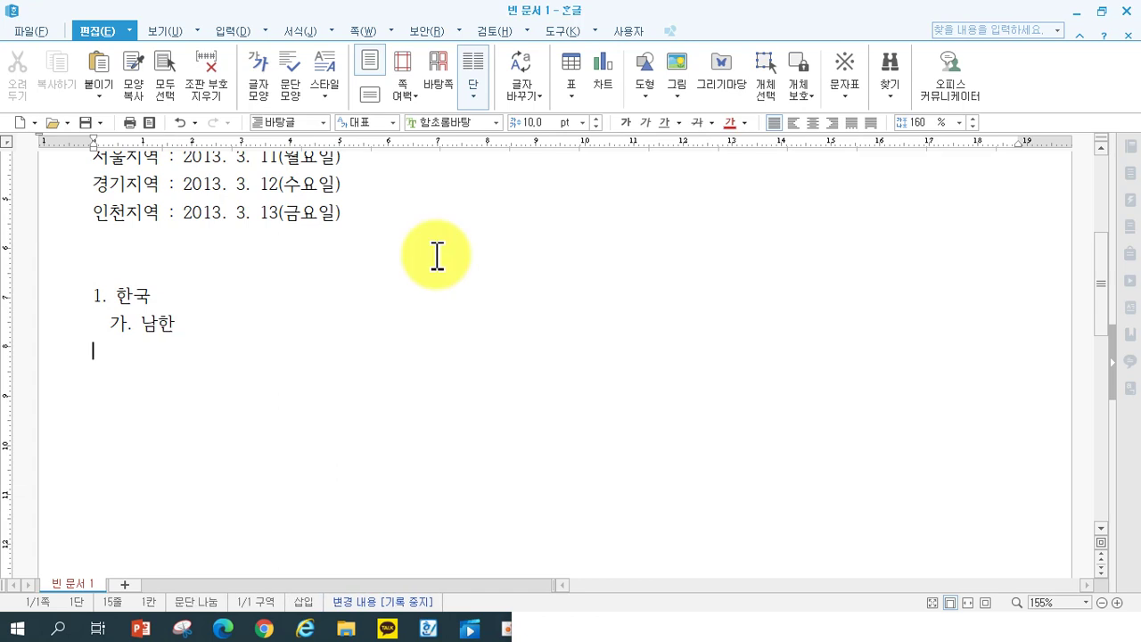
type("나. 북ㅎ")
type("ㅏㄴ")
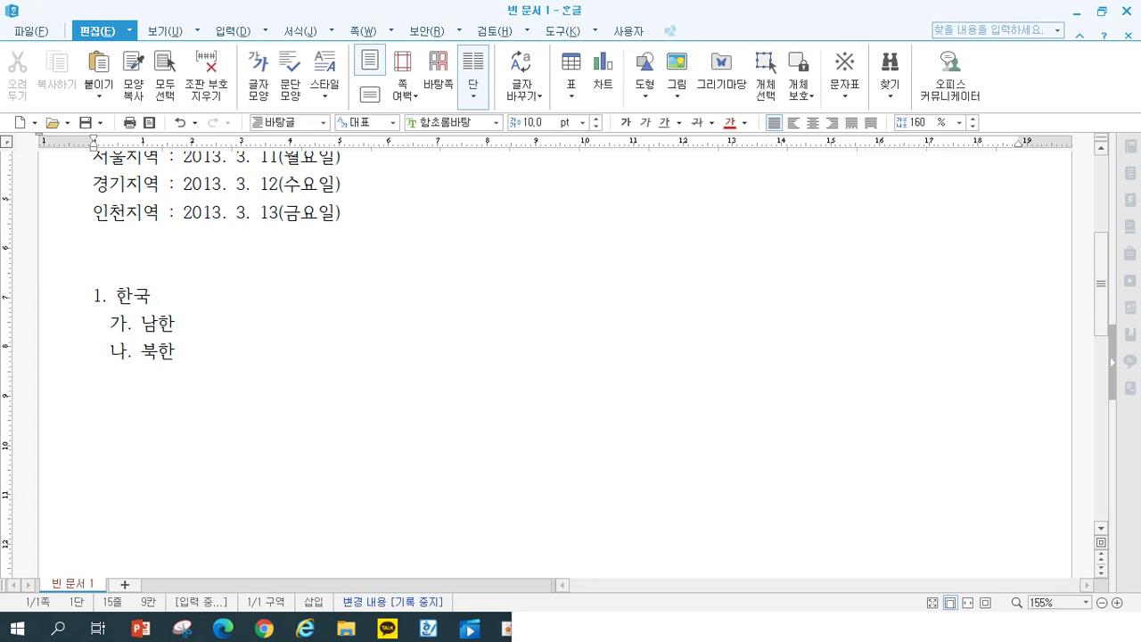
Insert the further indented items "1) 서울", "2) 경기도" and "3) 인천" under "가. 남한".
key("Up")
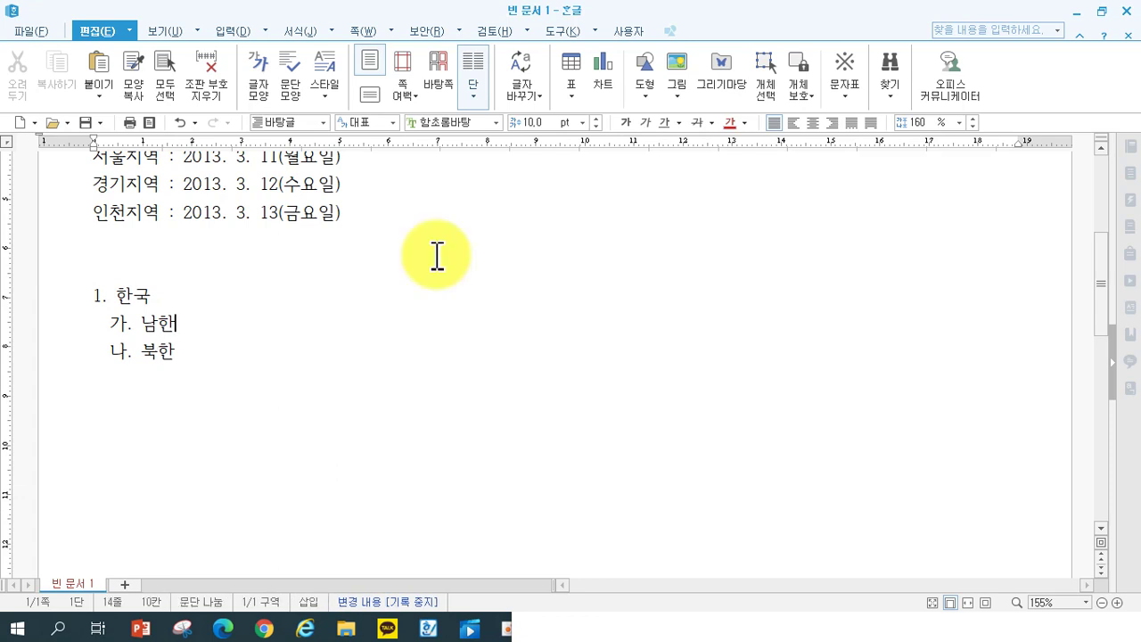
key("Return")
type("1")
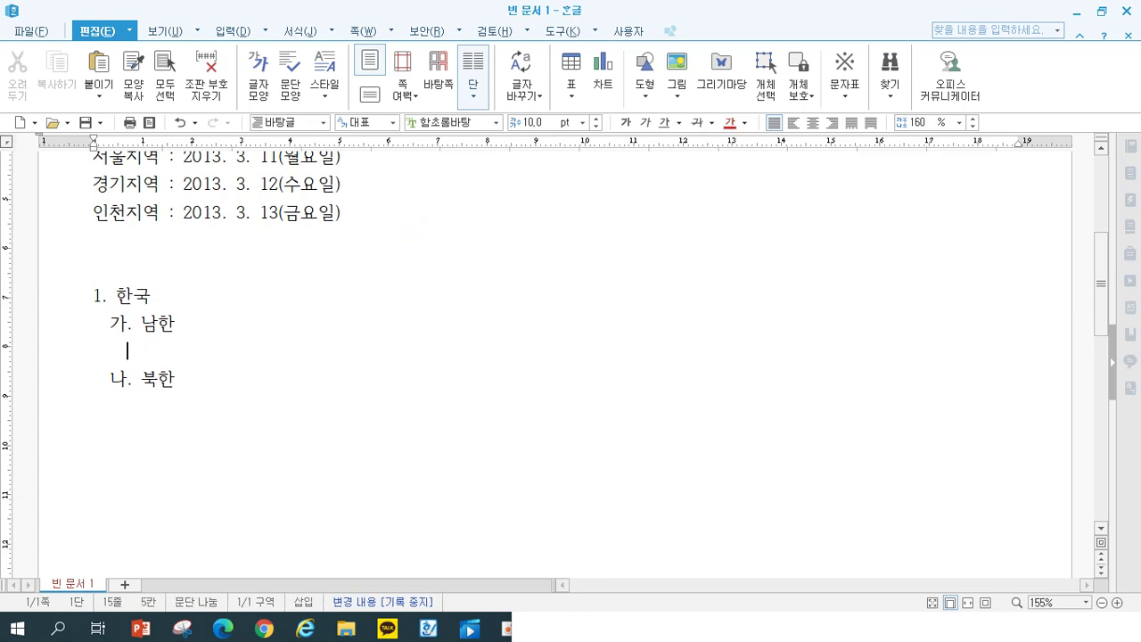
type(") 서울")
key("Return")
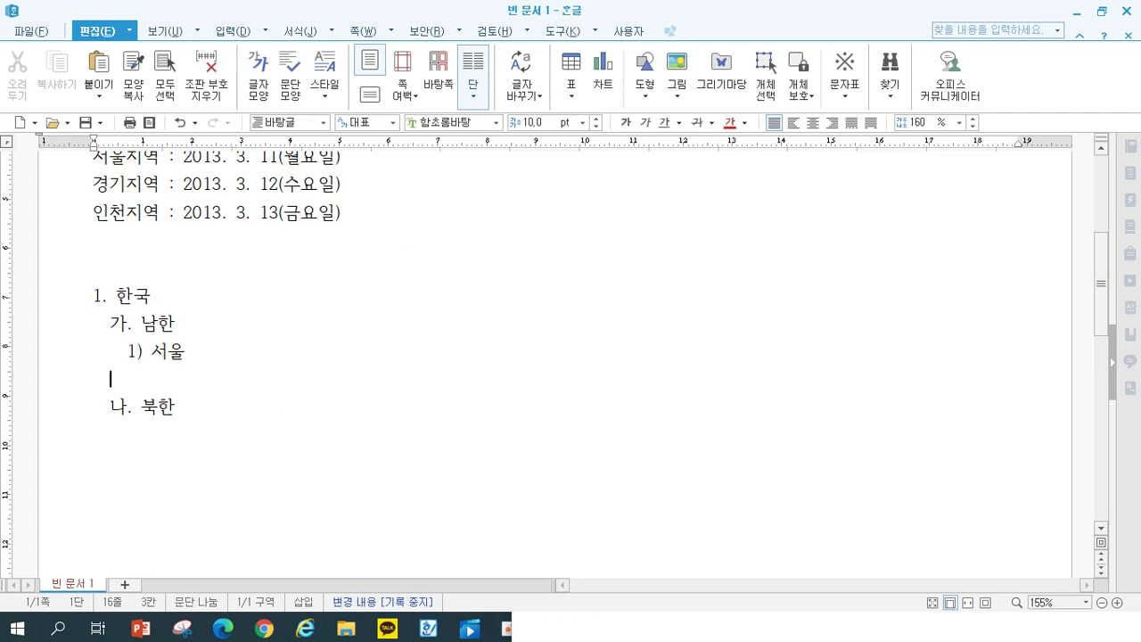
type("2) 경ㄱ")
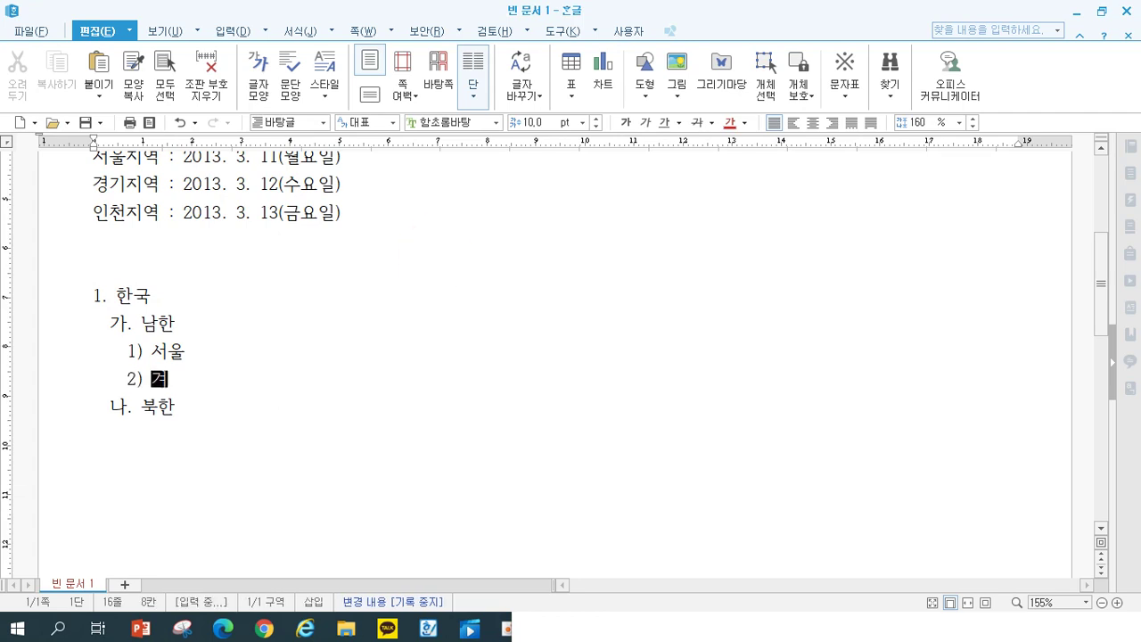
type("기도")
key("Return")
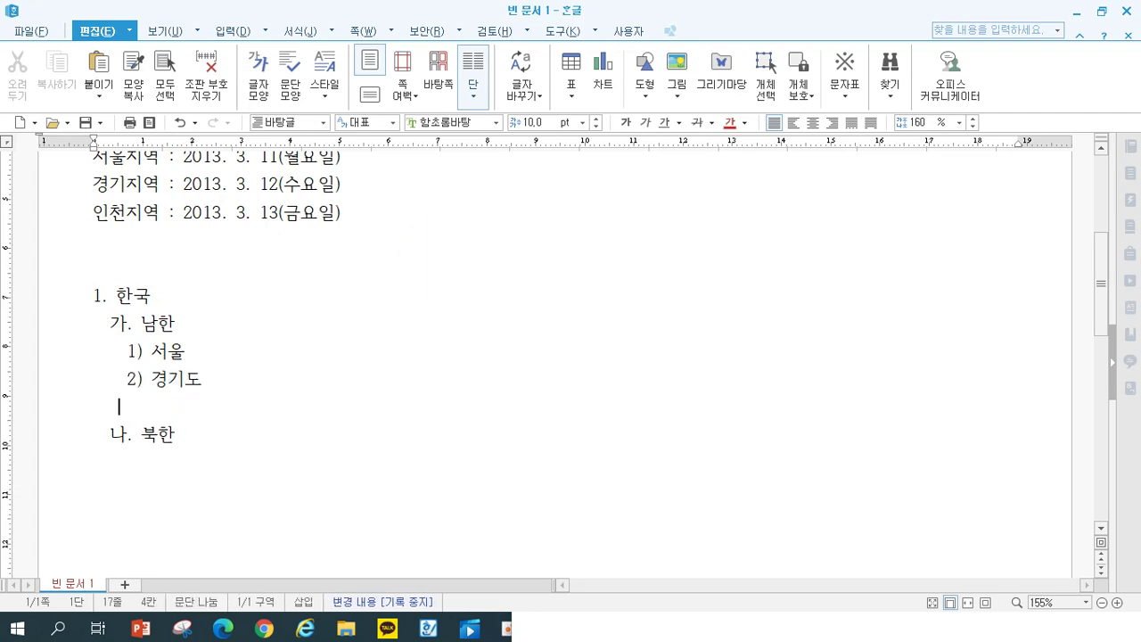
type("3) 인천")
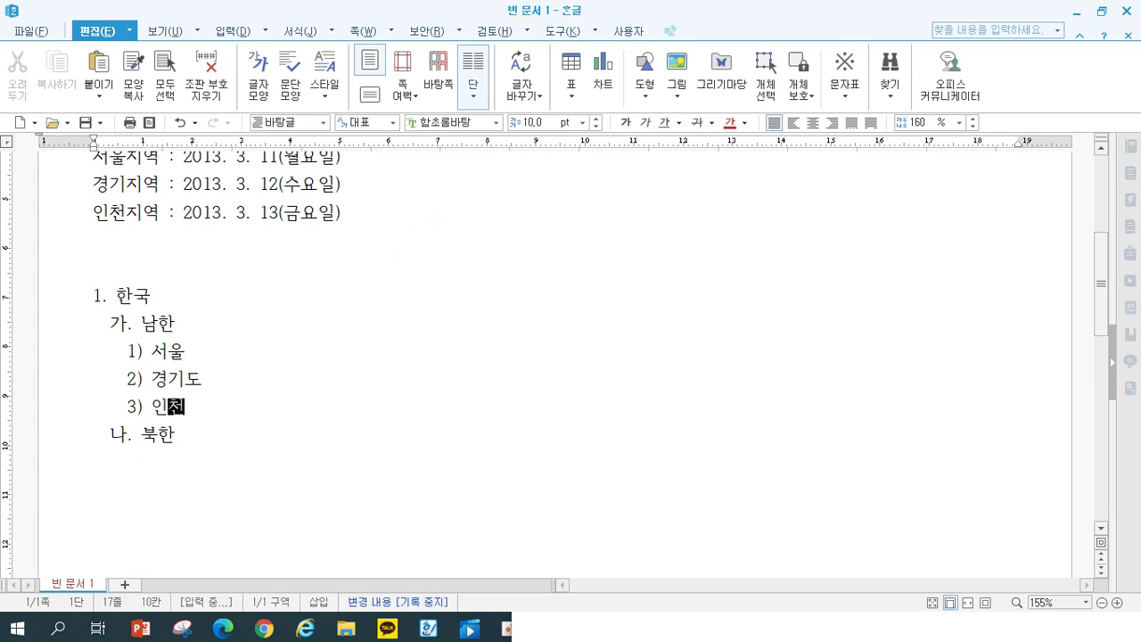
Insert the next-level indented item "가. 강남구" under "1) 서울".
key("Up")
key("Up")
key("Return")
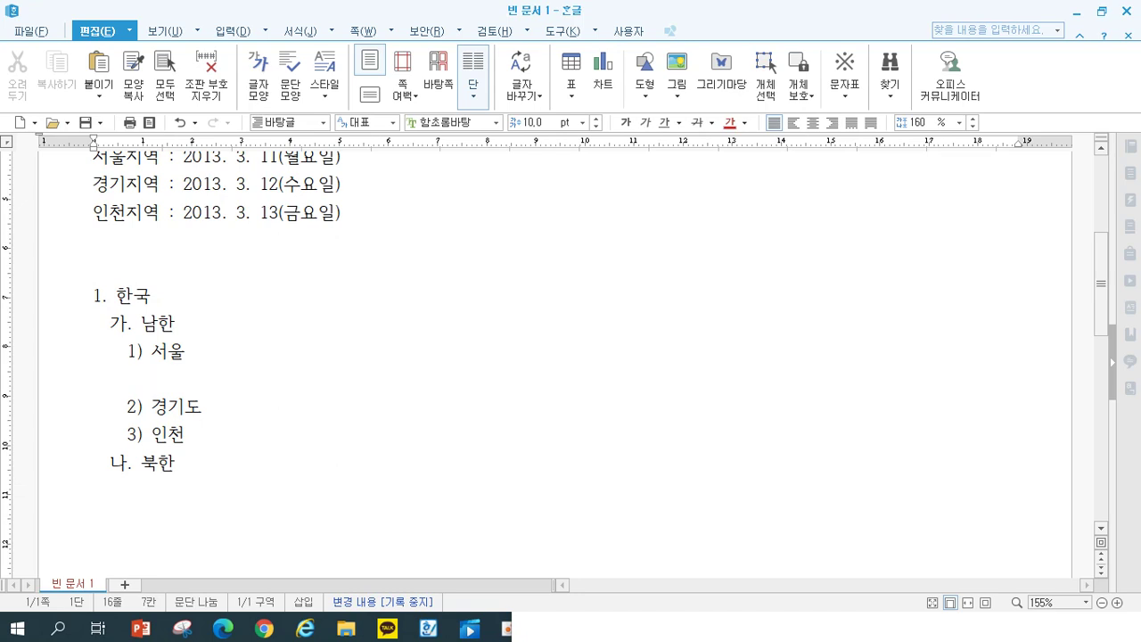
type("가. ")
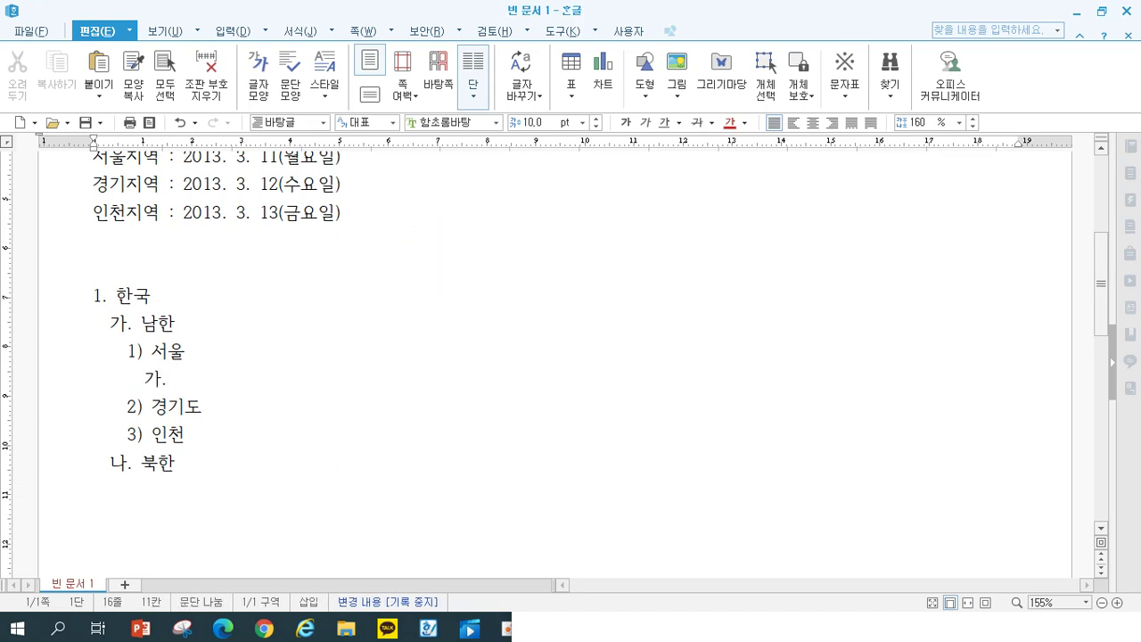
type("강남구")
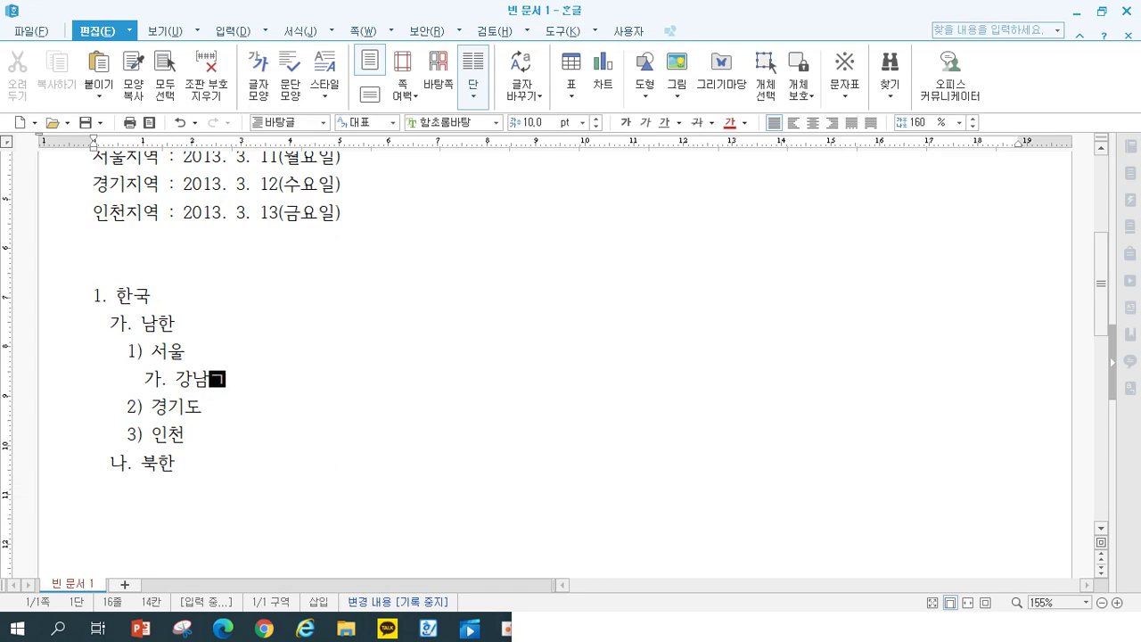
Change the numbering of the 강남구 item to "가)" and add "나) 강서구" below it.
key("Return")
type("나. 가")
key("BackSpace")
key("BackSpace")
key("BackSpace")
key("BackSpace")
key("Up")
key("Delete")
type(")")
key("Down")
type("ㅣ")
type(") 강서구")
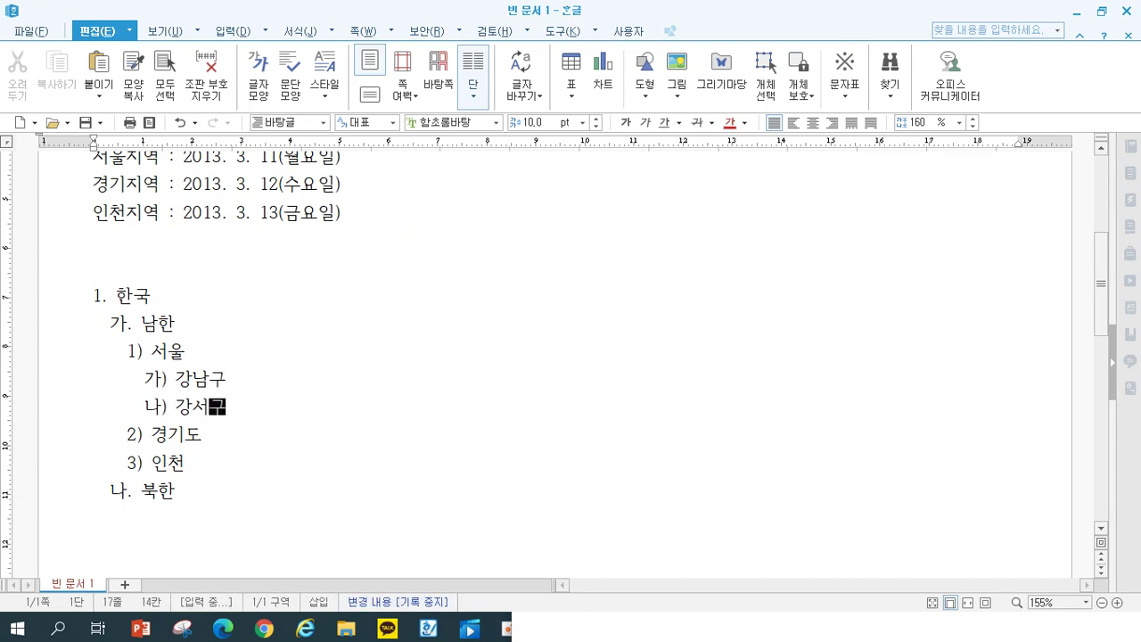
Add the item "다) 광진구" below "나) 강서구" at the same indentation.
key("Return")
type("다")
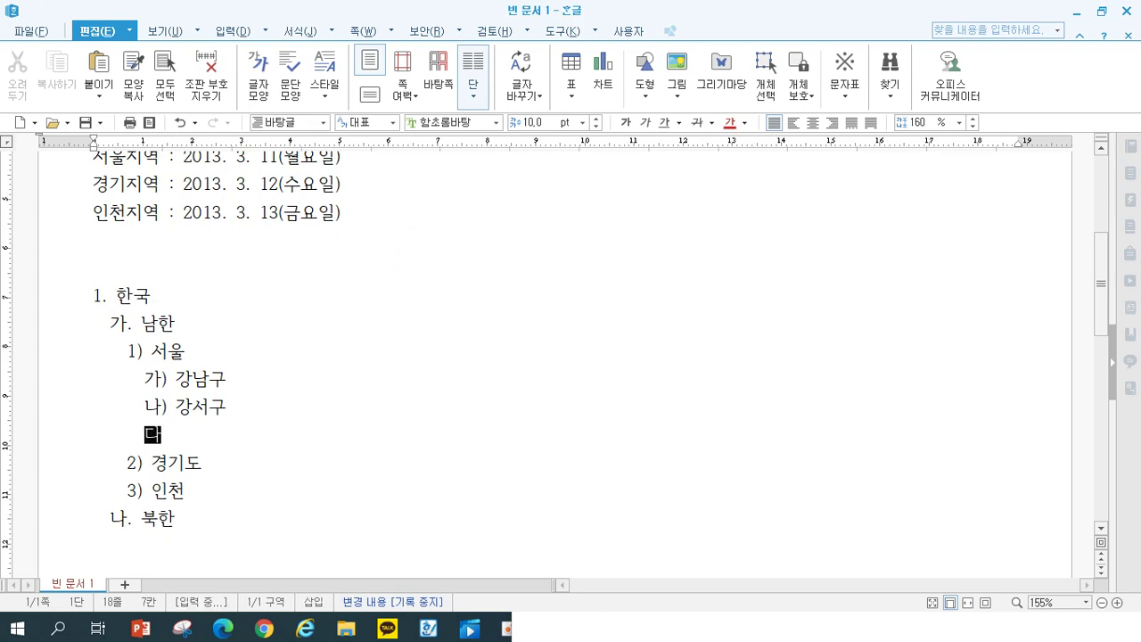
type(") 광진구")
key("Return")
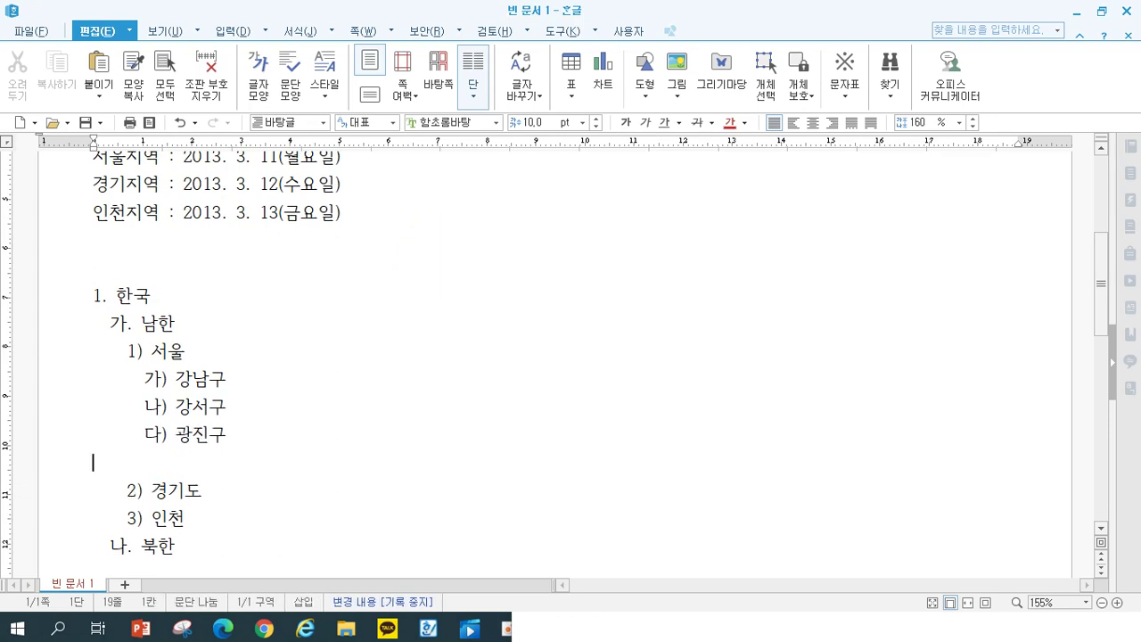
Insert the further indented sub-items "(1) 중곡동" and "(2) 구의동" under "다) 광진구".
key("BackSpace")
key("BackSpace")
key("BackSpace")
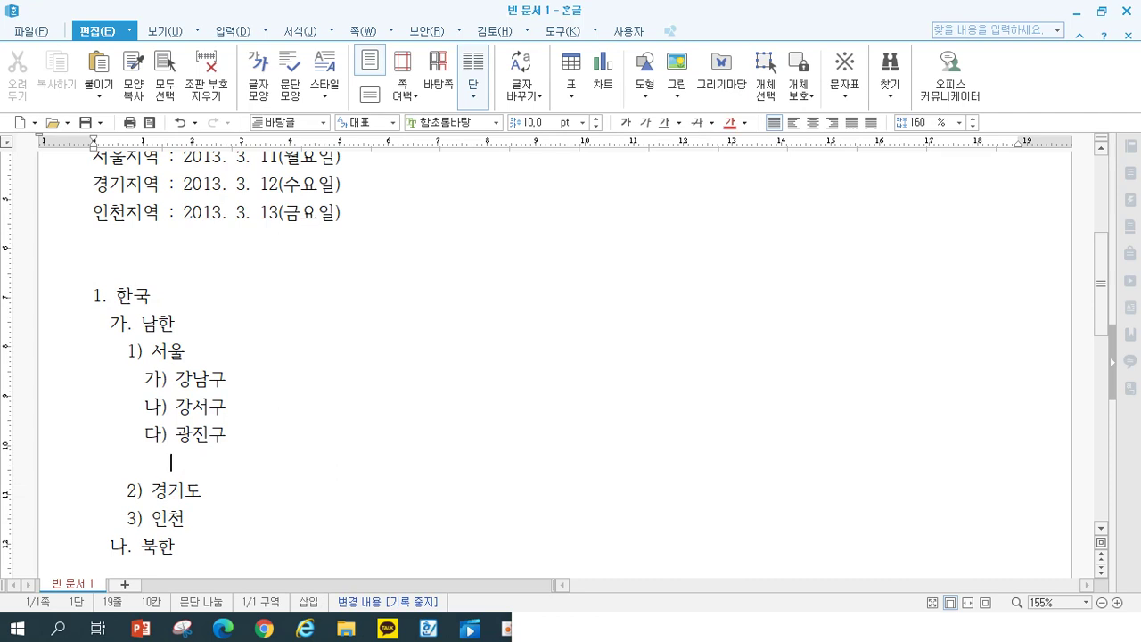
type("(1) 중곡동")
key("Return")
type("(")
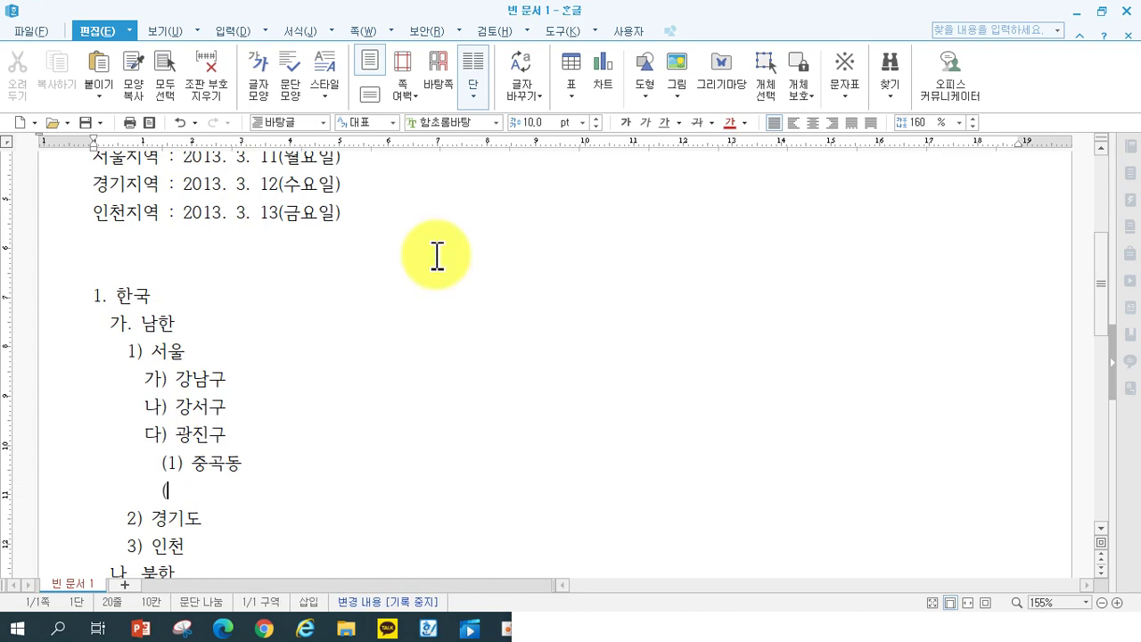
type("2) ")
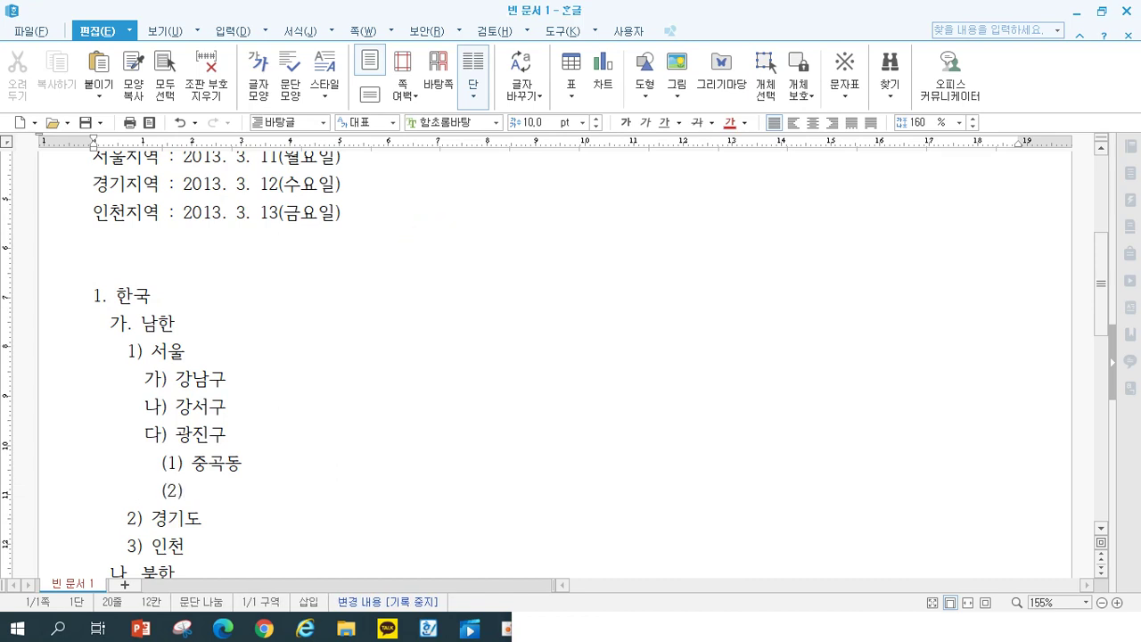
type("구의동")
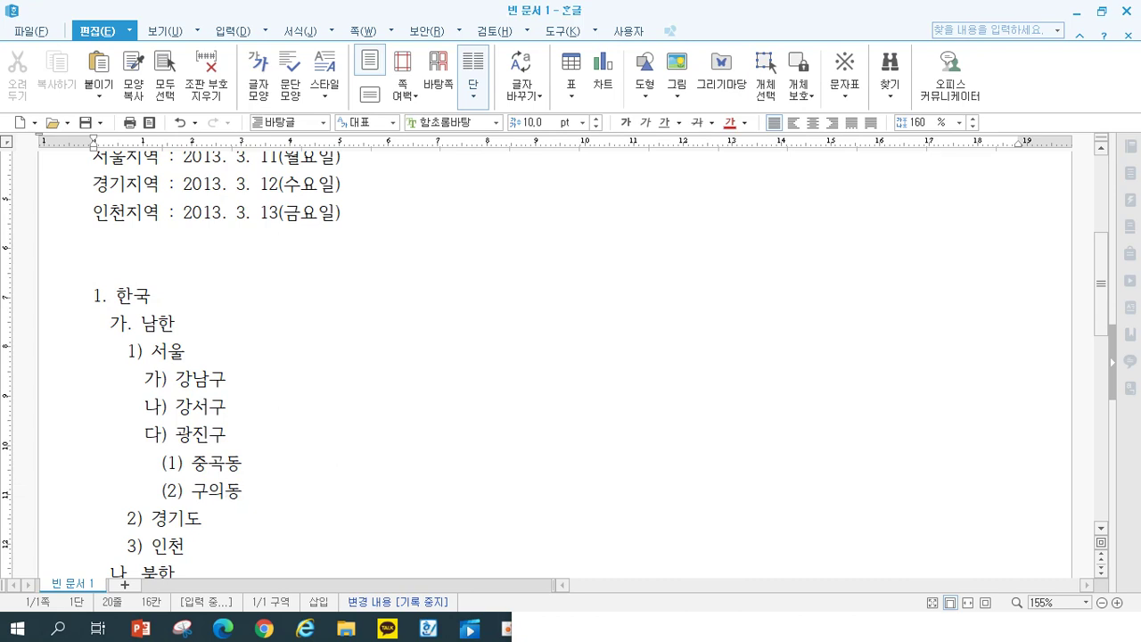
Apply the "1. 가. 1) 가)" paragraph numbering to the notice lines from 접수기간 through the last 인천지역 date.
scroll(438, 255, "up", 3)
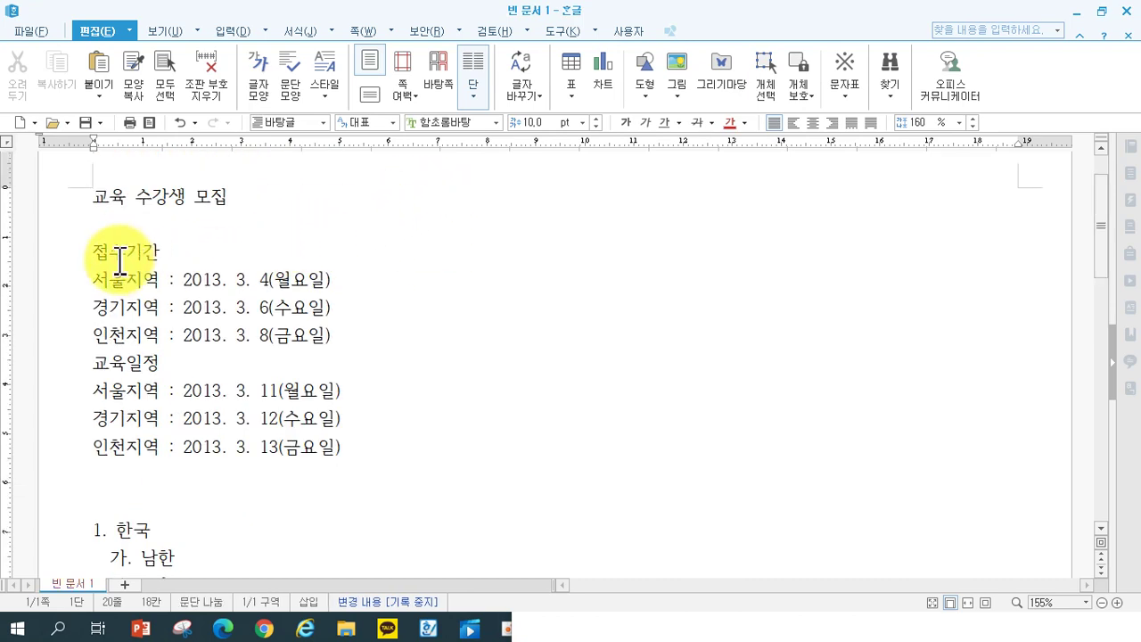
left_click_drag(91, 254, 433, 446)
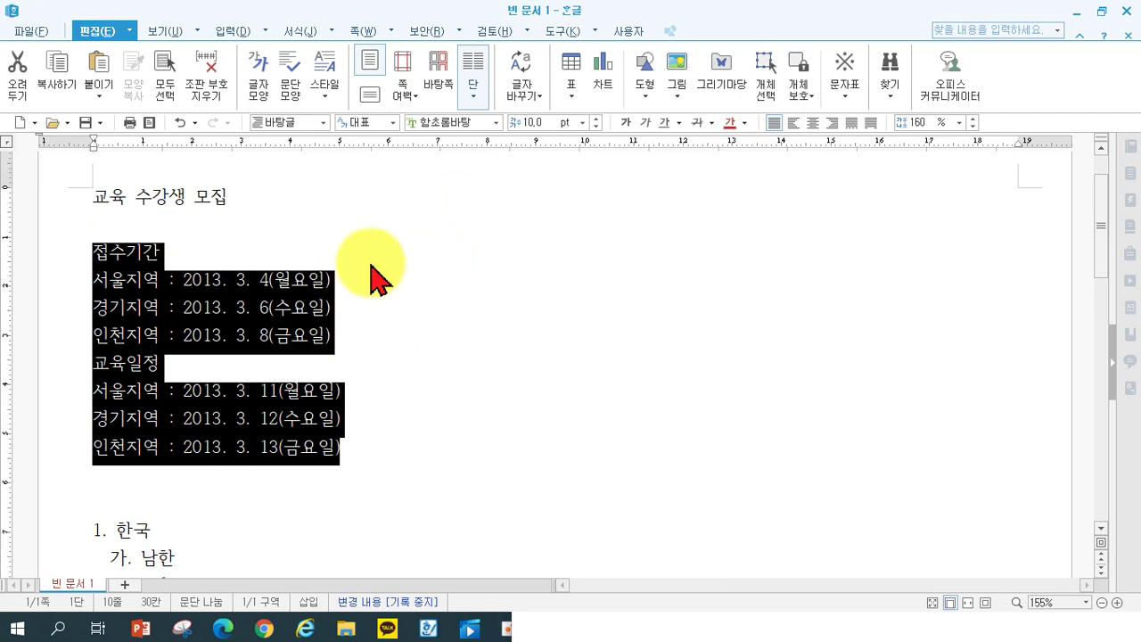
left_click(300, 31)
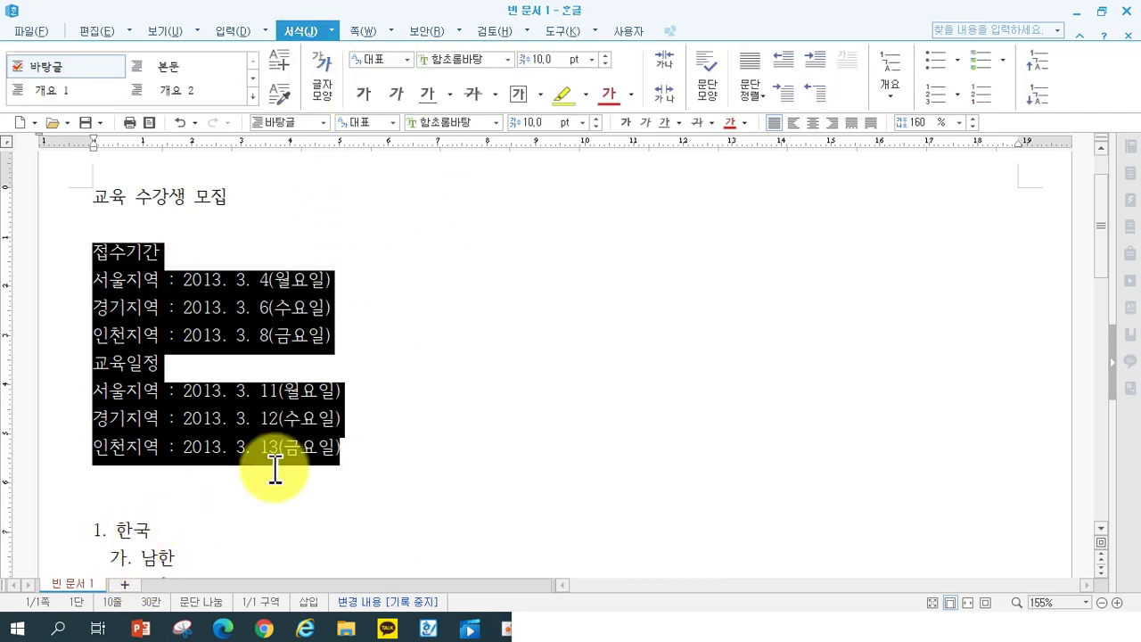
left_click(960, 98)
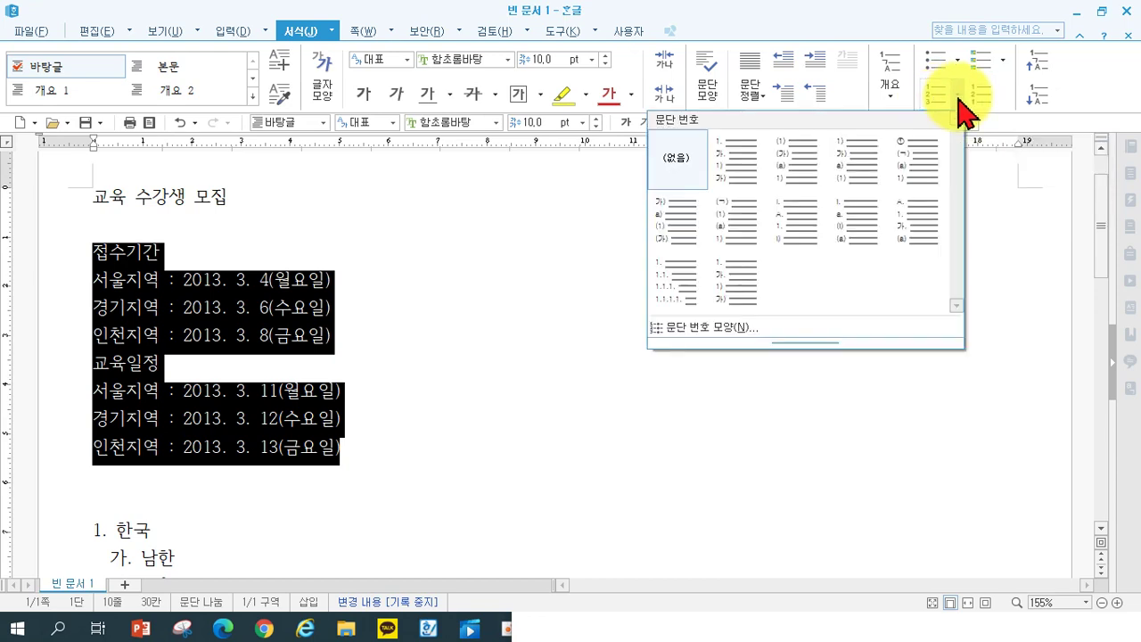
left_click(963, 107)
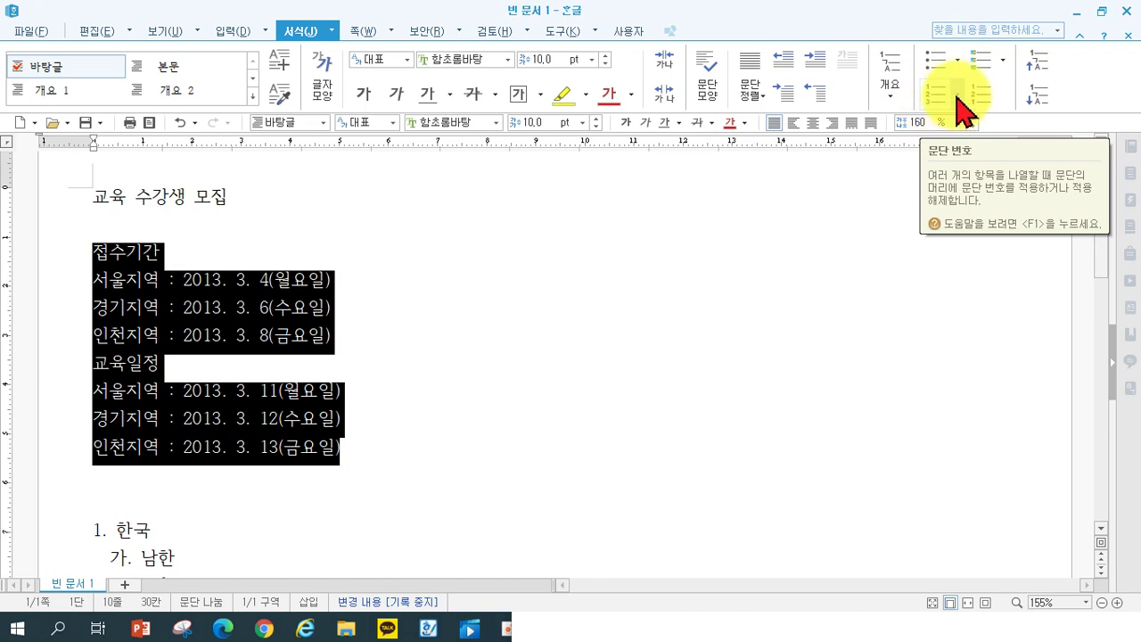
left_click(963, 107)
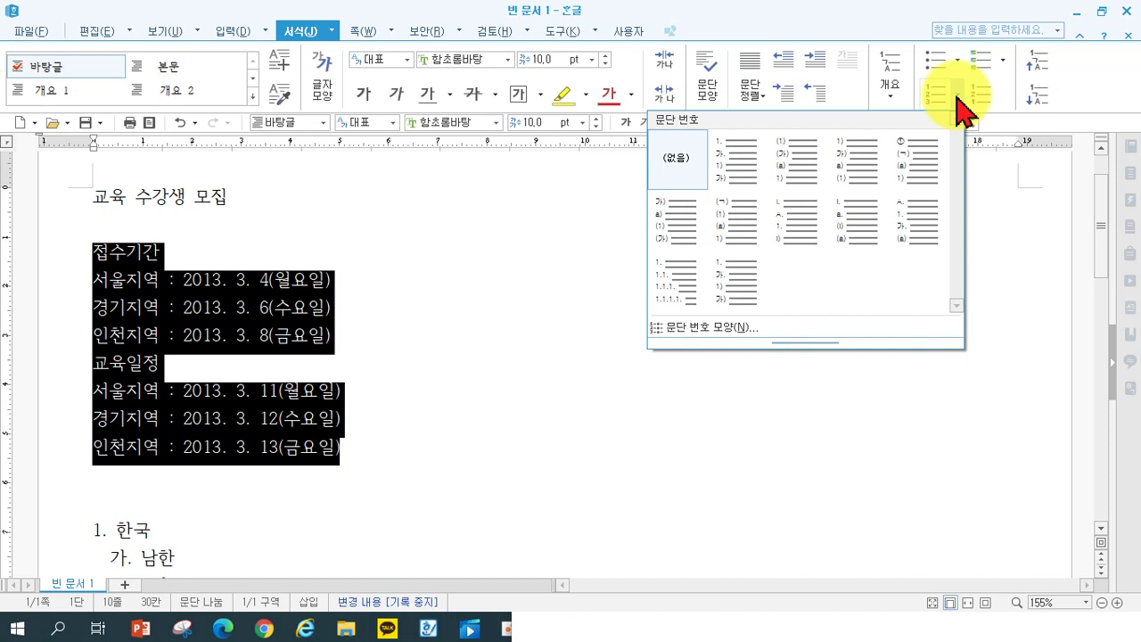
left_click(739, 158)
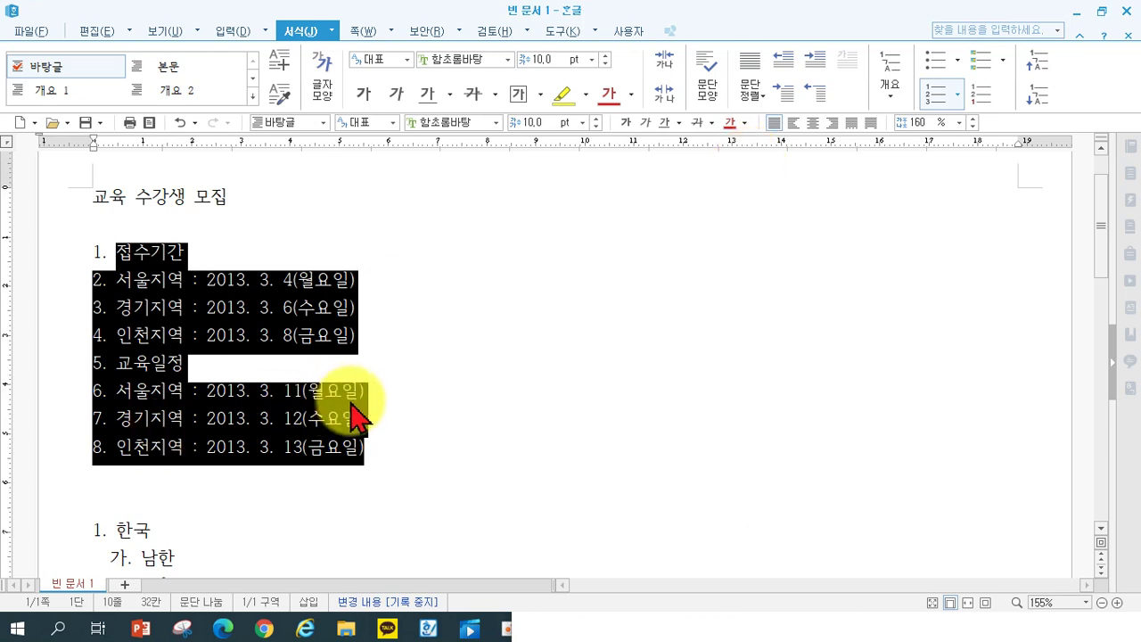
left_click(400, 403)
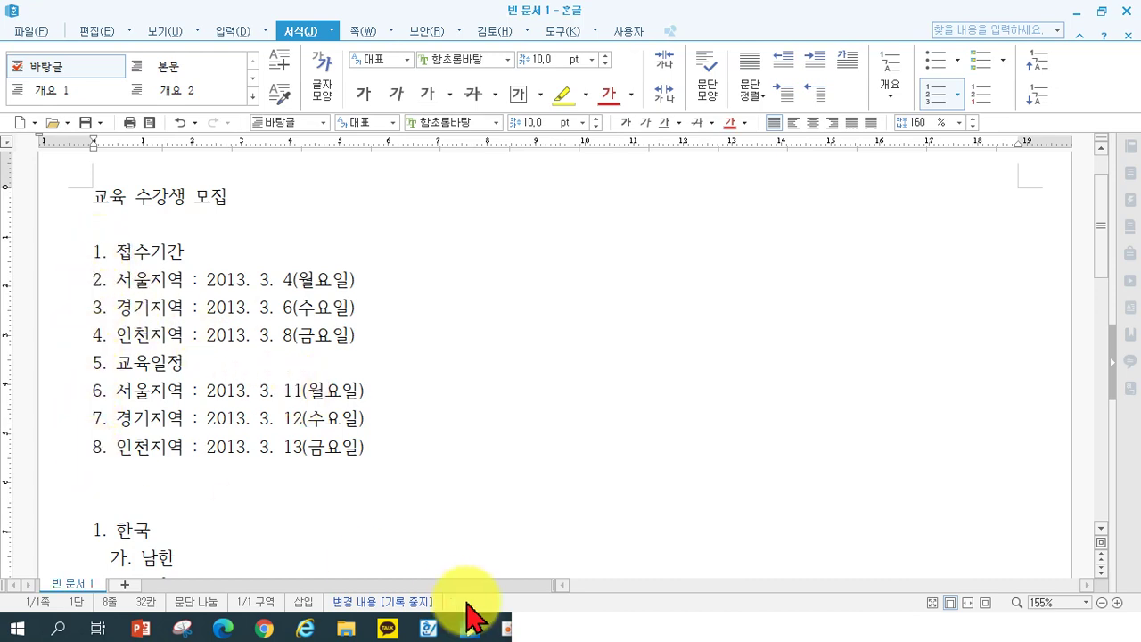
Lower the three regional date lines under 접수기간 by one numbering level.
left_click_drag(110, 281, 395, 346)
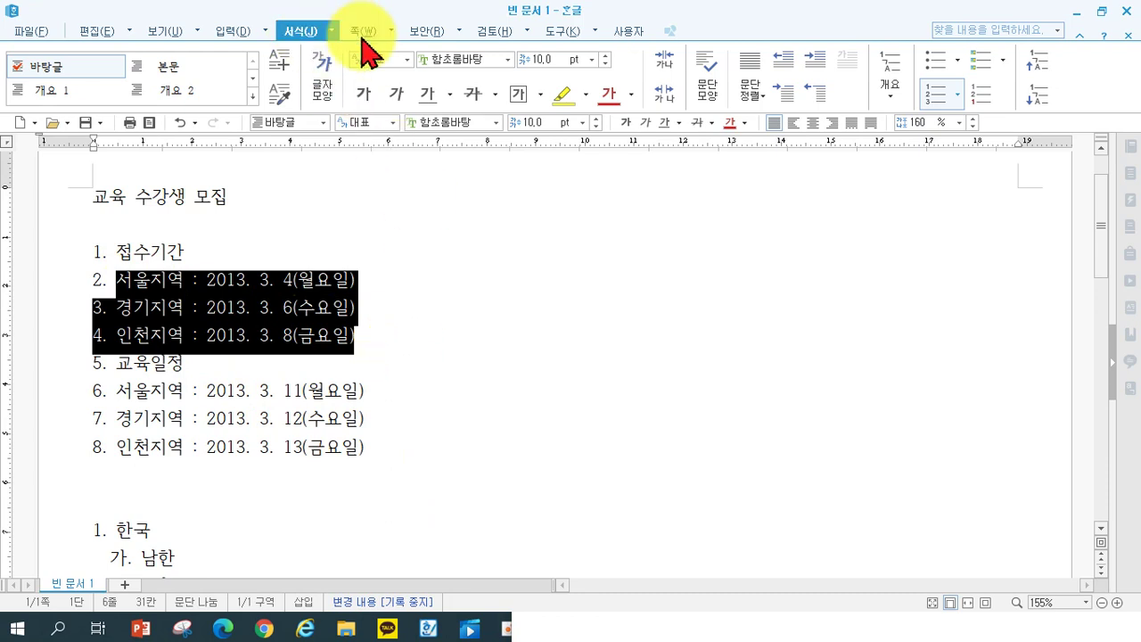
left_click(1037, 106)
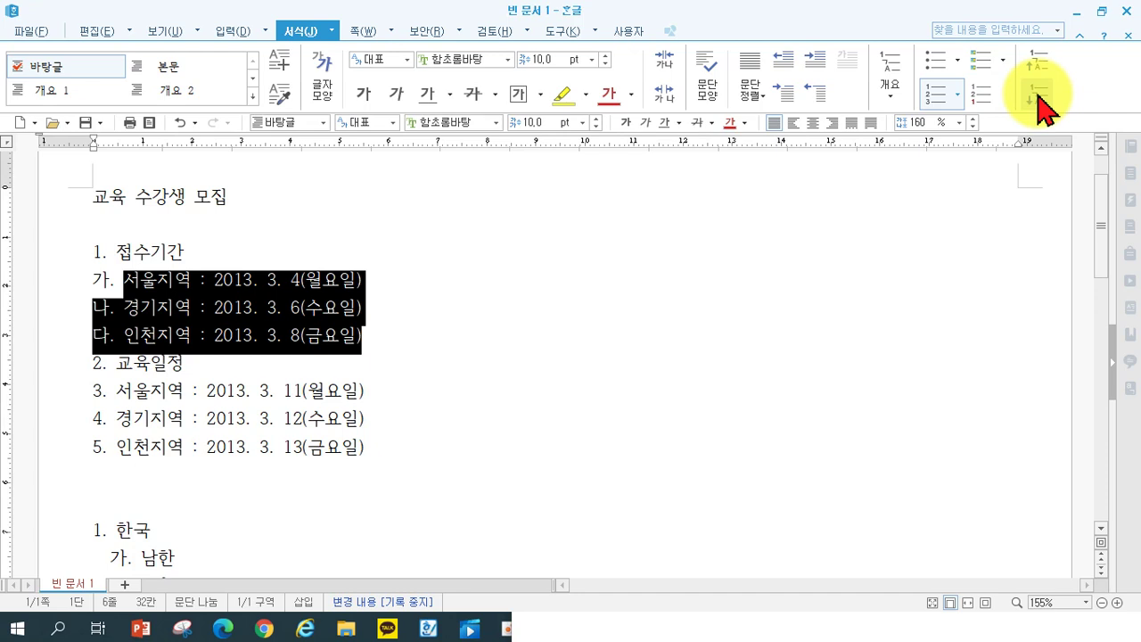
left_click(125, 280, "shift")
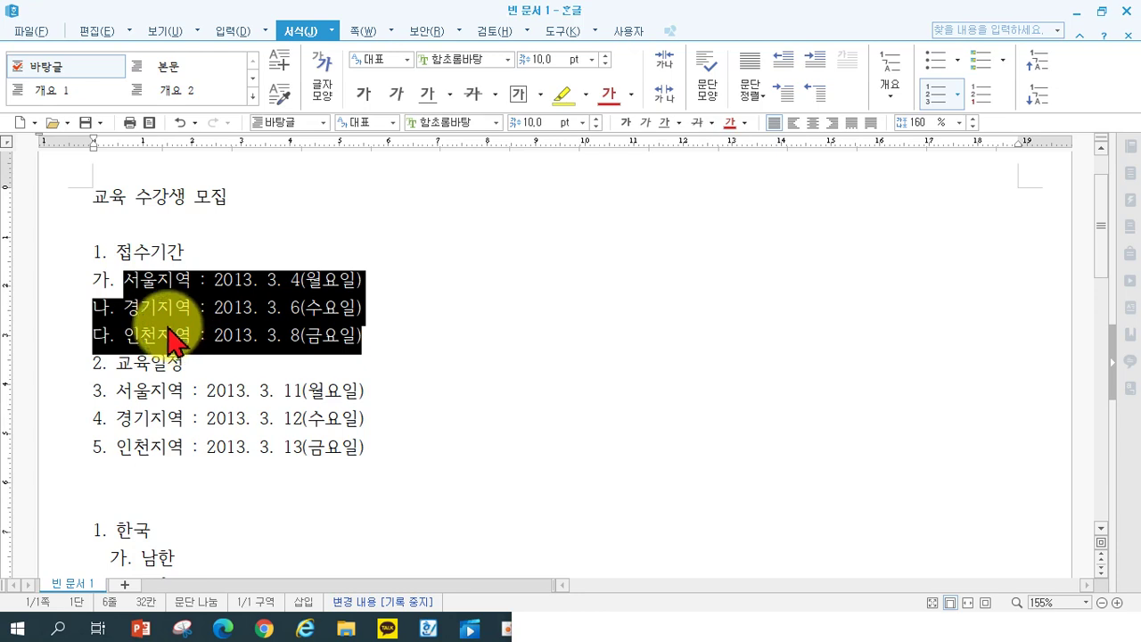
Set the left paragraph margin of the three regional lines under 접수기간 to 20 pt.
right_click(170, 330)
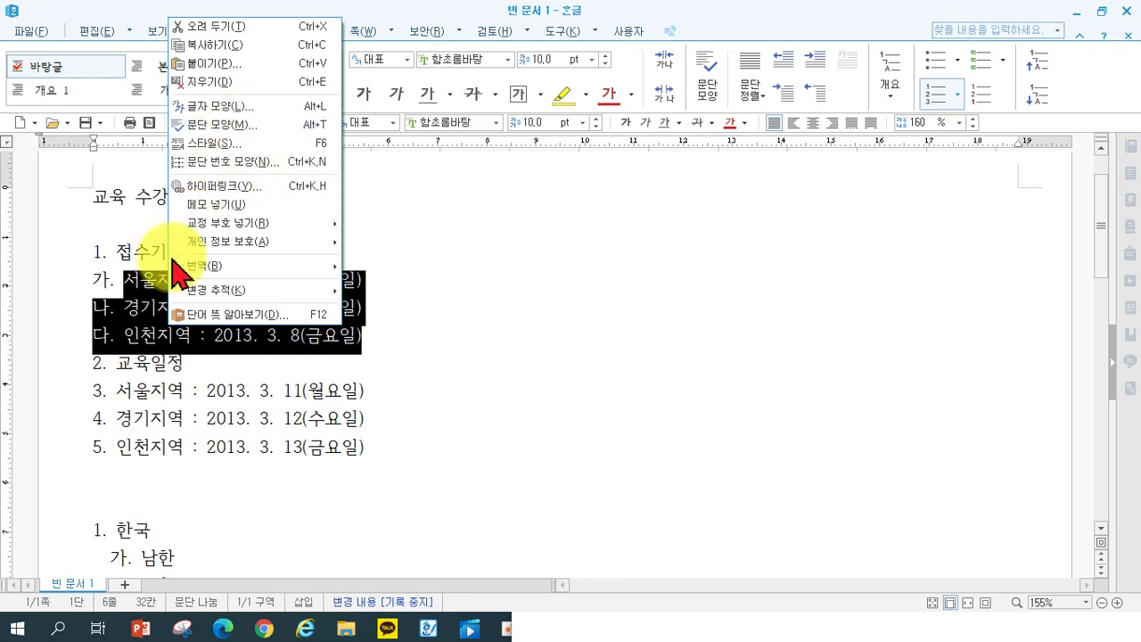
right_click(158, 310)
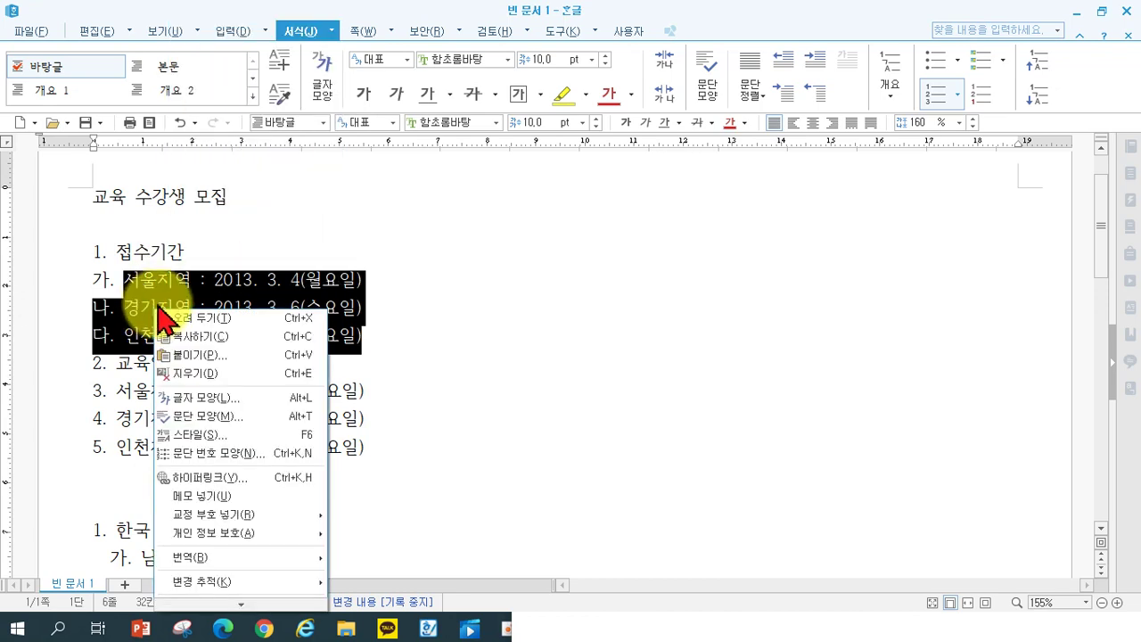
left_click(237, 416)
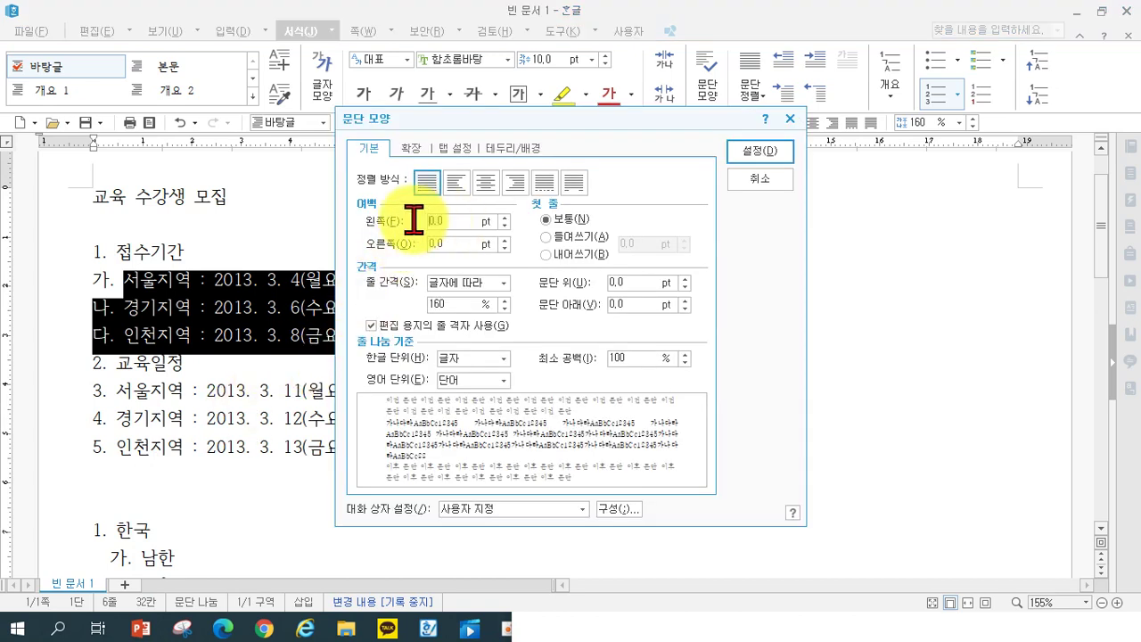
type("20")
key("Return")
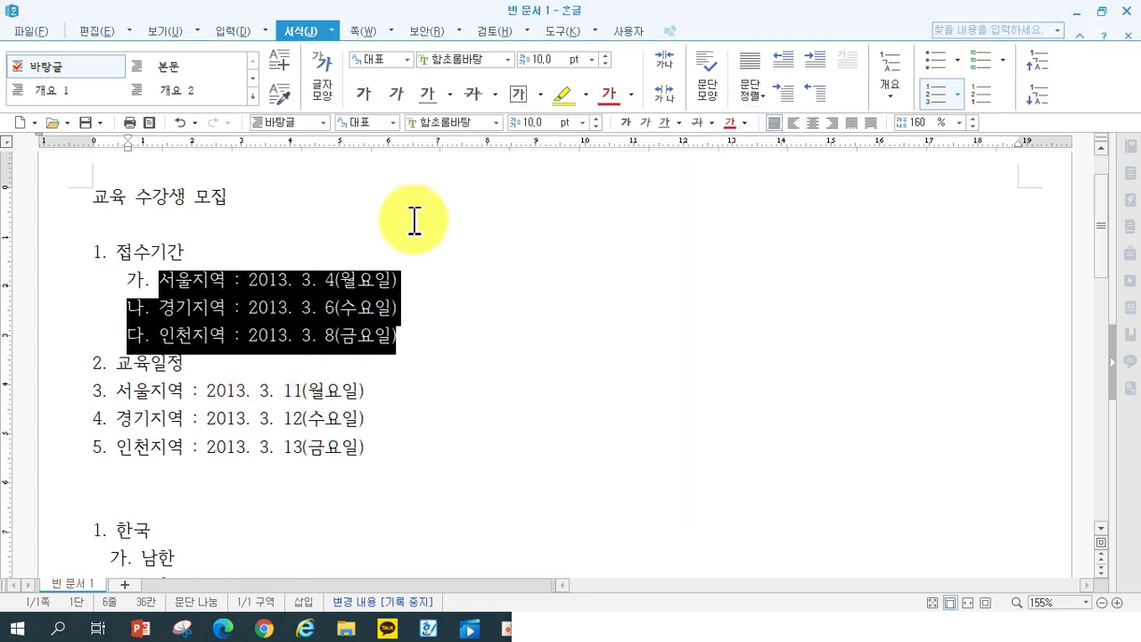
left_click(705, 382)
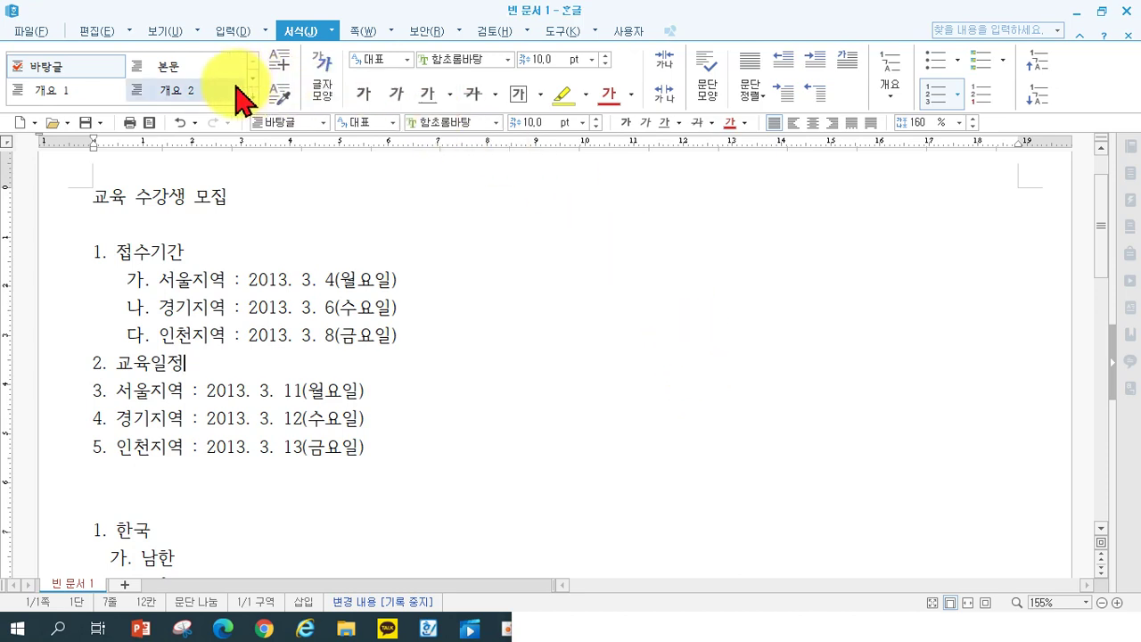
Undo the indentation, the level change and the paragraph numbering of the notice lines.
left_click(180, 122)
left_click(180, 122)
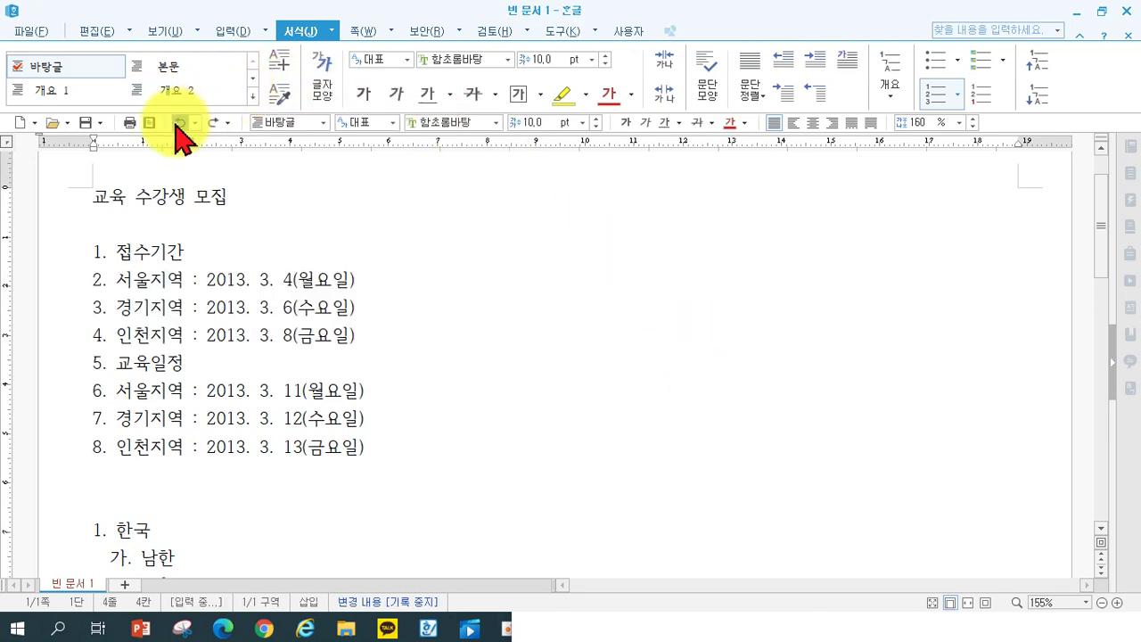
left_click(180, 122)
Examine the numbered outline and its paragraph-number instructions in GW10-09A.pdf in Adobe Acrobat Reader, and return to the Hangul document.
left_click(501, 347)
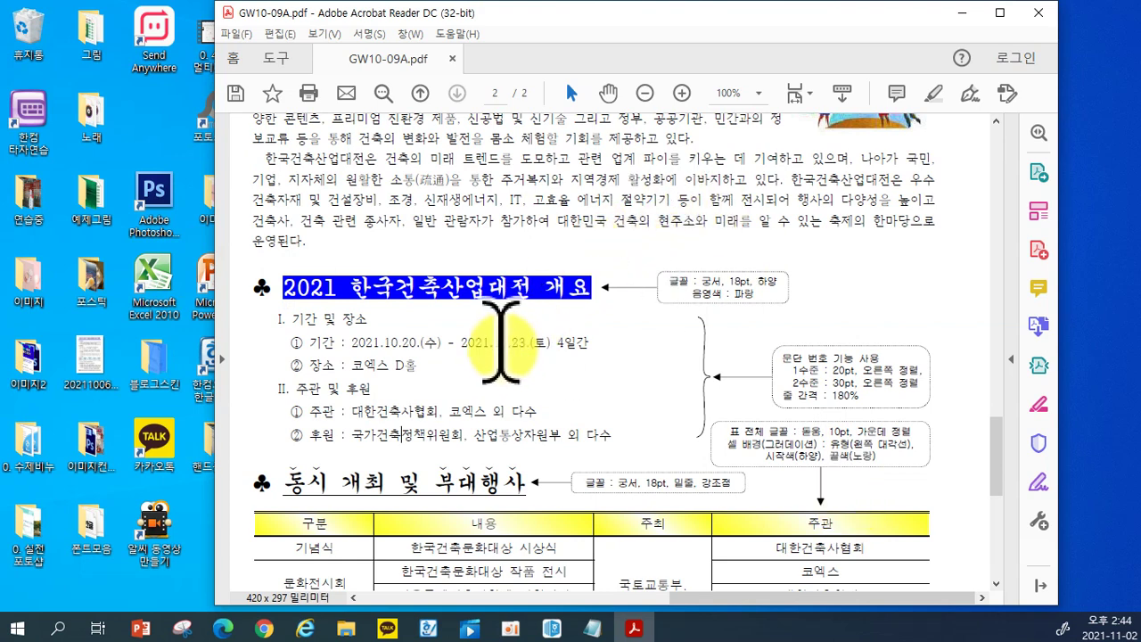
left_click_drag(831, 370, 845, 370)
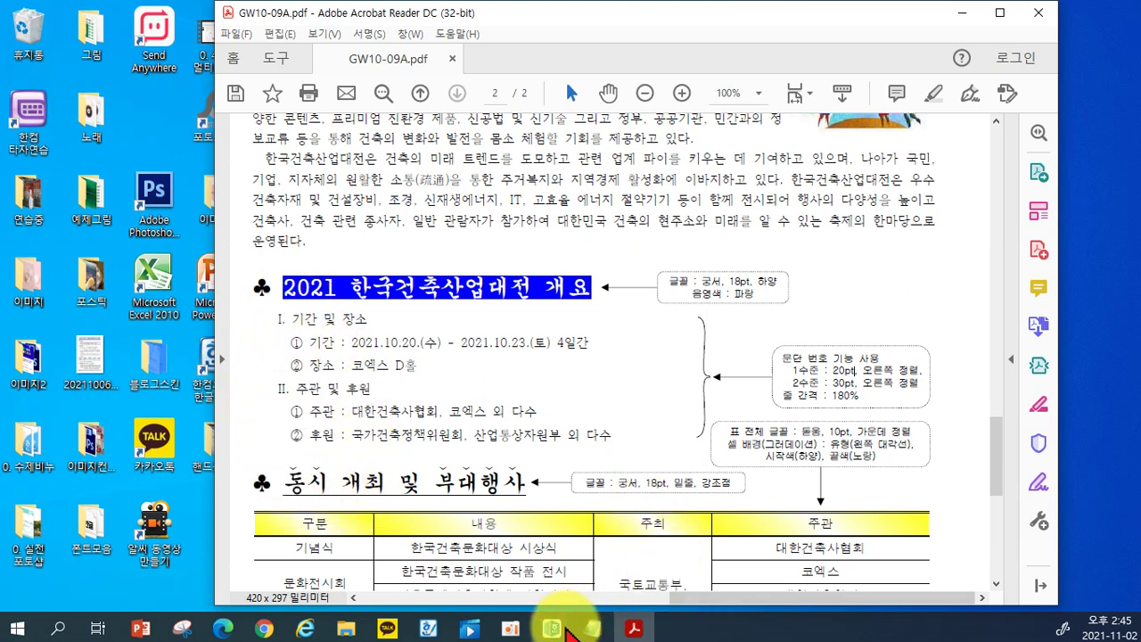
mouse_move(570, 632)
left_click(773, 553)
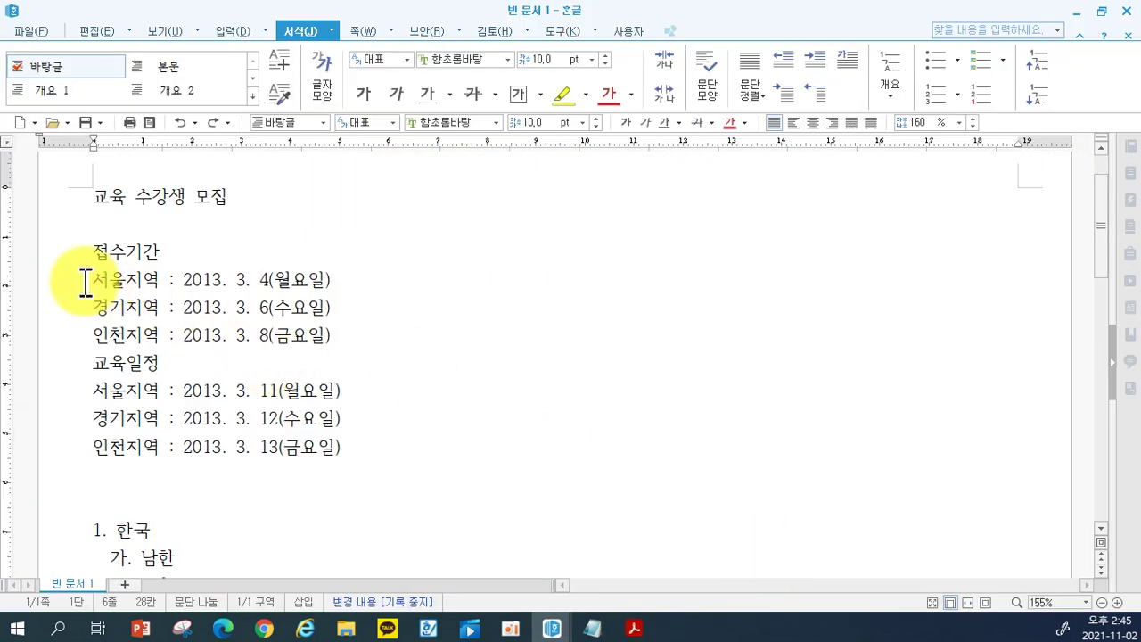
Open the paragraph number settings for the lines from 접수기간 through the last 인천지역 date and choose the "1. 가. 1) 가)" format.
left_click_drag(93, 256, 379, 448)
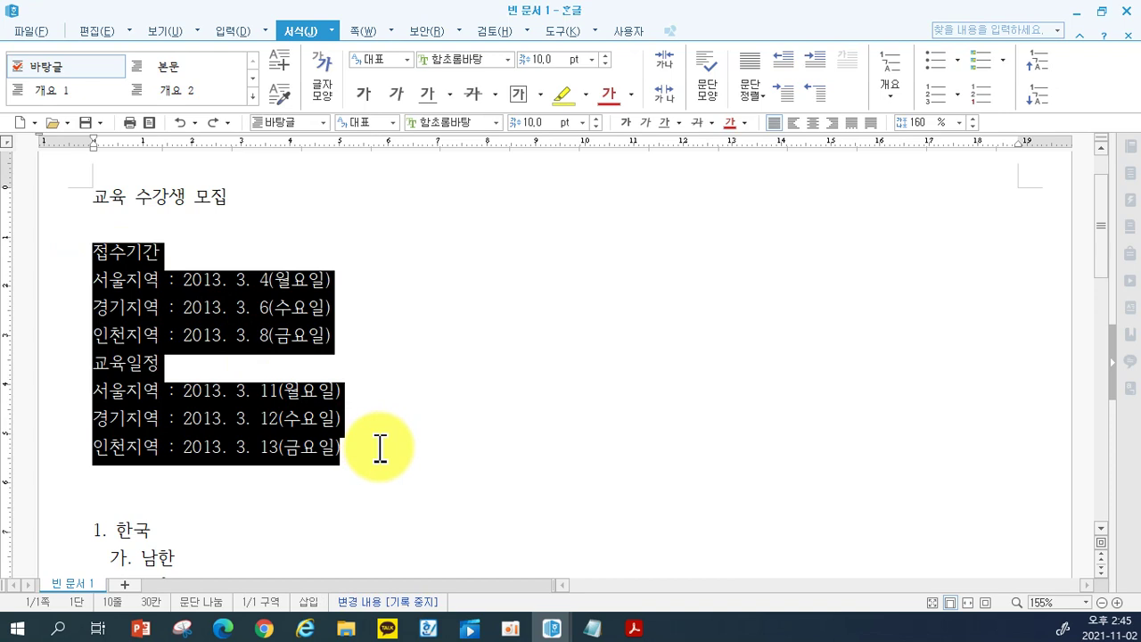
right_click(305, 330)
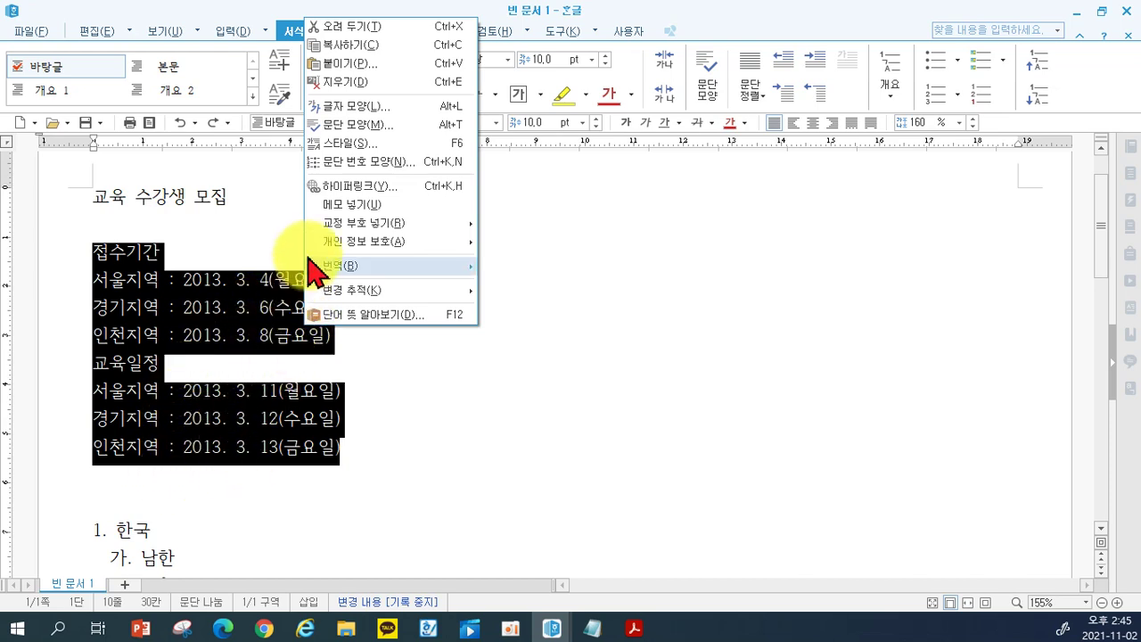
left_click(355, 165)
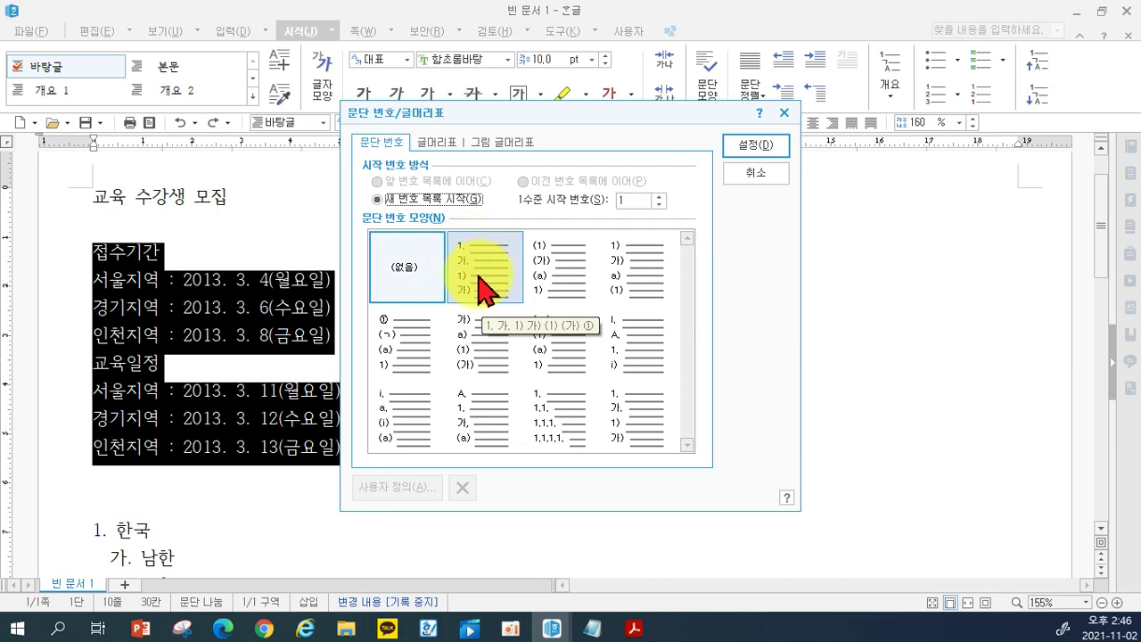
left_click(481, 289)
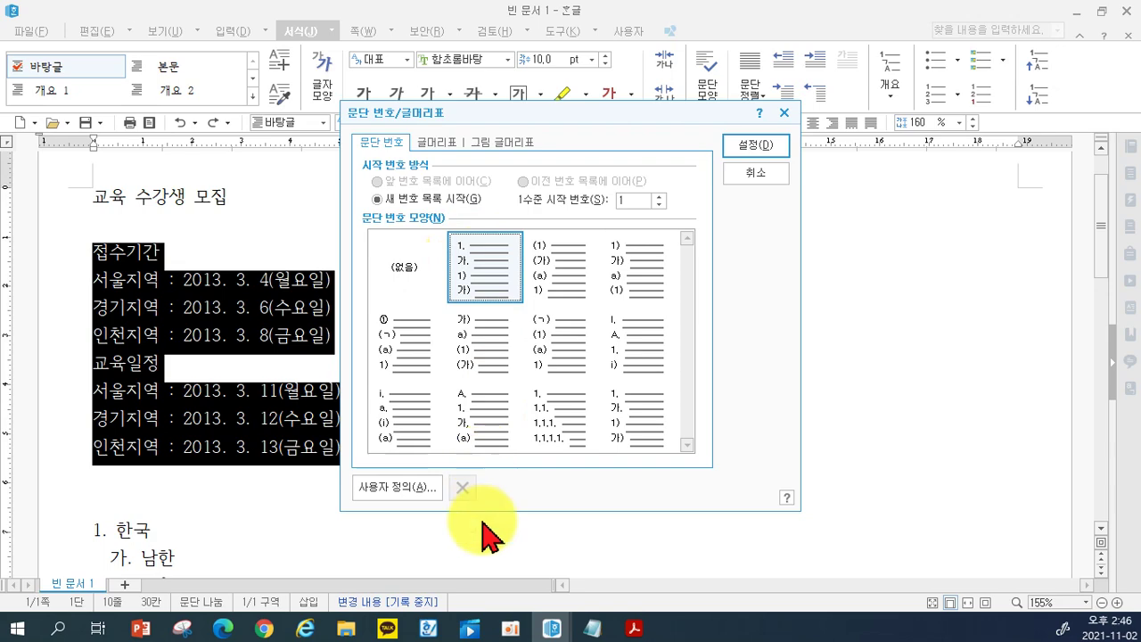
Check the level 1 and level 2 width and alignment requirements in GW10-09A.pdf in Acrobat Reader, and return to Hangul's numbering settings.
left_click(634, 628)
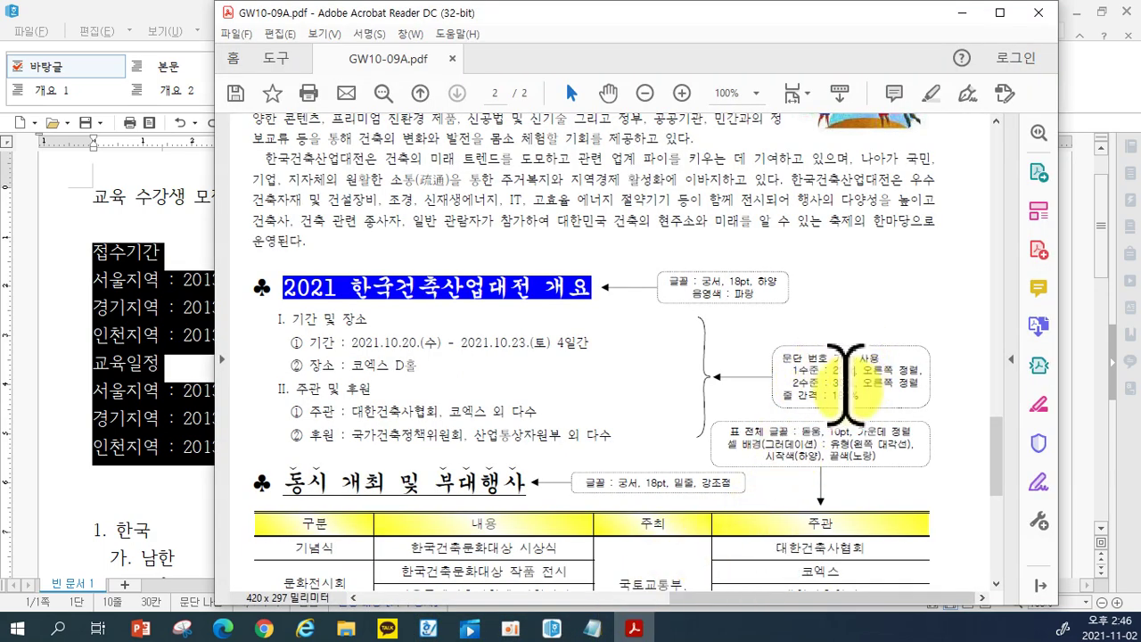
left_click_drag(792, 383, 843, 378)
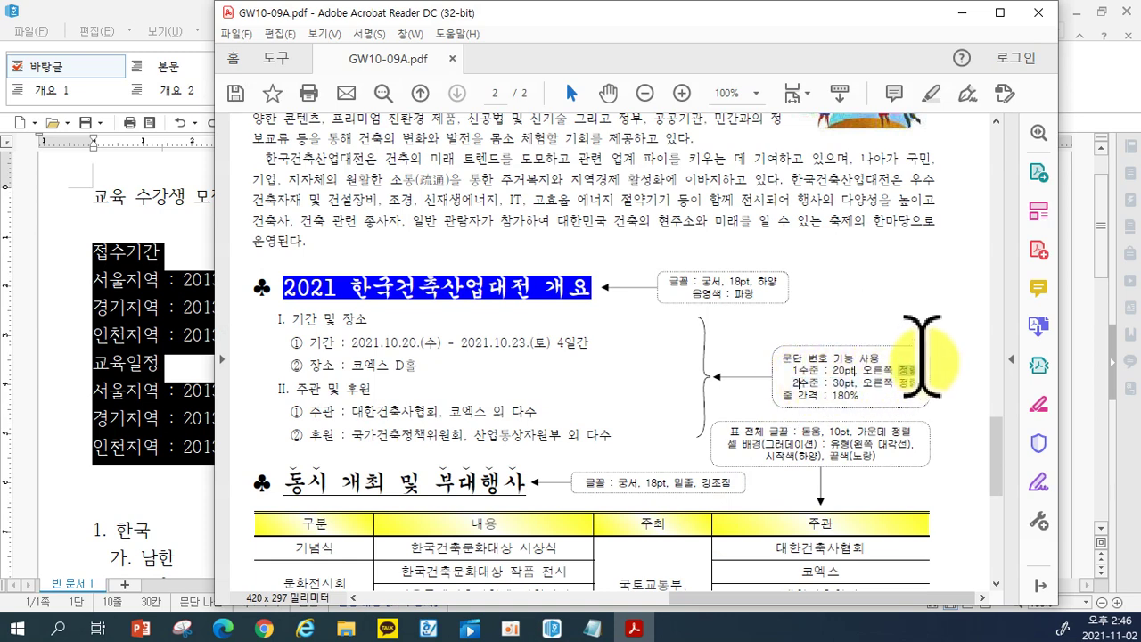
left_click(762, 399)
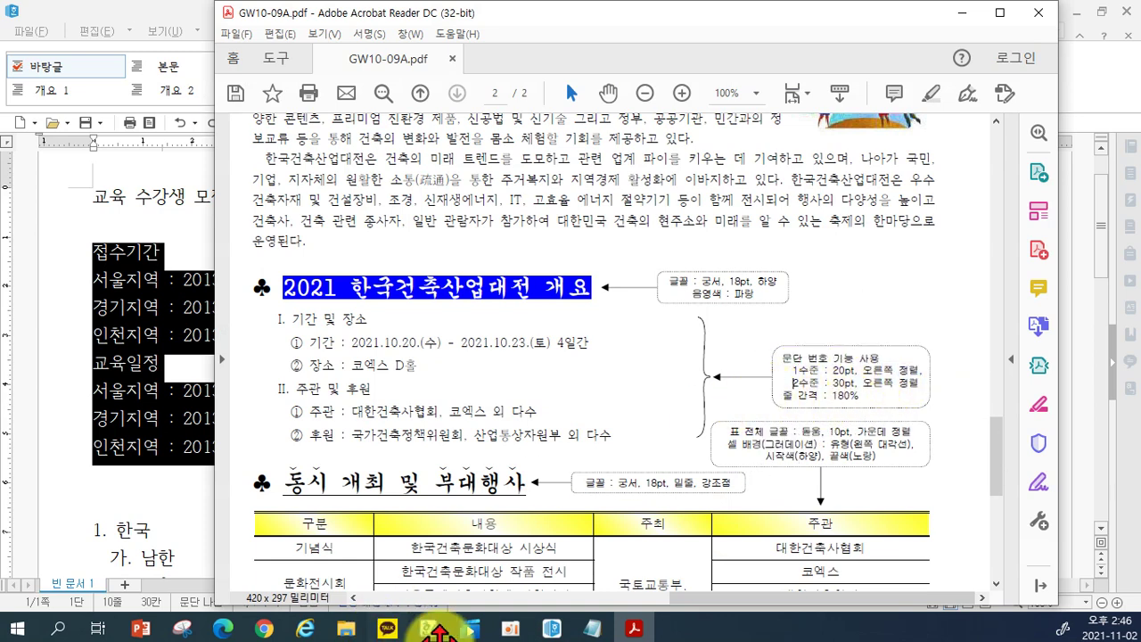
mouse_move(593, 628)
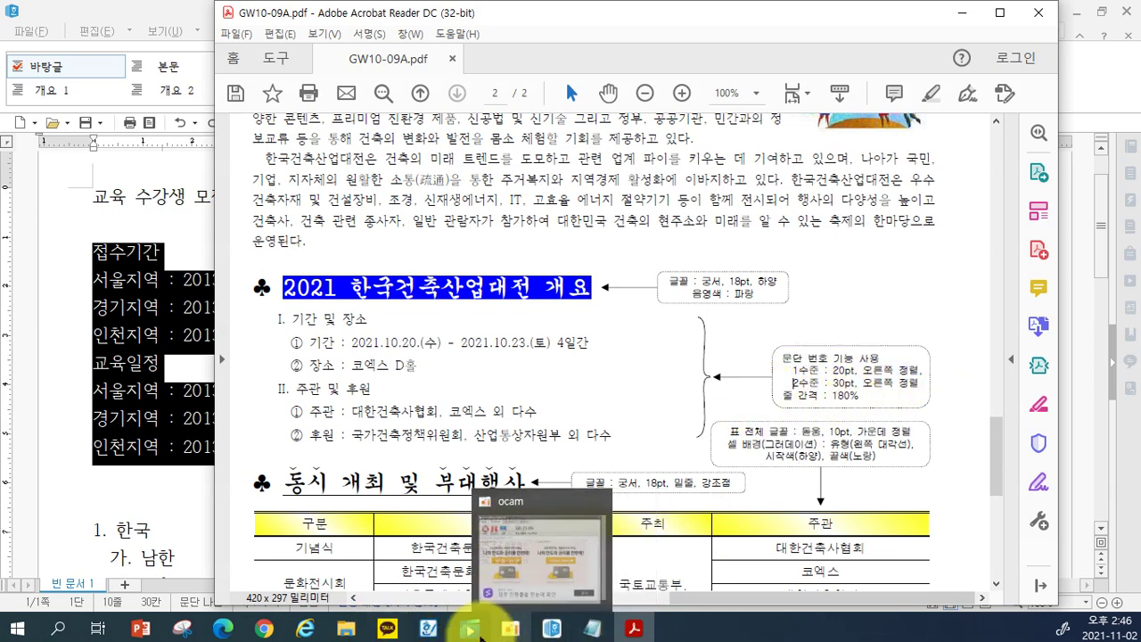
mouse_move(553, 627)
left_click(824, 553)
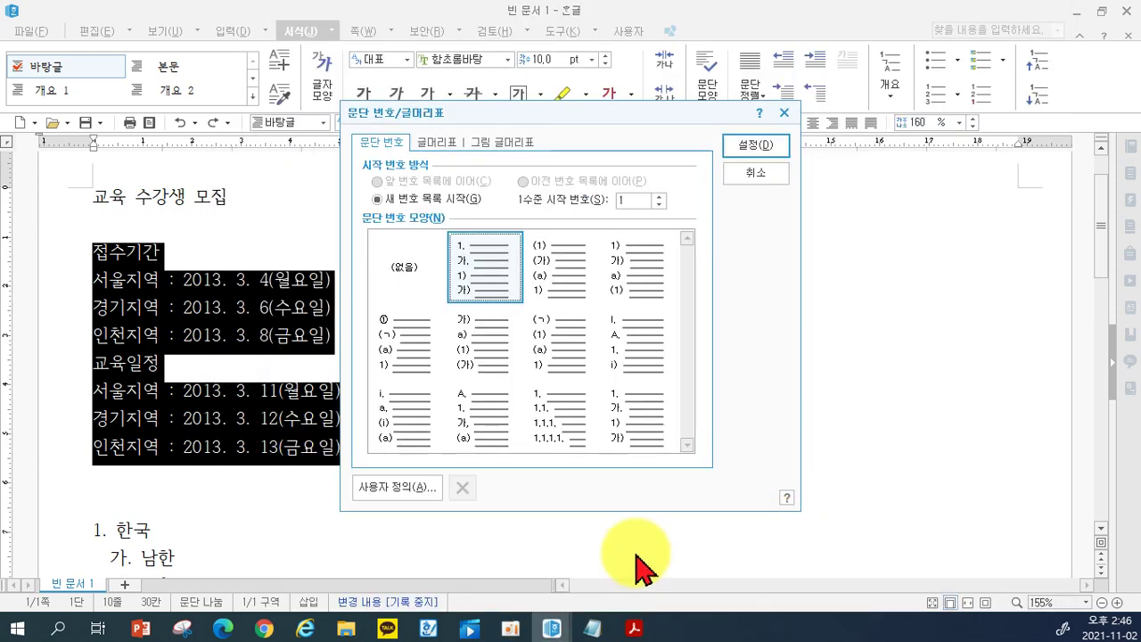
Customise level 1 of the chosen paragraph number format with a width adjustment of 20 pt and right (오른쪽) alignment.
left_click(410, 488)
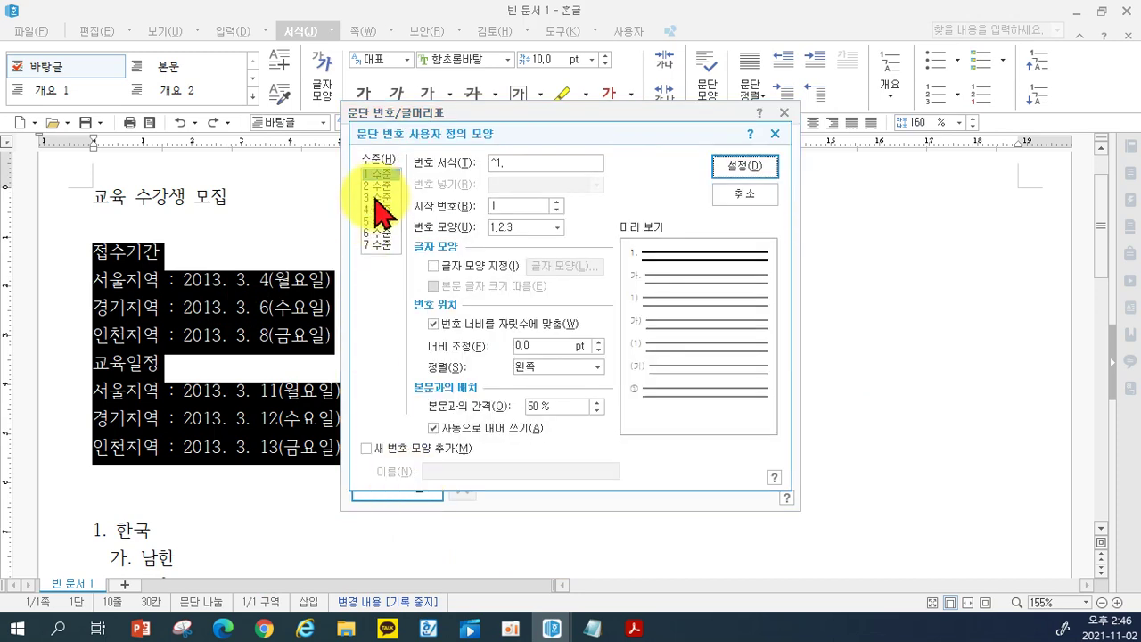
left_click(512, 347)
type("20")
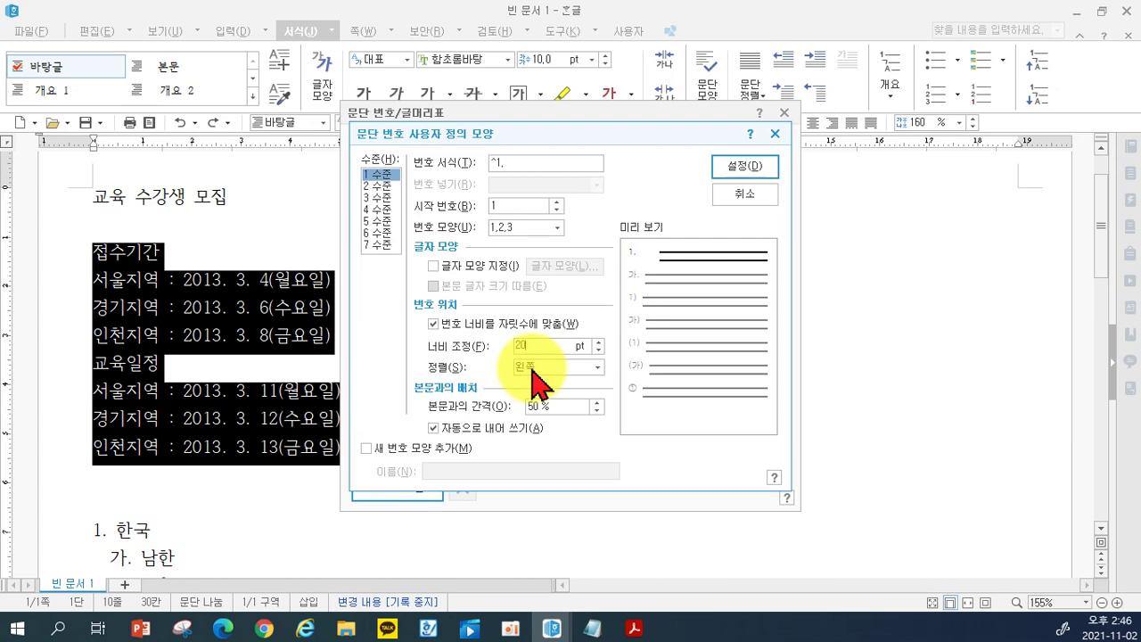
left_click(539, 372)
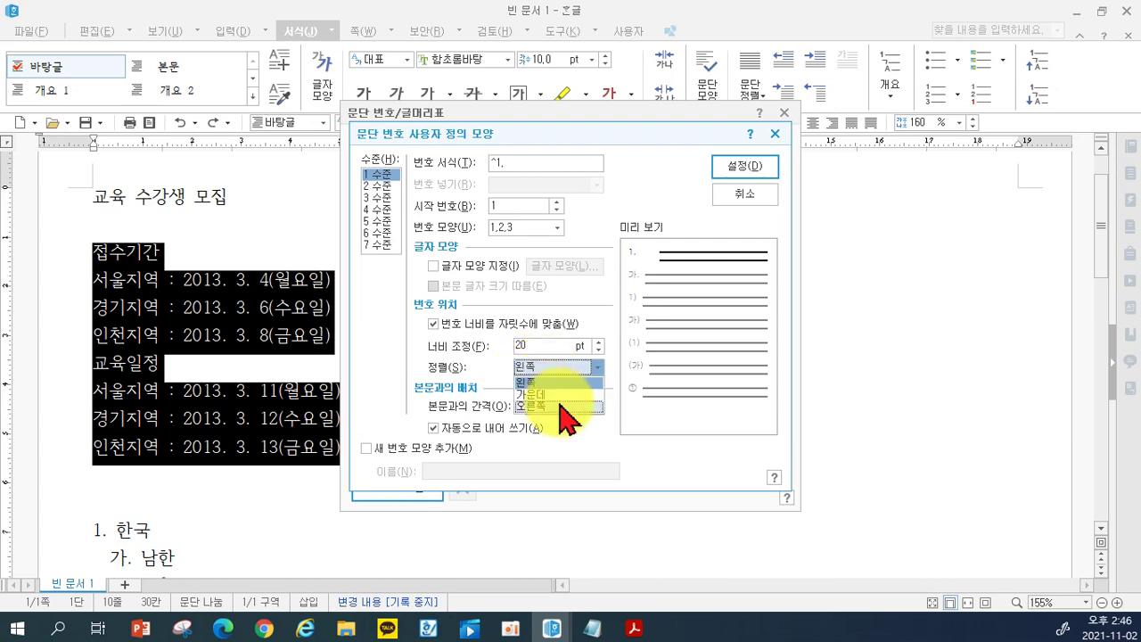
left_click(561, 406)
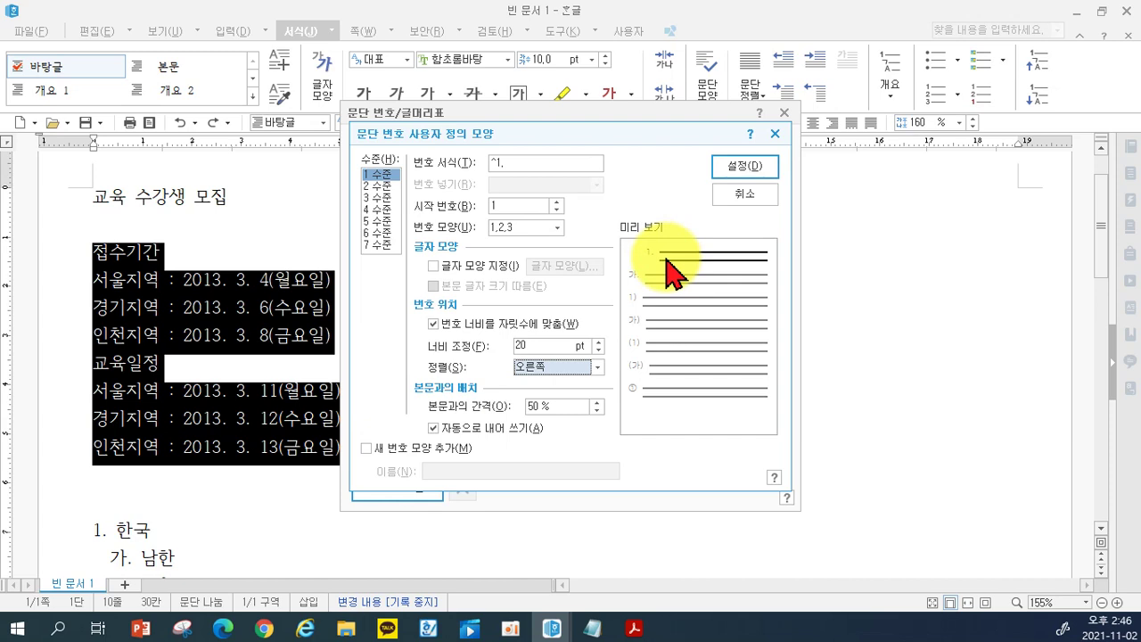
Set level 2 to a width adjustment of 30 pt with right (오른쪽) alignment, and apply the custom numbering to the selected notice lines.
left_click(381, 186)
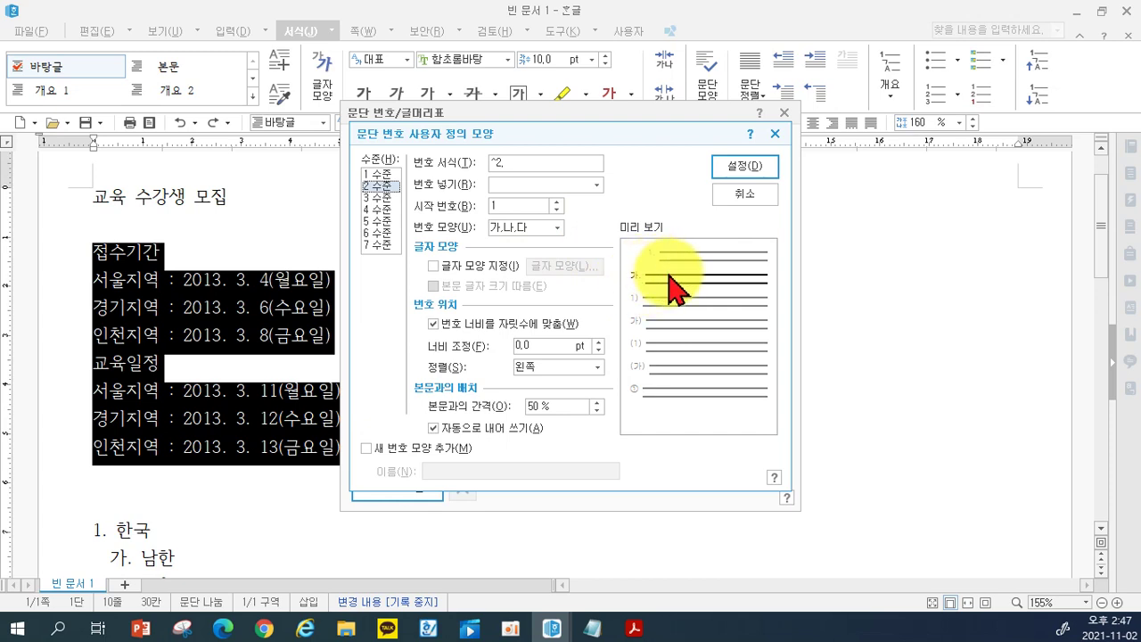
double_click(517, 346)
type("30")
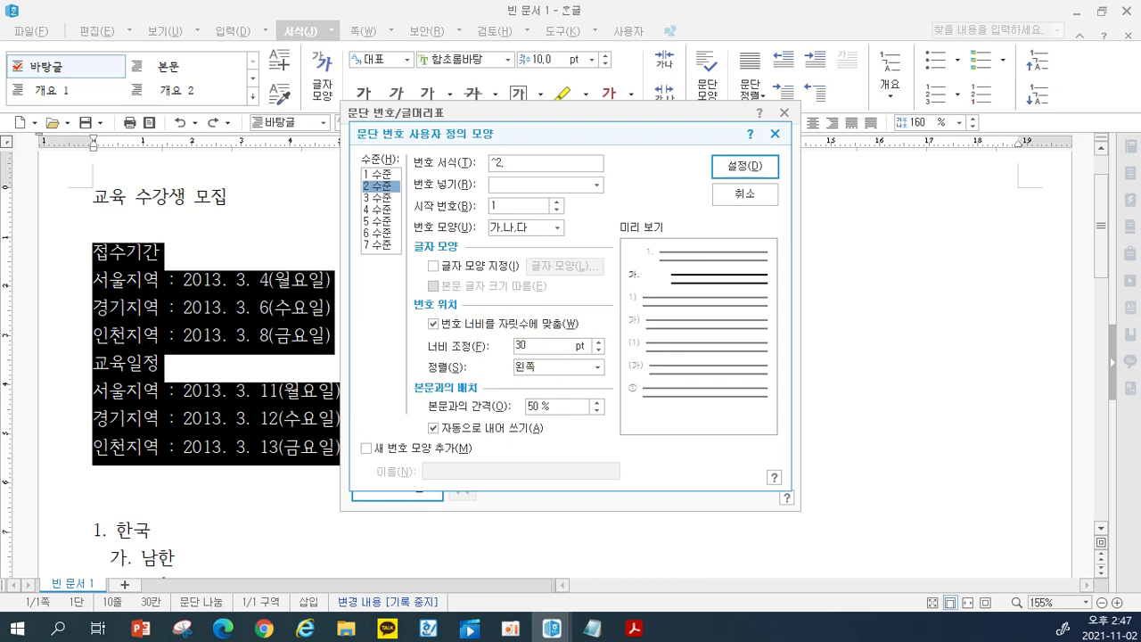
left_click(532, 367)
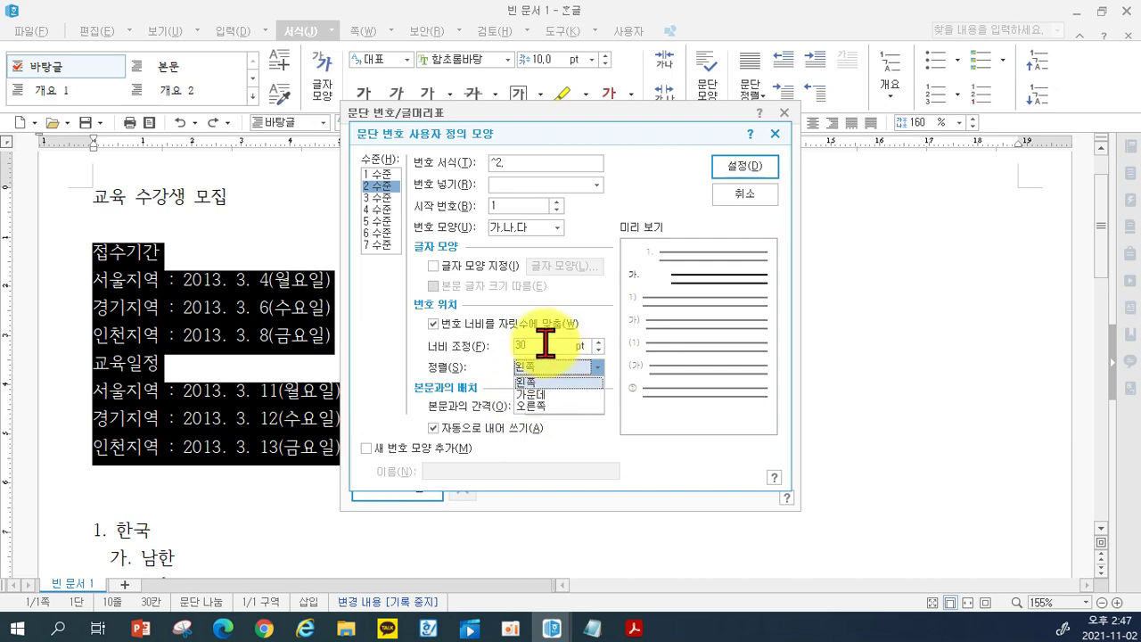
left_click(532, 406)
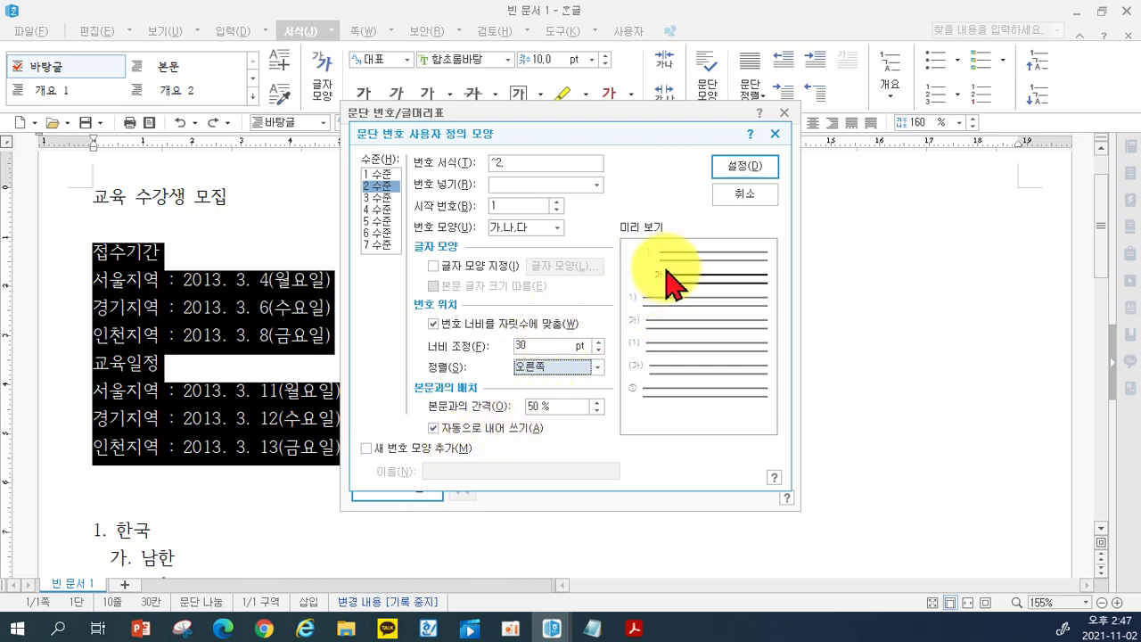
left_click(759, 168)
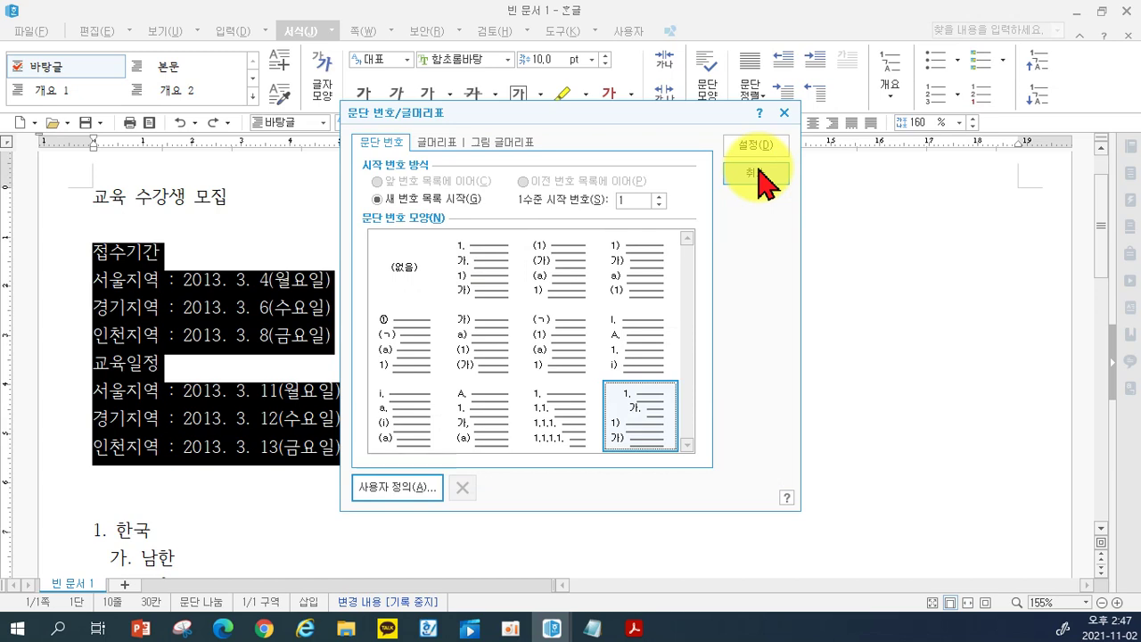
left_click(759, 157)
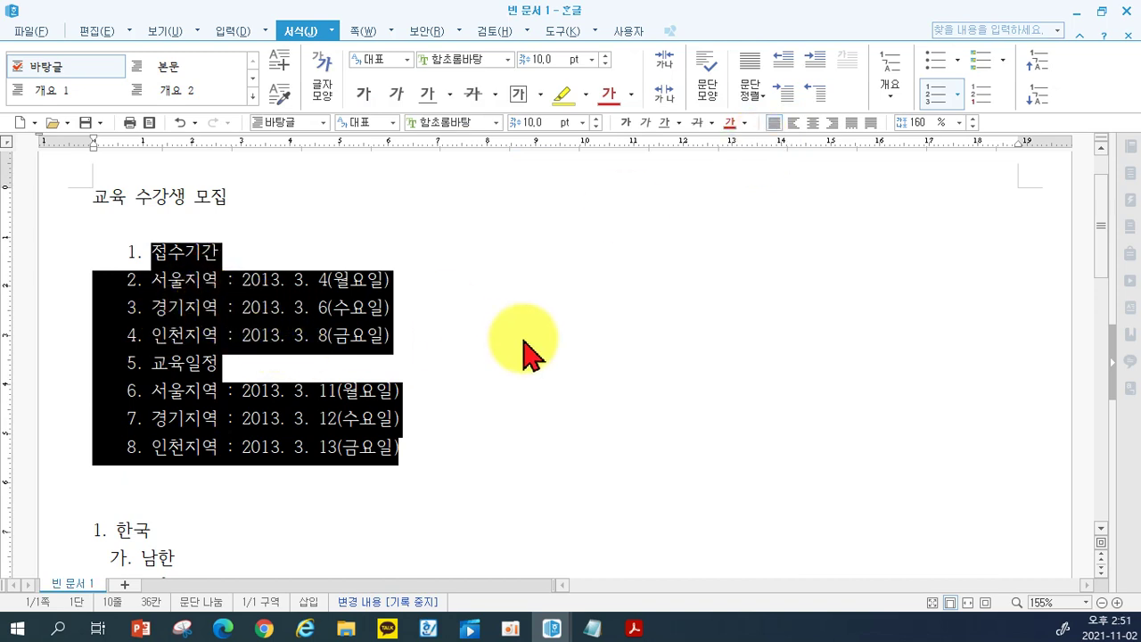
Demote the three regional date lines under 접수기간 and the three under 교육일정 by one numbering level.
left_click(525, 351)
left_click_drag(153, 282, 411, 334)
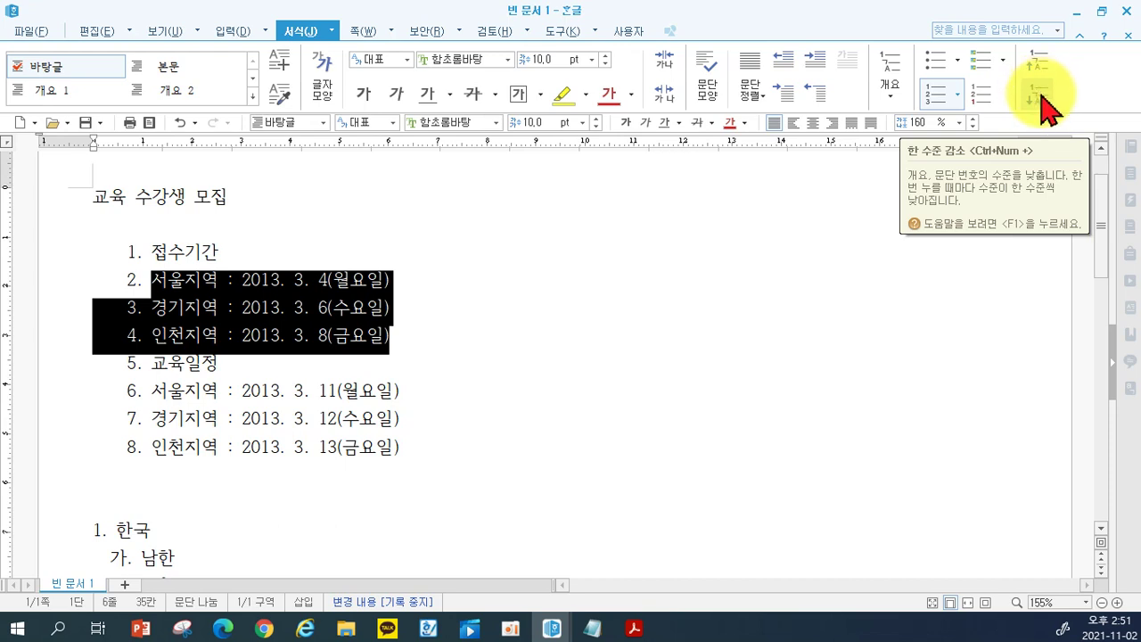
left_click(1042, 99)
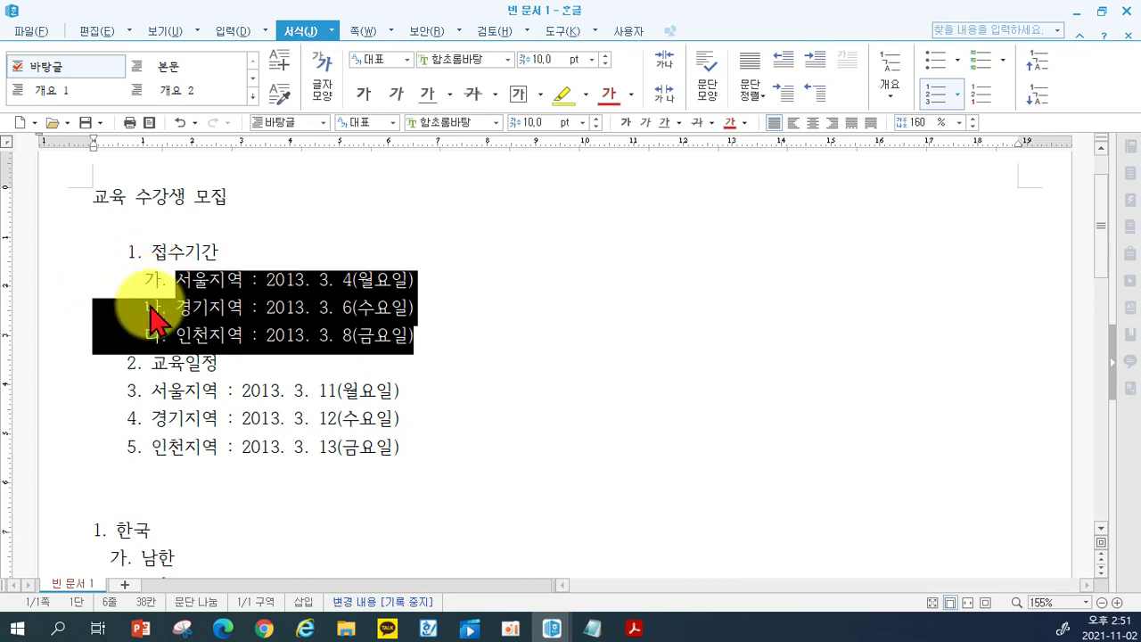
left_click(196, 446)
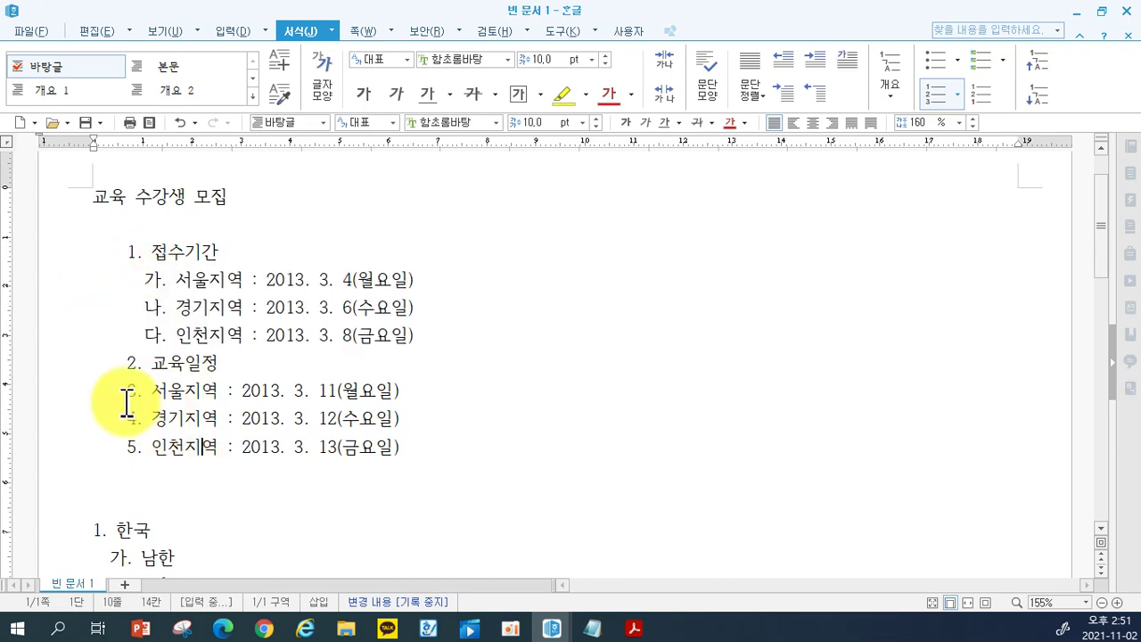
left_click_drag(124, 394, 440, 451)
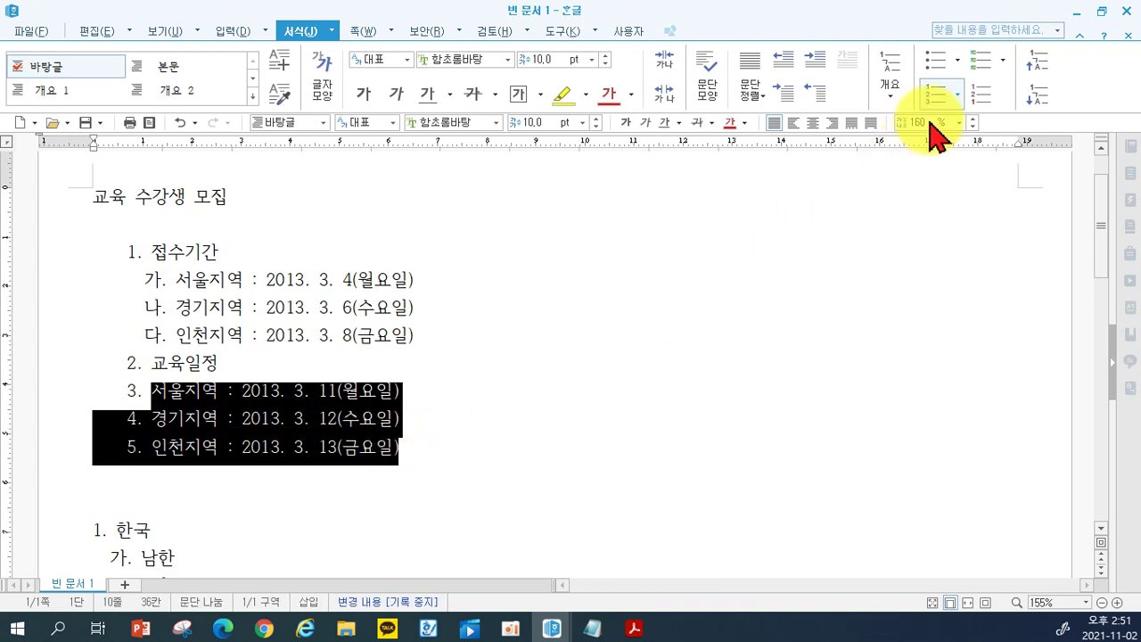
left_click(1037, 102)
left_click(867, 312)
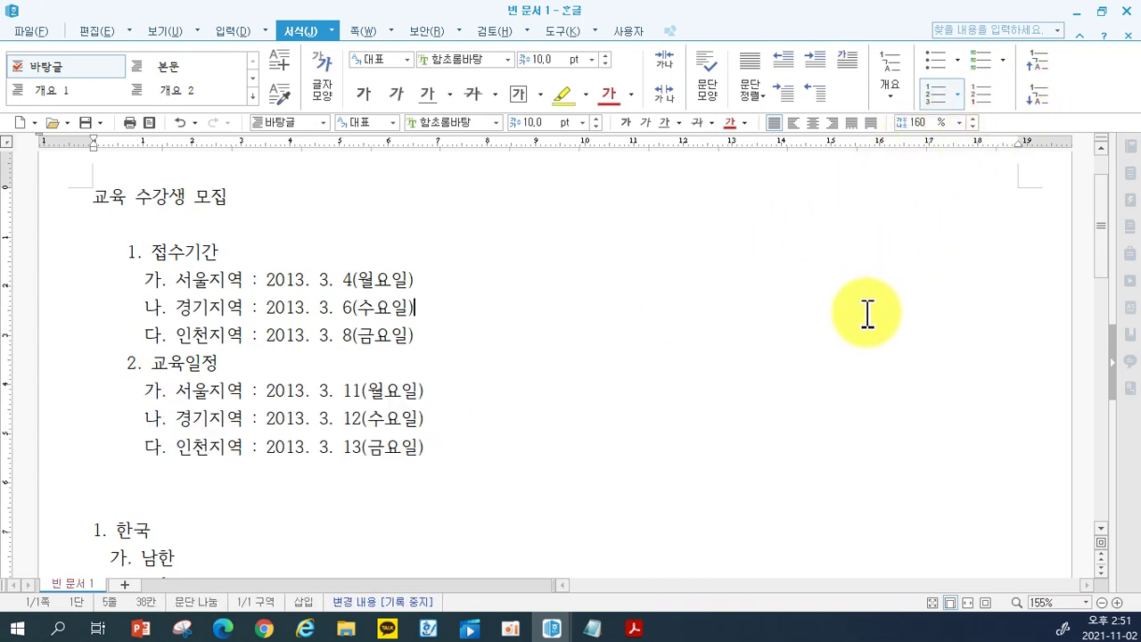
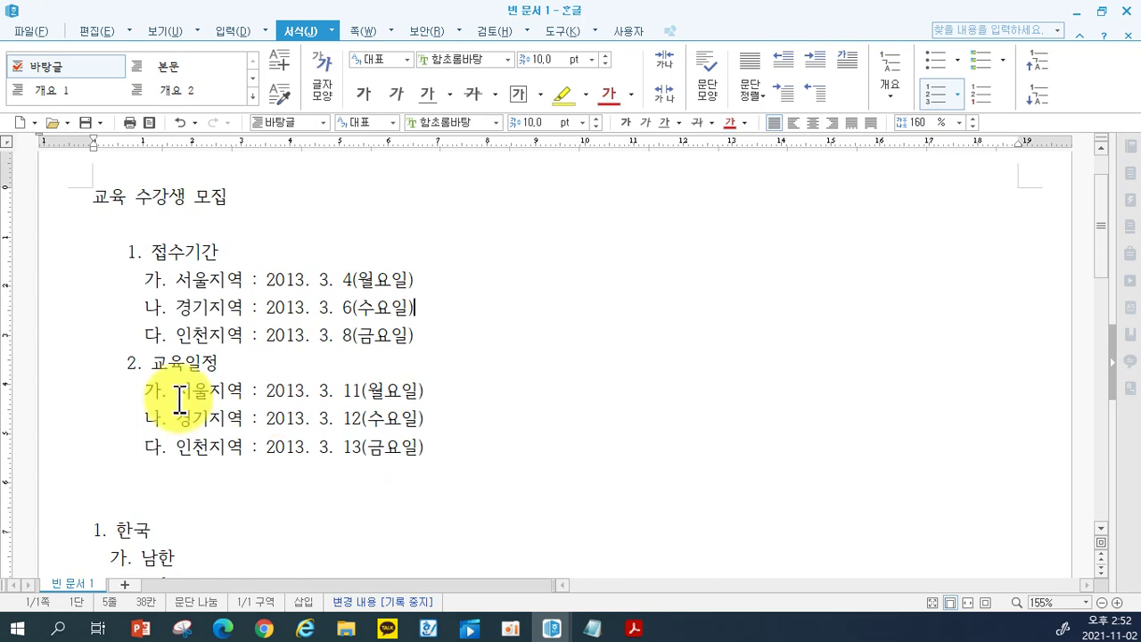
Compare the numbering indents of the 한국 outline with those of the custom-numbered course-recruitment notice.
scroll(217, 497, "down", 3)
scroll(154, 471, "down", 2)
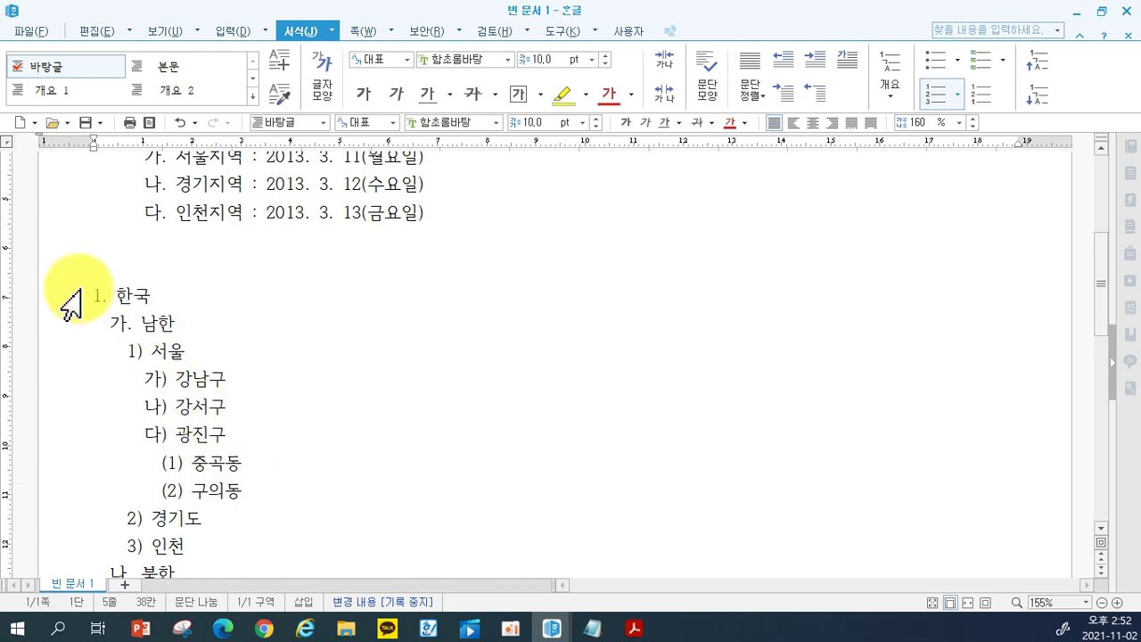
left_click(103, 296)
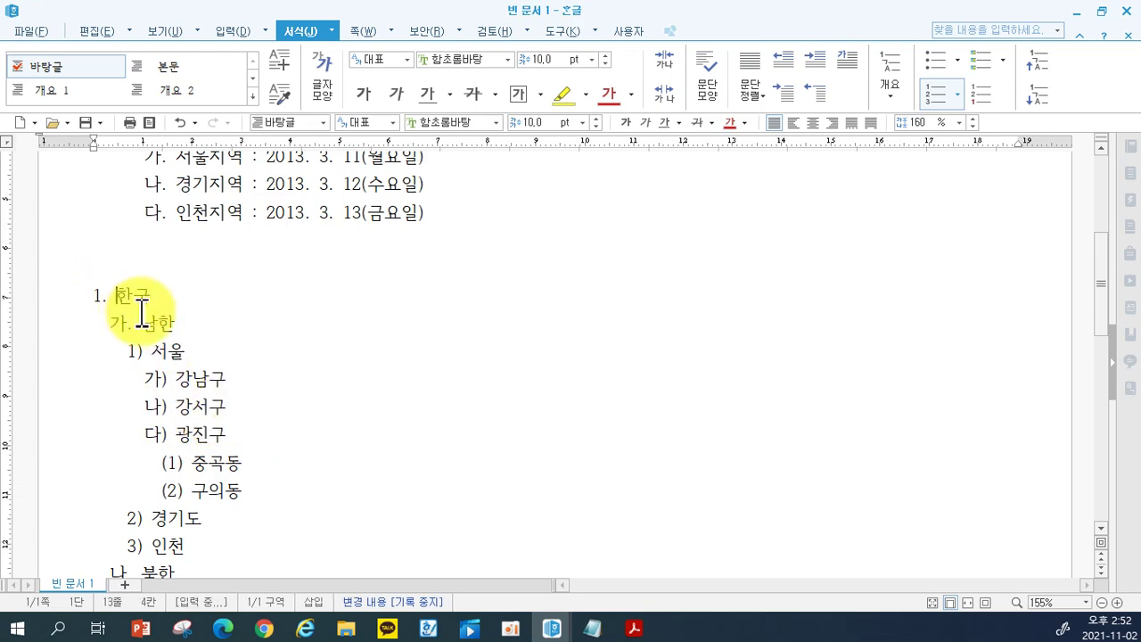
left_click(183, 351)
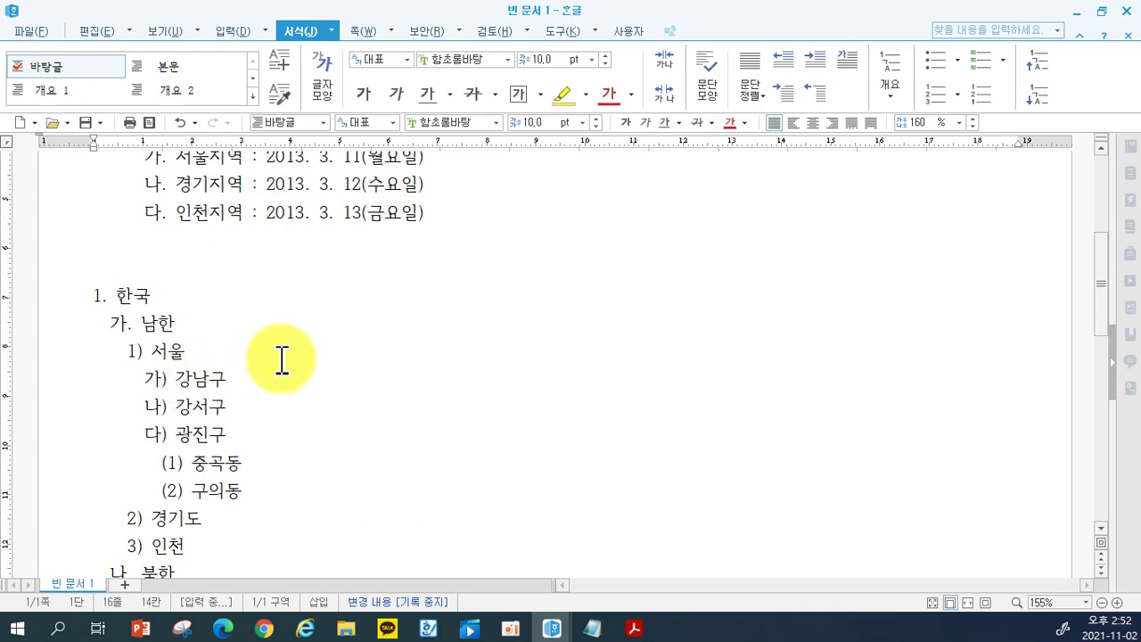
scroll(276, 359, "up", 5)
scroll(394, 410, "down", 2)
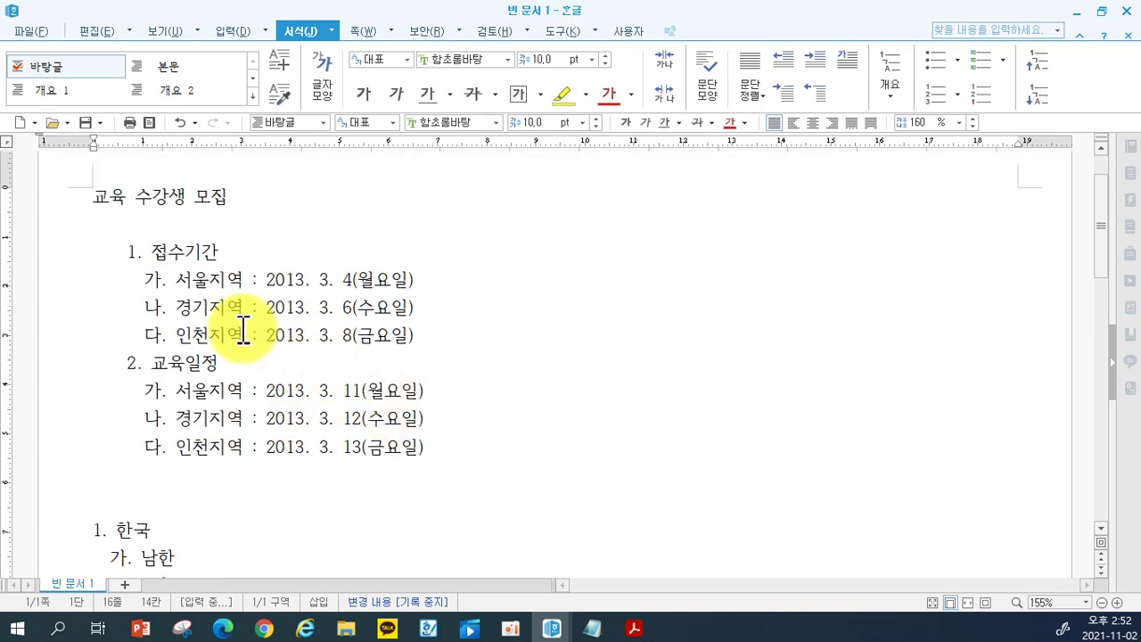
left_click(142, 252)
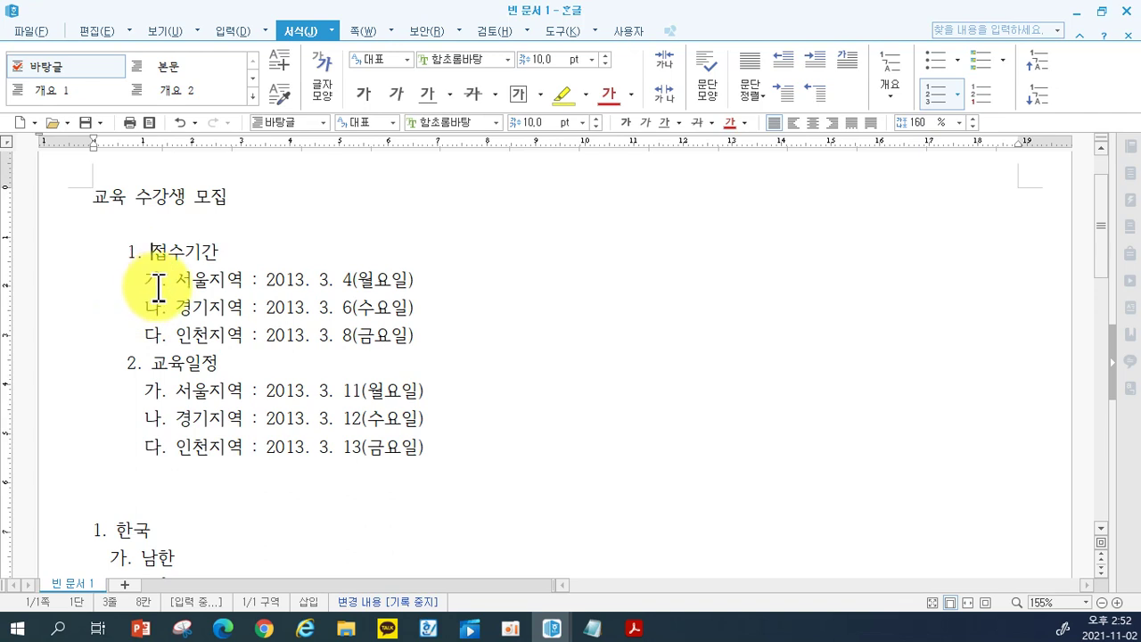
left_click_drag(177, 280, 415, 336)
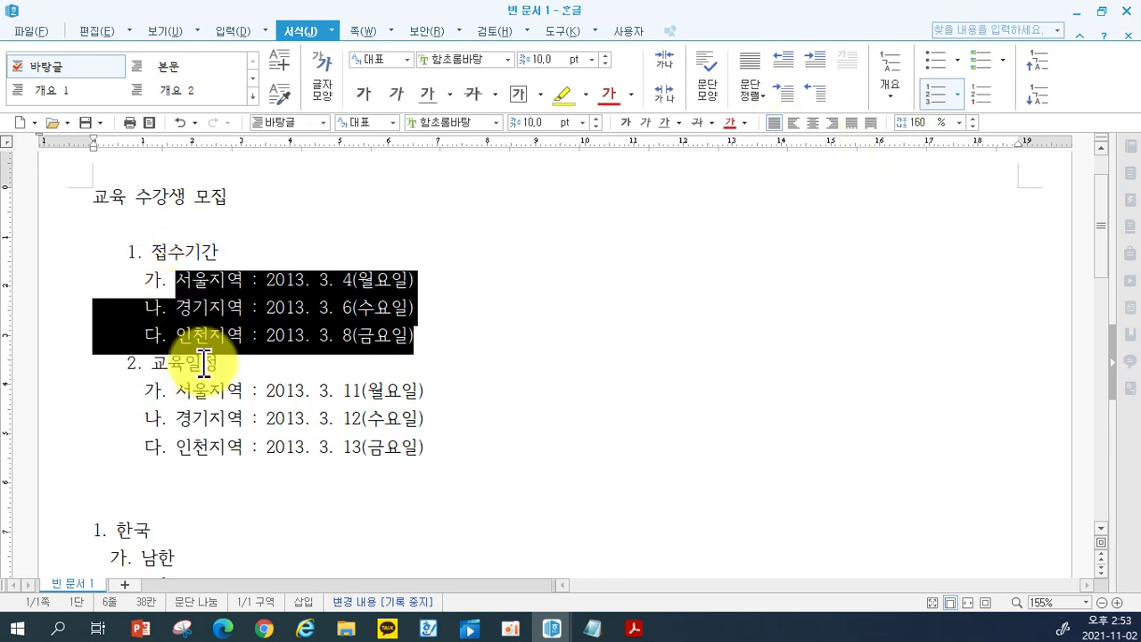
left_click(678, 372)
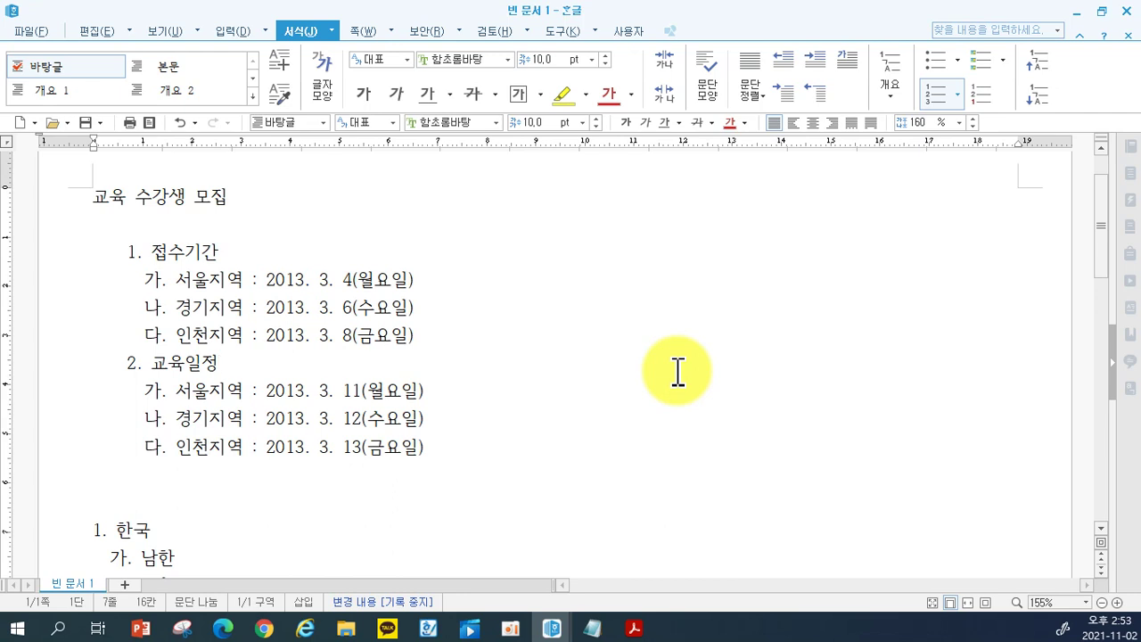
scroll(677, 373, "down", 5)
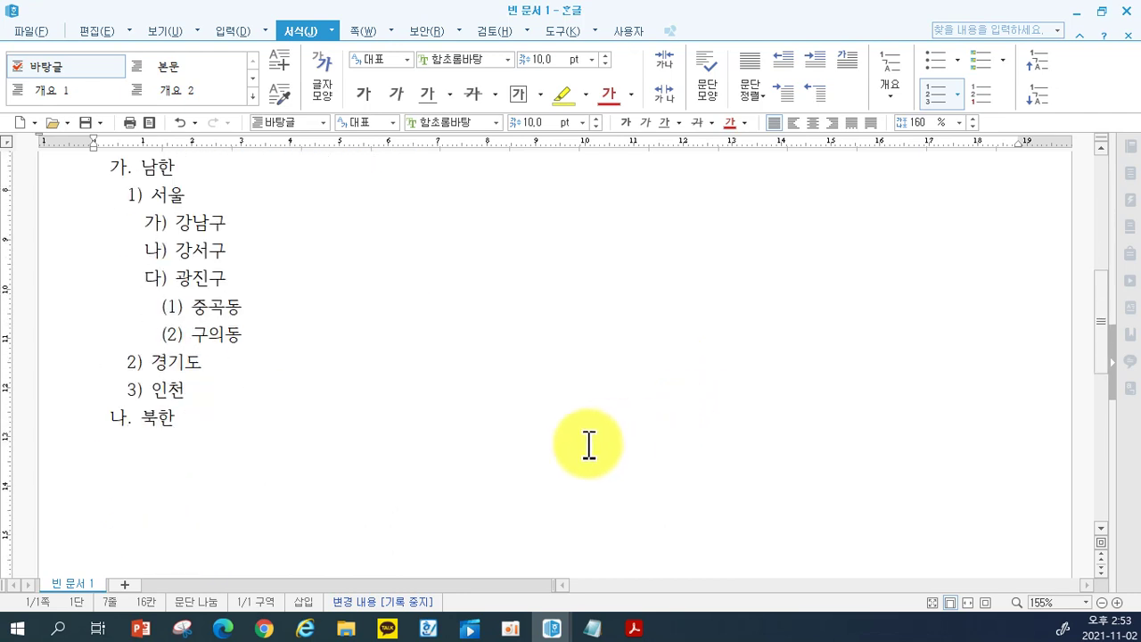
left_click(224, 433)
scroll(268, 450, "down", 2)
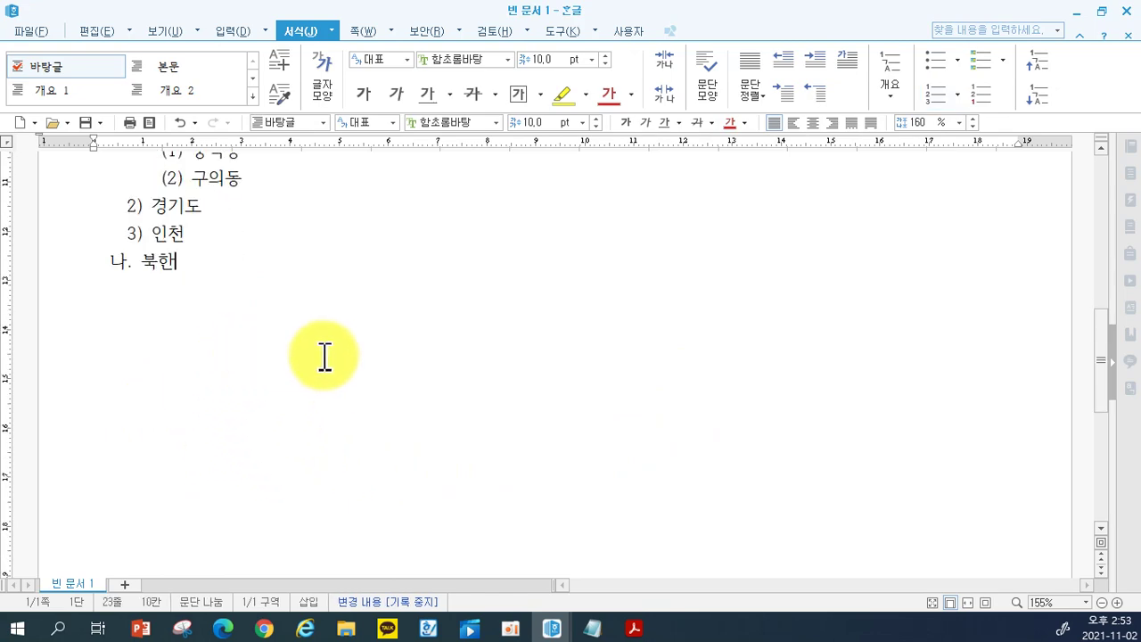
scroll(316, 286, "up", 15)
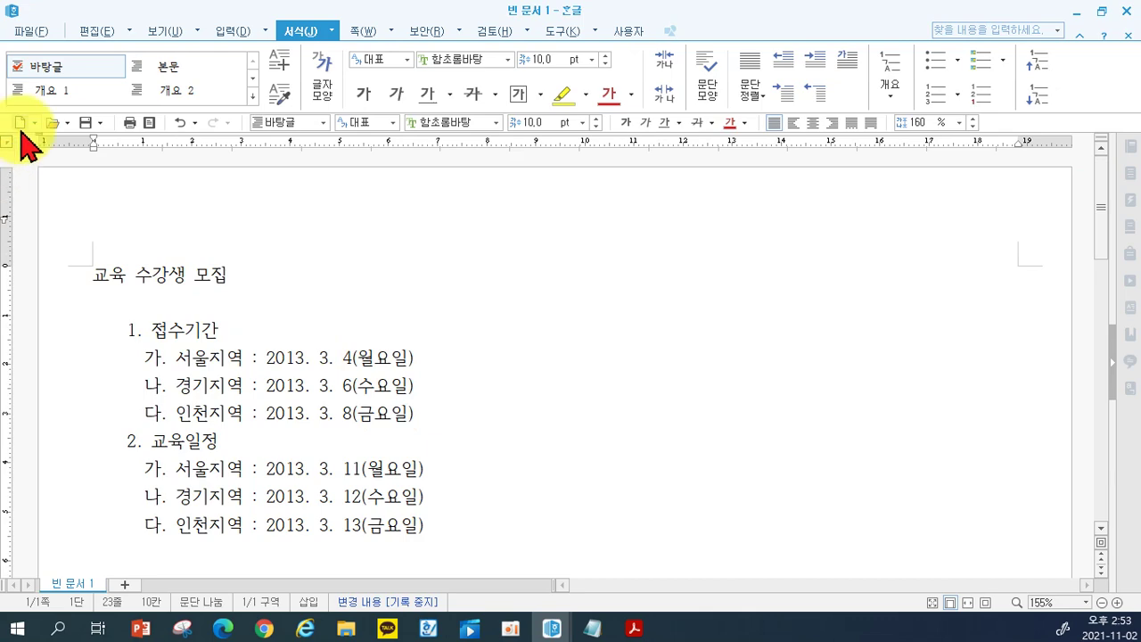
Save the document as 교육 수강생 모집.hwp and close it, leaving a blank document.
left_click(35, 41)
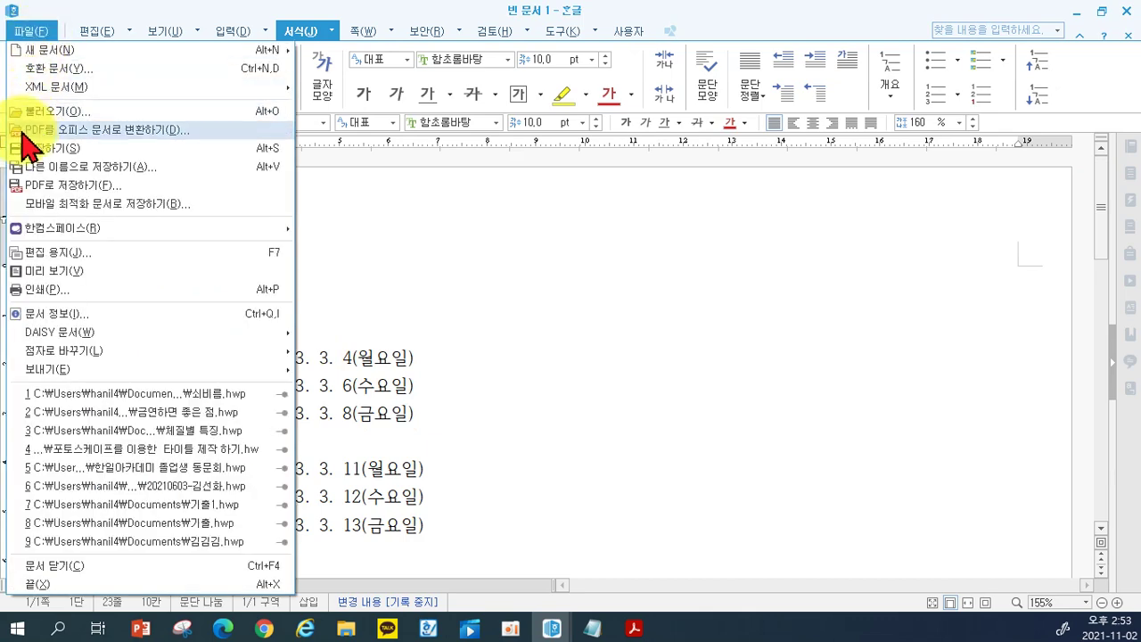
left_click(30, 148)
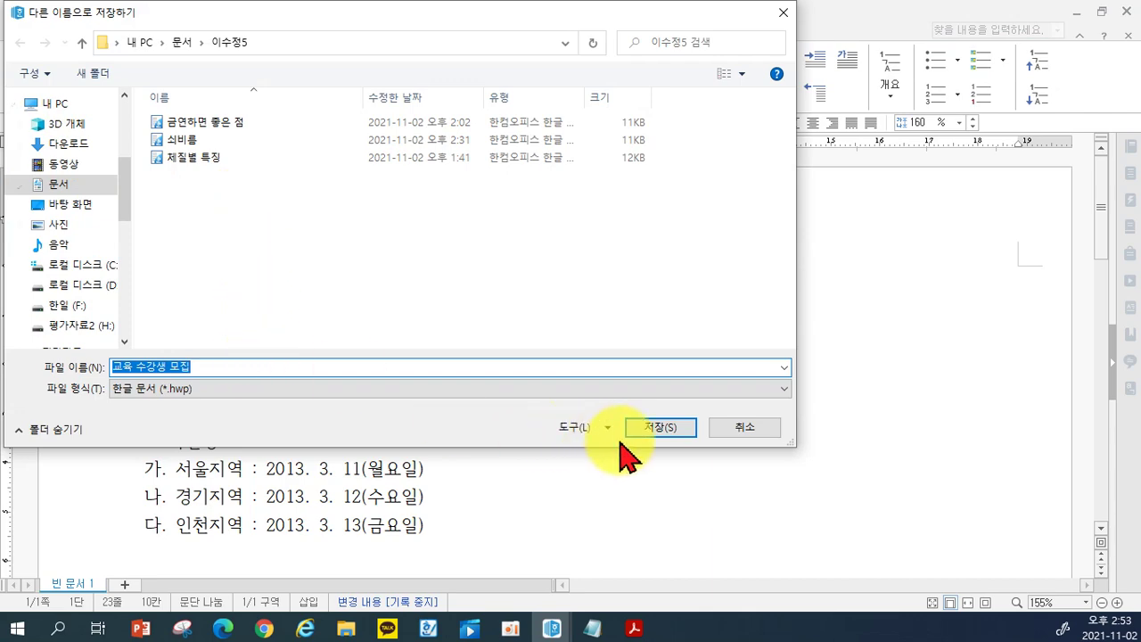
left_click(660, 429)
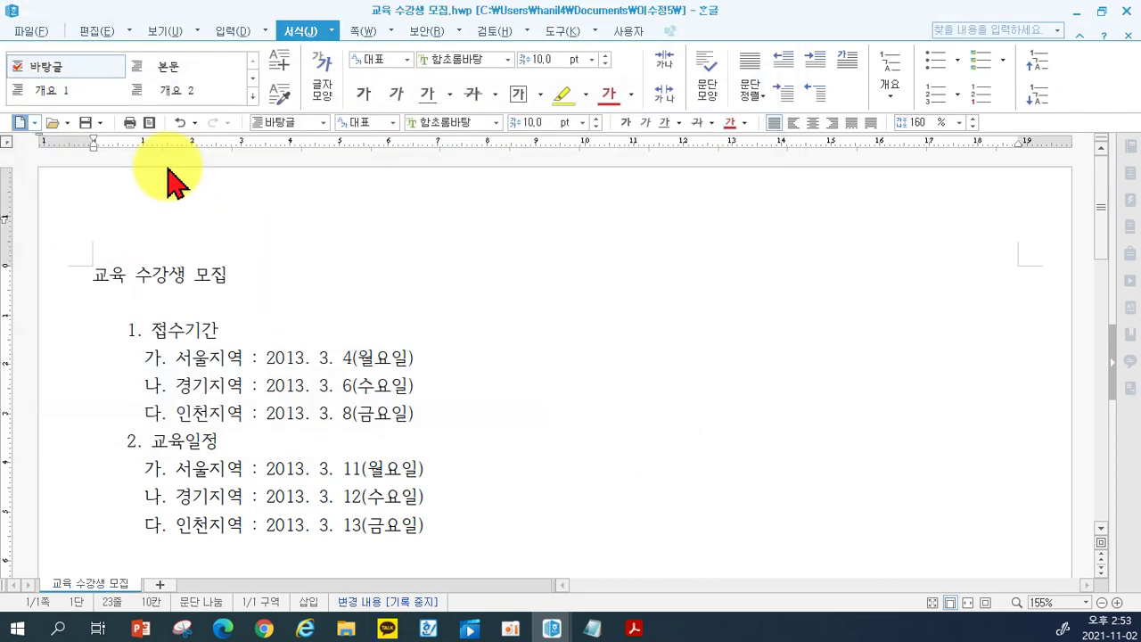
key("ctrl+F4")
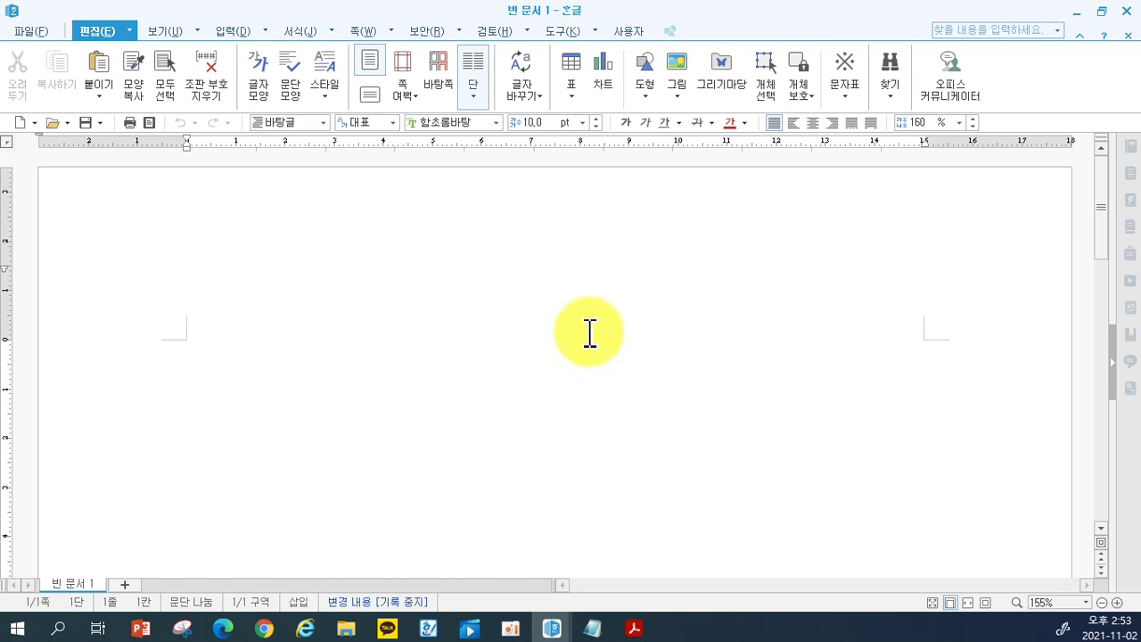
Set the blank document's top, bottom, header and footer margins to 10 mm and its left and right margins to 11 mm.
key("F7")
type("10")
key("Tab")
type("10")
key("Tab")
type("11")
key("Tab")
type("11")
key("Tab")
type("10")
key("Tab")
type("10")
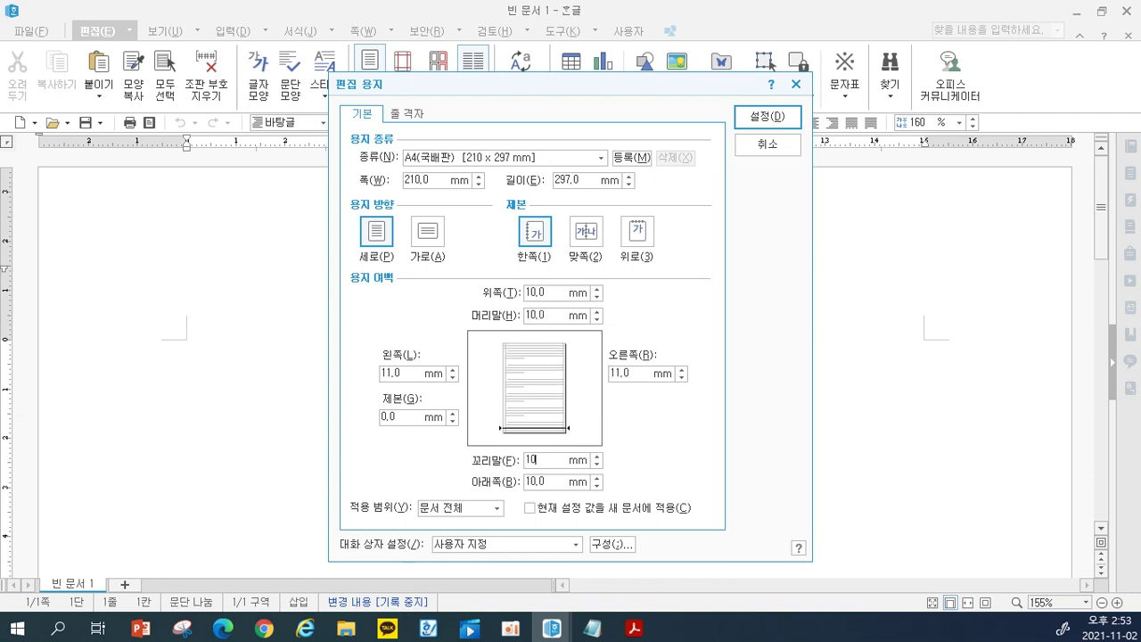
key("Return")
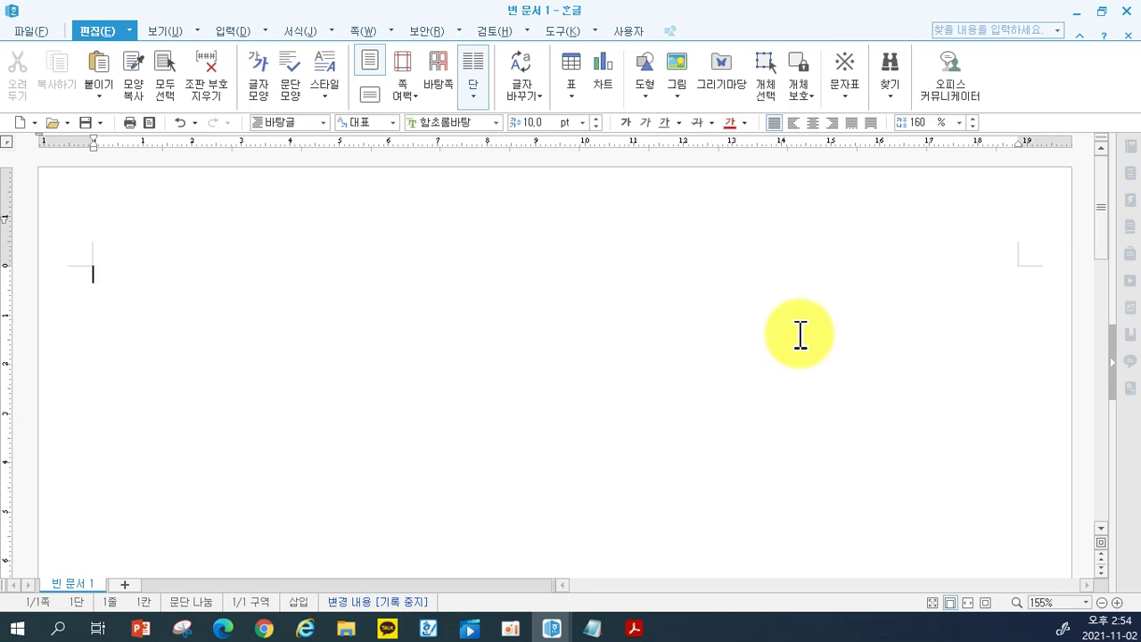
Enter 교육훈련, 교육과정 and 교육기관 on separate lines, correcting the misspelling in 교육기관.
type("교육훈련")
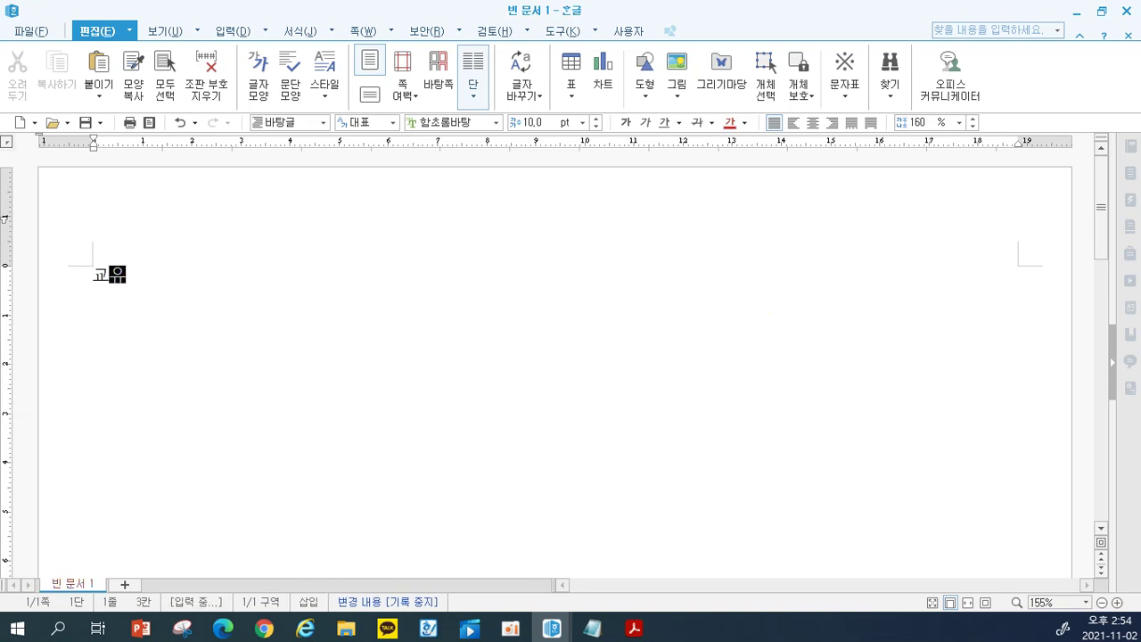
key("Return")
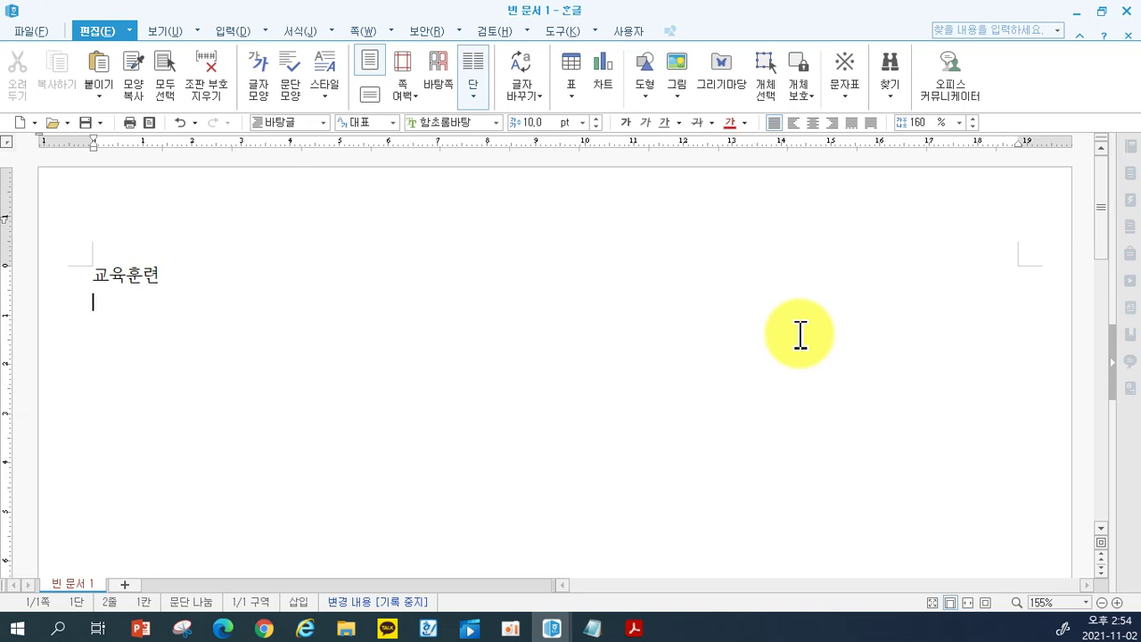
type("교육과정")
key("Return")
type("교육기ㅏ과")
type("ㄴ")
key("Return")
type("교육")
key("BackSpace")
key("BackSpace")
type("괴")
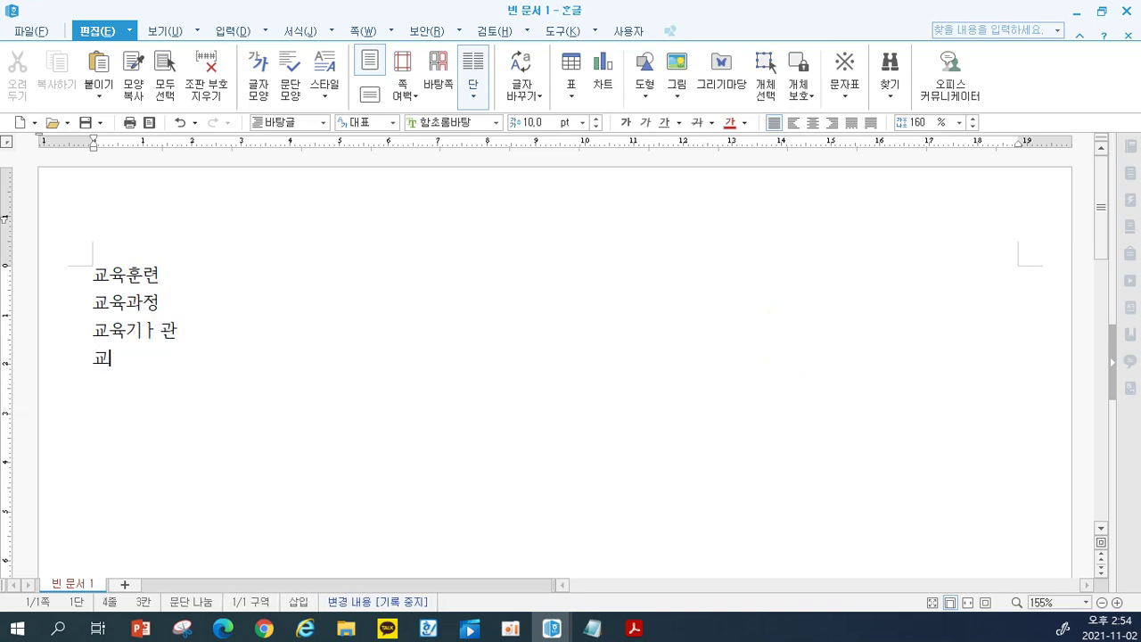
key("BackSpace")
type("교")
left_click(800, 334)
key("Left")
key("BackSpace")
key("Down")
Complete the list with 교육장소, 교육대상 and 신청방법, each on its own line.
type("교")
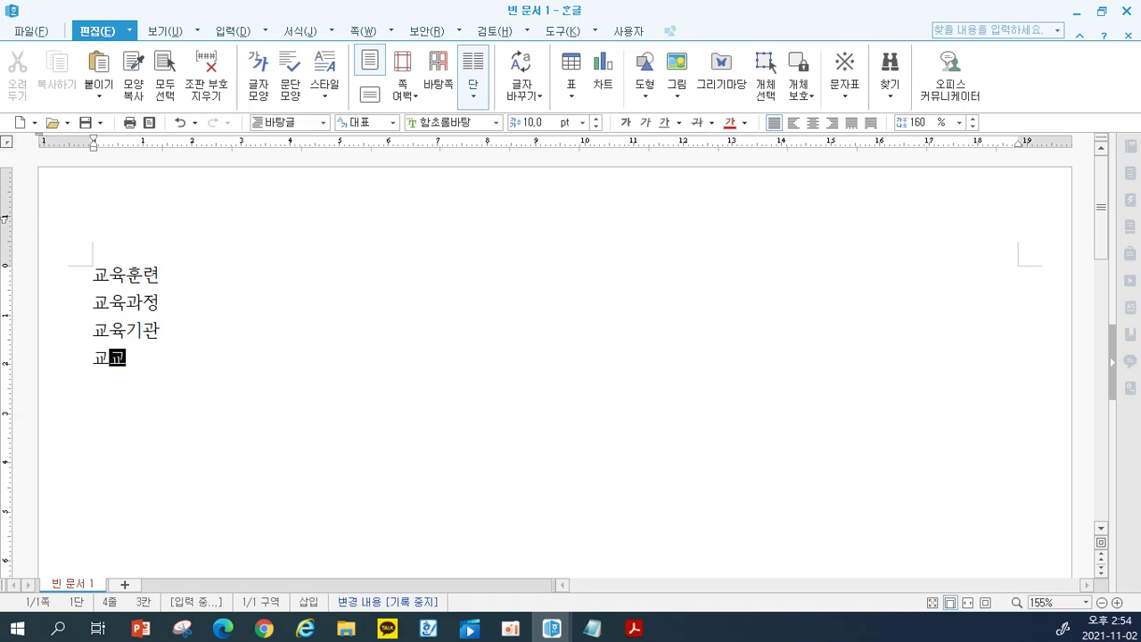
type("육장소")
key("Return")
type("공육대")
type("상")
key("Return")
type("교육")
key("BackSpace")
key("BackSpace")
type("신청방법")
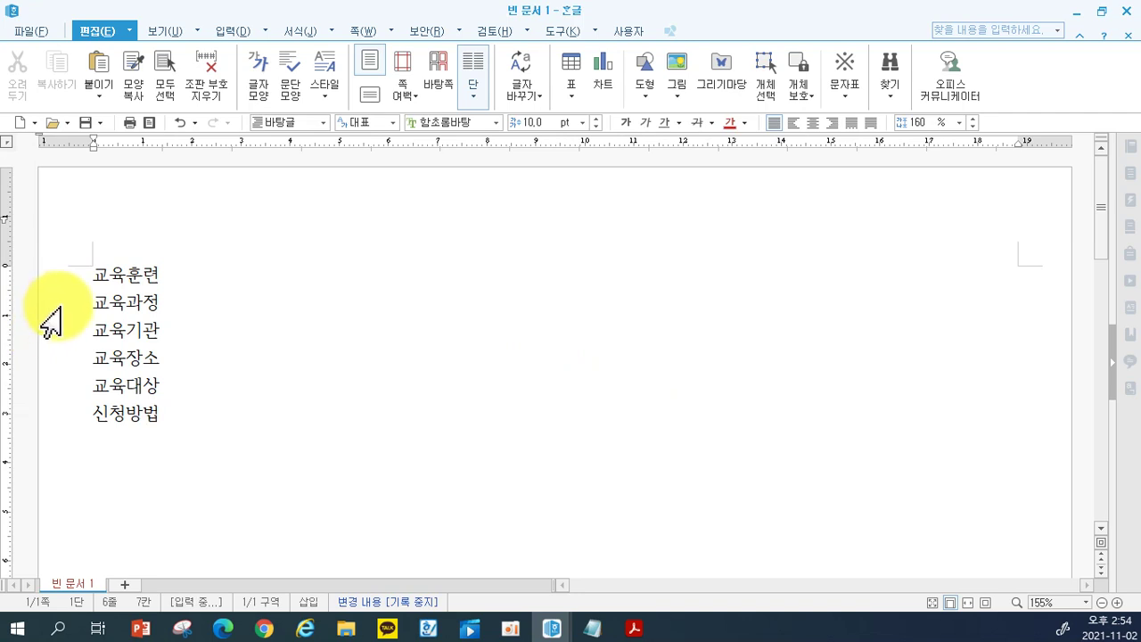
Apply solid round bullets to the five lines from 교육과정 to 신청방법.
left_click(41, 306)
left_click_drag(41, 306, 41, 417)
left_click(370, 373)
left_click_drag(72, 306, 73, 426)
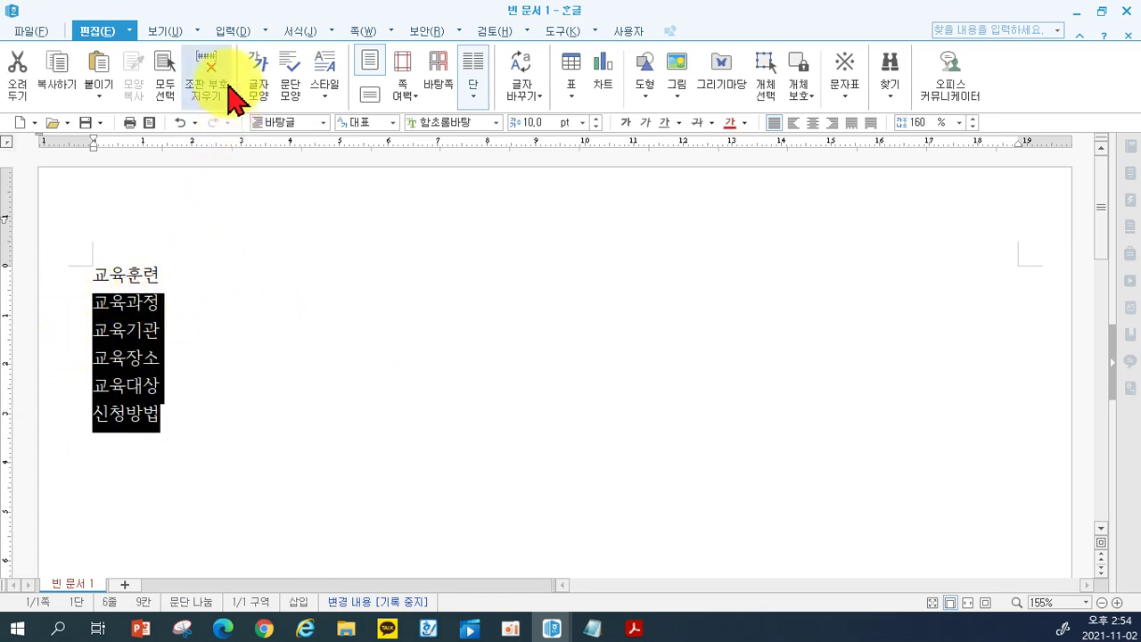
left_click(291, 36)
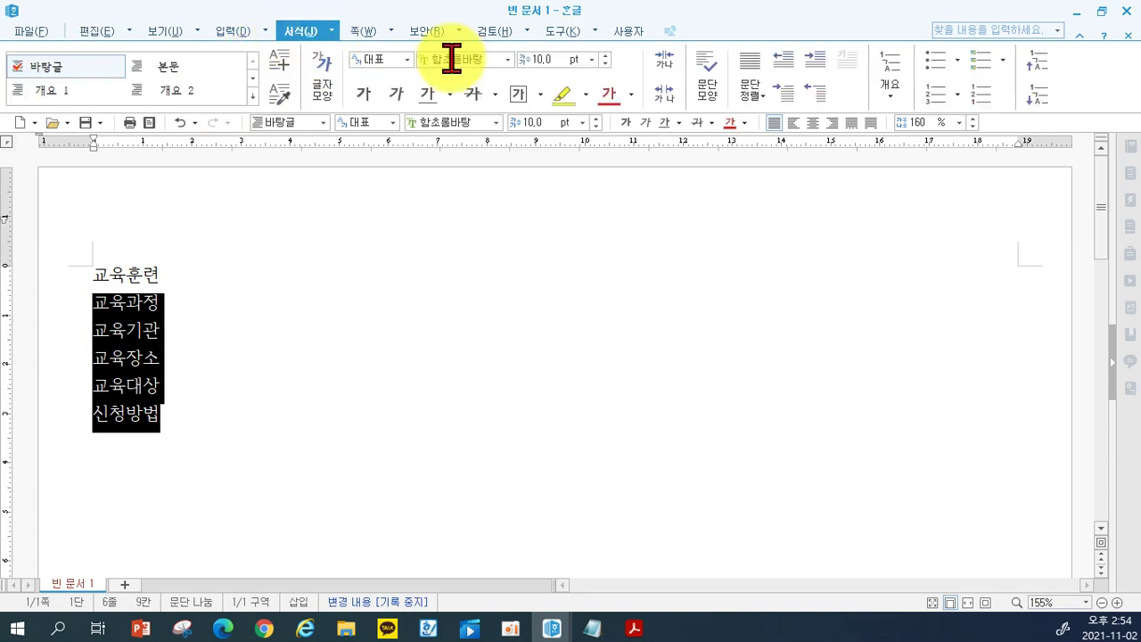
left_click(959, 65)
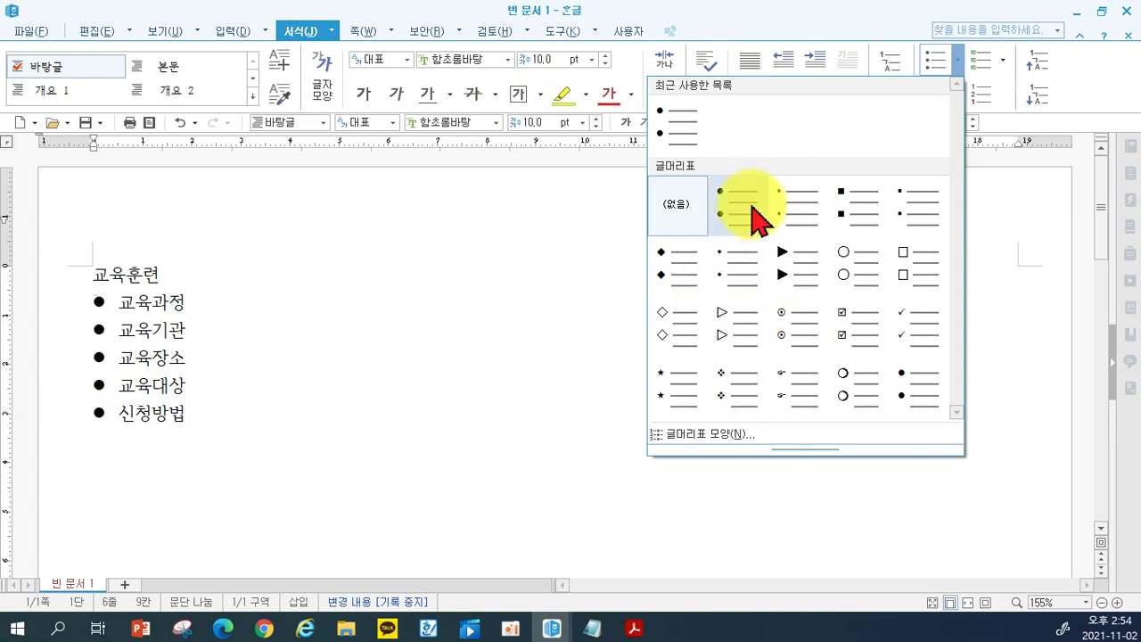
left_click(956, 63)
left_click(959, 63)
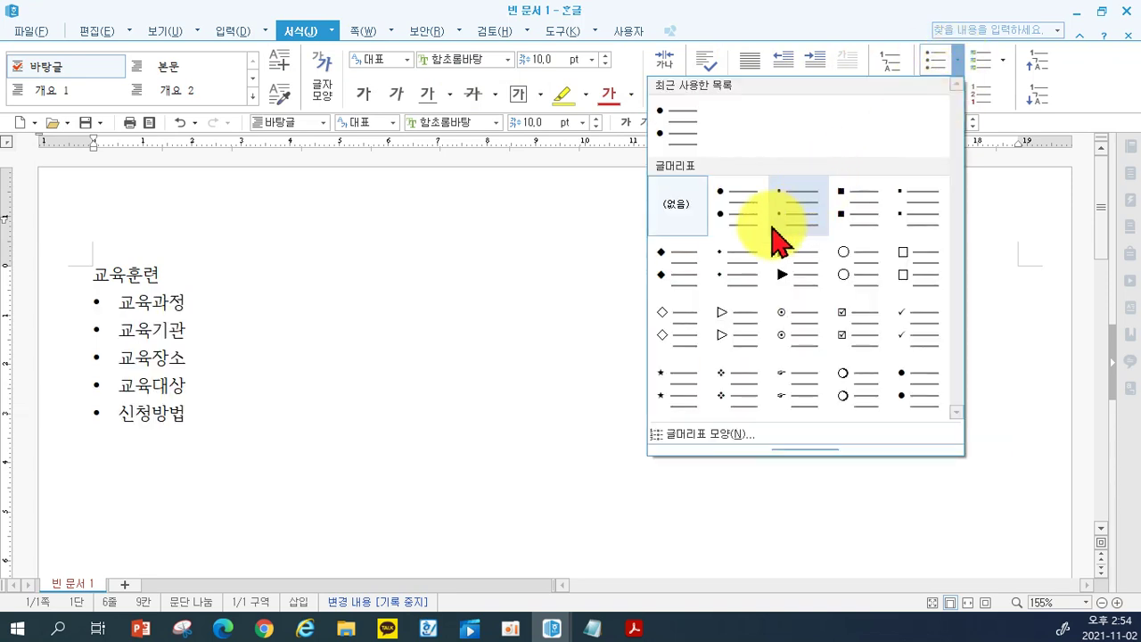
left_click(742, 222)
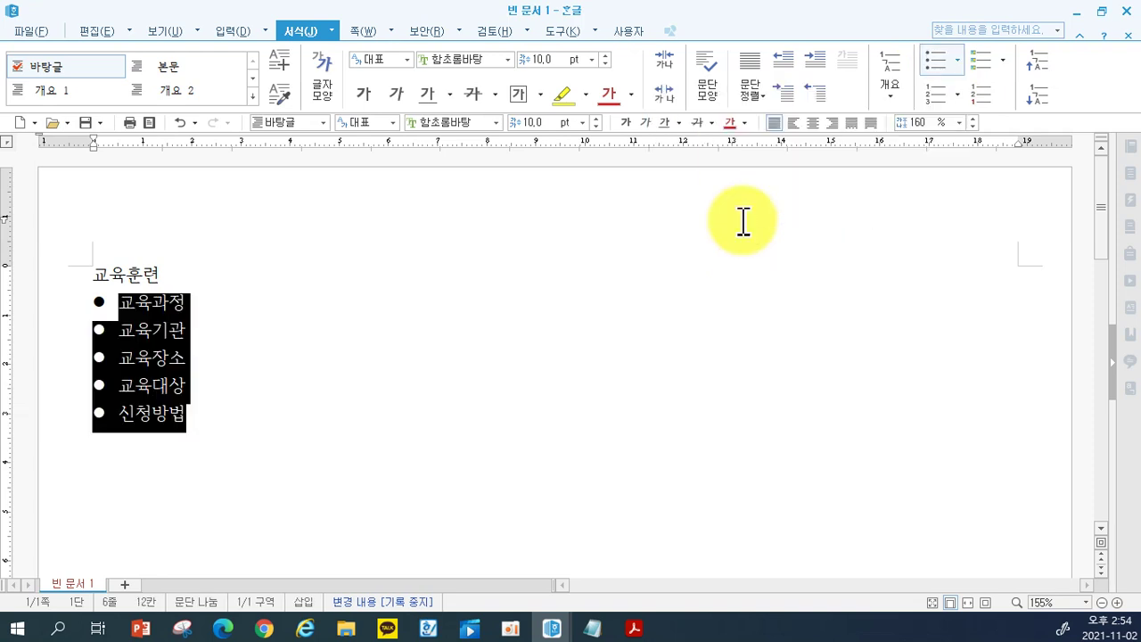
Remove the round bullets from the five lines below 교육훈련.
left_click(588, 450)
left_click_drag(118, 303, 241, 412)
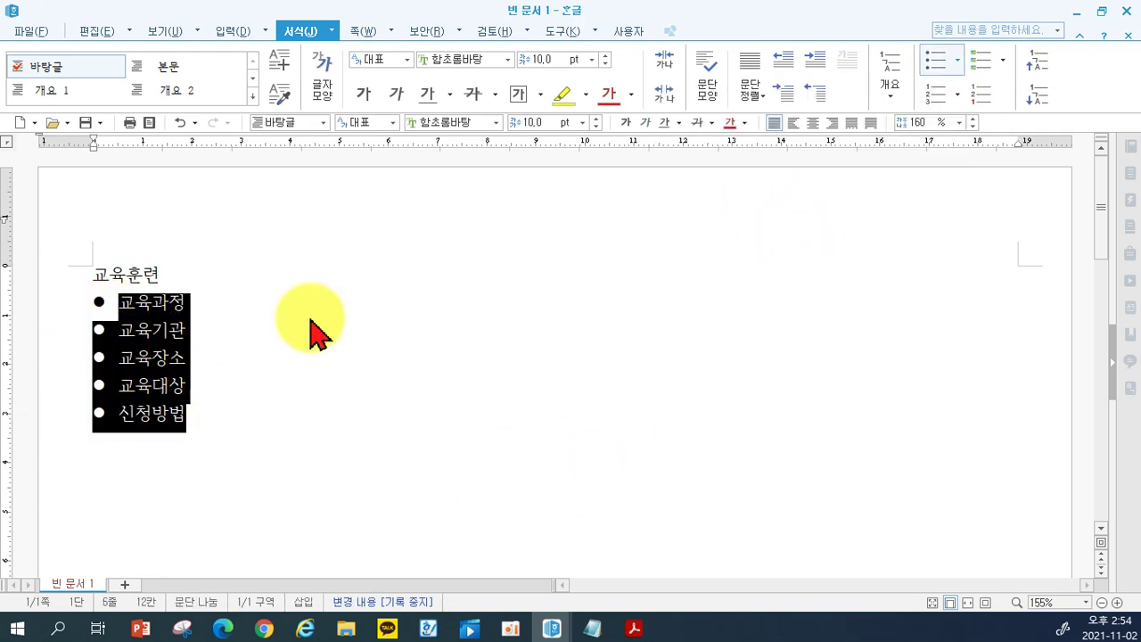
left_click(936, 62)
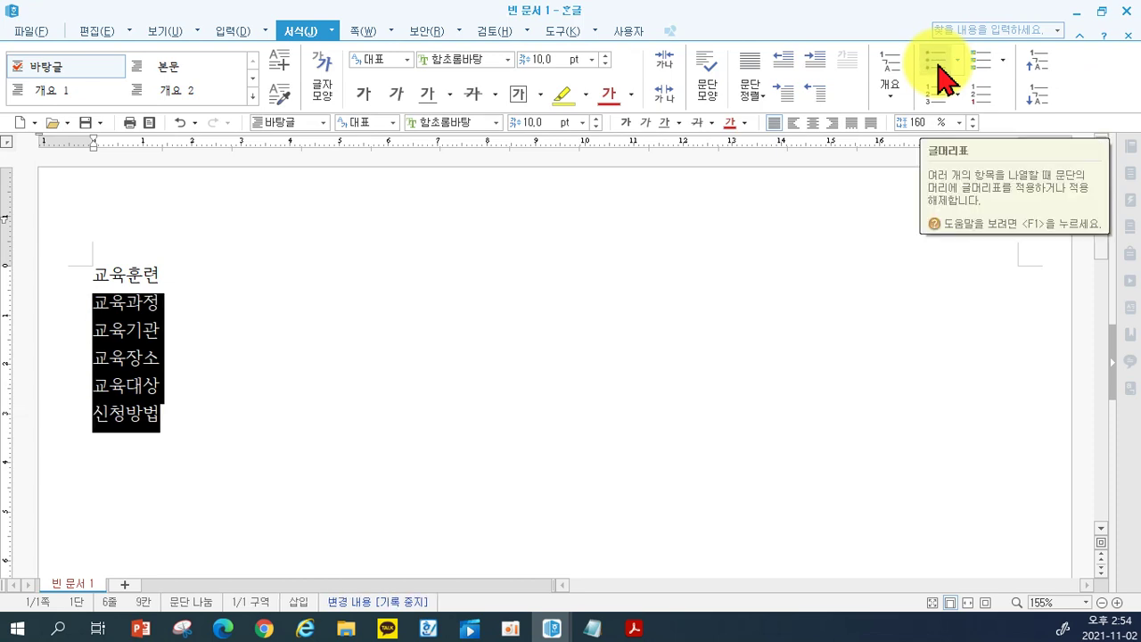
Apply red check-mark picture bullets to the five lines below 교육훈련 and remove them again.
left_click(1004, 66)
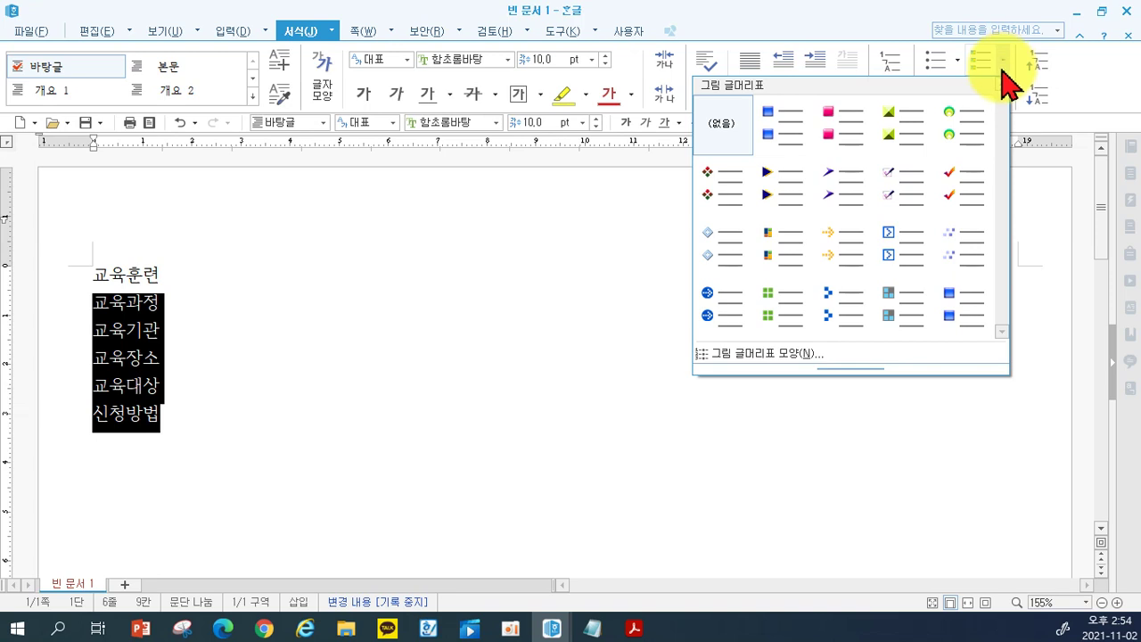
left_click(963, 182)
left_click(326, 423)
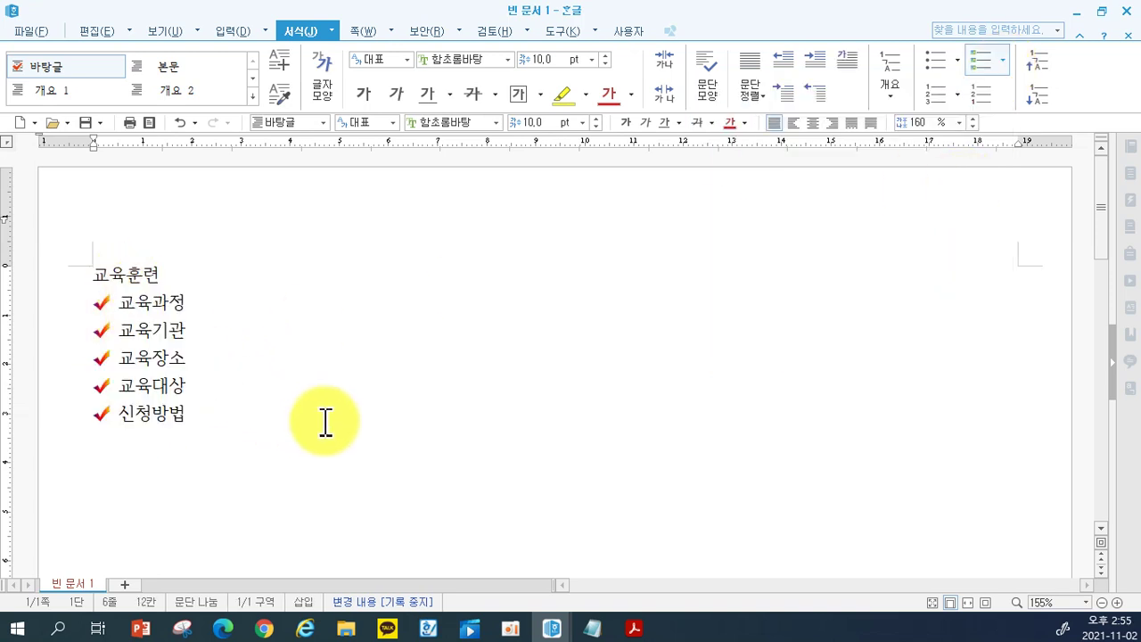
left_click_drag(54, 308, 51, 426)
left_click(981, 63)
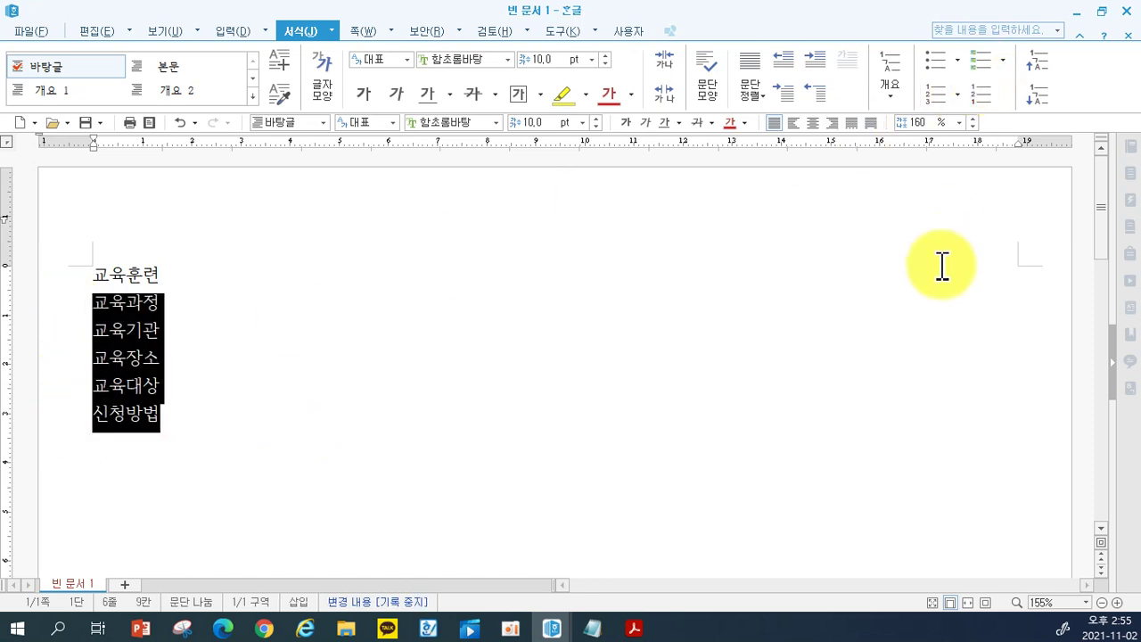
Apply the 1. 가. 1) 가) paragraph numbering to the five lines below 교육훈련 and turn it off again.
left_click(956, 105)
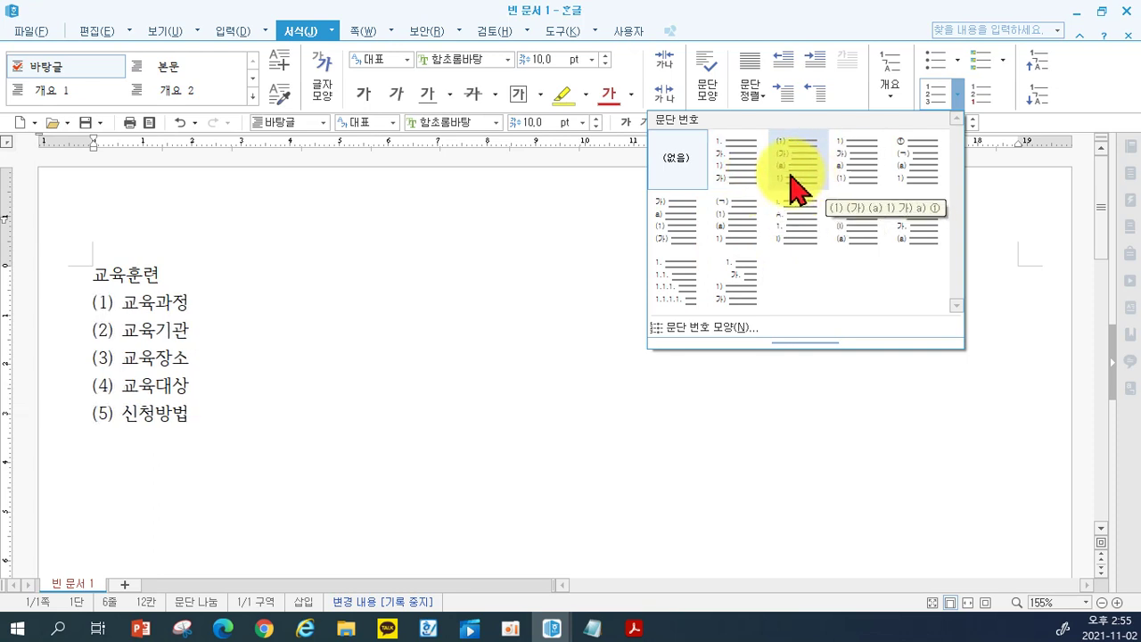
left_click(749, 188)
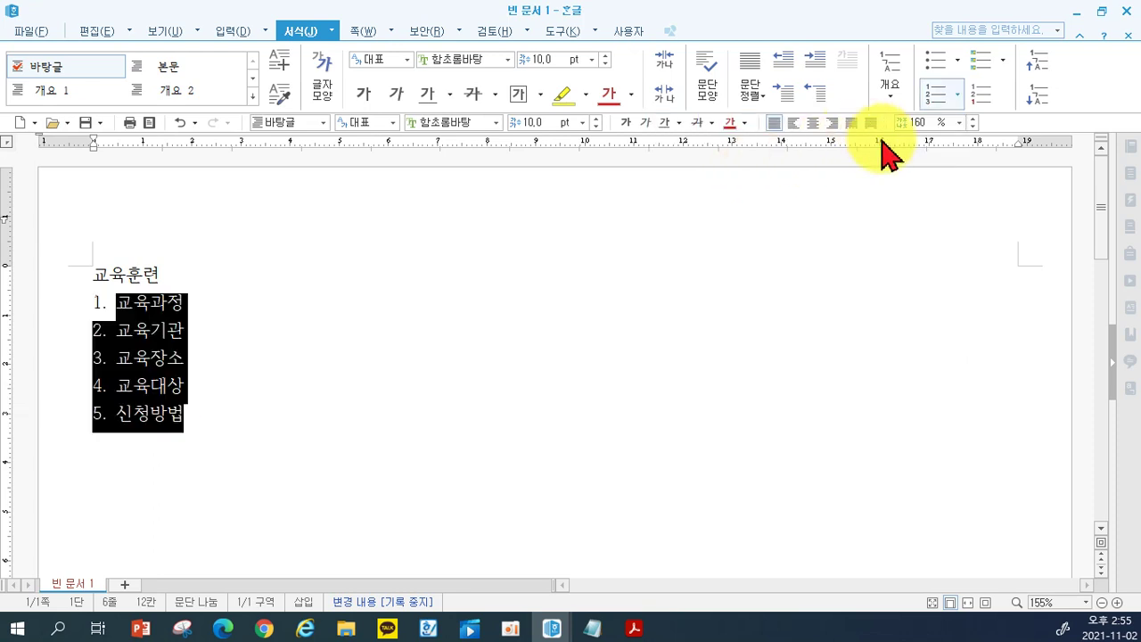
left_click(795, 316)
left_click_drag(46, 302, 39, 441)
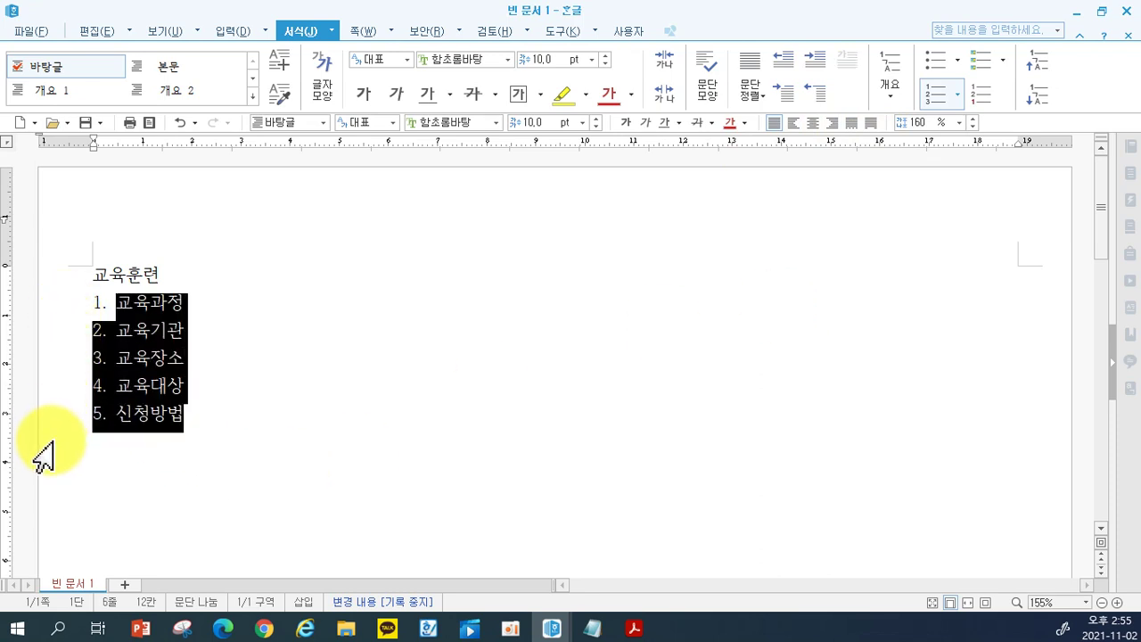
left_click(935, 99)
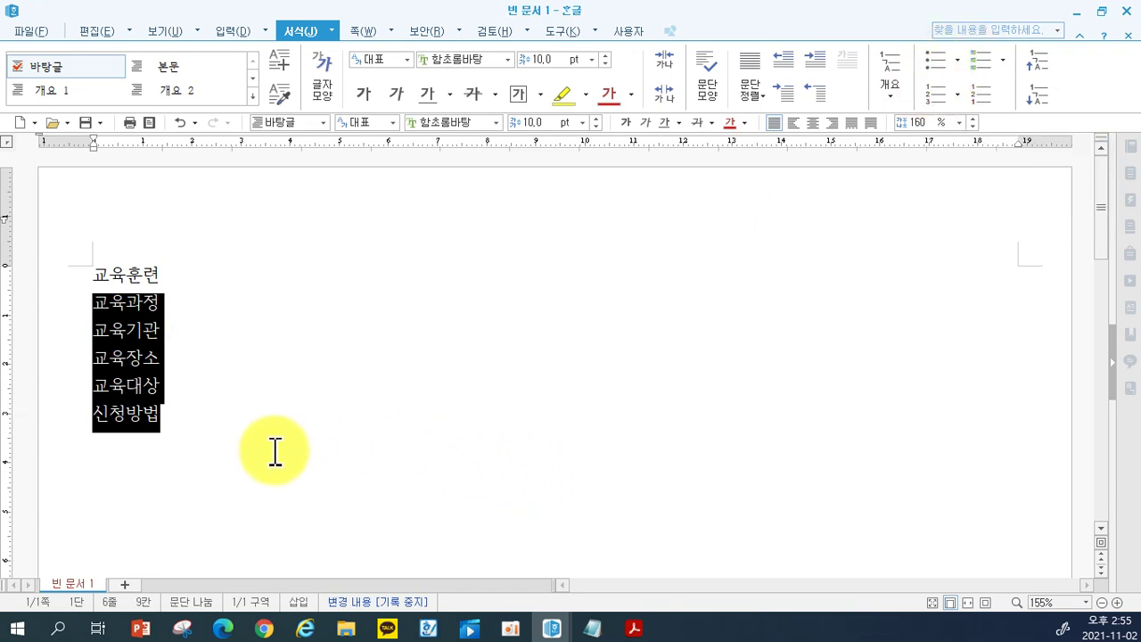
Toggle round bullets on and off for the five selected lines, and apply black check-mark bullets instead.
left_click(945, 74)
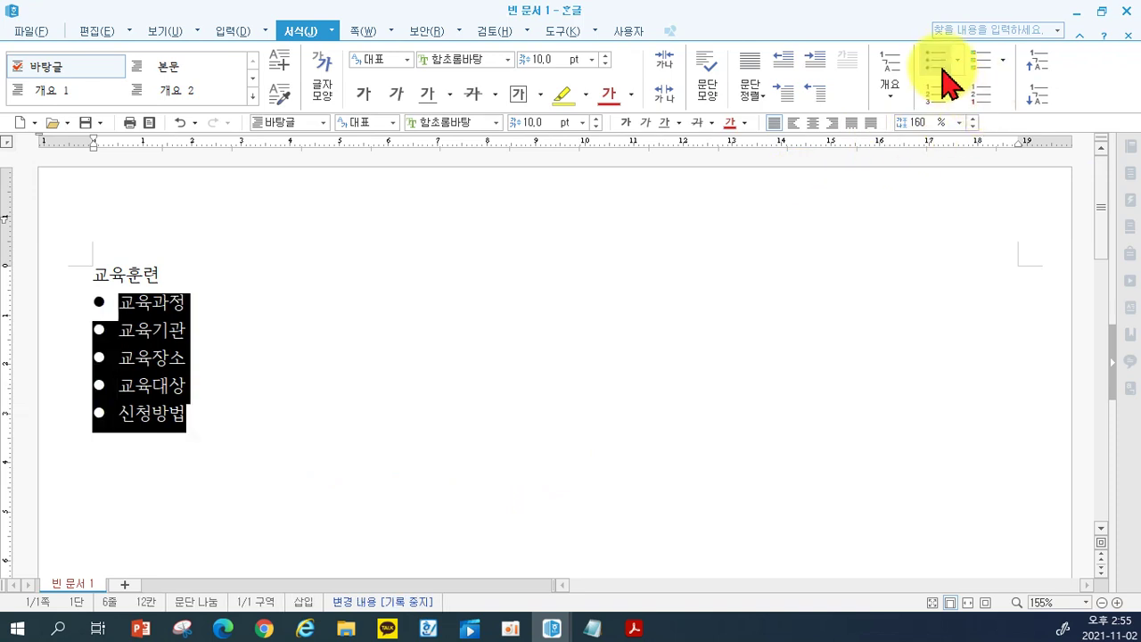
left_click(945, 78)
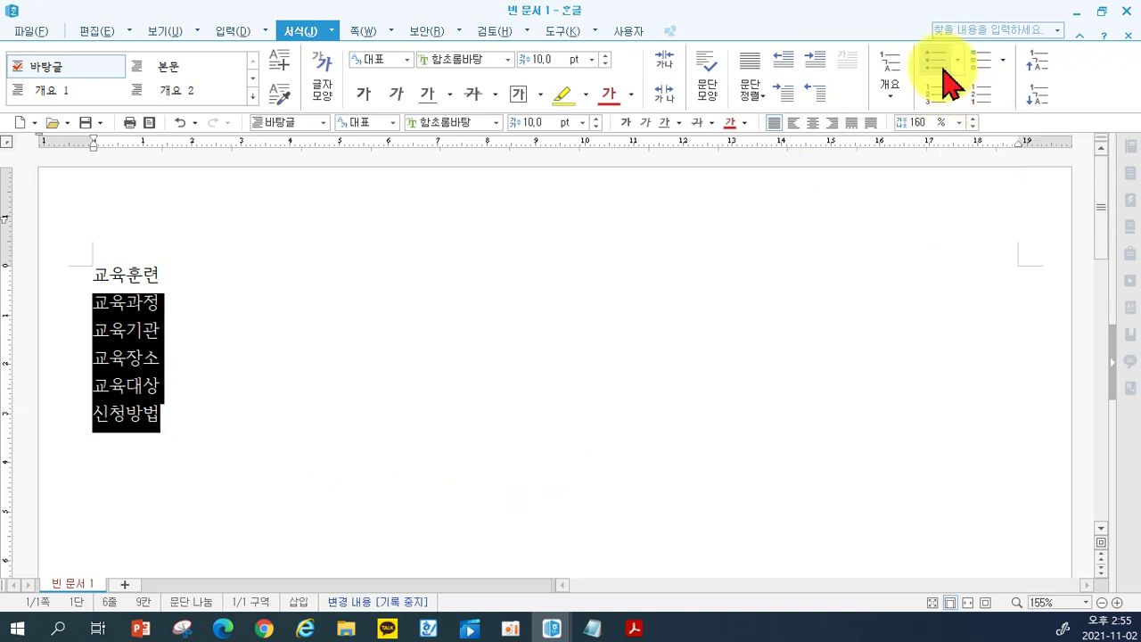
left_click(958, 62)
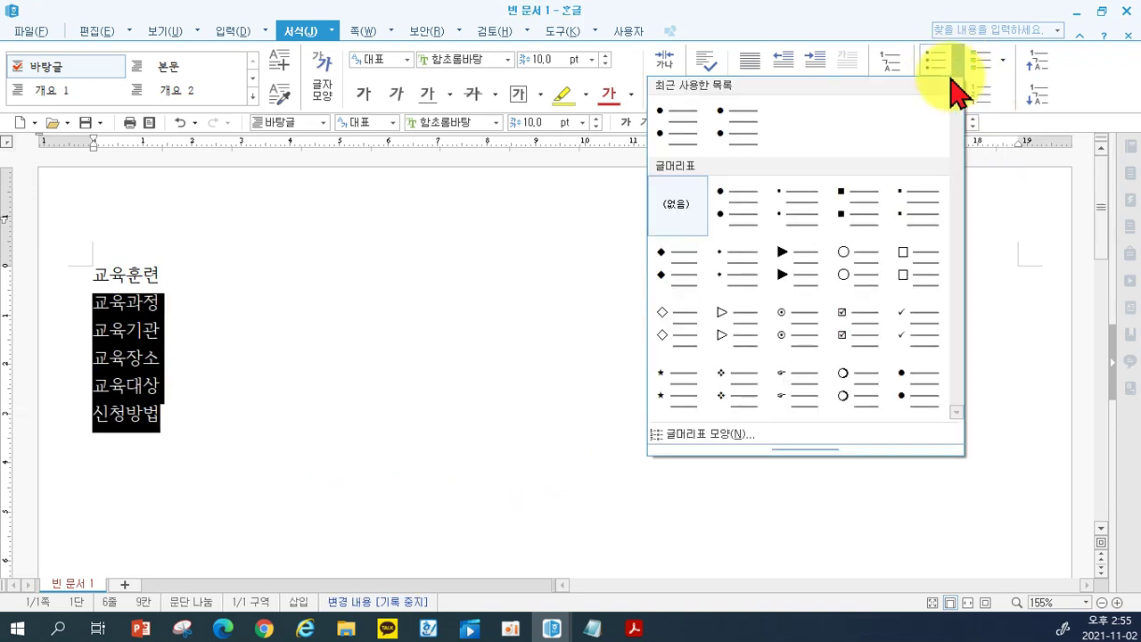
left_click(924, 318)
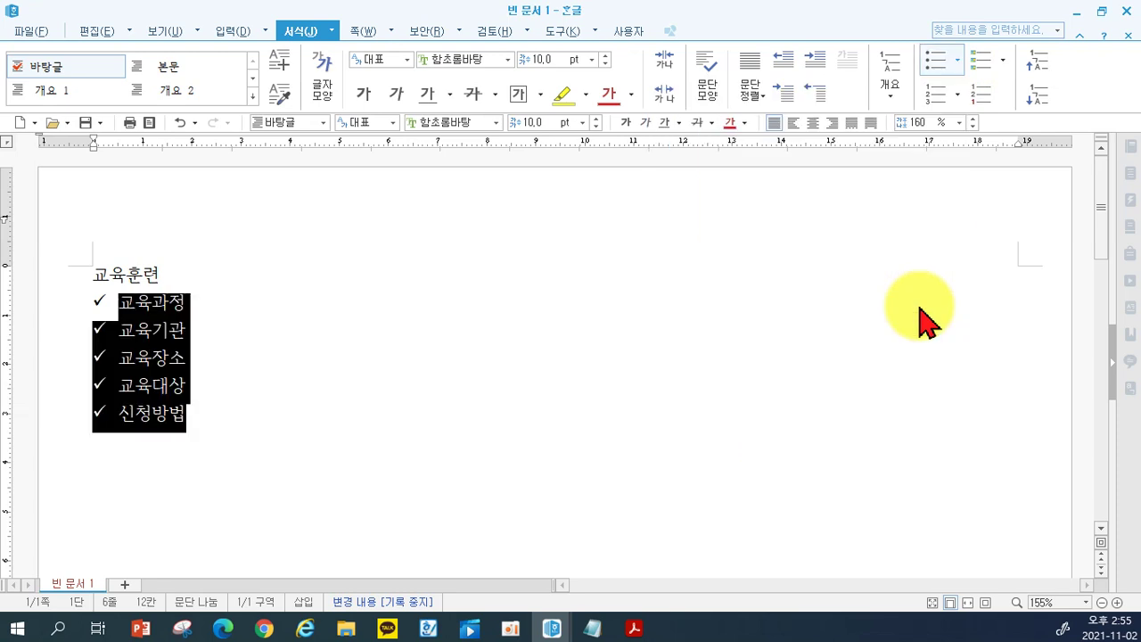
Apply the green circle picture bullets to the five lines from 교육과정 to 신청방법.
left_click(959, 67)
left_click(999, 76)
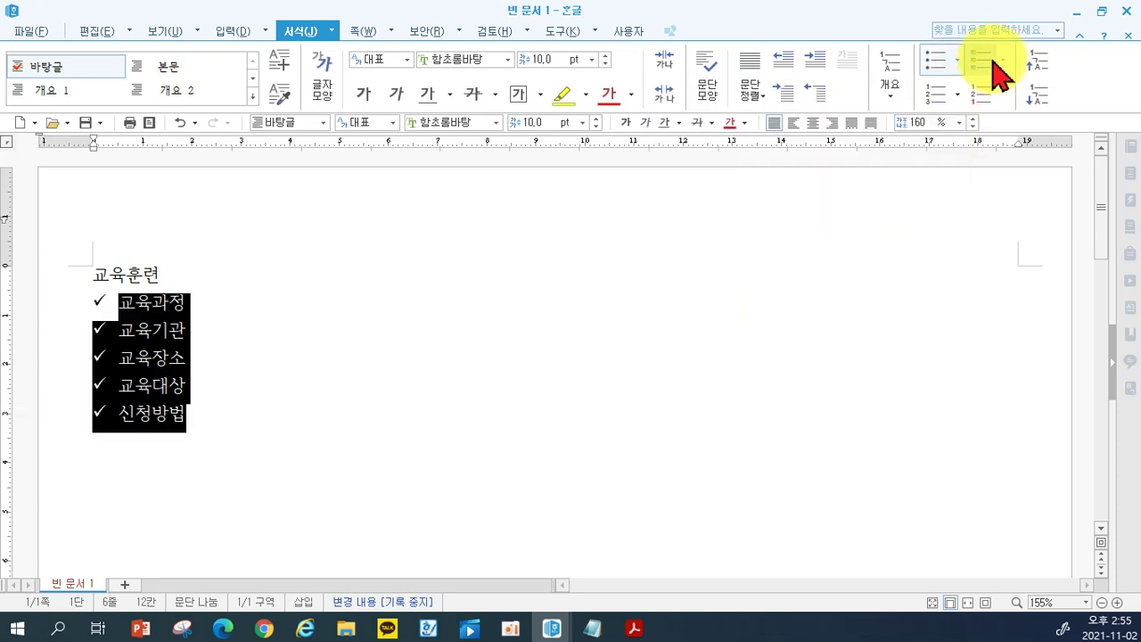
left_click(1001, 61)
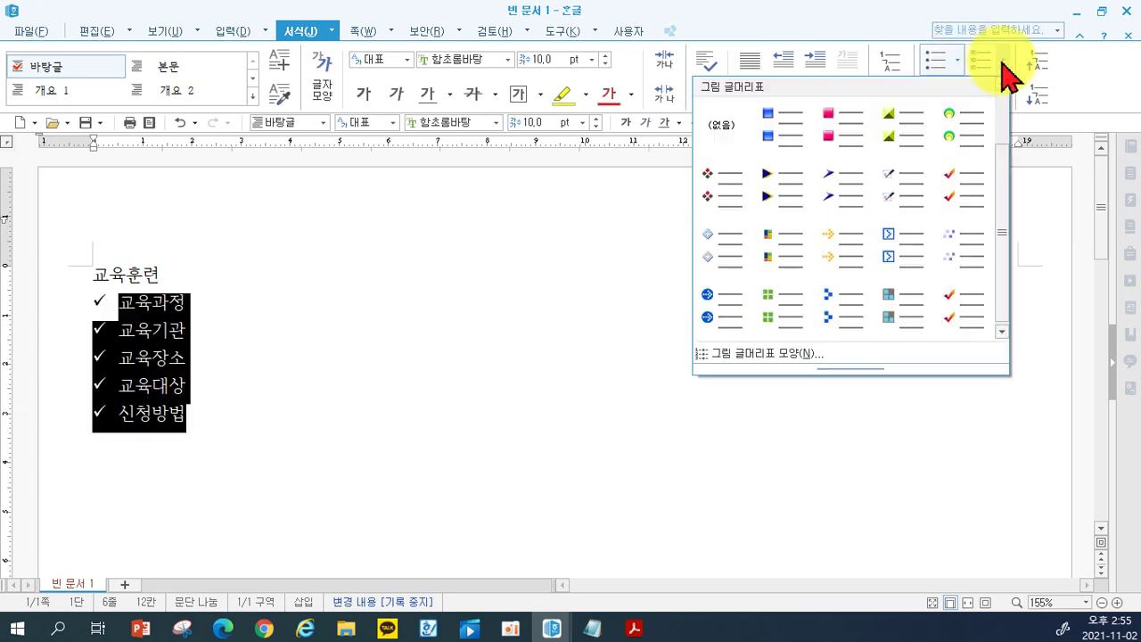
left_click(979, 142)
left_click(527, 400)
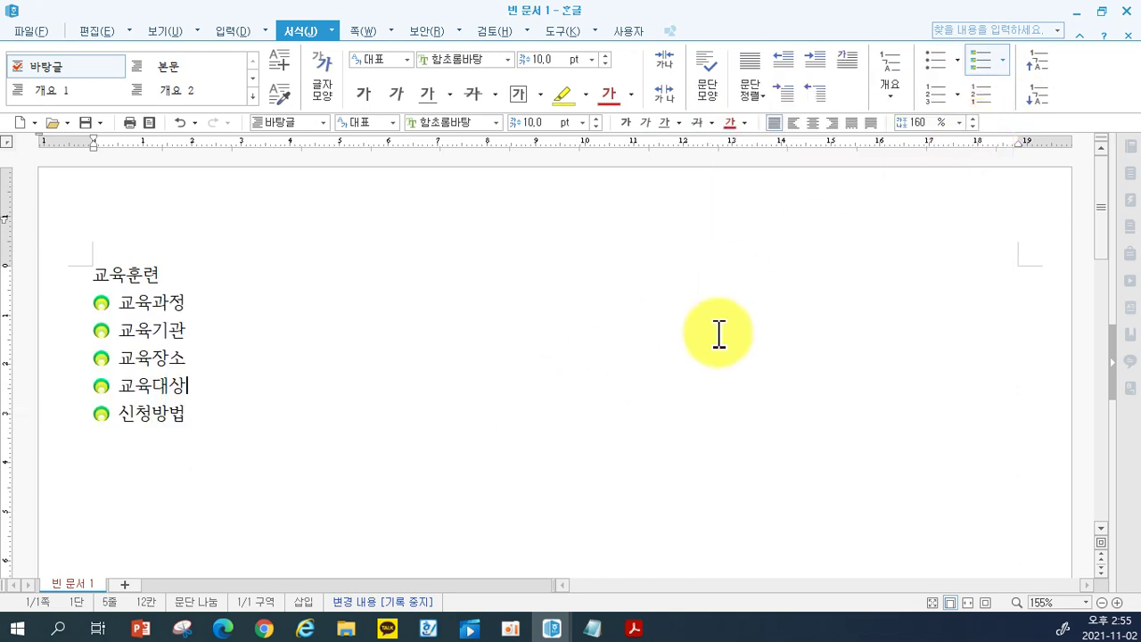
Save the document as 교육훈련.hwp and create a new blank document.
left_click(86, 132)
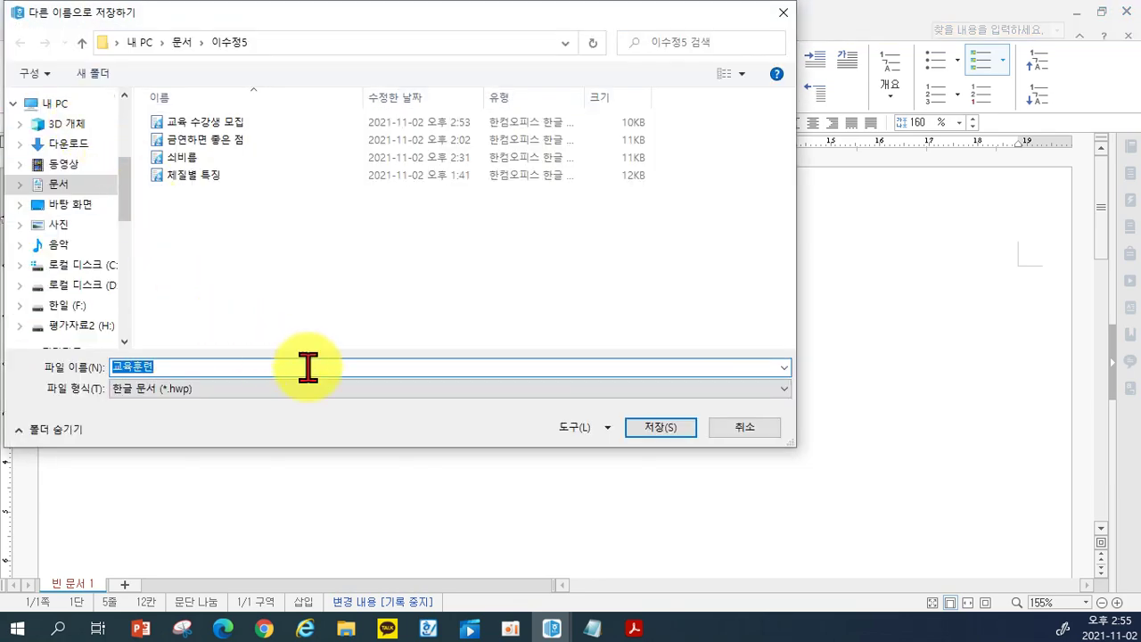
left_click(652, 433)
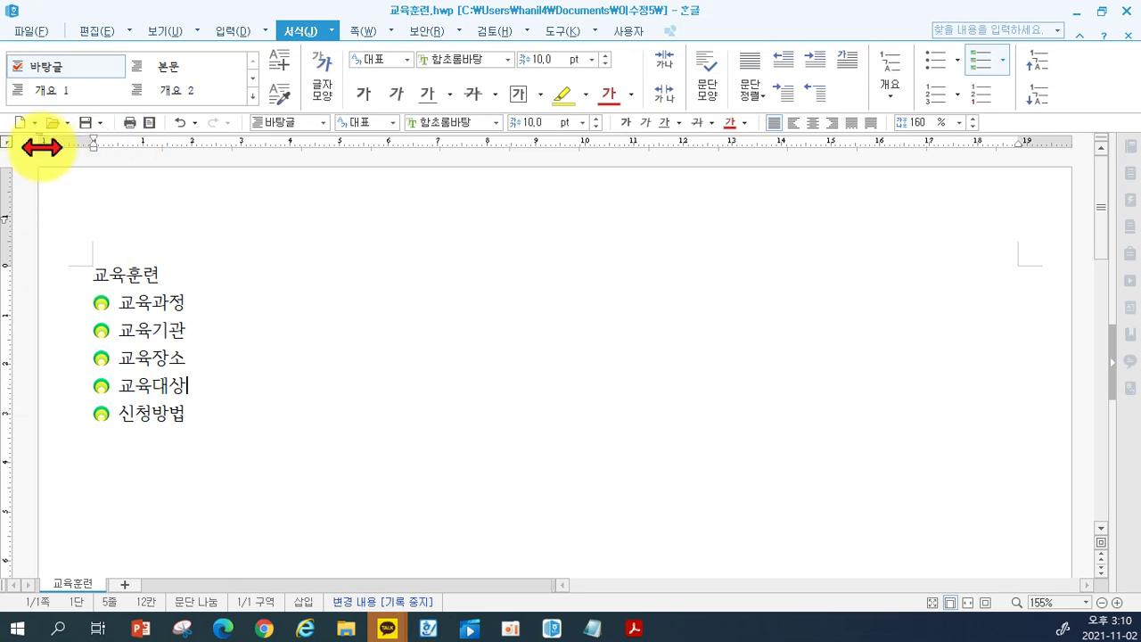
left_click(20, 123)
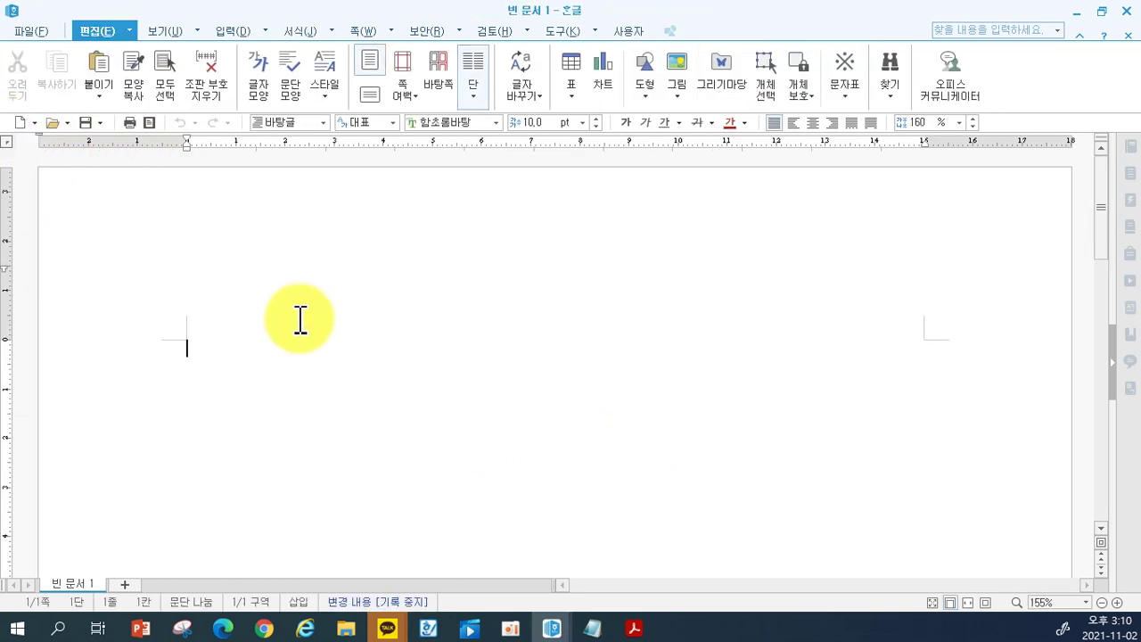
Set the new document's top, bottom, header and footer margins to 10 mm and its left and right margins to 11 mm.
key("F7")
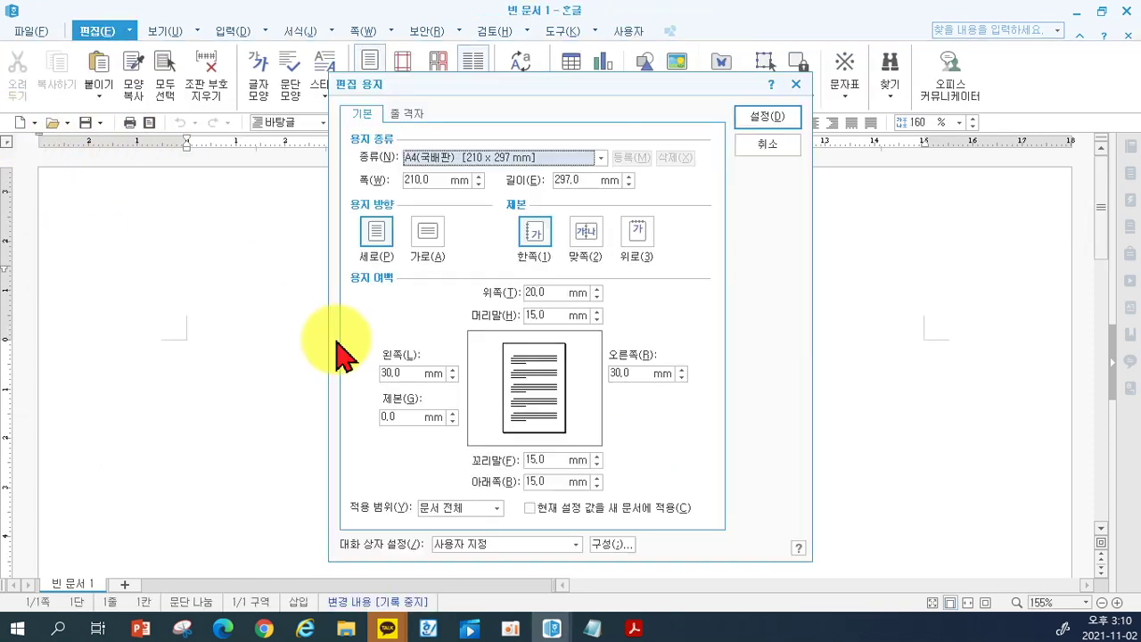
left_click(540, 294)
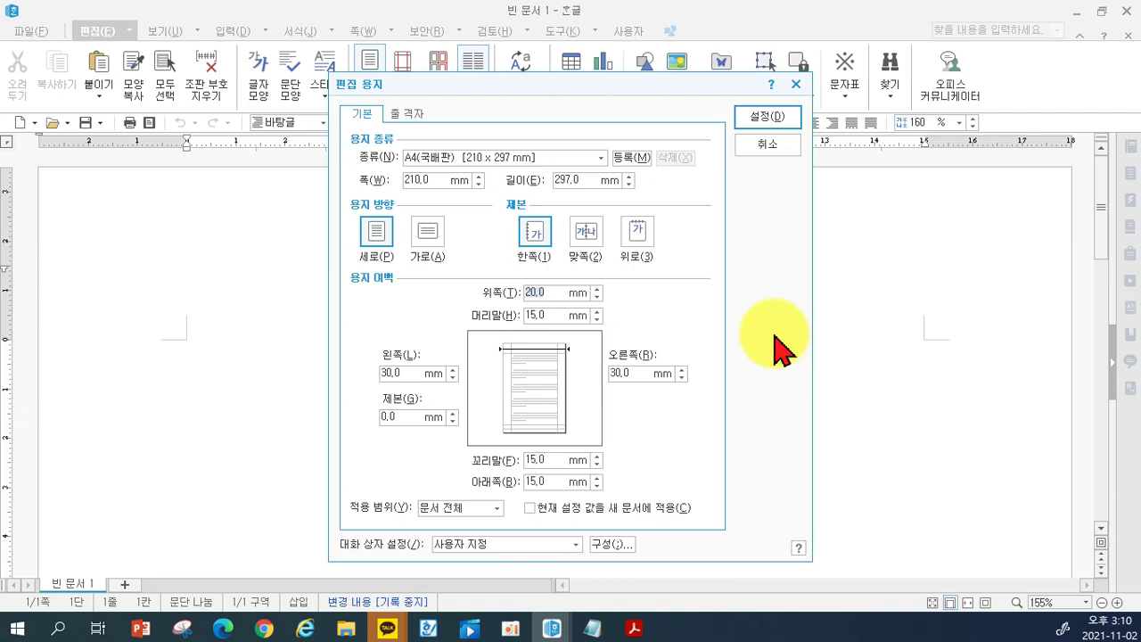
type("10")
key("Tab")
type("10")
key("Tab")
type("11")
key("Tab")
type("11")
key("Tab")
type("10")
key("Tab")
type("10")
key("Return")
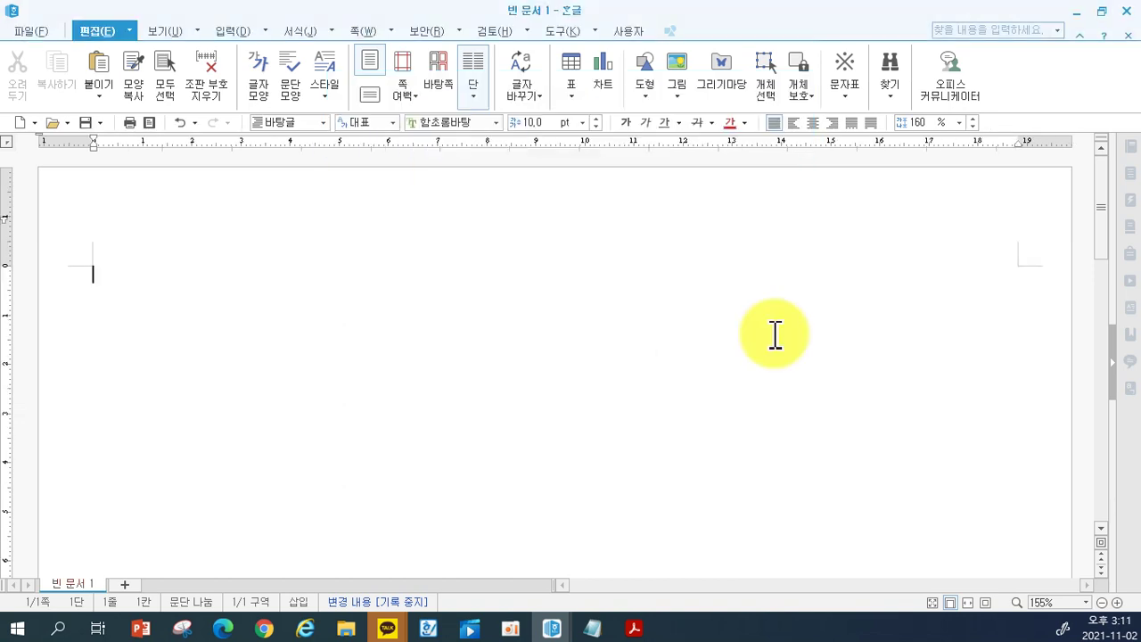
Enter the title 강화도 여행의 주변 볼거리 on the first line.
type("강화도 ㅇ")
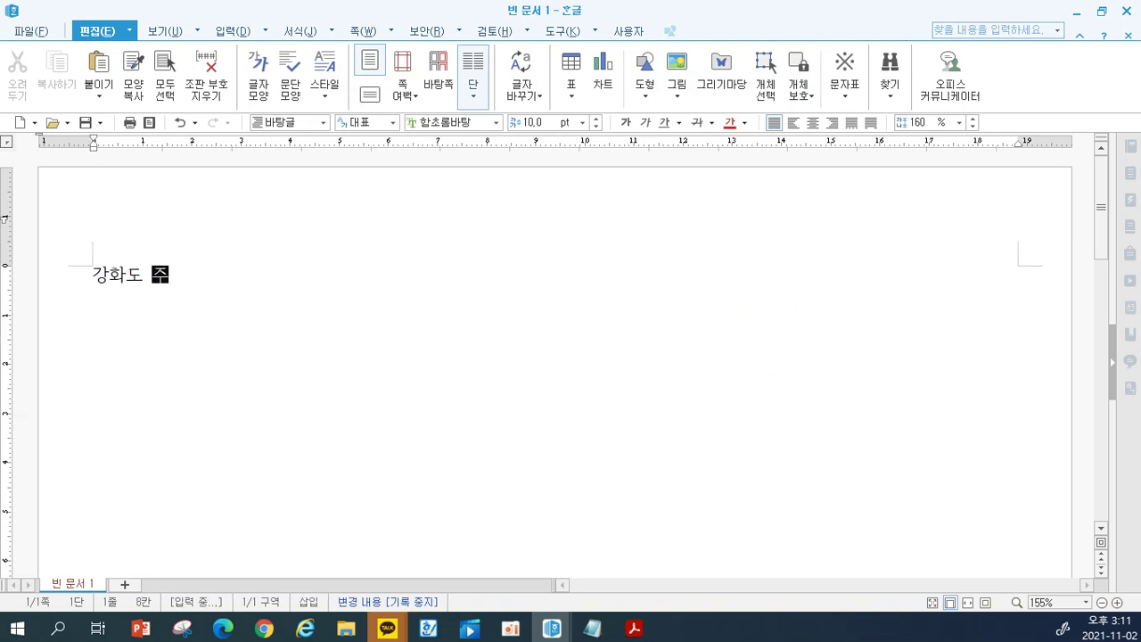
type("여행의 주")
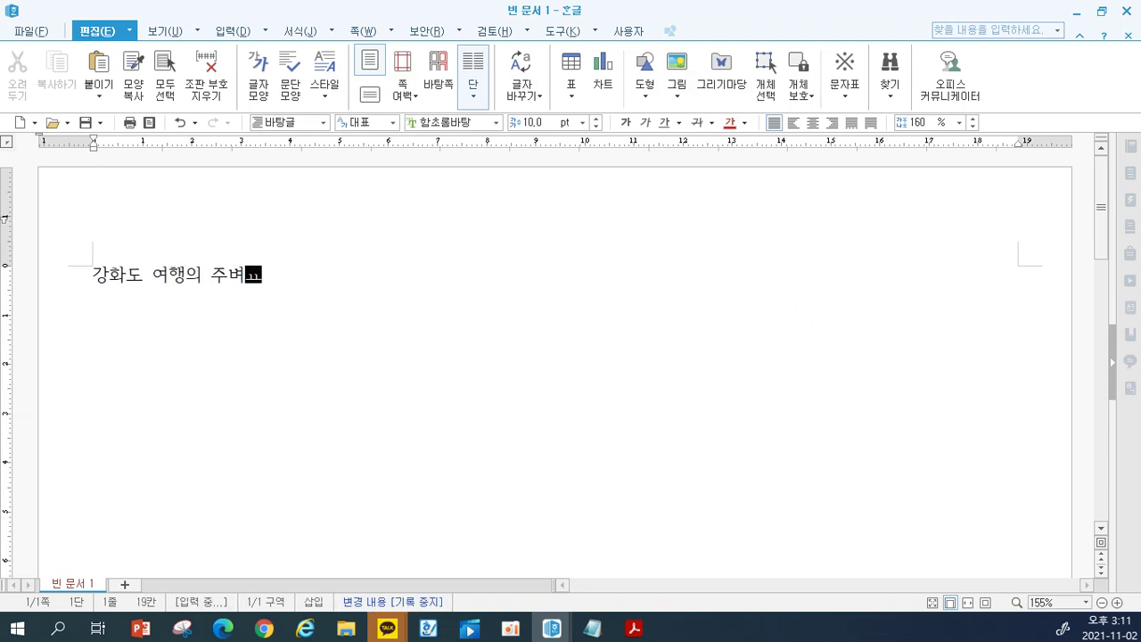
type("변")
type("ㄹ거리")
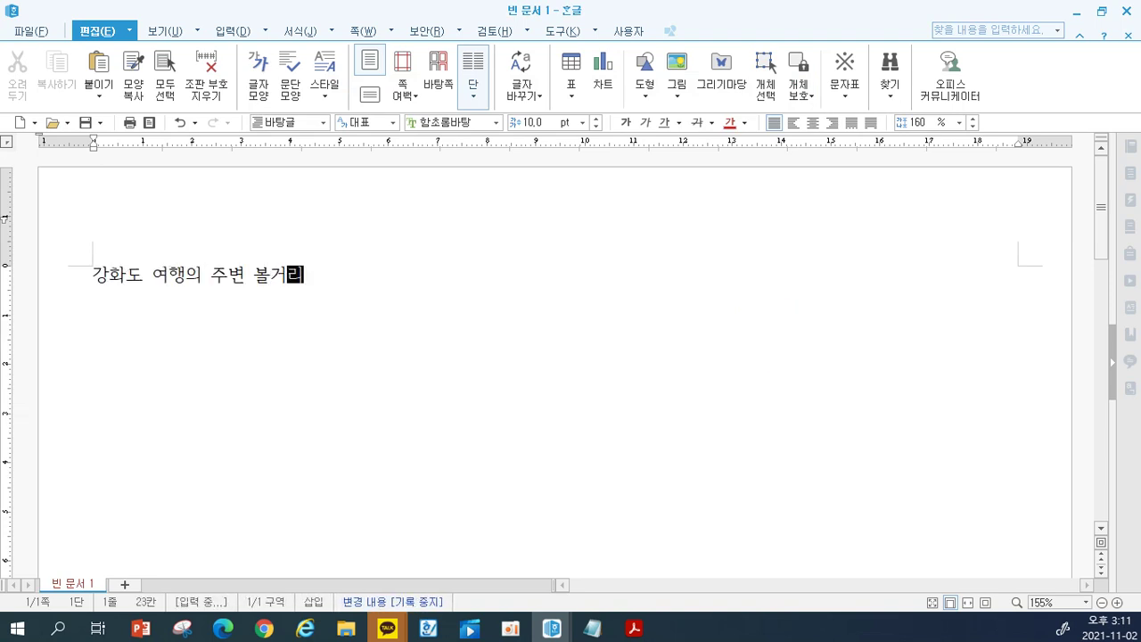
Enter the subheading 봉천산 below the title, leaving one blank line between them.
key("Return")
key("Return")
type("봉천산")
key("Return")
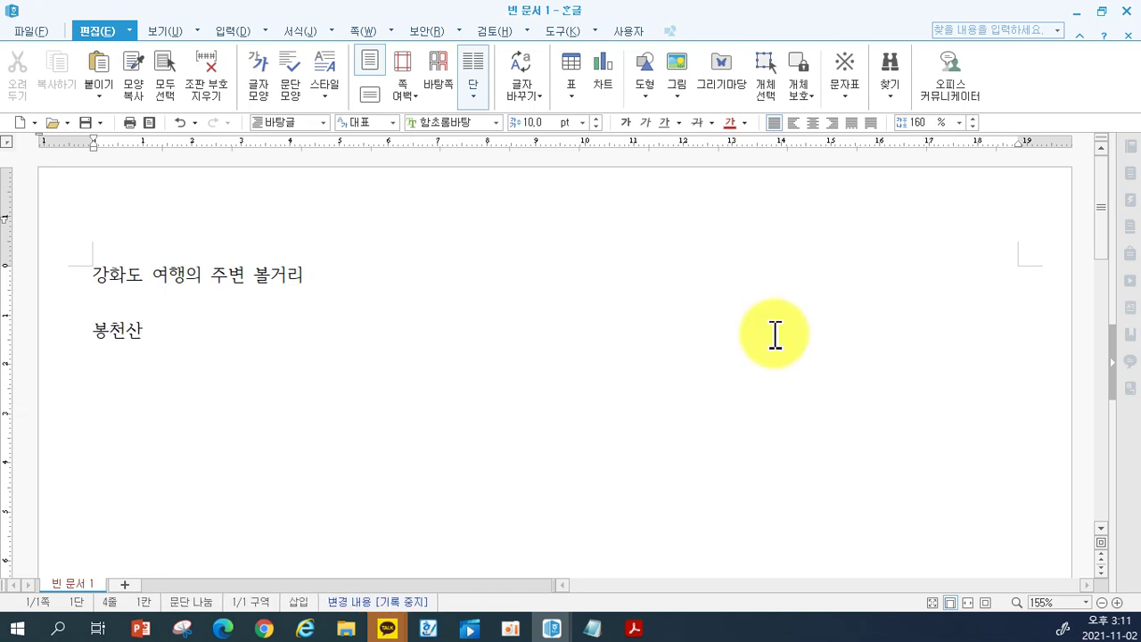
Begin the 봉천산 paragraph with "소나무 숲의 오솔길. 봉천산은 강화도 최북단에 위치한 산으로써 봉두산으로 불려지기도 했다.".
type("소나무 숲의")
type(" 오솔길. 봉천ㅅ")
type("ㅏㄴ은 강화도 최")
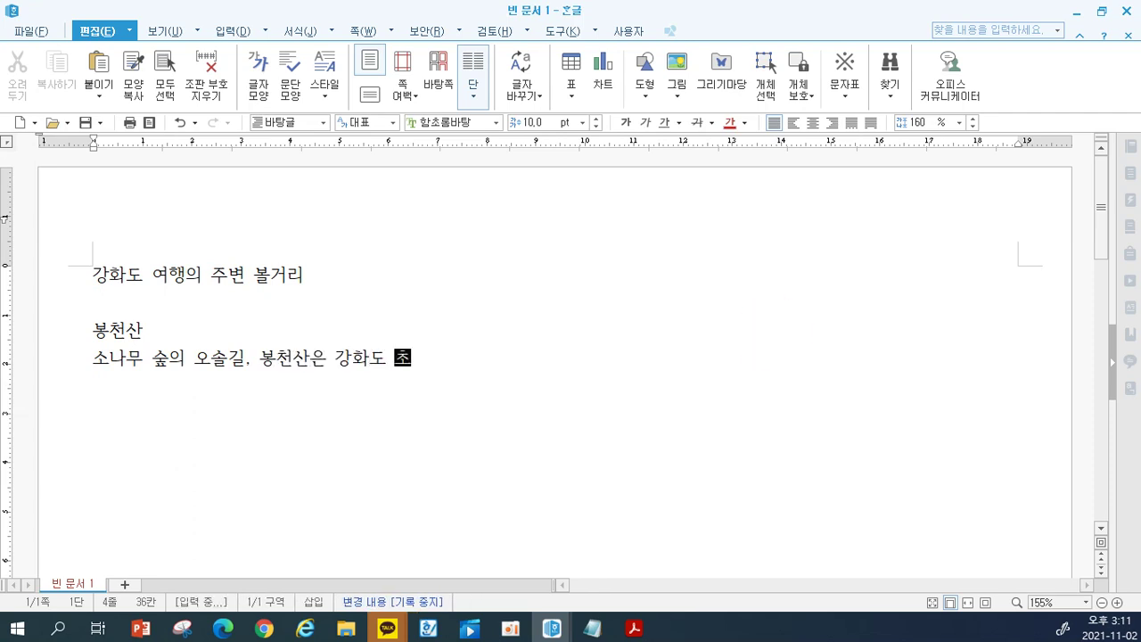
type("북단에 위치한 ㅅ")
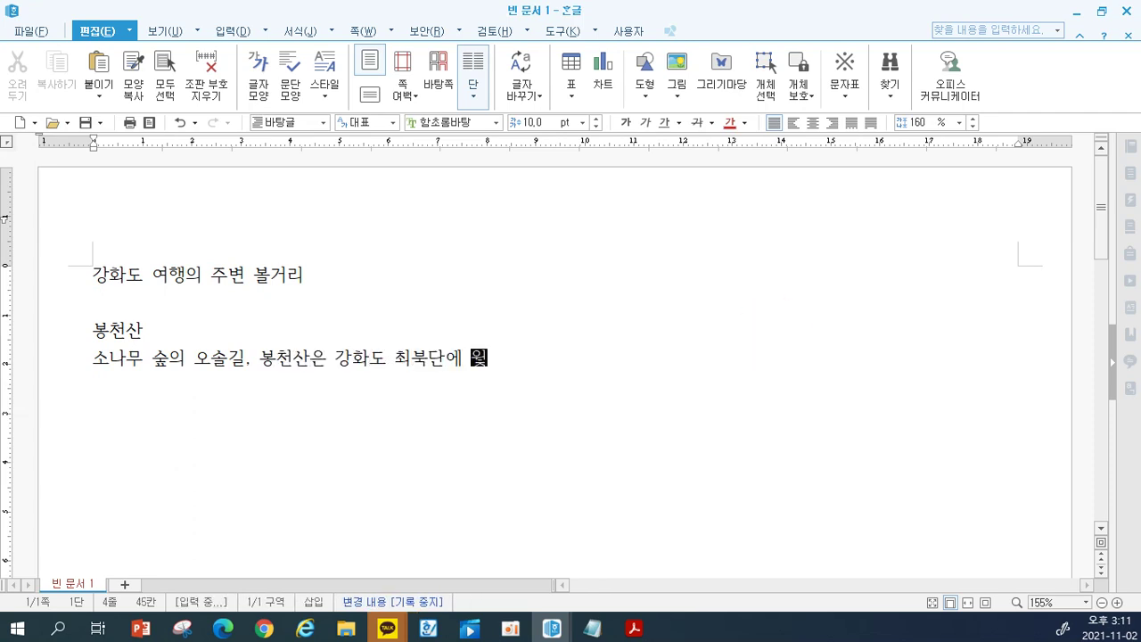
type("ㅏㄴ으로")
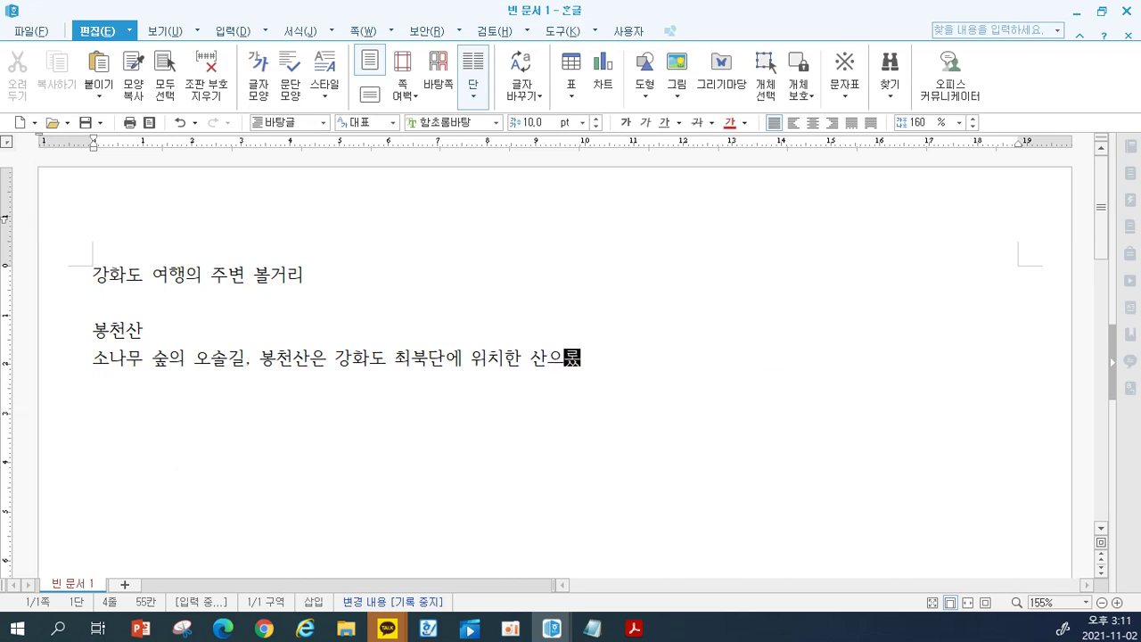
type("써 봉ㅊㅜ산을ㅗ 불려지긴")
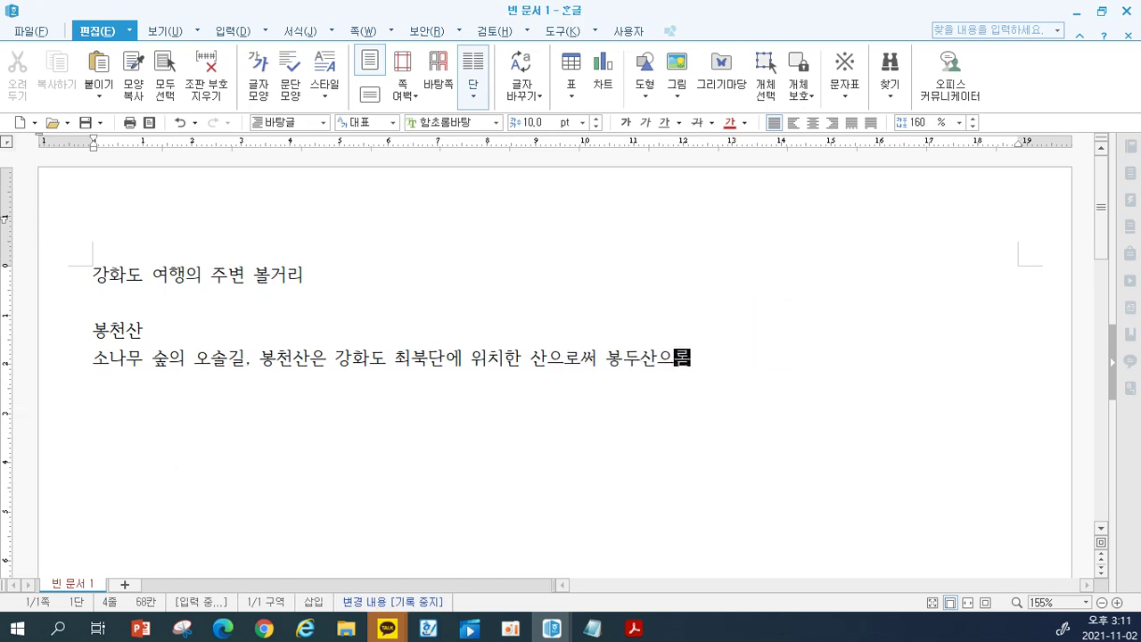
type("ㅗ ㅎㅏ")
key("BackSpace")
type("ㅐㅆ다. ")
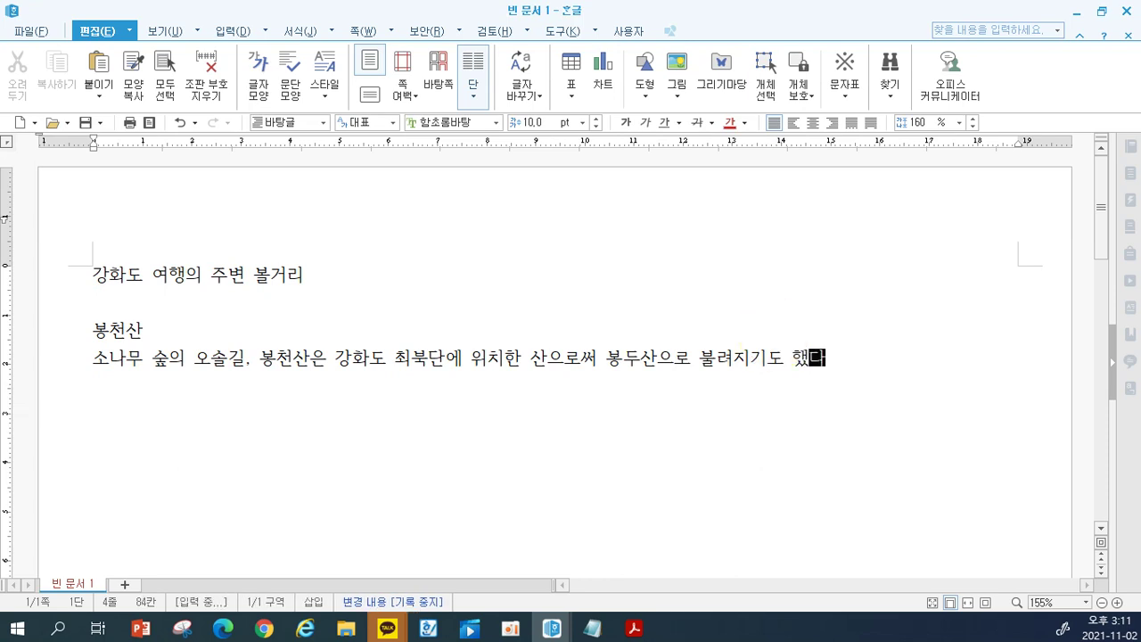
Continue the 봉천산 paragraph with "해발 291m의 낮은 산이지만 정맥이 동쪽으로 뻗어나가 송해면 양오리의 두양봉과 당산리의 옥녀봉을 이루었고".
type("해발 29")
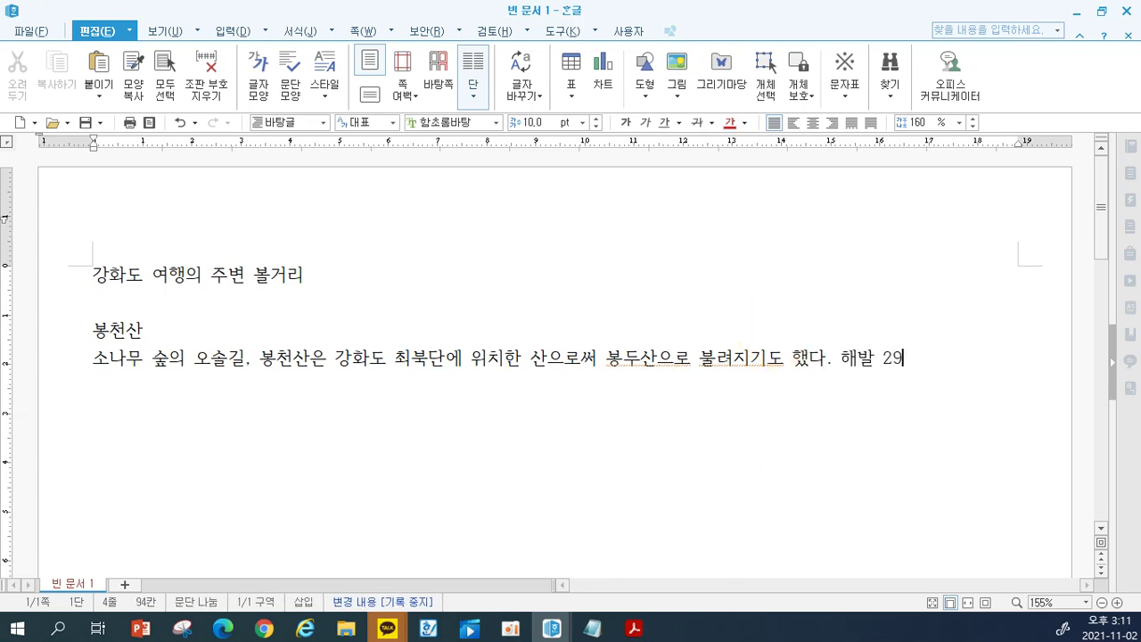
type("1m의")
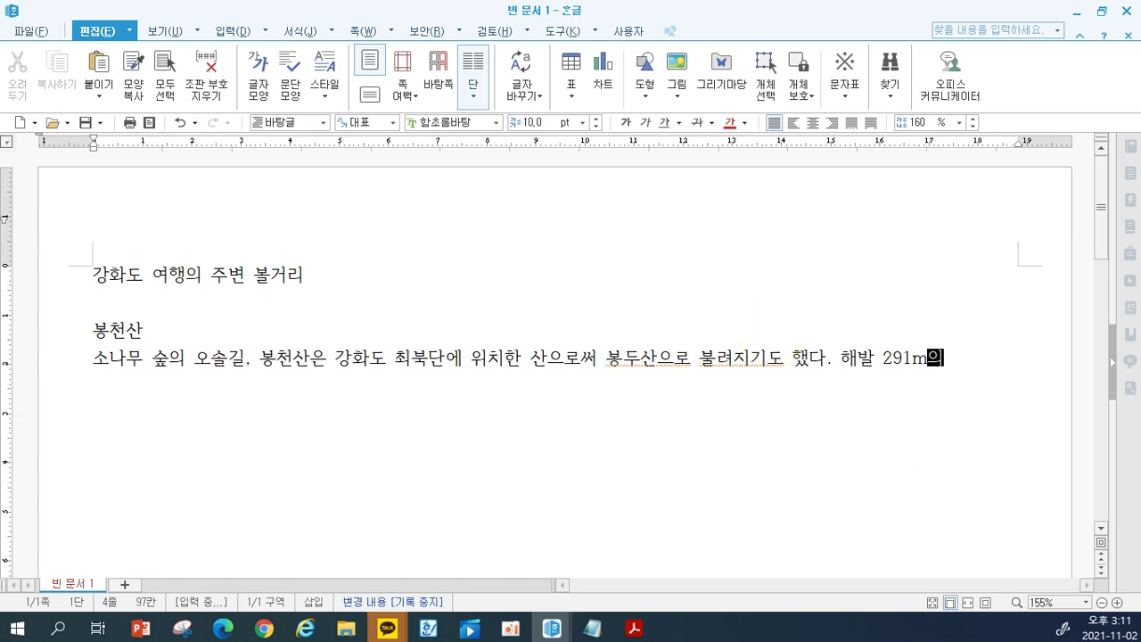
type(" 낮은 산이짐ㅏㄴ ")
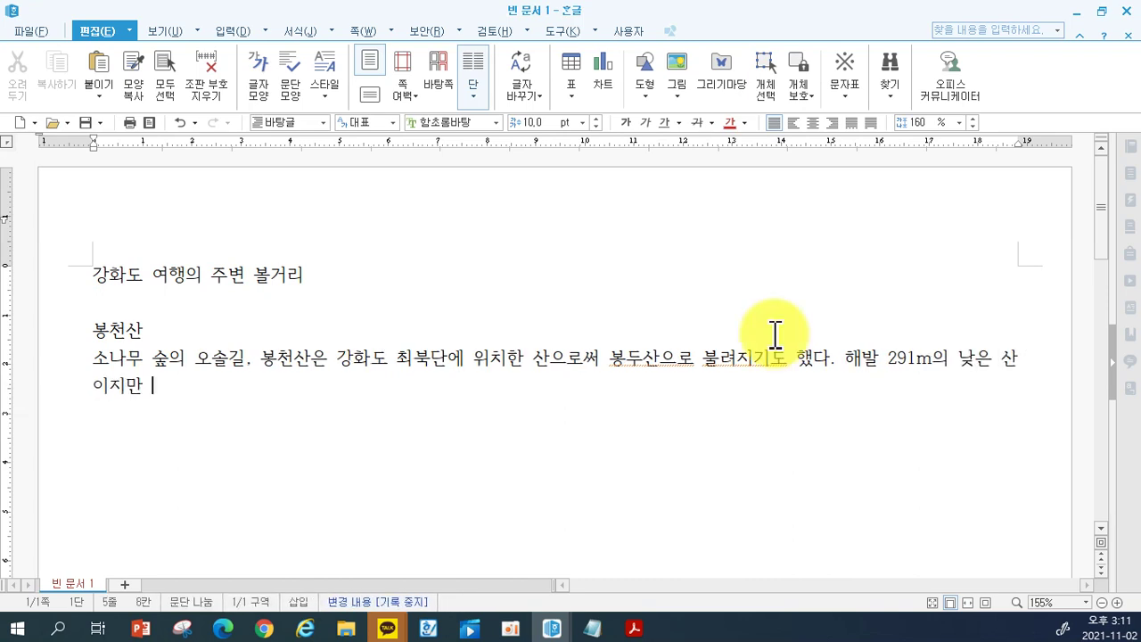
type("정맥이")
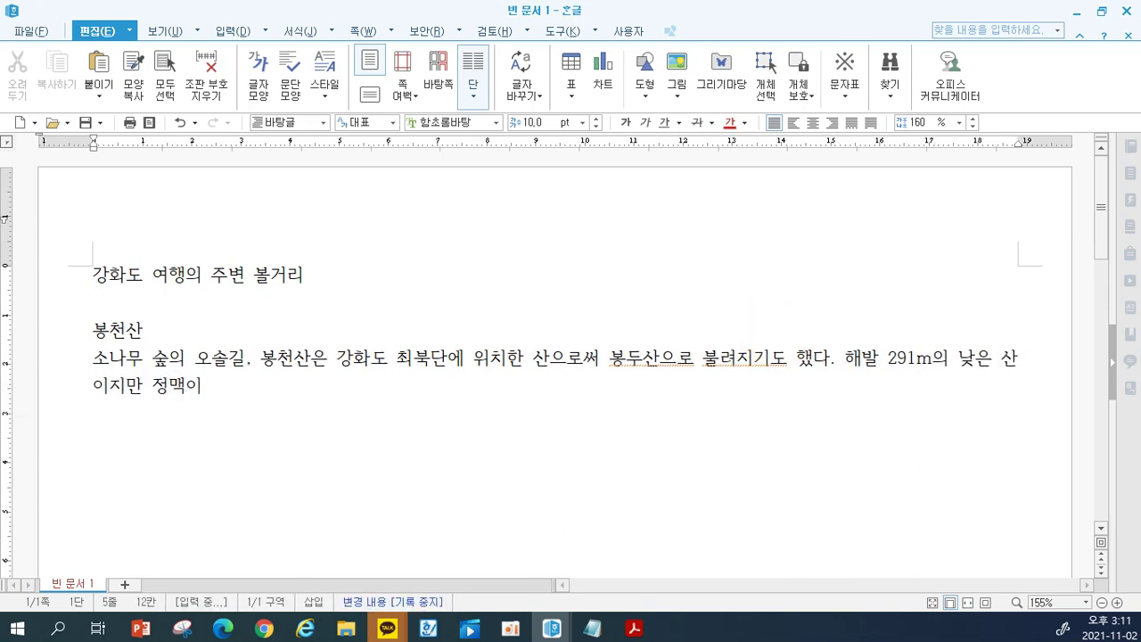
type(" 동ㅉㅗㄱ을ㅗ 뻗어나가 송")
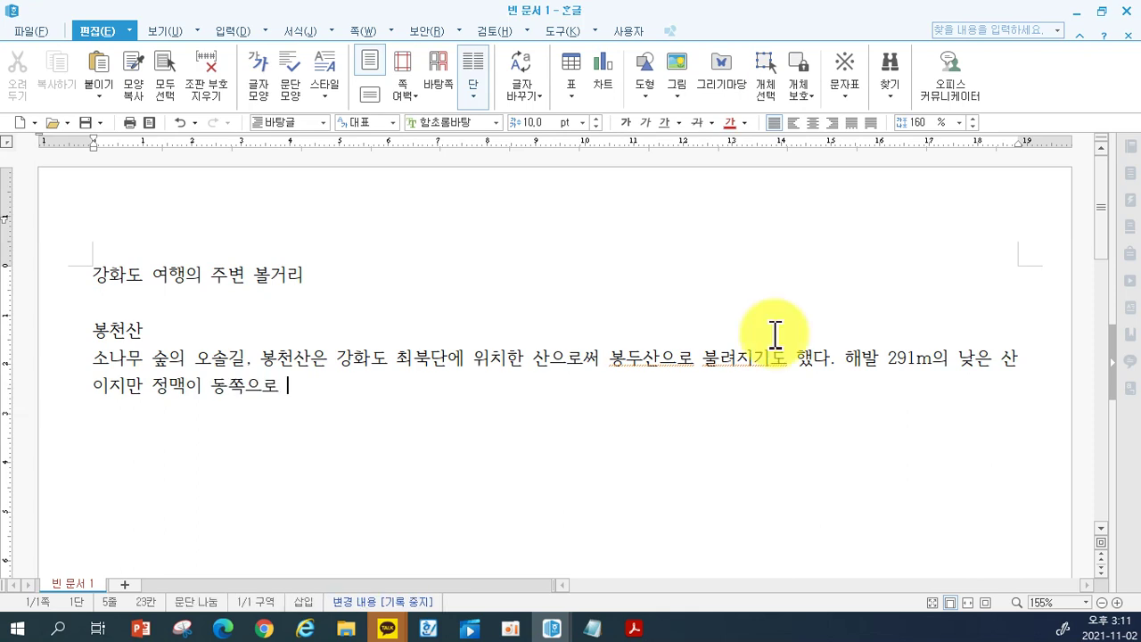
type("해")
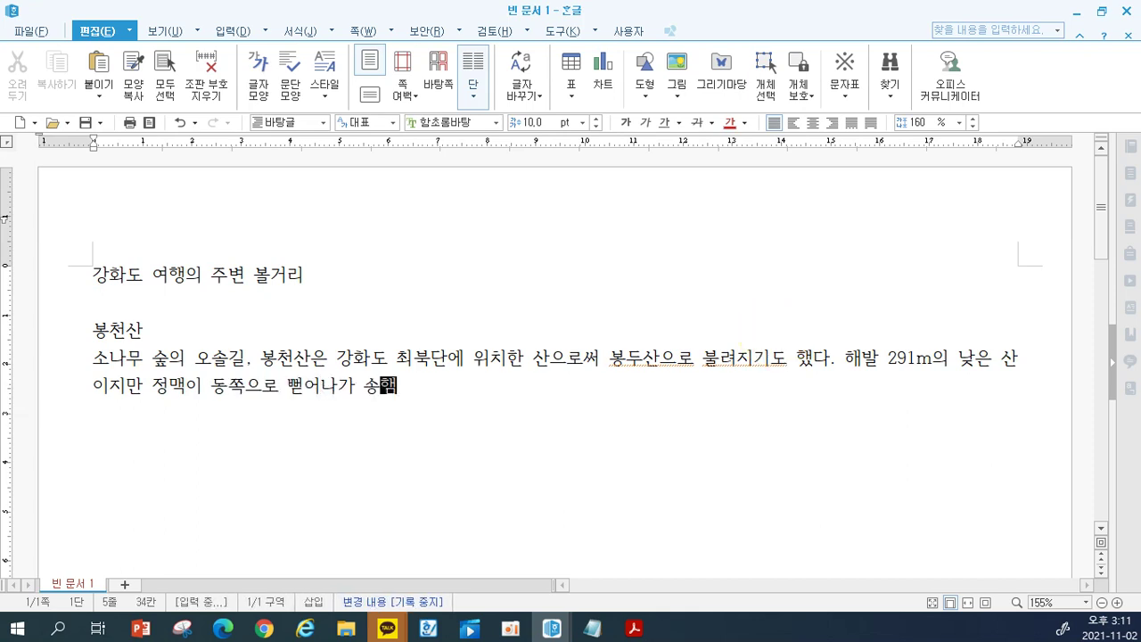
type("면 양오리의 드양ㅂㅗㅇ과 당산")
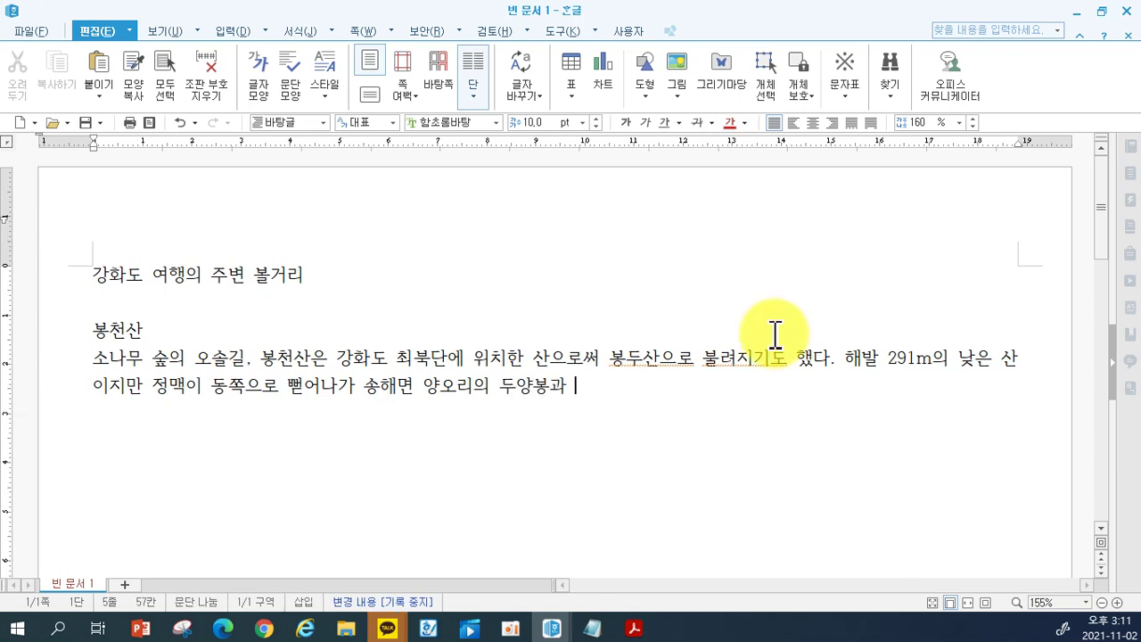
type("리의 오")
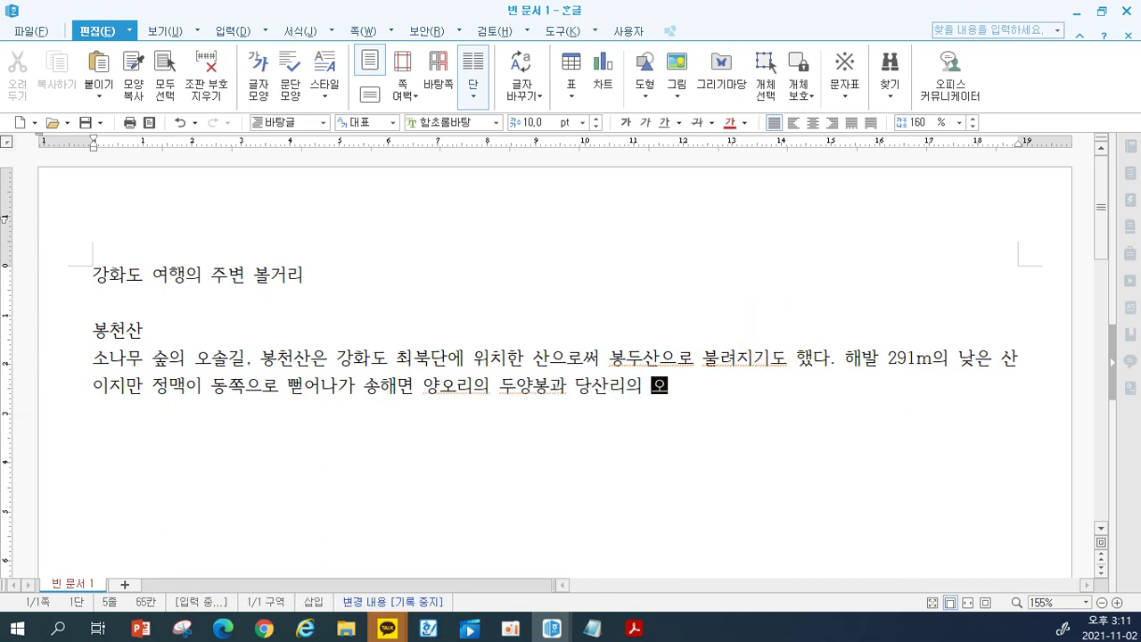
type("ㄱ녀봉의")
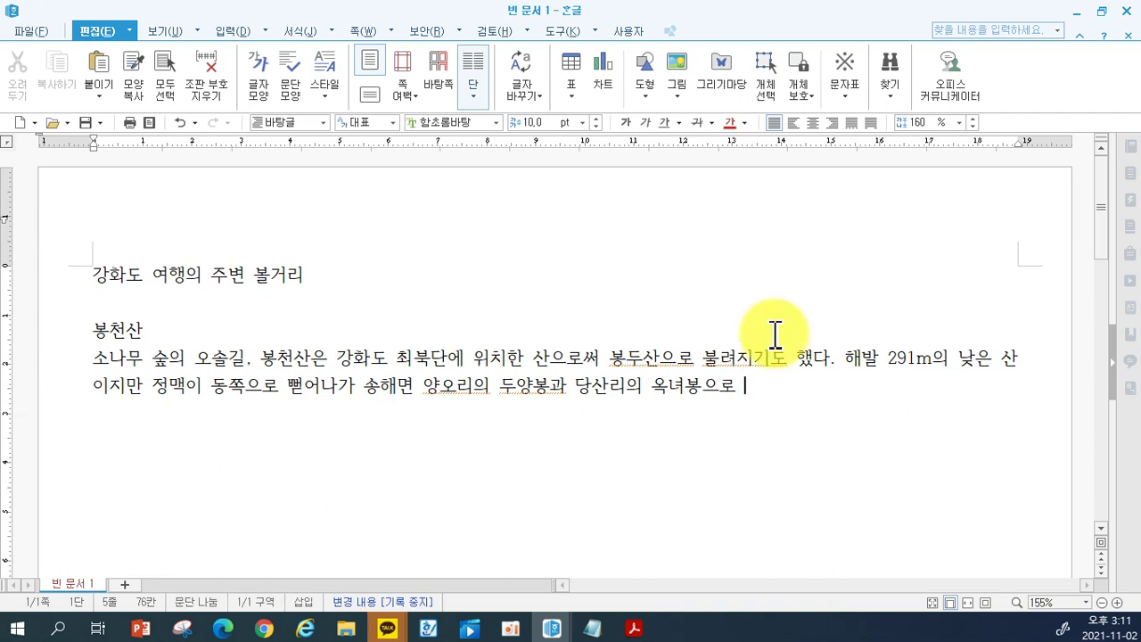
key("BackSpace")
type("ㄹ 이")
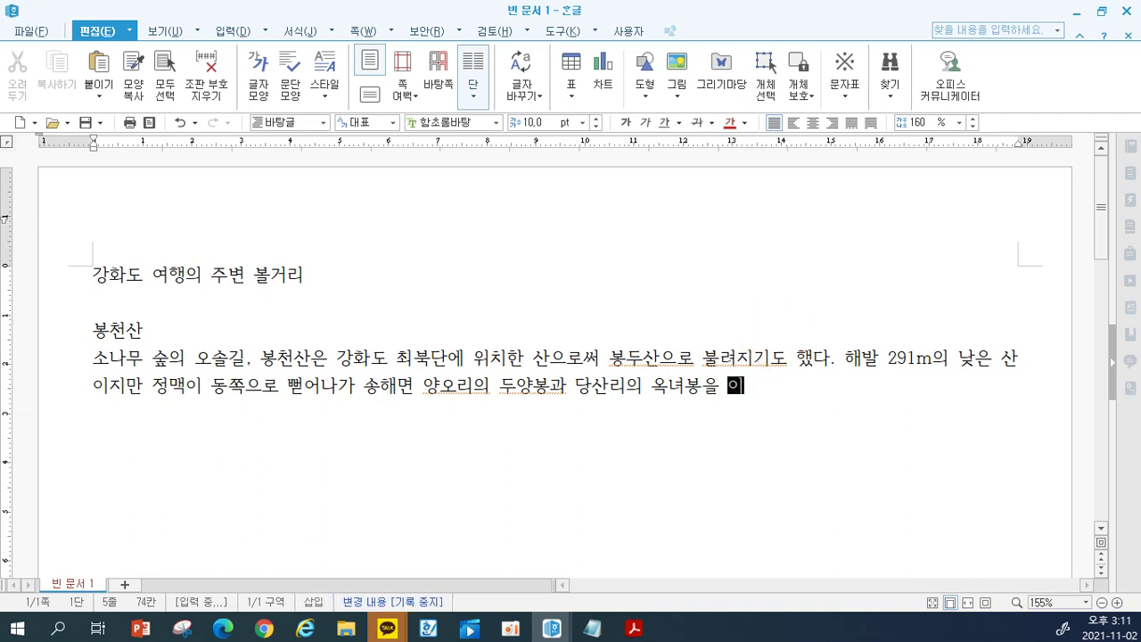
type("루어ㅆ고,")
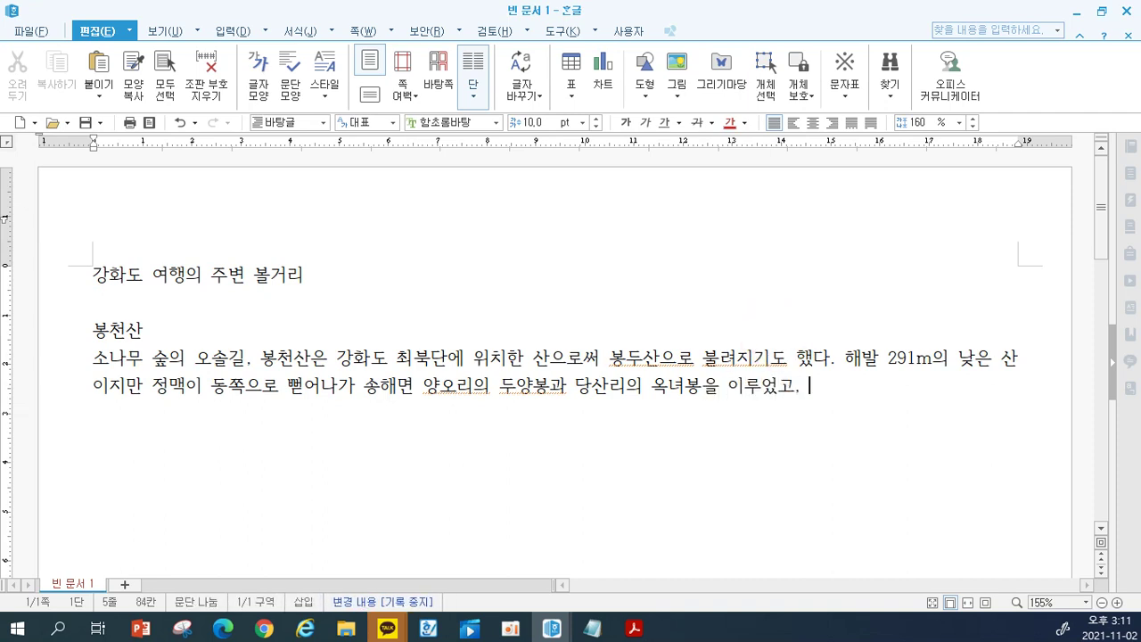
key("BackSpace")
Complete the sentence about the mountain's ridges with "북쪽 줄기가 당산리에 있는 용계산의 난봉을 형성한다".
type("북쪽 줄기가")
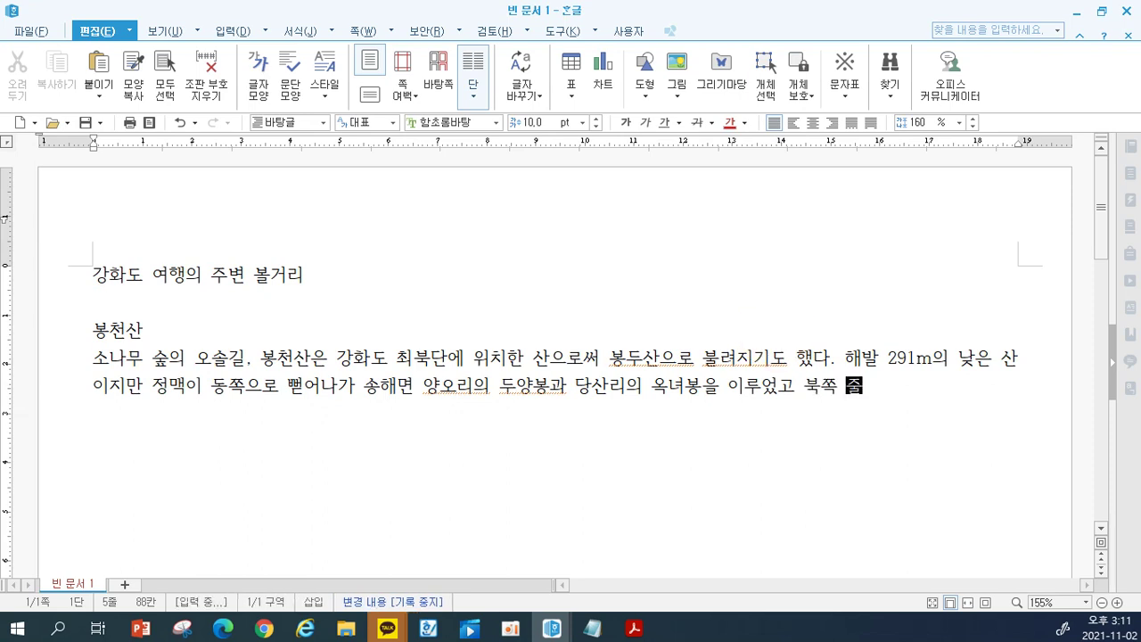
type(" 당산리에")
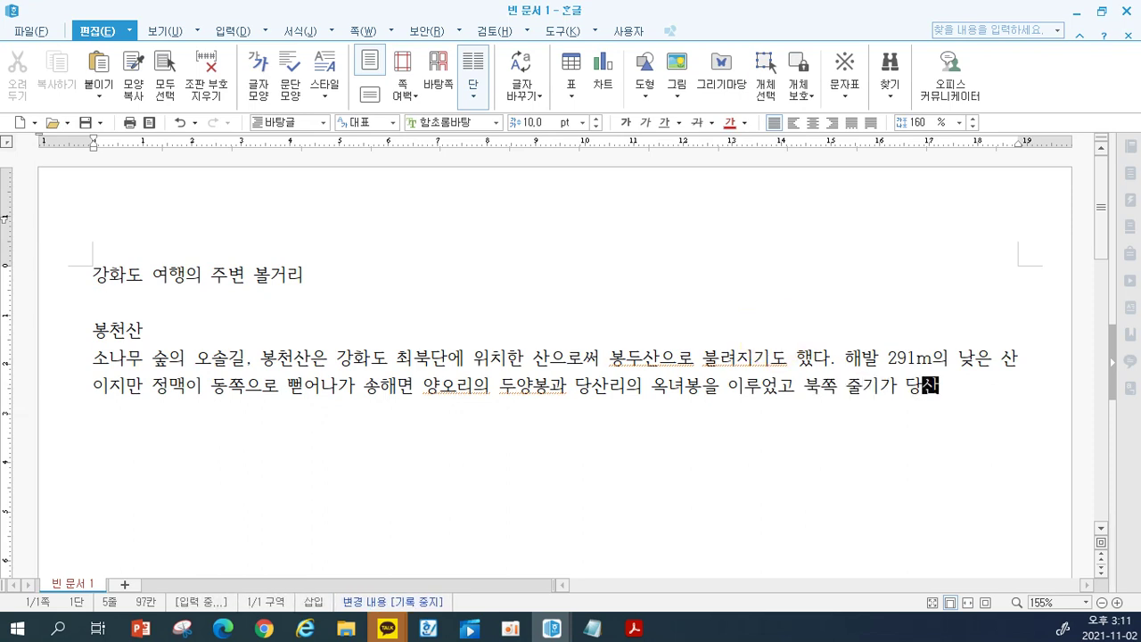
type(" d.")
key("BackSpace")
key("BackSpace")
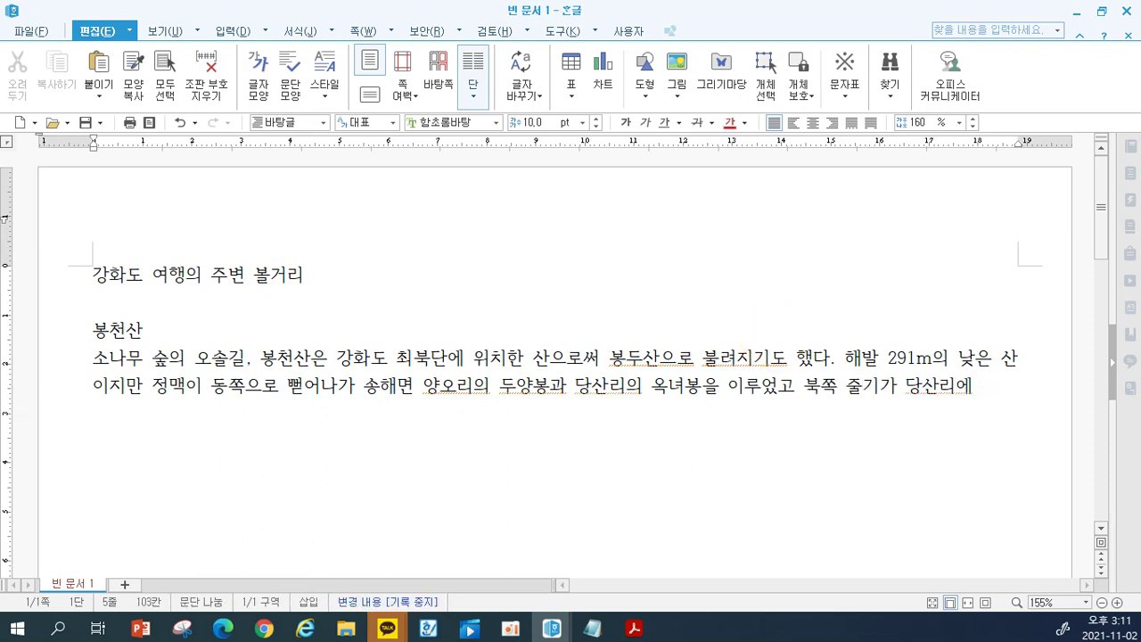
type("이")
type("는 ")
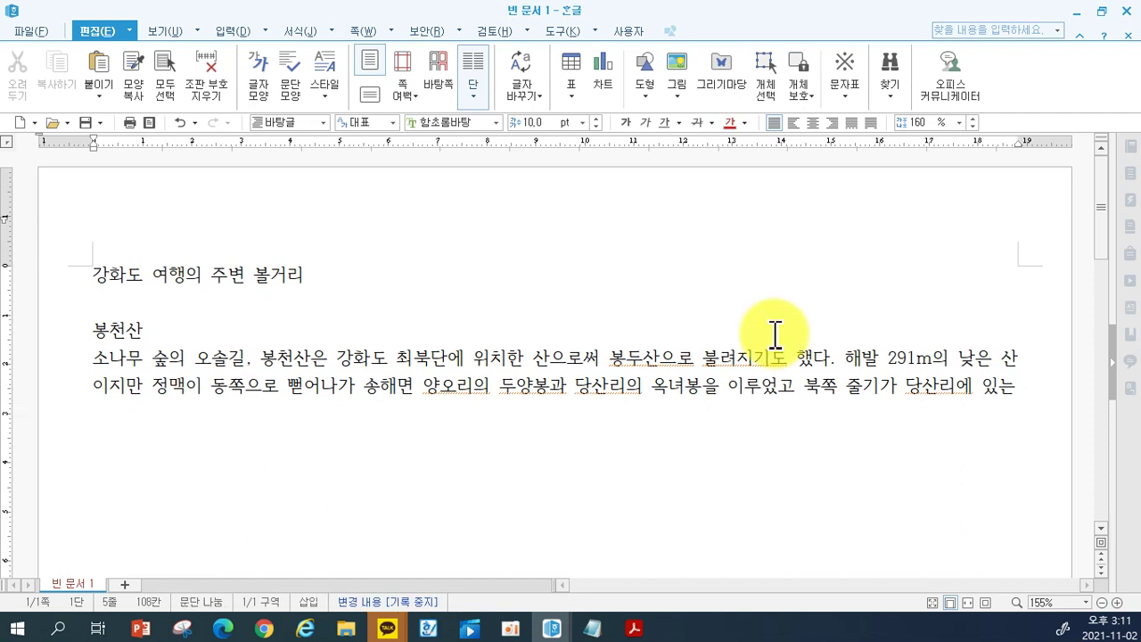
type("용계산의 ")
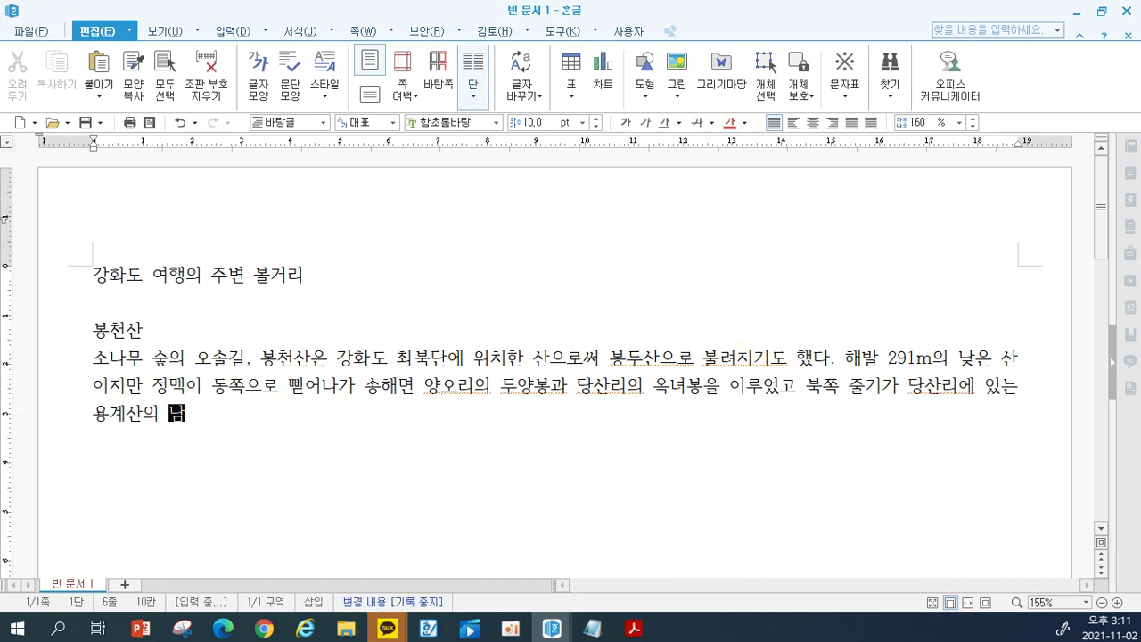
type("난봉을 형성해")
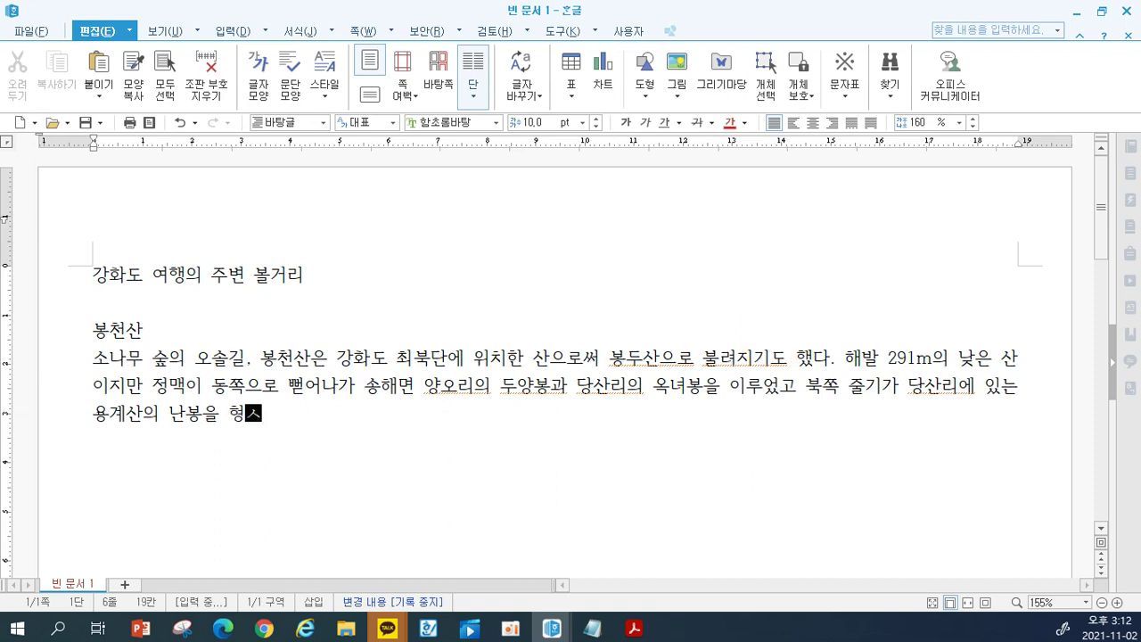
type("한다")
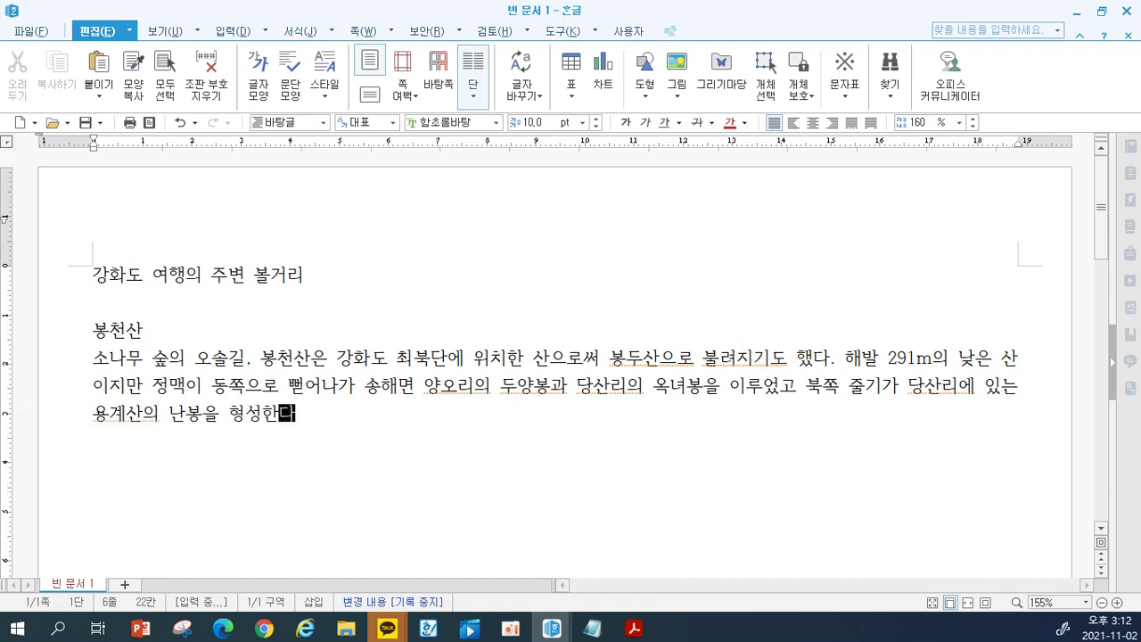
Add the sentence "또한 철산리의 벽력봉이 되어 동북쪽 해변 끝에 다다르는 등 대지를 넓게 품고 있다." to the 봉천산 paragraph.
type(". 또한 ")
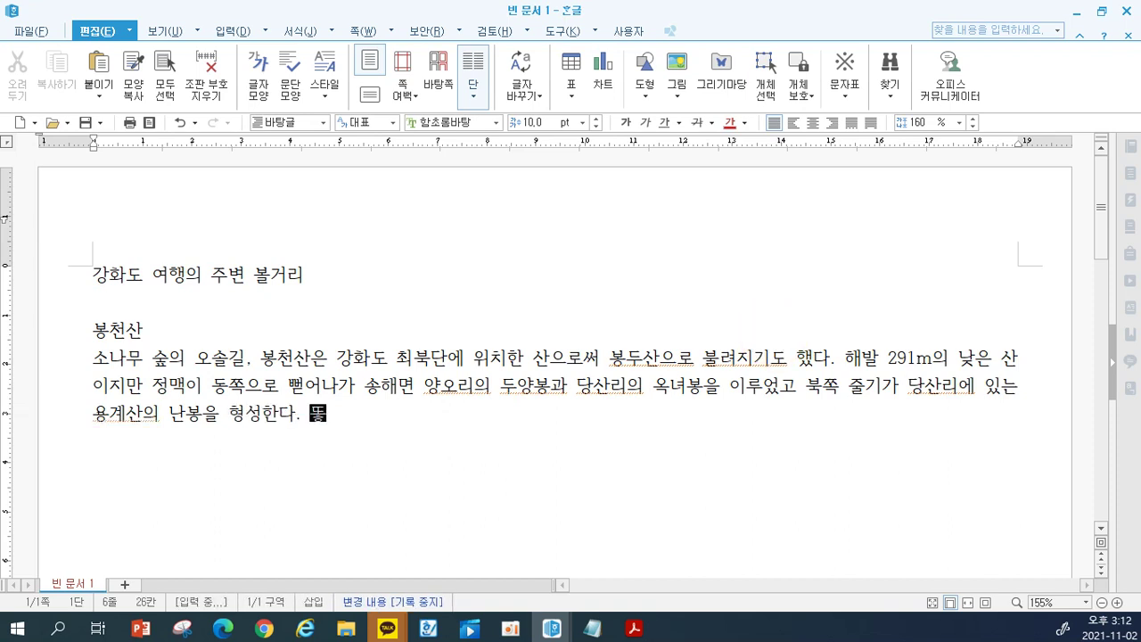
type("철")
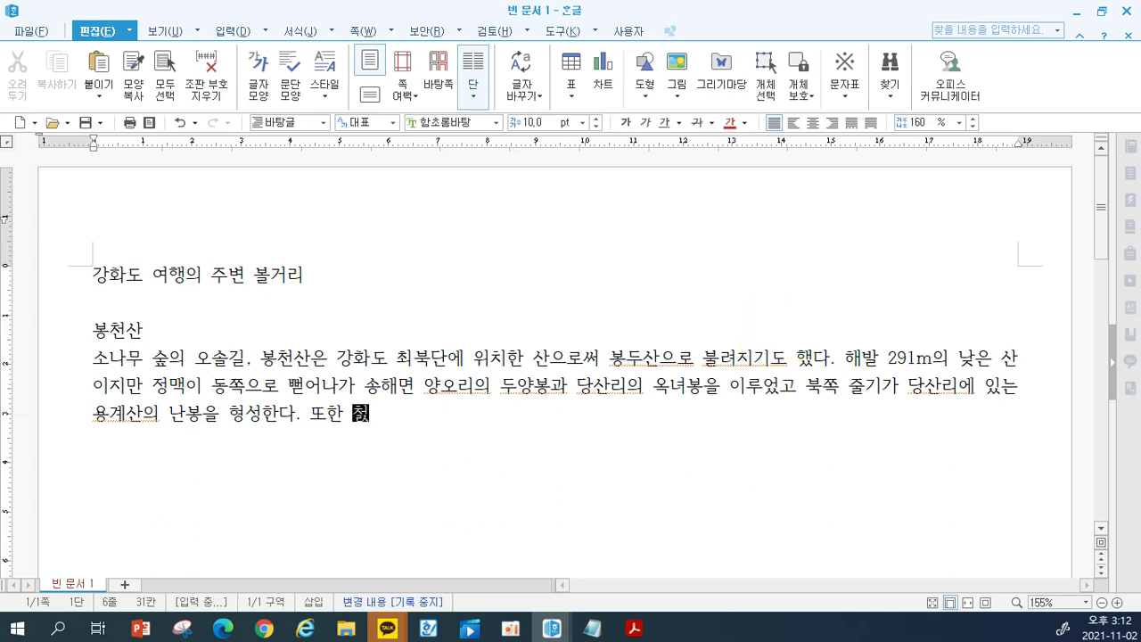
type("산리의 벽력봉이 되어 ")
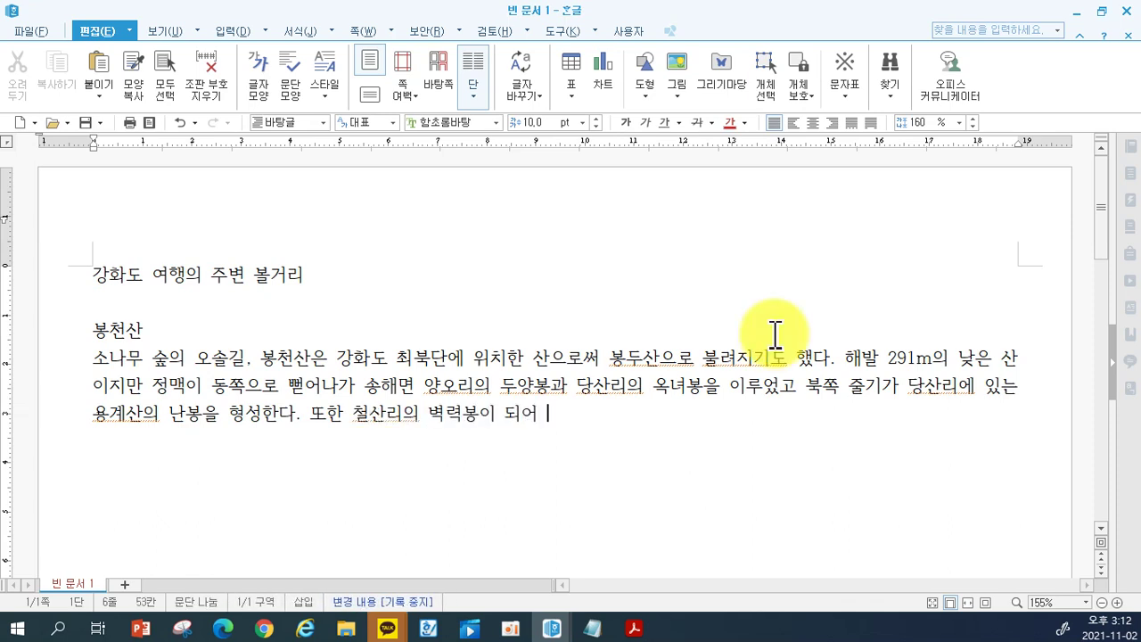
type("동북쪽 해안의")
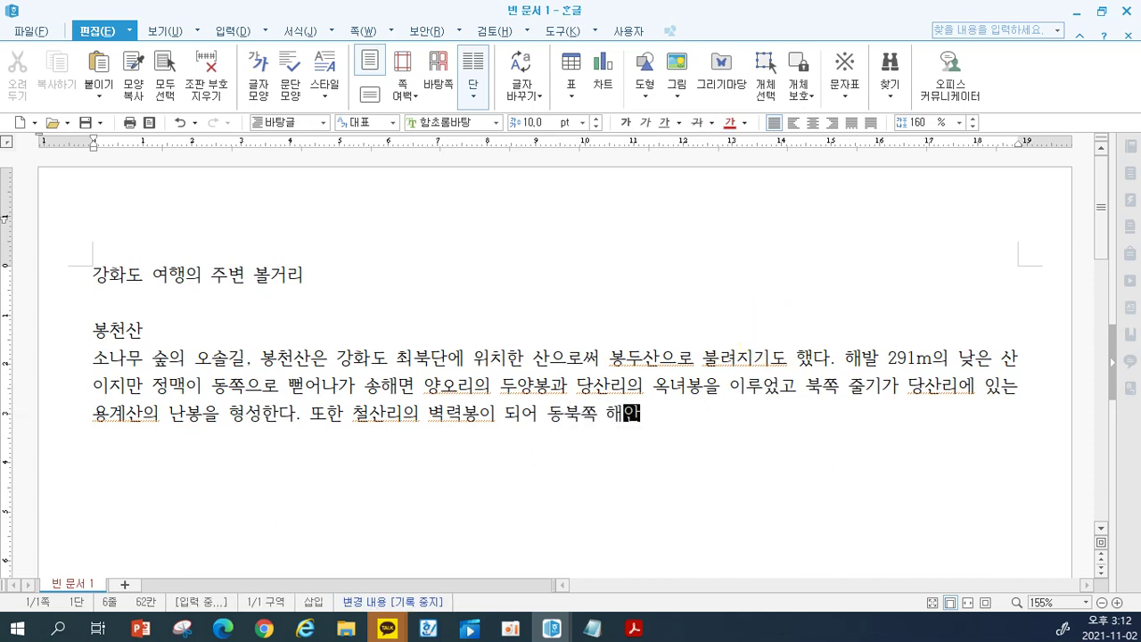
key("BackSpace")
key("BackSpace")
type("벼ㄴ 끝에 다다르")
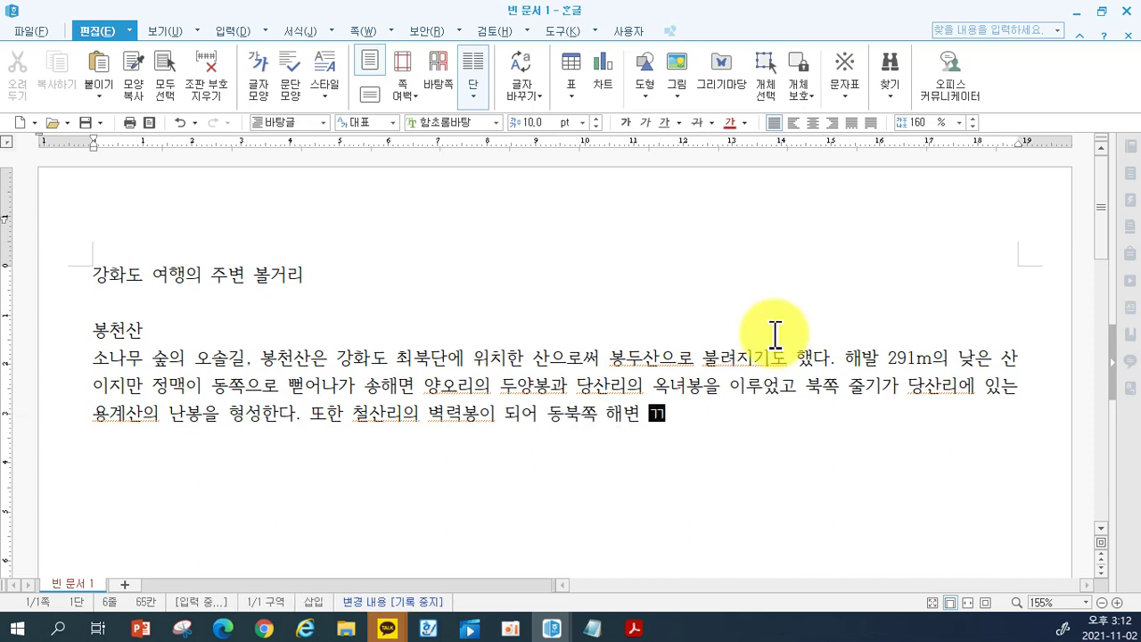
type("는 등")
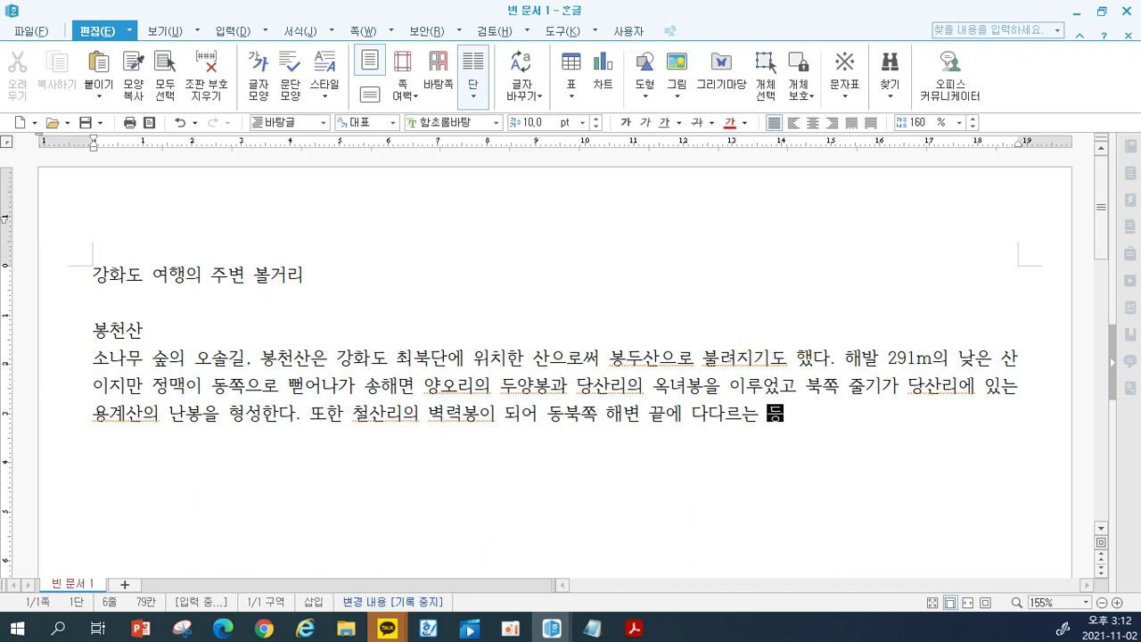
type(" 대첼를 ㄴㅓㄹㅂㄱㅔ 품고 있다. ")
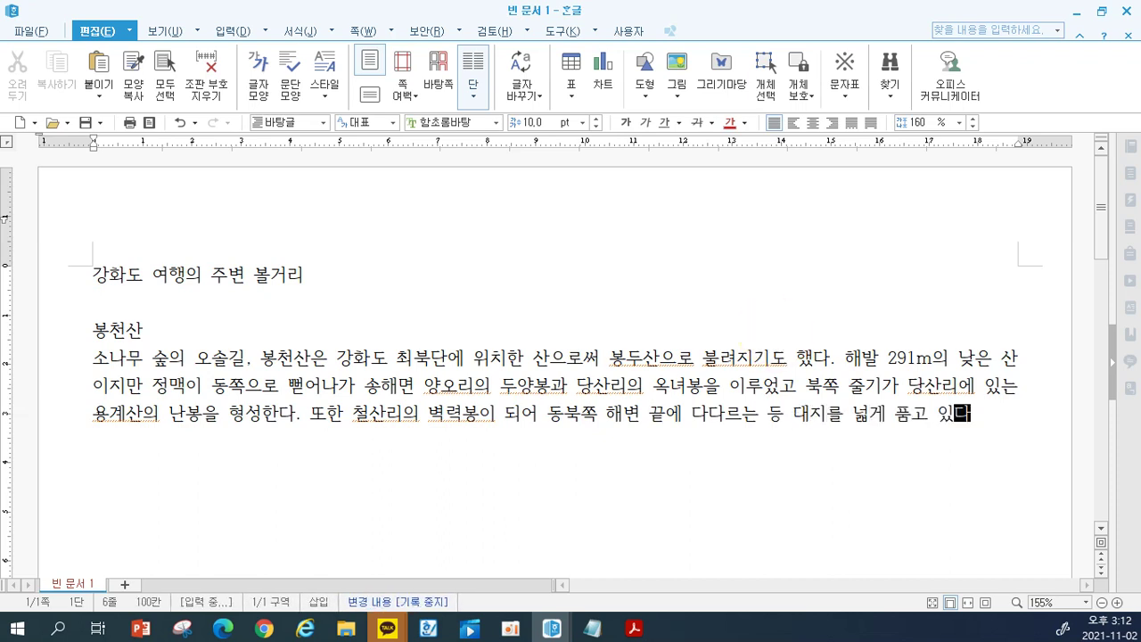
End the 봉천산 paragraph with "산 정상에 봉천대가 있는데 구전으로 전해 내려오는 얘기가 있다.".
type("산 정상에 봉ㅊ")
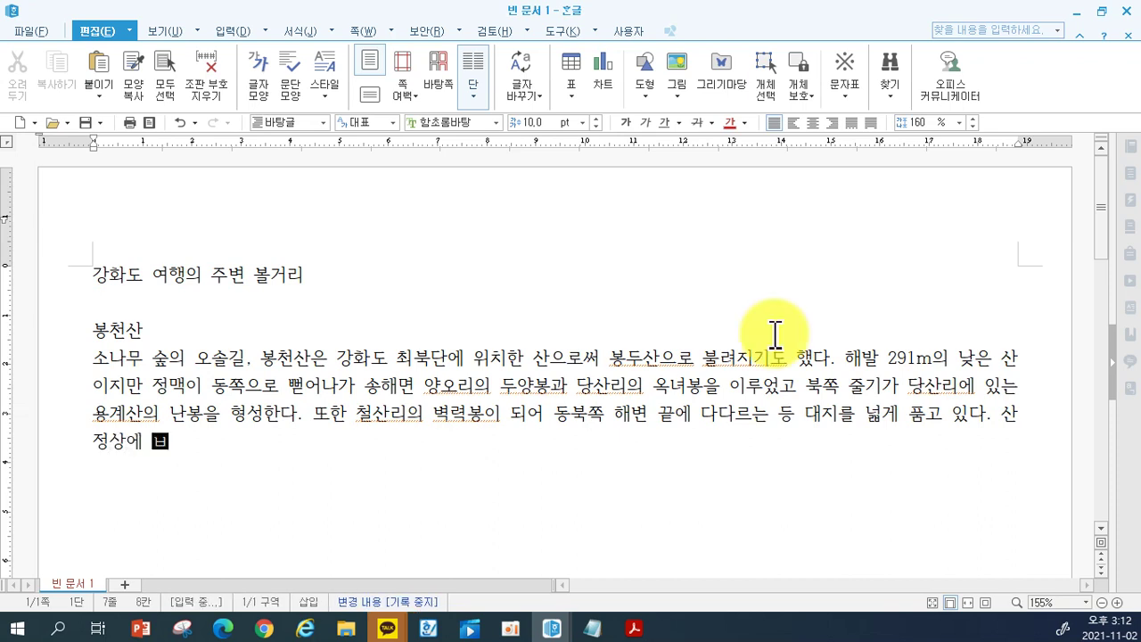
type("ㅓㄴ대가 있는데 ㄱ")
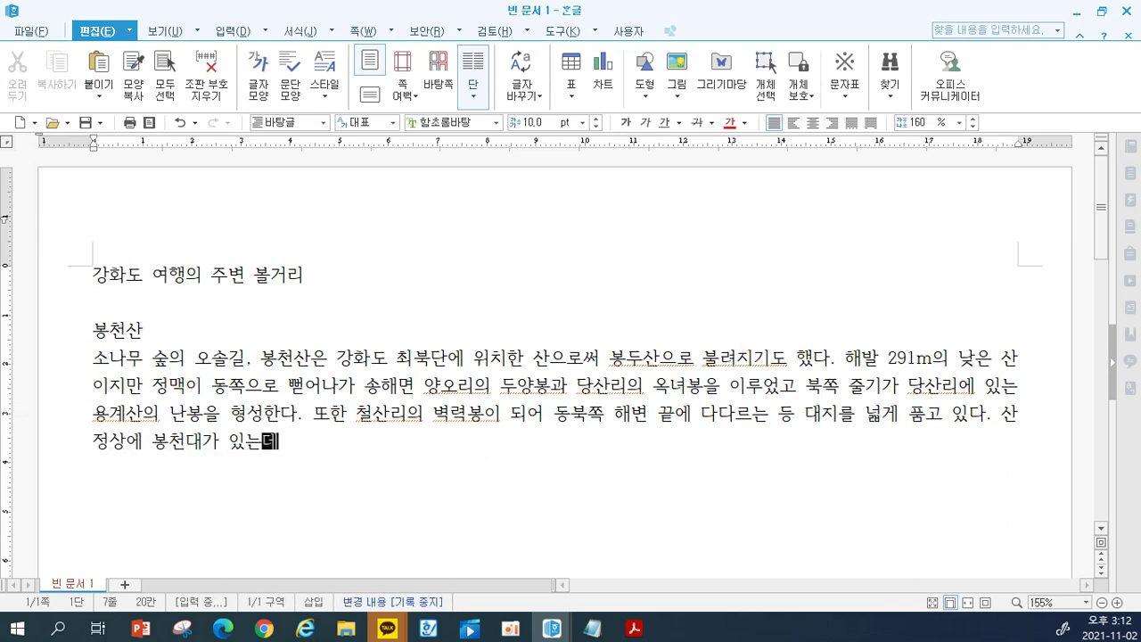
type("ㅜ전으로 전")
type("해 내려오는 ㅇ")
type("ㅒ기가")
type(" 있다.")
key("Return")
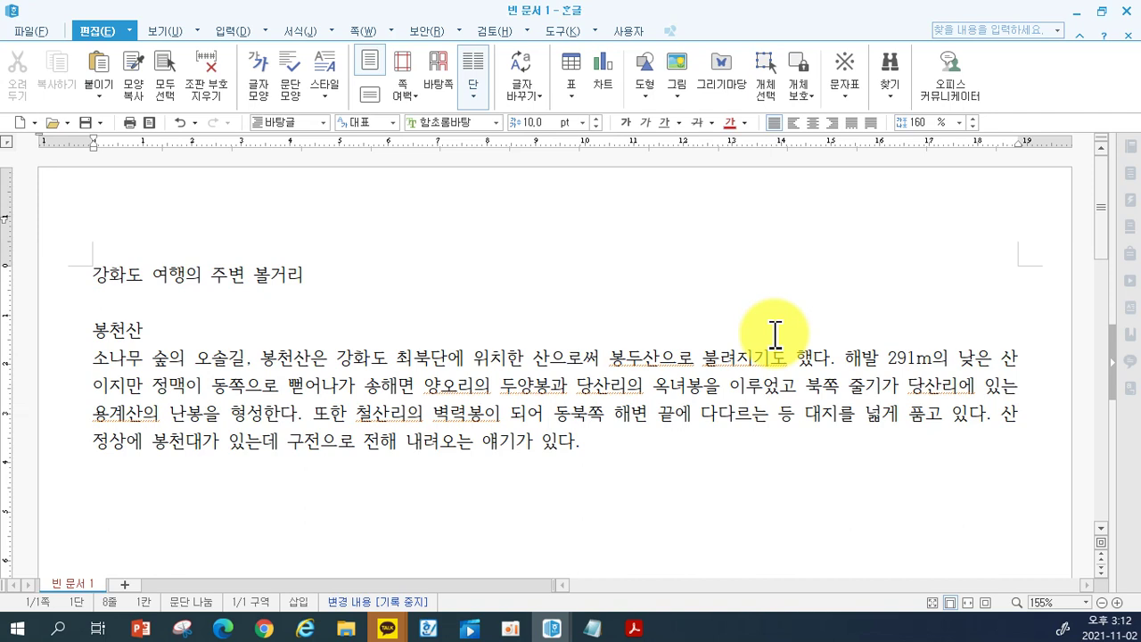
Add the heading "초지진" and the sentence "이곳은 해상으로부터 침입하는 외적을 막기 위하여 조선 효종 7년(1656)에 구축한 요새이다." below the 봉천산 paragraph.
key("Return")
type("초지진")
type("이곳은 해상ㅇ")
type("로부터 침입ㄹ")
key("BackSpace")
type("하는")
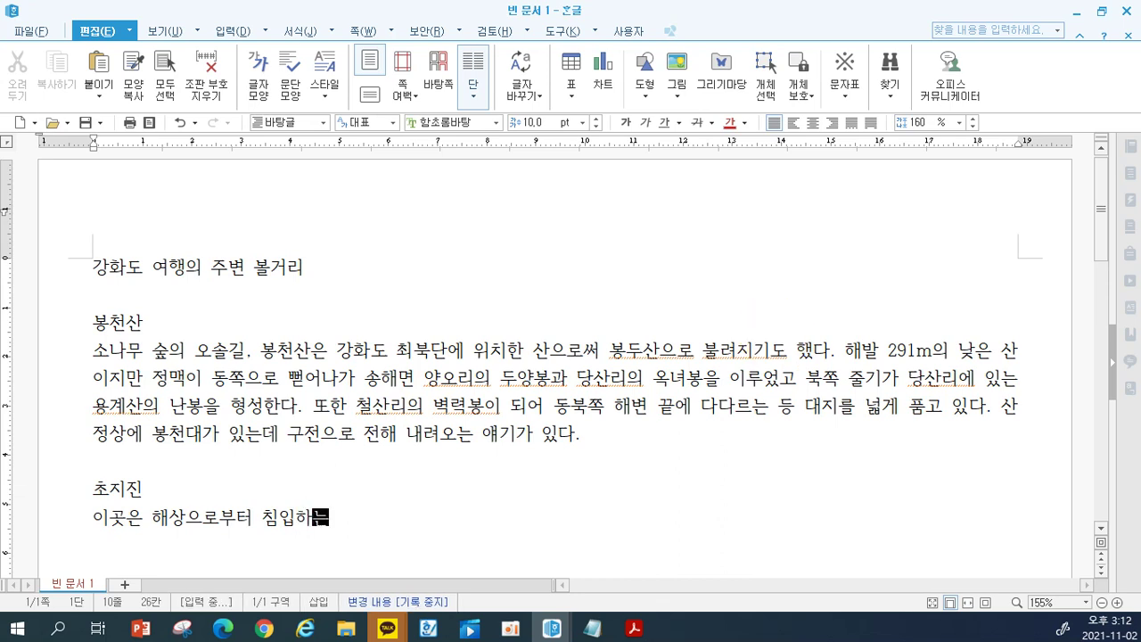
type(" 외적을 막기 위")
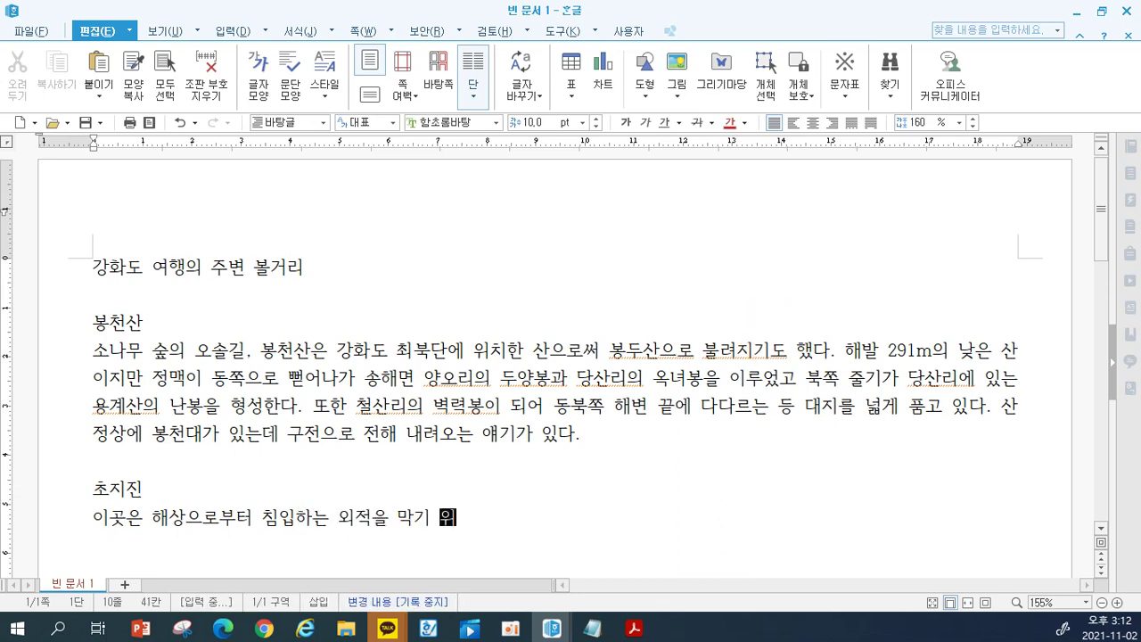
type("하여 조서ㄴ 효조ㅇ 7년(19")
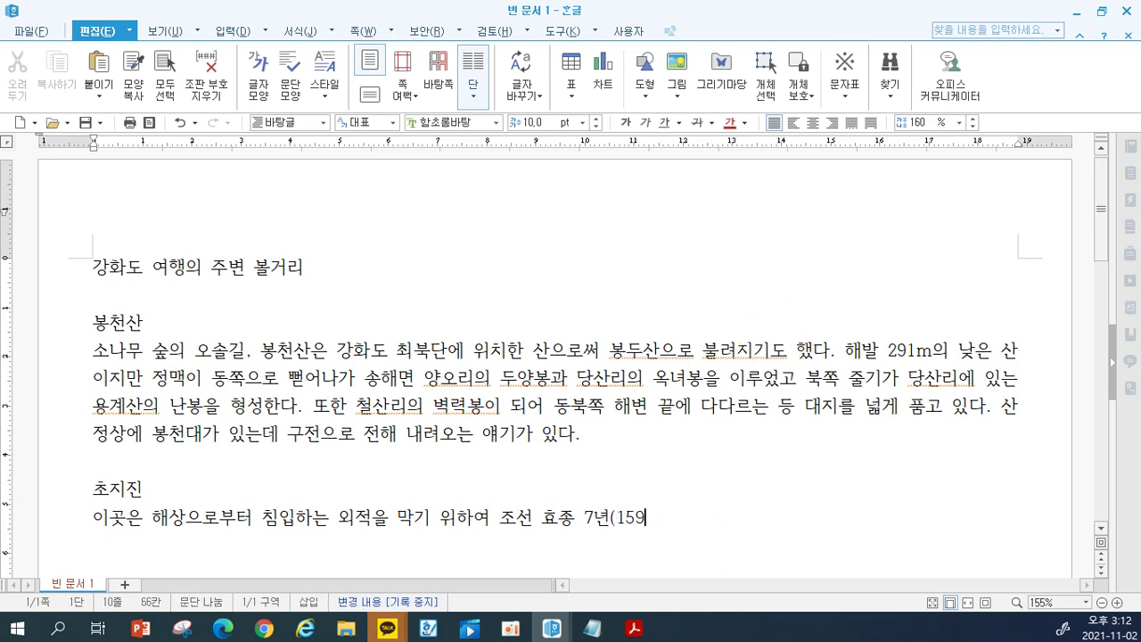
type("56")
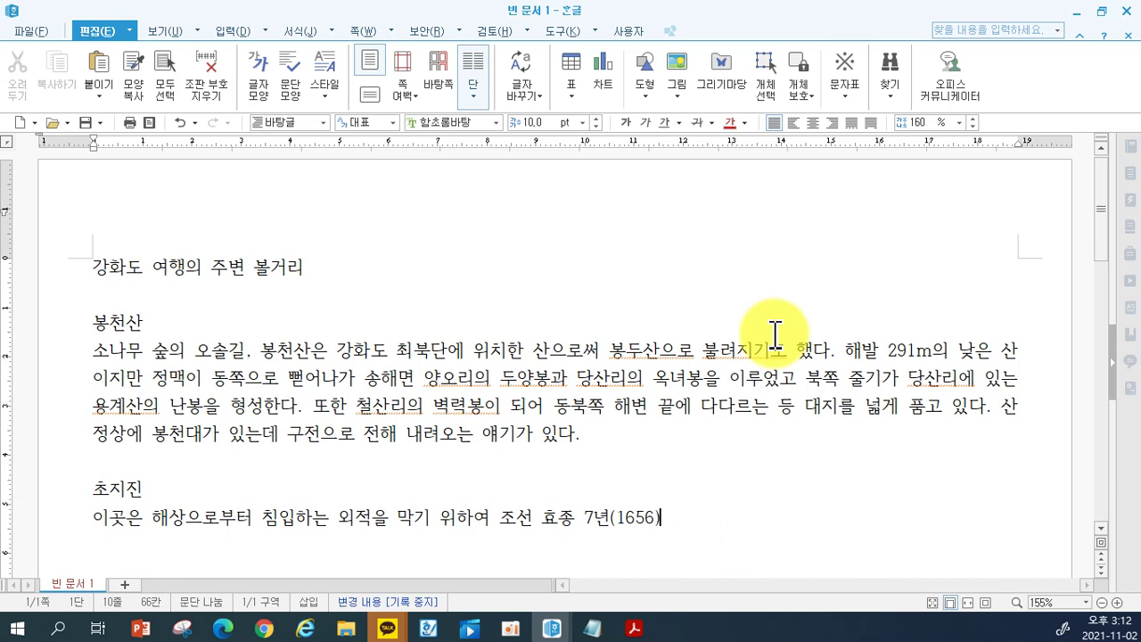
type(")에 구축한 ㅇ")
type("ㅛ생")
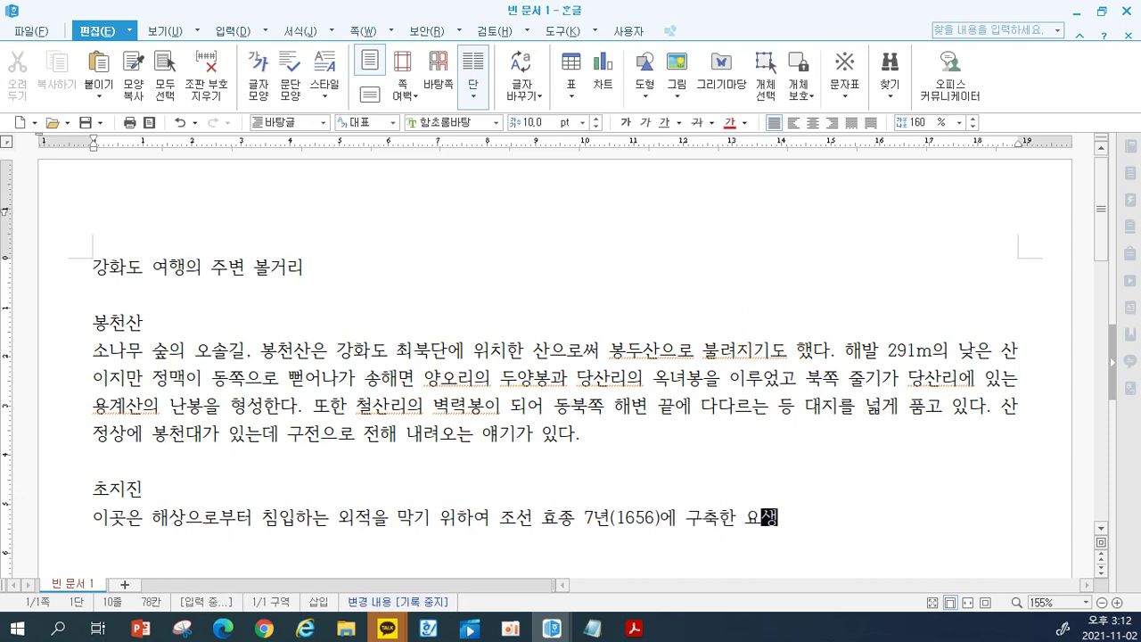
type("ㅣ다. 고종3년(")
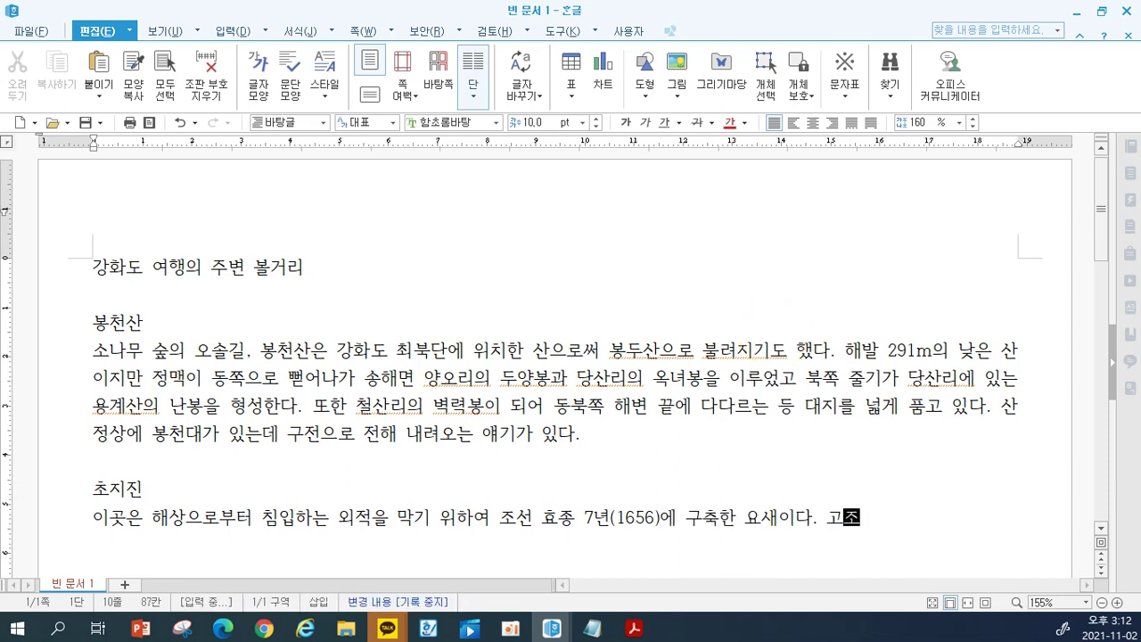
Continue the 초지진 paragraph with "고종3년(1866) 10월 천주교 탄압을 구실로 침입한 프랑스군(로즈)극동함대".
type("19")
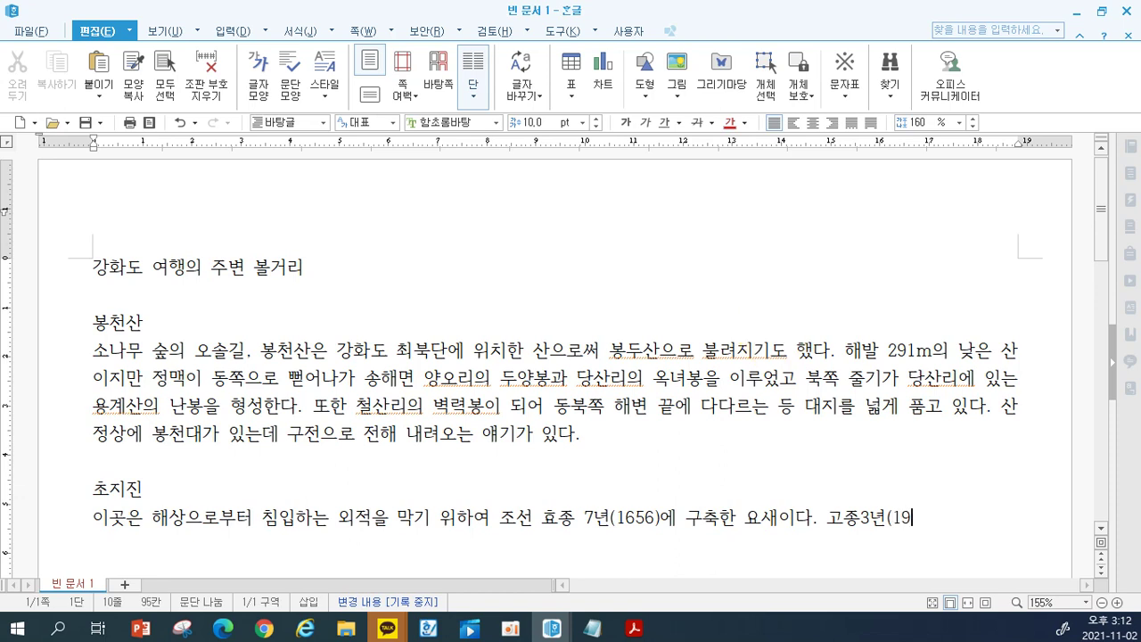
key("BackSpace")
type("866)")
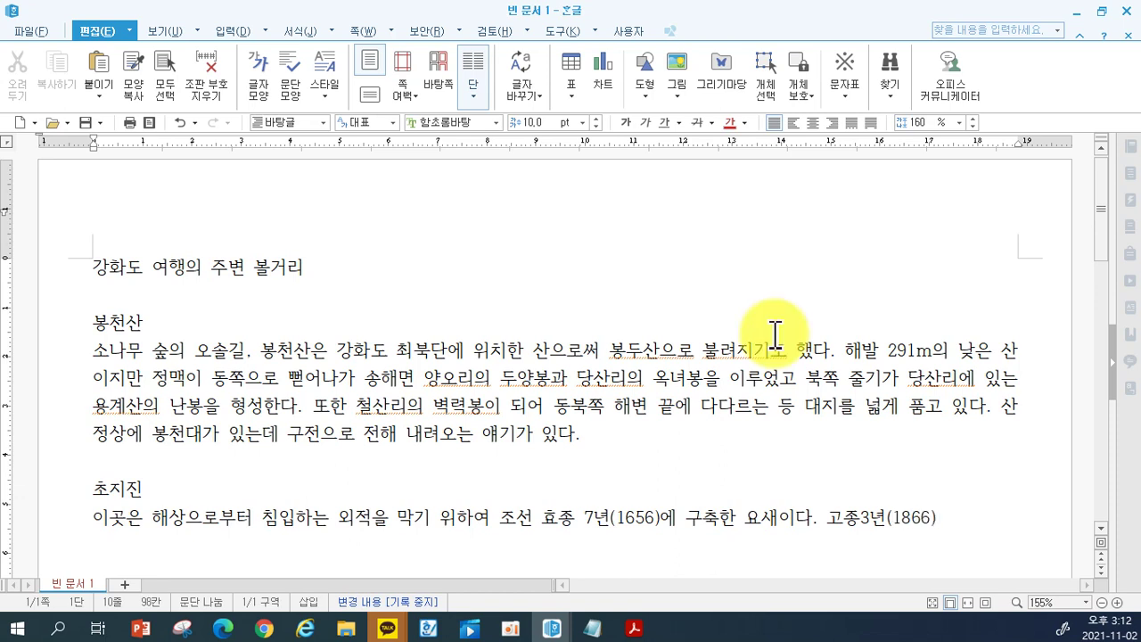
type(" 10월 천")
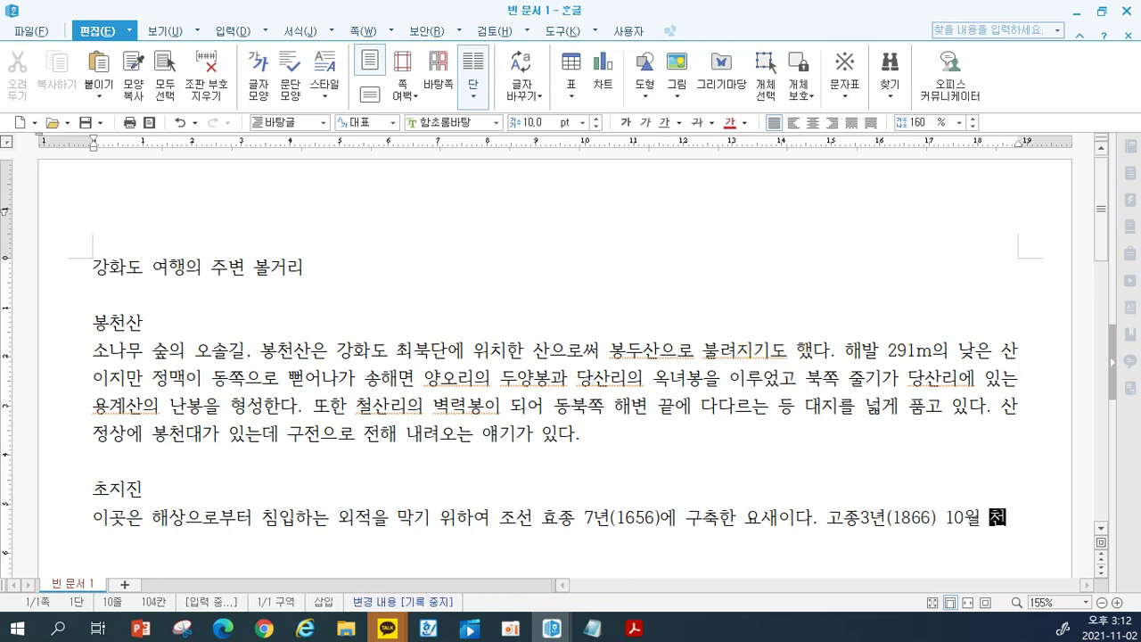
type("주교 타ㄴ압을 구실로 침ㅇ")
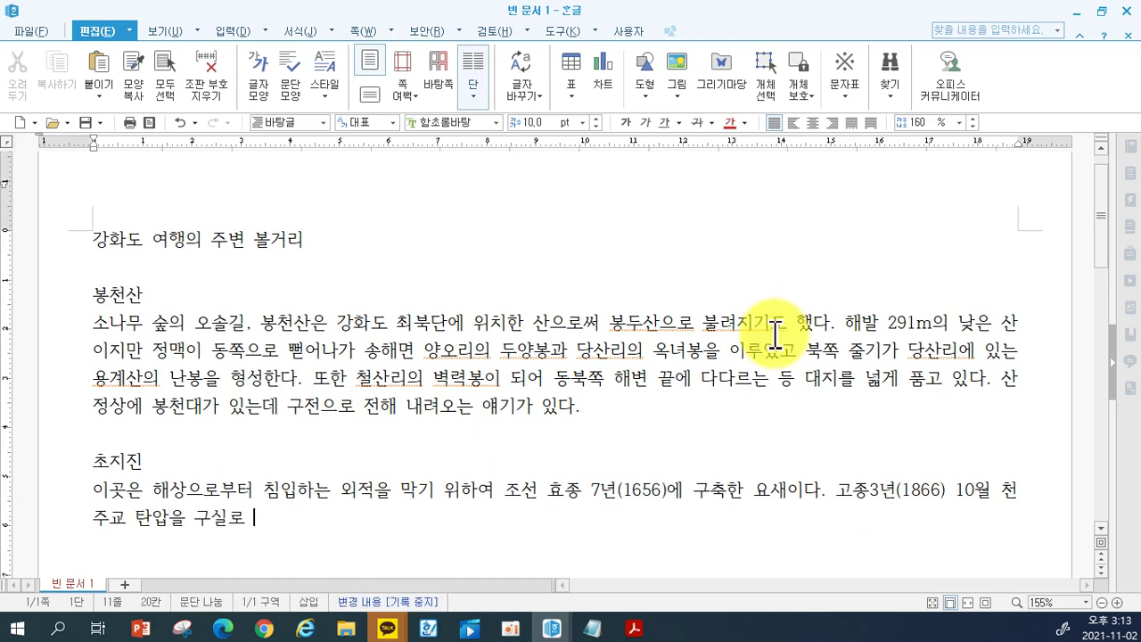
type("입한 프")
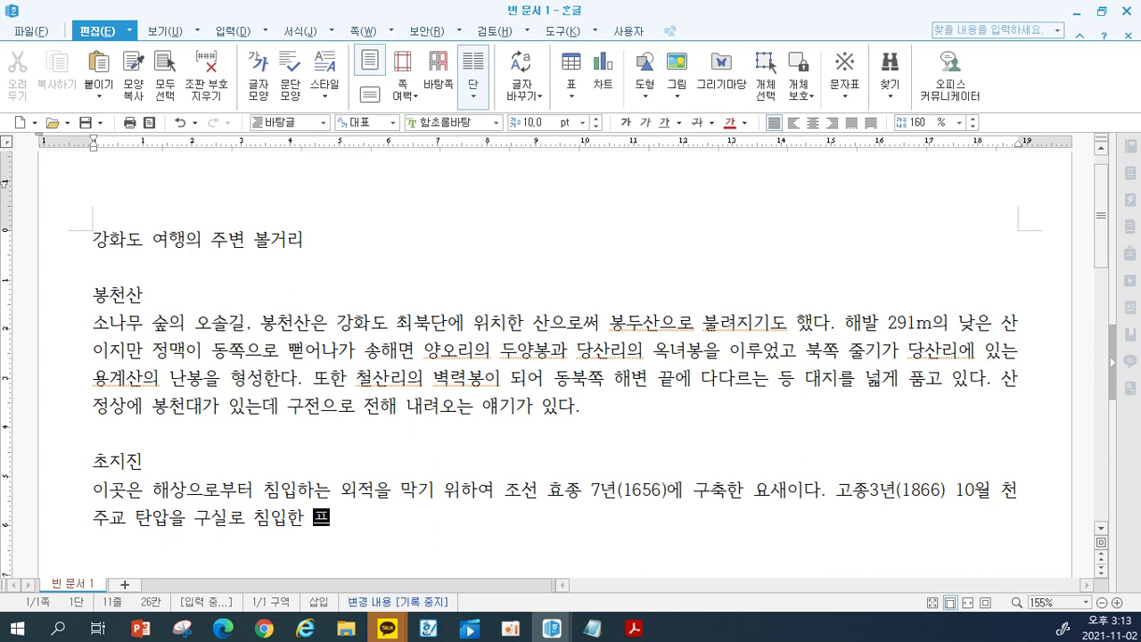
type("랑ㅅ군(로즈)그")
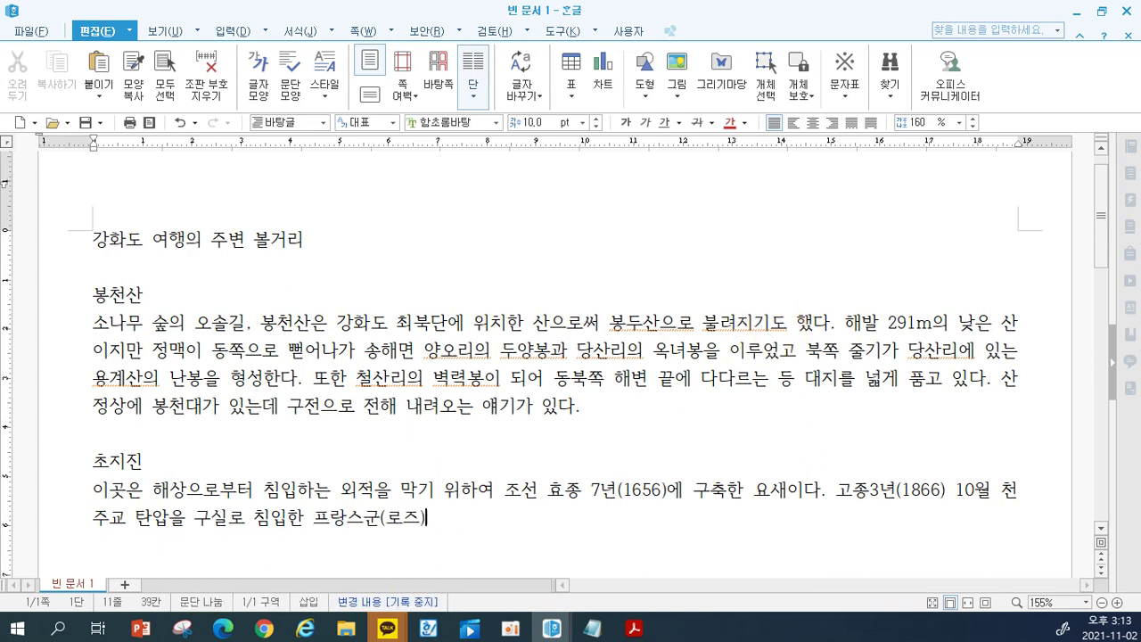
type("ㄱ동ㅎㅏㅁㄷ")
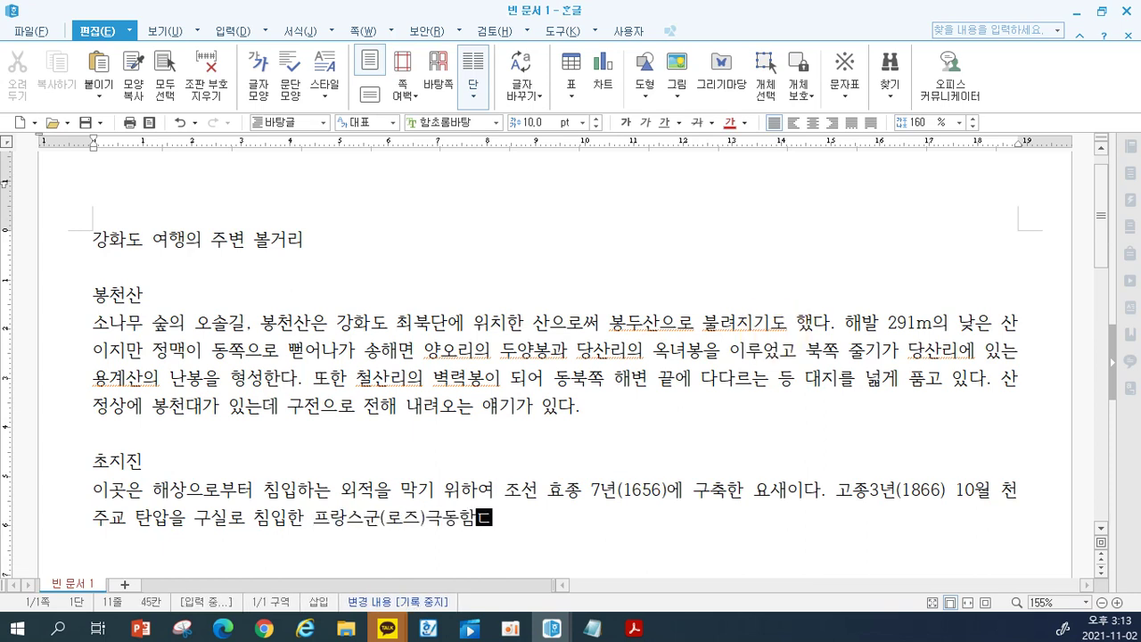
Extend the 초지진 sentence with "및 고종 8년(1866) 4월에 통상을 강요하며 내침한 미국(로저스)아세아 함대".
type("ㅐ 및 고종 7")
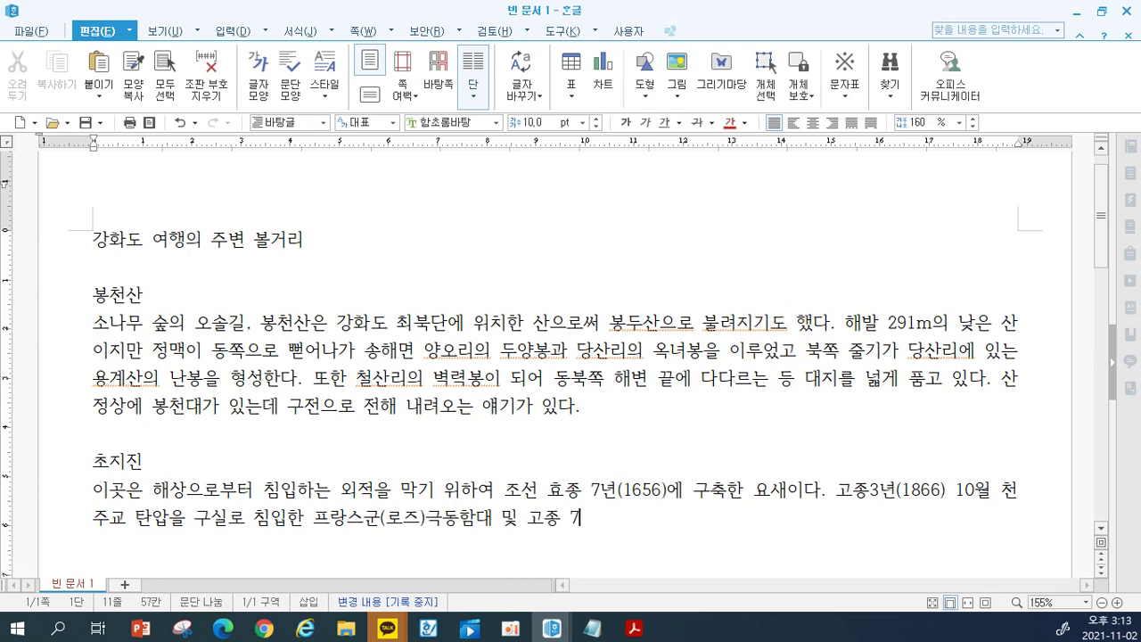
type("8년(")
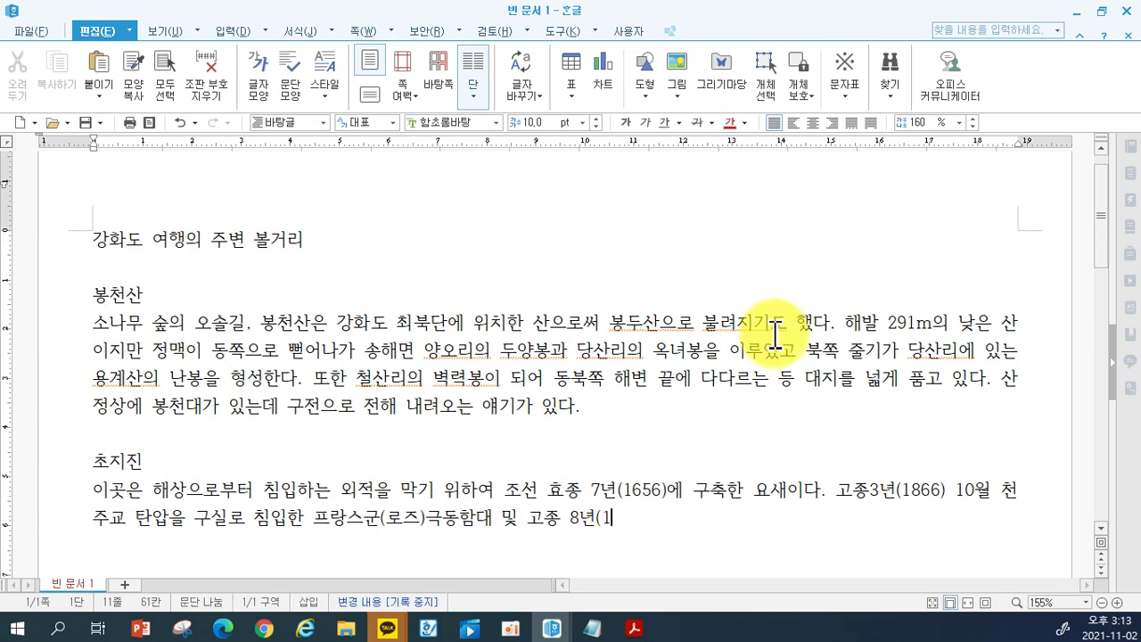
type("19")
type("66)")
type(" 4월에 통상오")
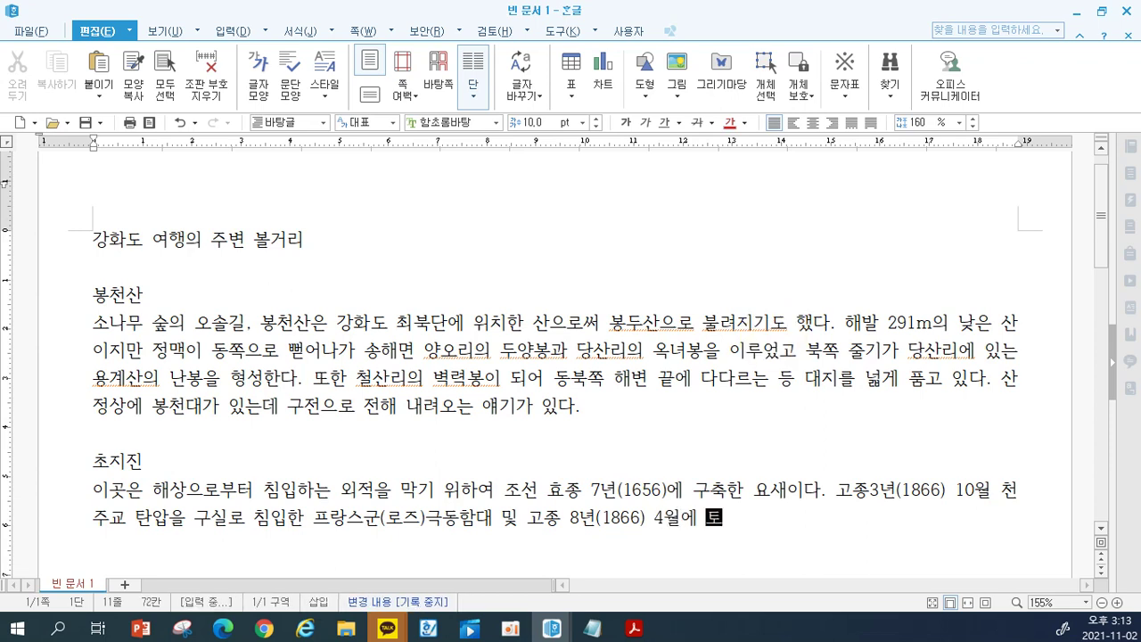
type("을 강요하며 ")
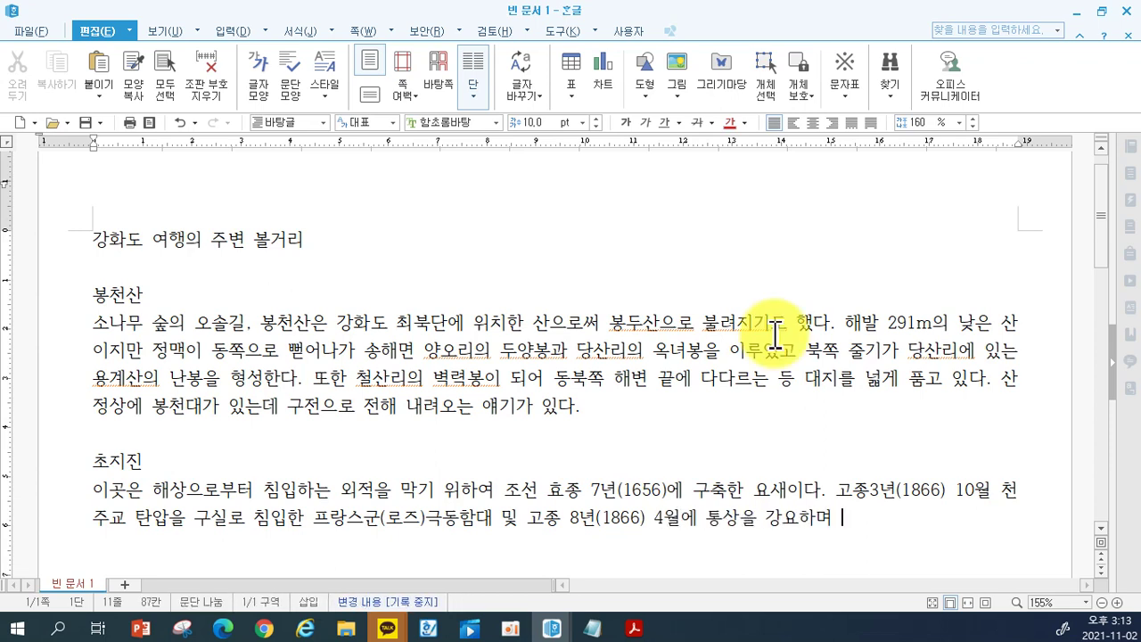
type("낯침한 미국(로")
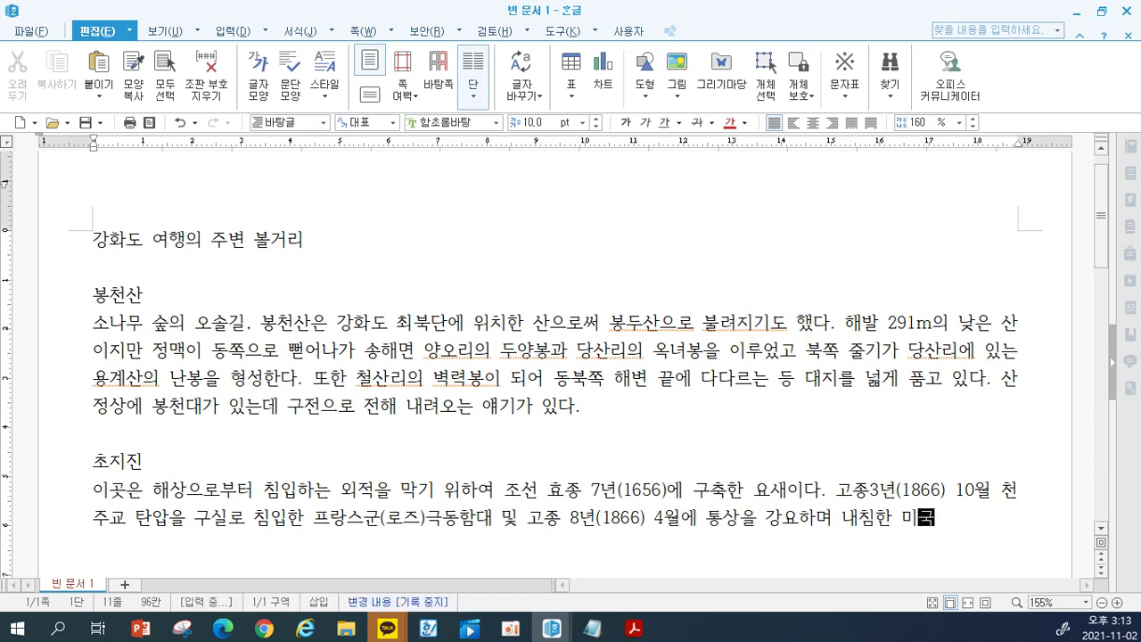
type("저스")
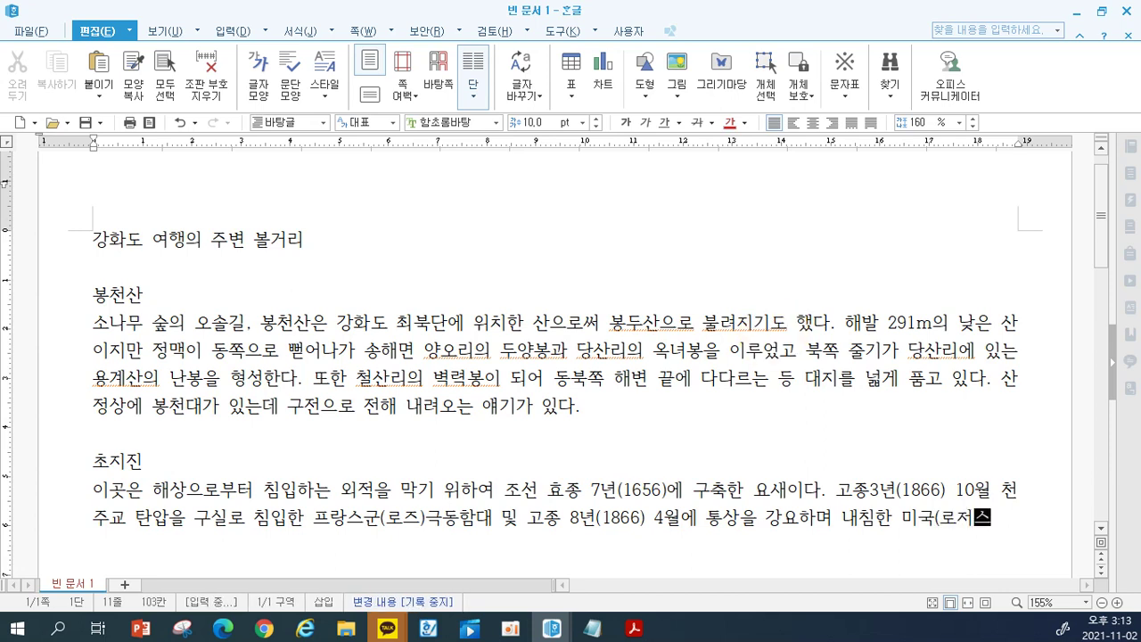
type(")아세아 함대. ")
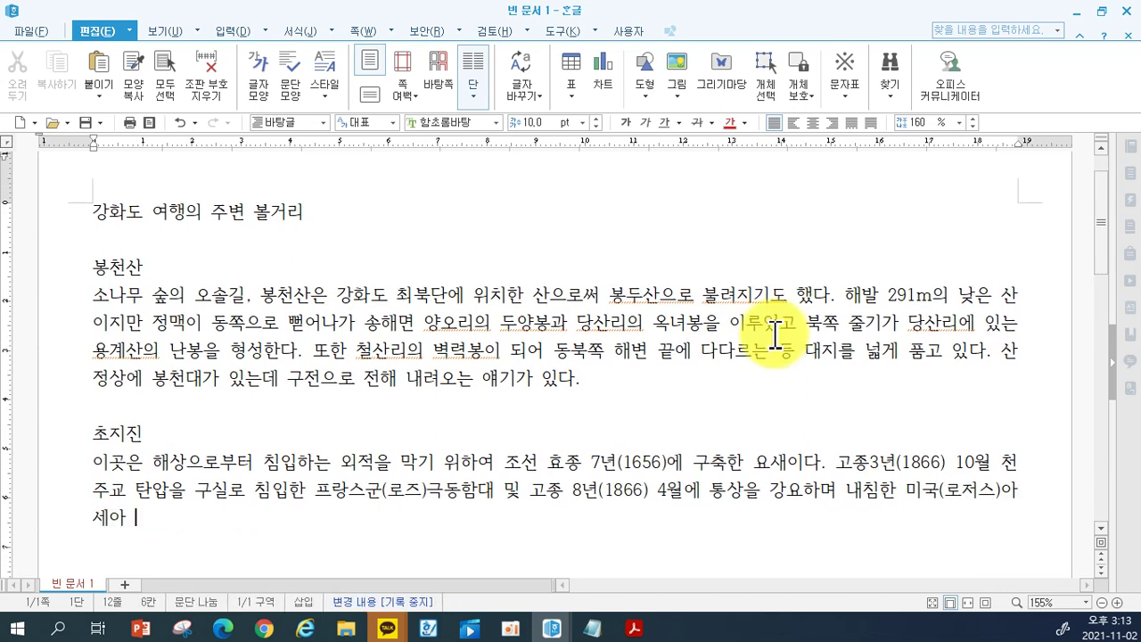
End the 초지진 paragraph with "고종 12년(1875) 8월 침공한 일본군함 운양호와 치열한 격전을 벌인 격전지이다." and add two line breaks.
type("고종 19")
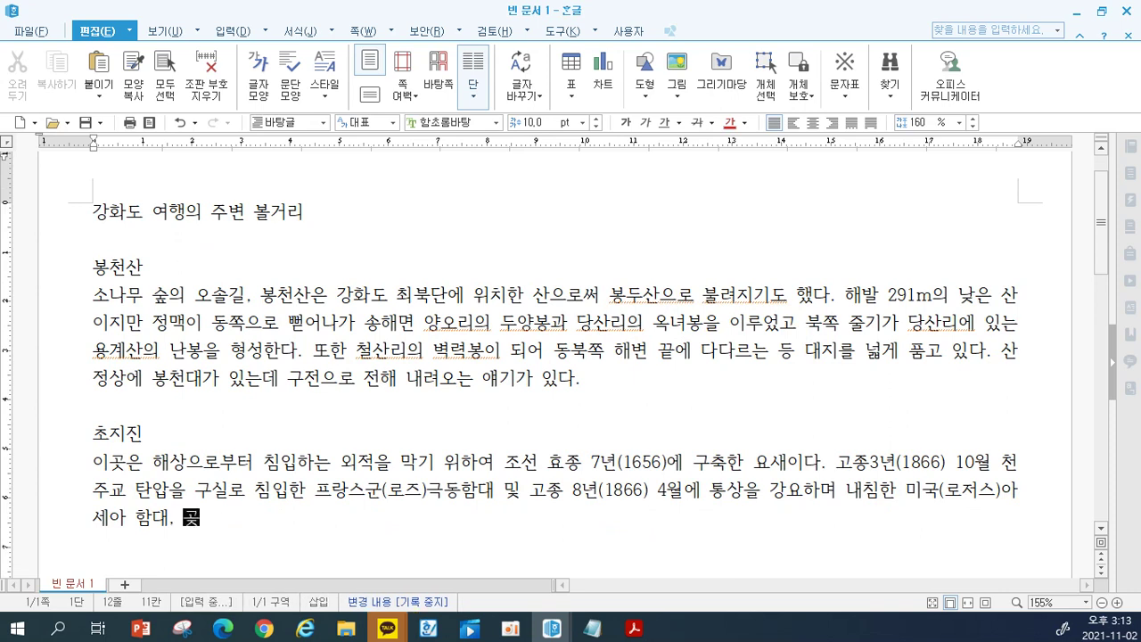
type("2년(")
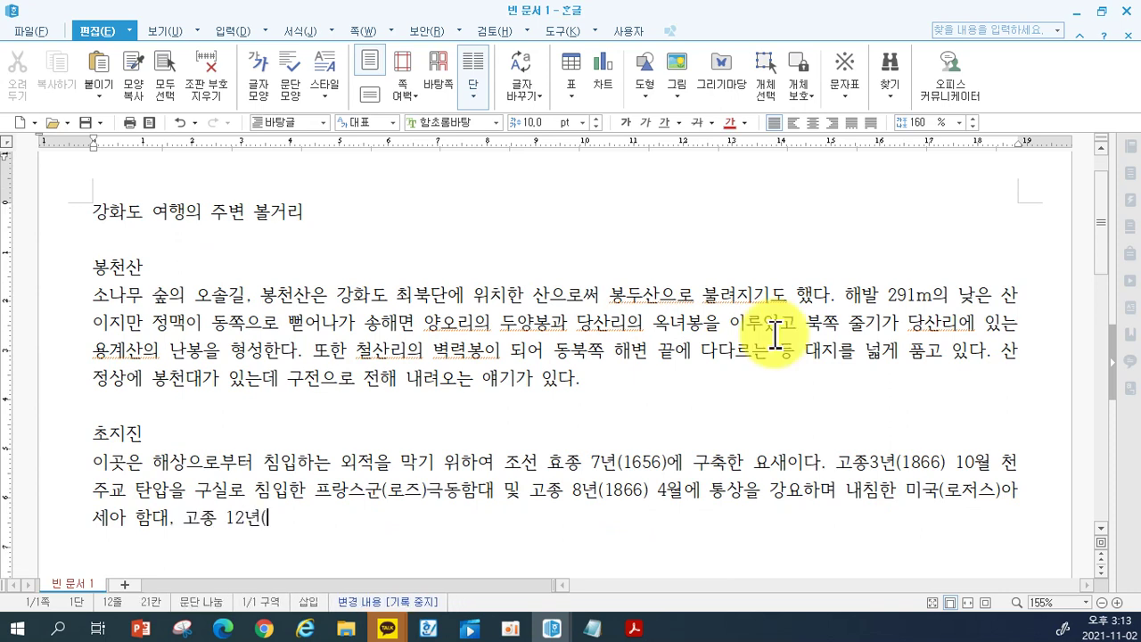
type("1875) 7")
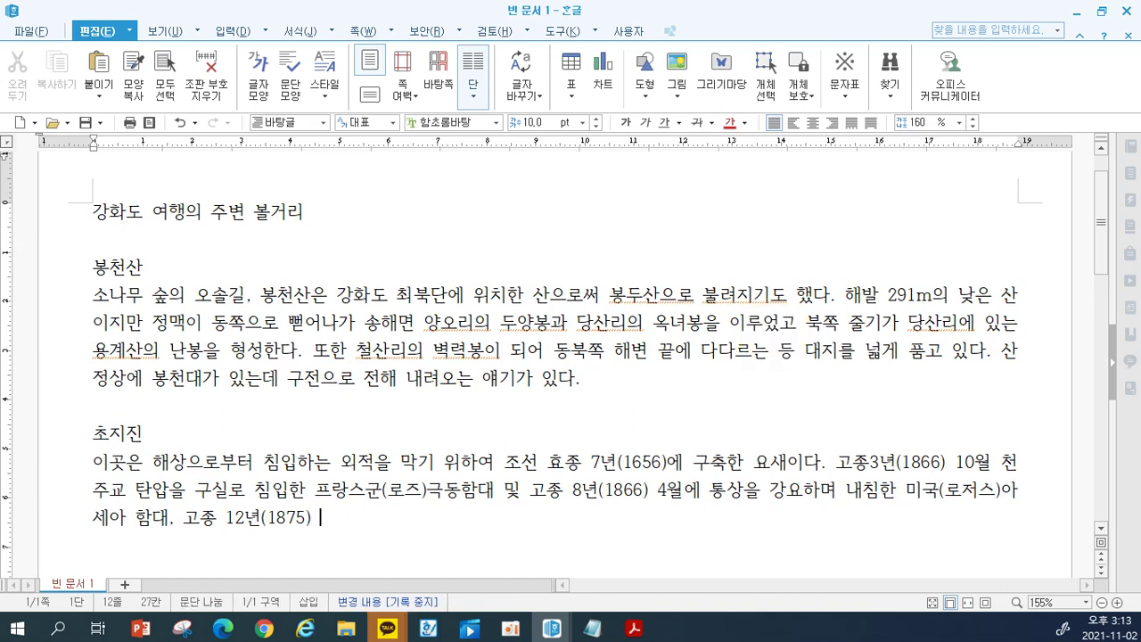
type("8월 ㅊ공한 ")
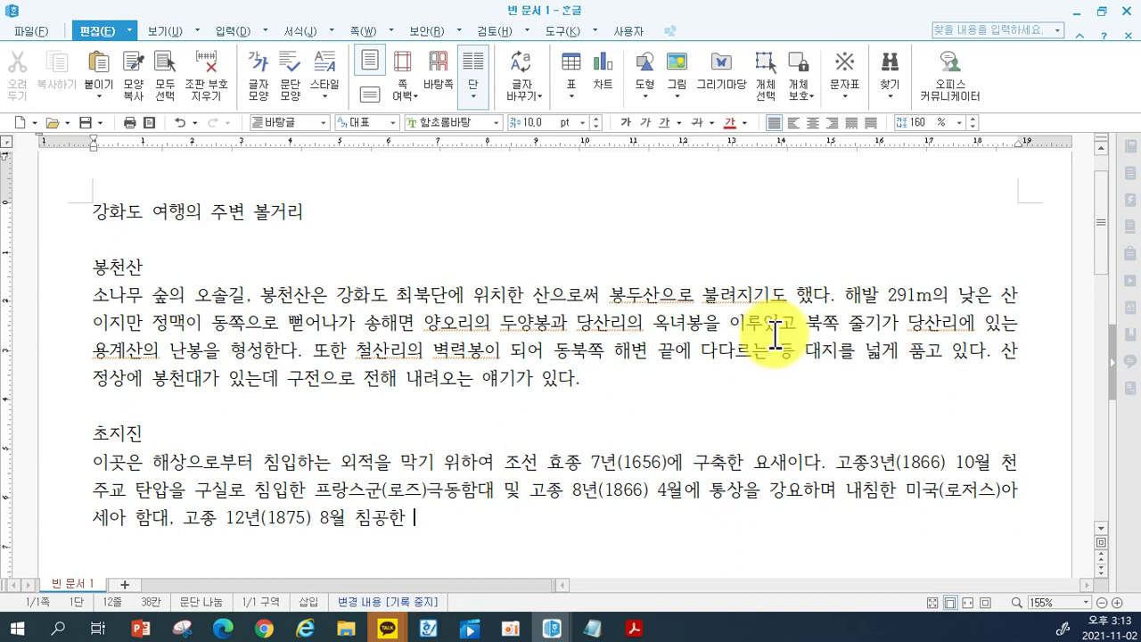
type("일본군함")
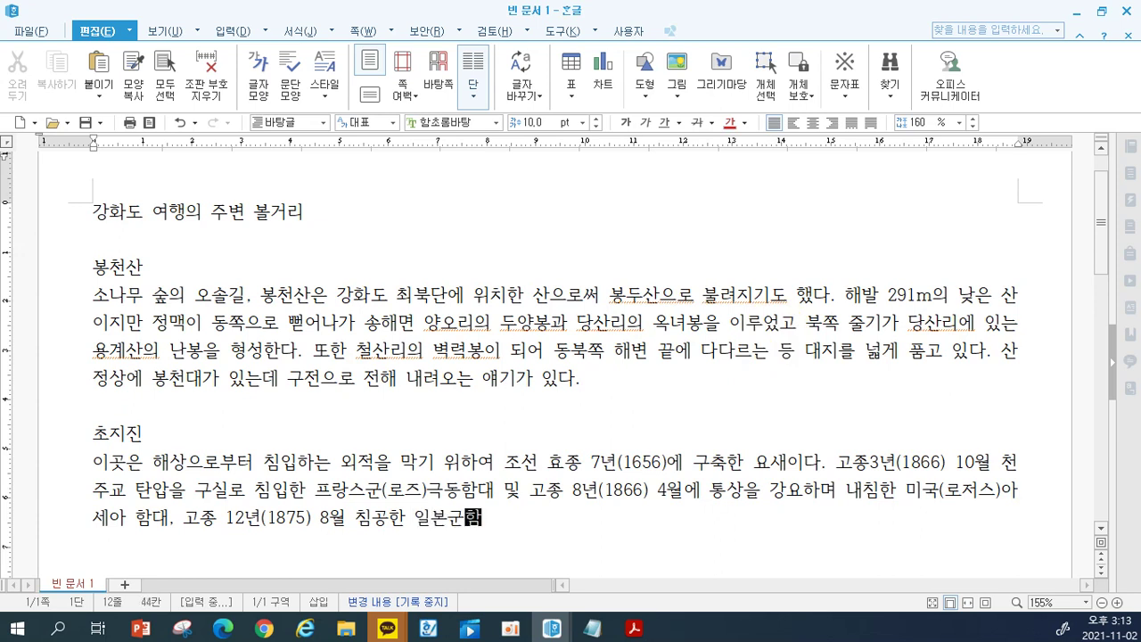
type(" 운양ㅎ와 치")
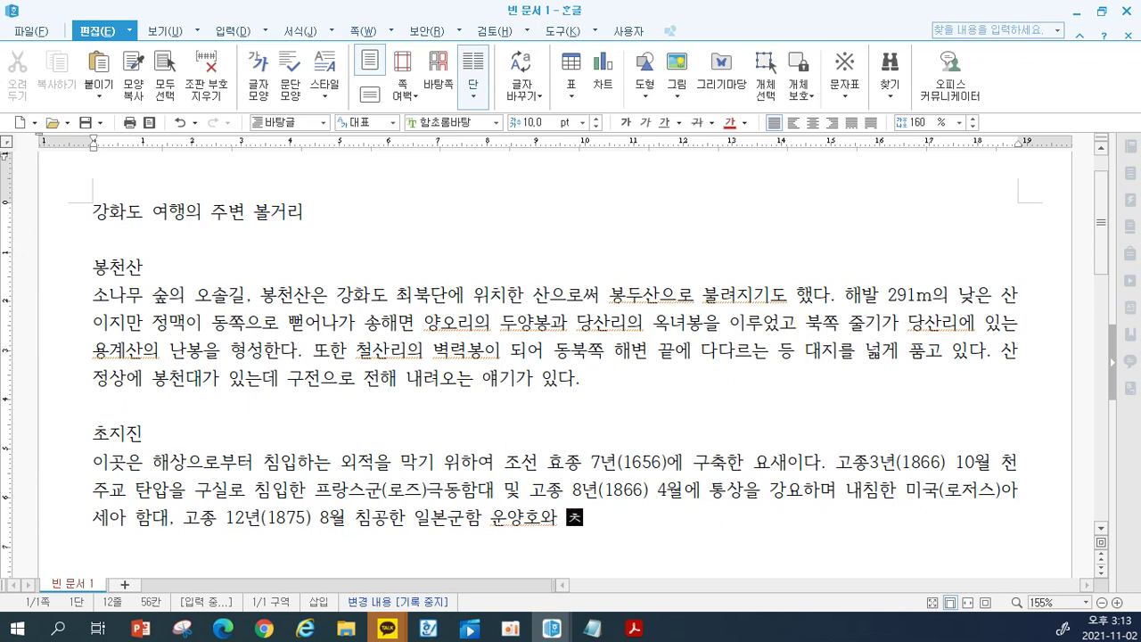
type("열한 격전을 버")
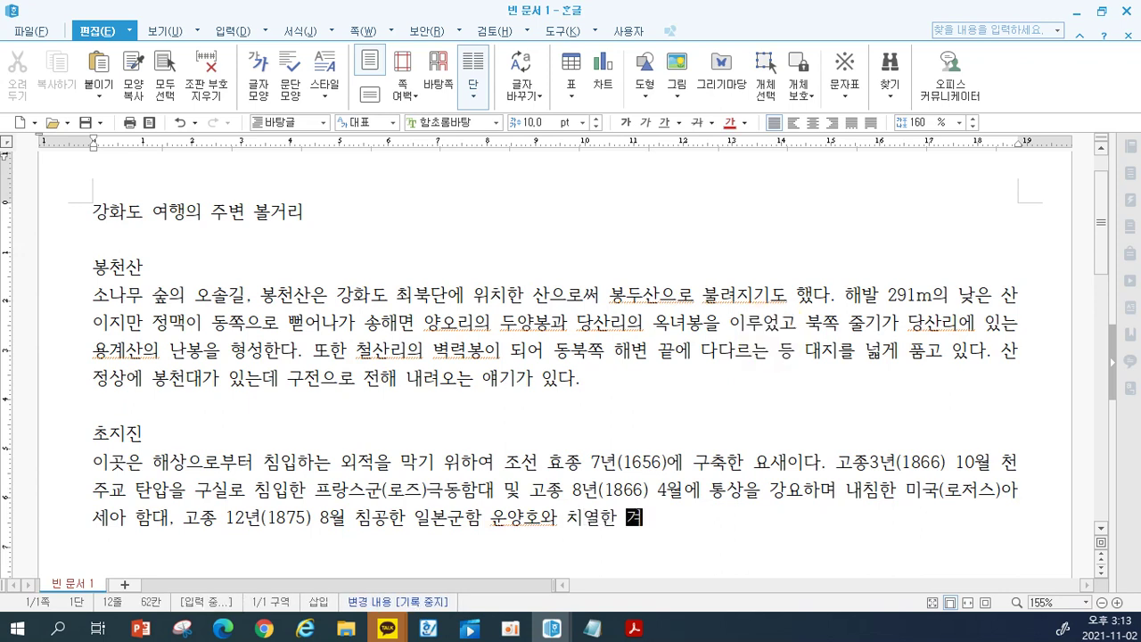
type("ㄹ인 ")
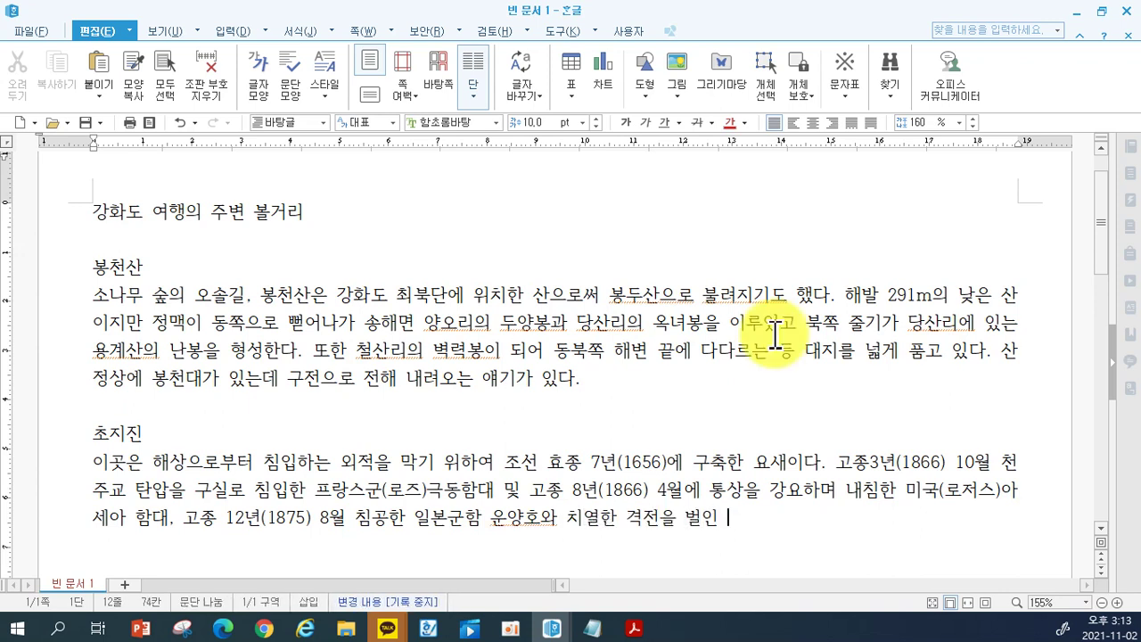
type("경전징ㅣ다.")
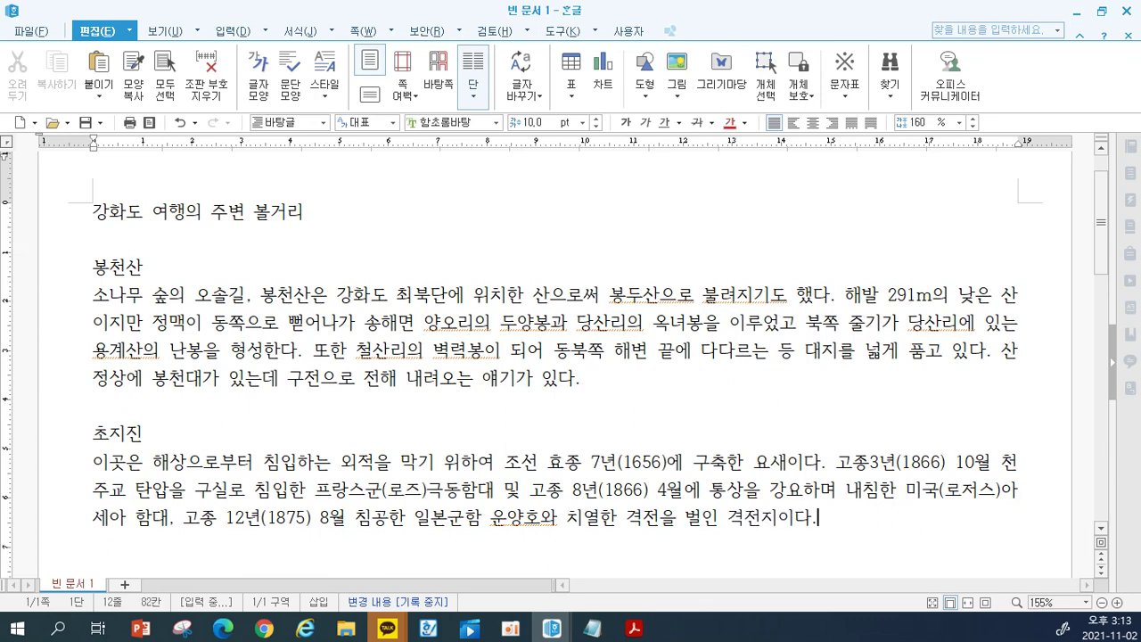
key("Return")
key("Return")
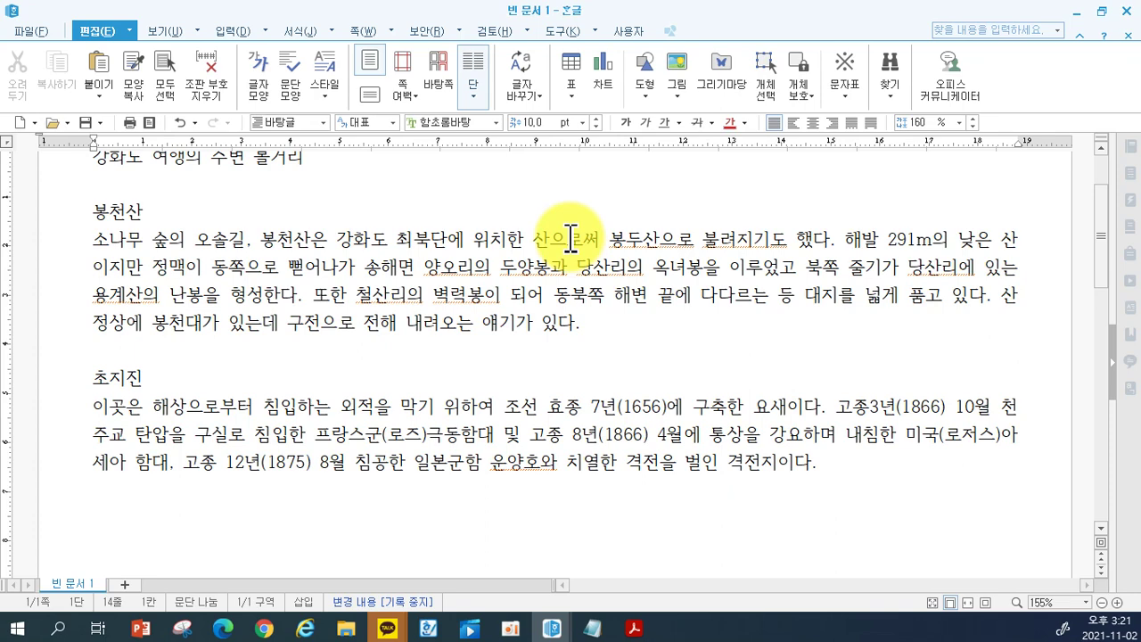
Start a new paragraph-type style named 제목 for the title line "강화도 여행의 주변 볼거리".
scroll(570, 239, "up", 3)
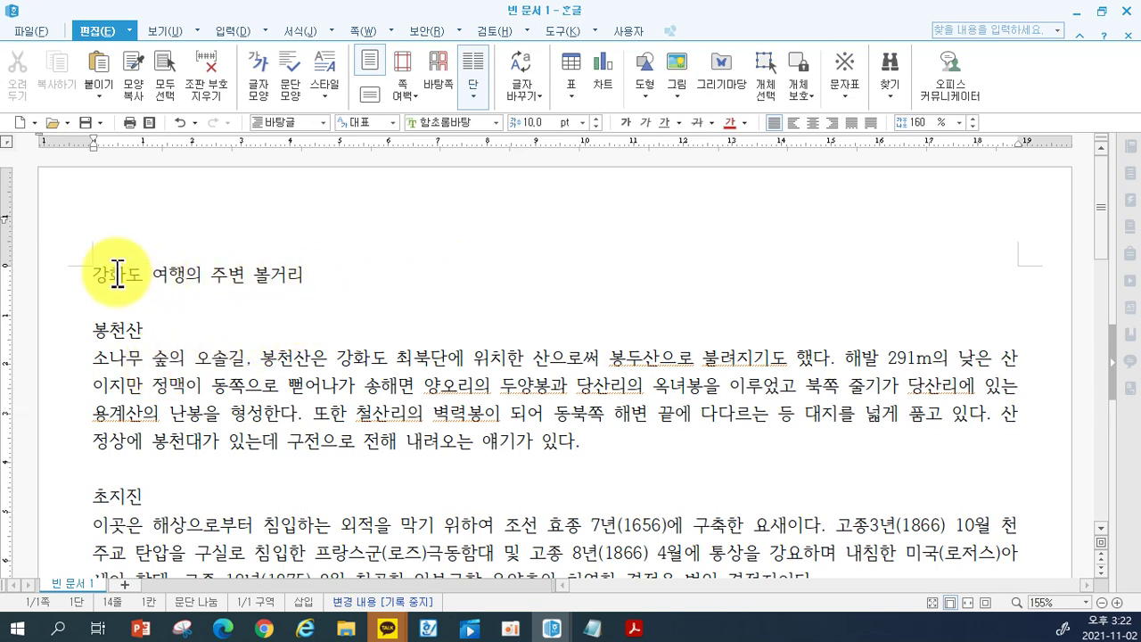
left_click_drag(94, 278, 310, 283)
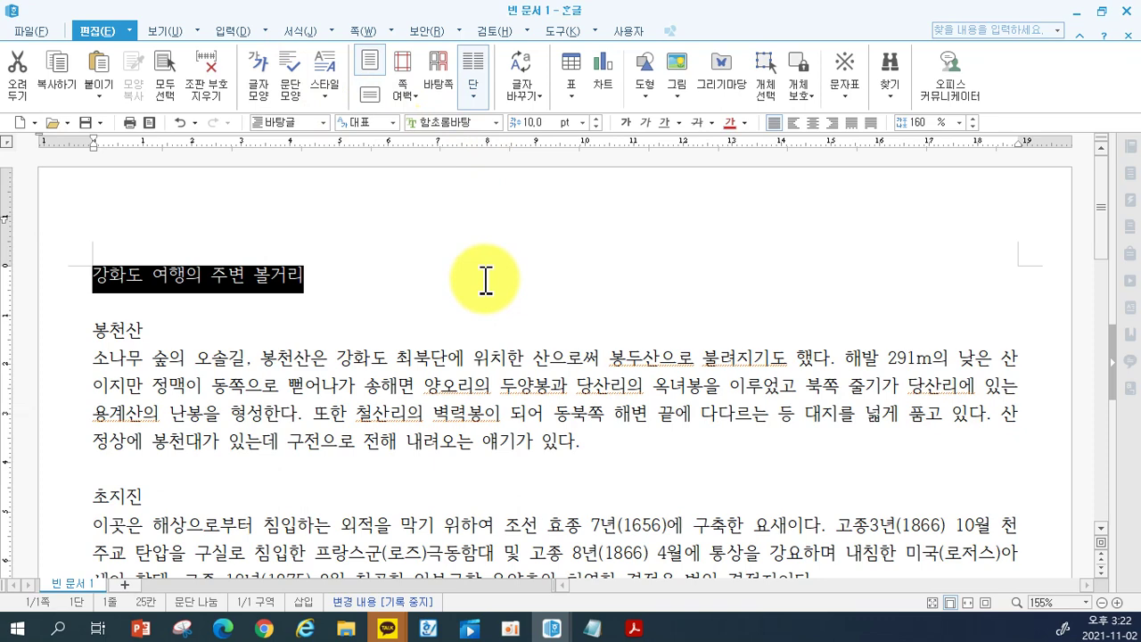
key("F6")
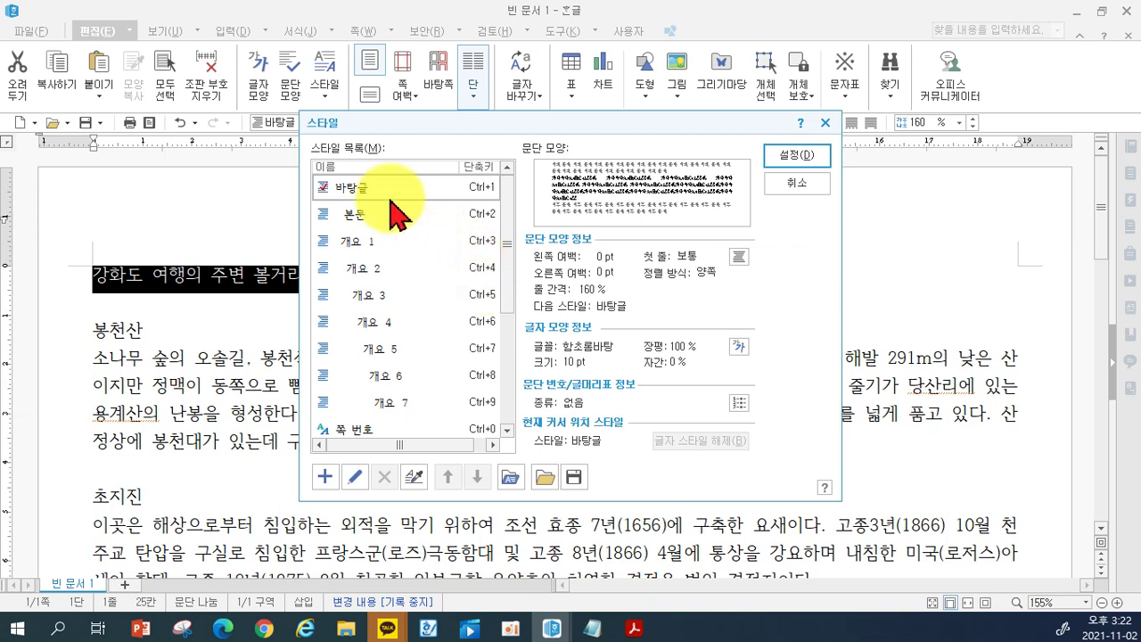
left_click(326, 477)
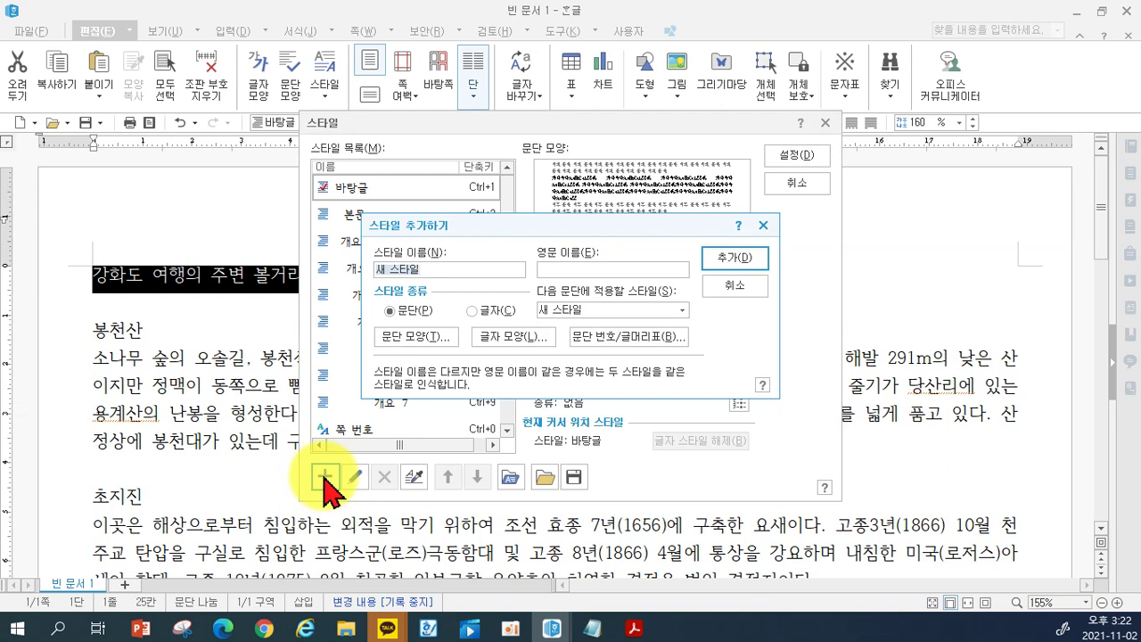
type("ㅈ")
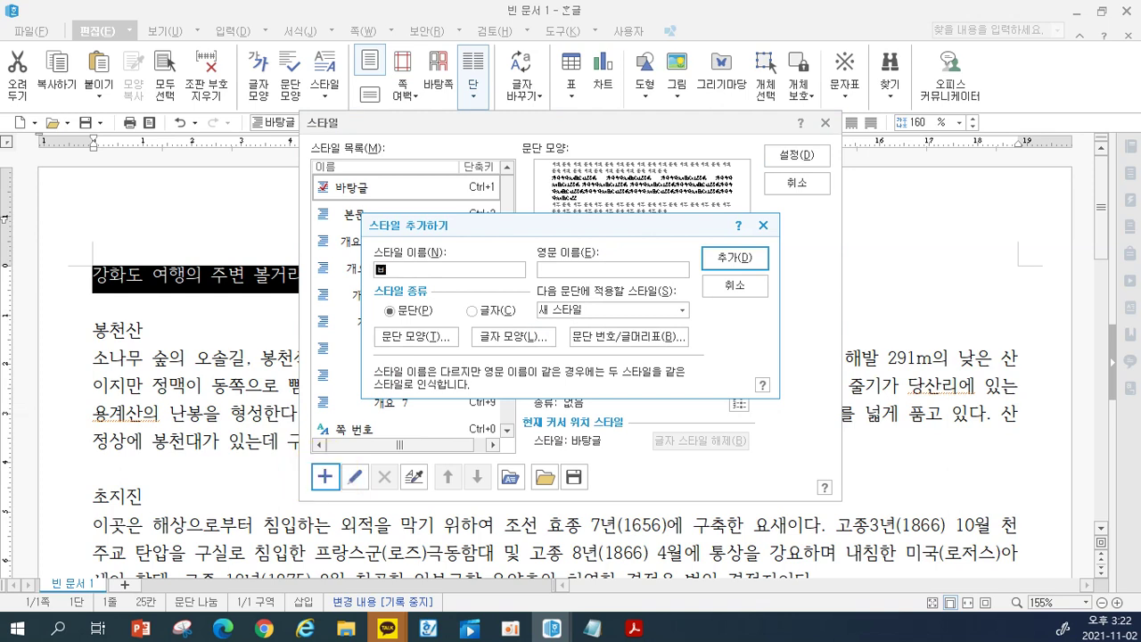
type("ㅔ목")
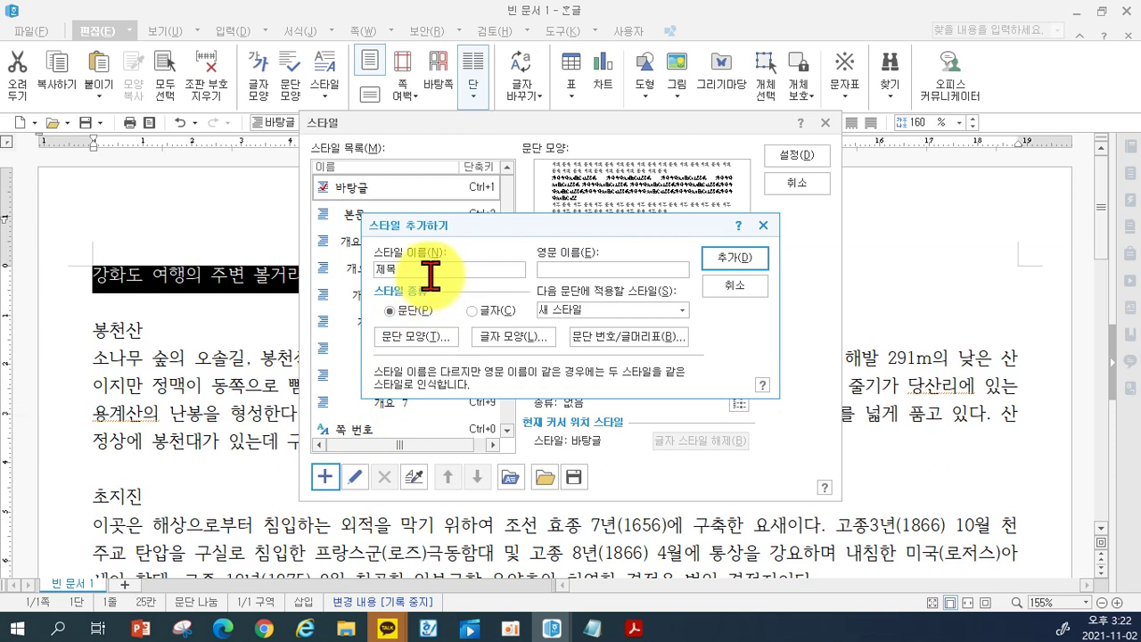
left_click(405, 311)
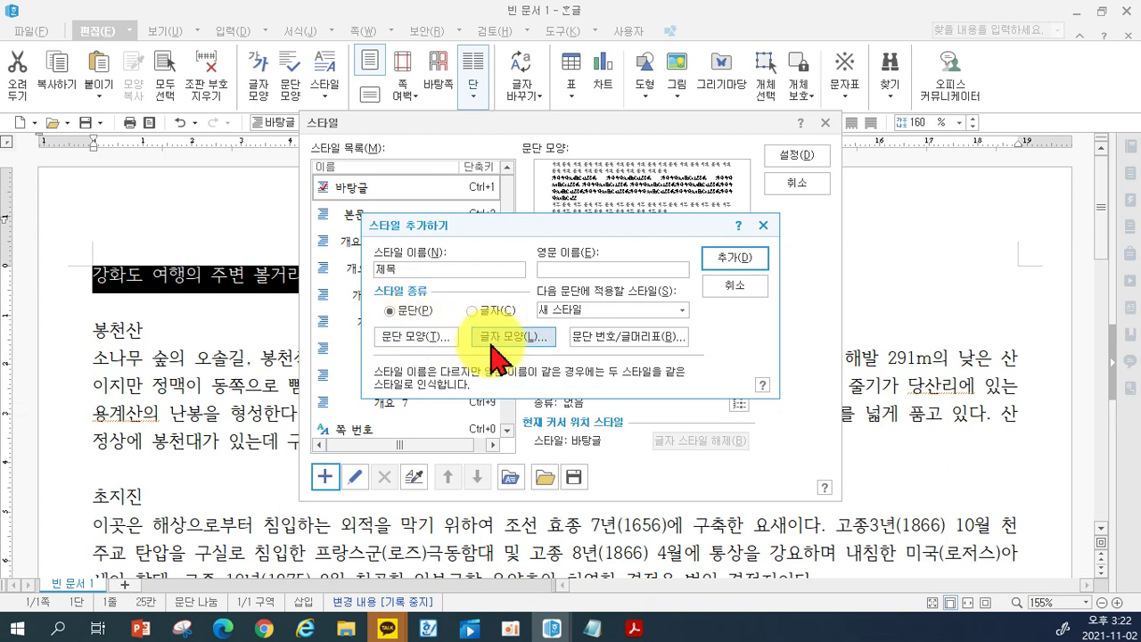
Set the 제목 style's character format to the HY헤드라인M font at 20 pt.
left_click(491, 343)
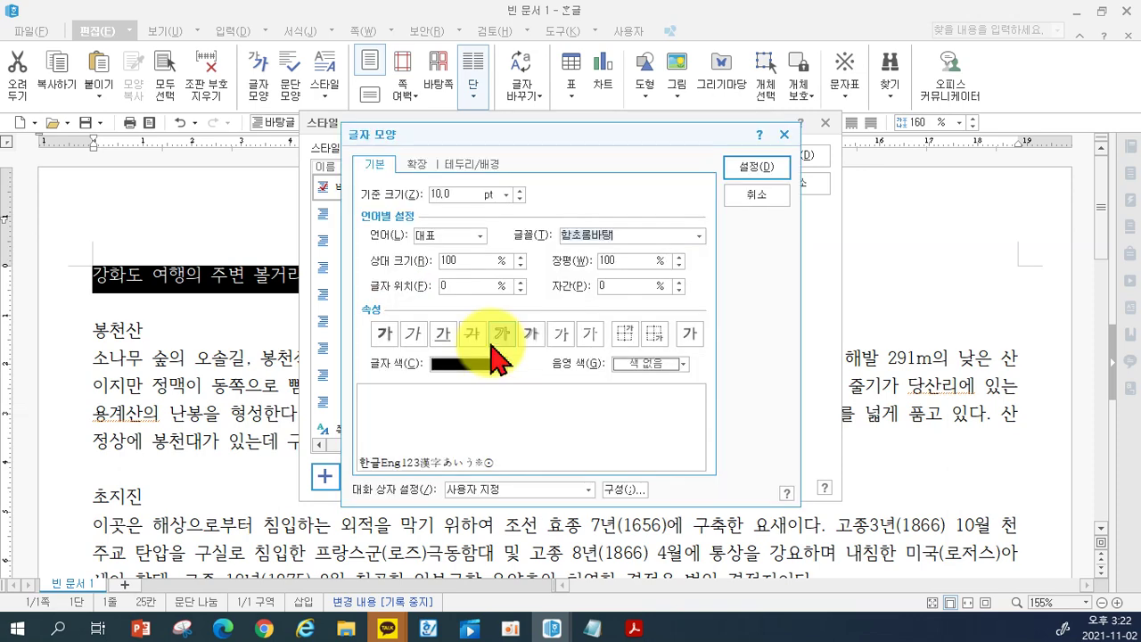
left_click(590, 239)
type("헤")
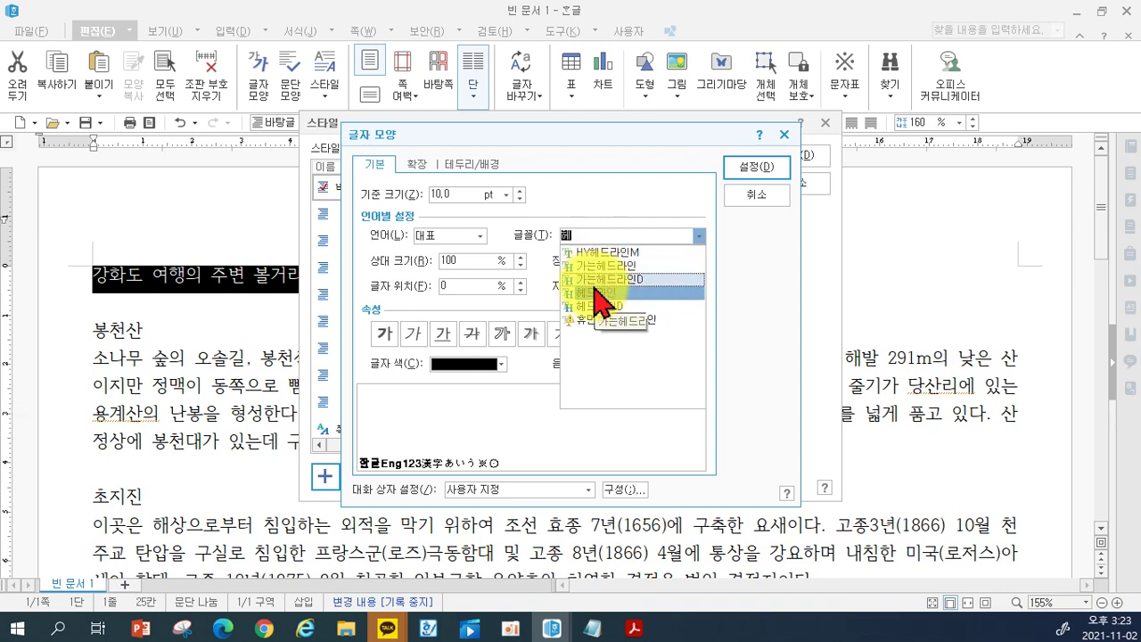
left_click(603, 254)
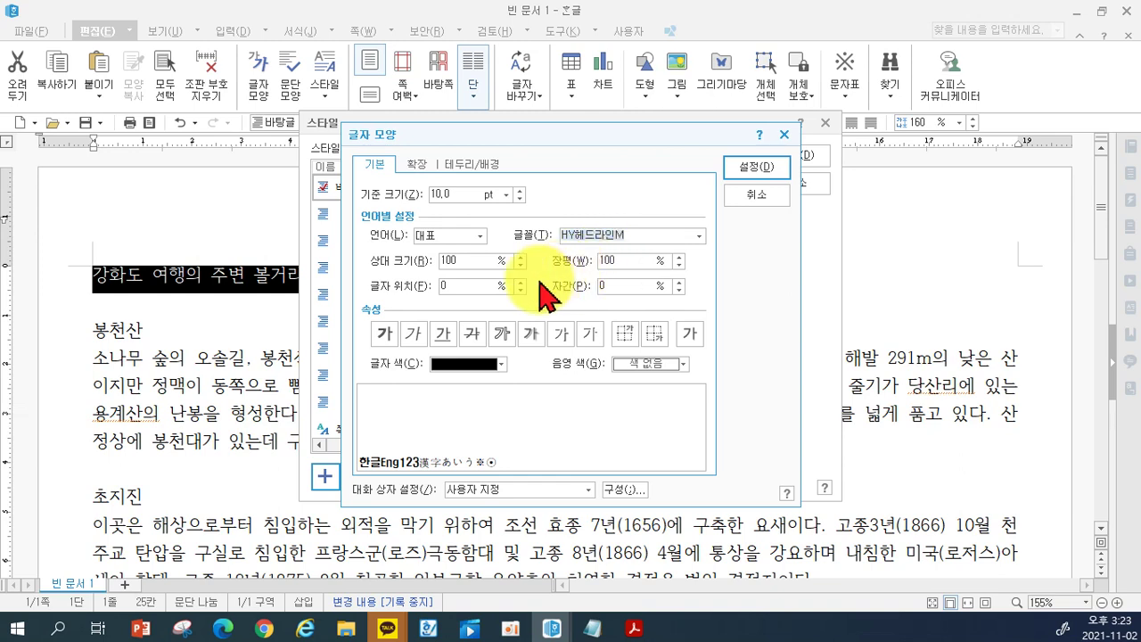
left_click(456, 193)
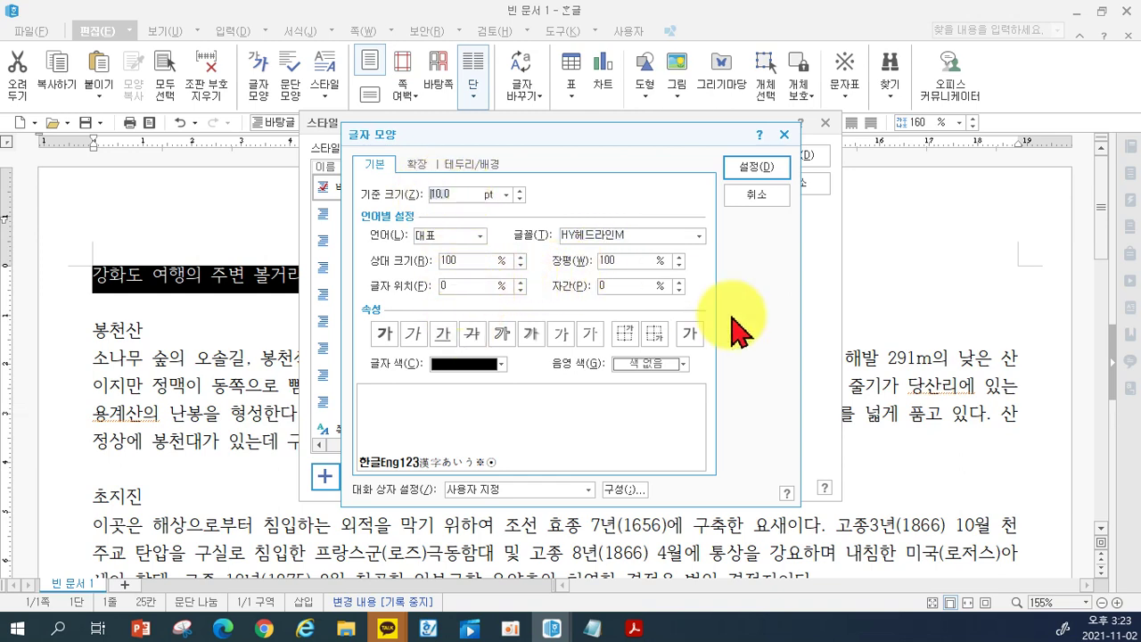
type("20")
left_click(770, 176)
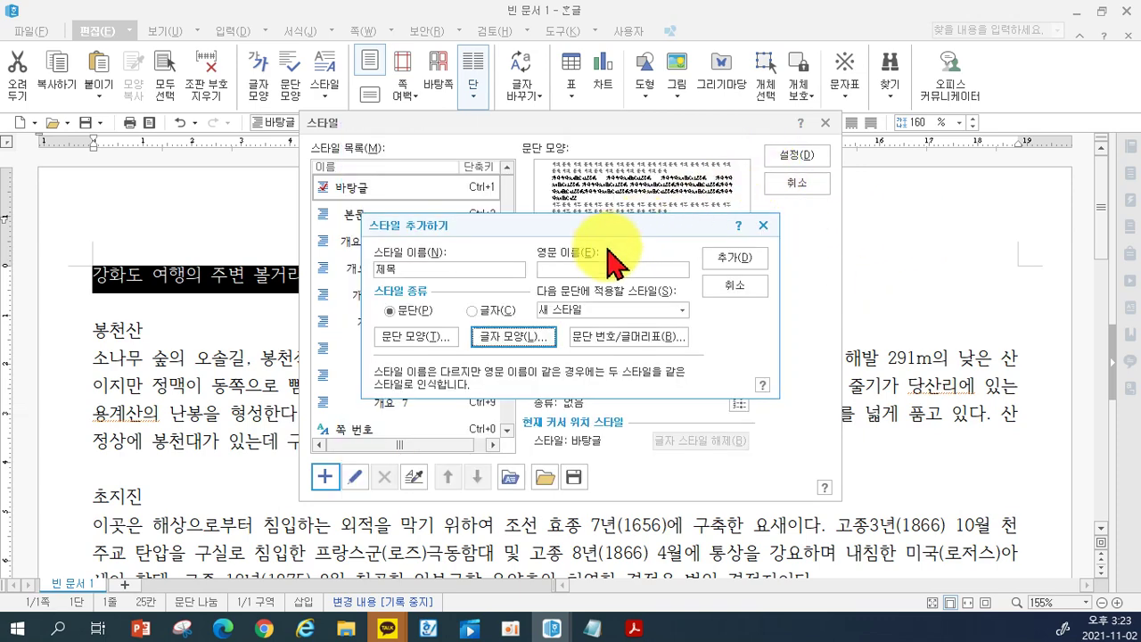
Centre-align the 제목 style's paragraph format, then add the style and apply it to the title line.
left_click(437, 337)
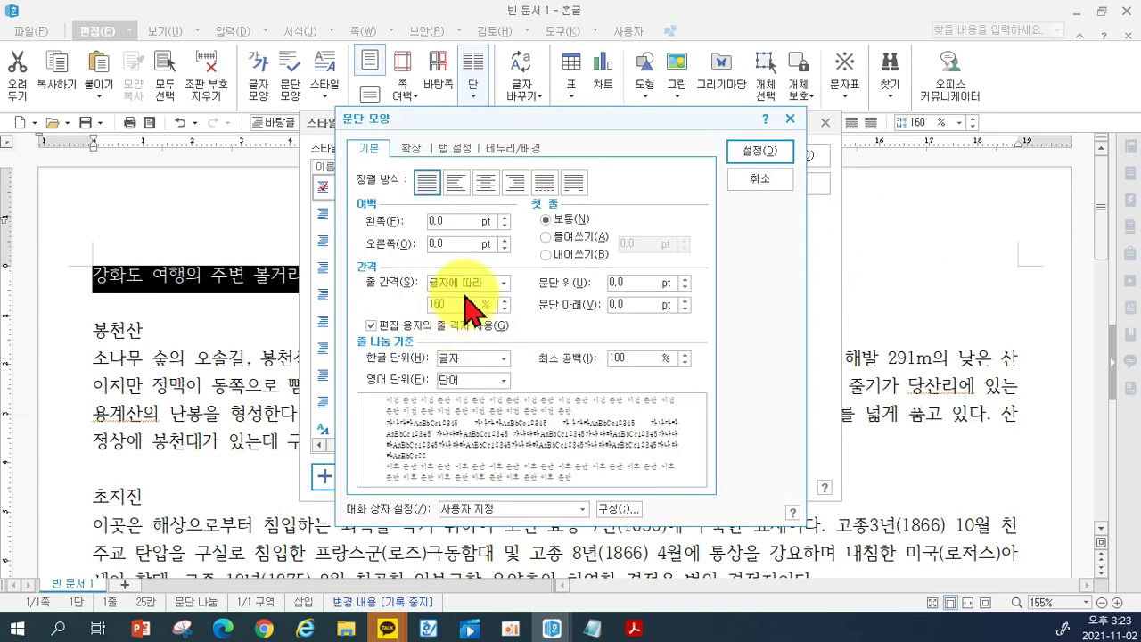
left_click(486, 183)
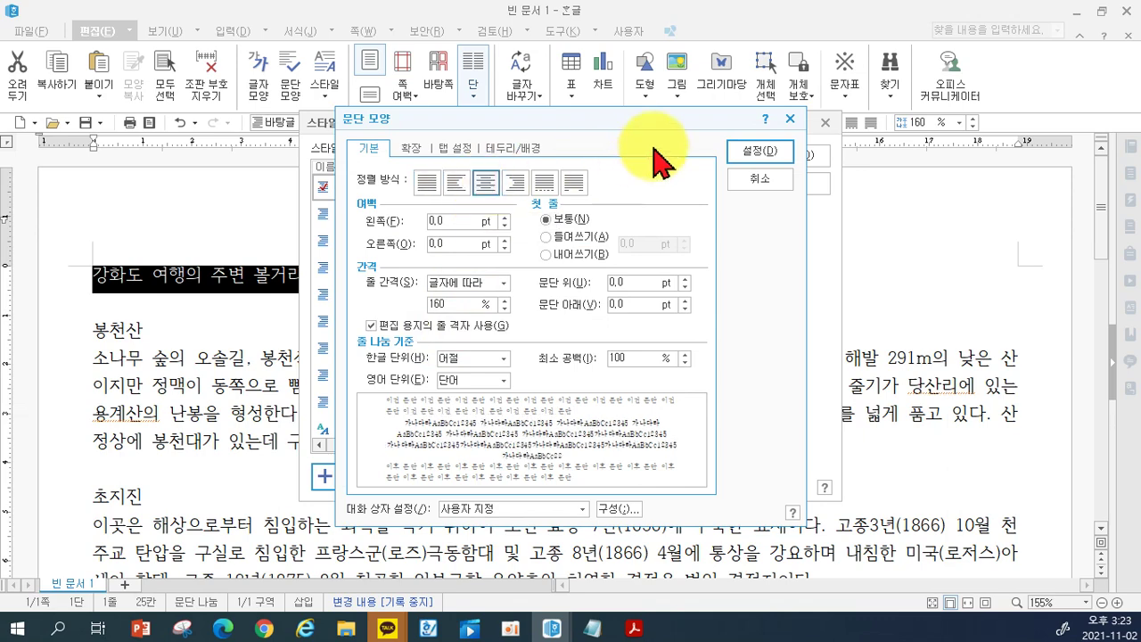
left_click(757, 153)
left_click(755, 204)
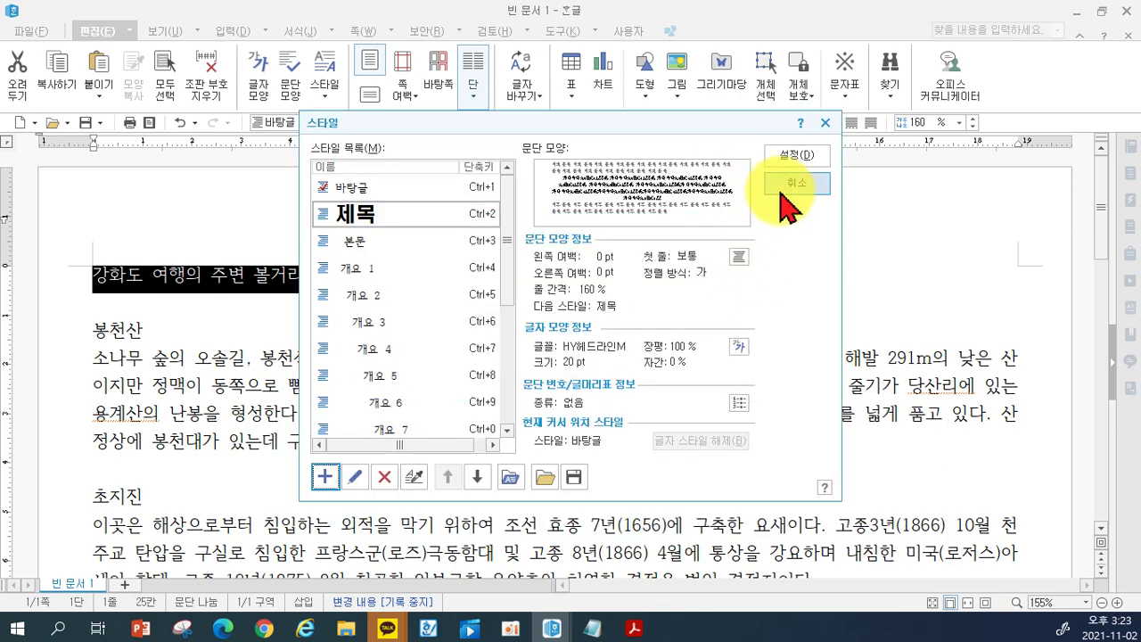
left_click(794, 157)
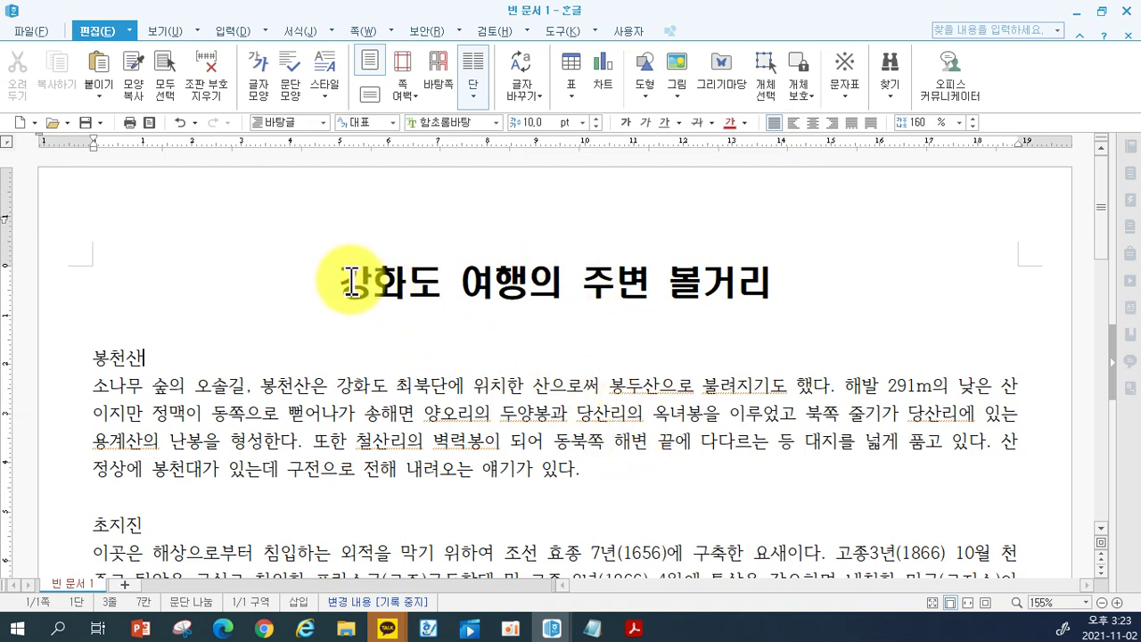
Start a new paragraph-type style named 소제목 for the 봉천산 heading.
left_click(100, 373)
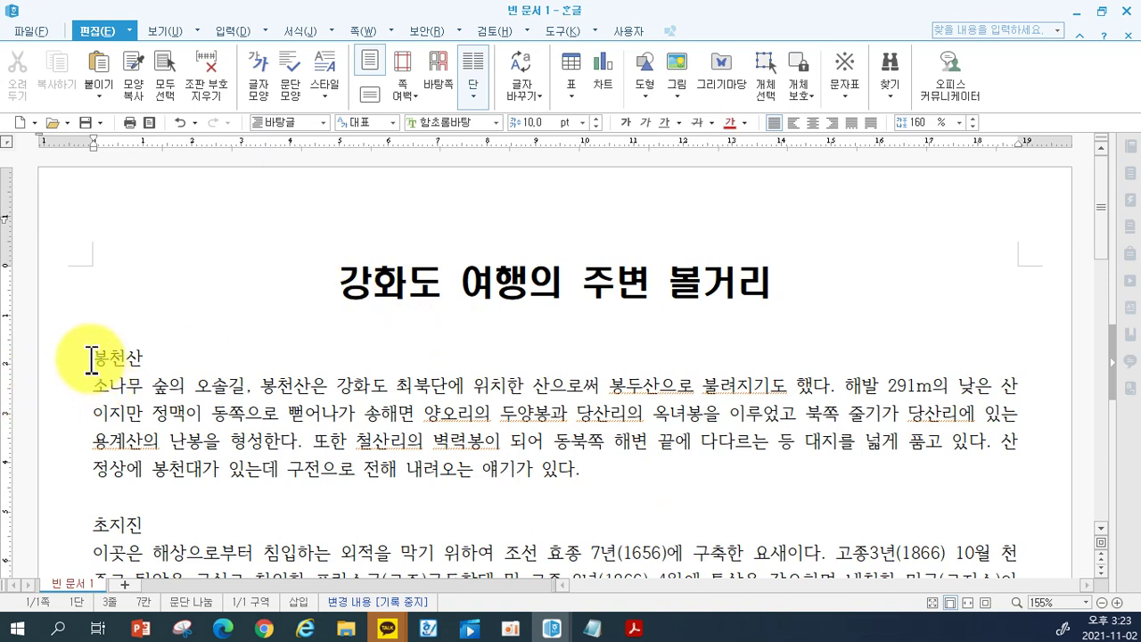
left_click_drag(93, 359, 150, 360)
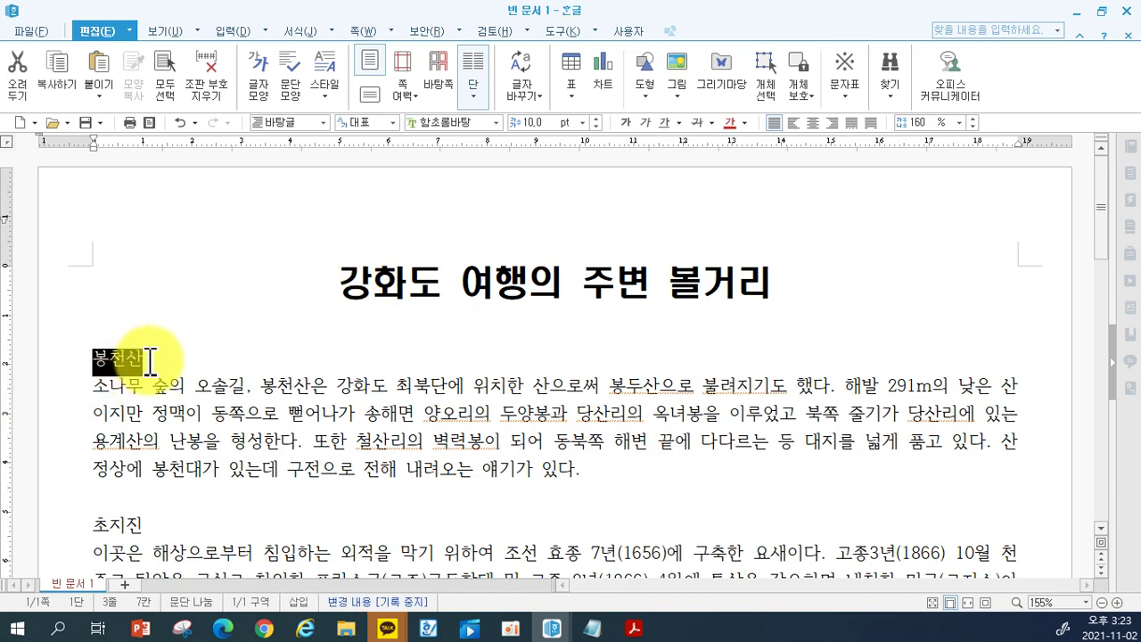
key("F6")
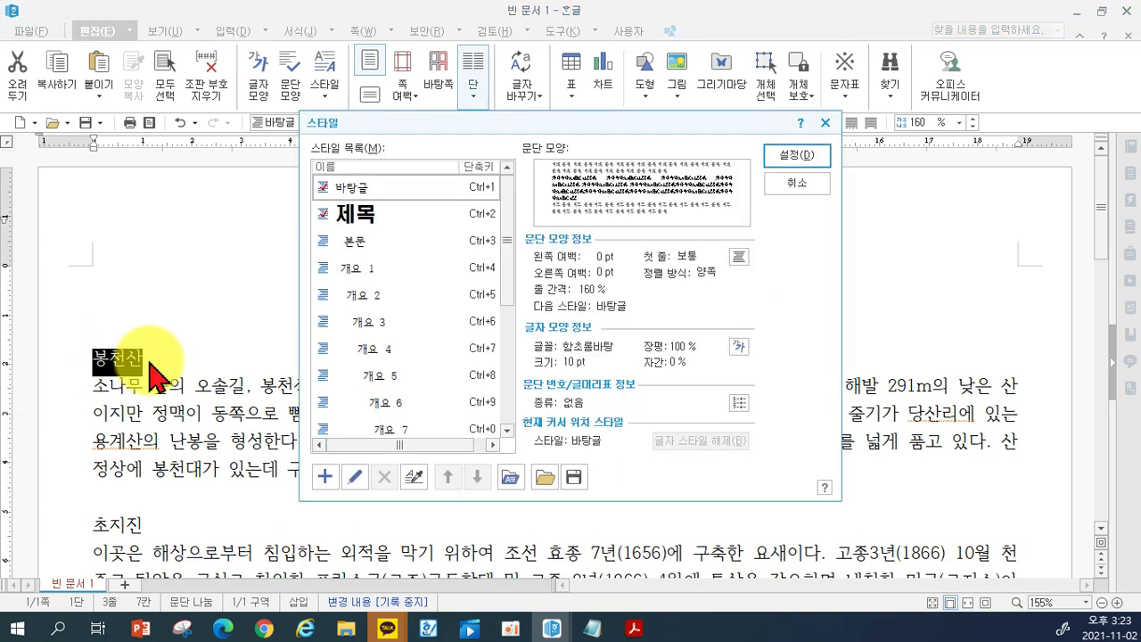
left_click(331, 479)
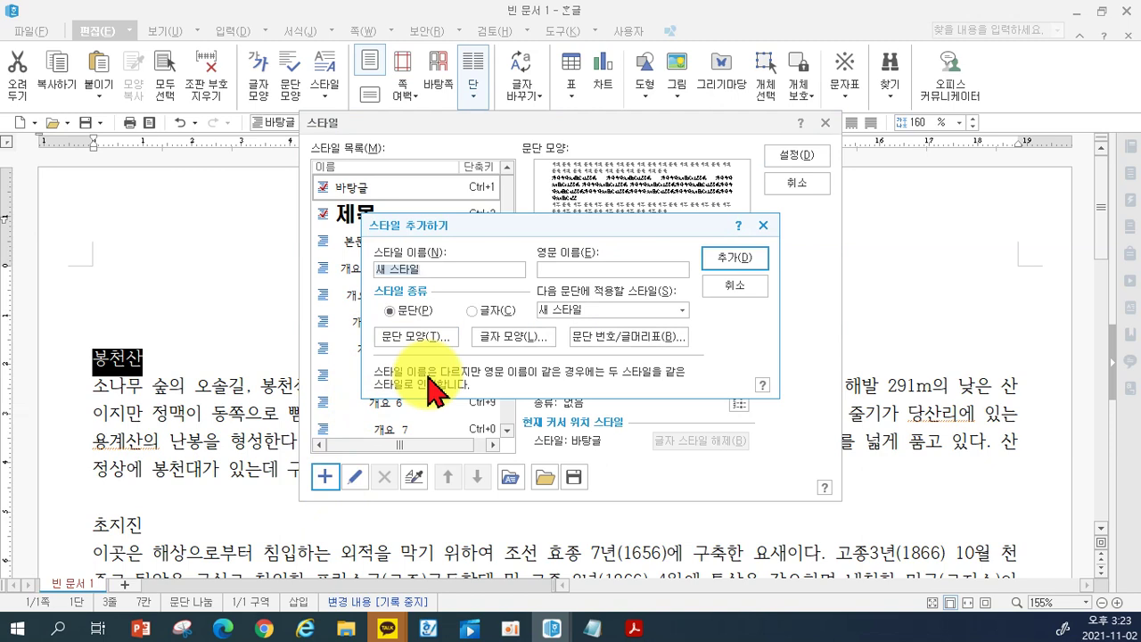
type("소ㅈ")
type("제목")
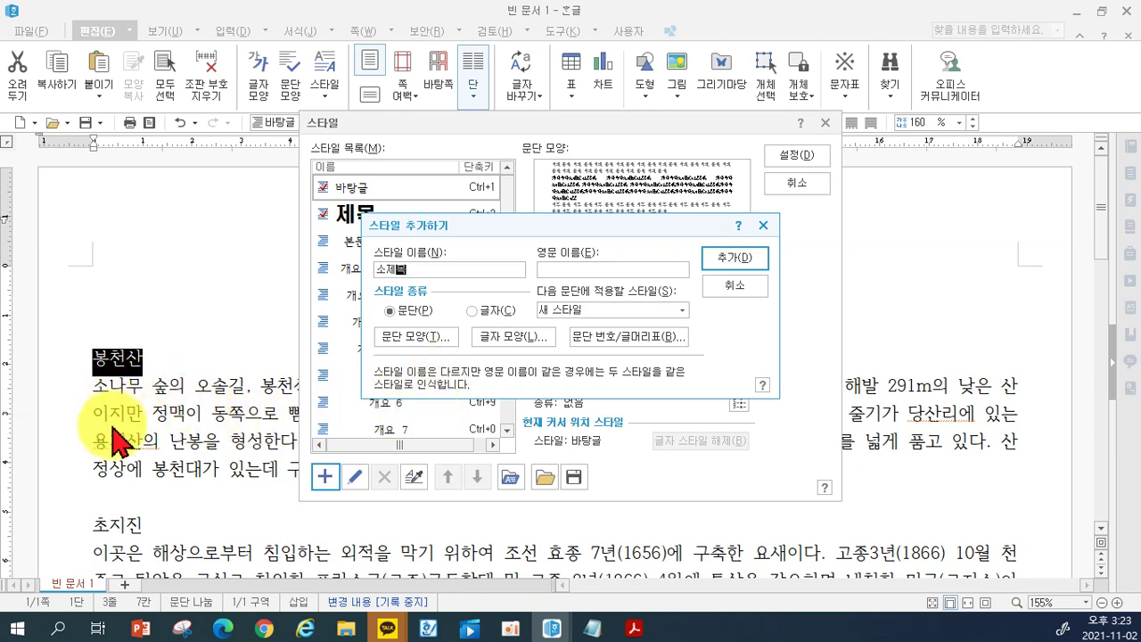
left_click(392, 314)
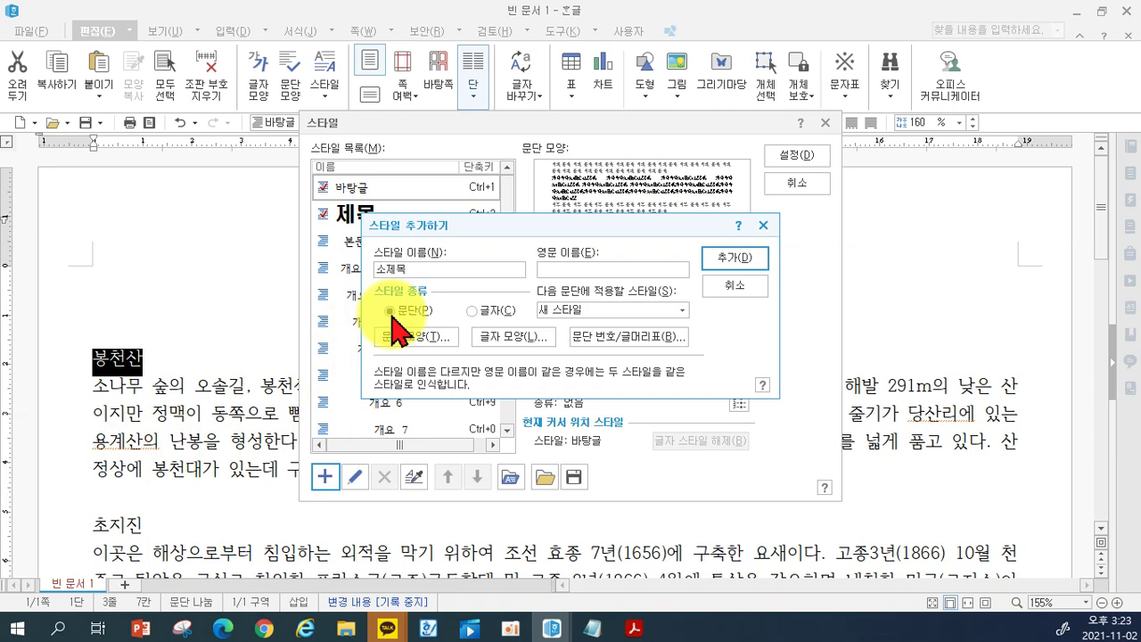
Set the 소제목 style's character format to the 맑은 고딕 font, 14 pt, in blue.
left_click(497, 343)
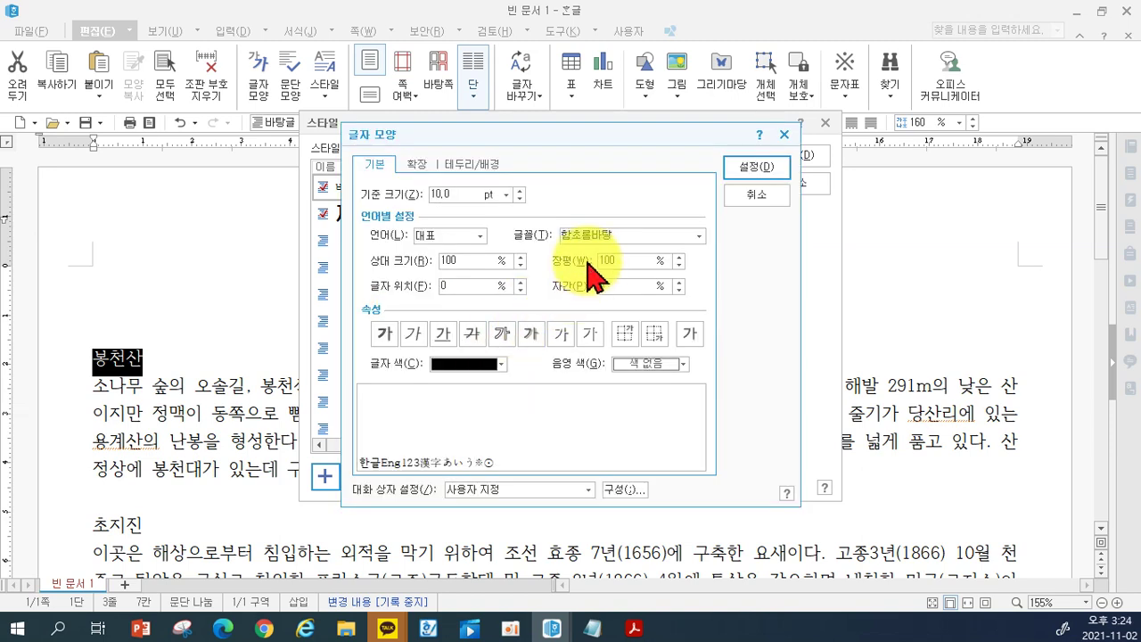
type("ㅁ")
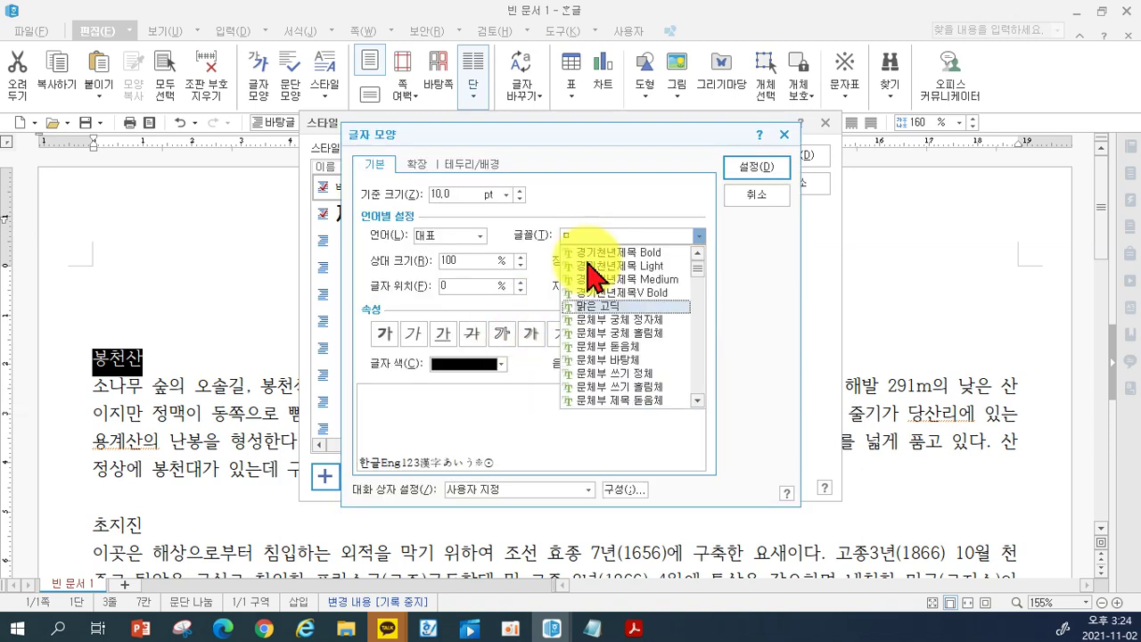
left_click(599, 305)
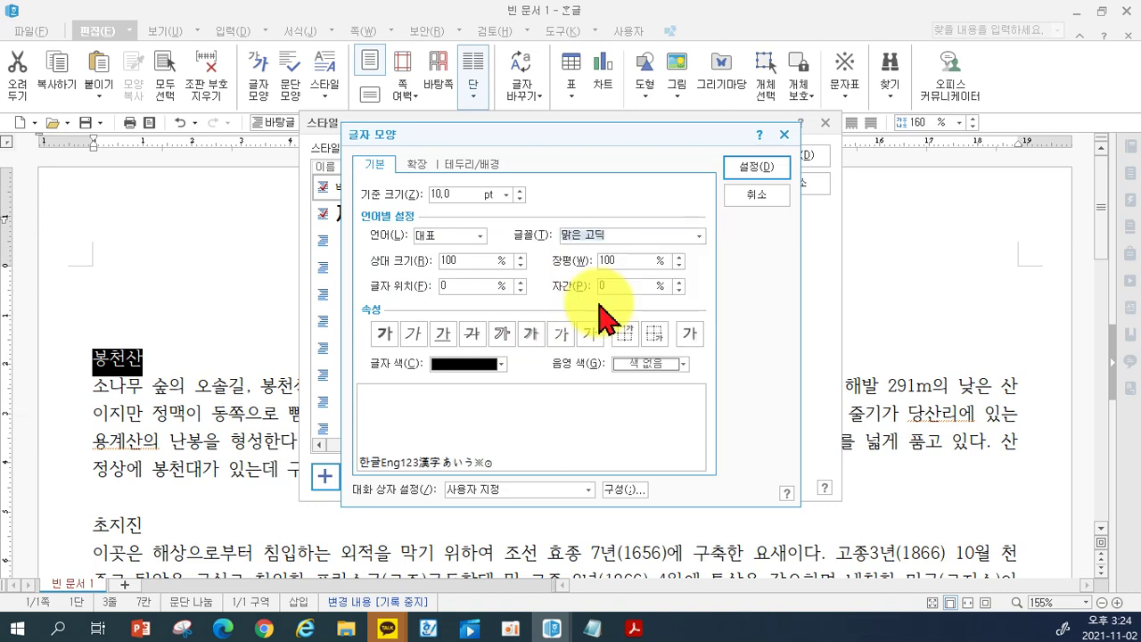
left_click(445, 193)
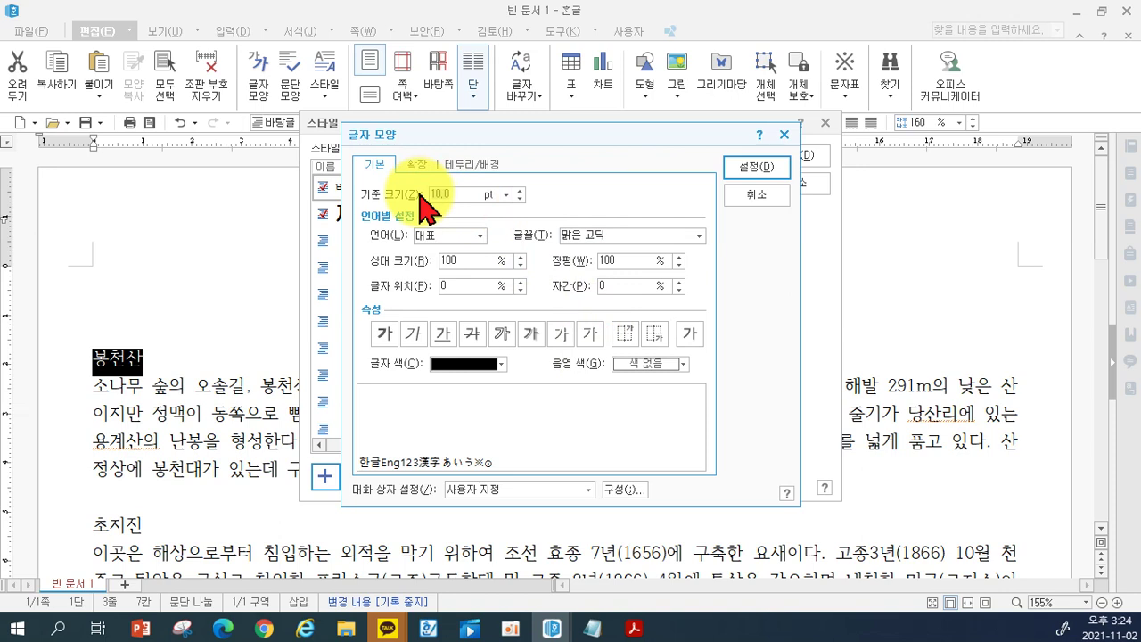
type("14")
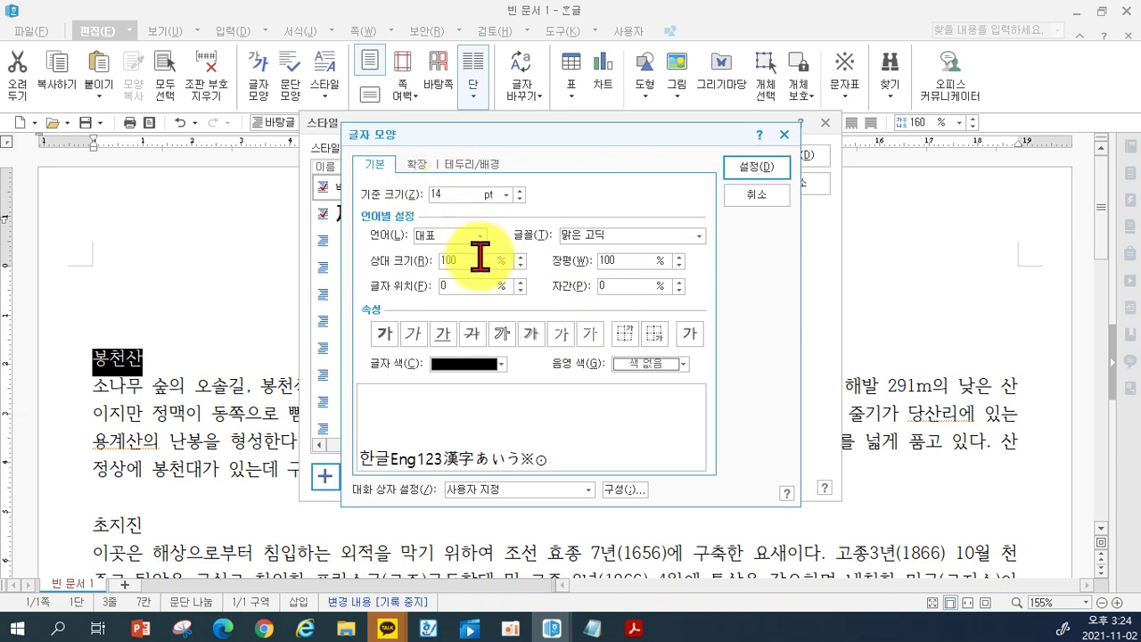
left_click(473, 364)
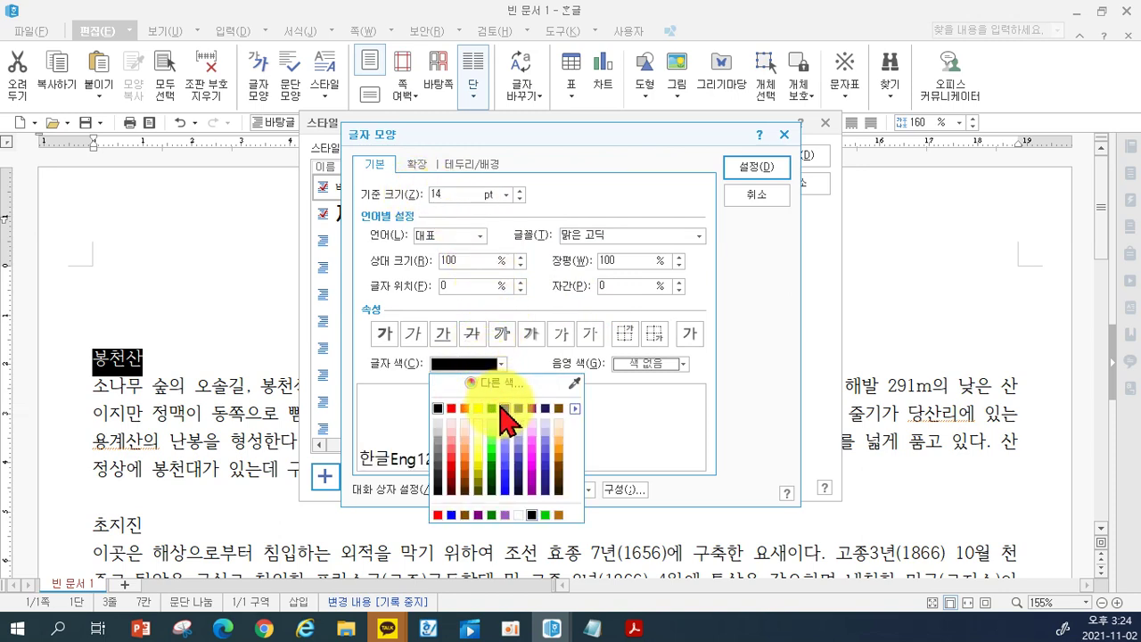
left_click(505, 460)
left_click(744, 167)
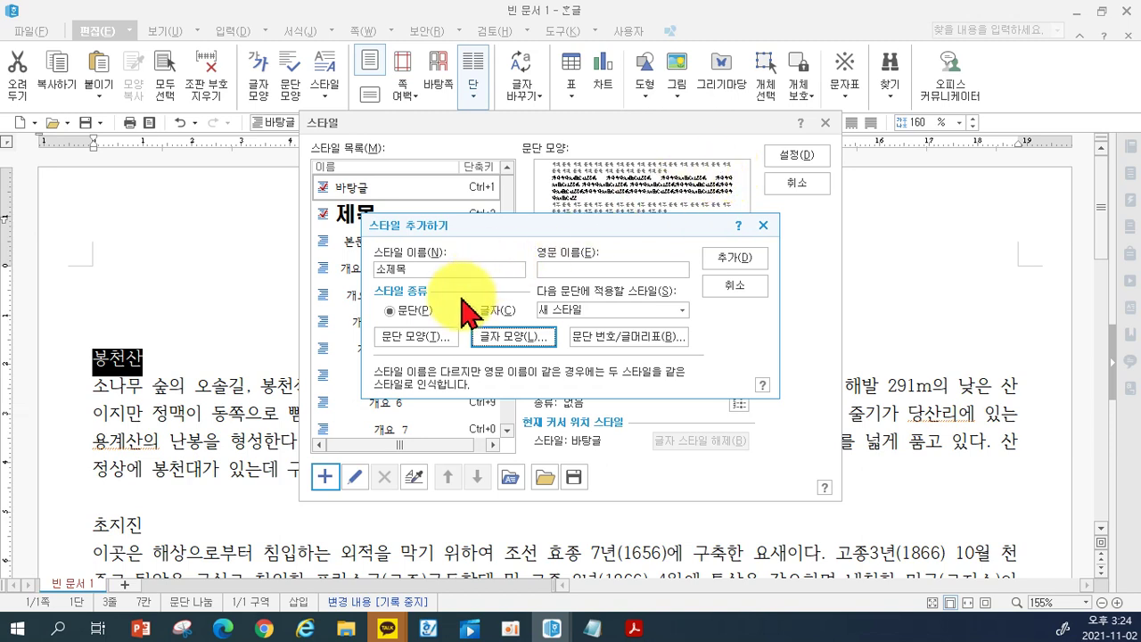
Set the 소제목 style's paragraph spacing to 5 pt above and 5 pt below.
left_click(401, 339)
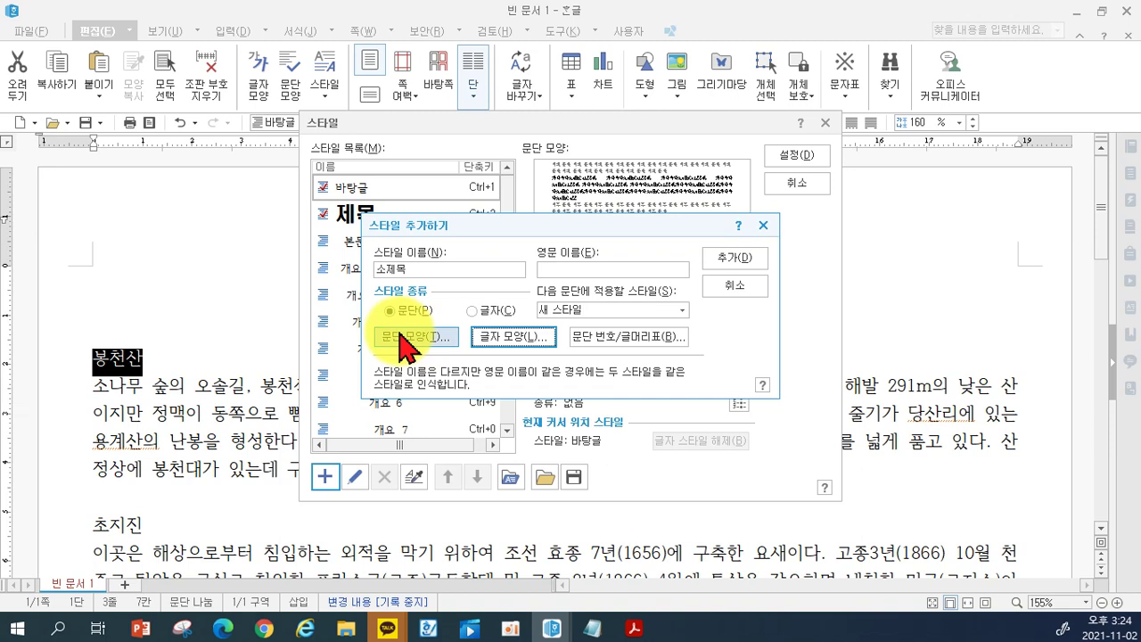
left_click(401, 339)
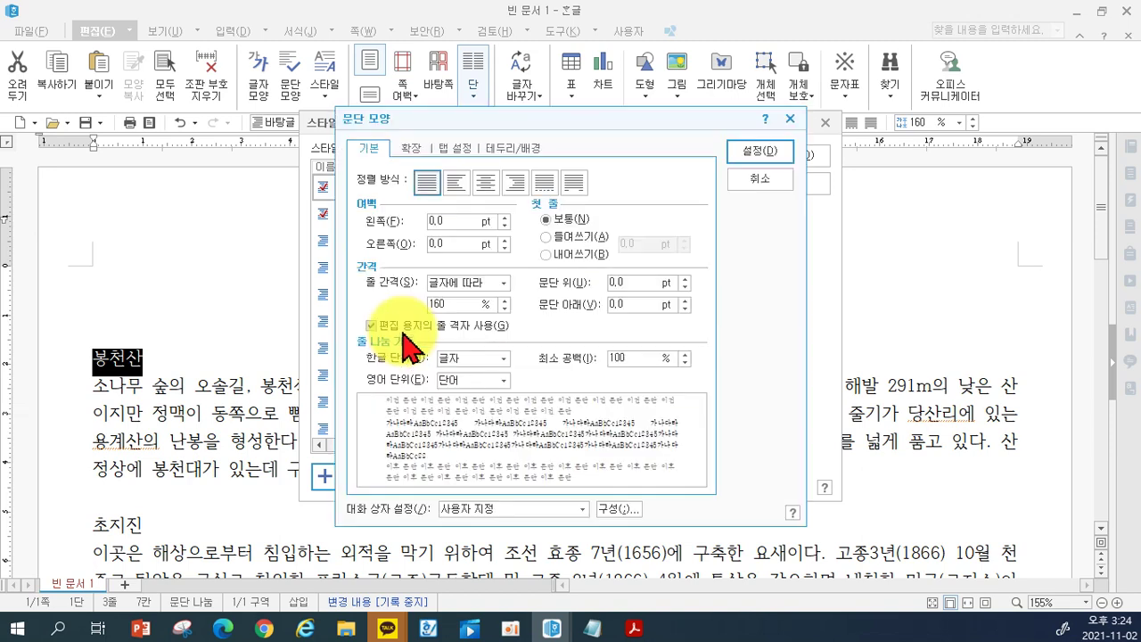
left_click(577, 284)
type("5")
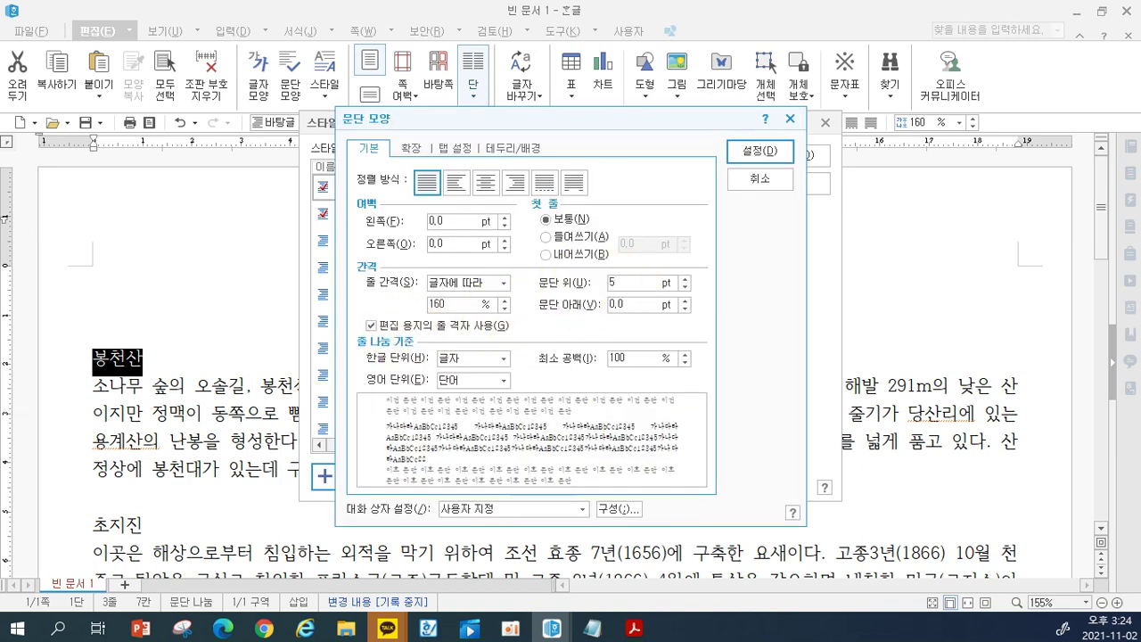
left_click(628, 304)
type("5")
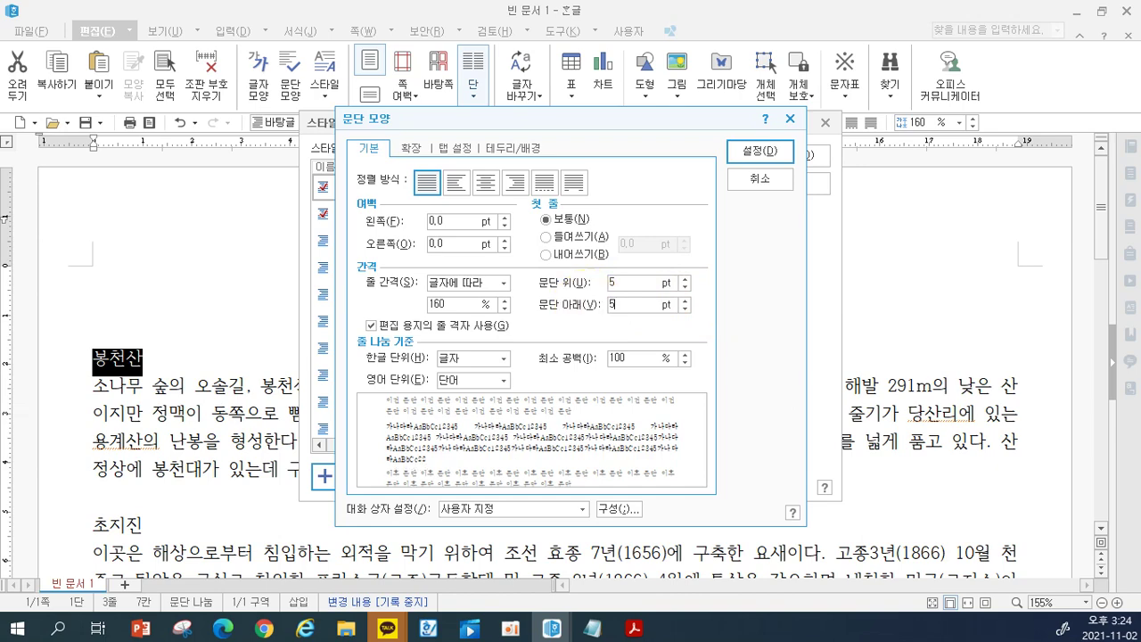
left_click(746, 152)
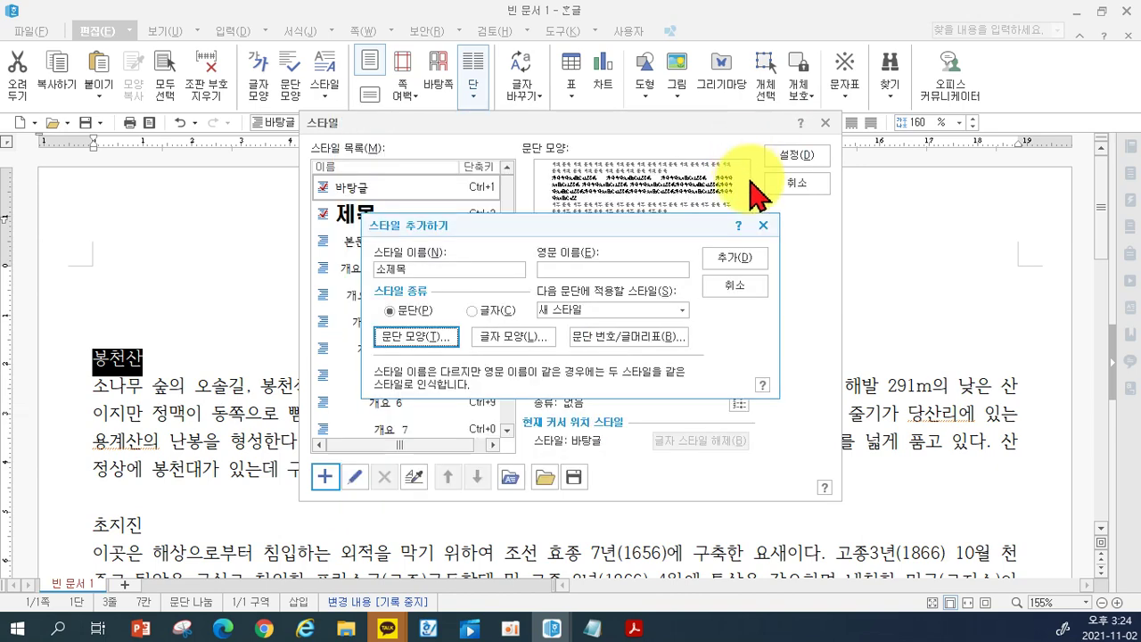
Add the 소제목 style to the style list and apply it to the 봉천산 heading.
left_click(736, 267)
left_click(772, 157)
left_click(683, 377)
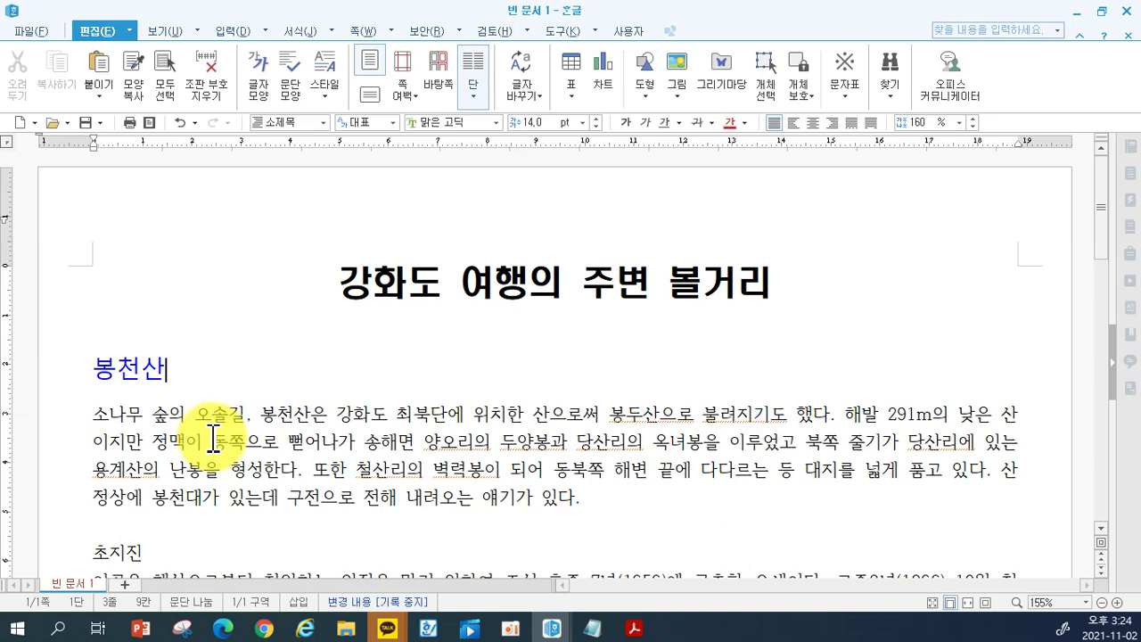
Select the whole body paragraph under the 봉천산 heading and start a new paragraph-type style for it.
scroll(229, 415, "down", 1)
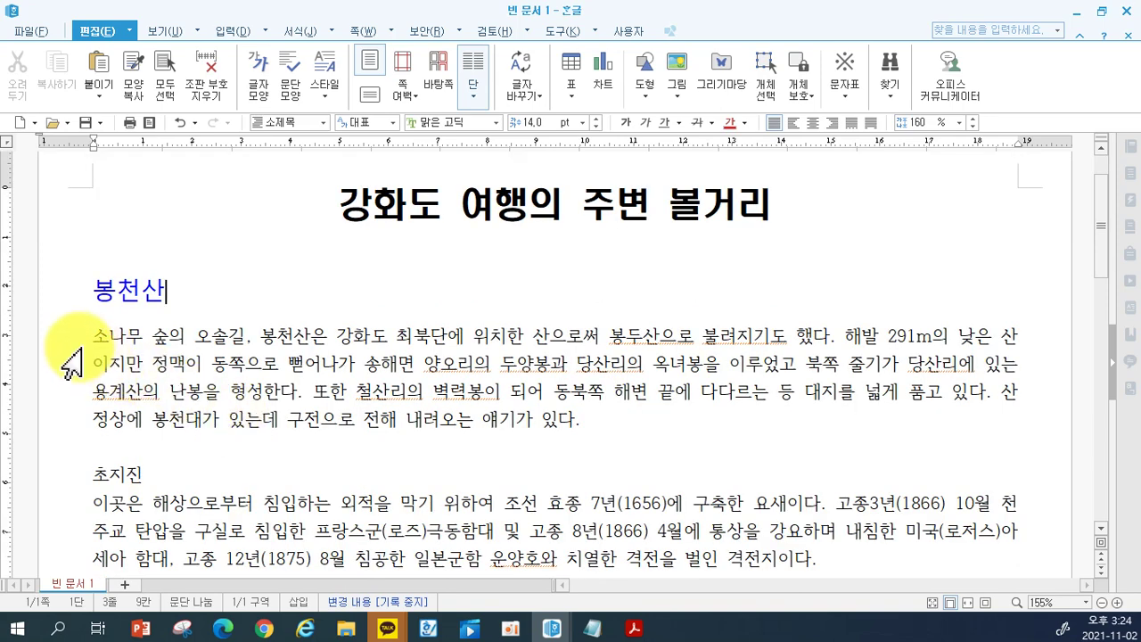
left_click_drag(66, 347, 53, 419)
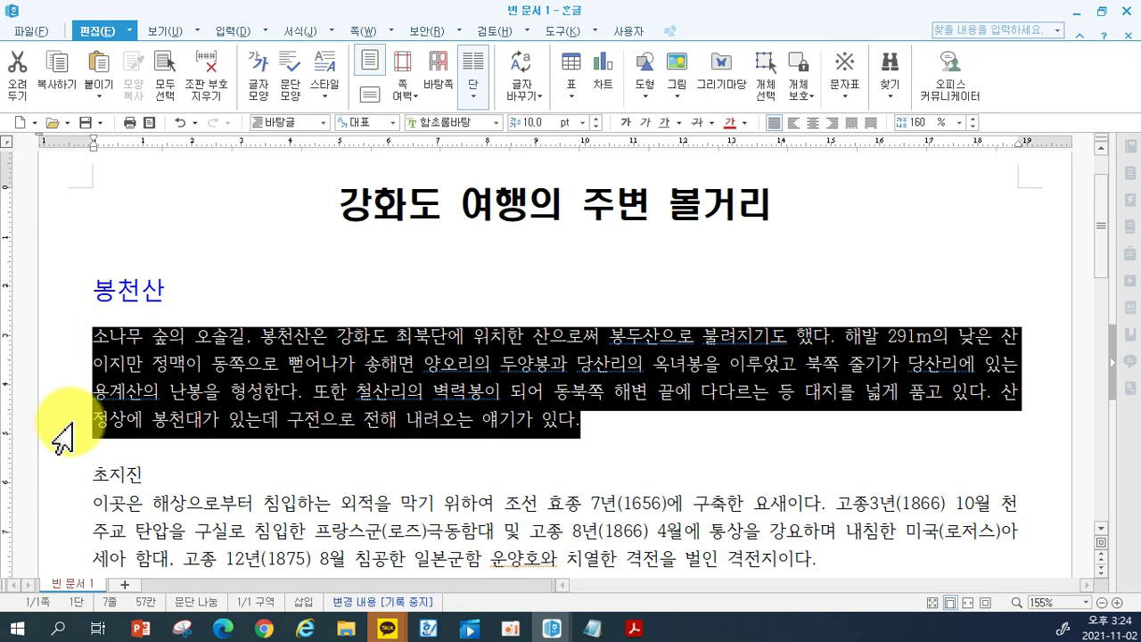
key("F6")
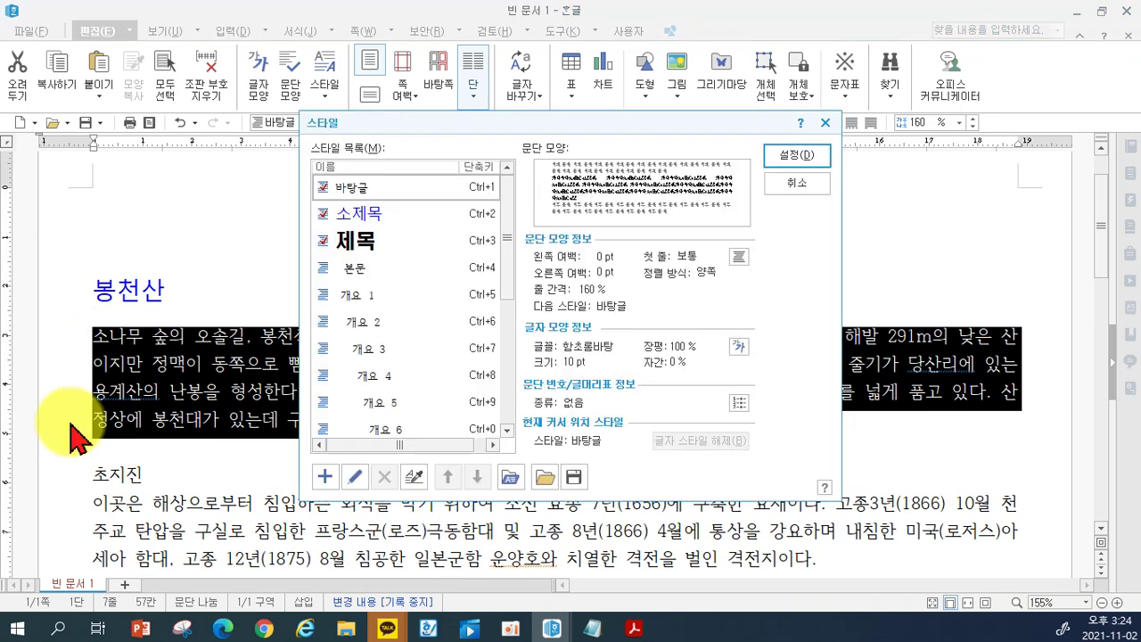
left_click(330, 478)
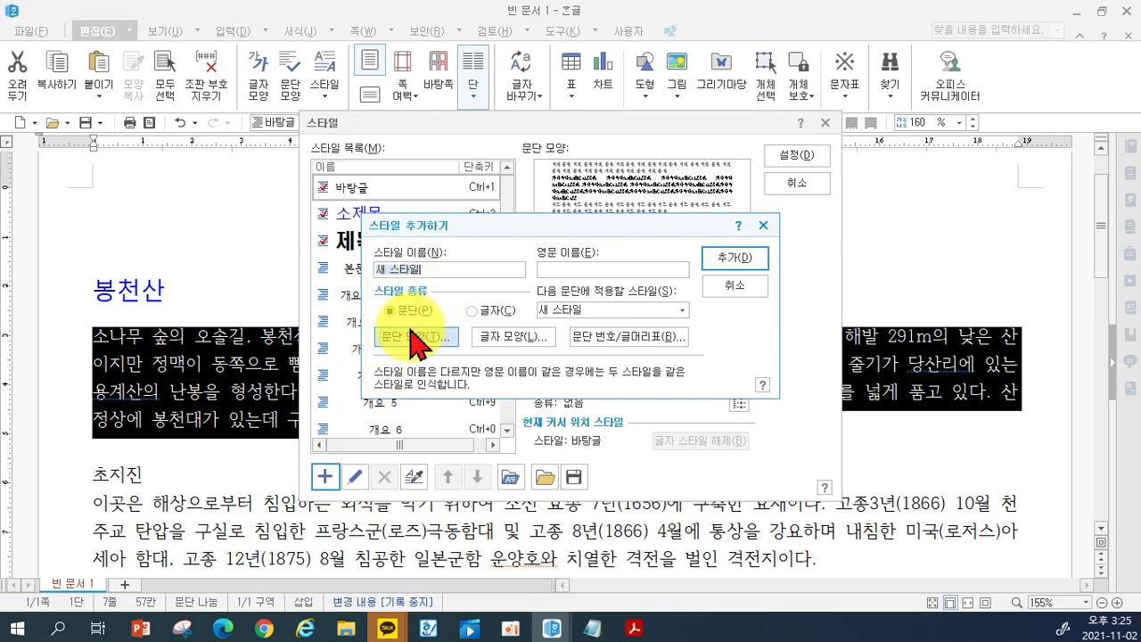
Set the new style's character format to 굴림체, 12 pt, with 95% character width (장평) and -5% letter spacing (자간).
left_click(502, 337)
type("구")
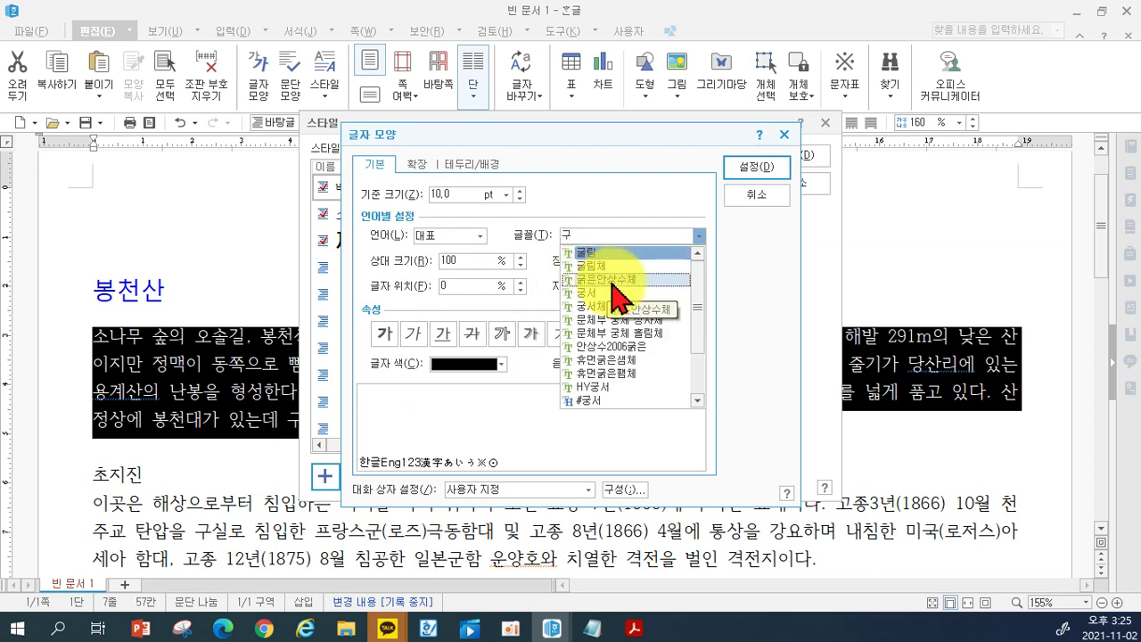
left_click(601, 267)
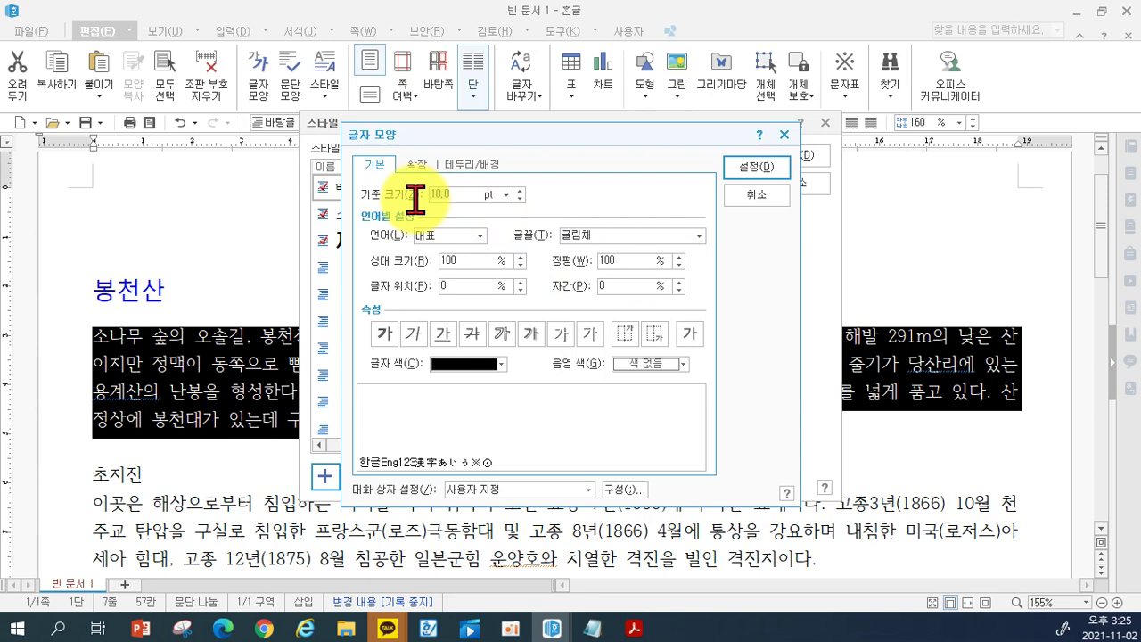
type("12")
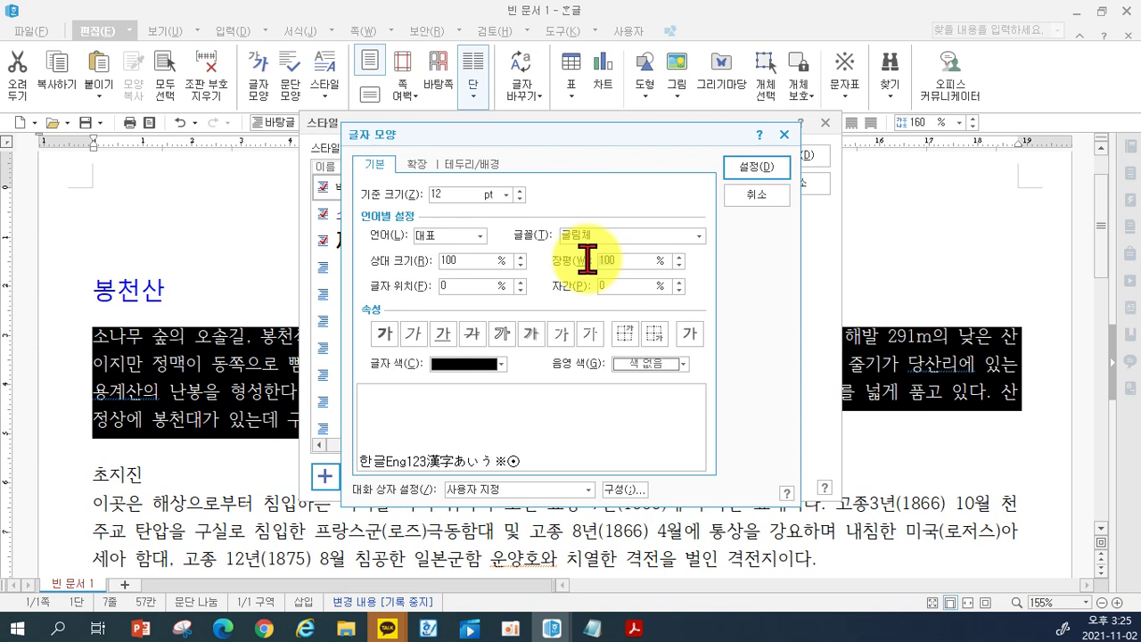
scroll(588, 258, "down", 1)
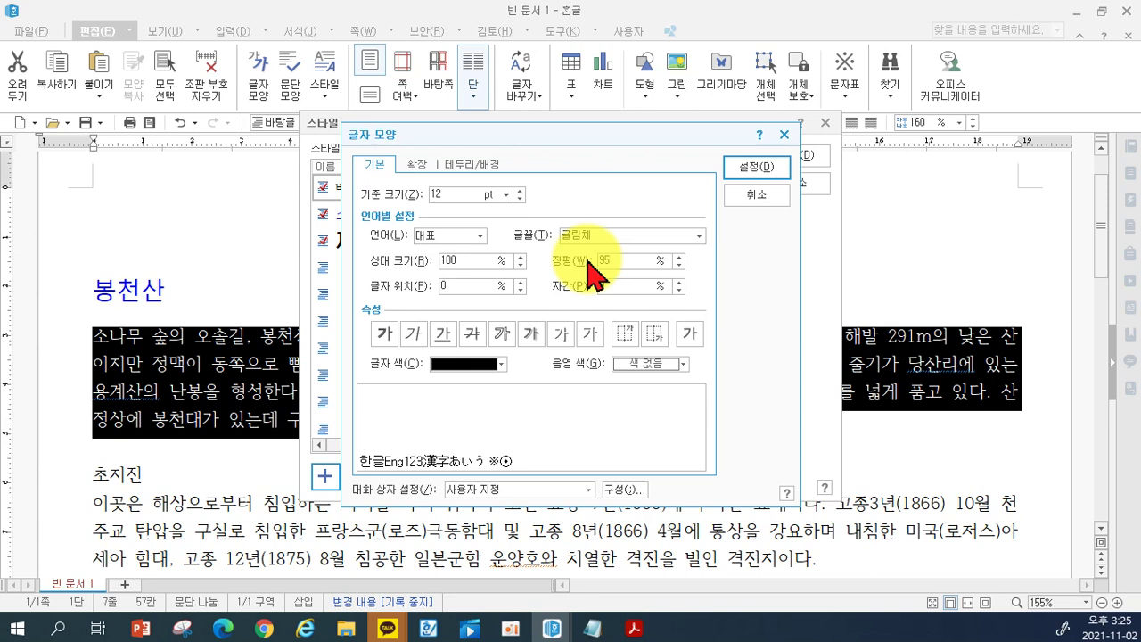
scroll(588, 260, "down", 4)
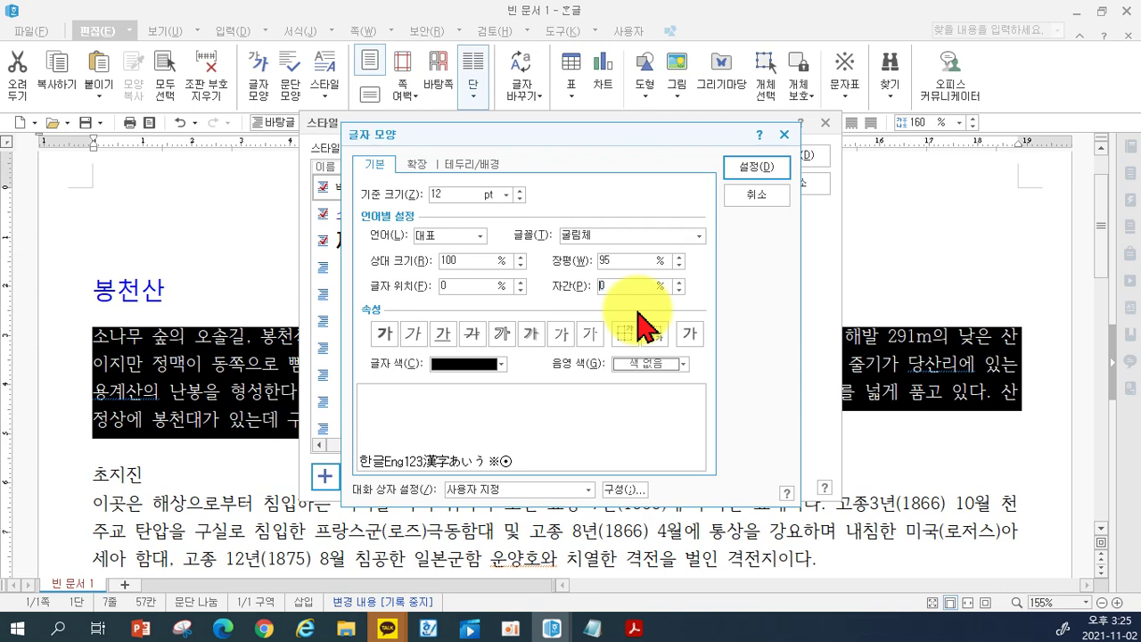
type("-5")
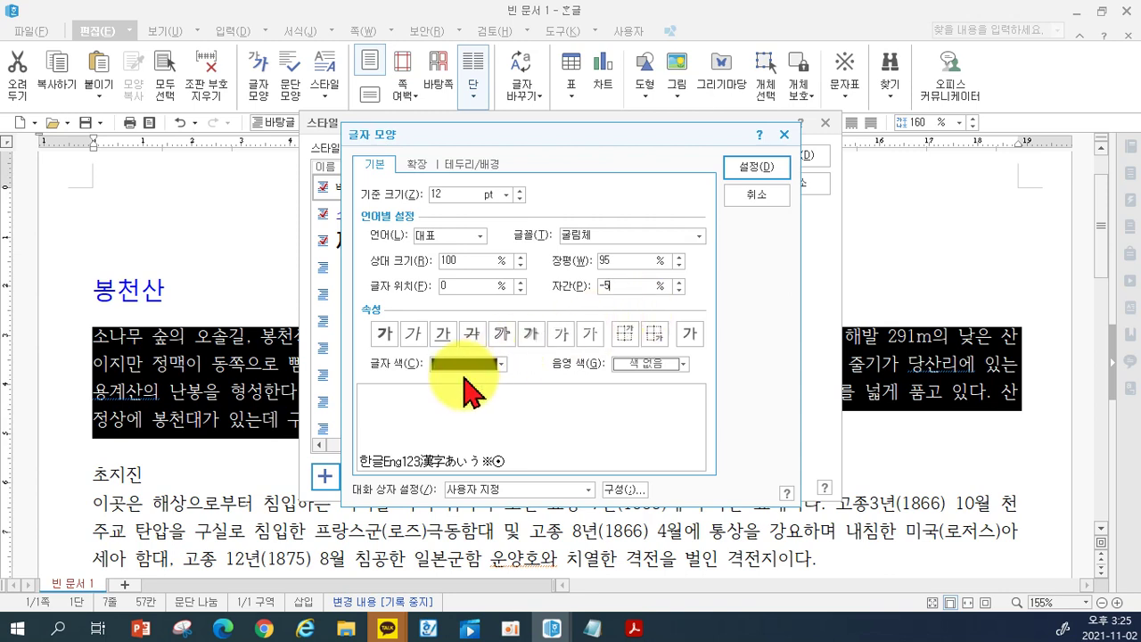
left_click(744, 177)
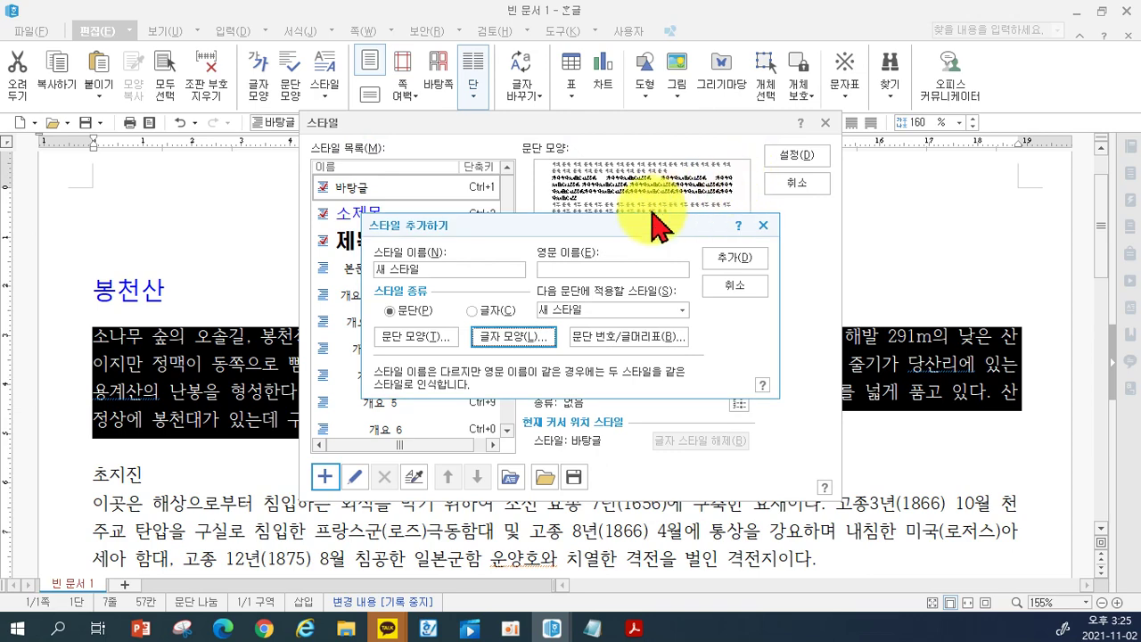
Set the new style's left and right margins to 10 pt, first-line indent to 10 pt and line spacing to 130%.
left_click(421, 348)
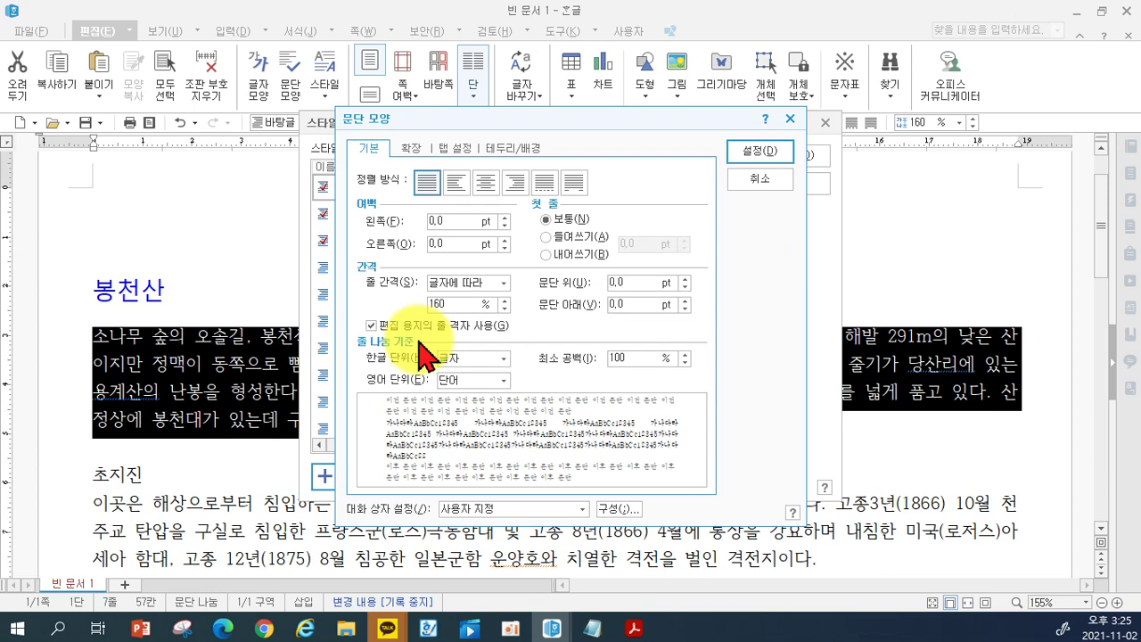
left_click(420, 219)
type("10")
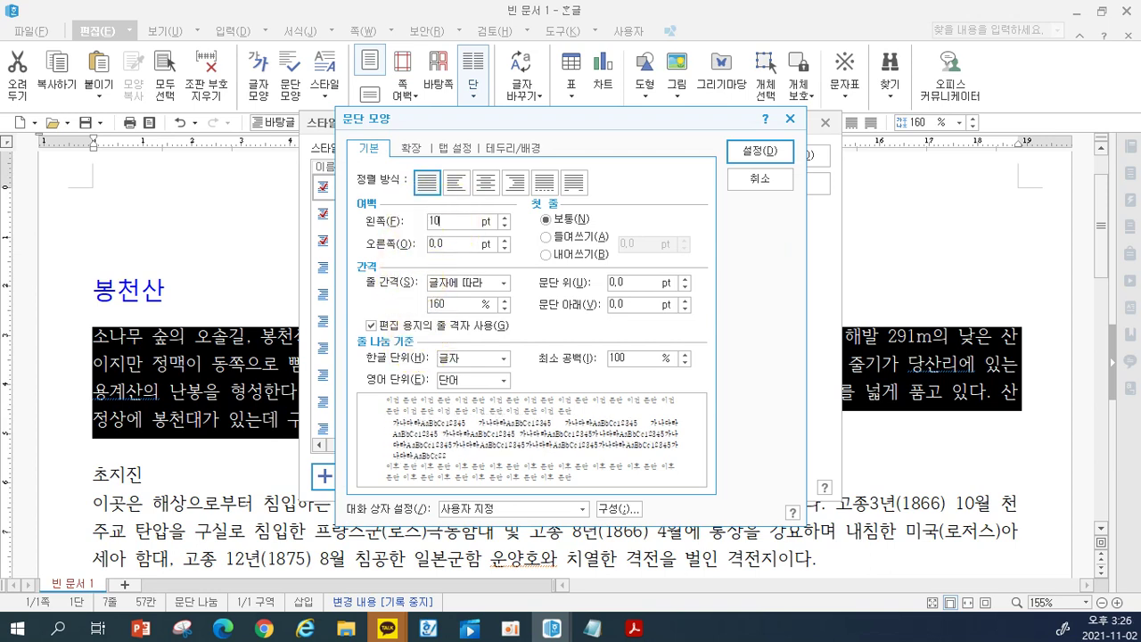
left_click(453, 247)
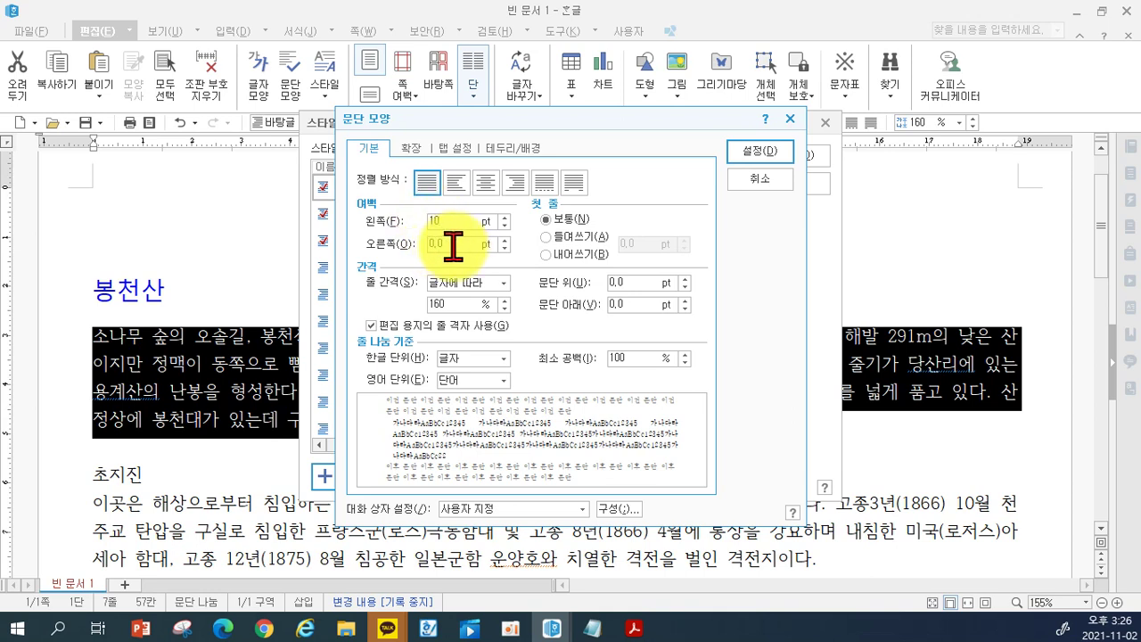
type("10")
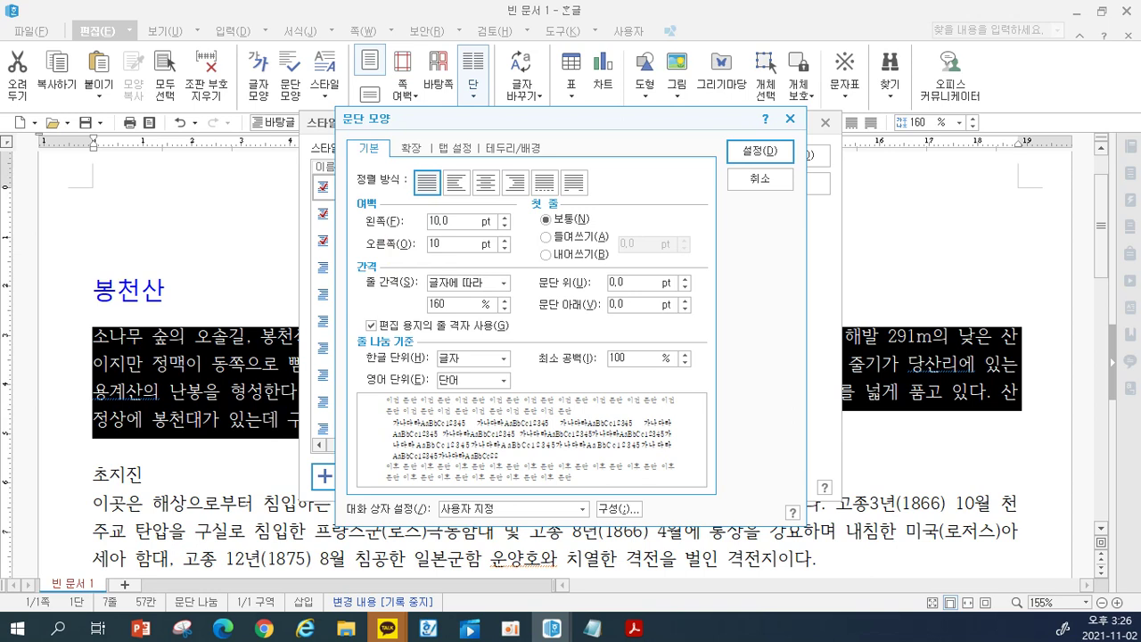
left_click(575, 239)
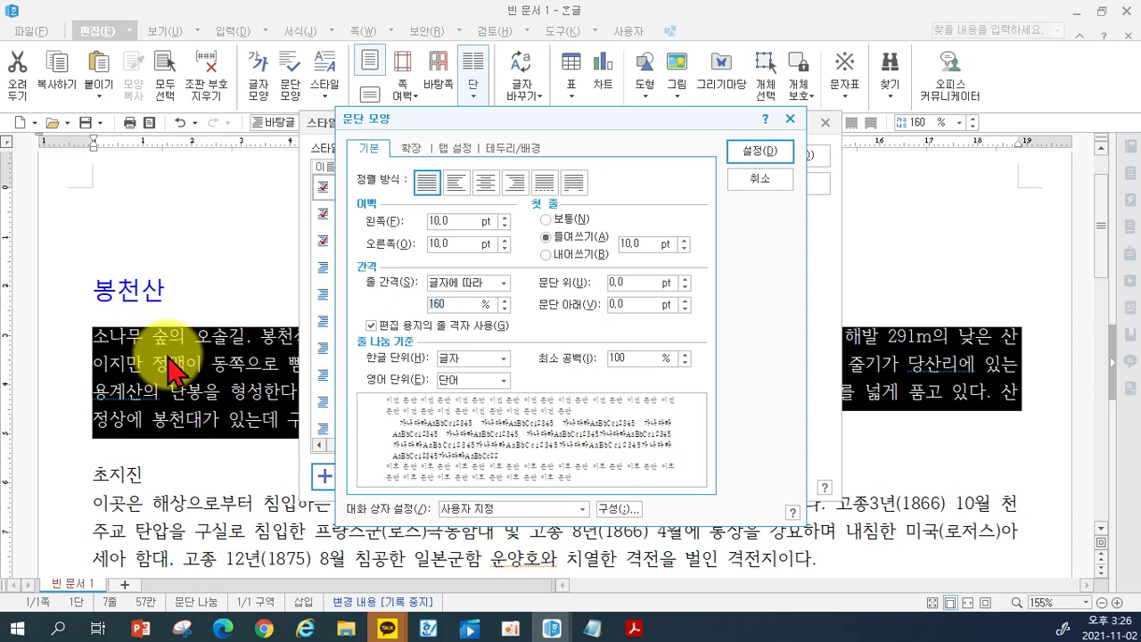
type("130")
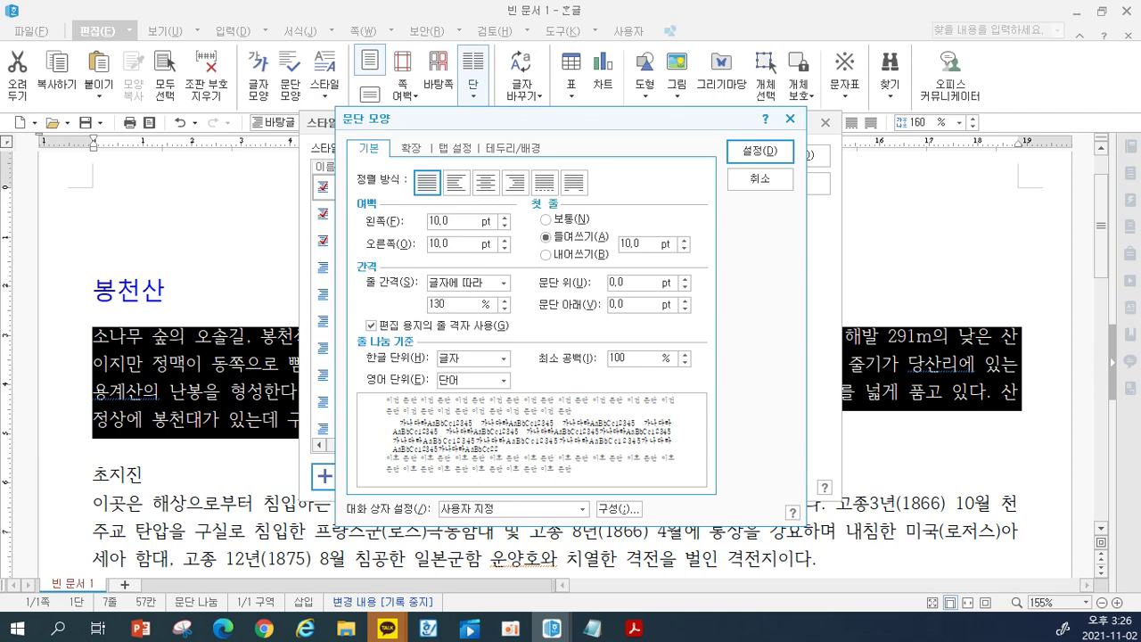
Give the new style's paragraph format a solid 0.4 mm red border on all four sides.
left_click(515, 150)
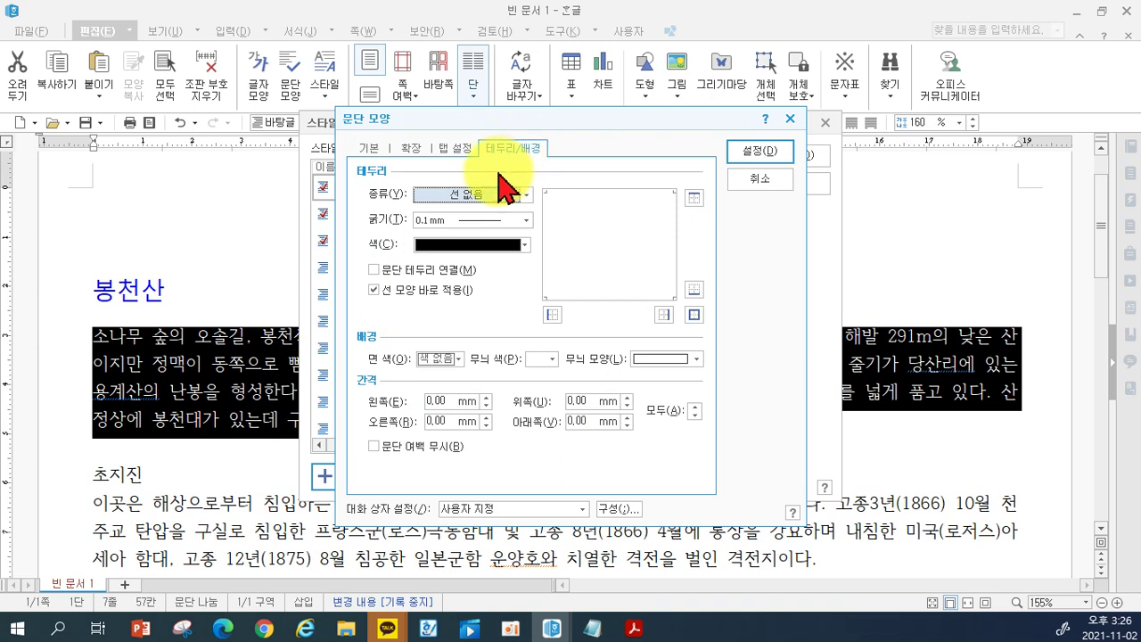
left_click(448, 194)
left_click(465, 222)
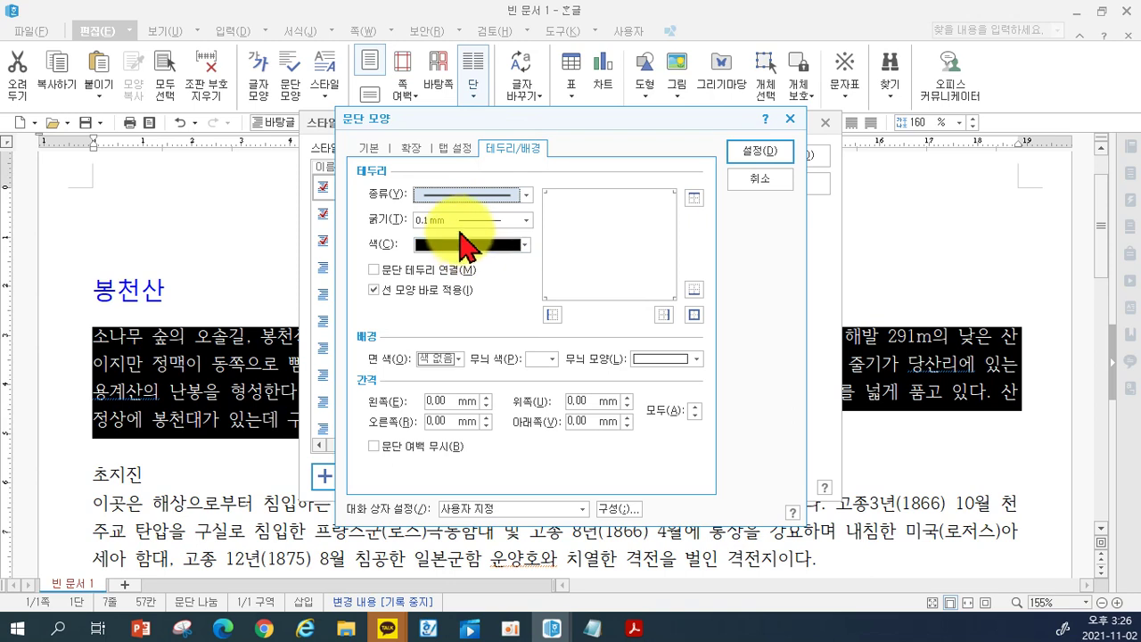
left_click(462, 220)
left_click(460, 329)
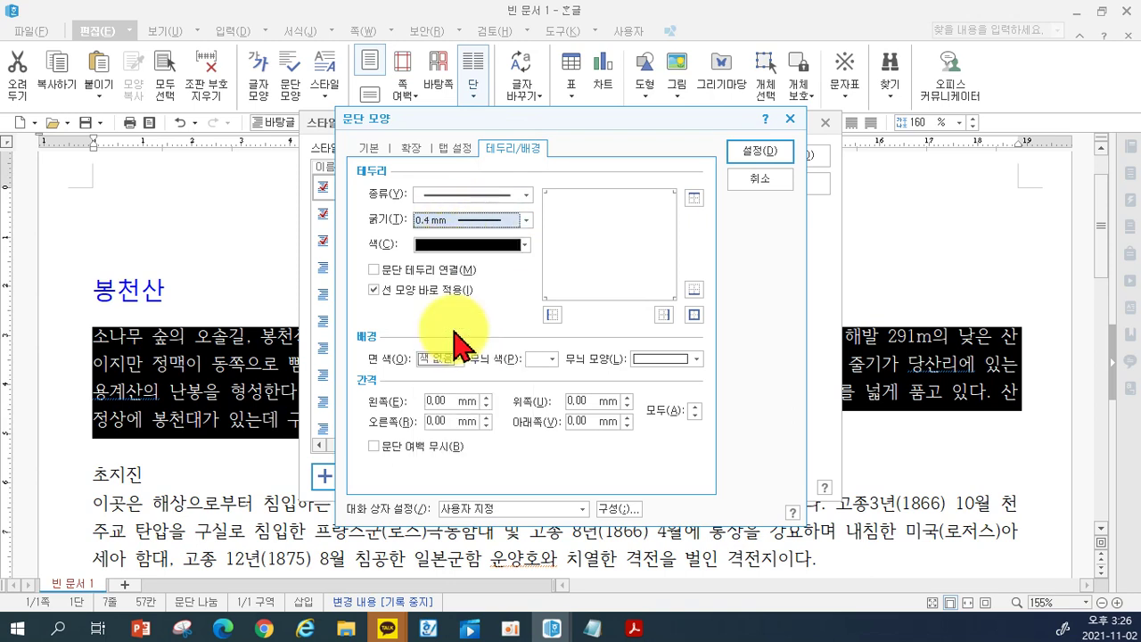
left_click(466, 245)
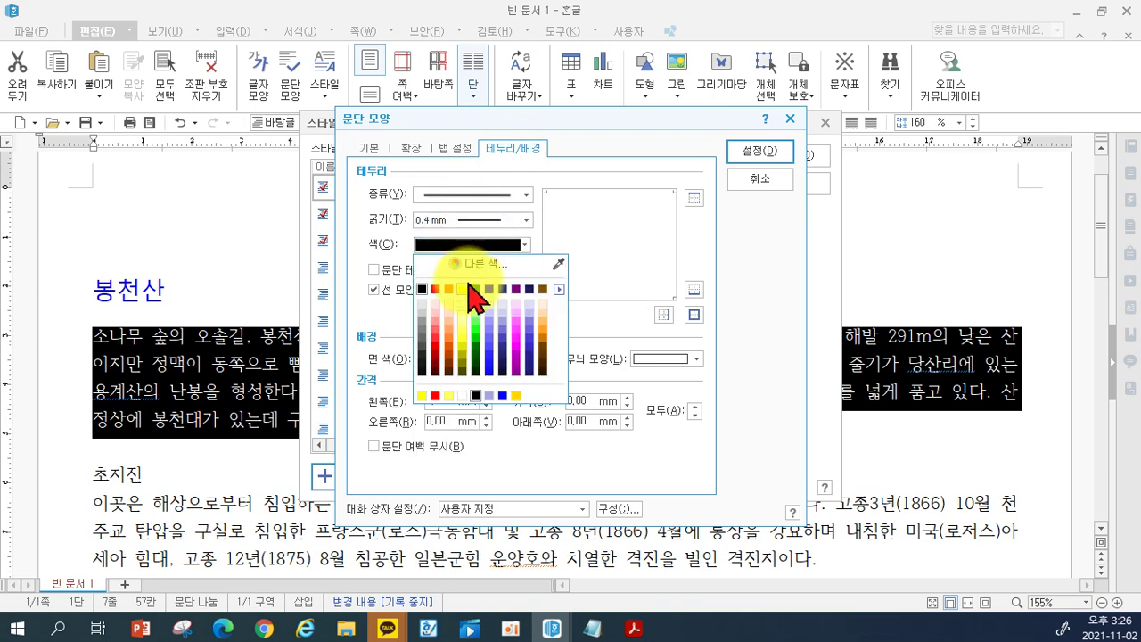
left_click(435, 288)
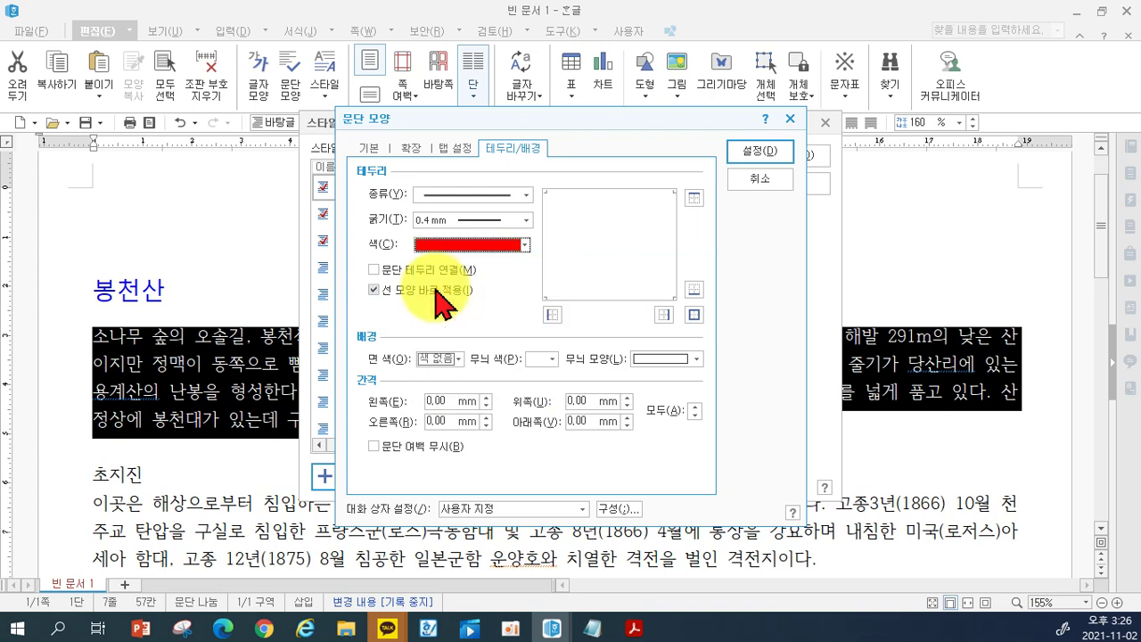
left_click(695, 316)
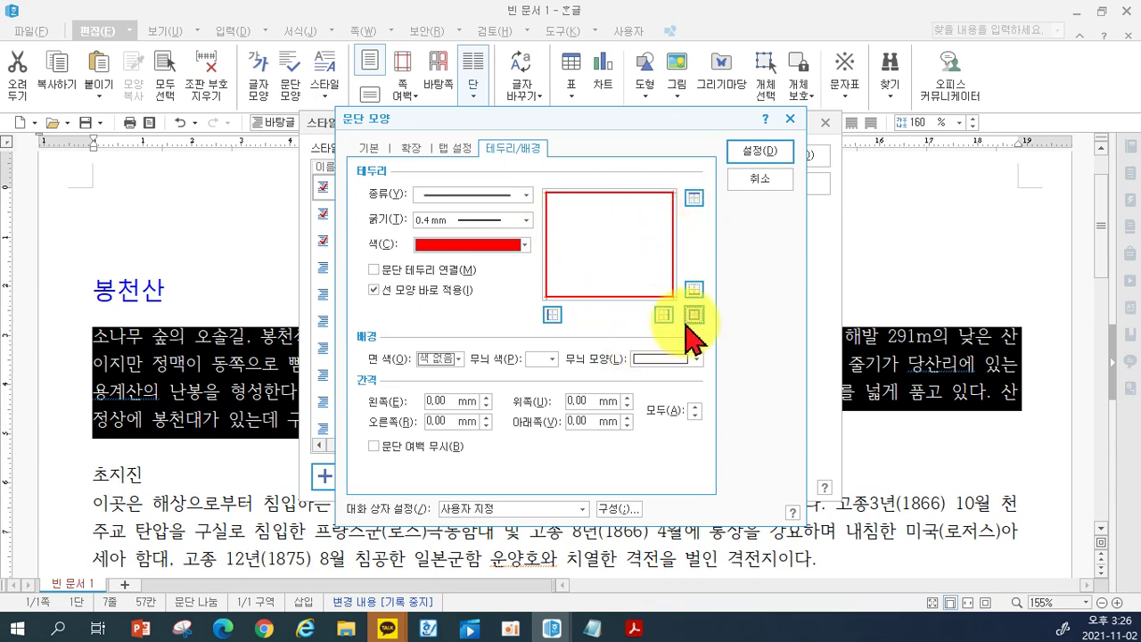
left_click(759, 151)
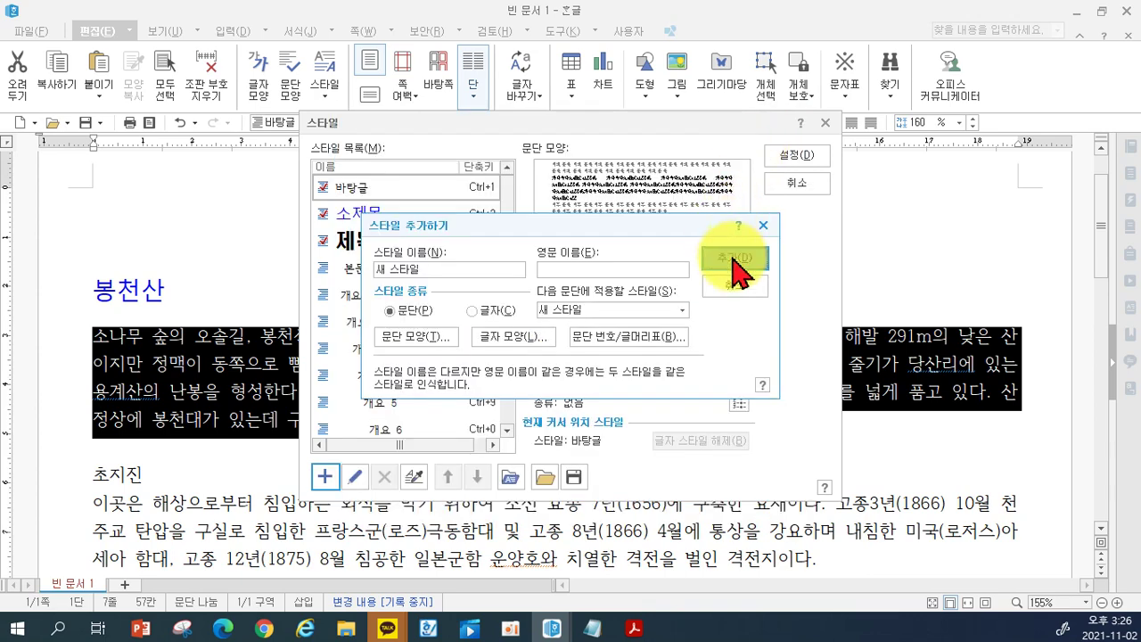
Add the new style to the style list under its default name and apply it to the 봉천산 body paragraph.
left_click(742, 191)
left_click(794, 157)
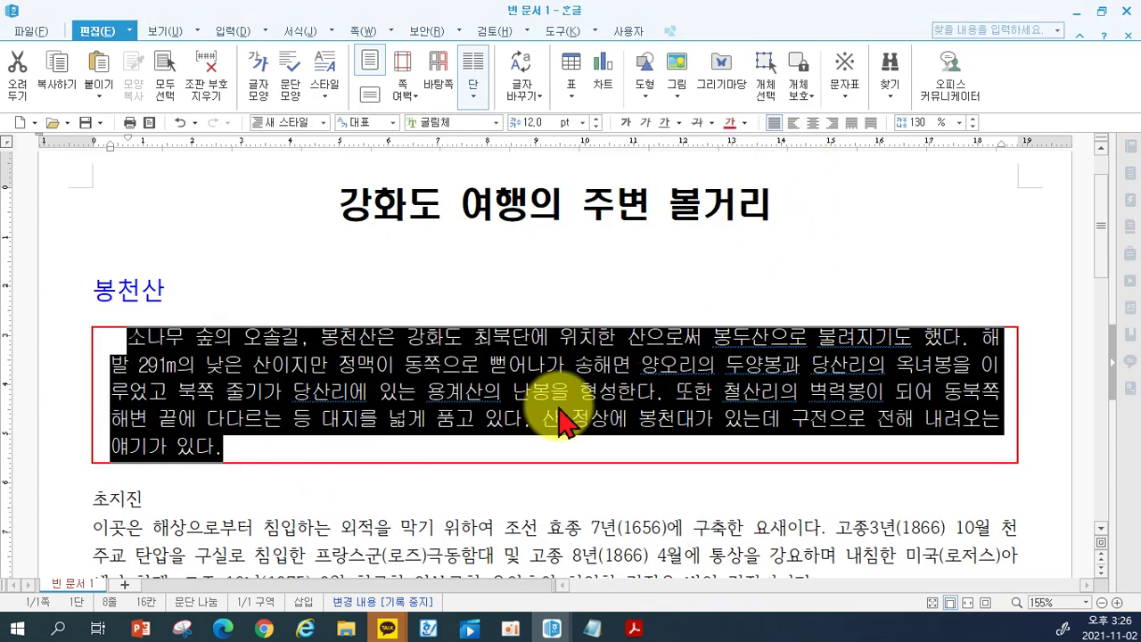
left_click(717, 263)
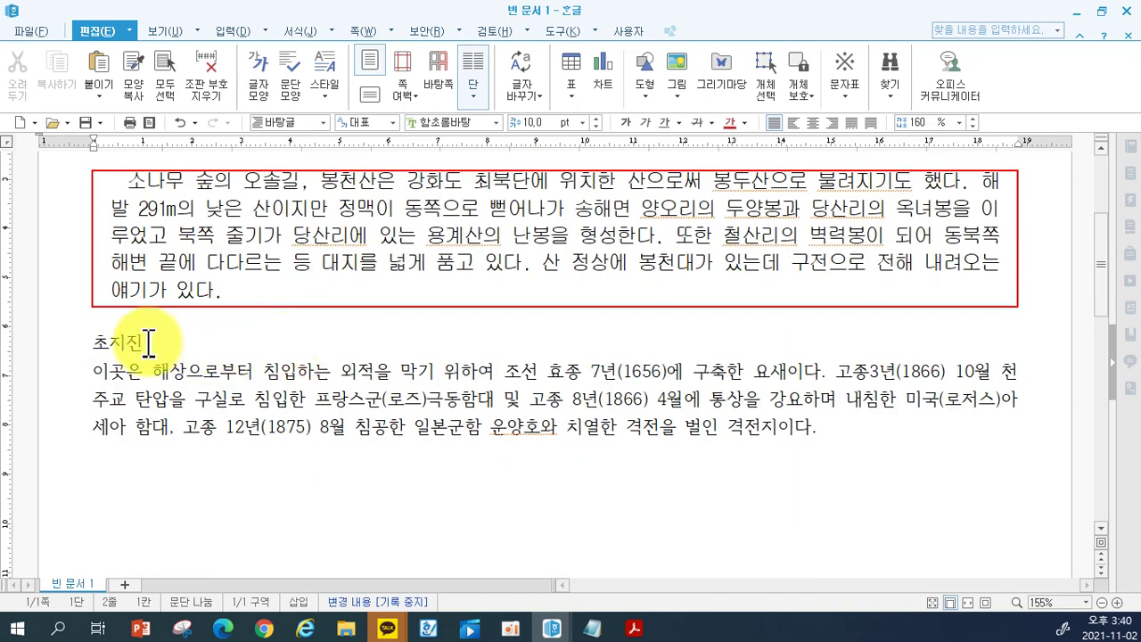
Apply the 소제목 style to the 초지진 heading.
left_click_drag(90, 340, 153, 340)
left_click(281, 124)
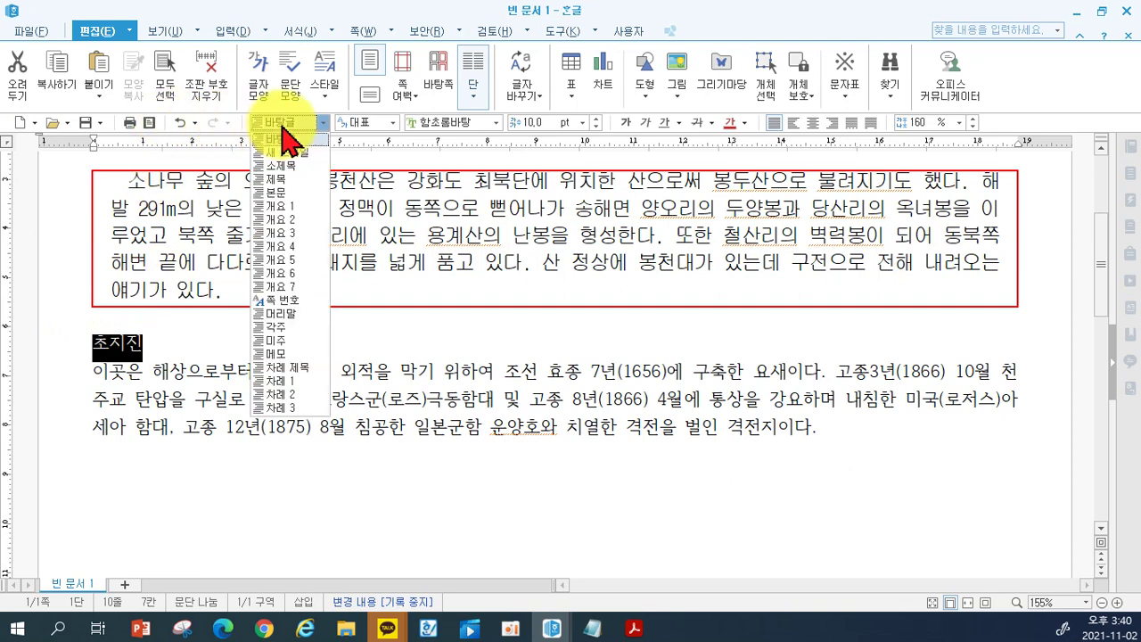
left_click(275, 168)
key("Escape")
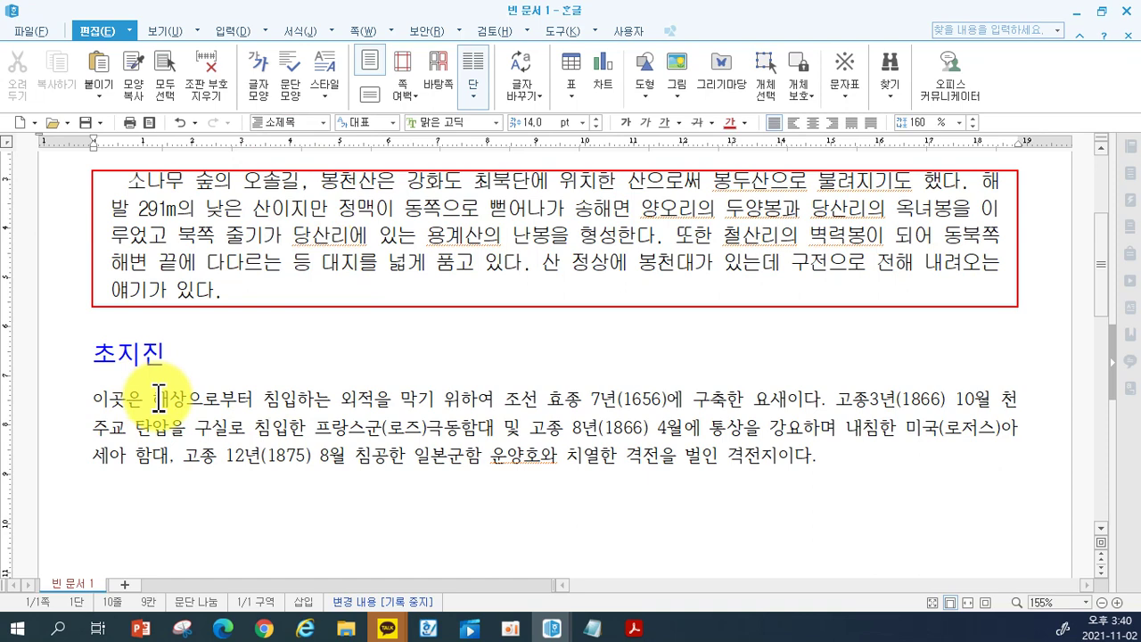
left_click_drag(91, 395, 851, 456)
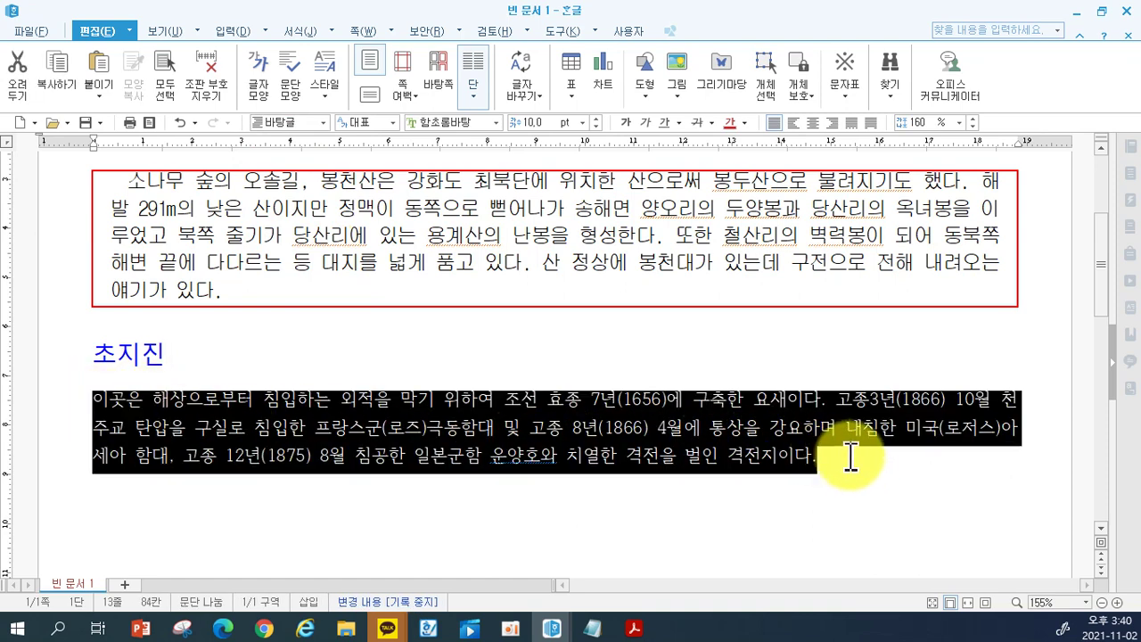
left_click(300, 125)
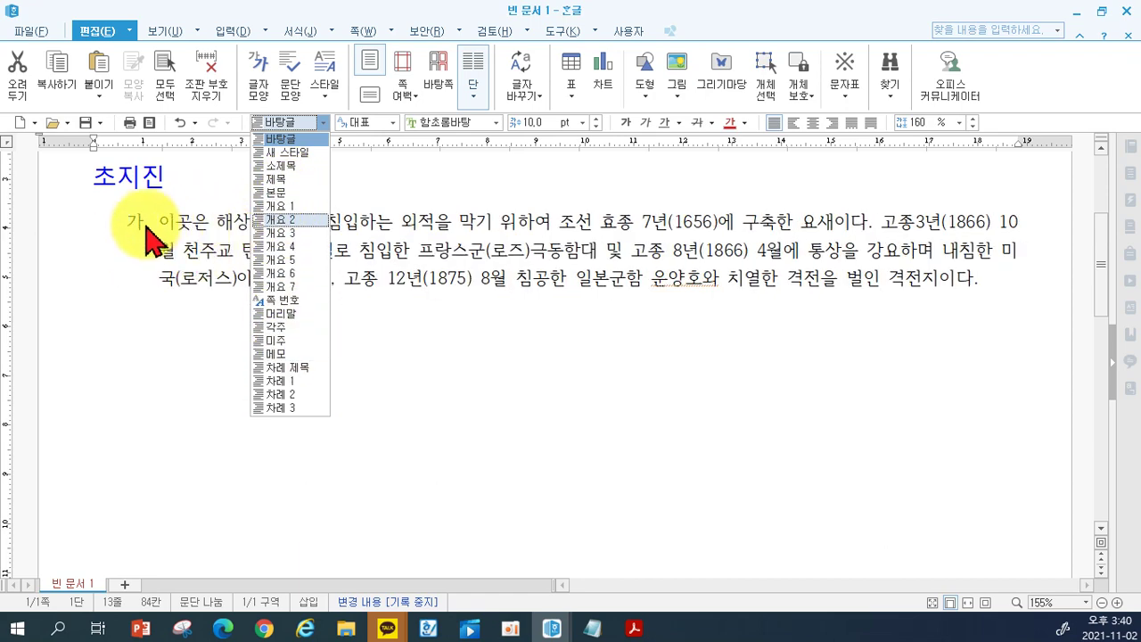
key("Escape")
Check which style is applied to the bordered body paragraph under 봉천산.
scroll(147, 187, "up", 3)
left_click(178, 264)
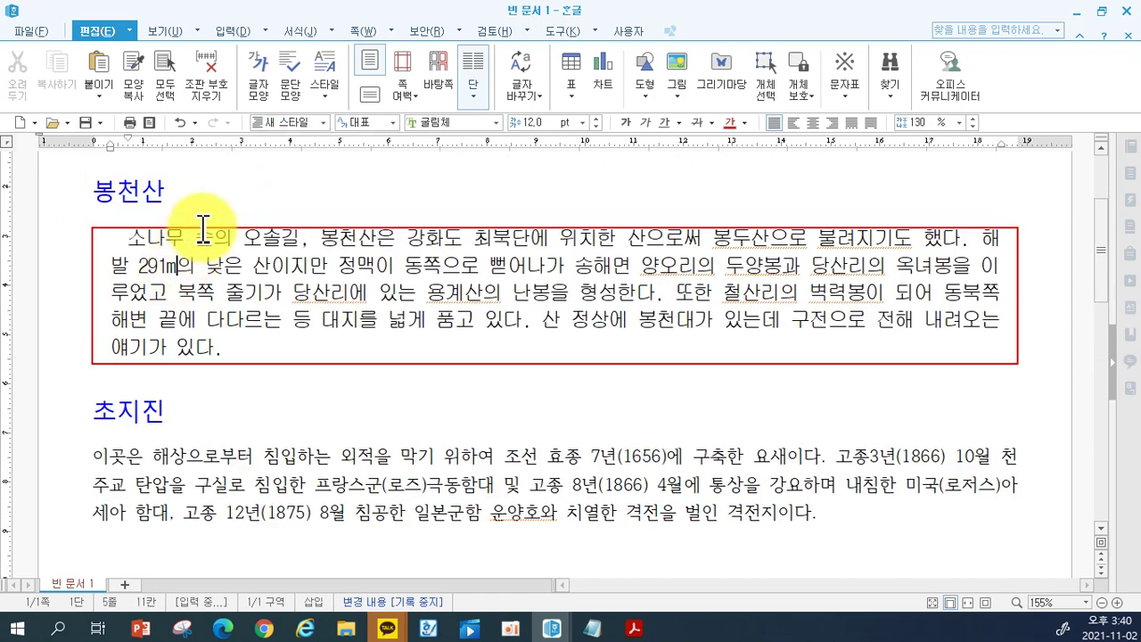
left_click(309, 125)
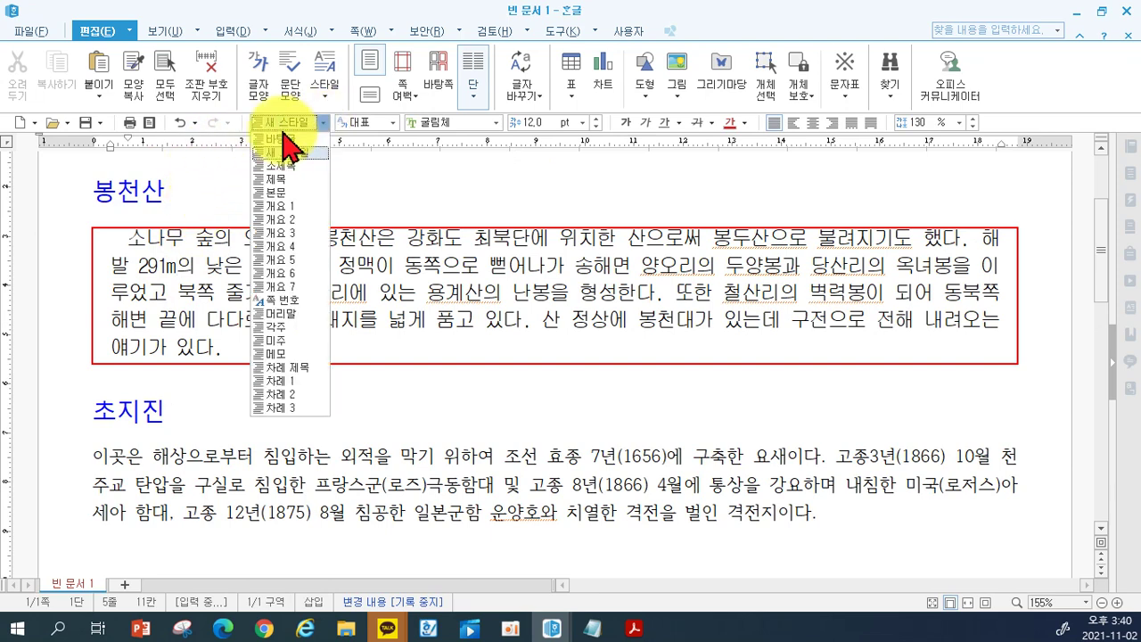
key("Escape")
Apply the 새 스타일 style to the whole body paragraph under the 초지진 heading.
scroll(178, 401, "down", 2)
left_click(109, 390)
left_click_drag(109, 390, 841, 454)
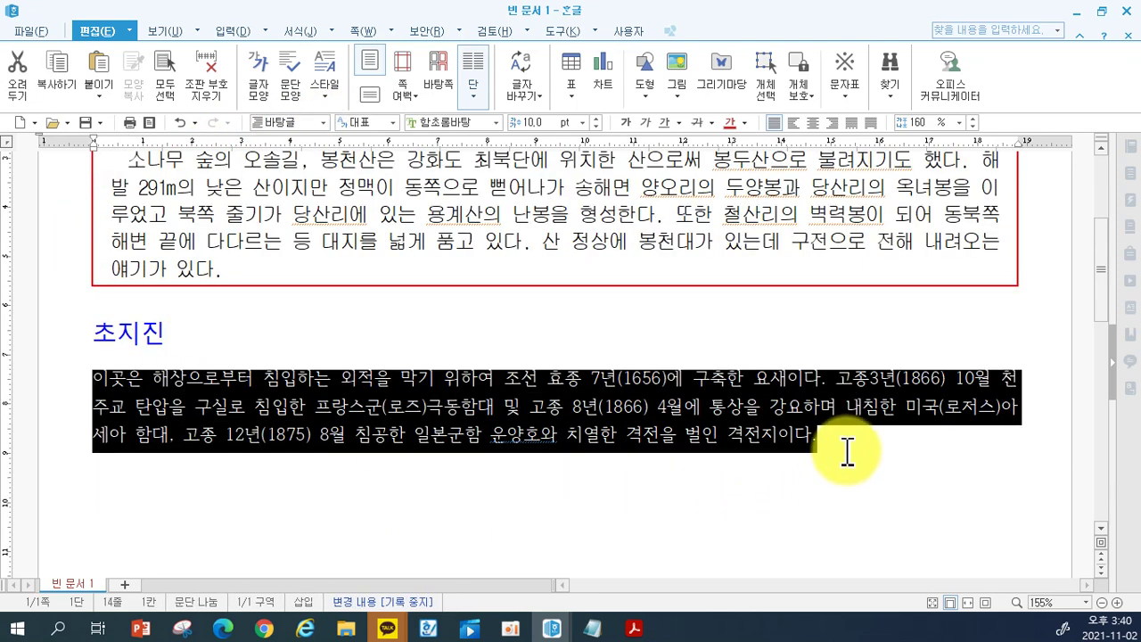
left_click(312, 125)
left_click(300, 166)
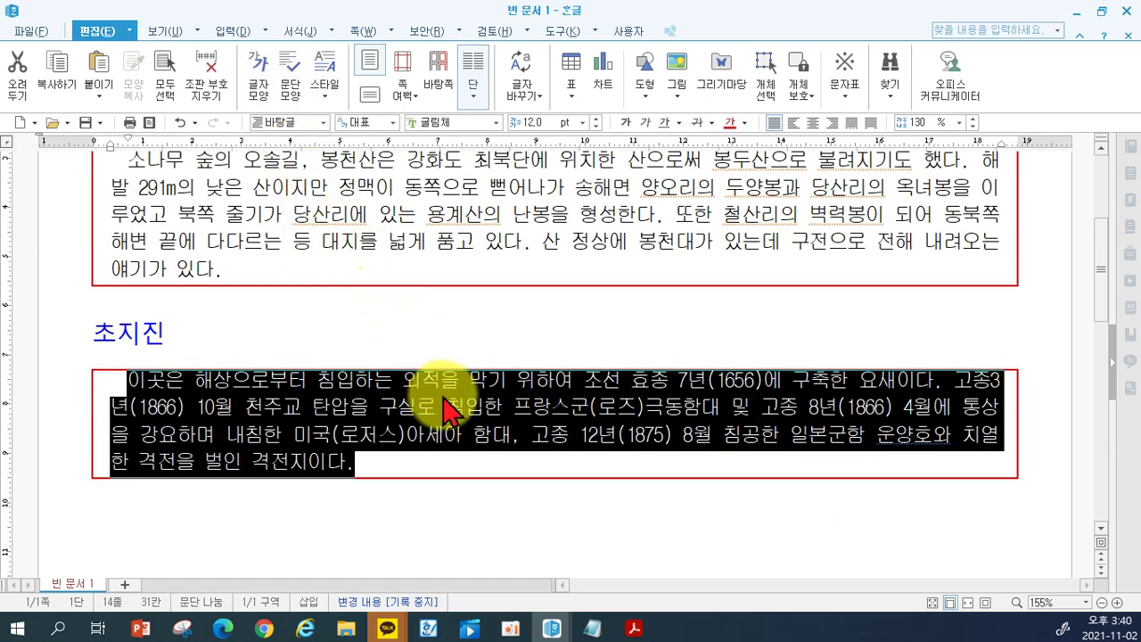
left_click(458, 337)
scroll(455, 312, "up", 4)
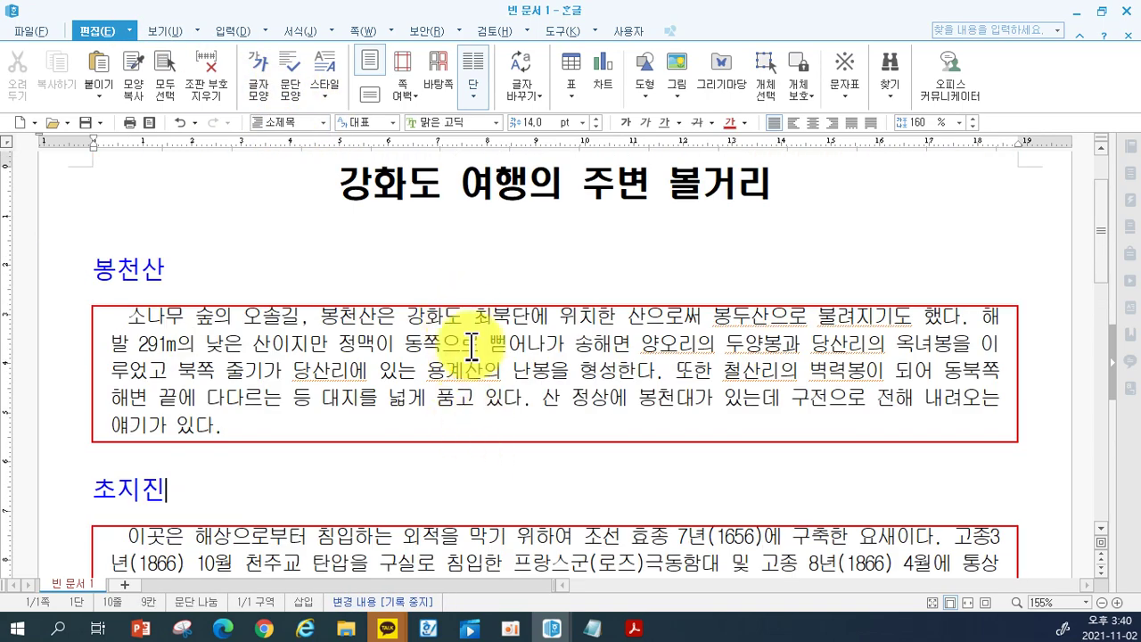
Make the word 최북단 in the 봉천산 body paragraph bold and colour it green (RGB 0,128,0).
scroll(477, 375, "down", 3)
scroll(473, 350, "up", 4)
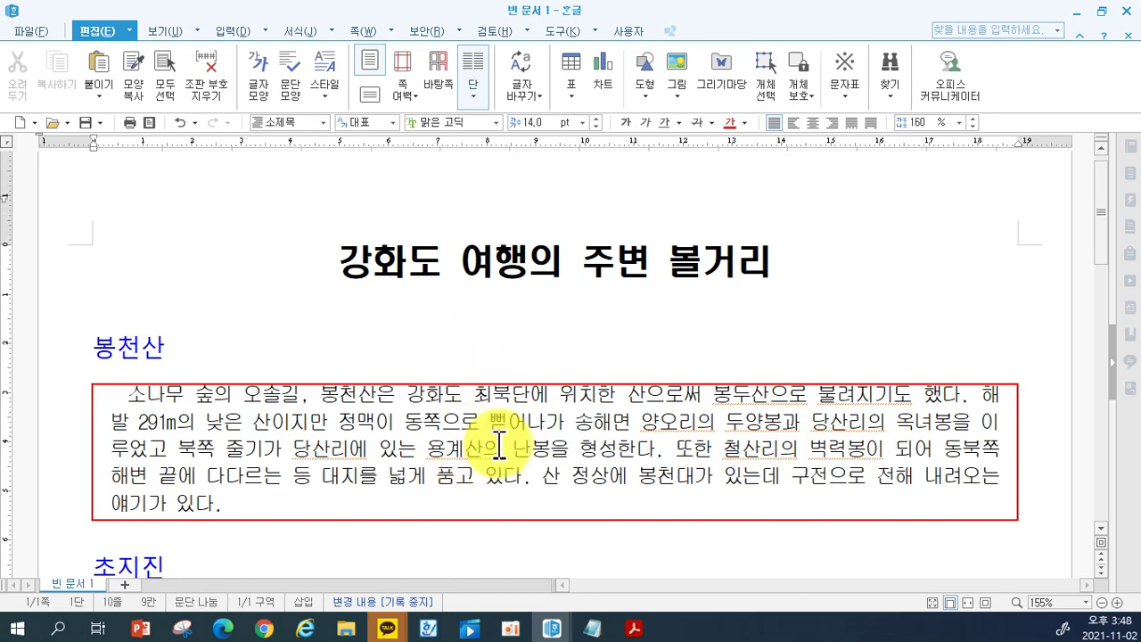
scroll(506, 437, "down", 1)
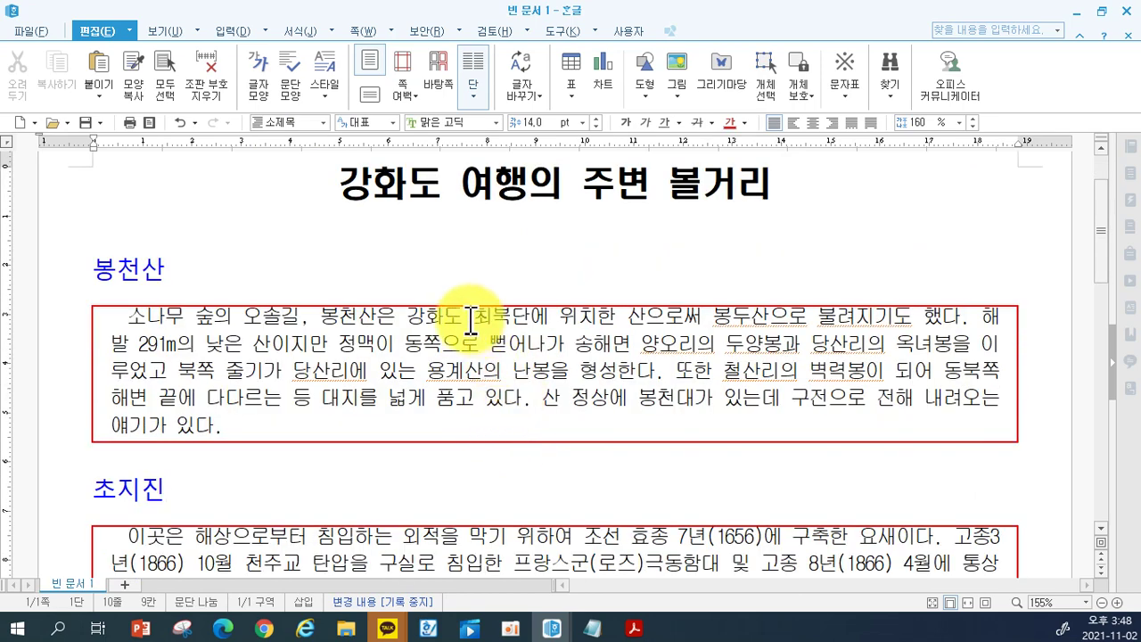
left_click_drag(473, 319, 522, 320)
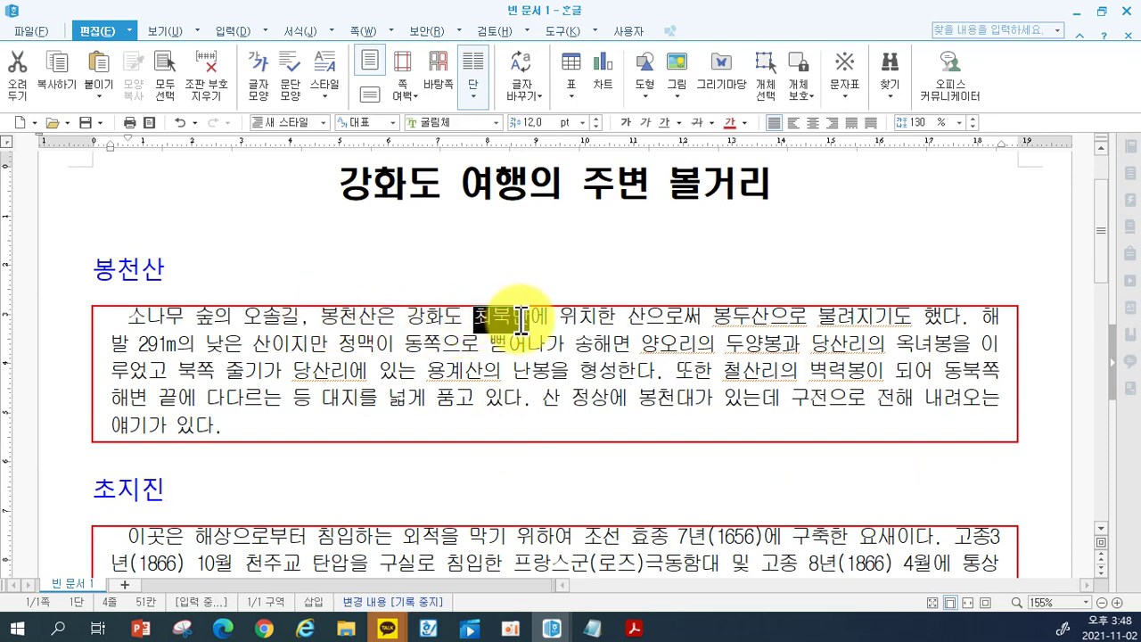
left_click(743, 124)
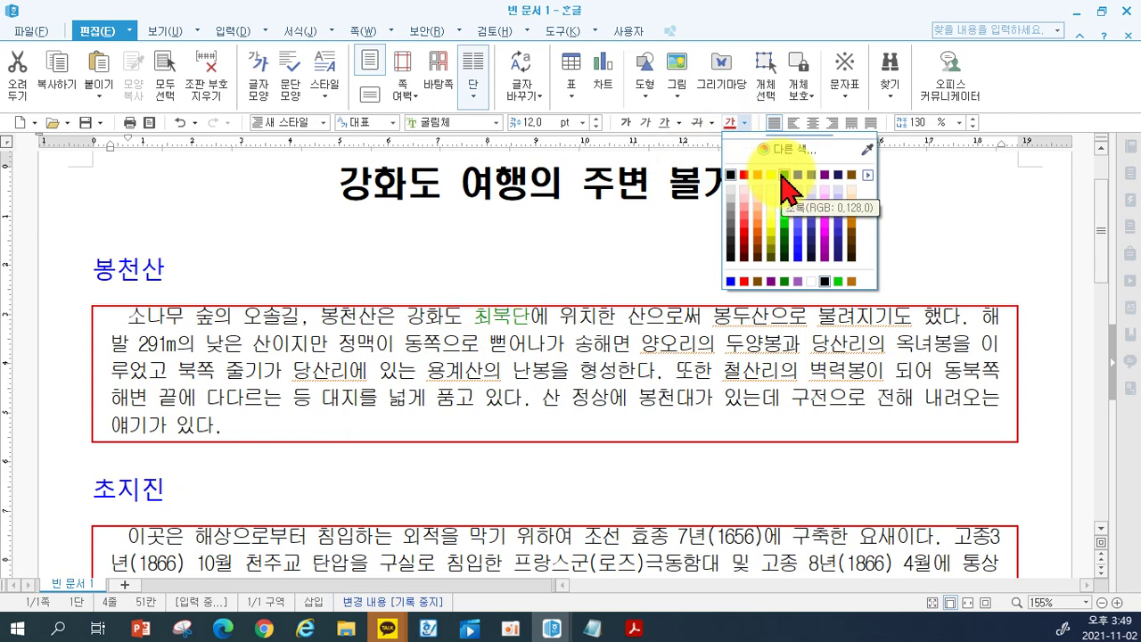
left_click(784, 176)
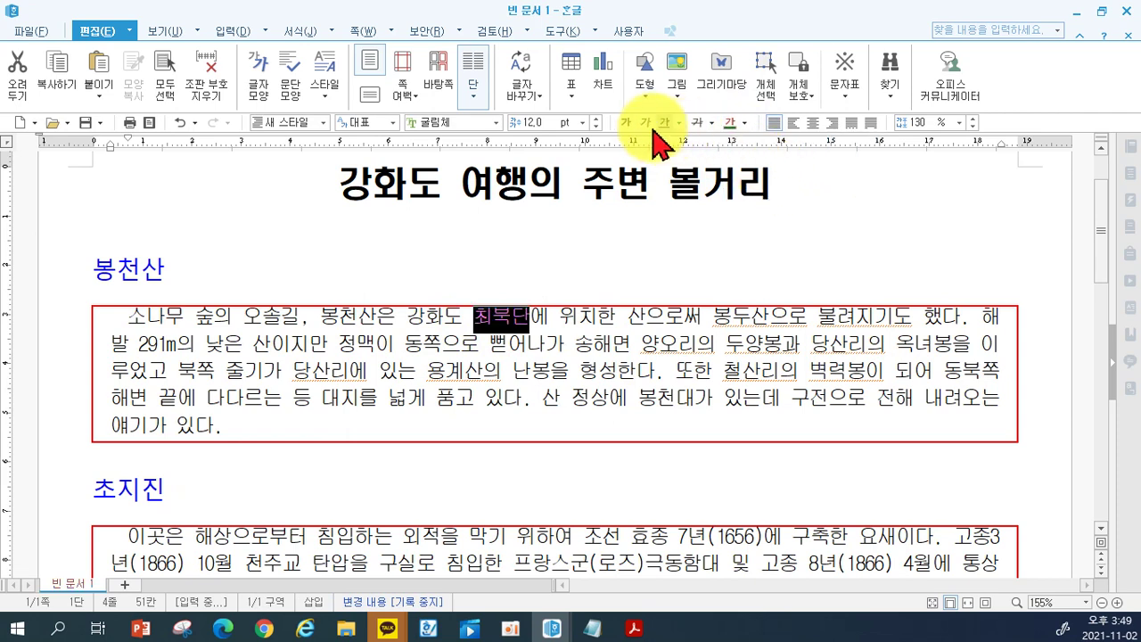
left_click(638, 367)
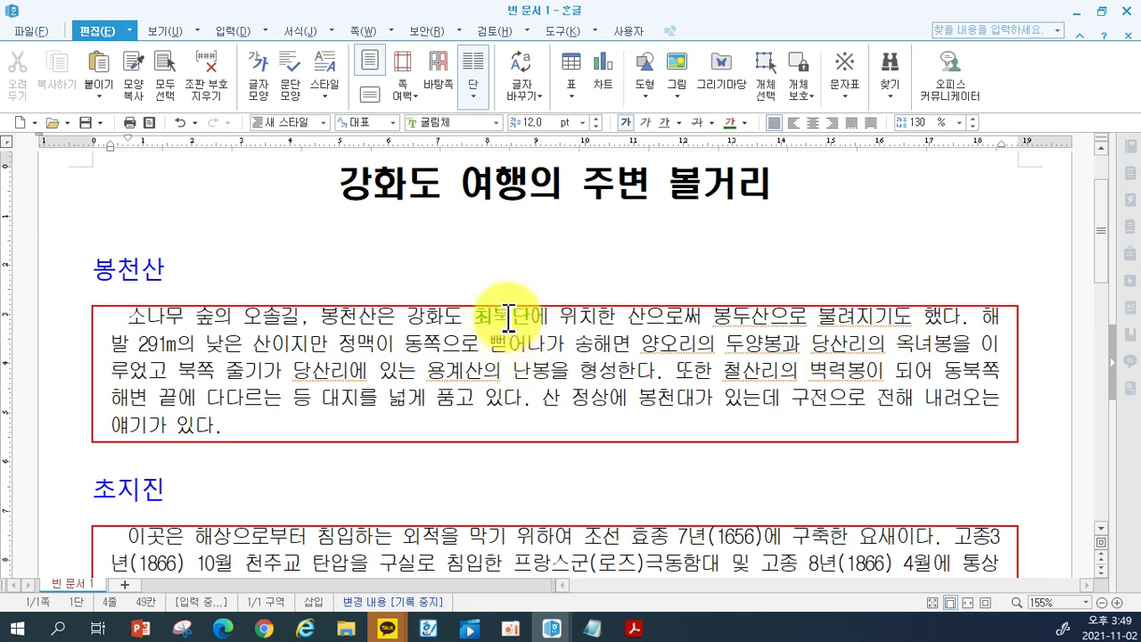
Copy only the character formatting of 최북단 and apply it to 두양봉 and 용계산 in the same paragraph.
left_click(136, 89)
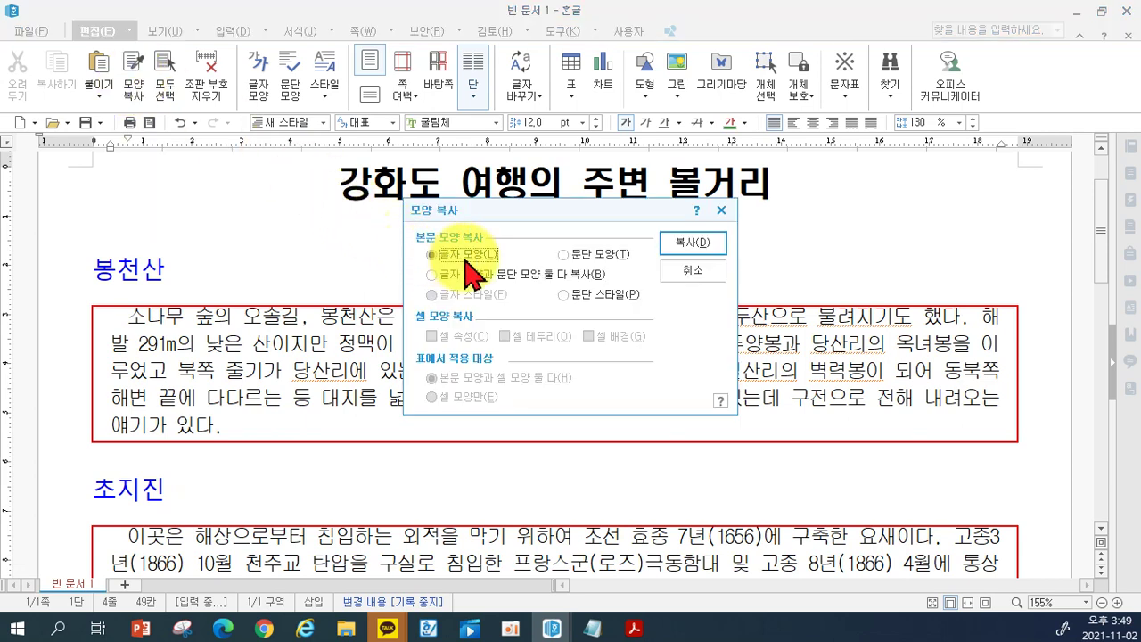
left_click(691, 243)
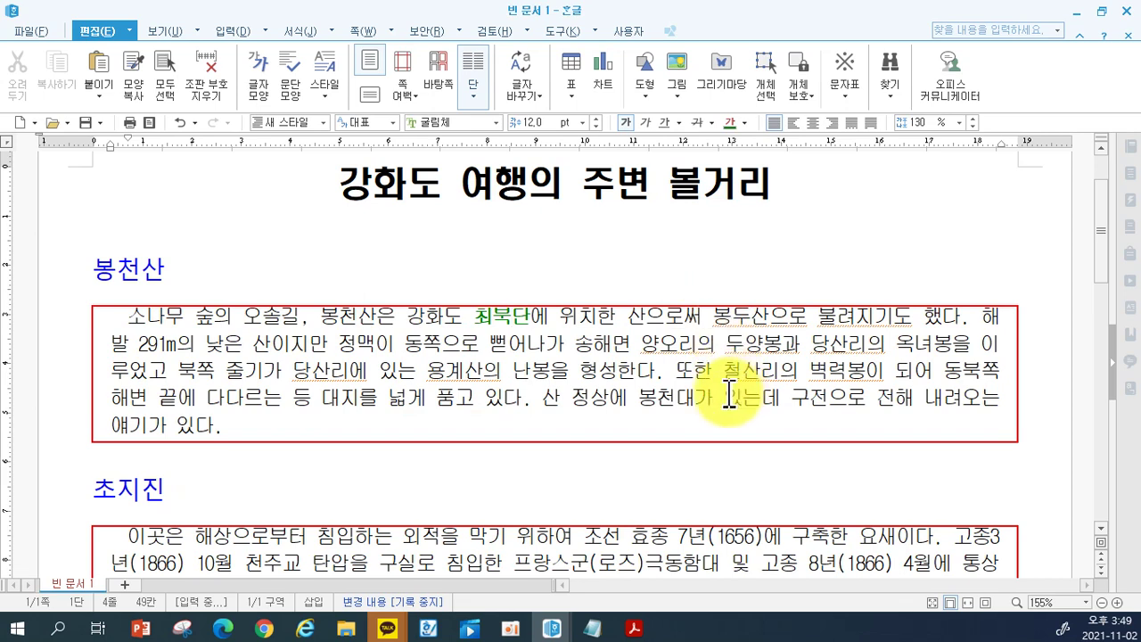
left_click_drag(729, 347, 778, 353)
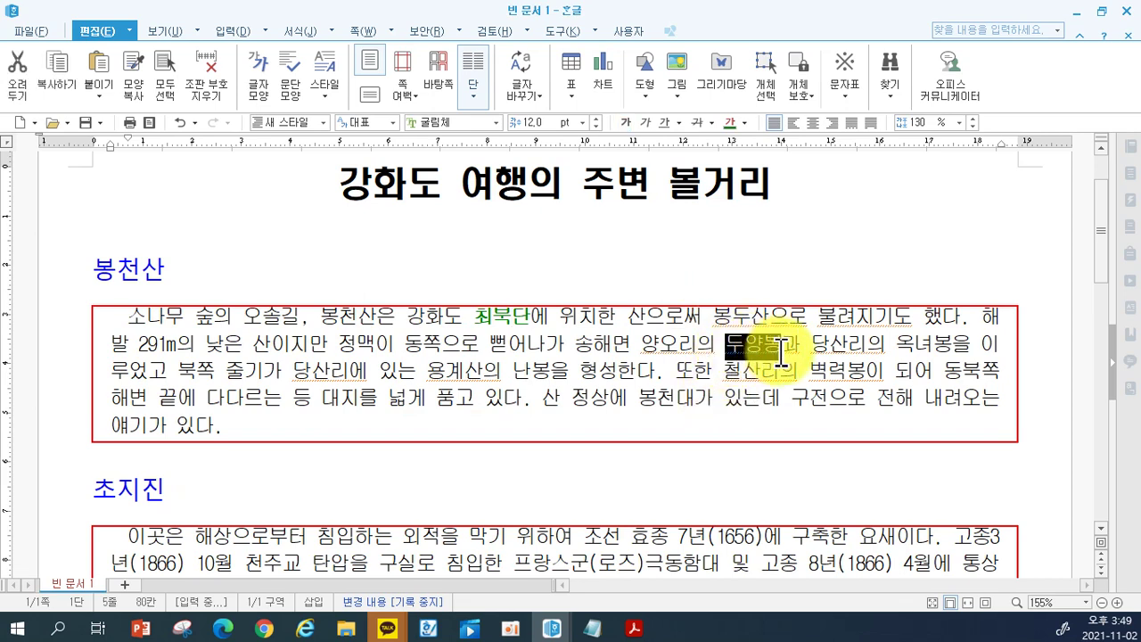
left_click(135, 70)
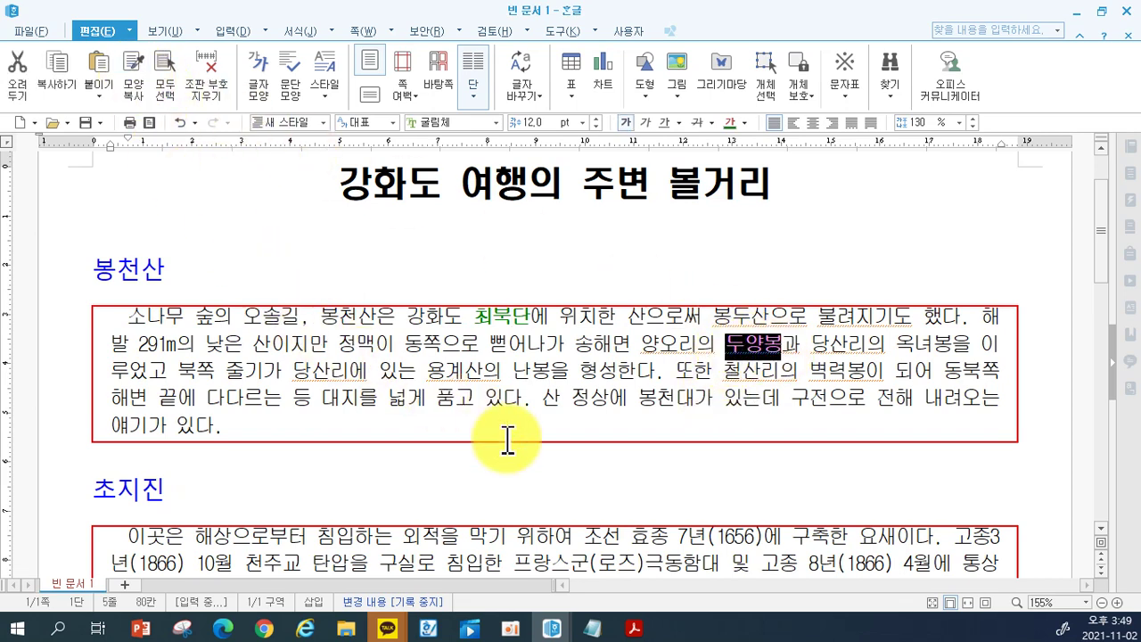
left_click(548, 492)
left_click_drag(427, 370, 482, 373)
left_click(133, 68)
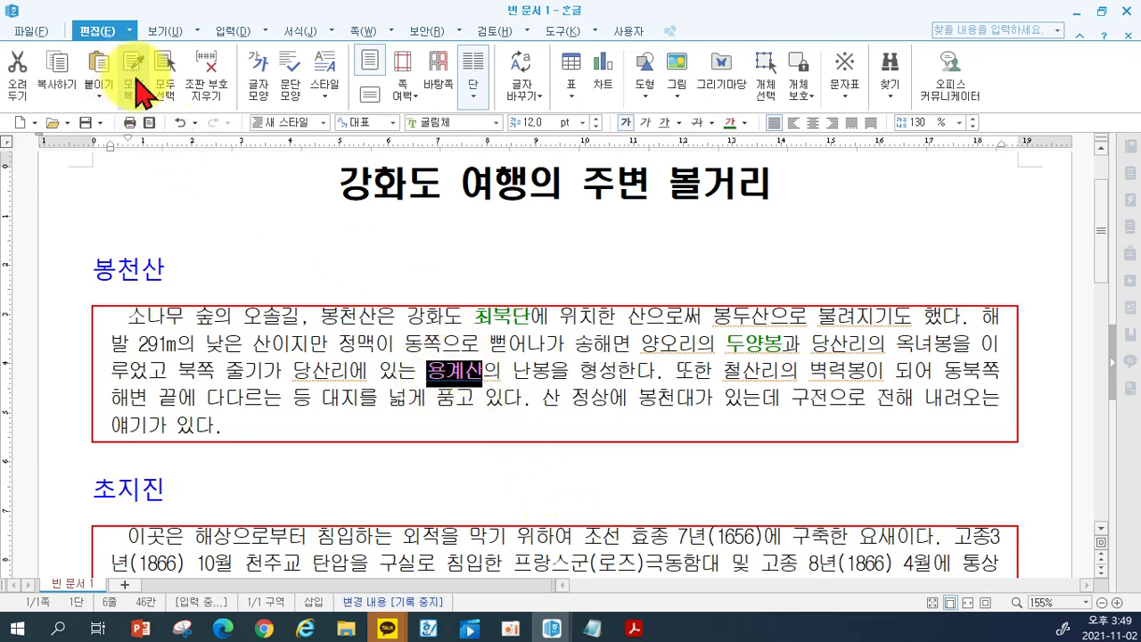
left_click(609, 281)
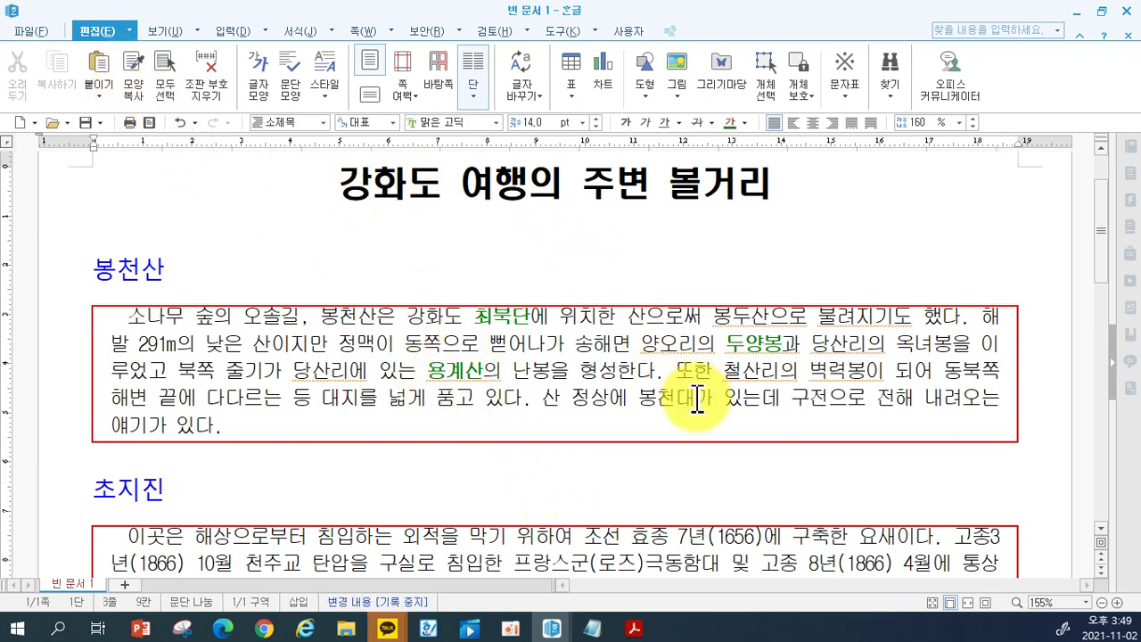
Copy the character formatting of 최북단 again and apply it to the phrases 철산리의 벽력봉 and 정상에 봉천대.
left_click(502, 309)
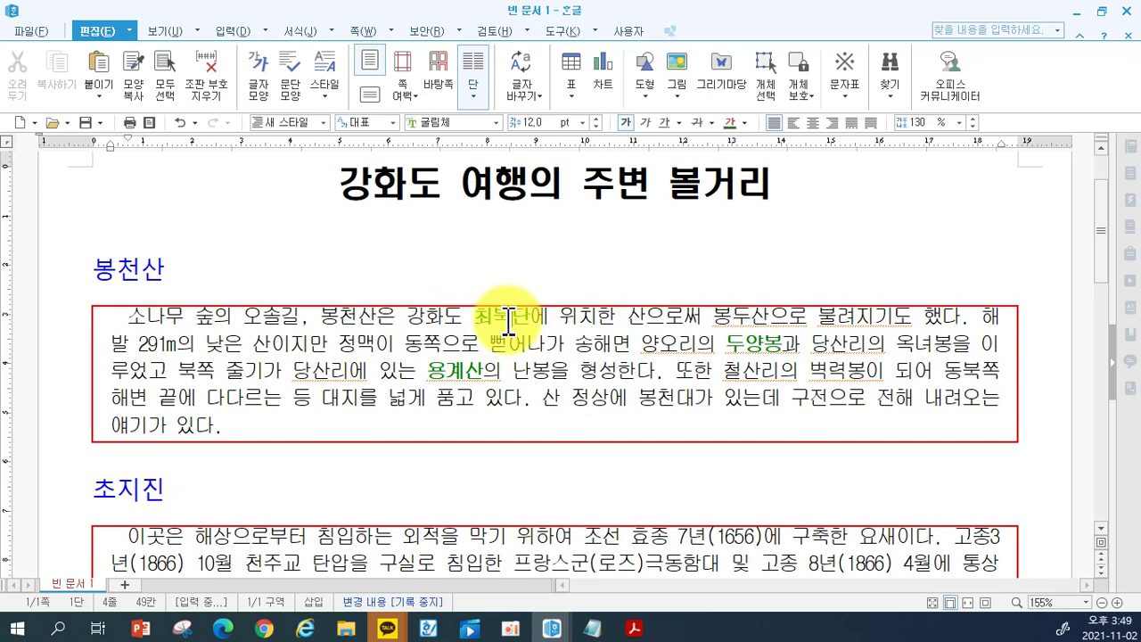
left_click(135, 71)
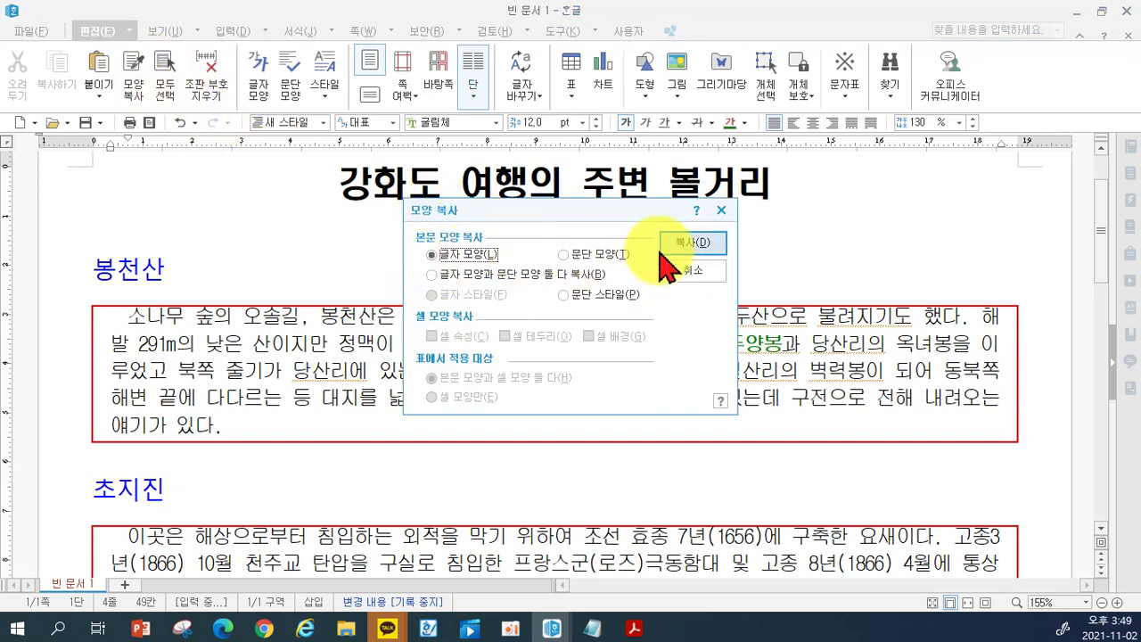
left_click(688, 243)
left_click_drag(723, 375, 865, 373)
left_click(135, 71)
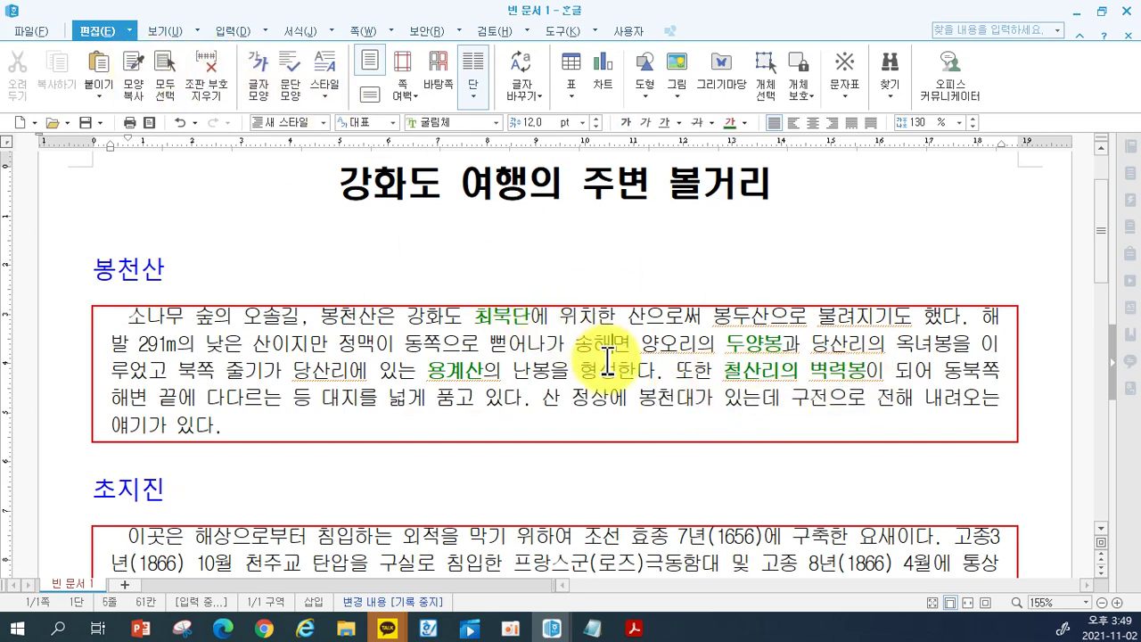
left_click_drag(571, 401, 692, 401)
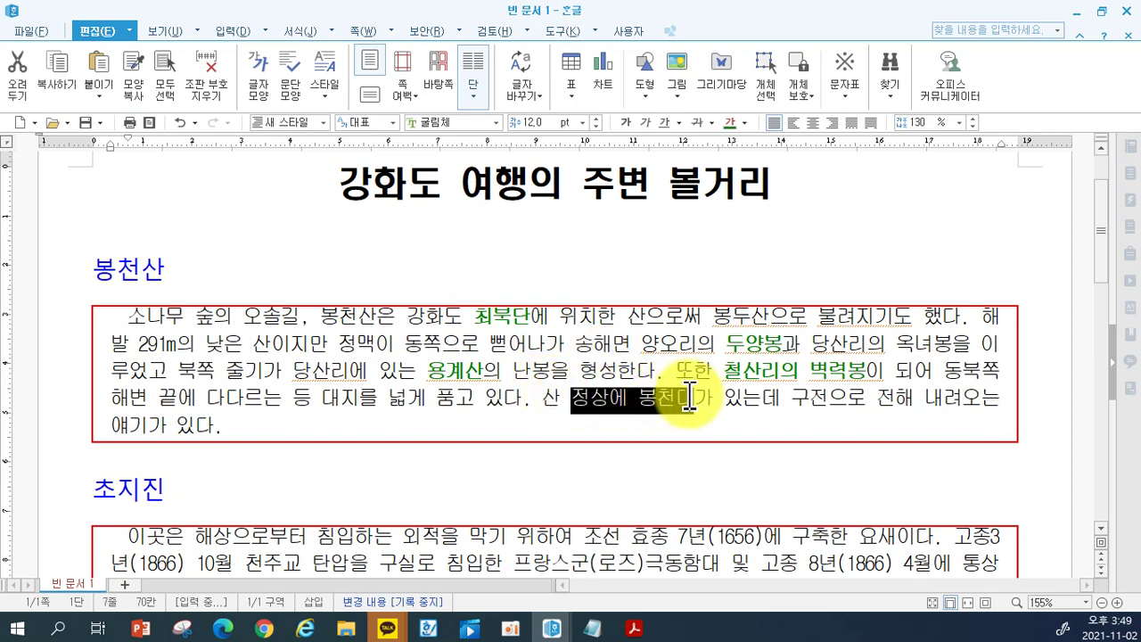
left_click(136, 72)
left_click(482, 393)
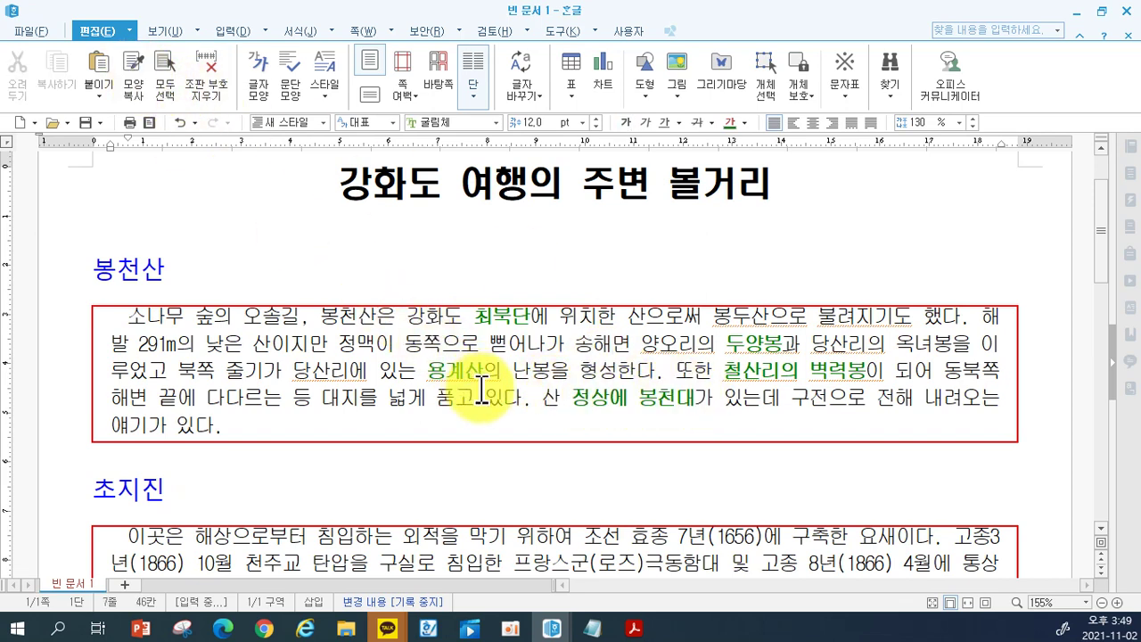